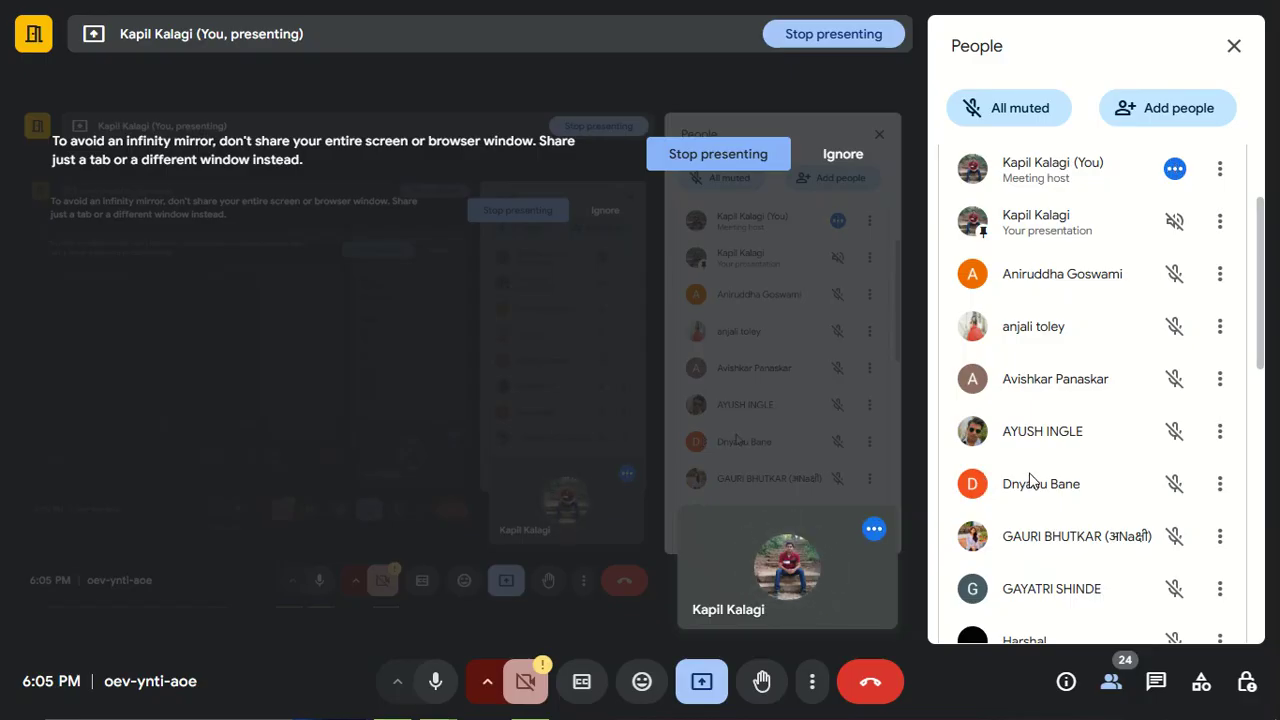
- Look through the meeting's participant list down to the last attendee
scroll(1135, 440, "down", 3)
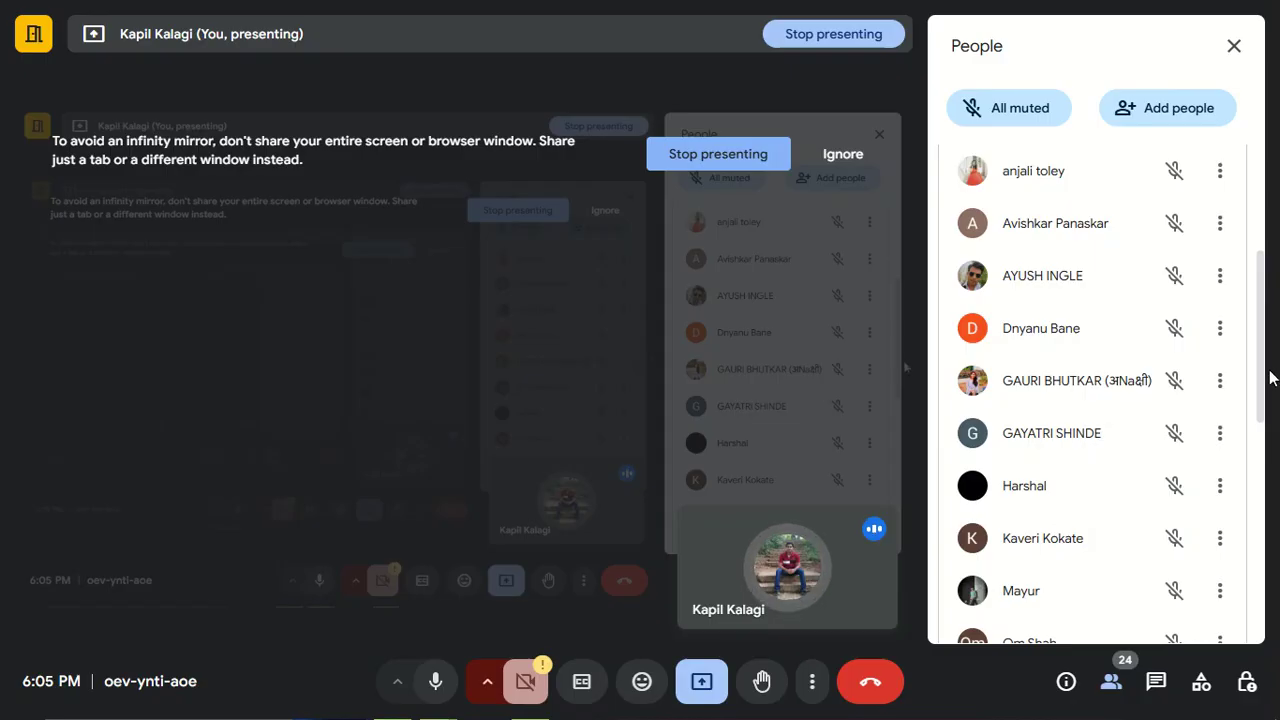
mouse_move(1260, 377)
left_mouse_down()
mouse_move(1249, 306)
mouse_move(1249, 378)
mouse_move(1252, 367)
left_mouse_up()
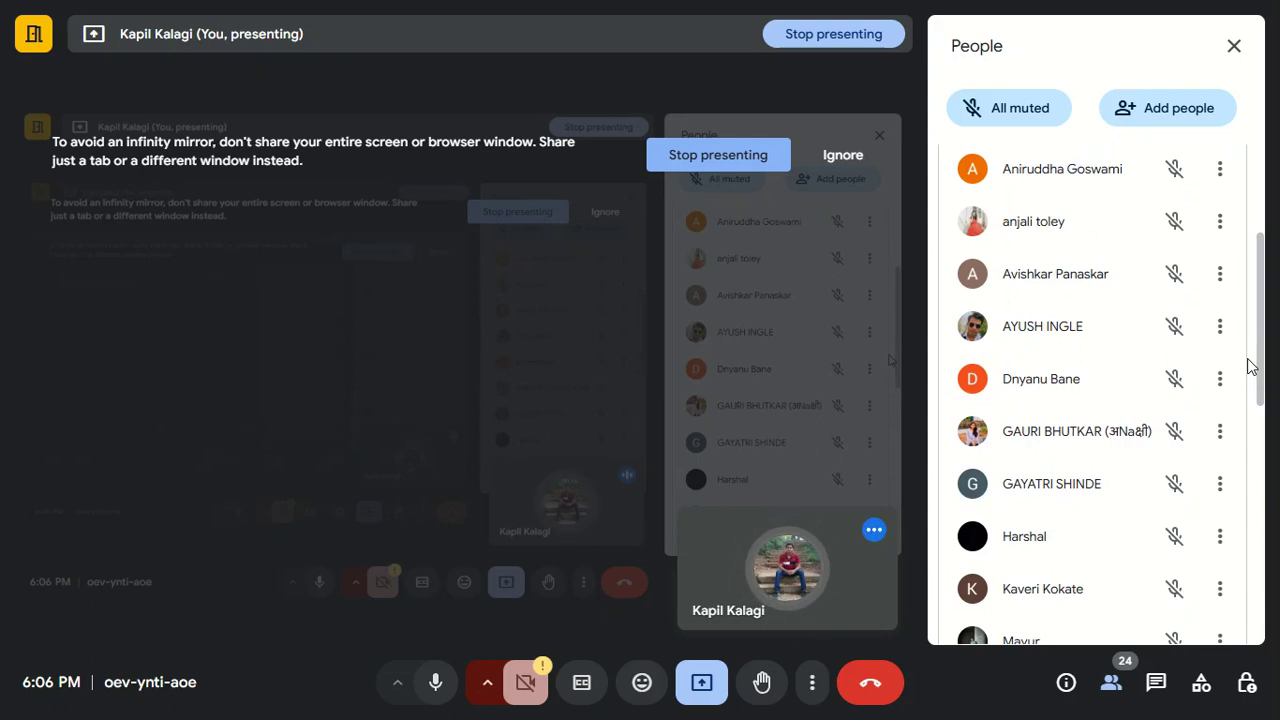
left_click_drag(1260, 355, 1274, 529)
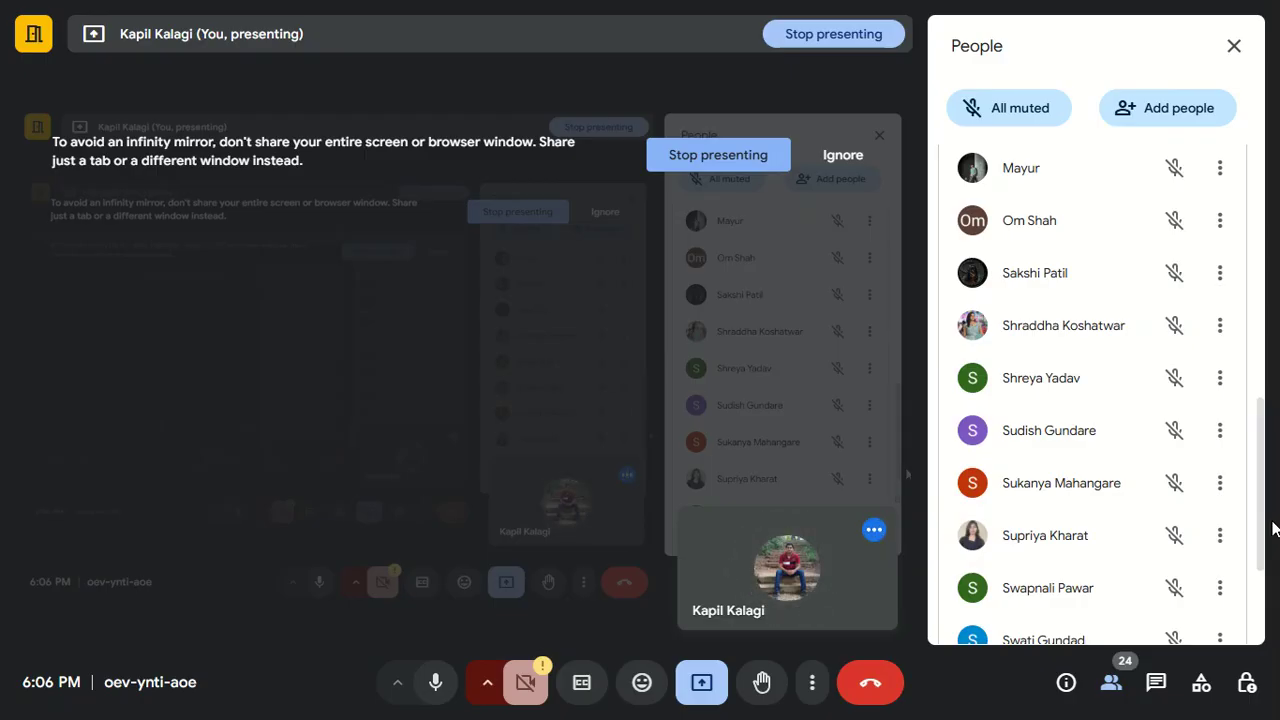
left_click_drag(1260, 514, 1268, 650)
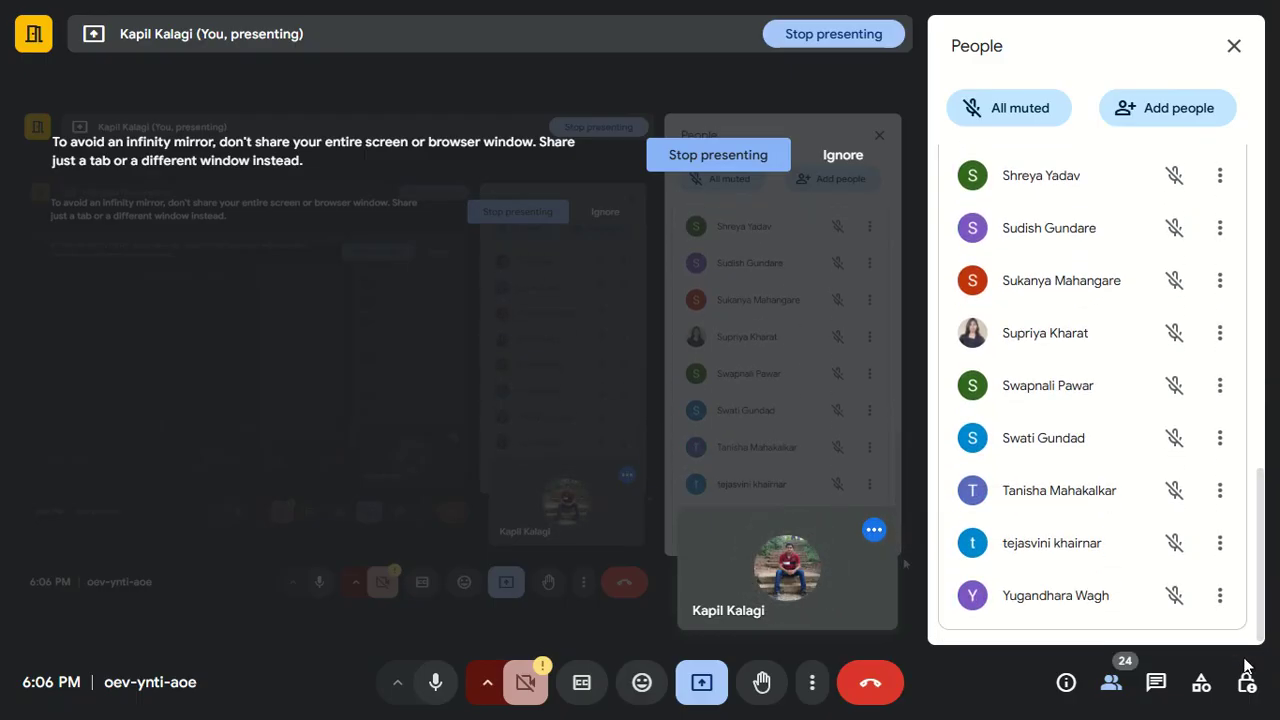
- Close the meeting's People panel, leave the full-screen view and switch to the Day 3 class work workbook in Excel
key("alt+Tab")
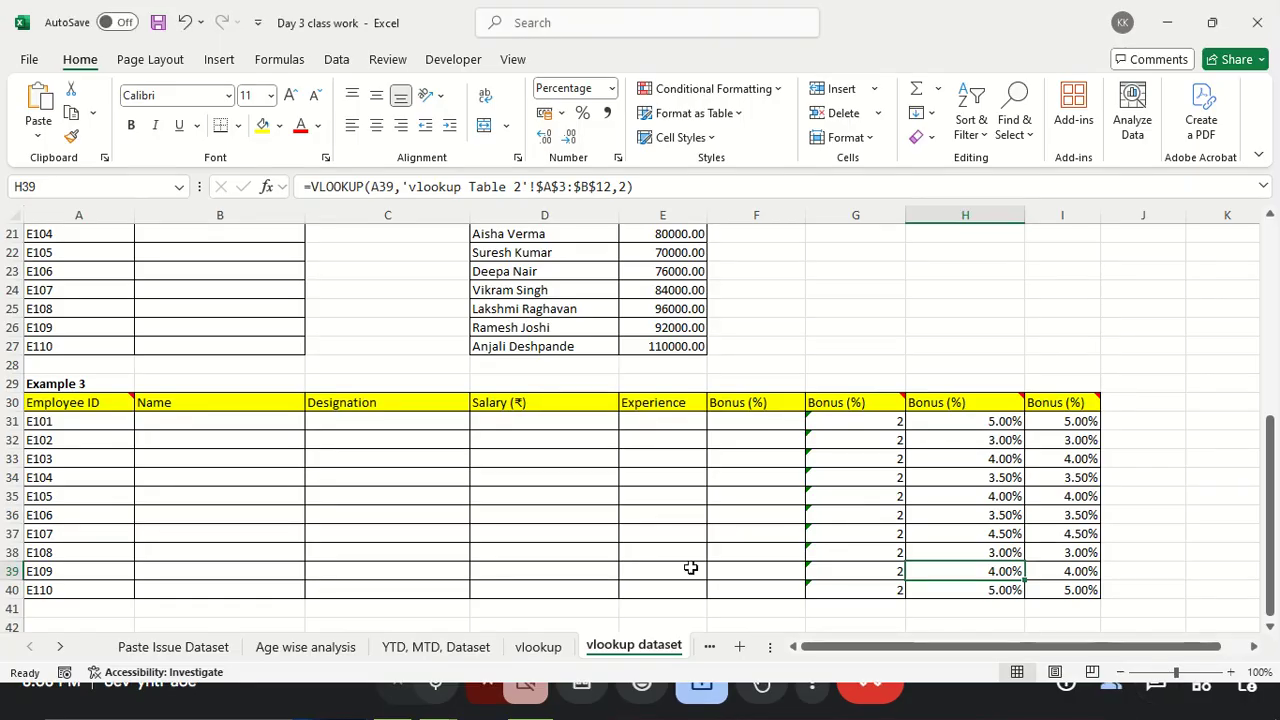
scroll(690, 568, "up", 7)
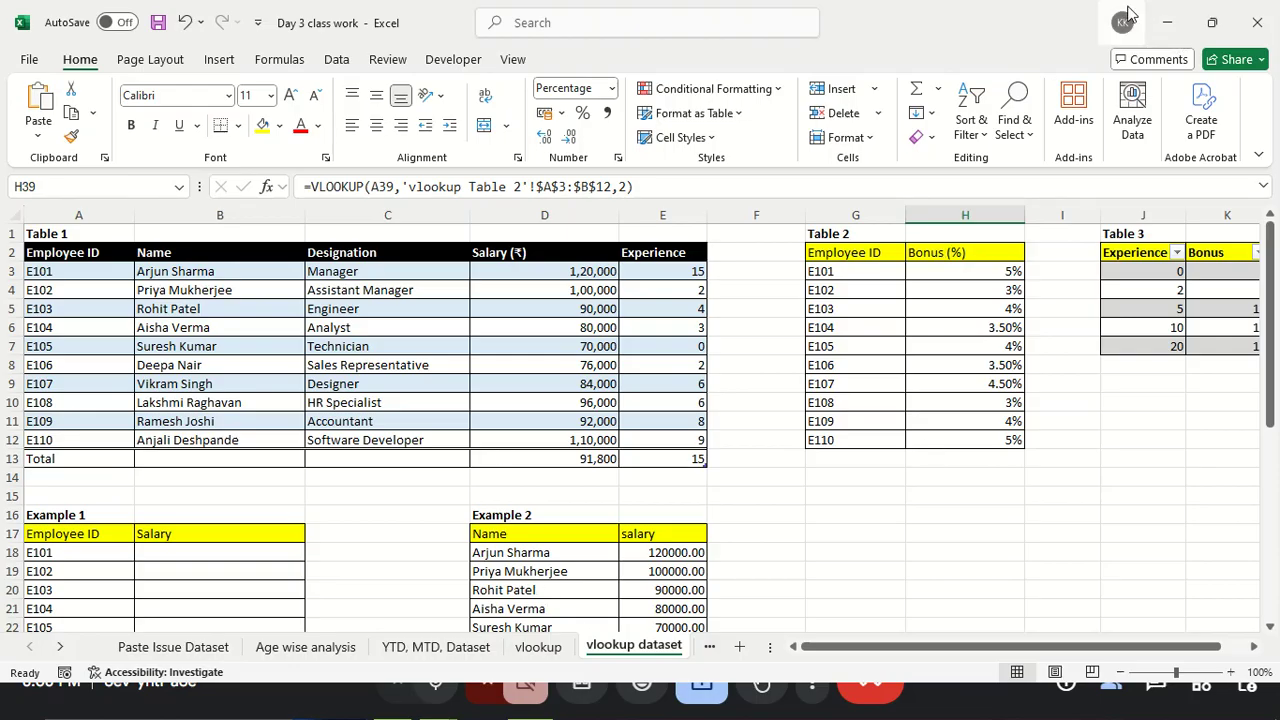
left_click(1167, 22)
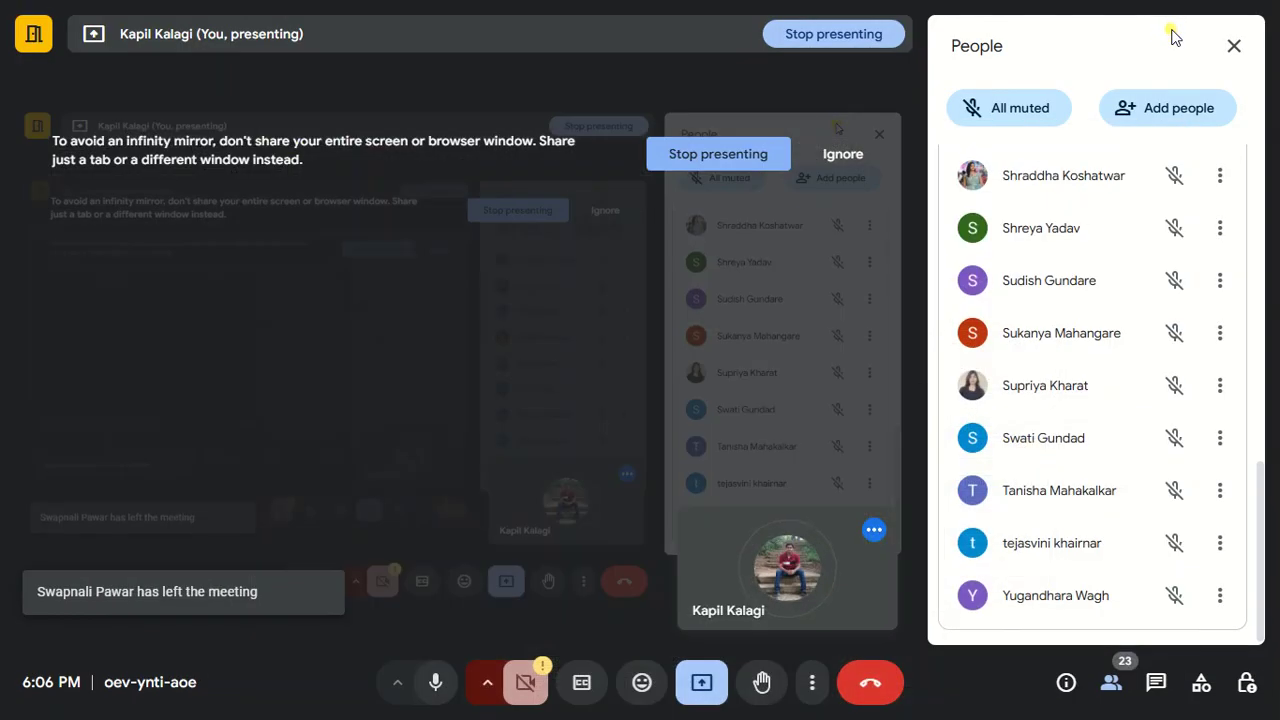
left_click(1235, 47)
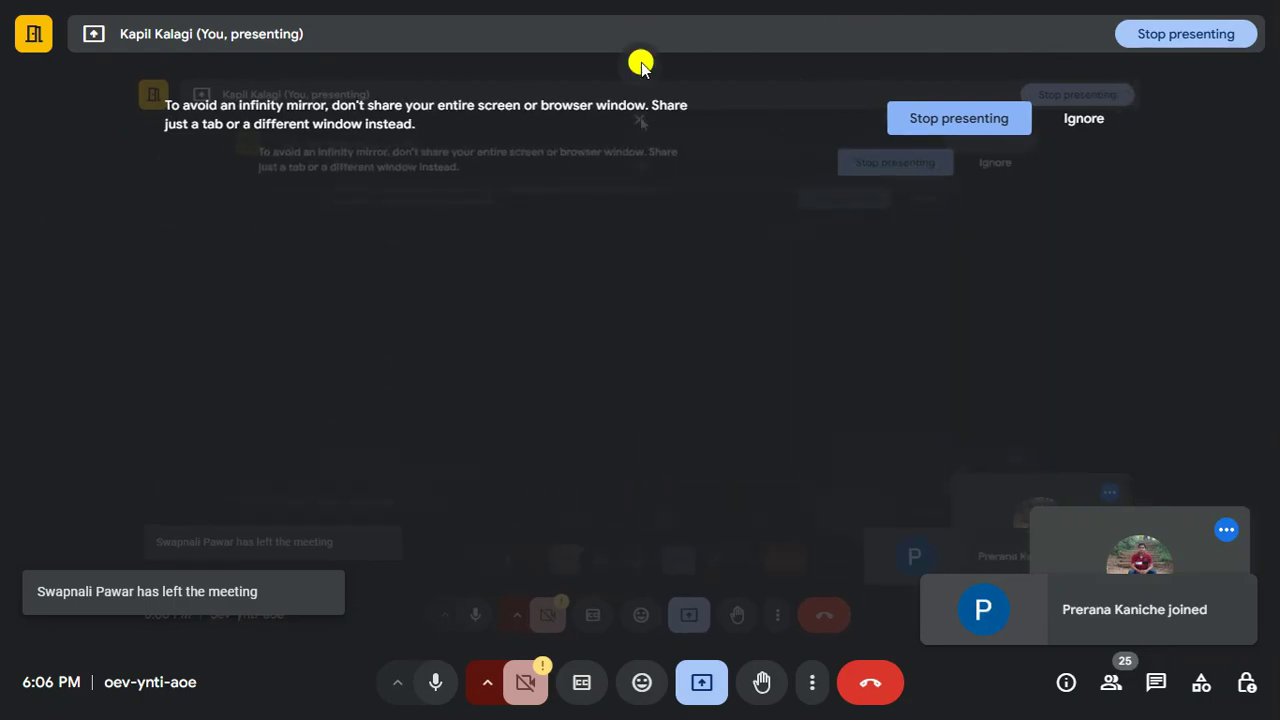
left_click(640, 64)
left_click(537, 705)
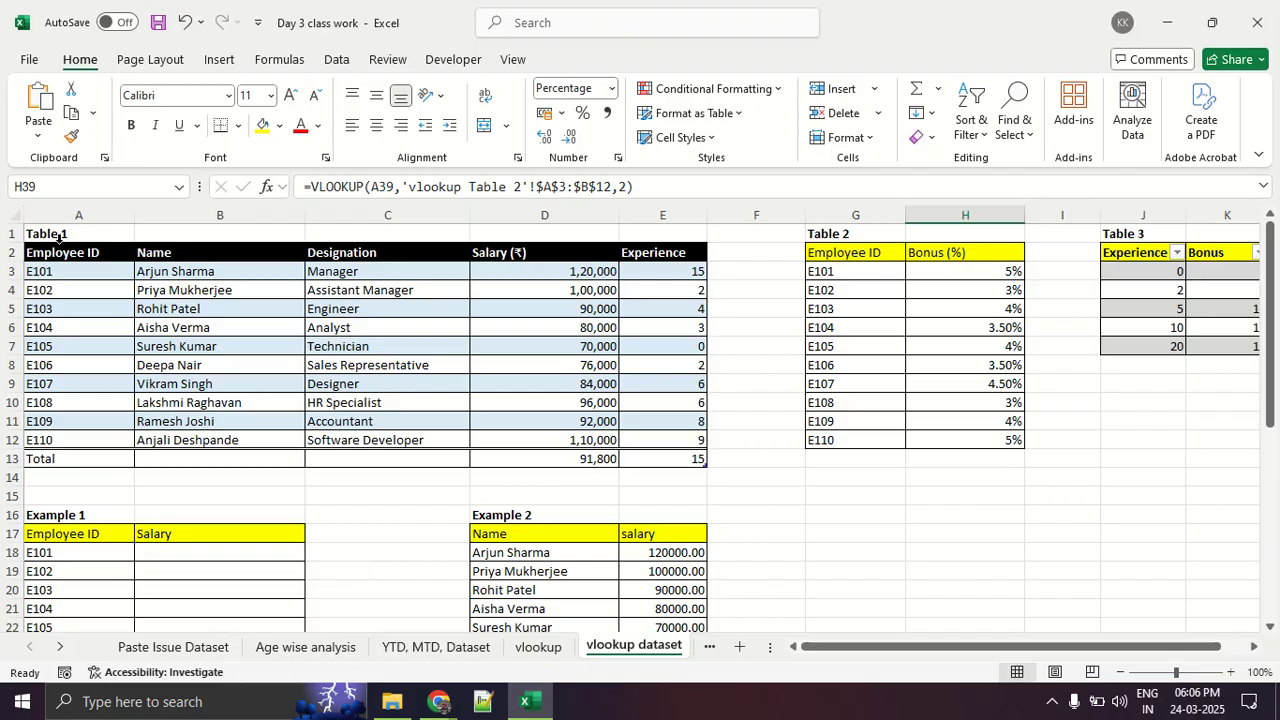
- Switch to File Explorer, go to the Excel Class folder under MY ONLINE CLASSESS and launch ZoomIt
left_click(391, 703)
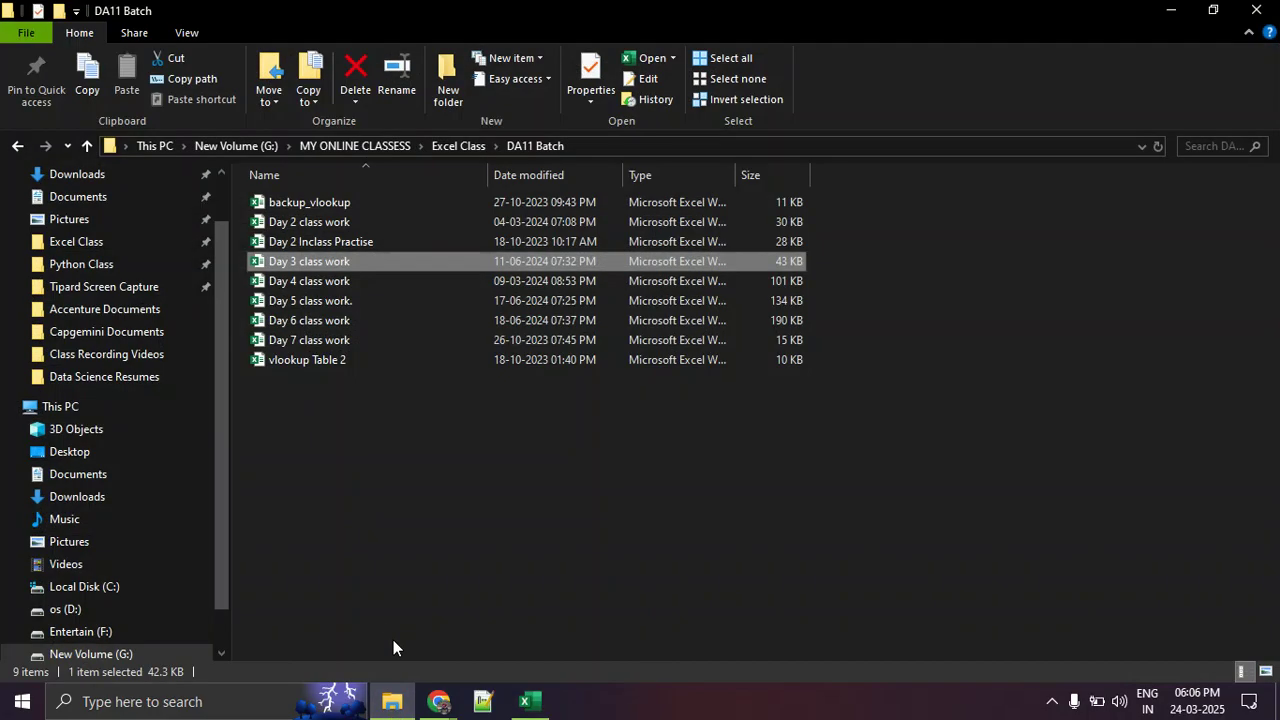
left_click(412, 556)
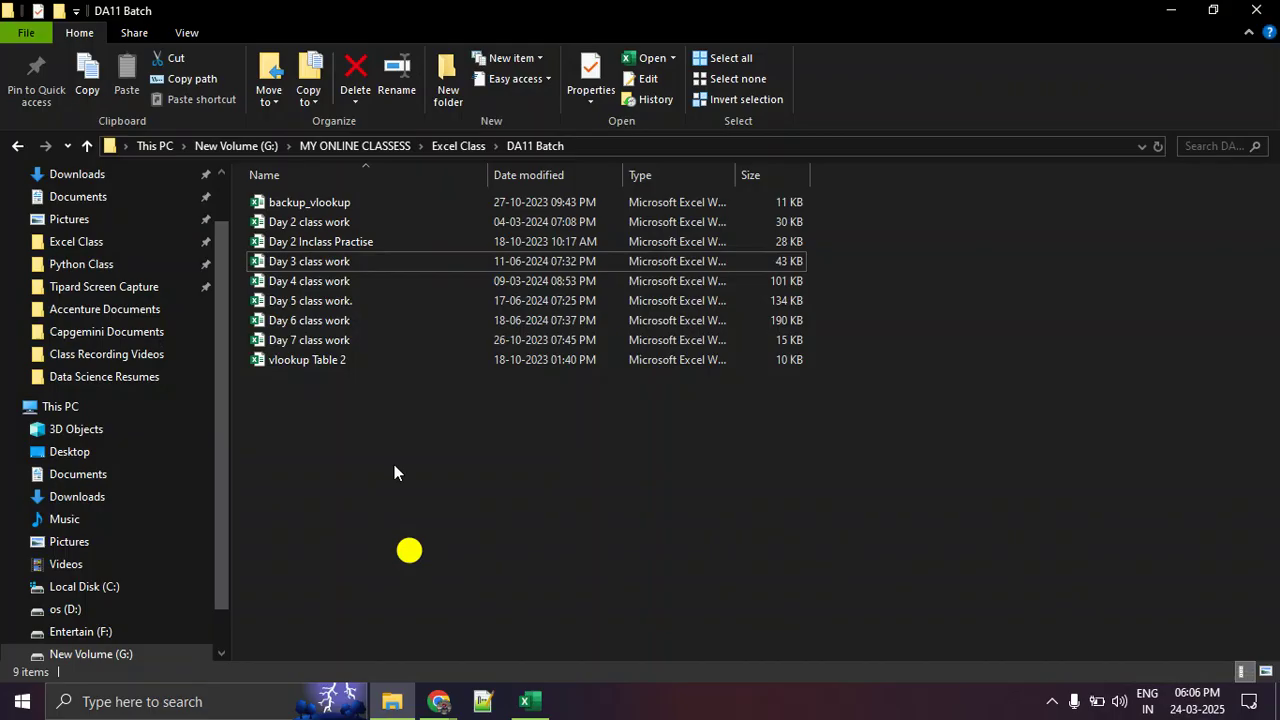
left_click(451, 145)
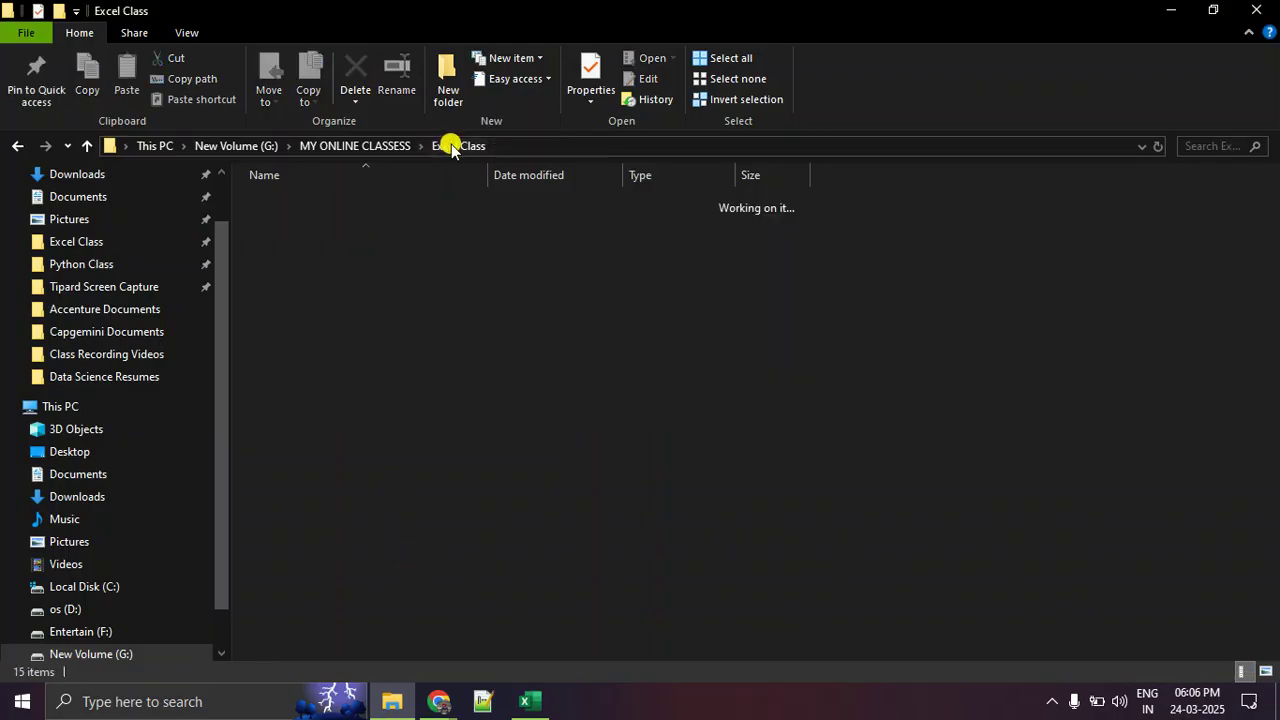
left_click(368, 146)
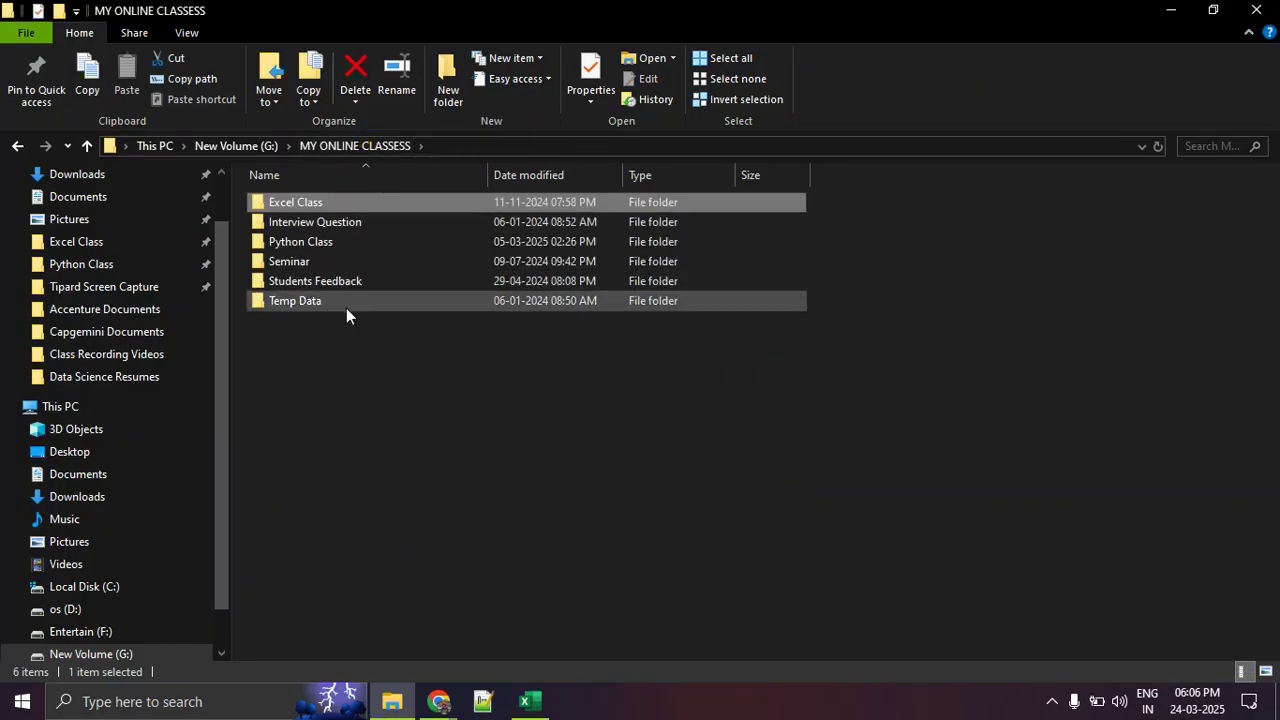
left_click(358, 204)
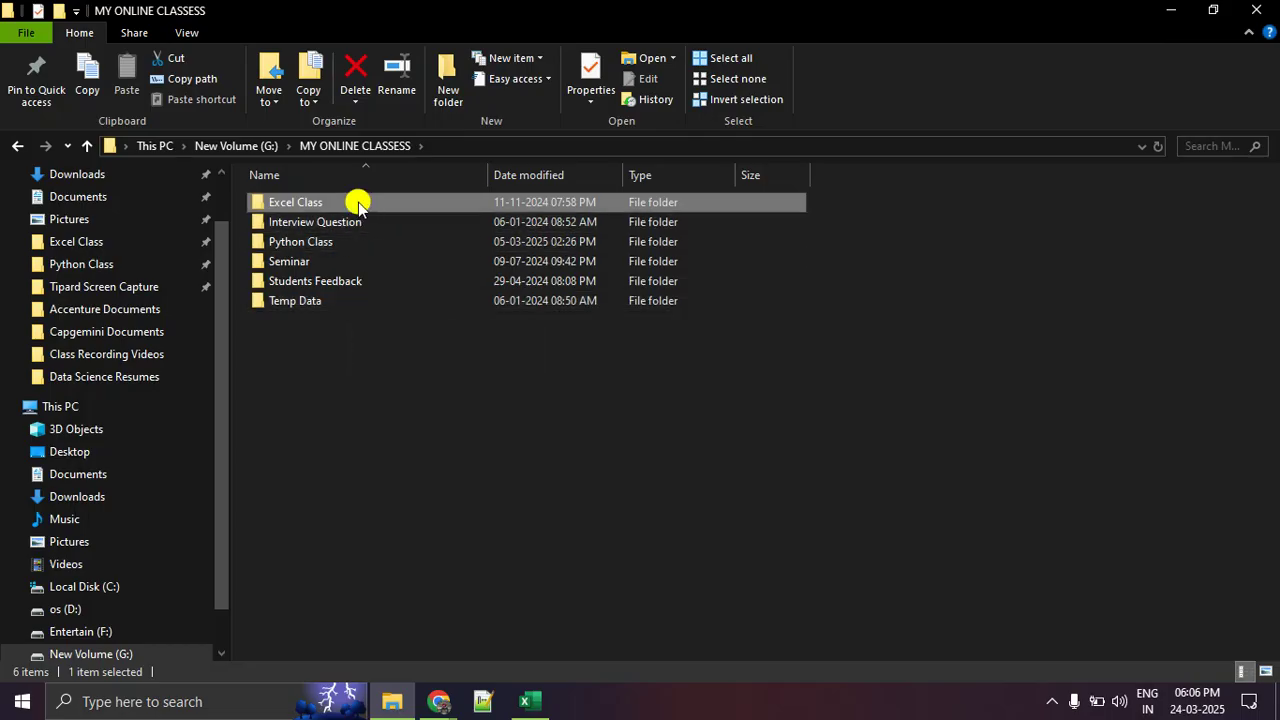
double_click(358, 204)
left_click(357, 483)
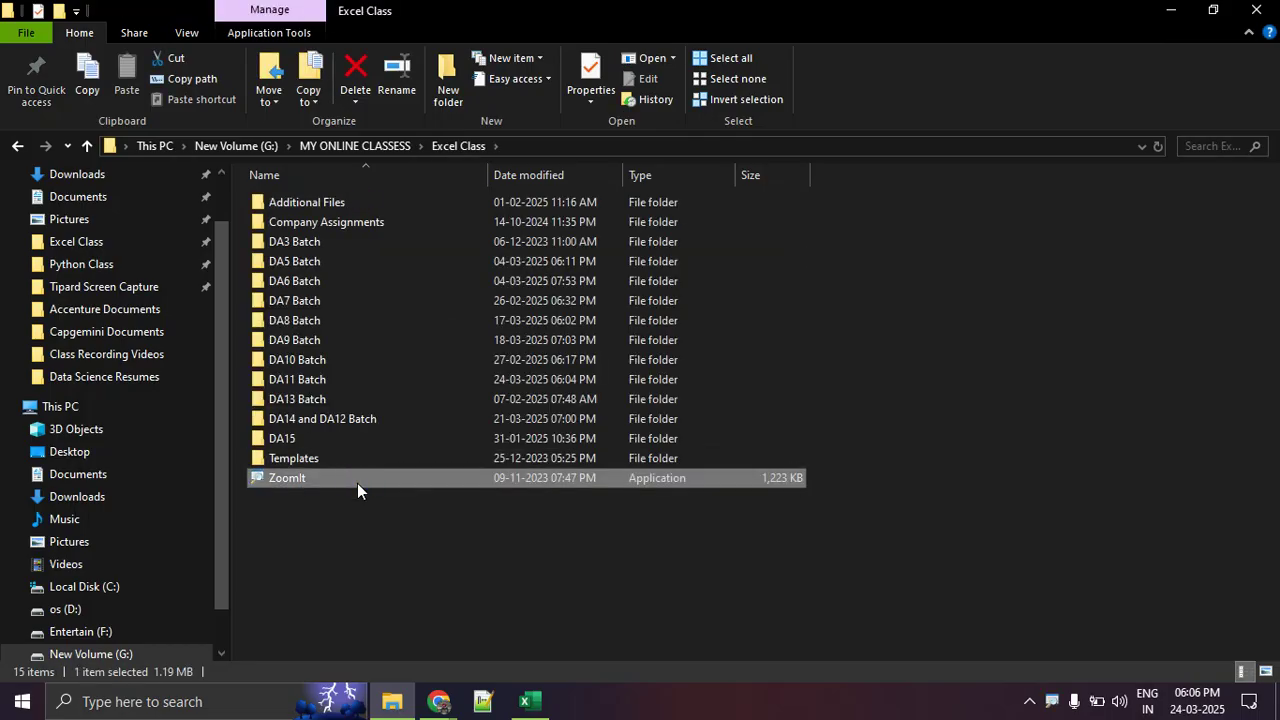
- Switch back to the Day 3 class work workbook in Excel and try ZoomIt's drawing mode
key("alt+Tab")
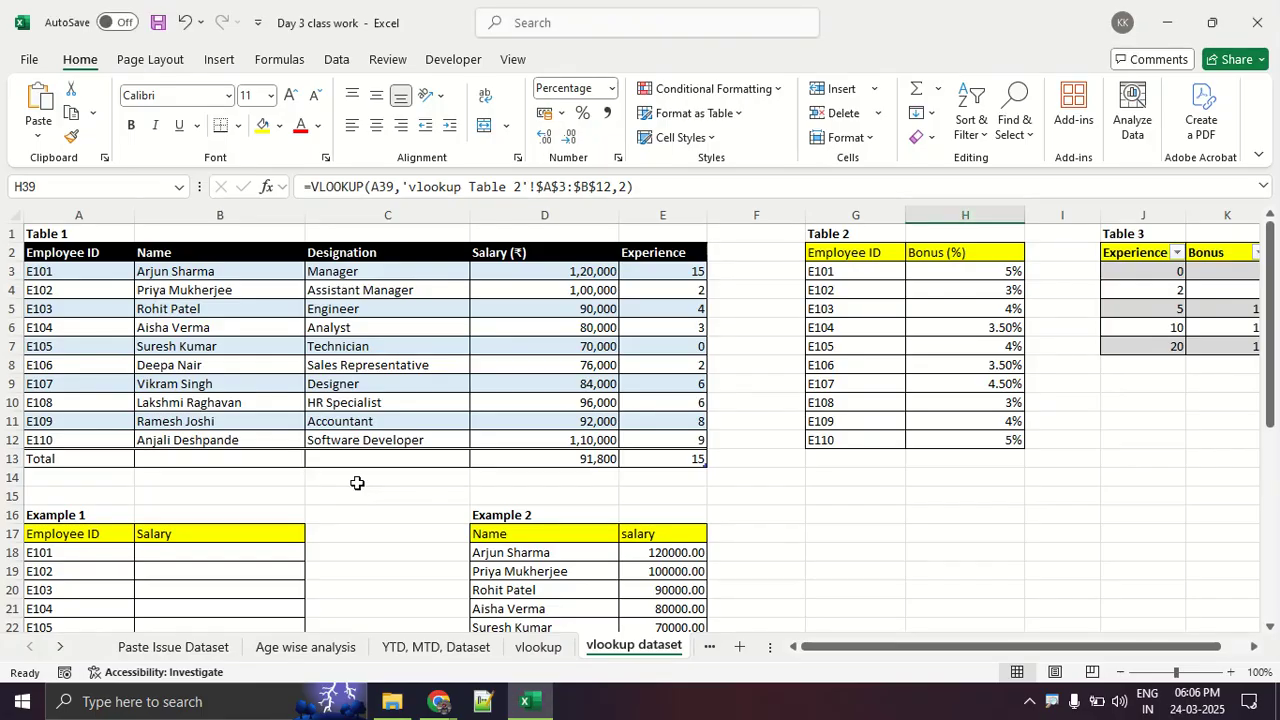
key("ctrl+2")
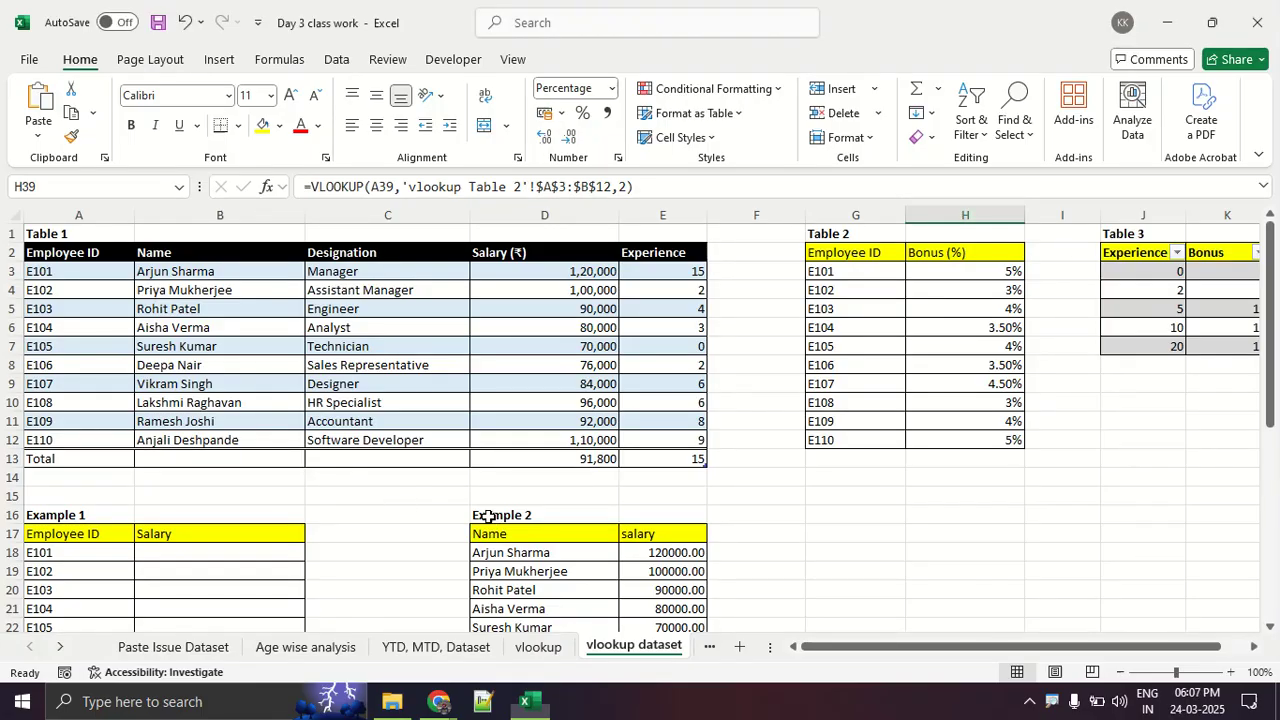
key("Escape")
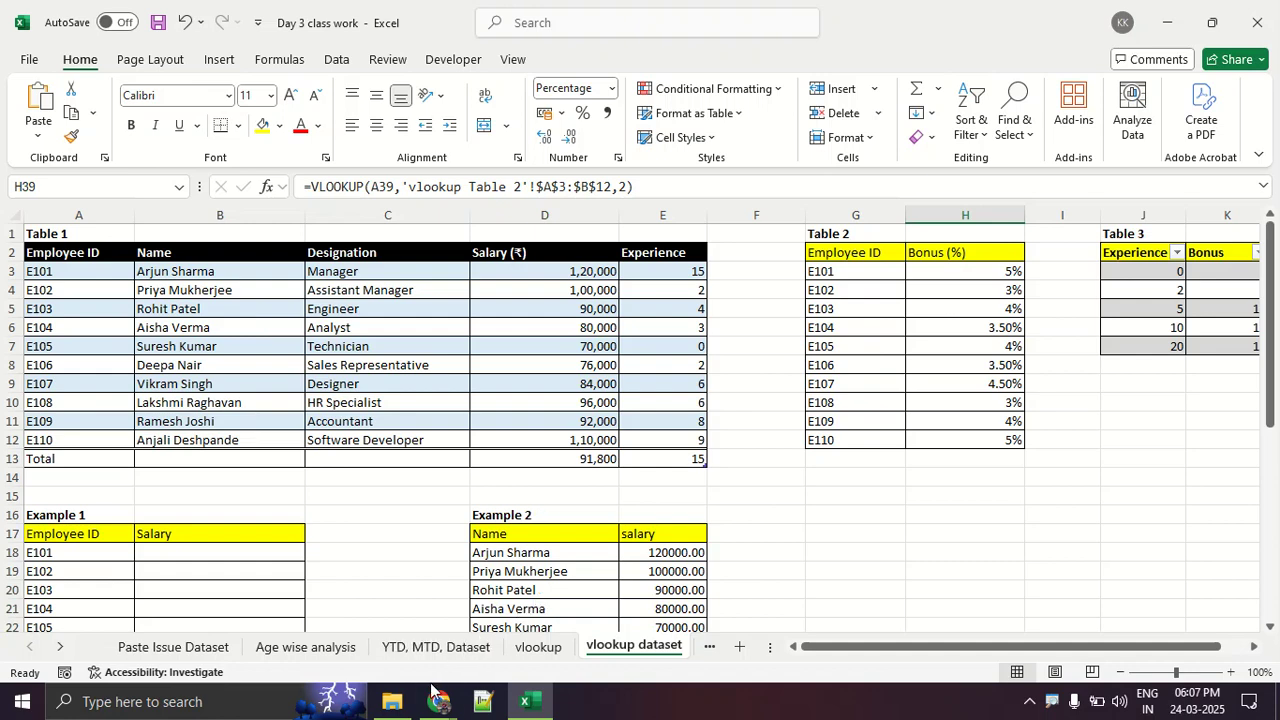
- Switch to the Google Meet window, send everyone the in-call message "Today's will be avaialble tomoroow" and close the chat
mouse_move(436, 695)
left_click(387, 648)
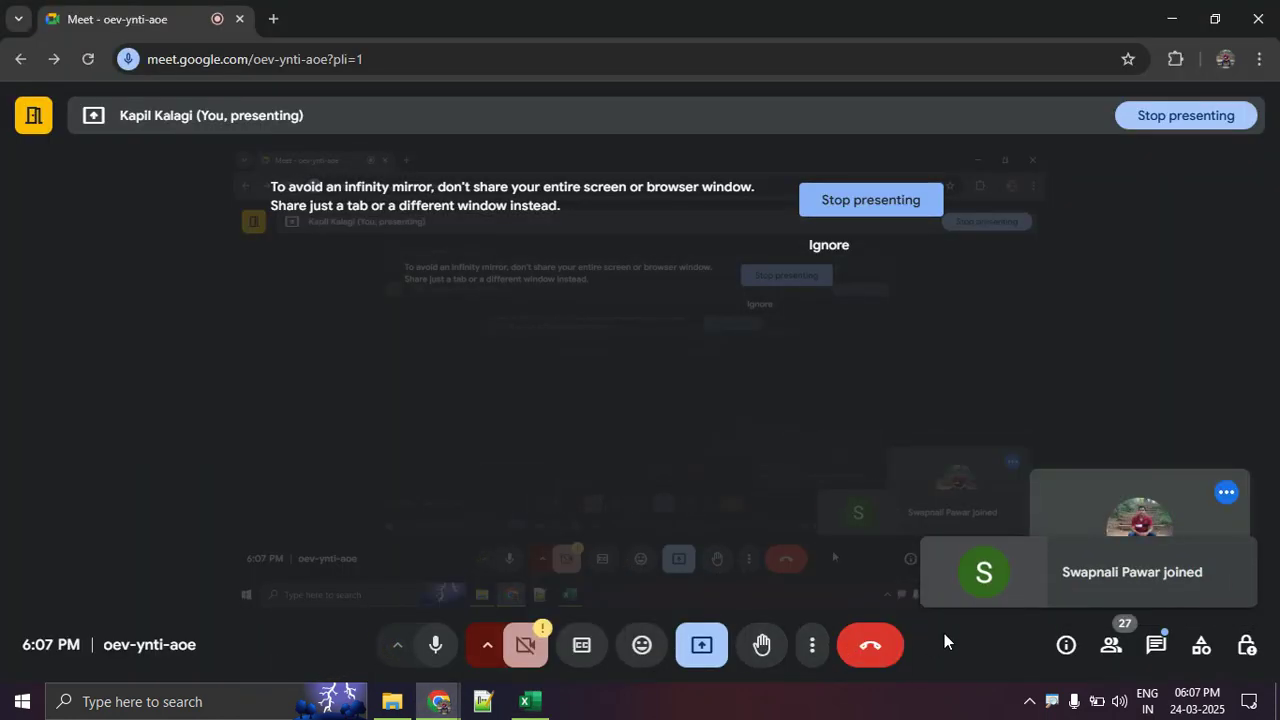
left_click(1111, 645)
left_click(1157, 645)
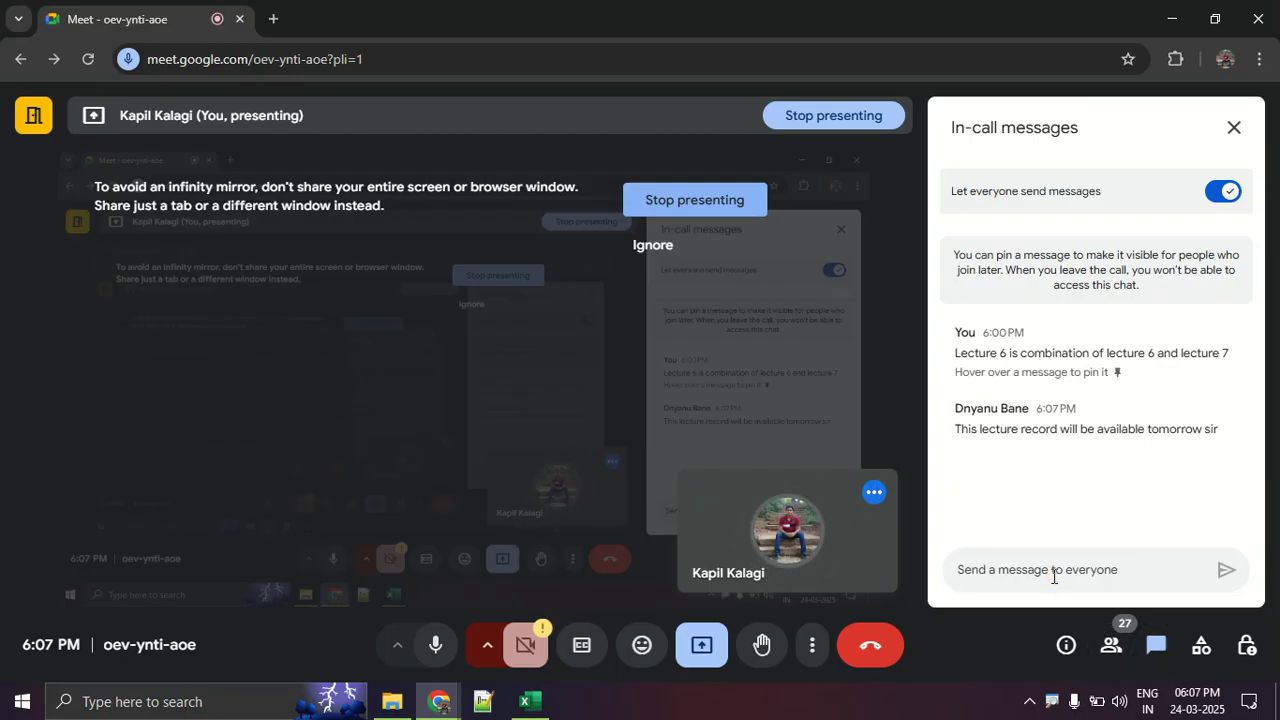
type("Today's wi")
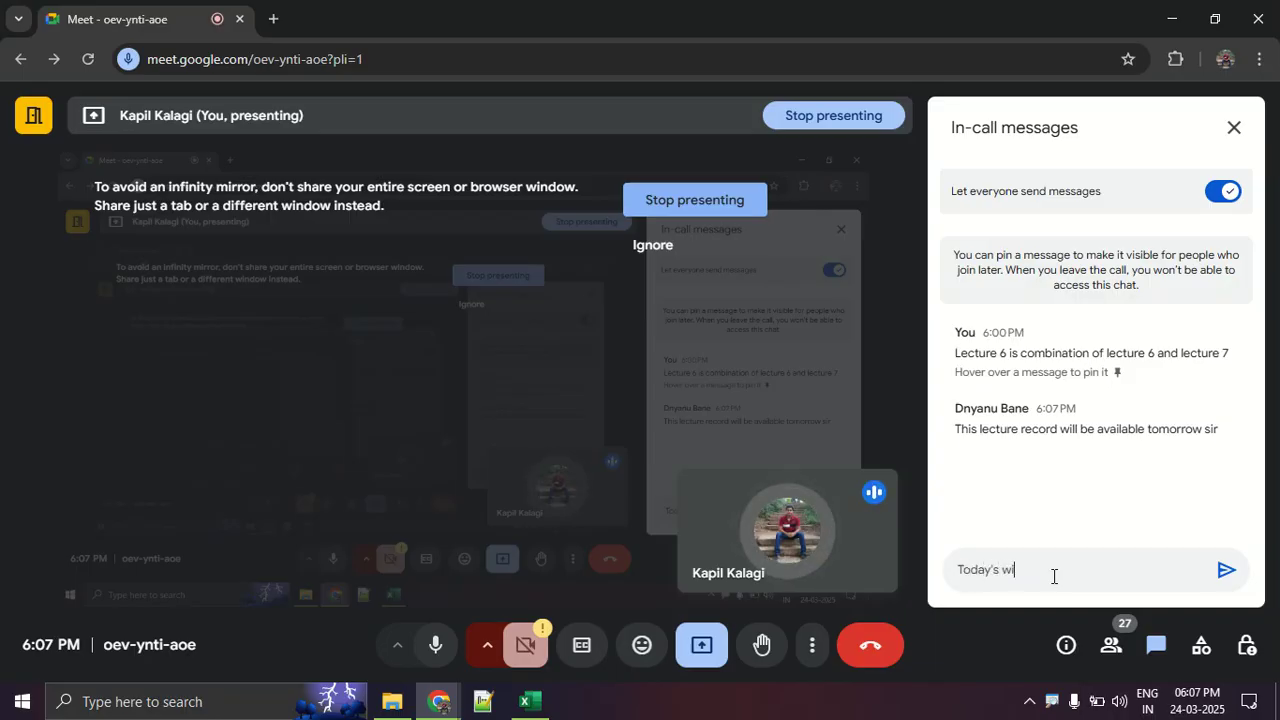
type("ll be avaialb")
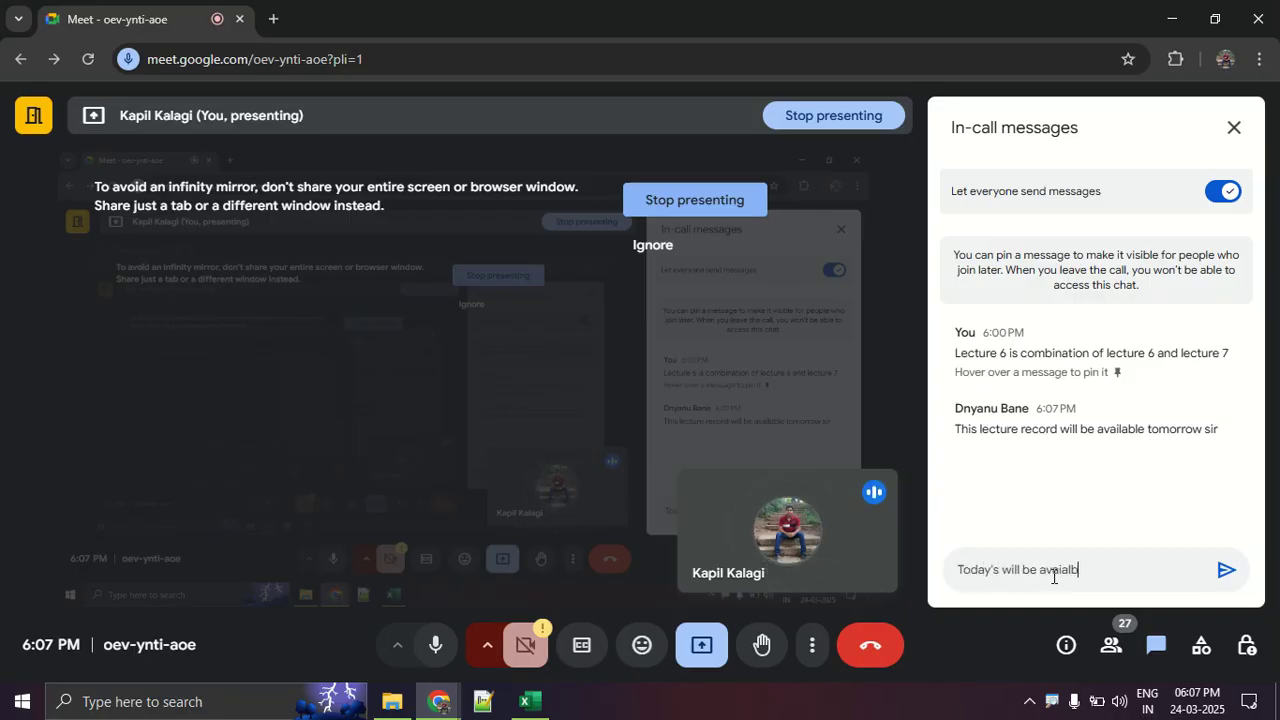
type("le tom")
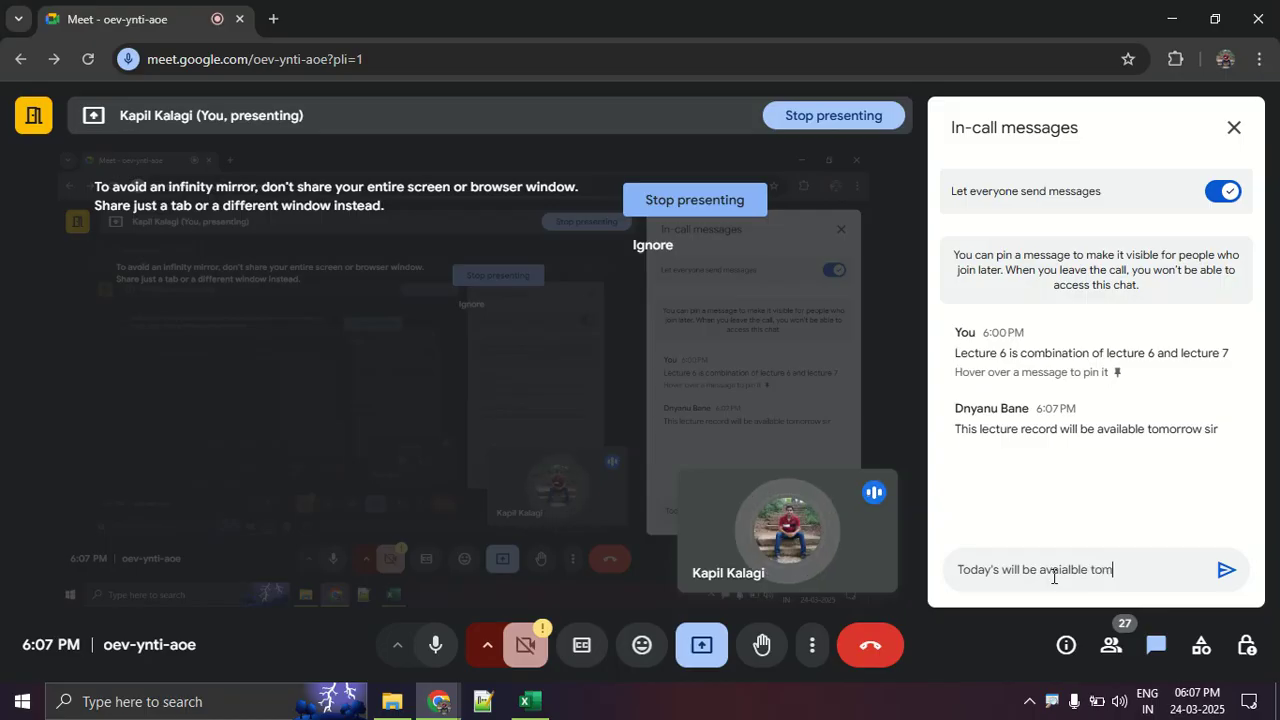
type("oroow")
key("Return")
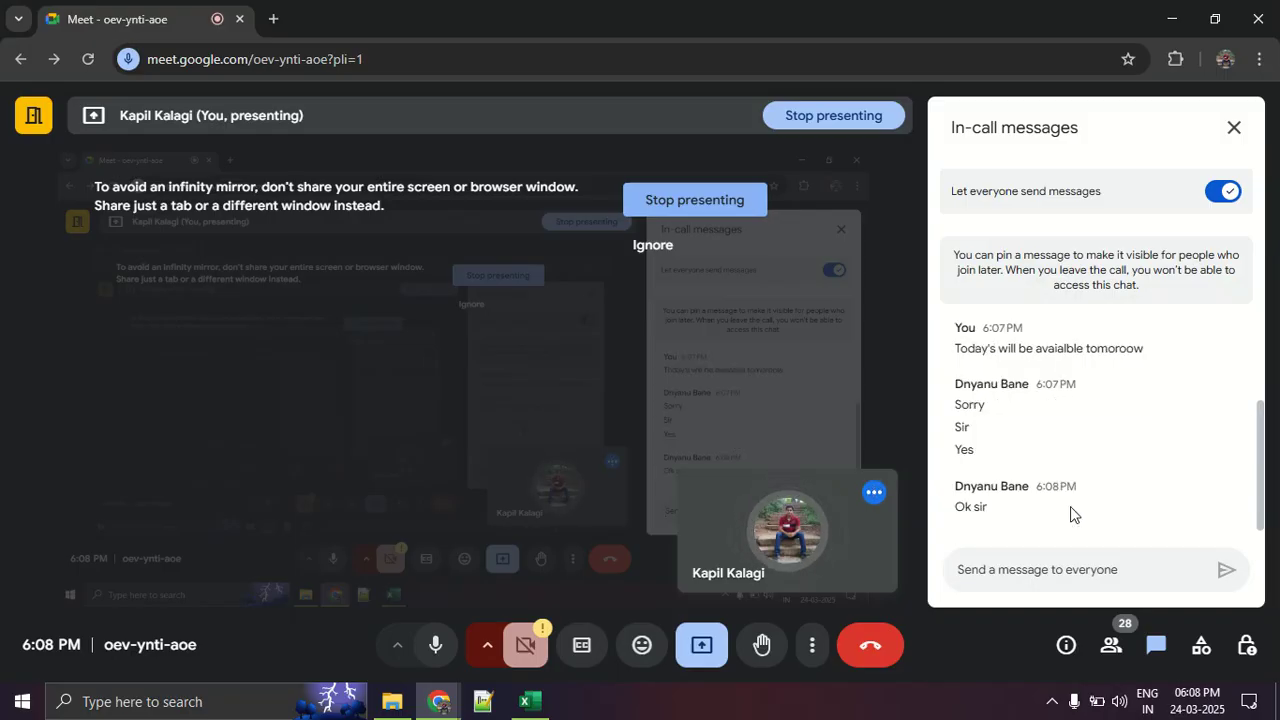
left_click(1238, 145)
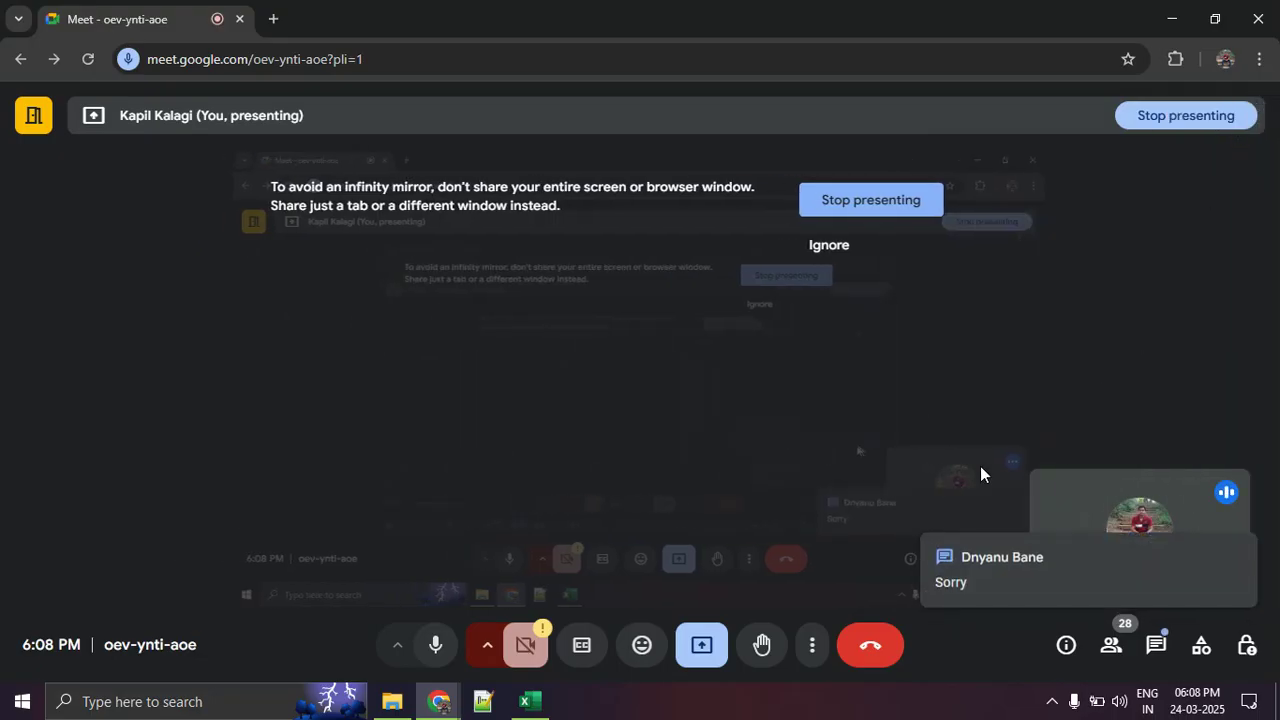
- Read the newest in-call message and look through the participant list, closing the People panel when done
left_click(1034, 582)
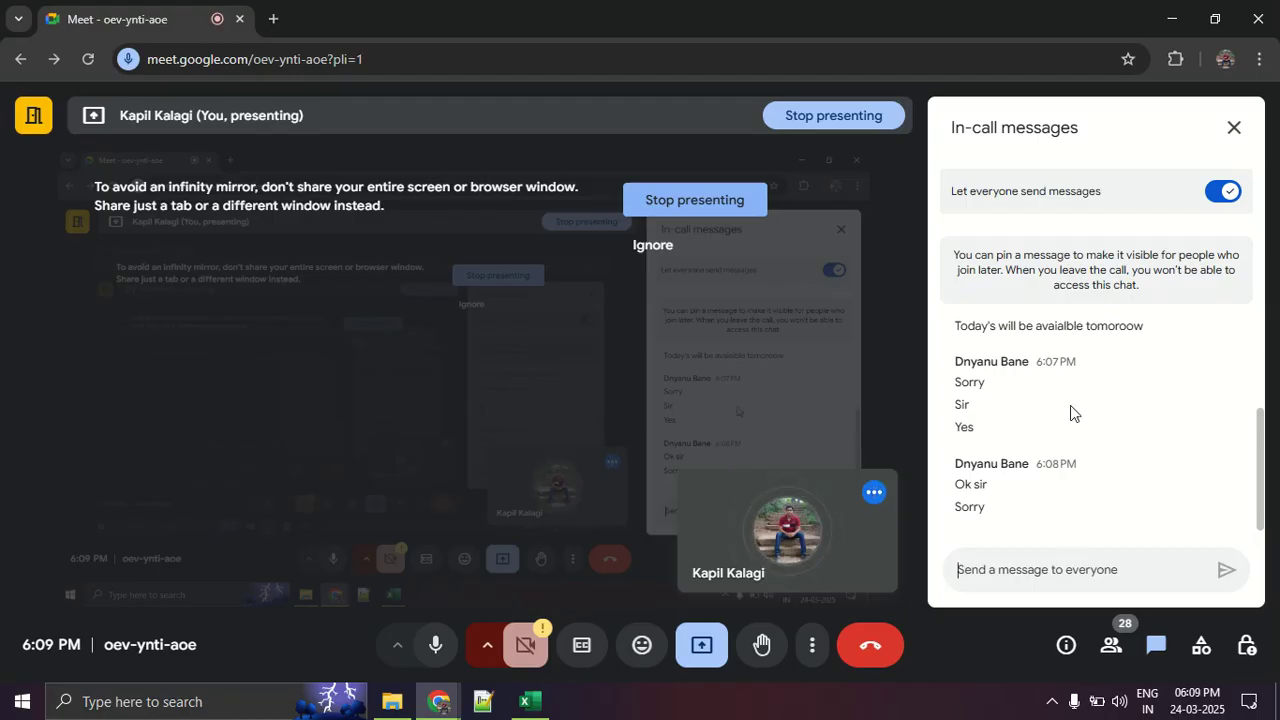
left_click(1118, 666)
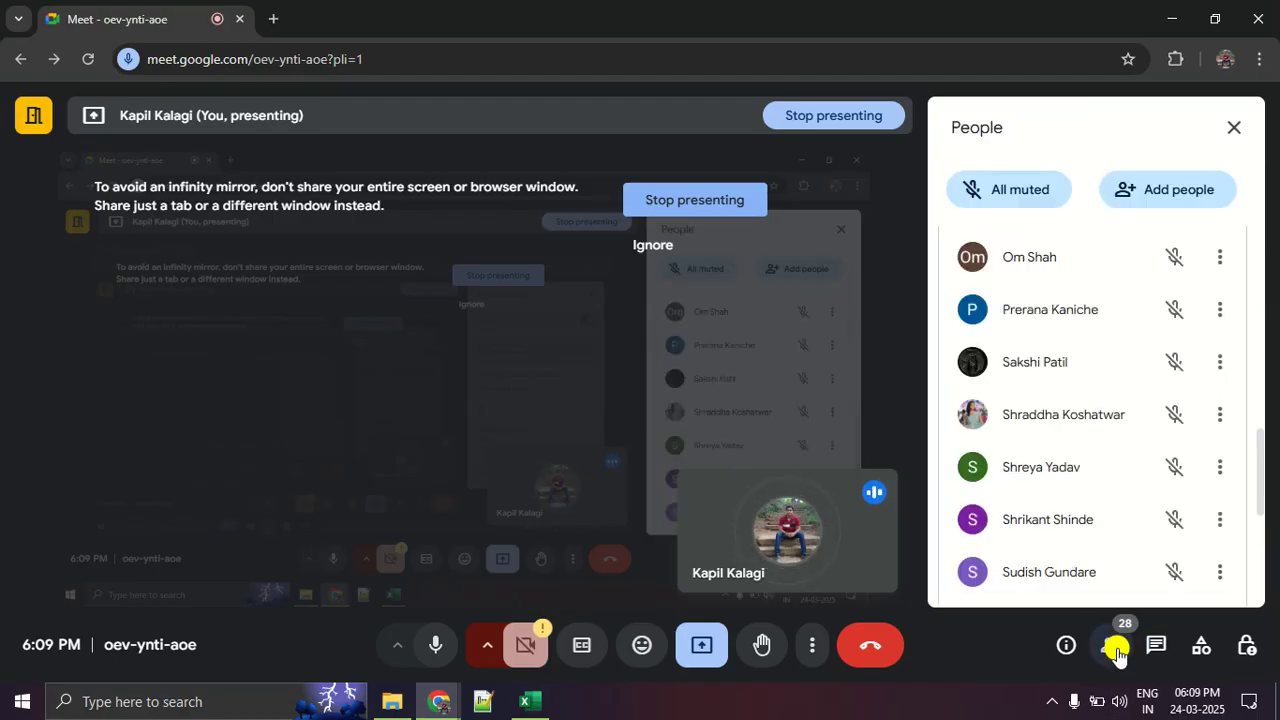
scroll(1094, 520, "down", 3)
scroll(1096, 520, "down", 2)
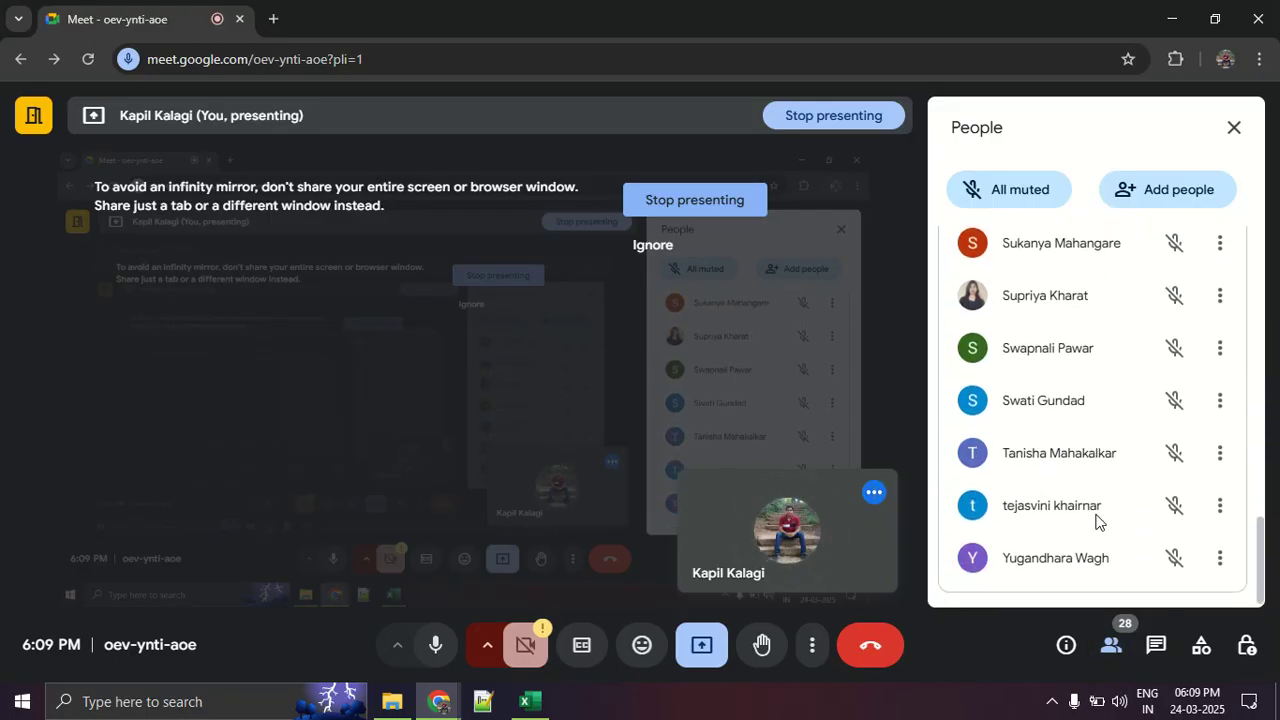
scroll(1094, 522, "up", 10)
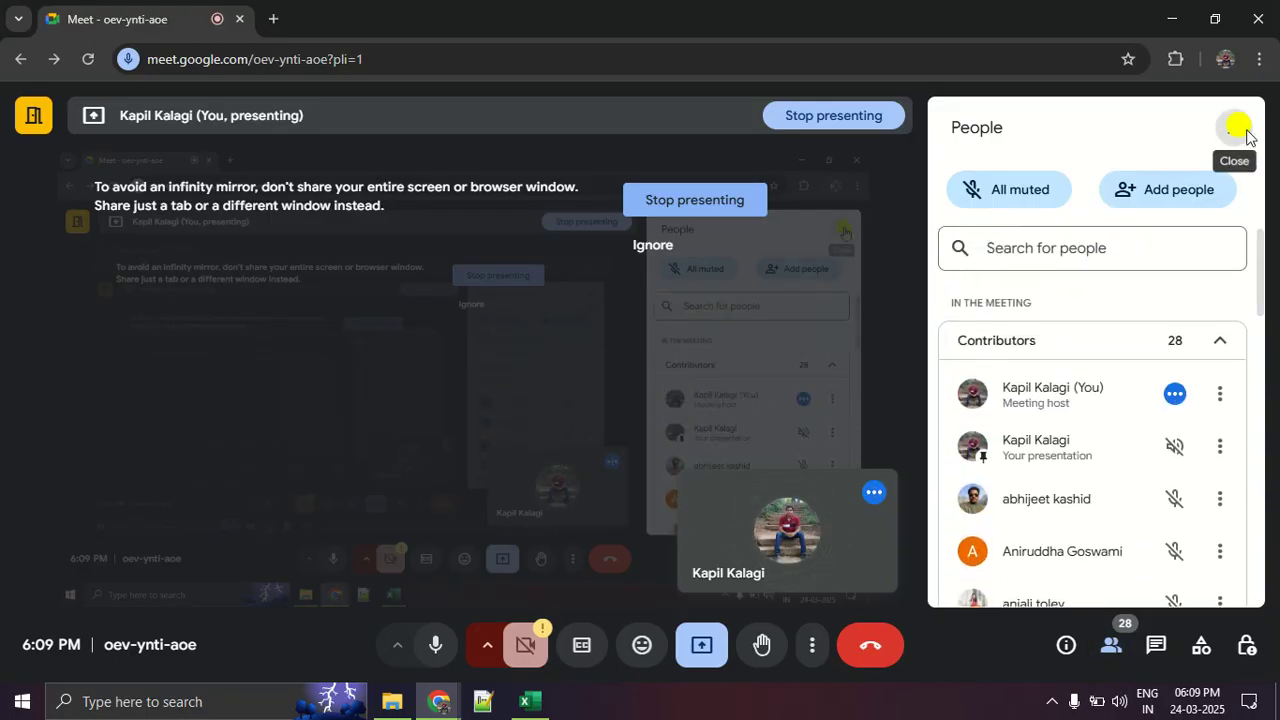
left_click(1234, 128)
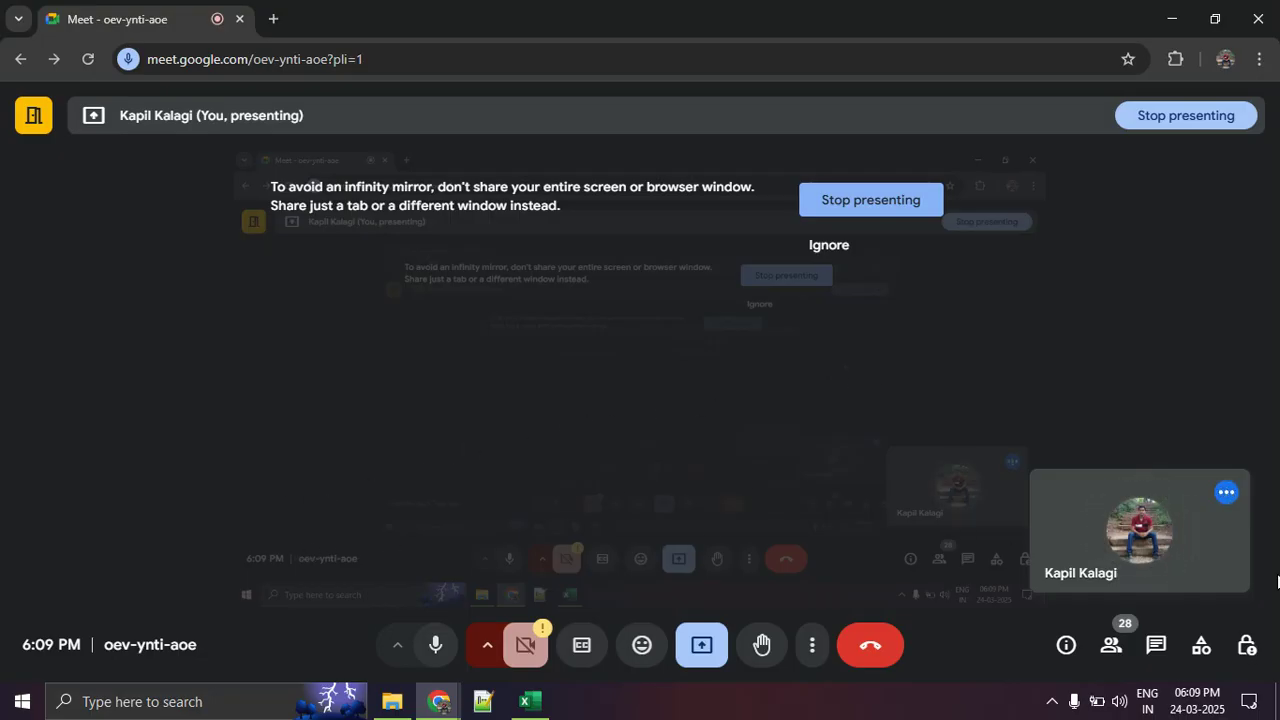
- Recheck the meeting's participant list, close it and return to the Day 3 class work workbook in Excel
left_click(1120, 648)
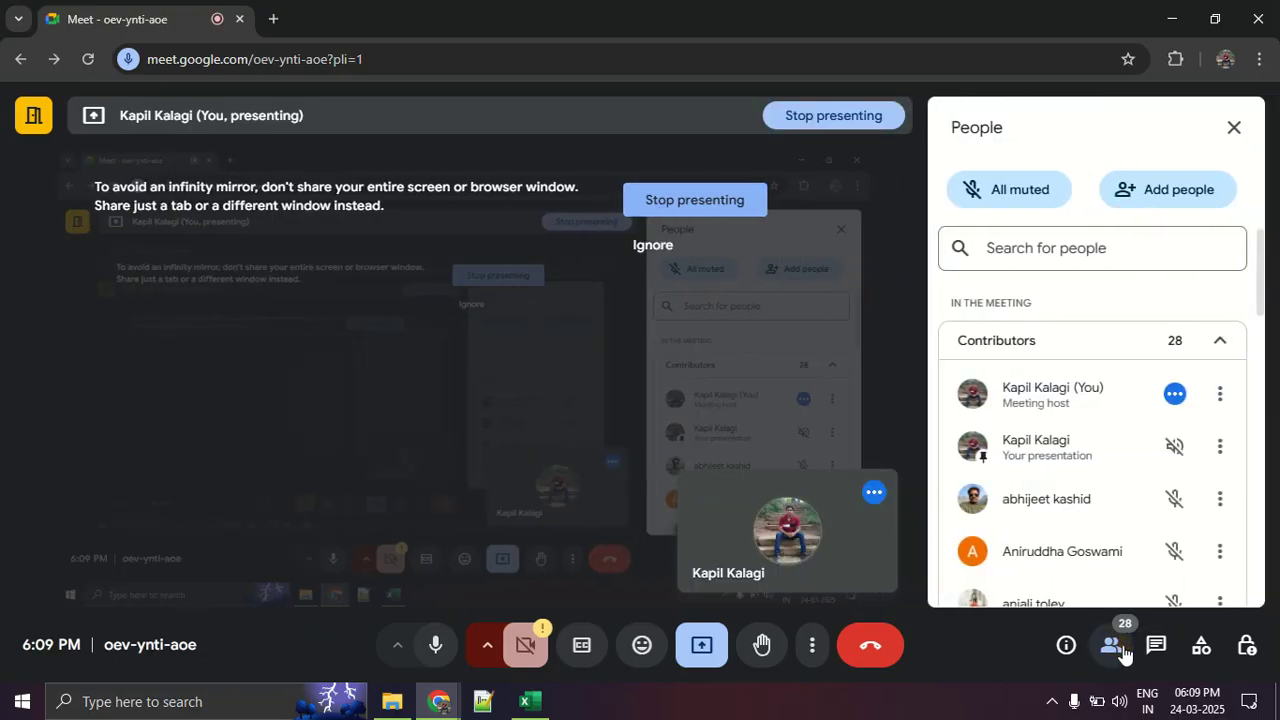
scroll(1138, 566, "down", 12)
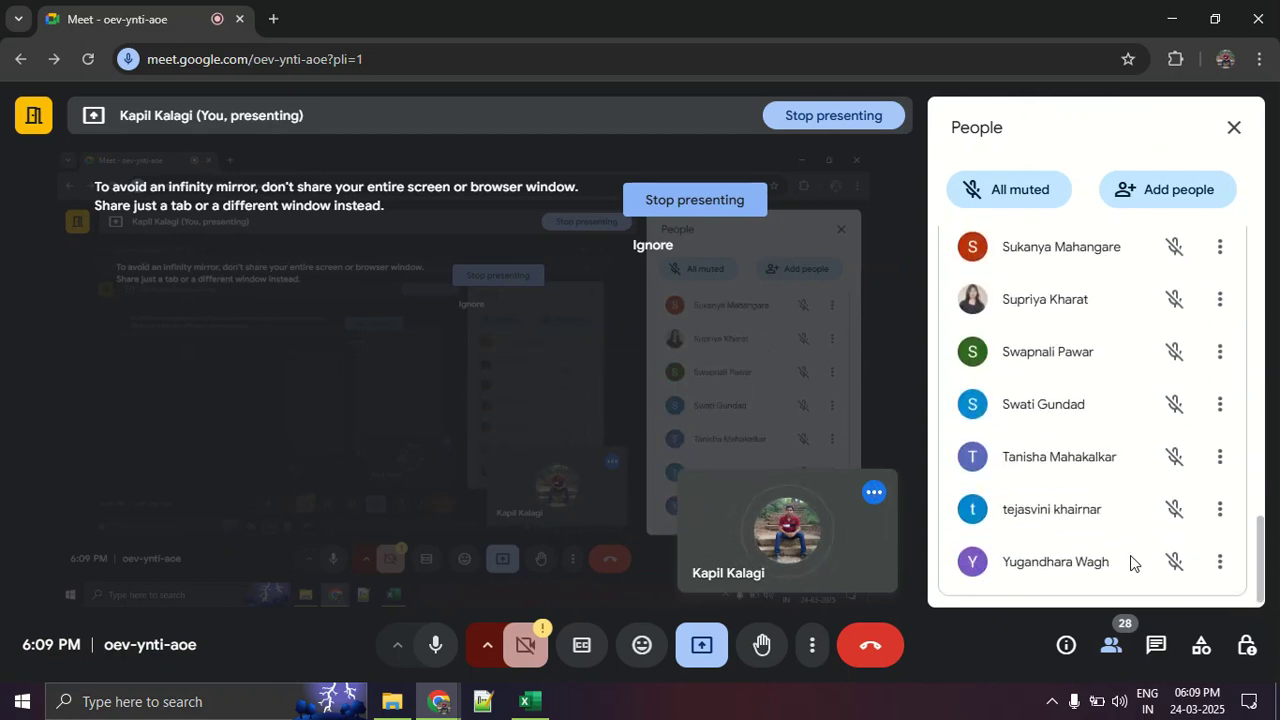
left_click(1110, 648)
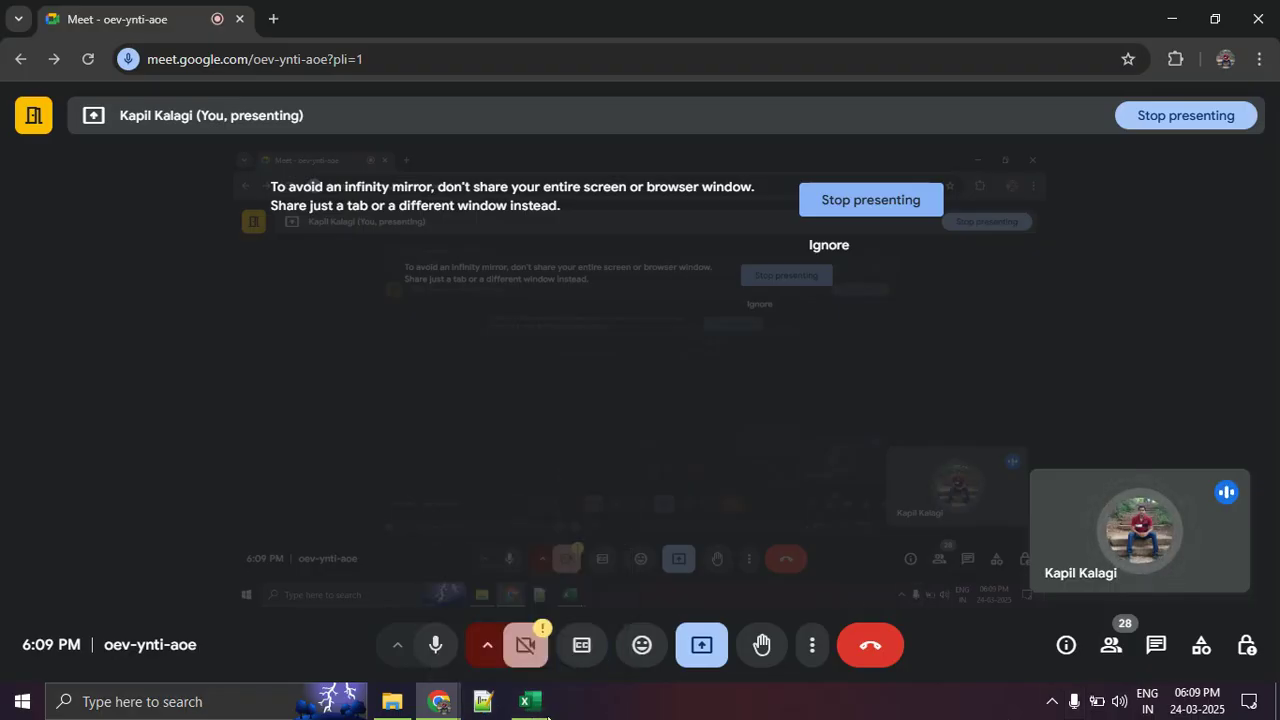
mouse_move(520, 710)
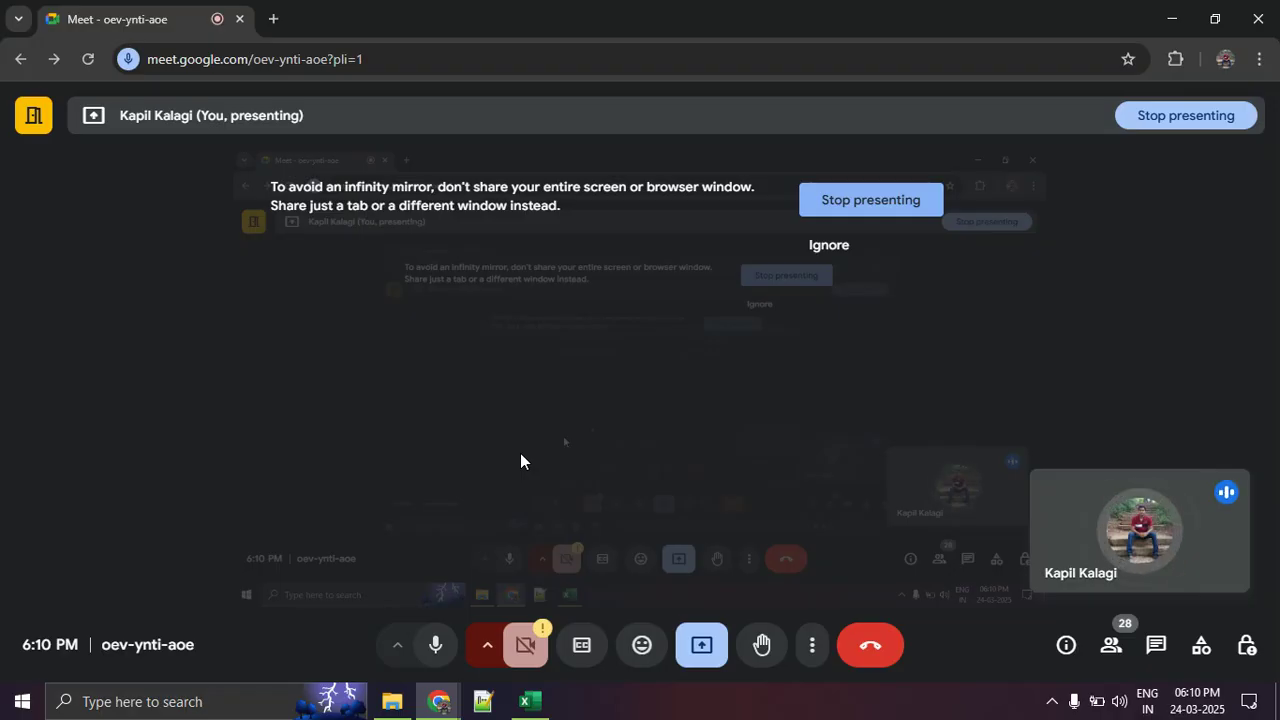
key("alt+Tab")
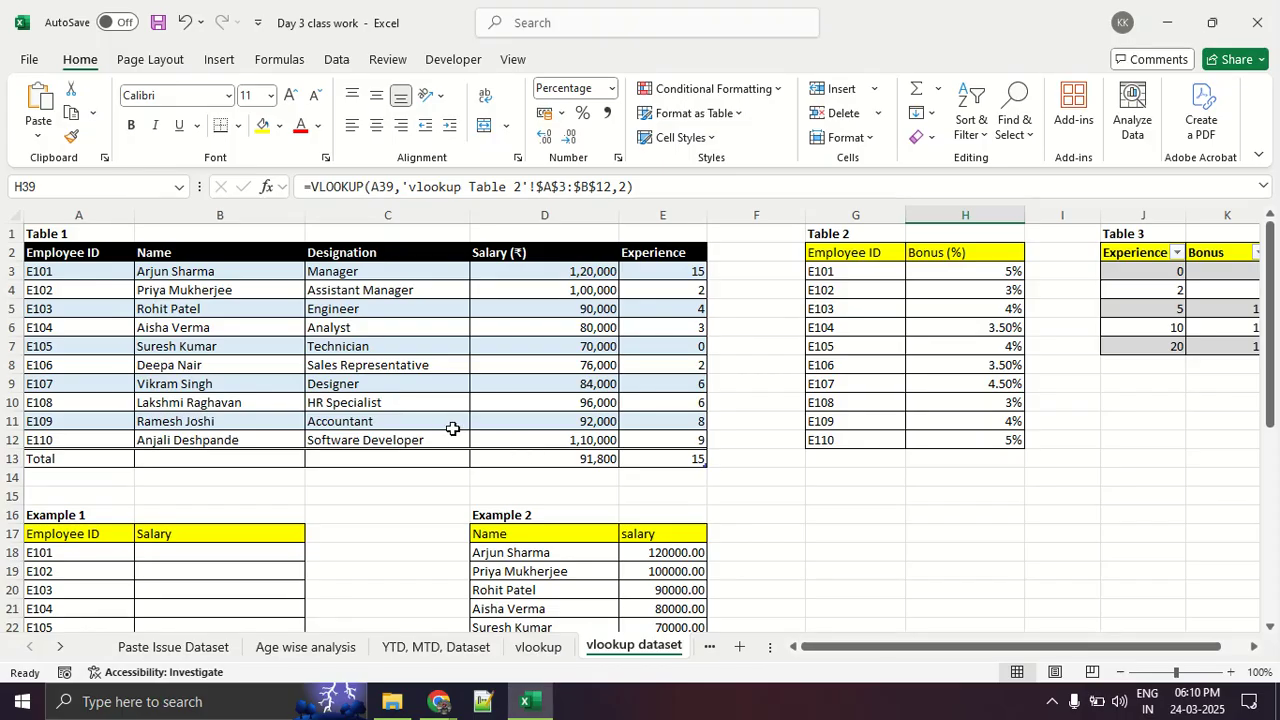
- Clear the Salary and Designation results of Example 1, range B12:K16, on the Hlookup sheet
scroll(451, 429, "down", 5)
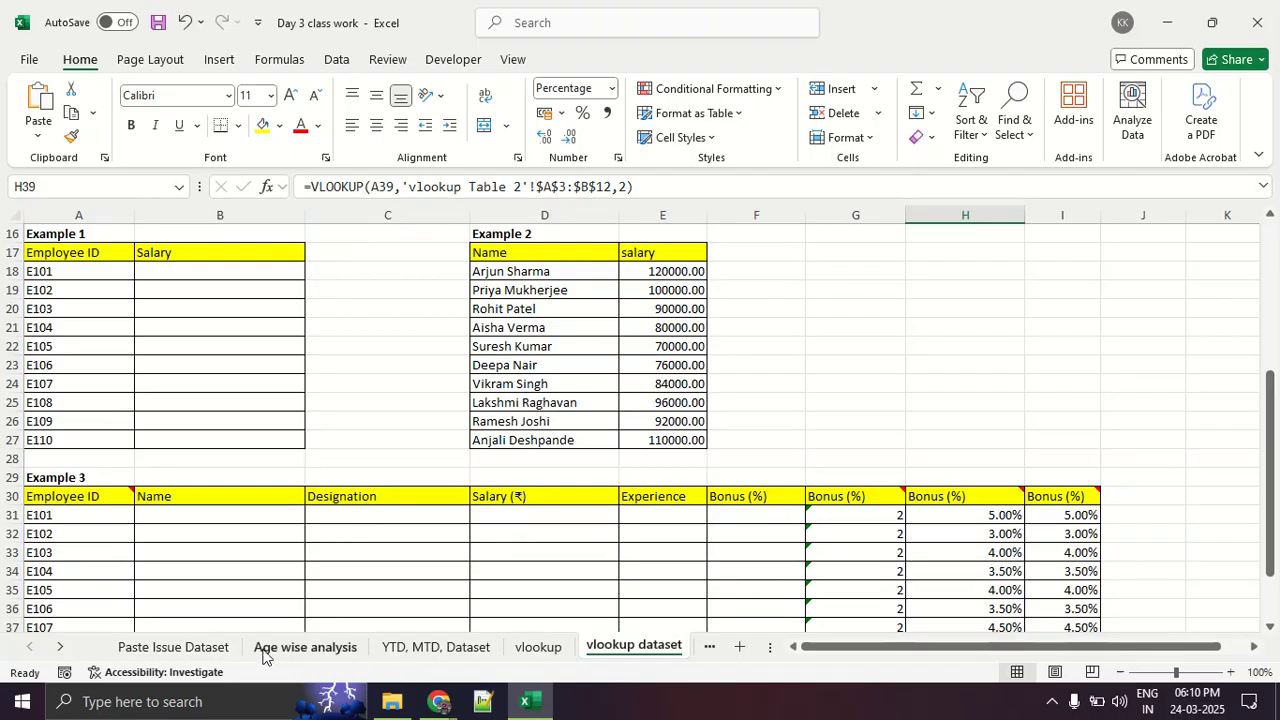
left_click(39, 648)
left_click(60, 647)
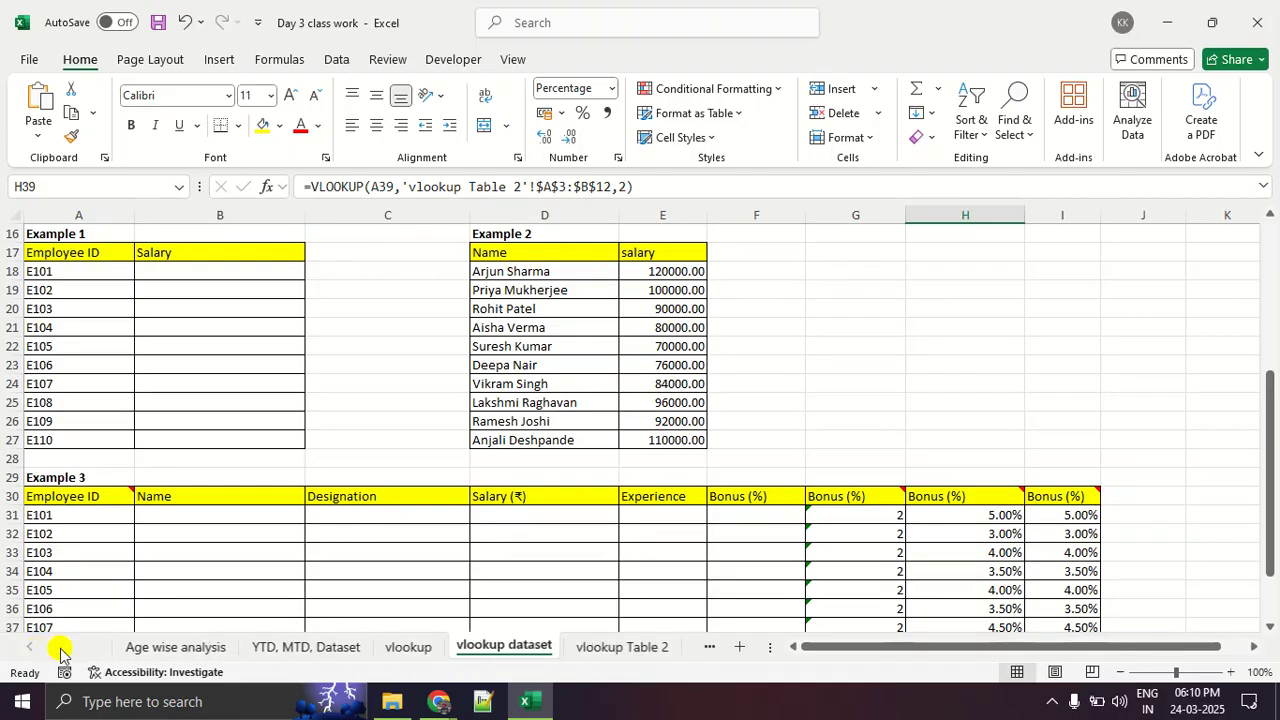
left_click(60, 647)
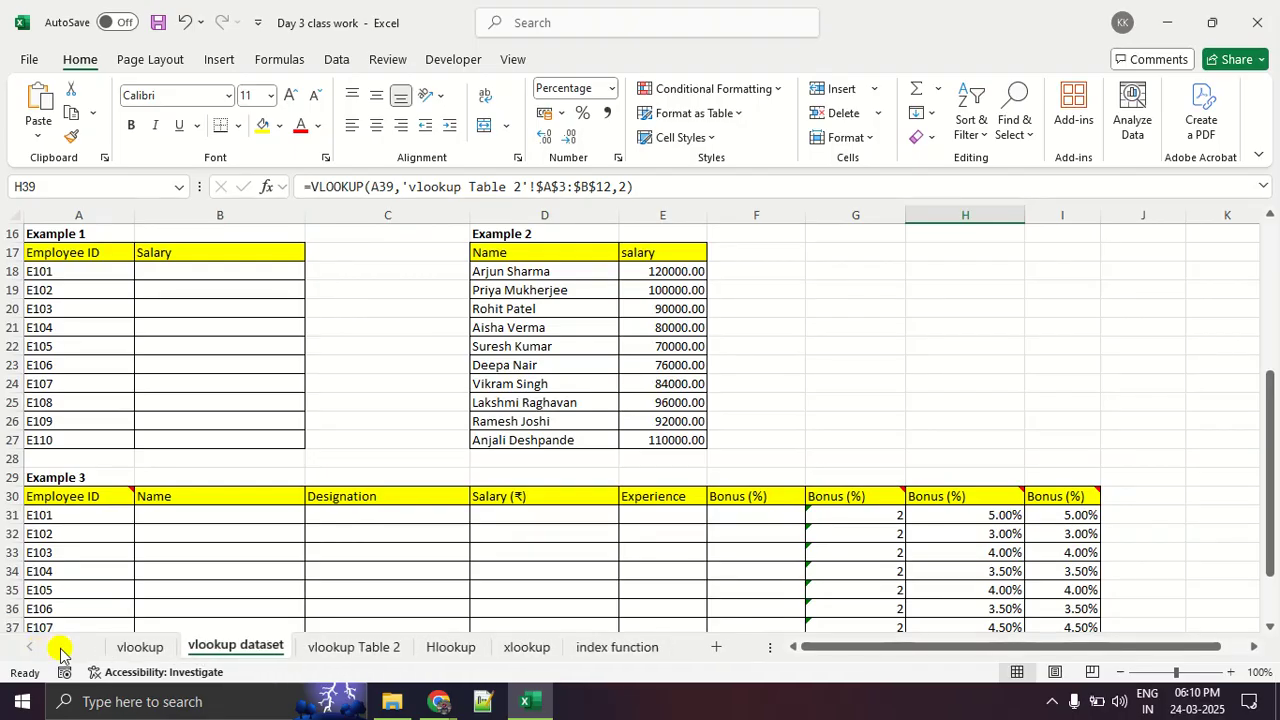
left_click(468, 647)
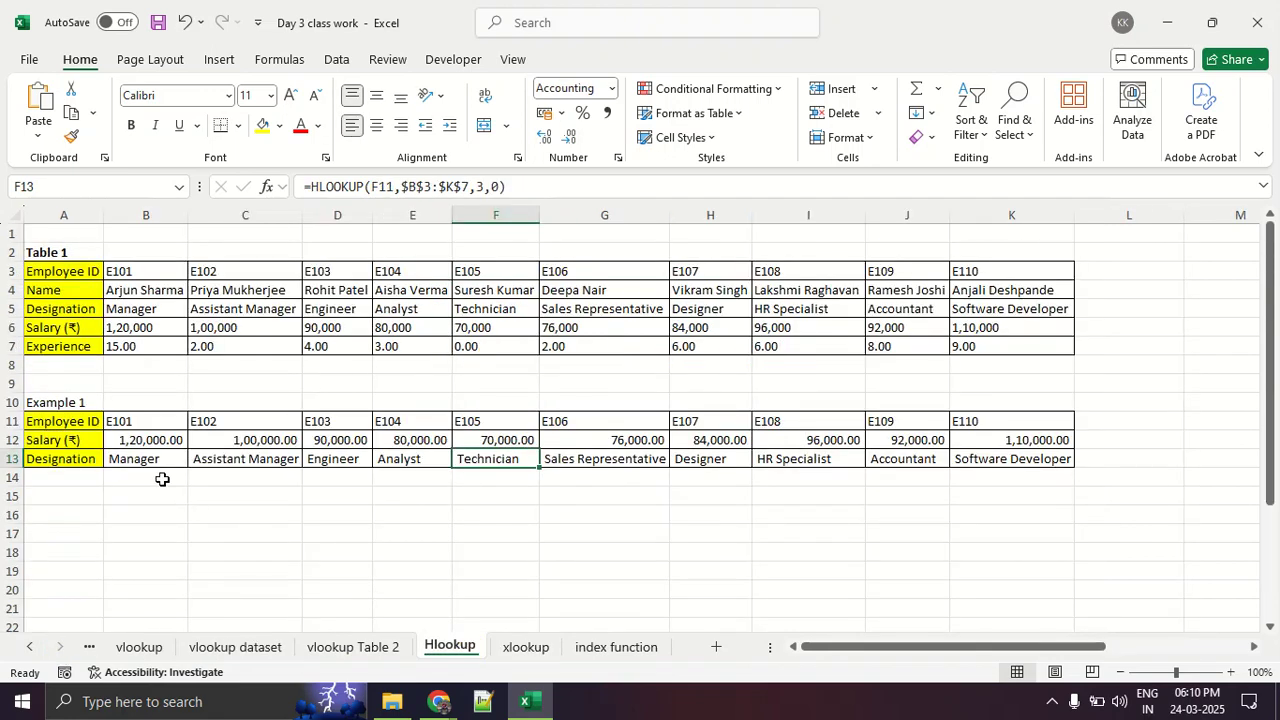
left_click_drag(155, 440, 1063, 516)
key("Delete")
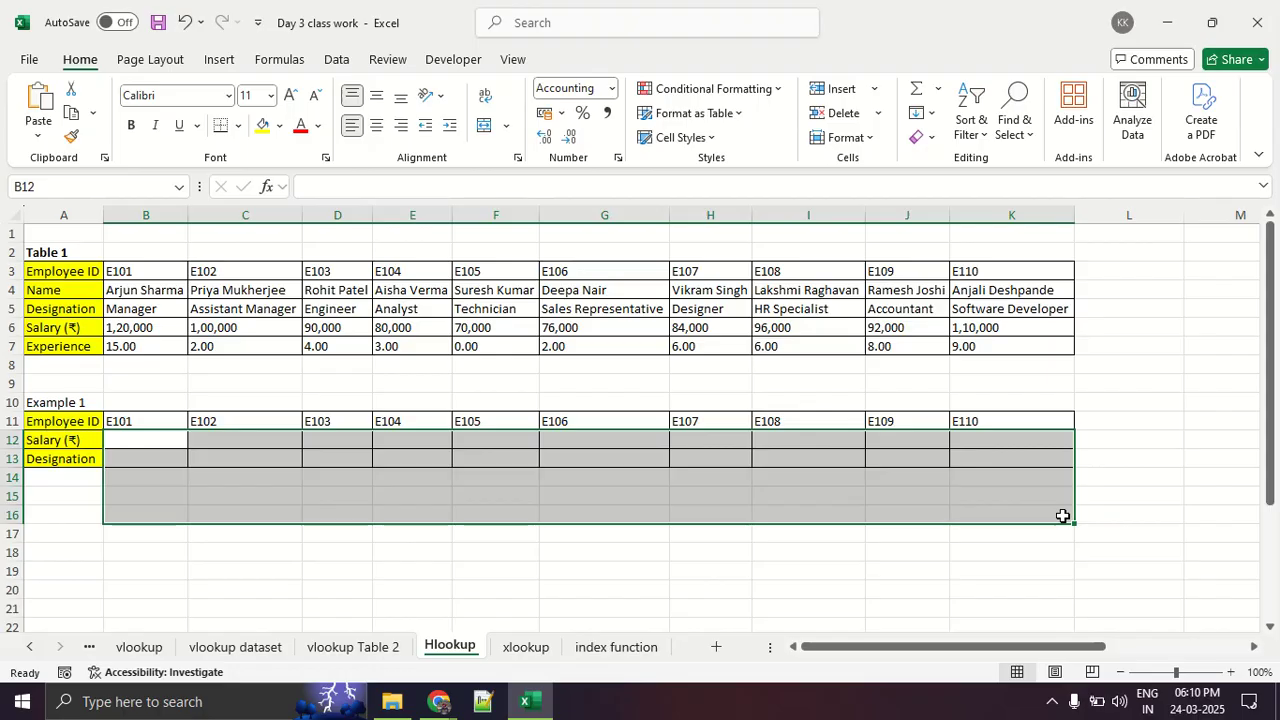
left_click(1063, 516)
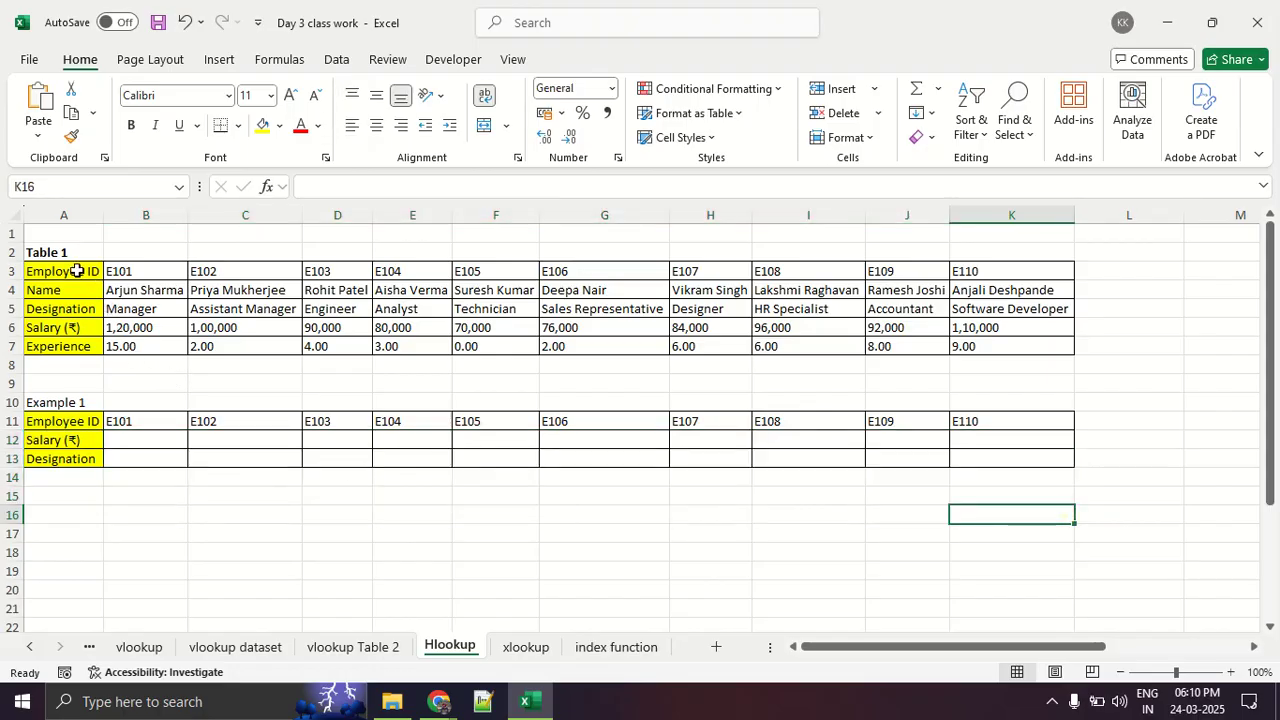
- Highlight the horizontal Table 1 on the Hlookup sheet, glance at the Google Meet window and return to the Excel workbook
left_click_drag(77, 271, 1009, 349)
left_click(795, 422)
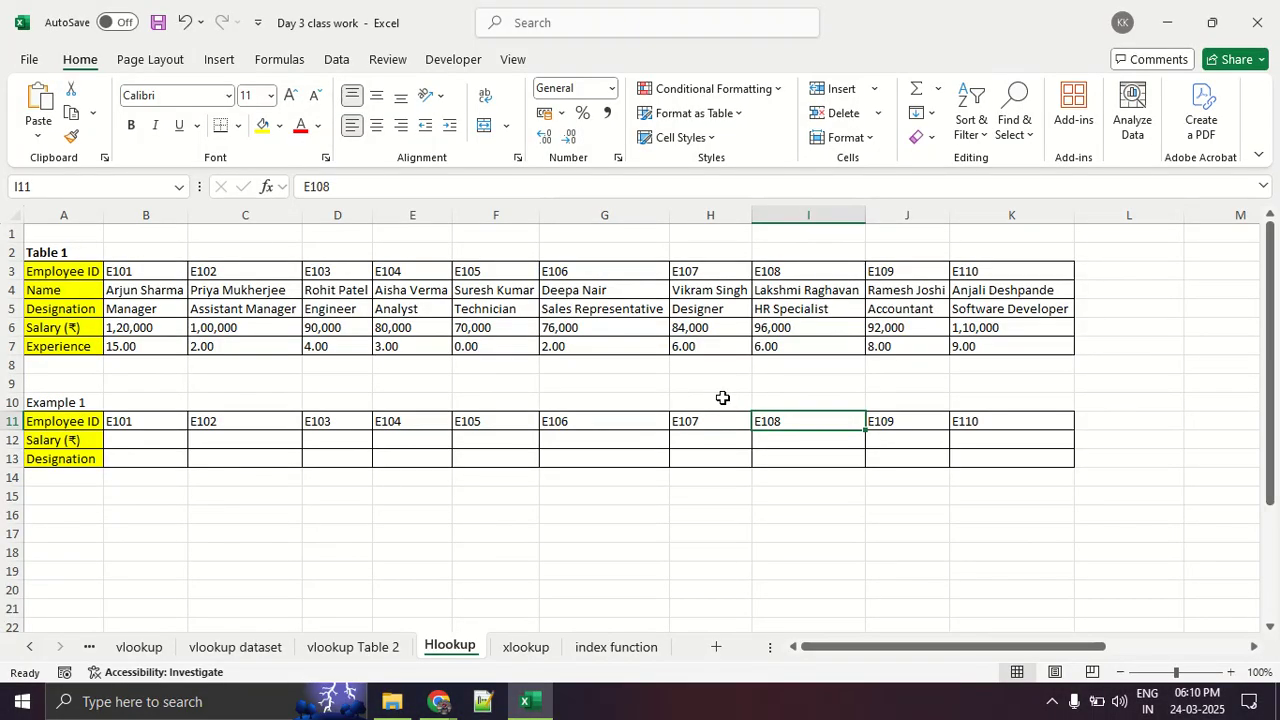
key("alt+Tab")
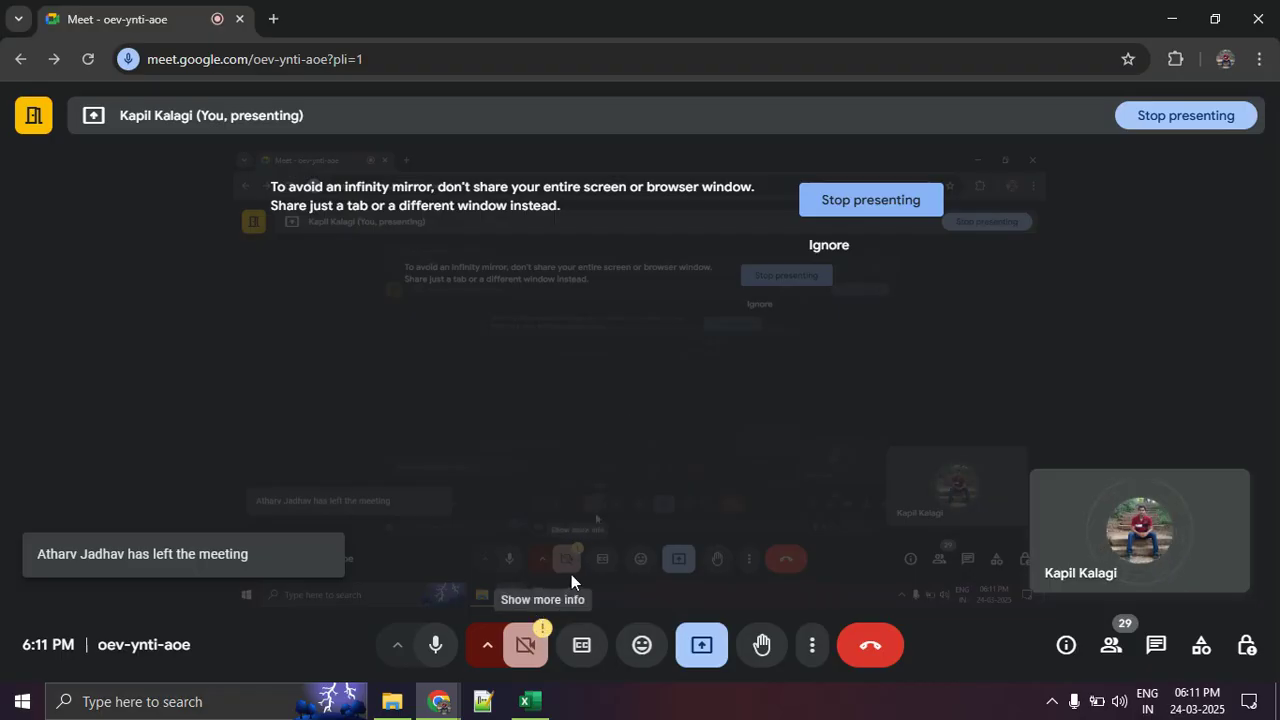
left_click(527, 701)
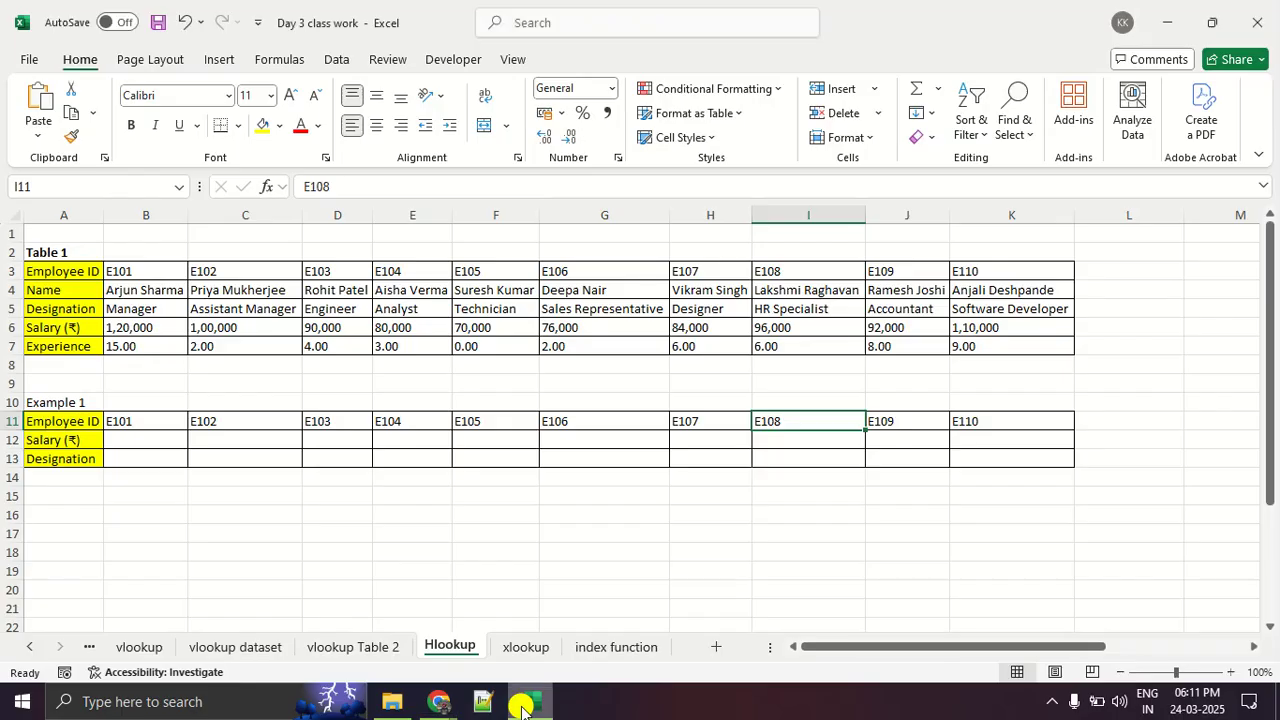
- Go back to the vlookup dataset sheet and highlight Table 1, A2:E12, and its Experience values, E3:E12
left_click(240, 649)
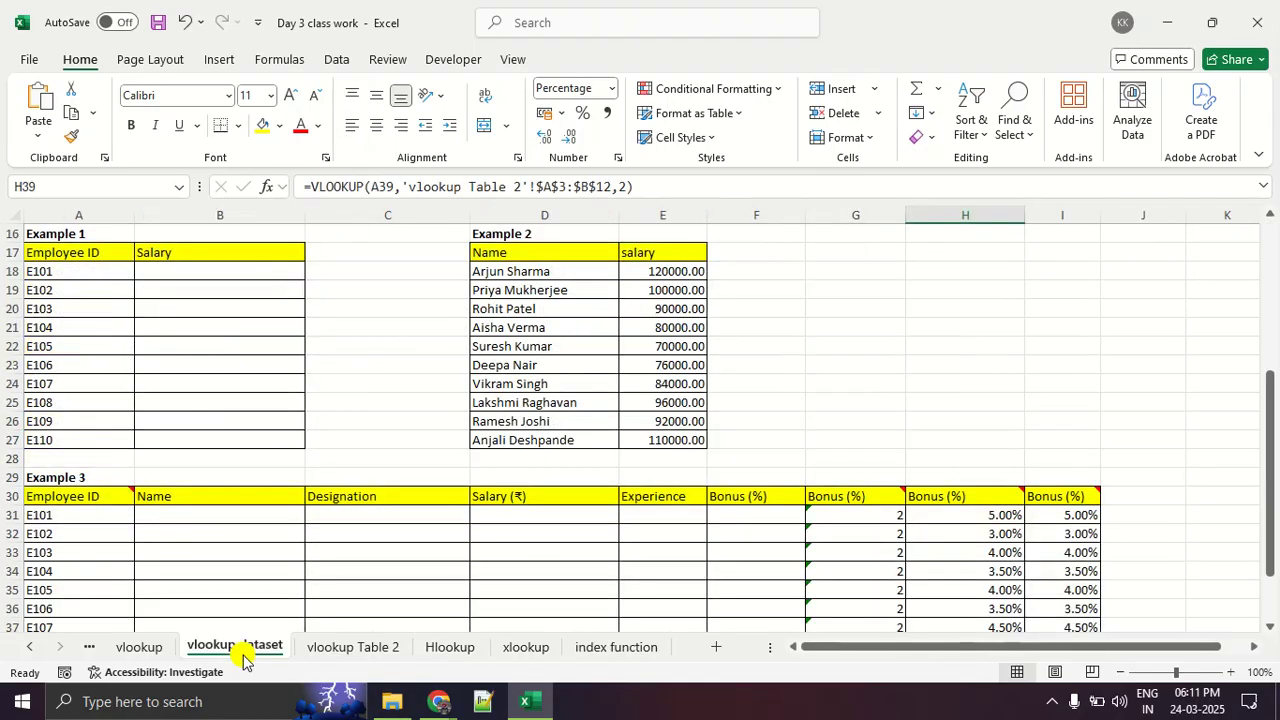
scroll(200, 510, "up", 5)
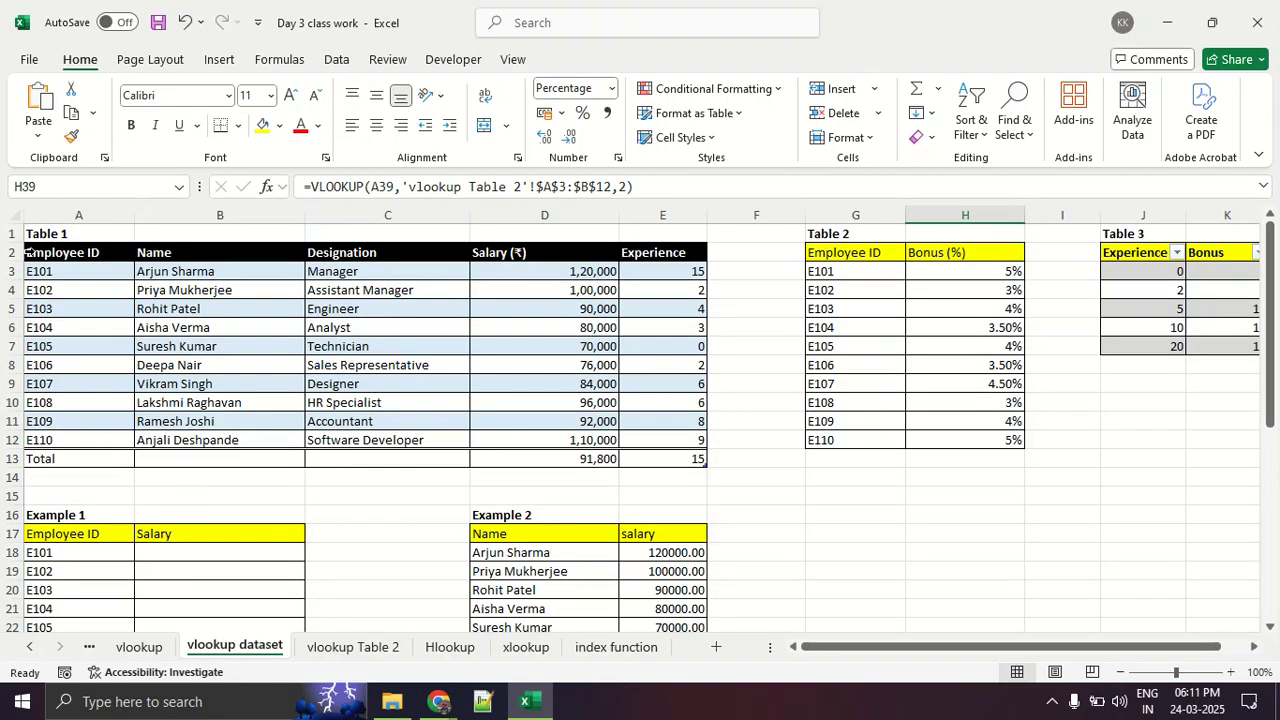
left_click_drag(67, 258, 687, 443)
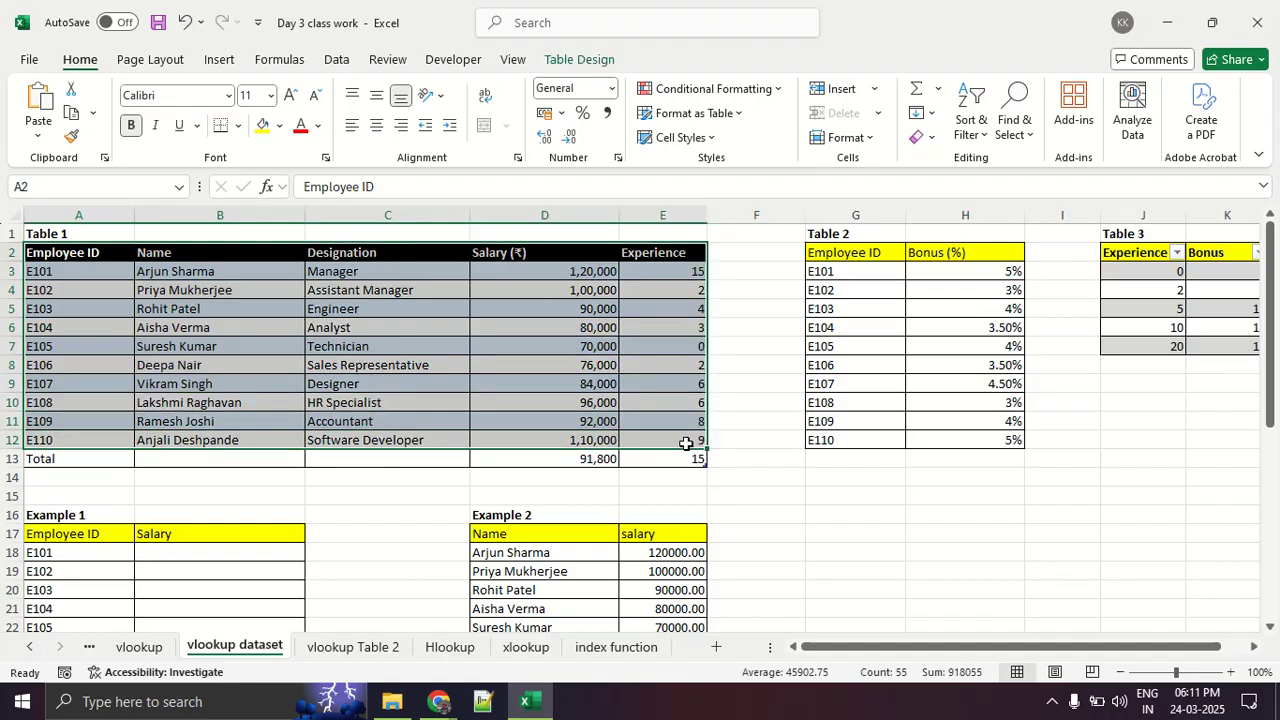
left_click(638, 425)
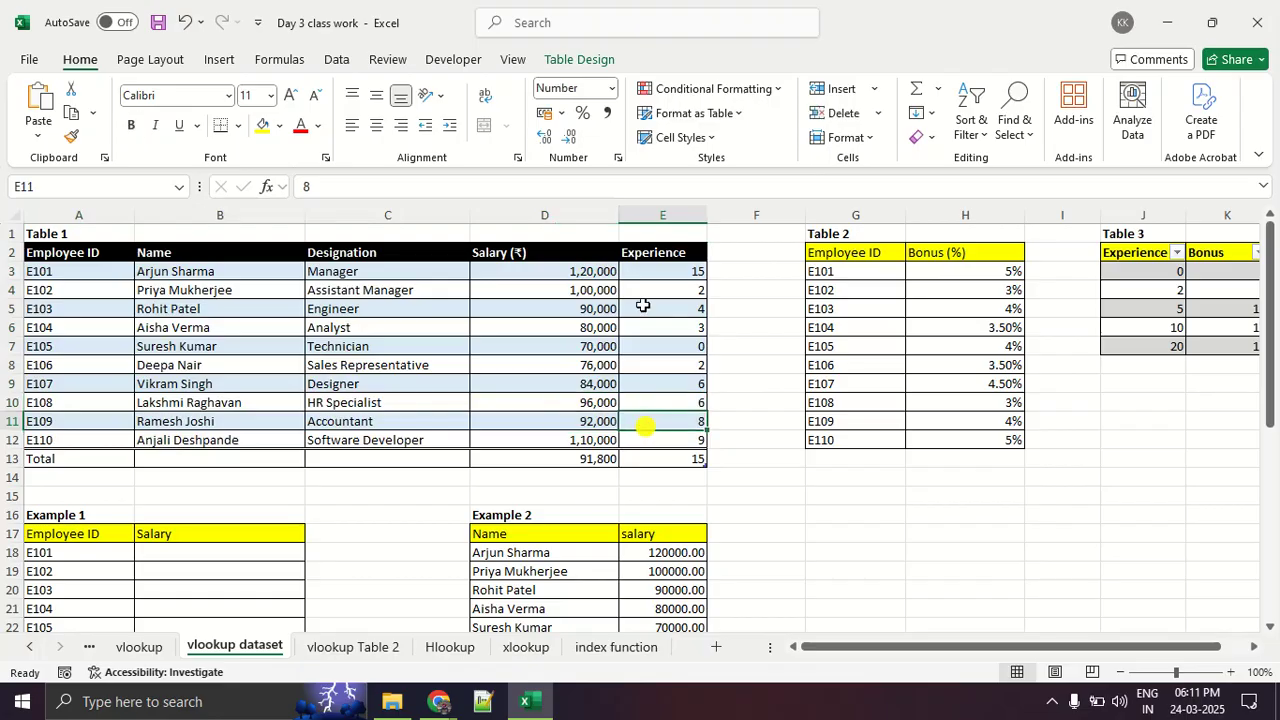
left_click_drag(644, 268, 648, 437)
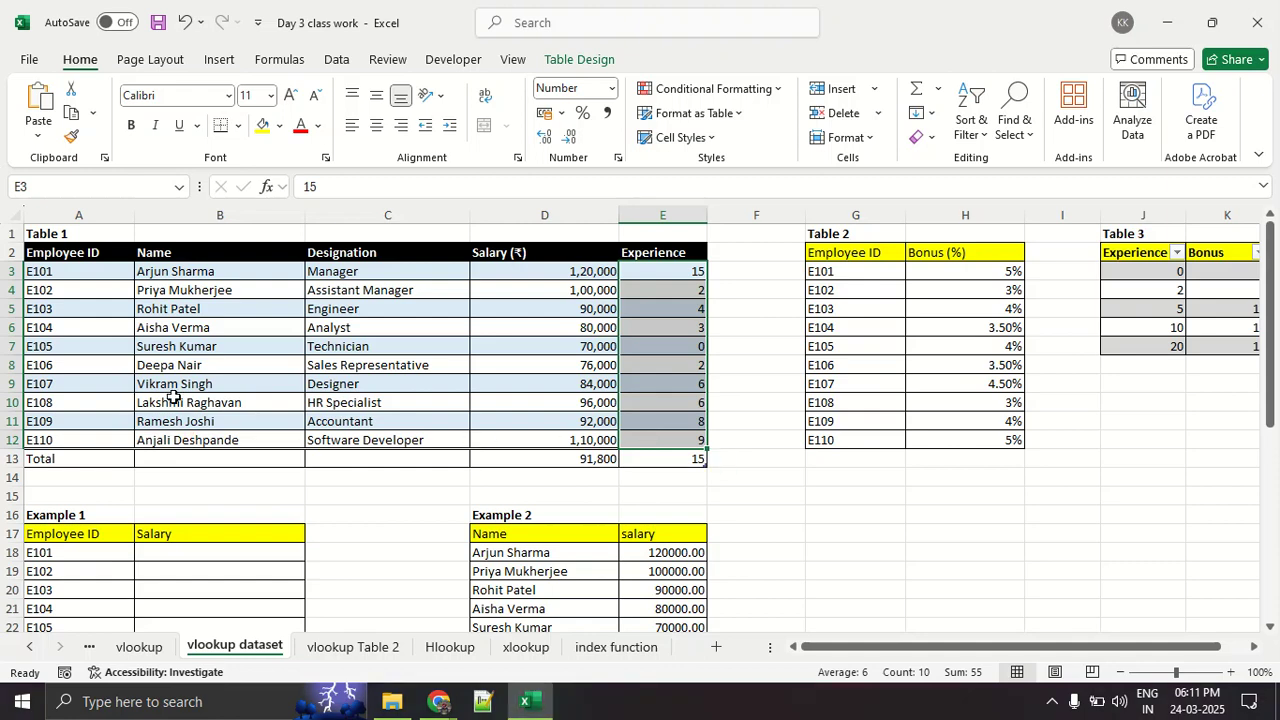
- Switch to the Google Meet window, look through the participant list and return to the workbook in Excel
left_click(418, 705)
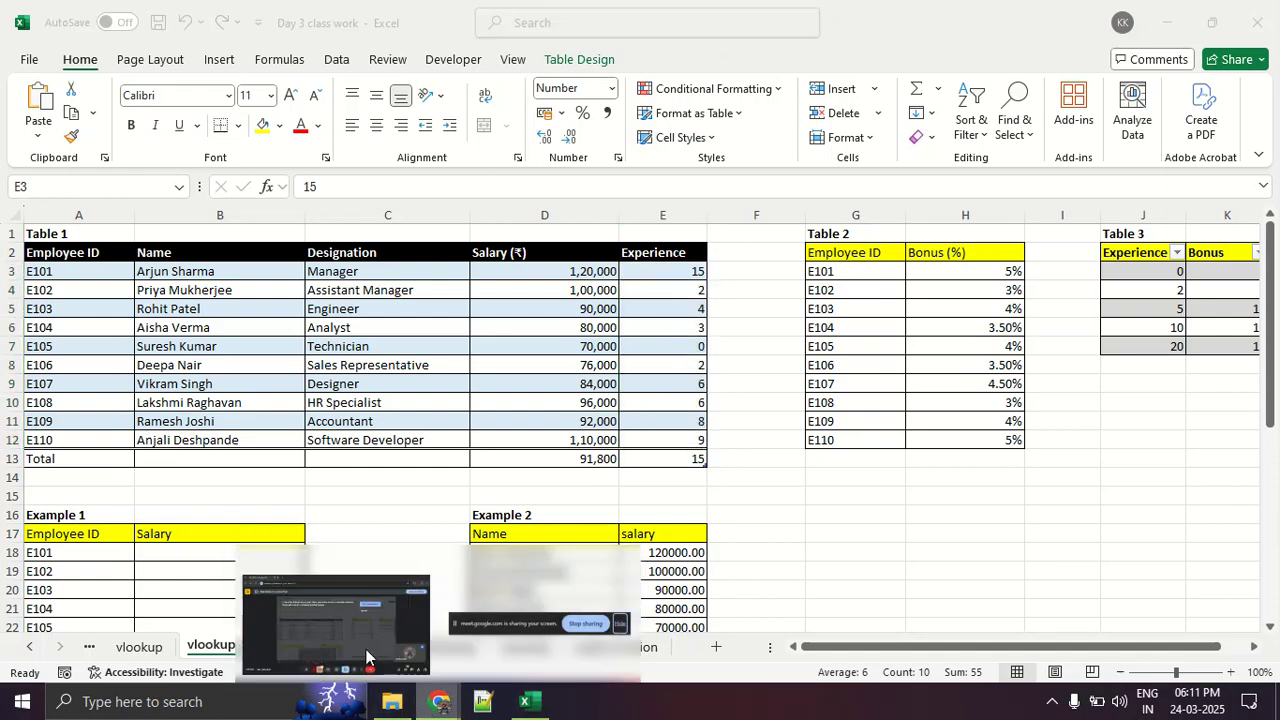
left_click(335, 612)
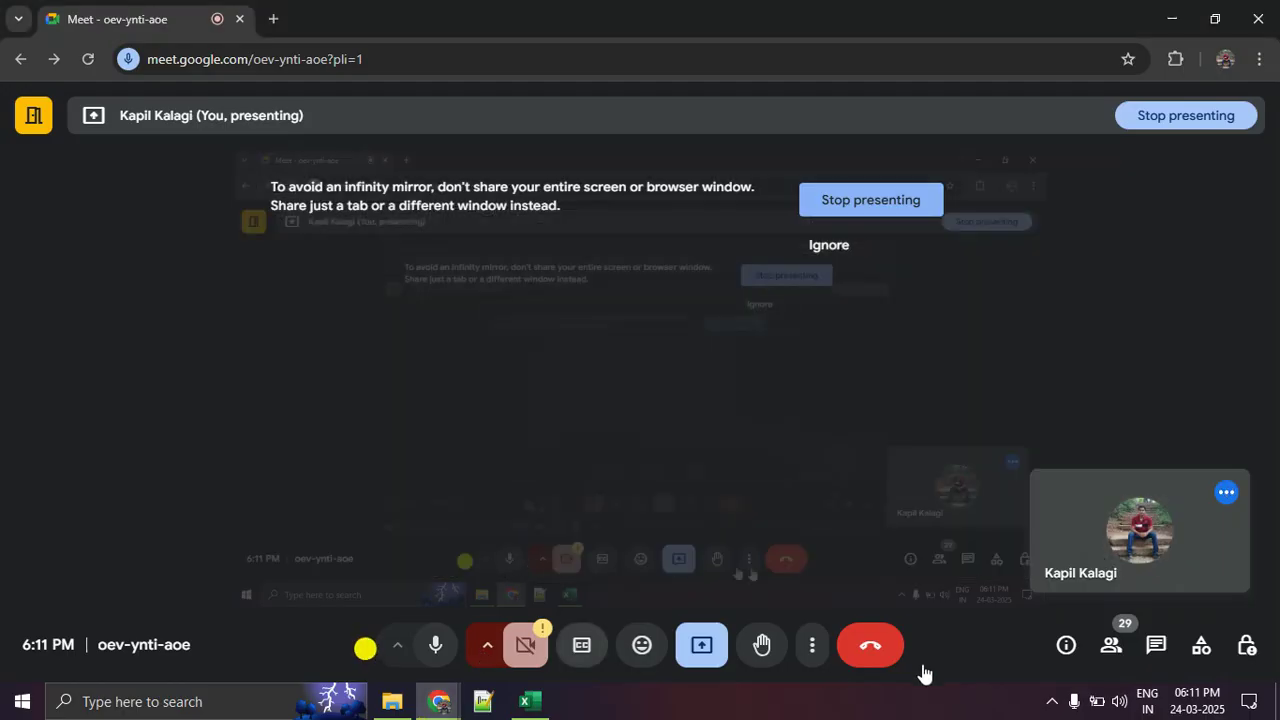
left_click(1106, 650)
scroll(1104, 465, "down", 1)
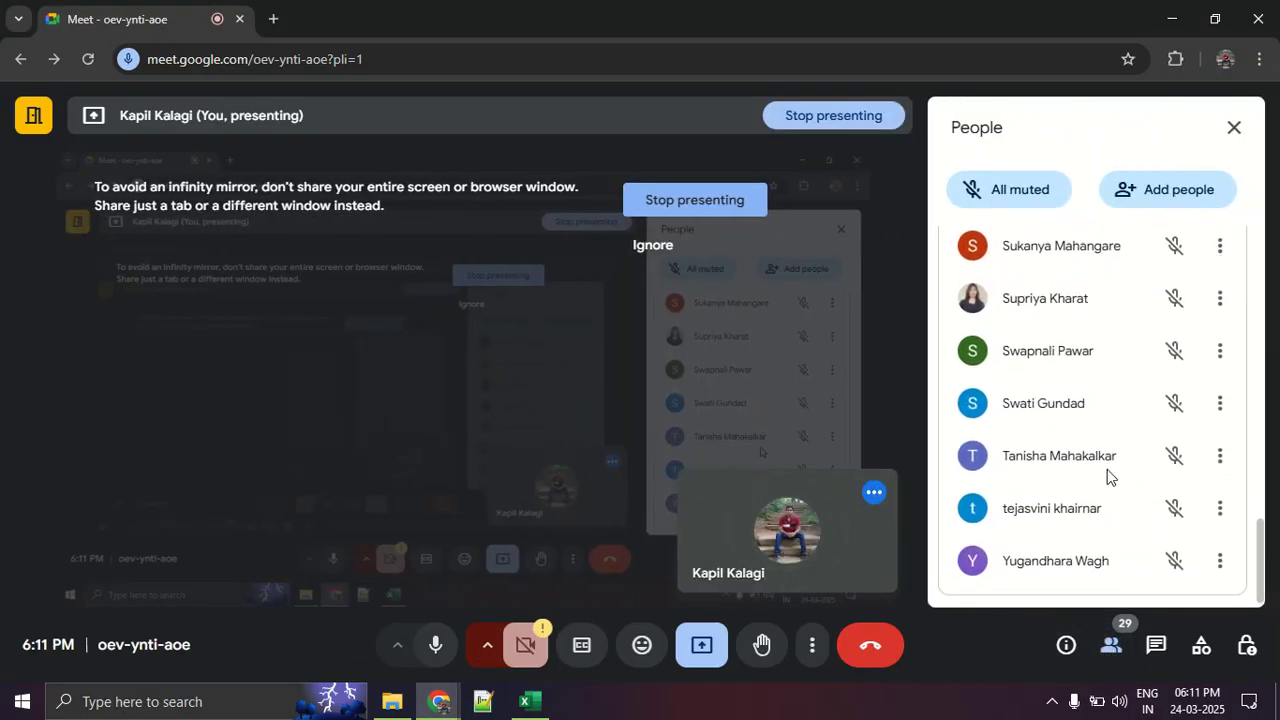
scroll(1104, 465, "up", 10)
scroll(1106, 460, "down", 5)
key("alt+Tab")
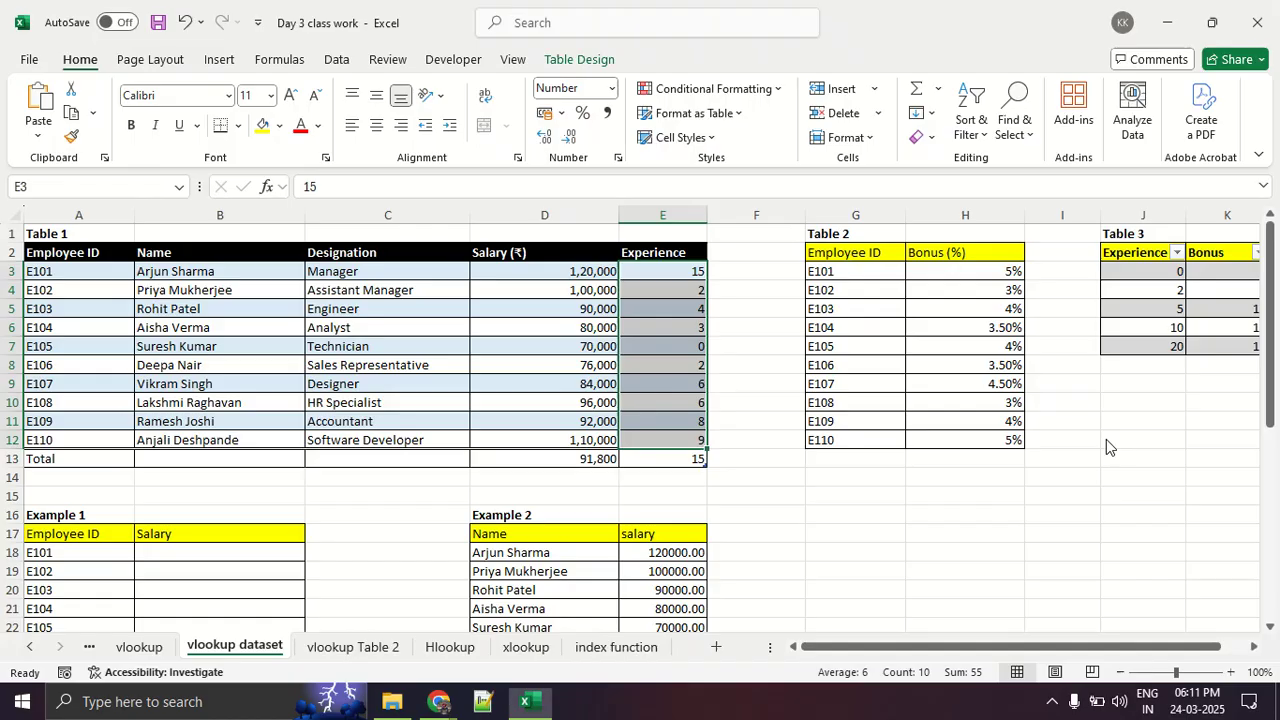
- Examine the layout of Table 2 and Table 3 beside Table 1 on the vlookup dataset sheet
left_click(345, 390)
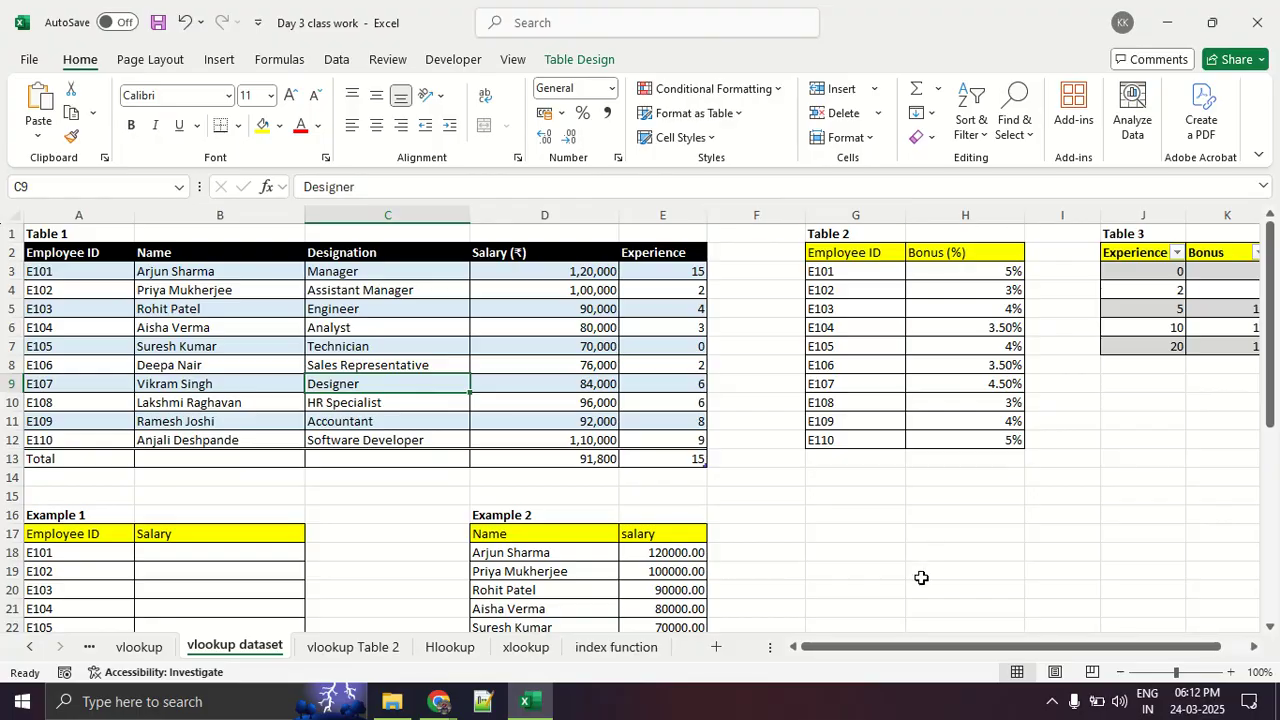
left_click_drag(903, 648, 912, 648)
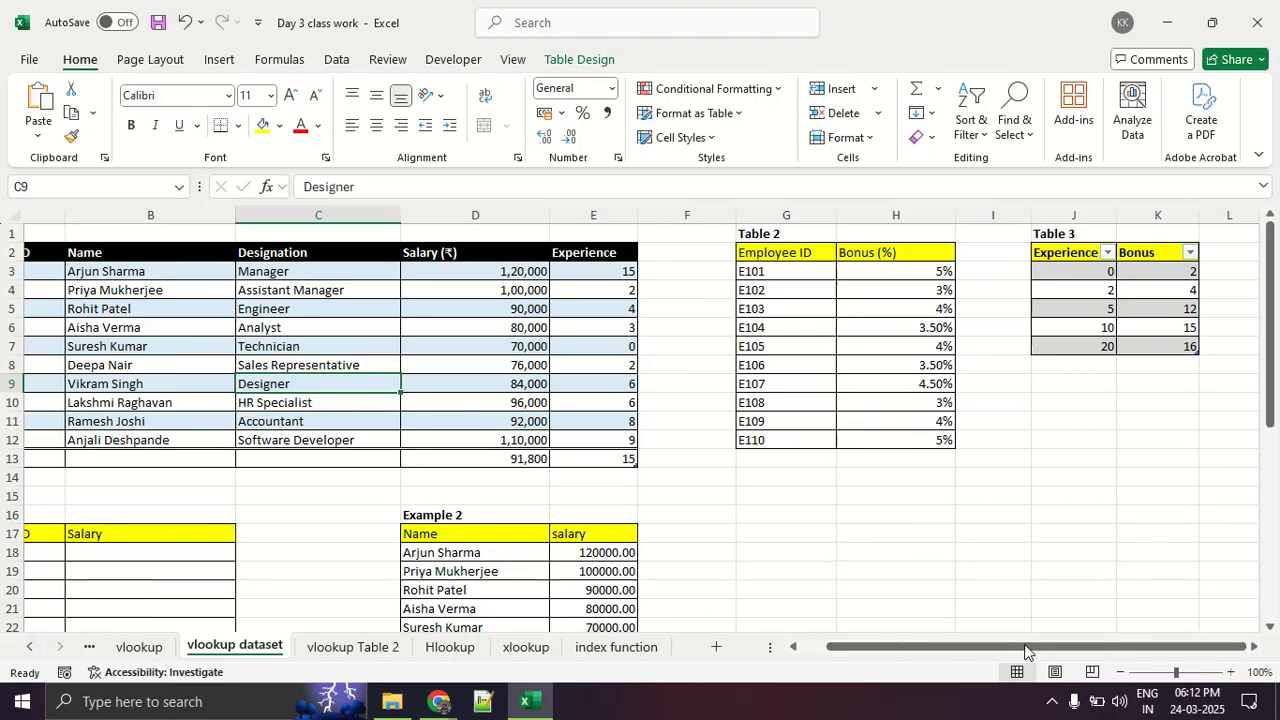
left_click(1231, 215)
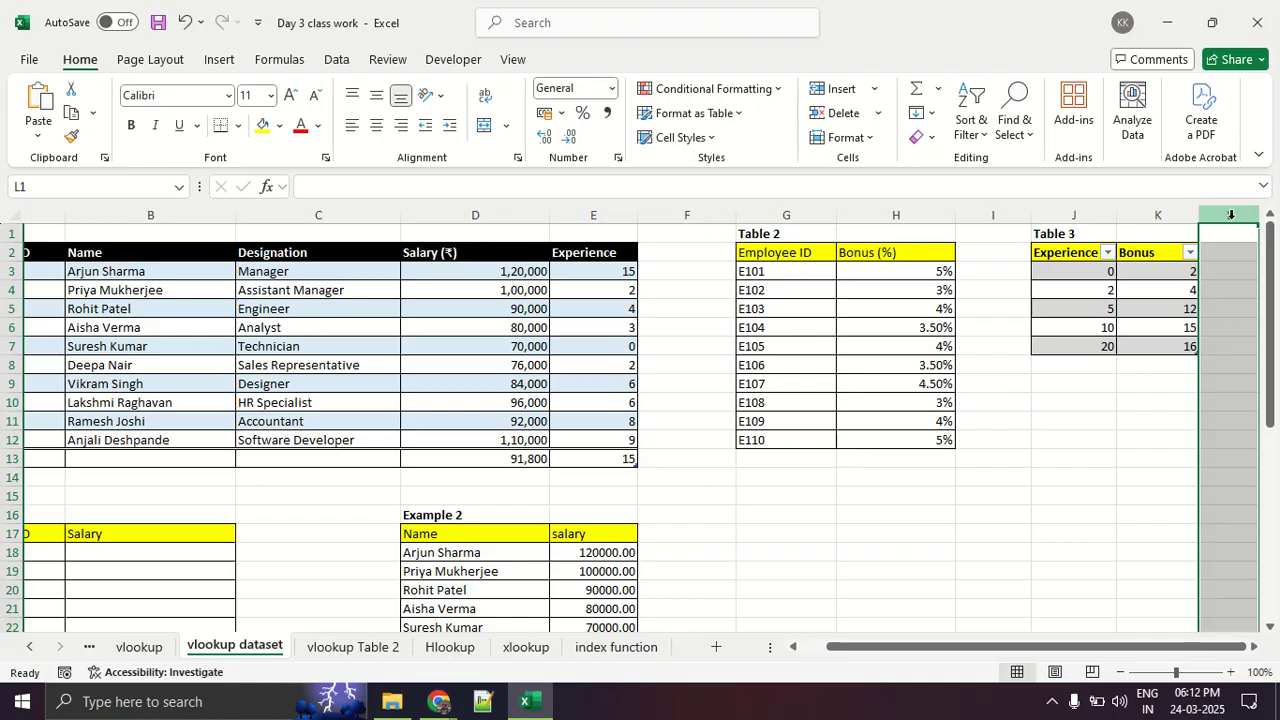
left_click(1000, 433)
left_click(997, 403)
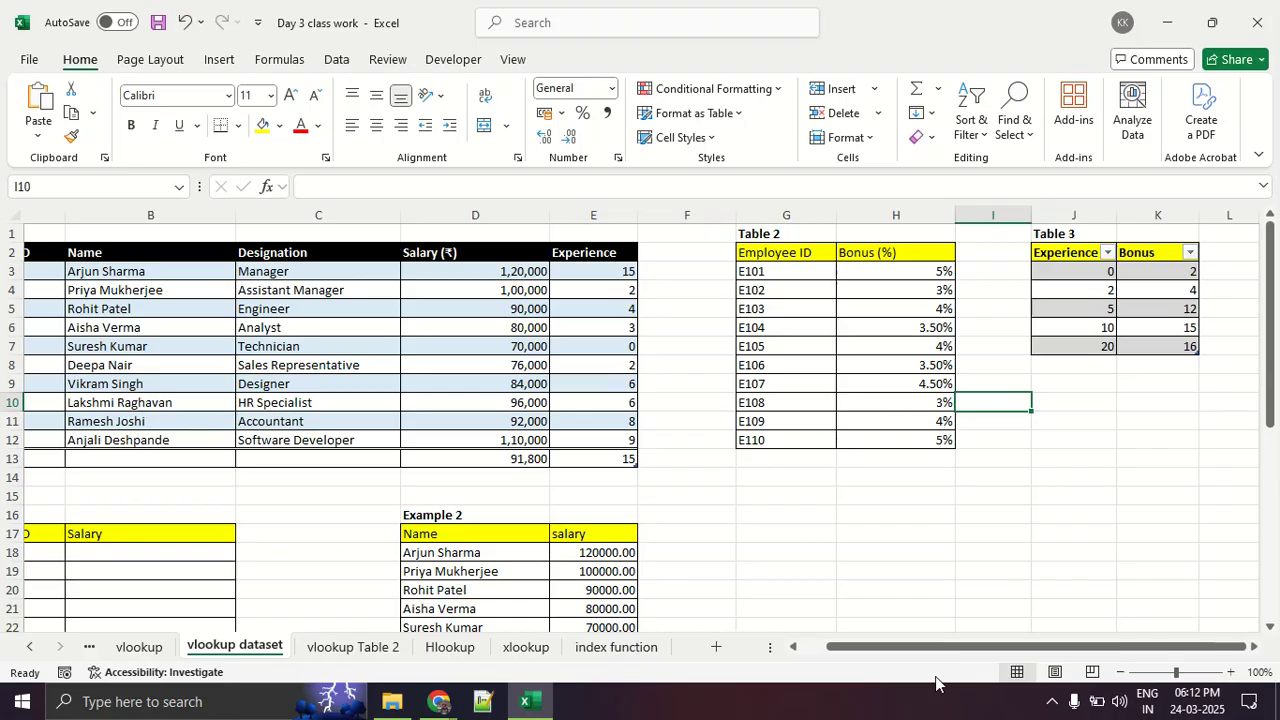
- Review the Example 3 table, highlighting its Employee ID entries and the empty Experience cells E32:E40
scroll(520, 522, "down", 3)
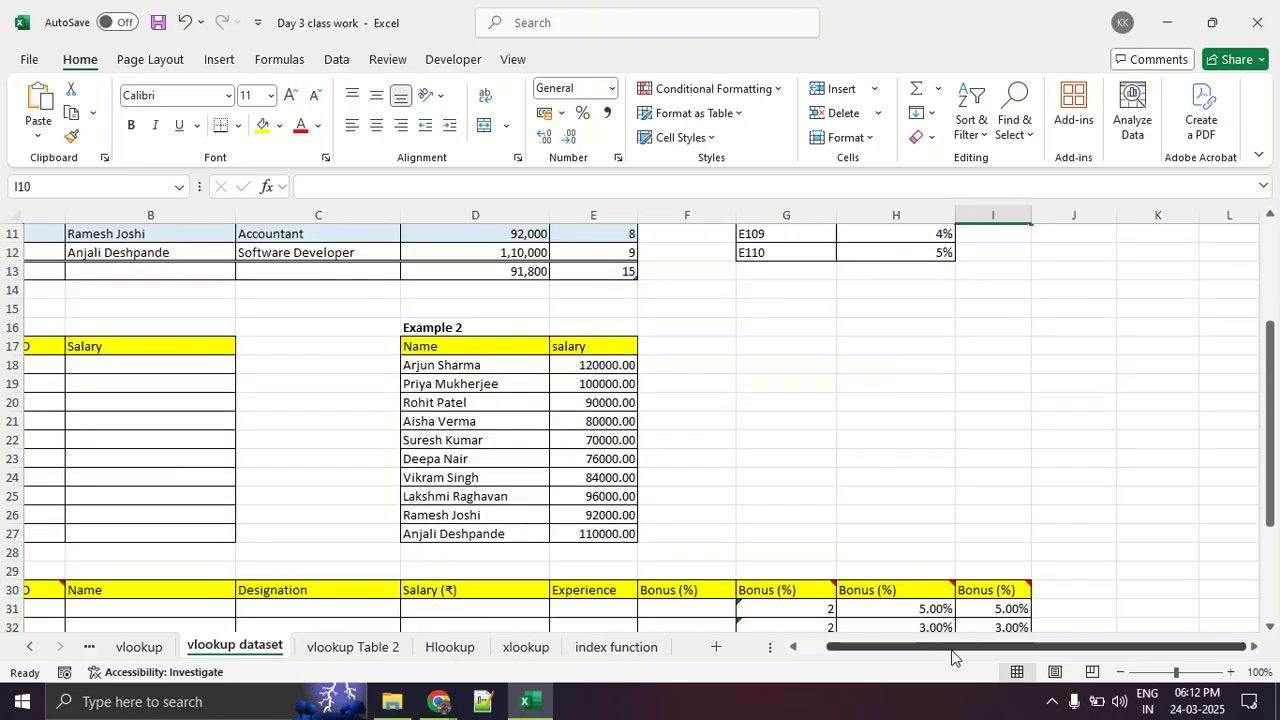
left_click_drag(952, 657, 853, 659)
scroll(283, 533, "up", 2)
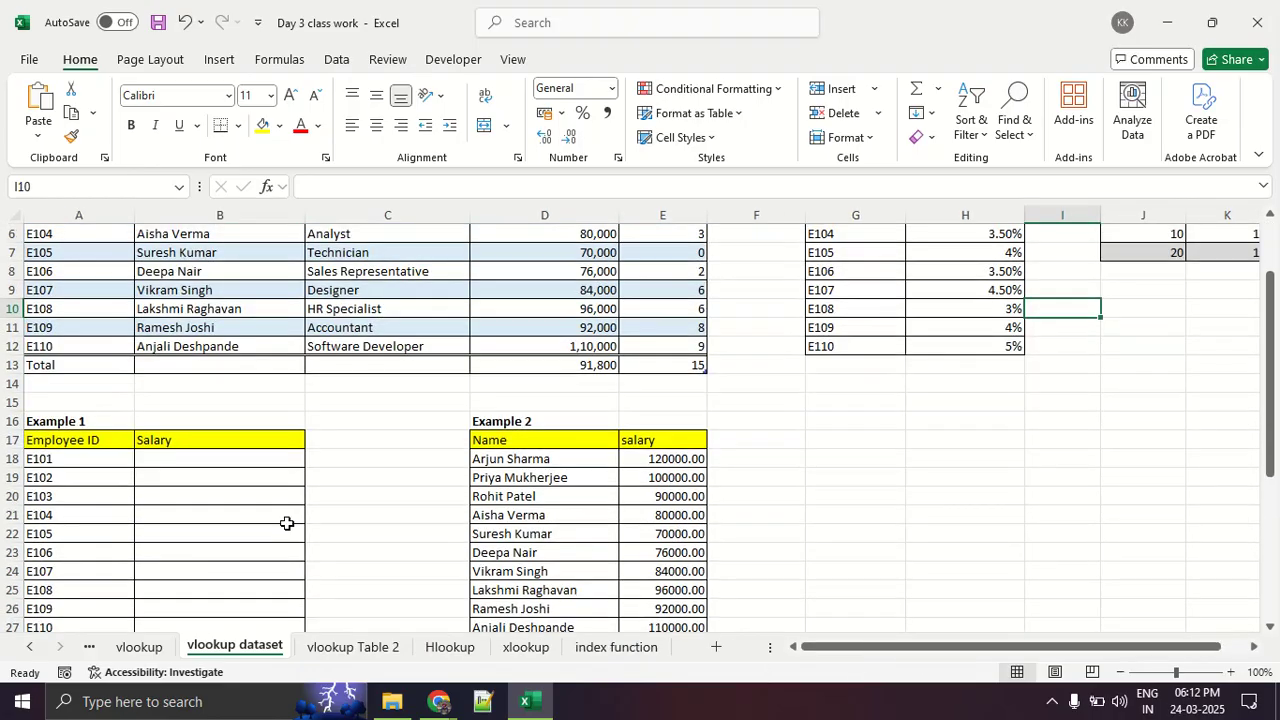
scroll(287, 523, "down", 5)
left_click_drag(105, 437, 89, 586)
left_click_drag(679, 432, 686, 591)
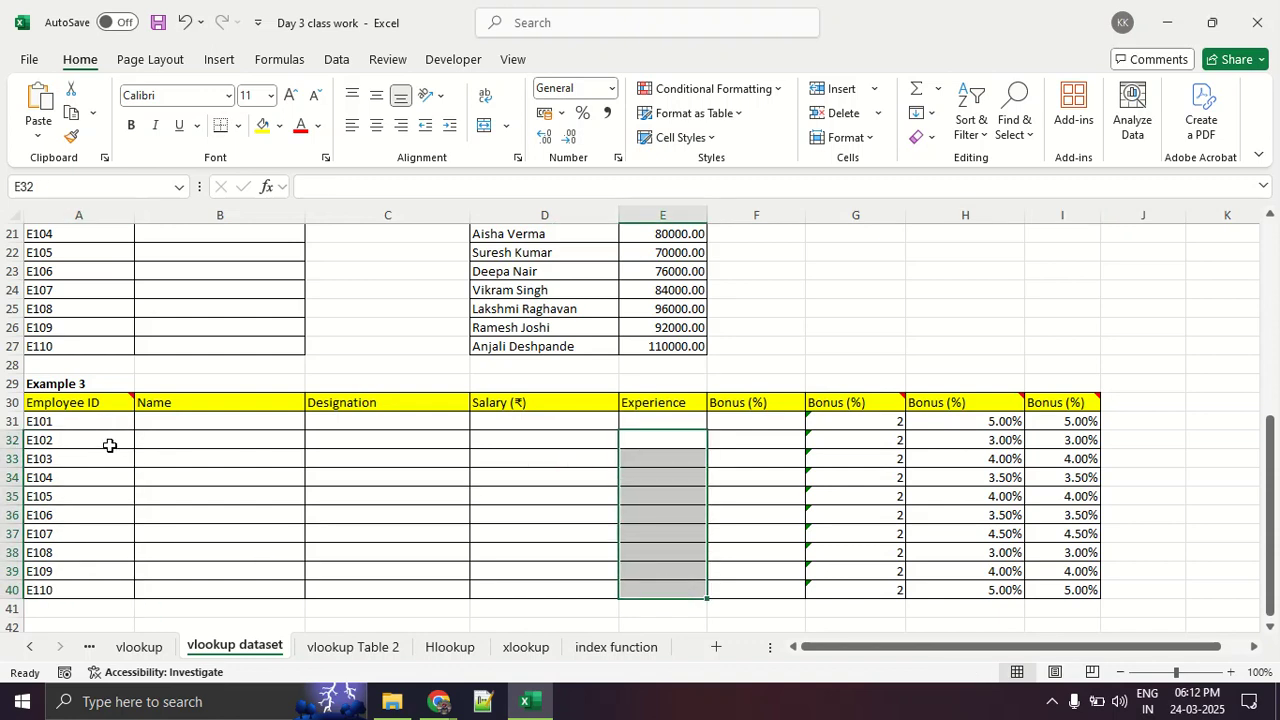
- Insert the VLOOKUP function into cell E31, the first Experience cell of Example 3, by searching for "vlookup"
left_click(640, 421)
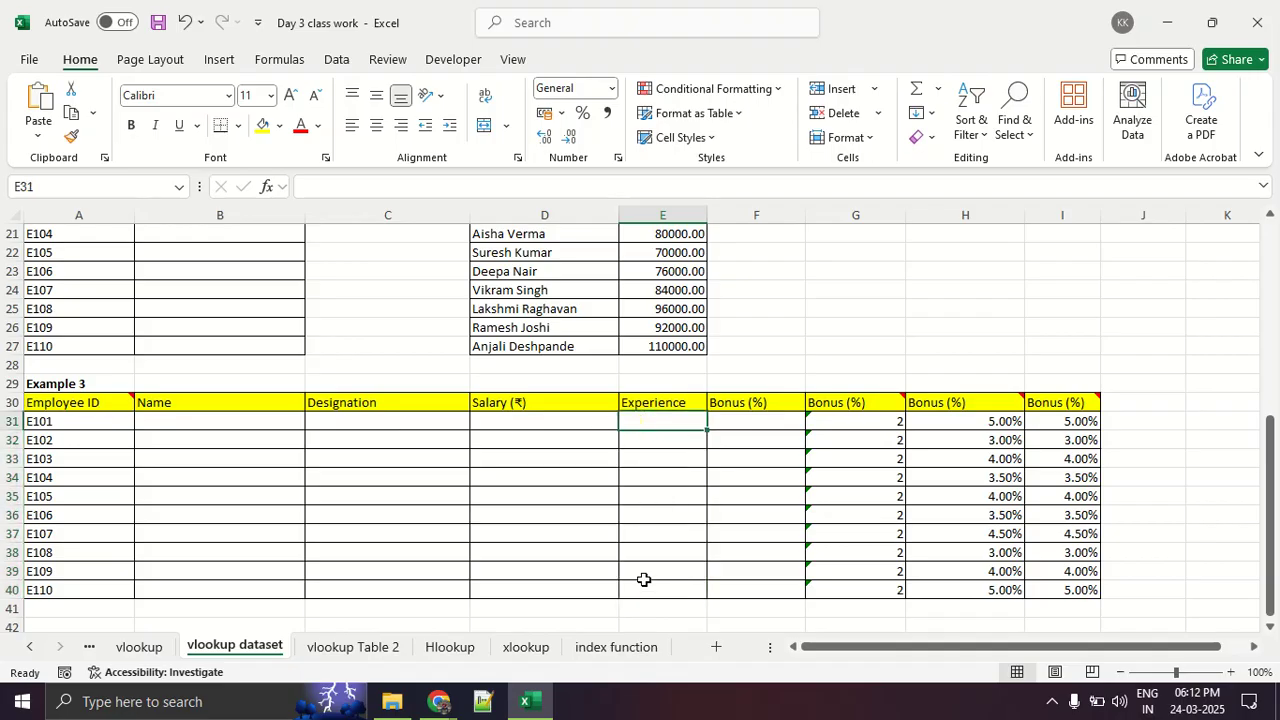
left_click(262, 62)
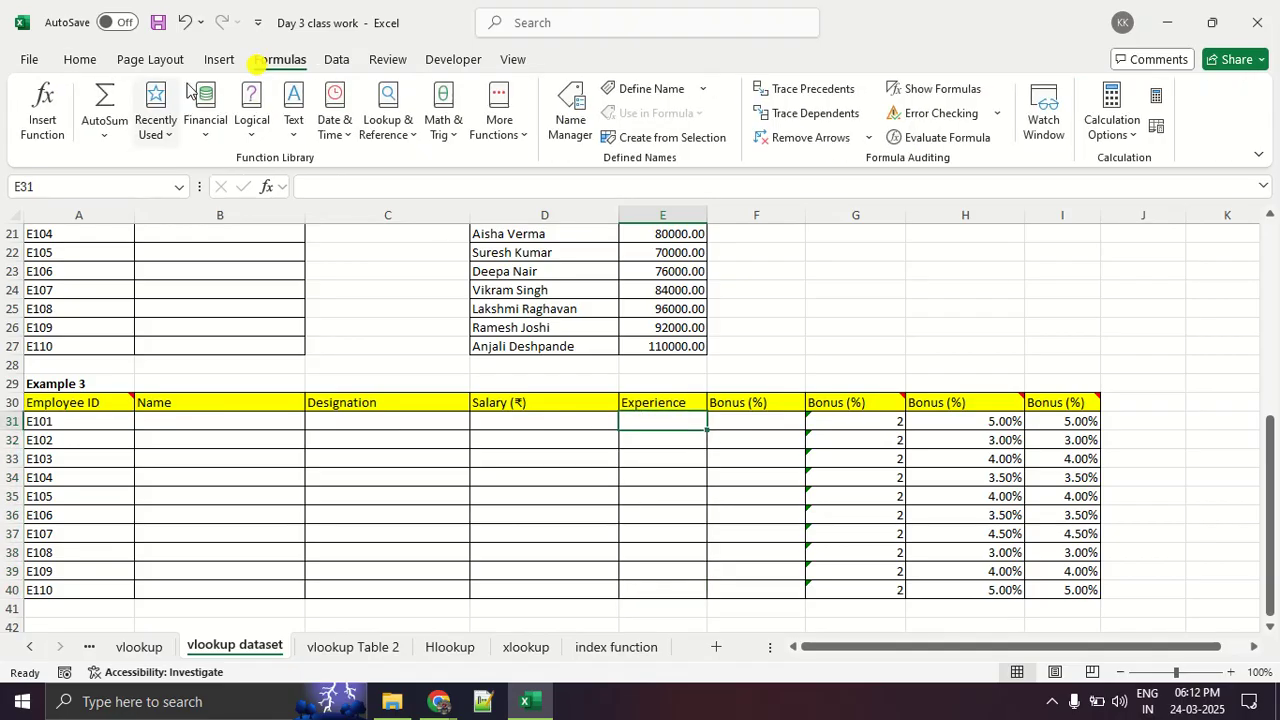
left_click(36, 128)
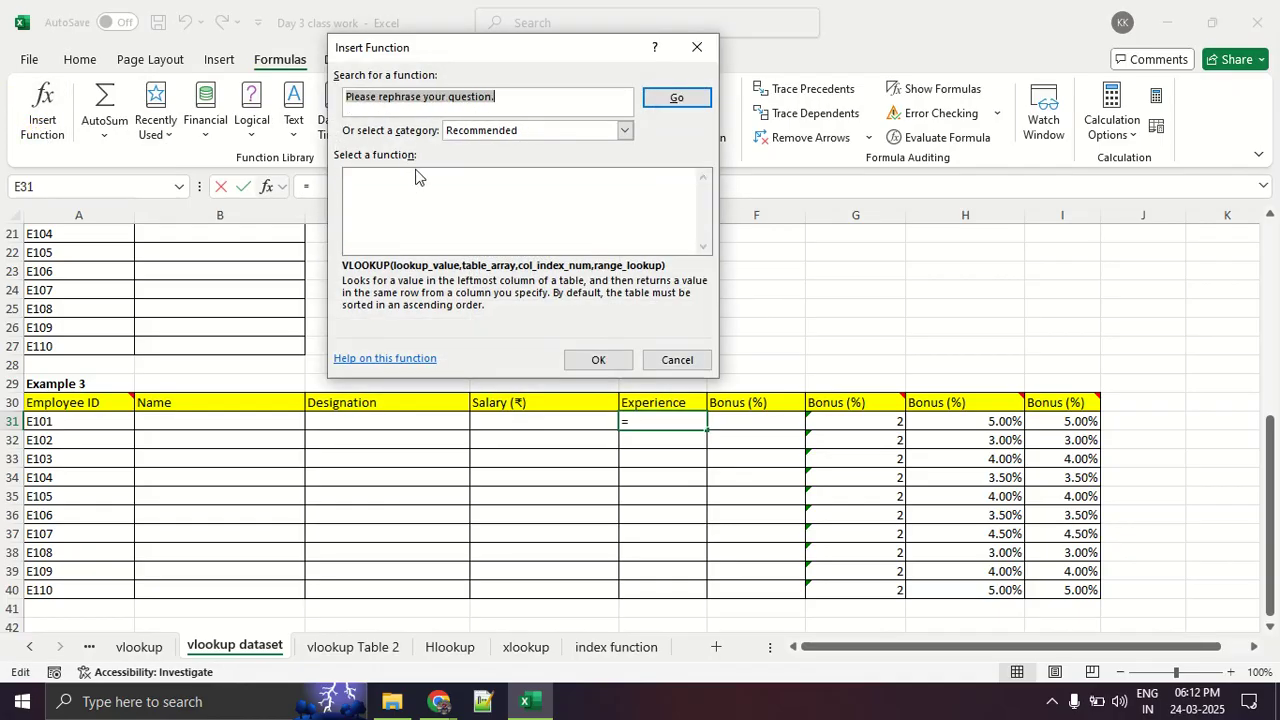
type("vloo")
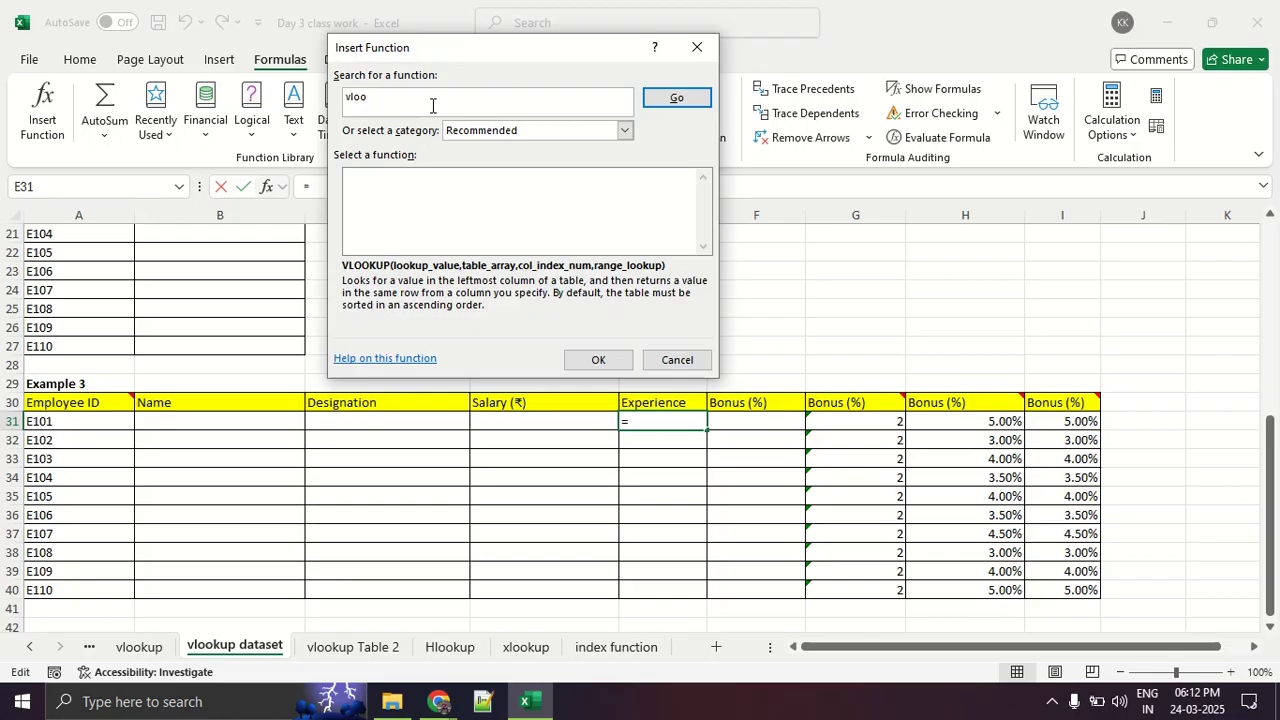
type("kup")
key("Return")
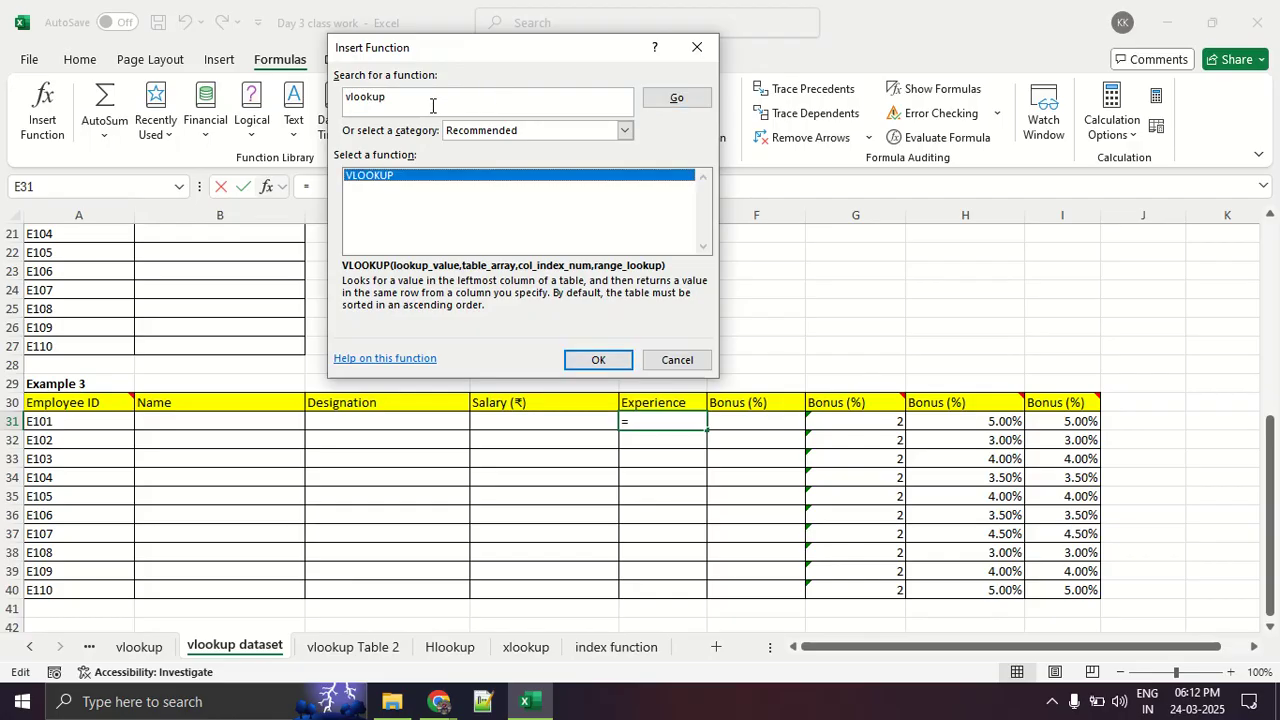
left_click(606, 358)
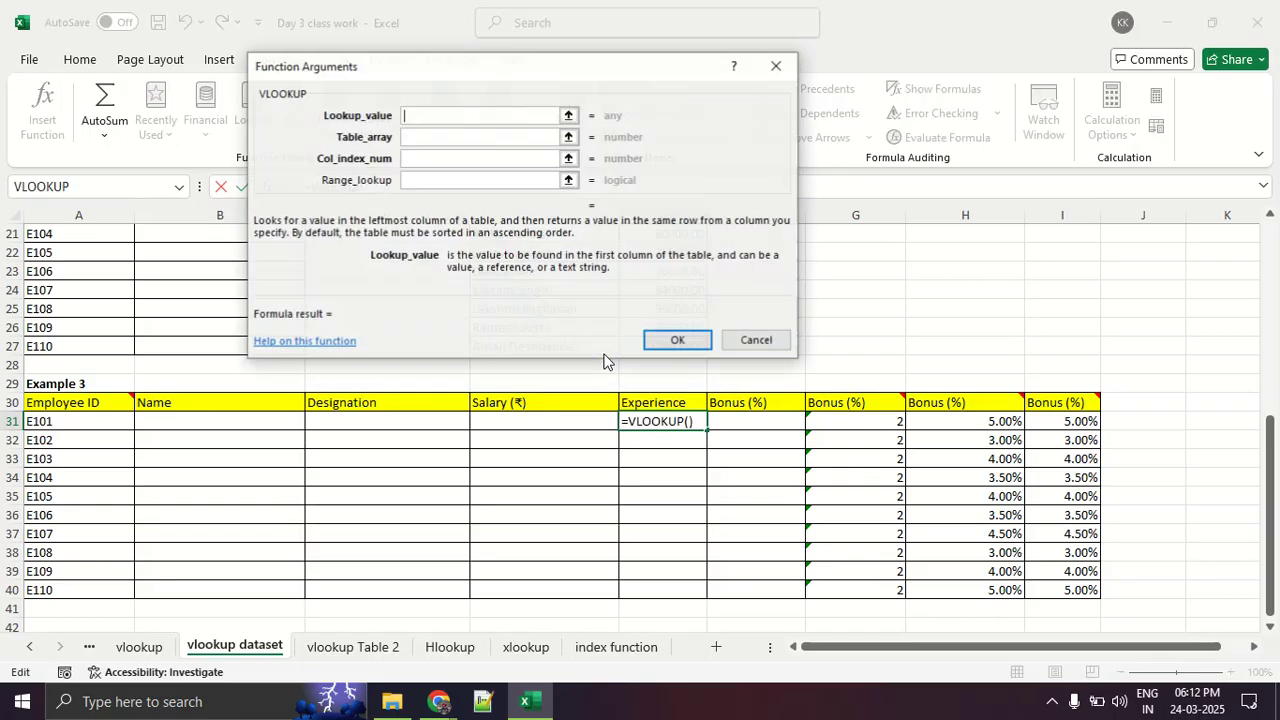
- Set the VLOOKUP's Lookup_value to A31 and its Table_array to Table 1's data, SourceTable1, keeping the arguments dialog clear of the headers
left_click(47, 421)
left_click(408, 140)
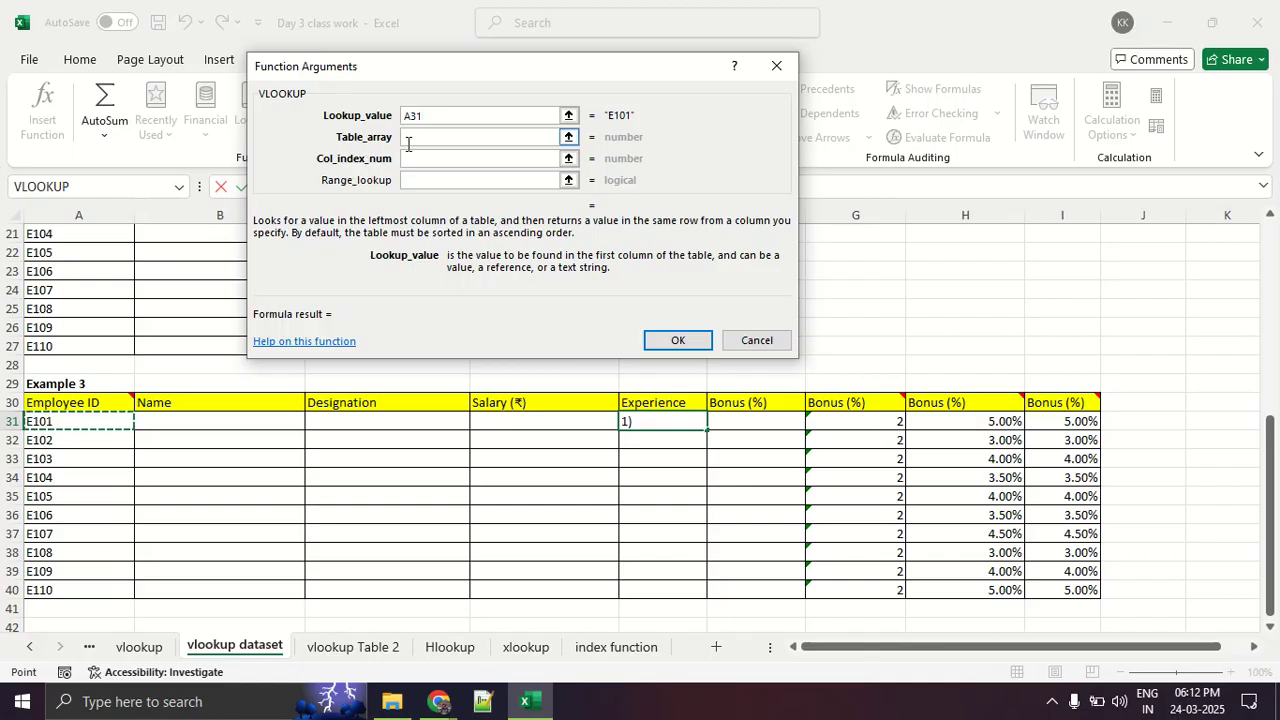
left_click(410, 146)
scroll(232, 400, "up", 7)
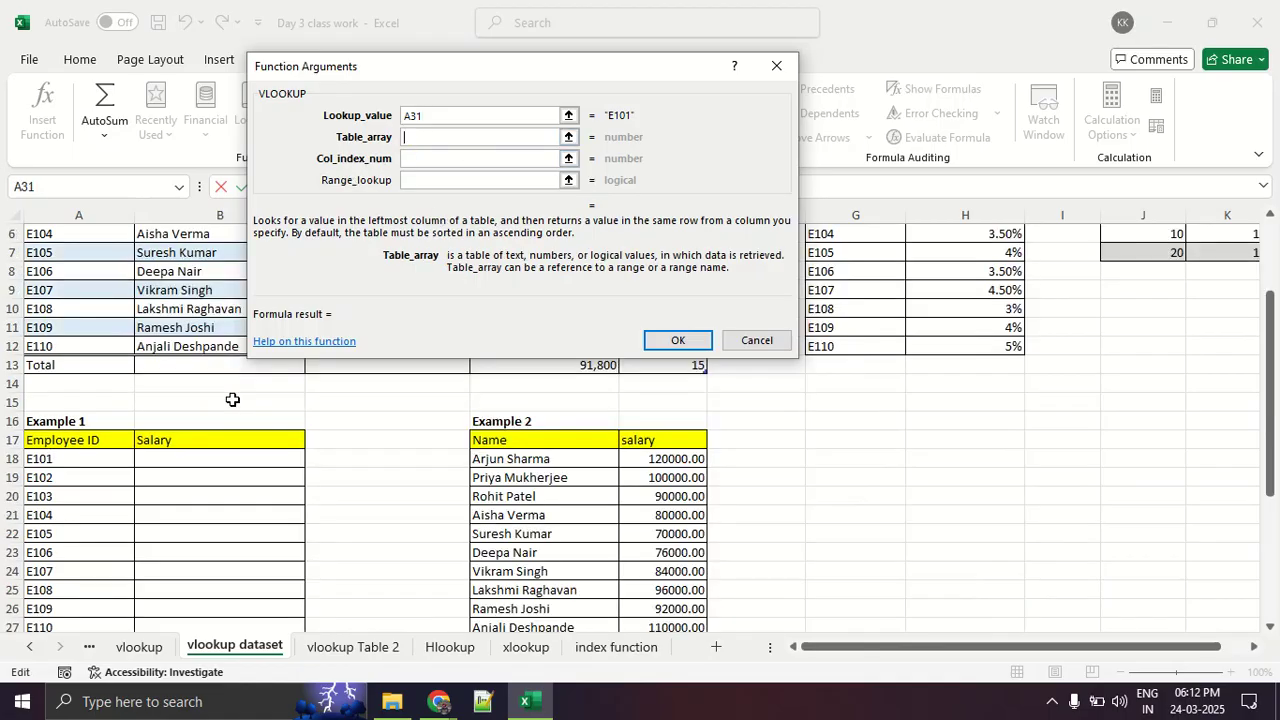
left_click_drag(113, 276, 630, 436)
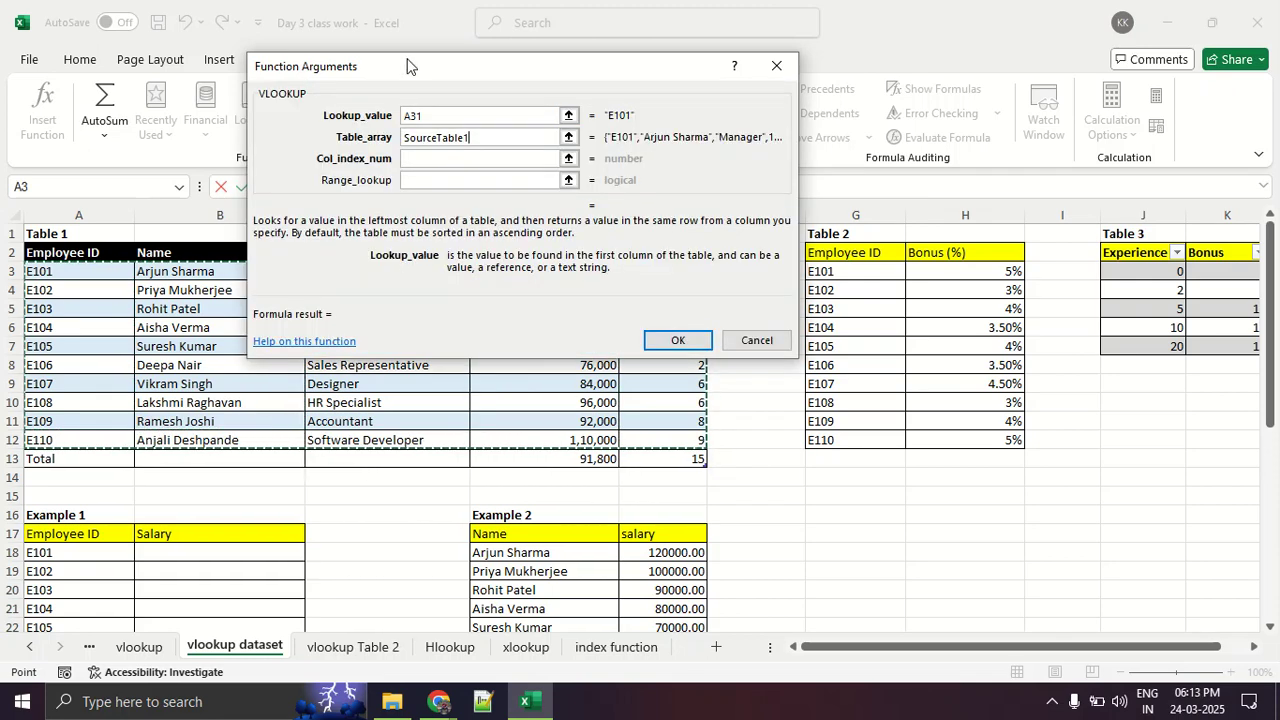
left_click_drag(410, 73, 465, 148)
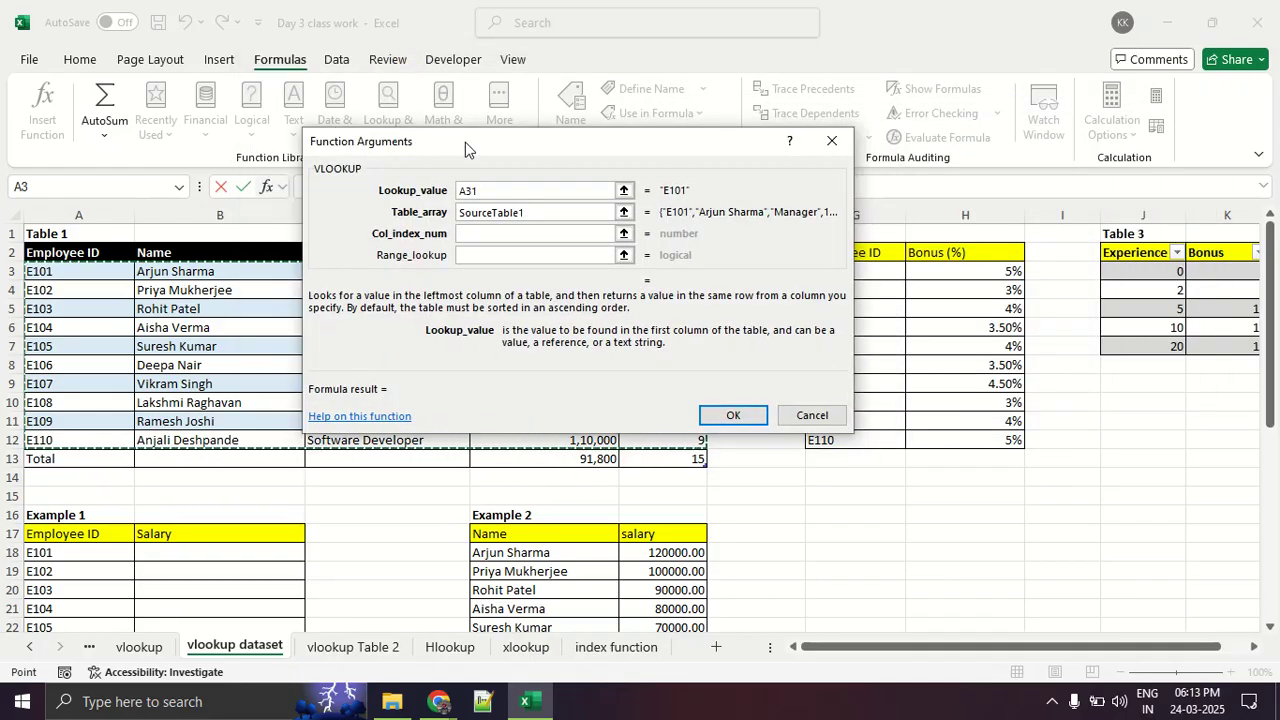
- Examine Table 1's column order for the Col_index_num argument, numbering the columns on screen from Employee ID to Experience
left_click(508, 234)
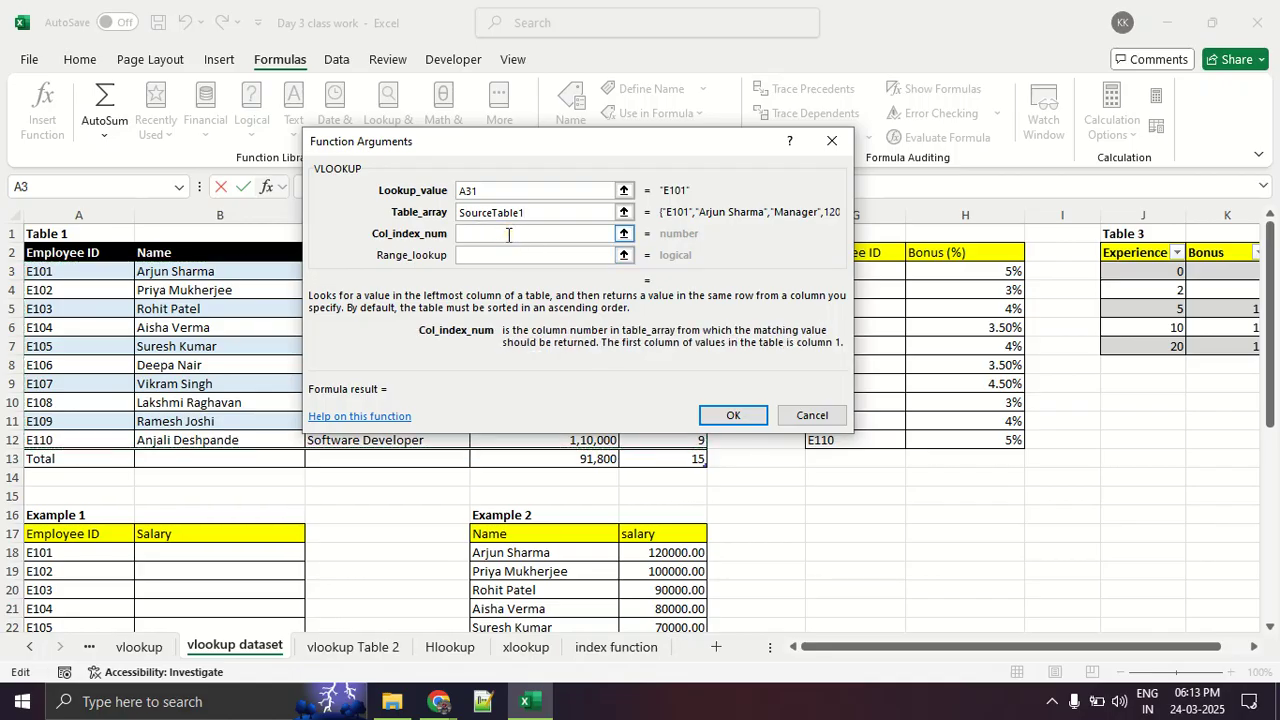
key("ctrl+2")
mouse_move(536, 226)
left_mouse_down()
mouse_move(360, 218)
mouse_move(548, 247)
mouse_move(530, 218)
mouse_move(505, 222)
left_mouse_up()
key("Escape")
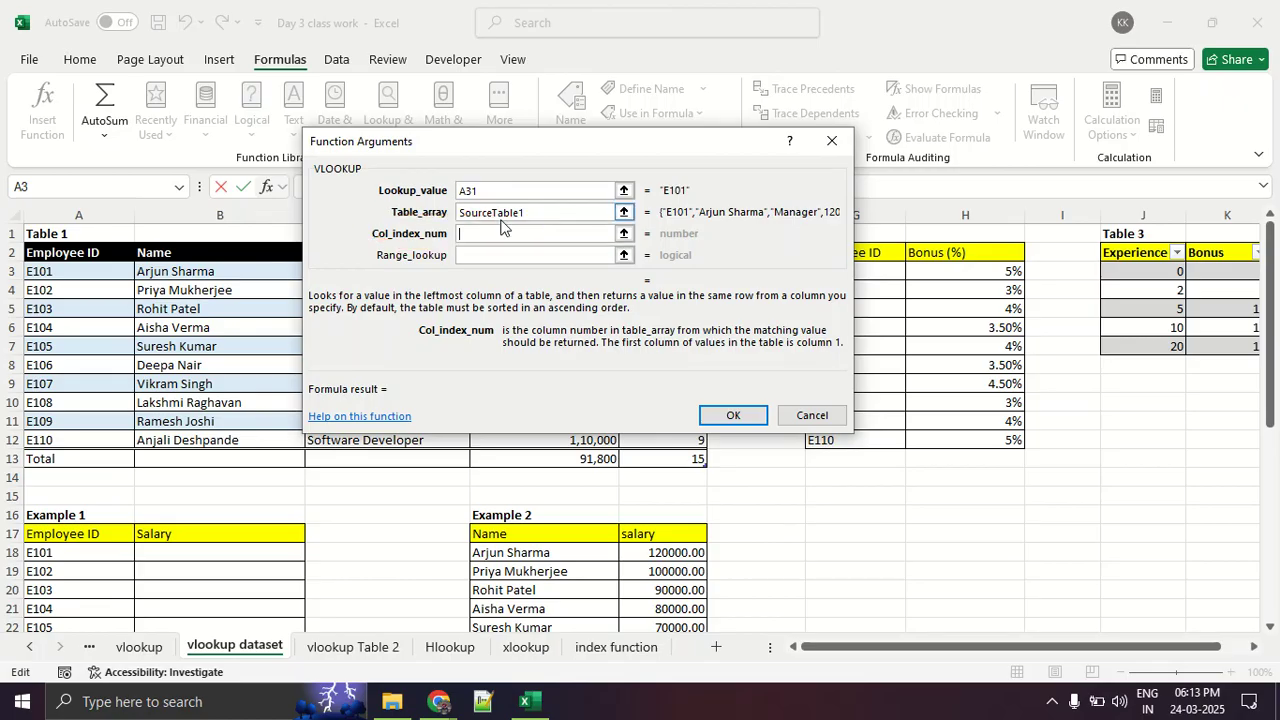
left_click(624, 233)
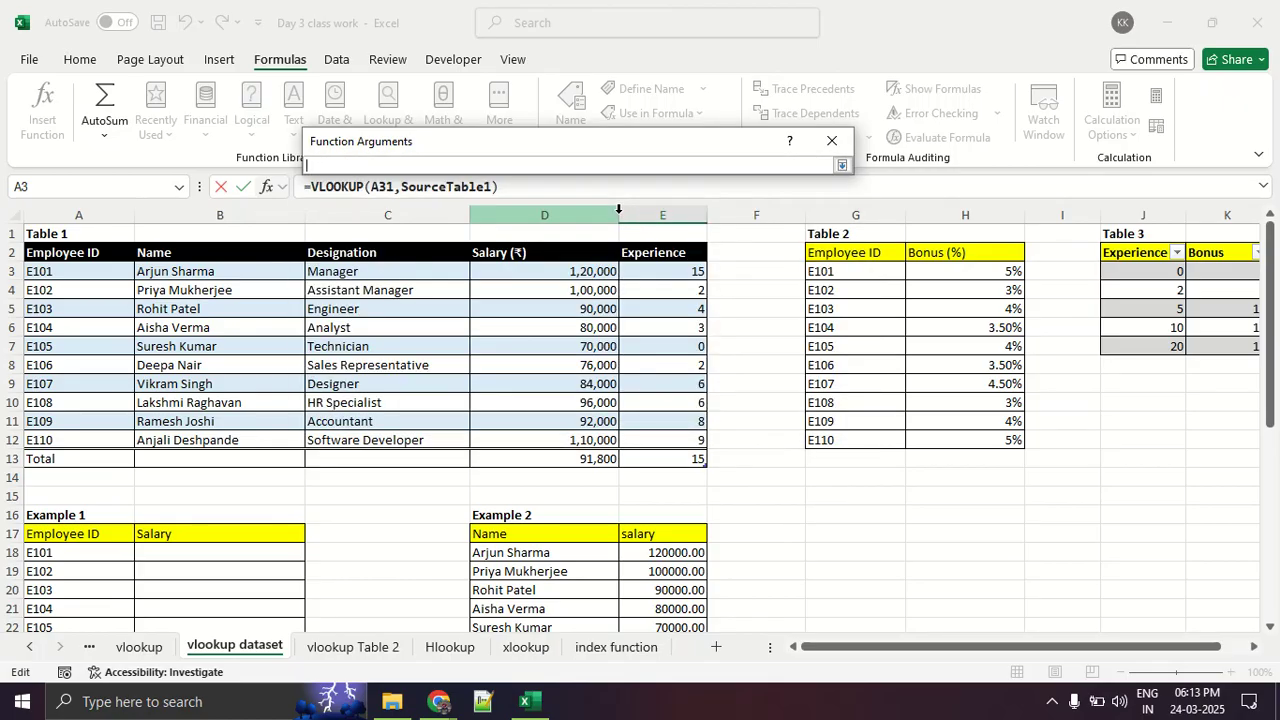
mouse_move(39, 376)
left_mouse_down()
mouse_move(53, 358)
mouse_move(62, 390)
left_mouse_up()
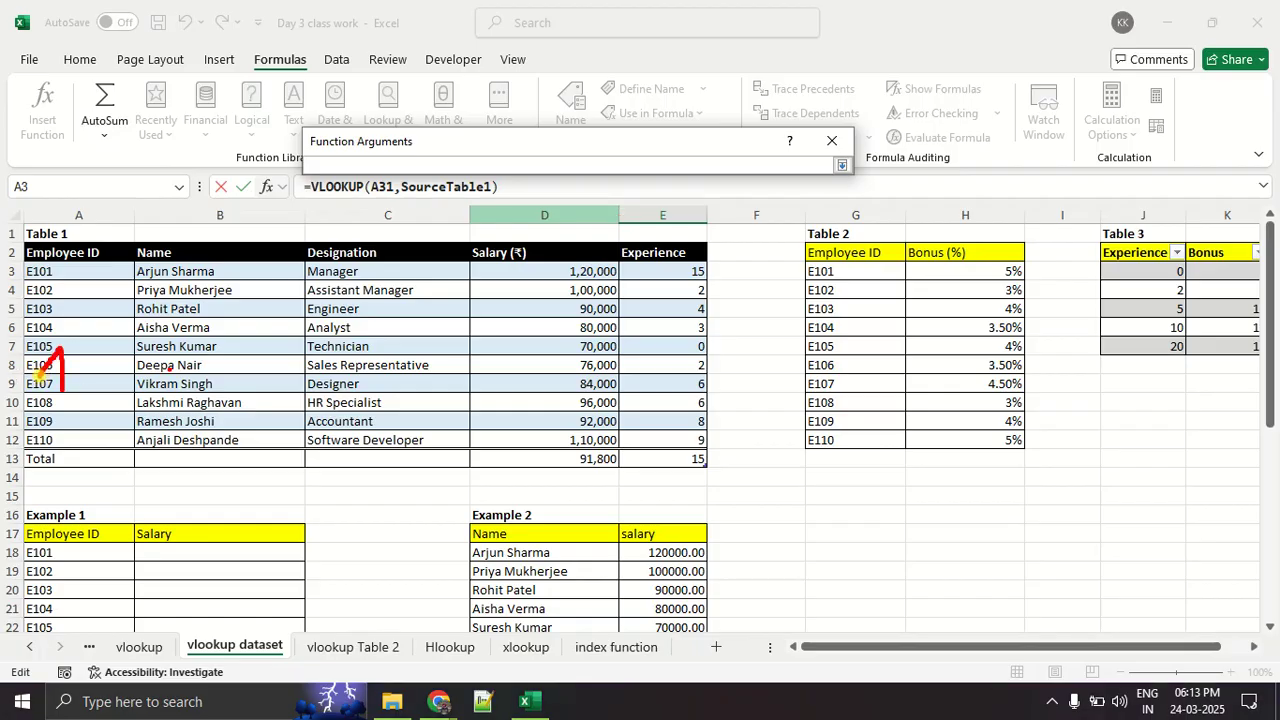
left_click_drag(161, 356, 231, 409)
mouse_move(340, 367)
left_mouse_down()
mouse_move(374, 354)
mouse_move(308, 403)
left_mouse_up()
left_click_drag(516, 340, 549, 403)
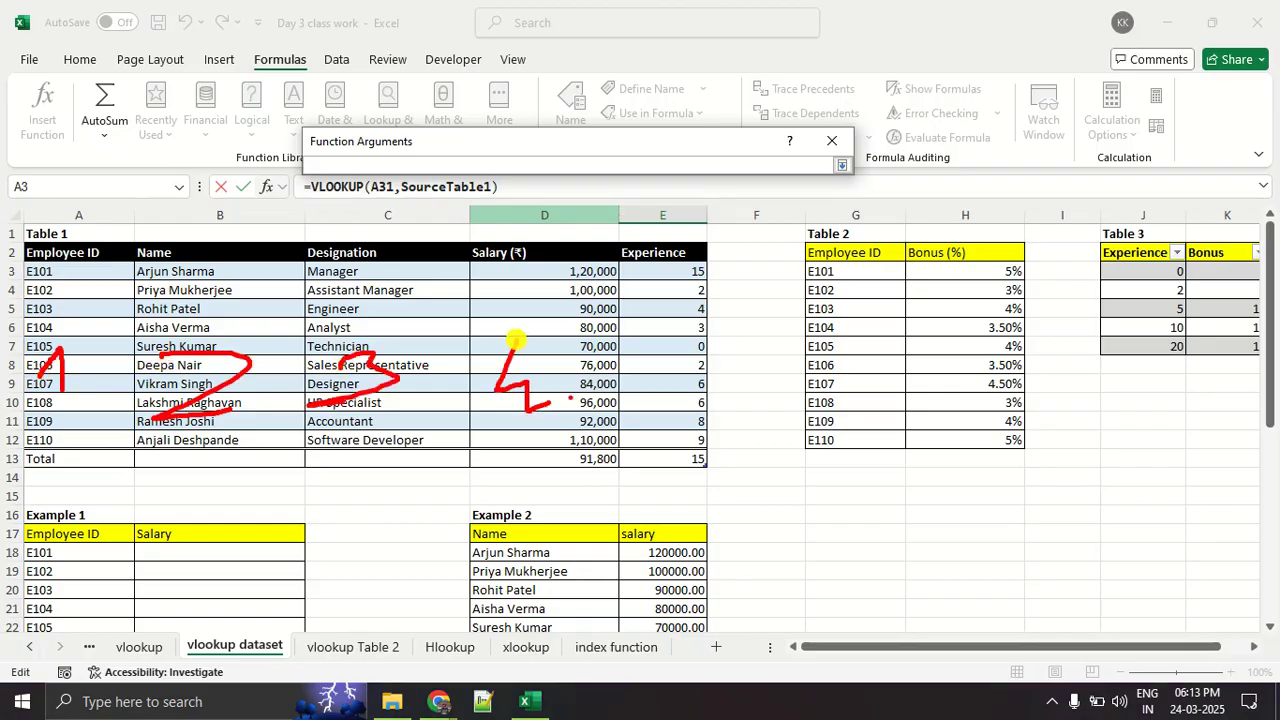
mouse_move(672, 343)
left_mouse_down()
mouse_move(684, 374)
mouse_move(738, 324)
left_mouse_up()
key("Escape")
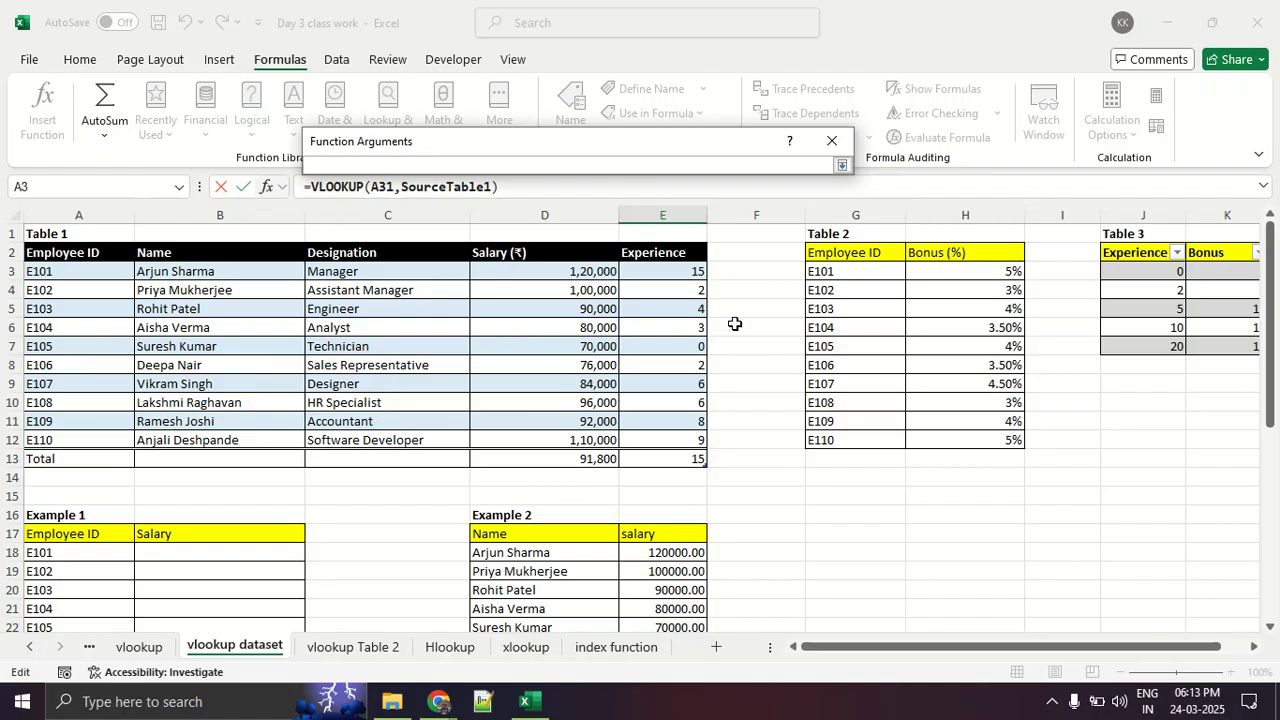
left_click(843, 167)
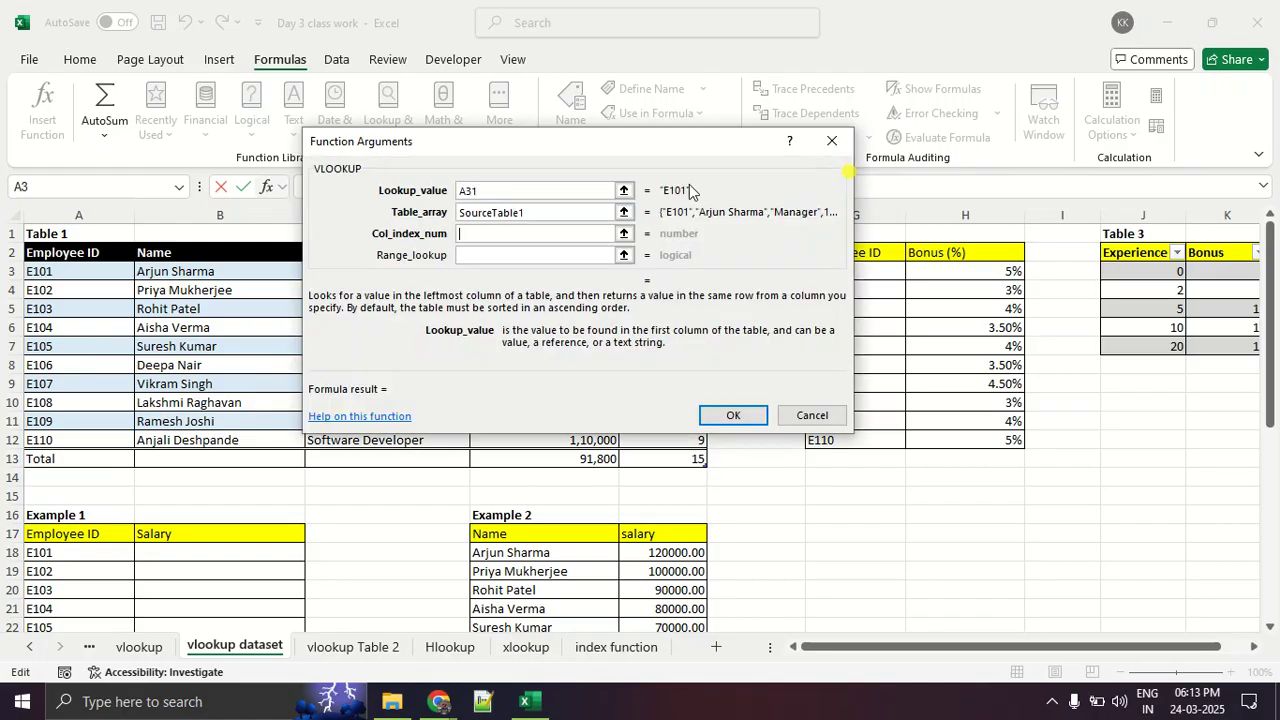
- Clear the Table_array argument and reselect Table 1's data A3:E12, circling the selection's row and column size
left_click(538, 209)
key("BackSpace")
key("BackSpace")
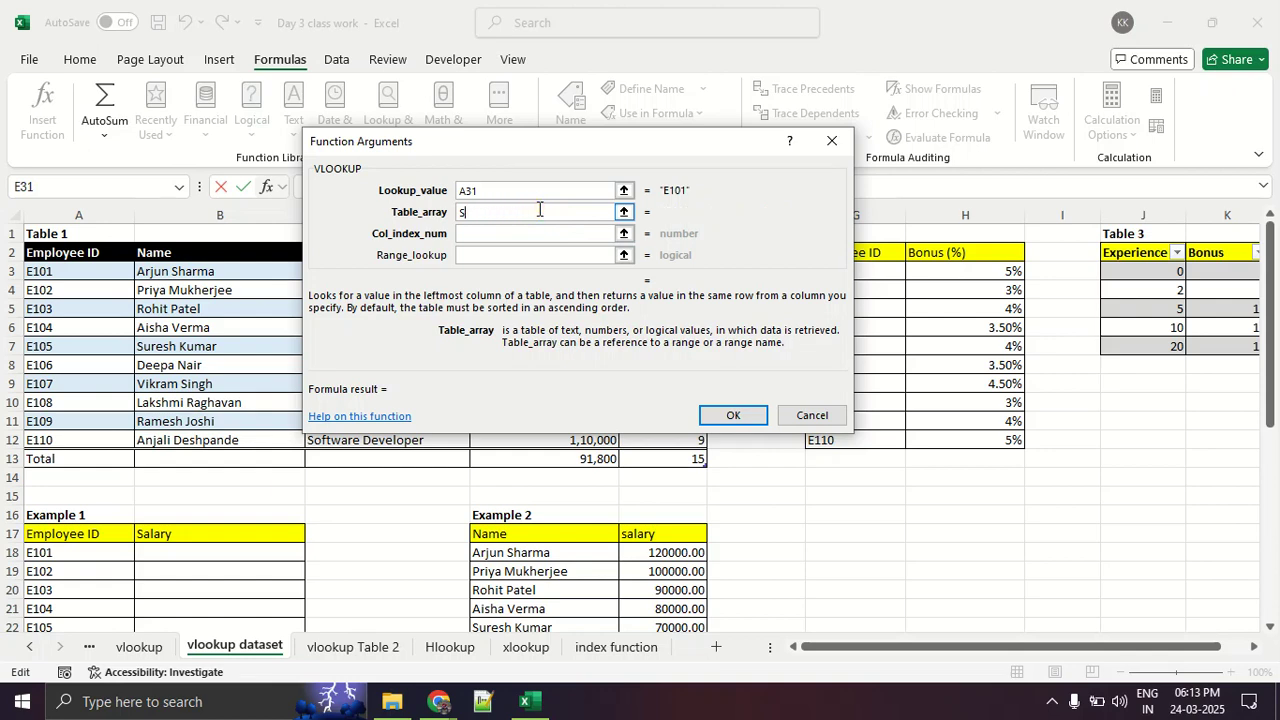
key("BackSpace")
left_click(623, 212)
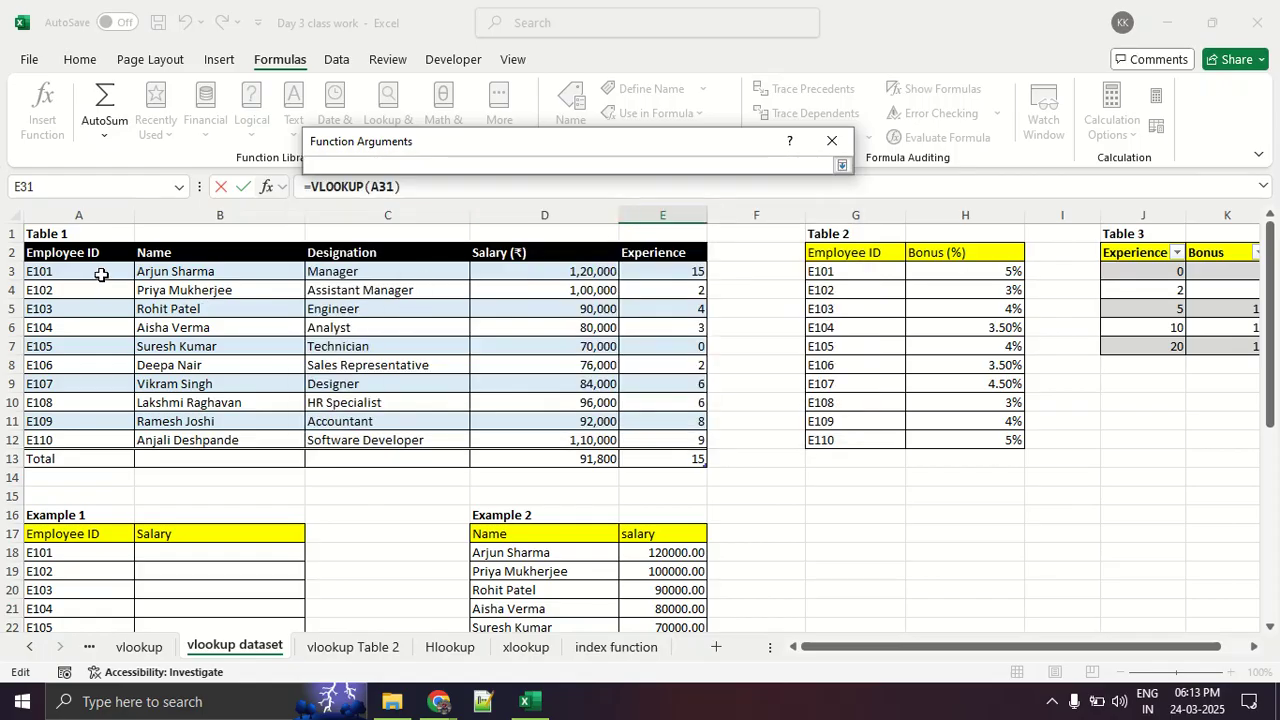
left_click_drag(104, 273, 670, 443)
key("ctrl+1")
left_click(763, 453)
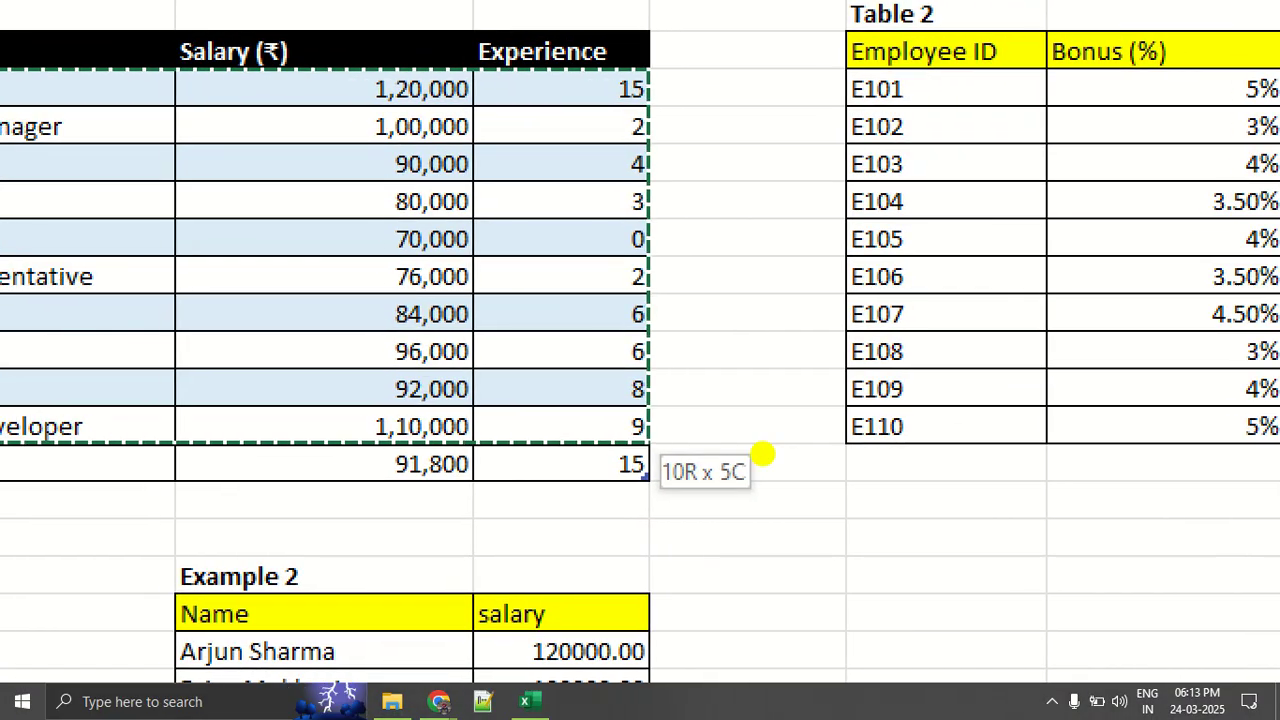
mouse_move(763, 453)
left_mouse_down()
mouse_move(740, 533)
mouse_move(757, 446)
left_mouse_up()
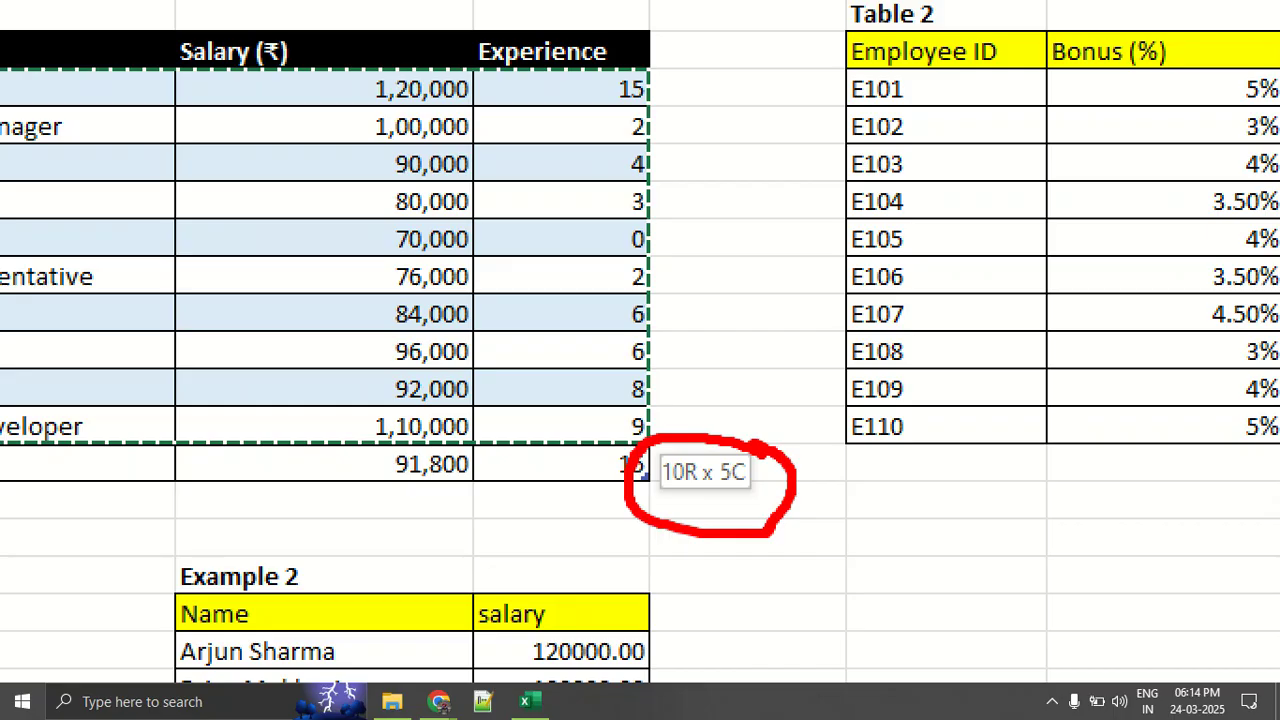
left_click_drag(645, 476, 645, 476)
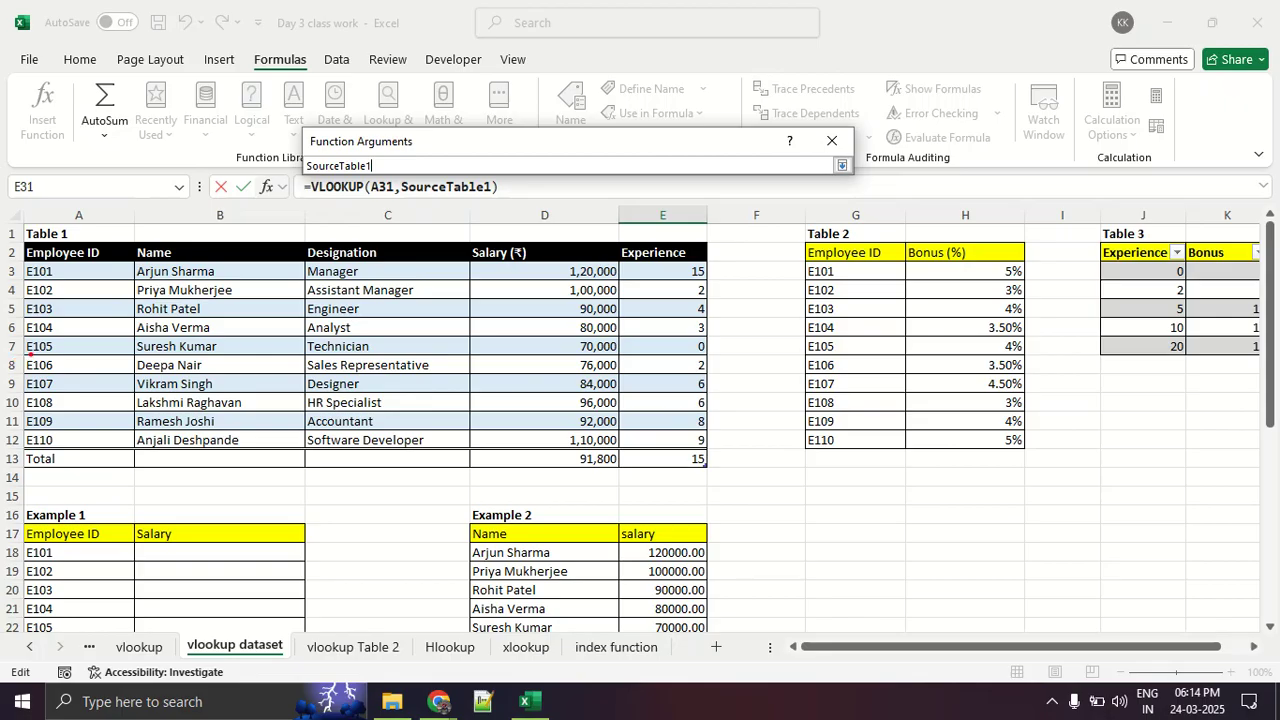
- Review how the columns of the selected SourceTable1 range are counted, marking a number over each one
left_click_drag(44, 354, 74, 374)
mouse_move(204, 361)
left_mouse_down()
mouse_move(214, 386)
mouse_move(268, 390)
left_mouse_up()
left_click_drag(411, 345, 426, 382)
left_click_drag(552, 346, 562, 385)
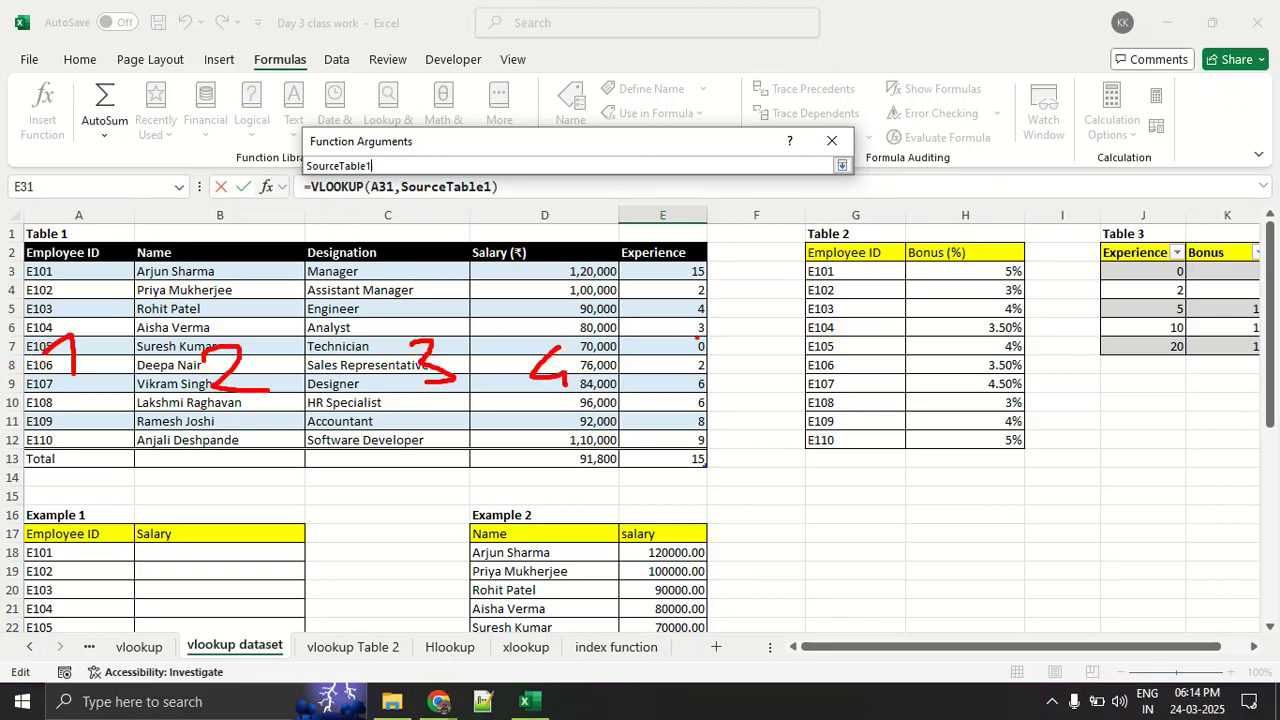
mouse_move(680, 346)
left_mouse_down()
mouse_move(652, 396)
mouse_move(680, 345)
left_mouse_up()
key("Escape")
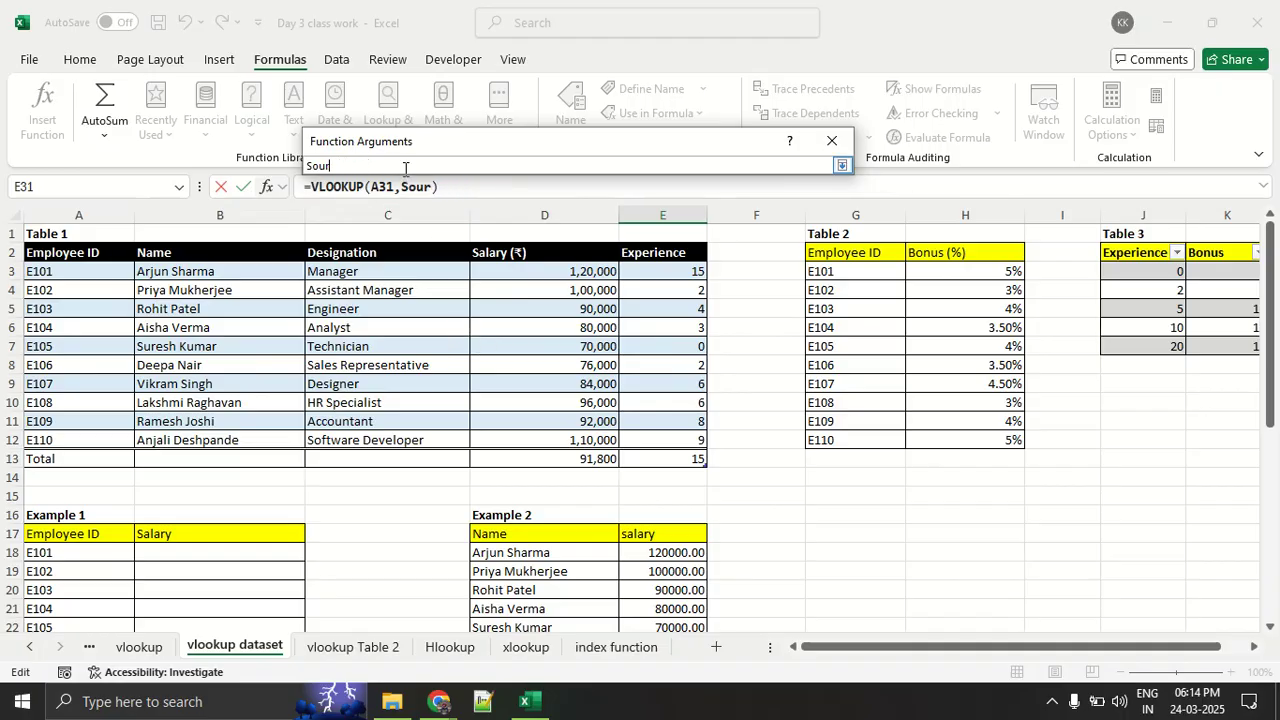
- Set the Table_array to only Table 1's Employee ID through Salary (₹) columns, underlining the selection's column count
left_click_drag(68, 270, 606, 449)
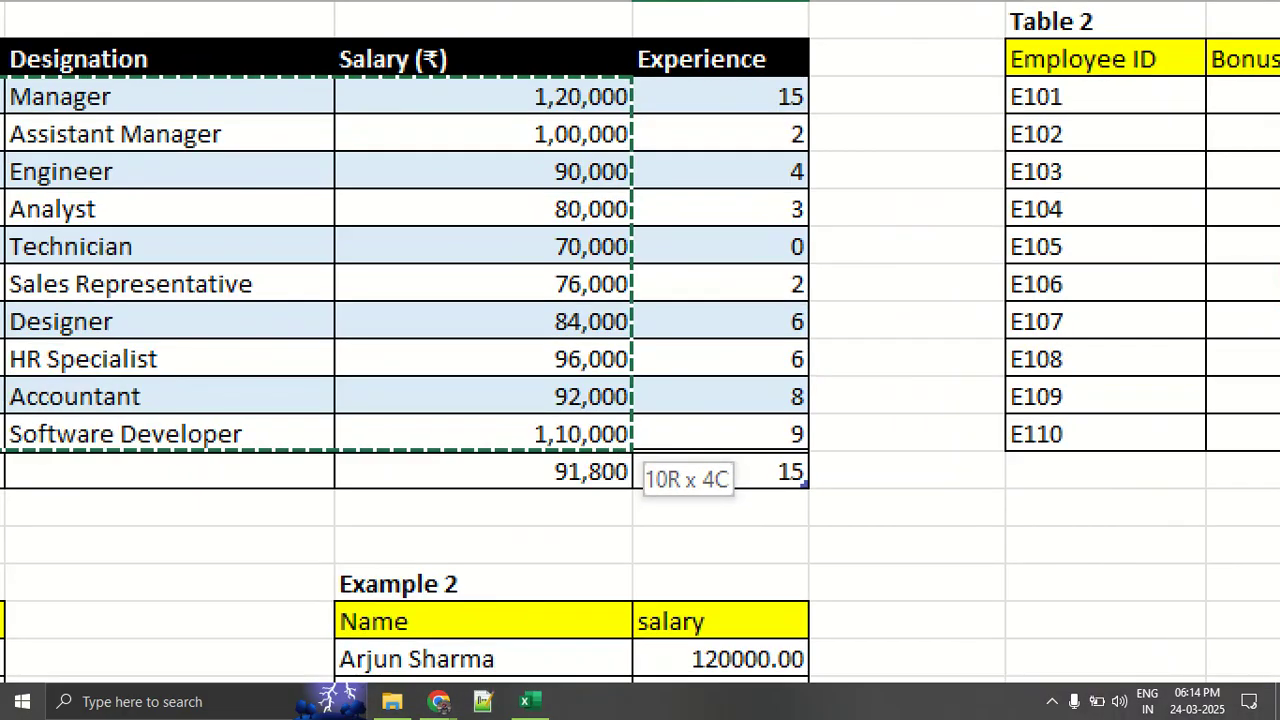
left_click(604, 446)
left_click_drag(692, 503, 746, 511)
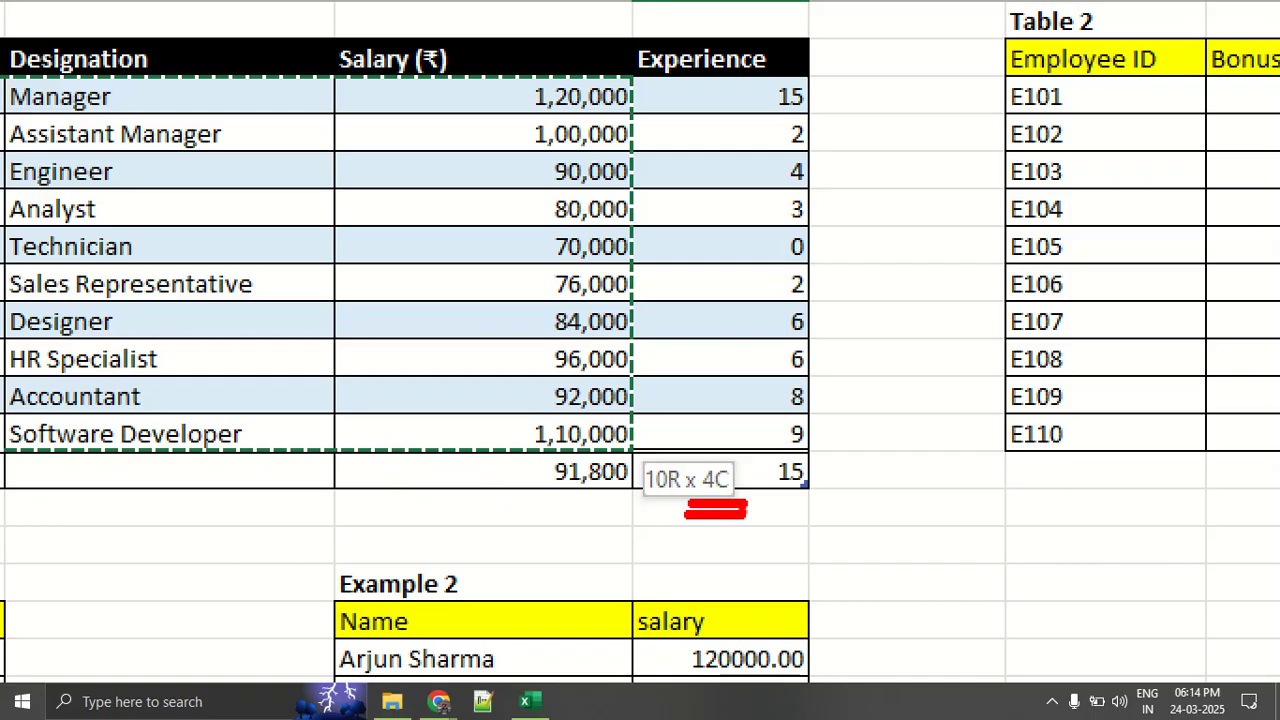
key("Escape")
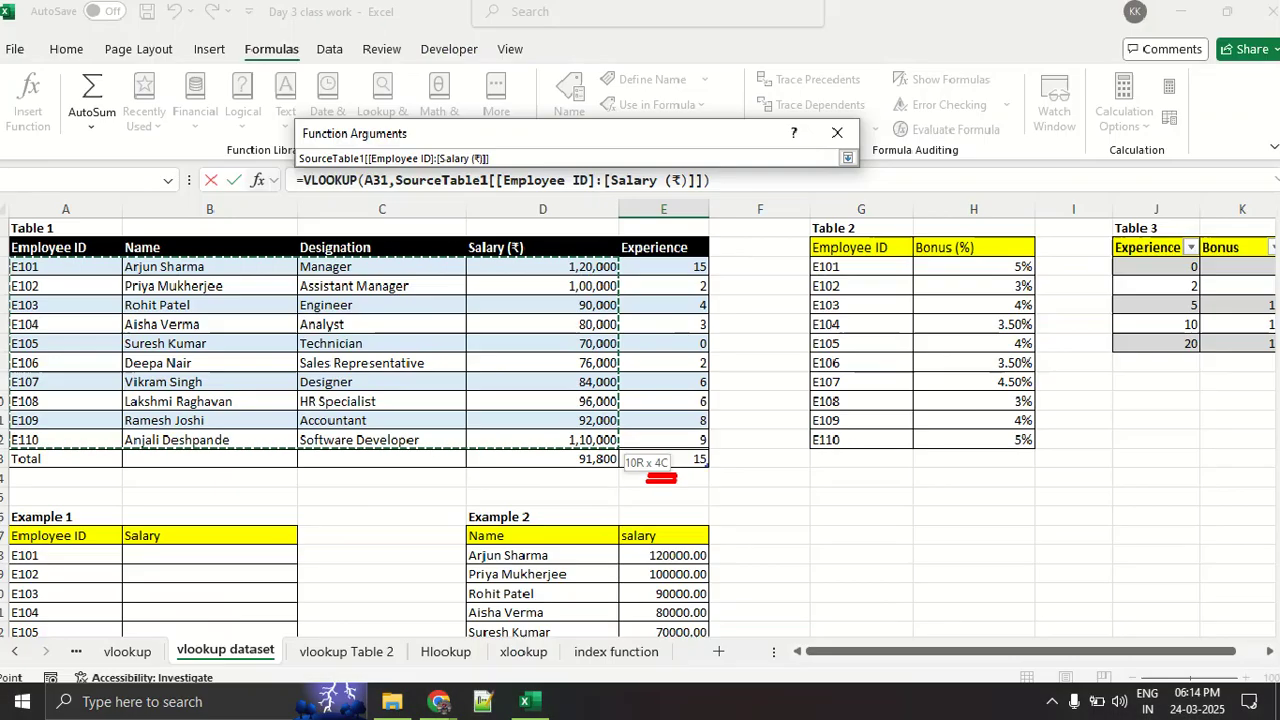
left_click(842, 165)
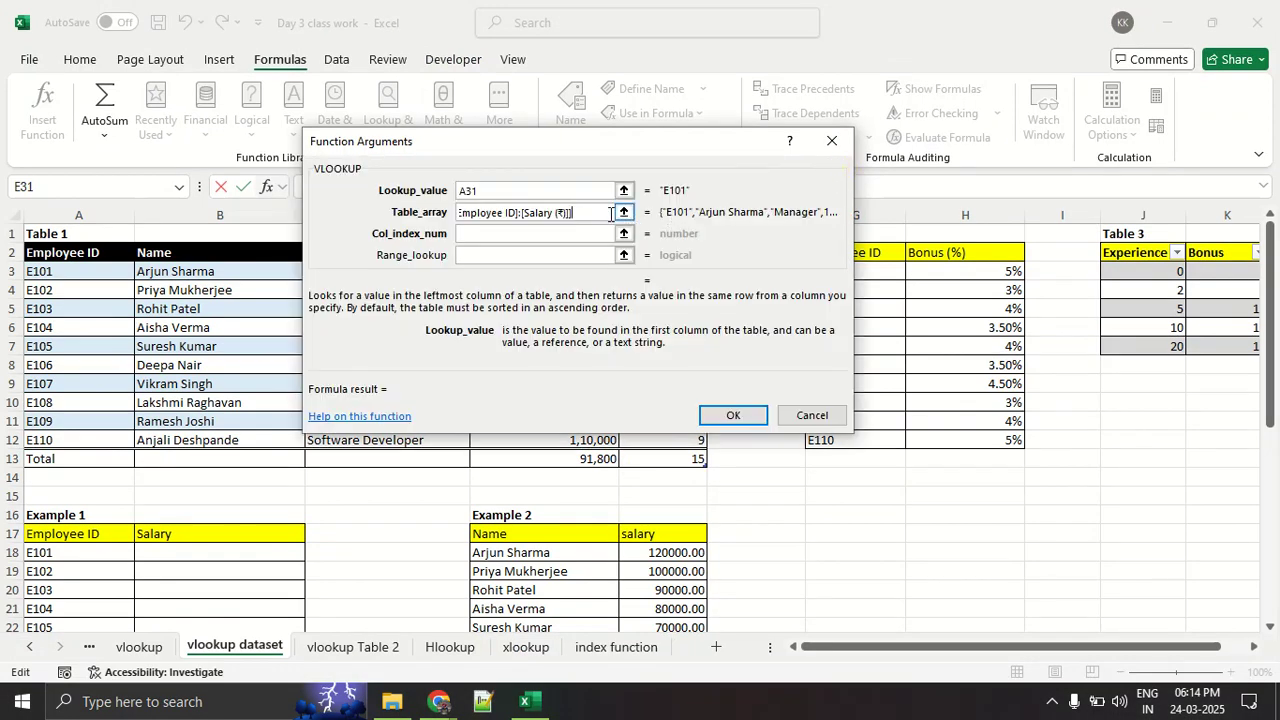
- Clear the Table_array and Lookup_value arguments and cancel the VLOOKUP in cell E31
left_click_drag(611, 213, 363, 214)
key("BackSpace")
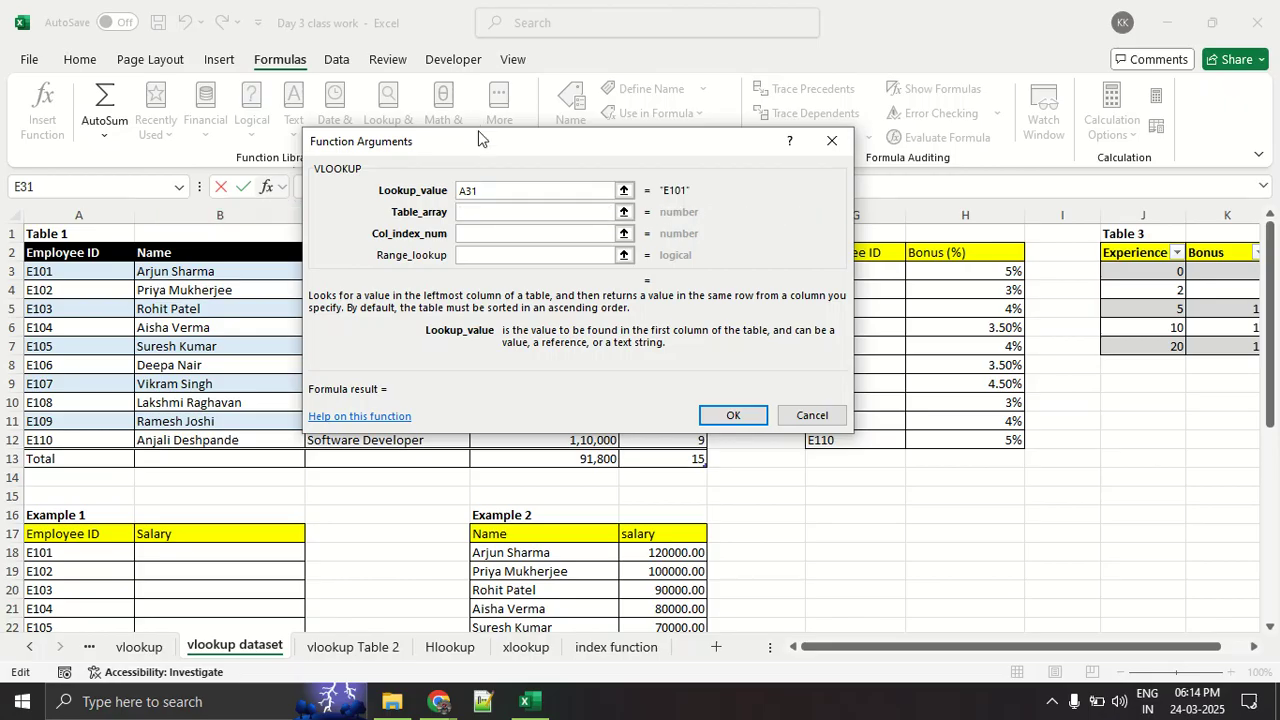
left_click(503, 209)
left_click(501, 189)
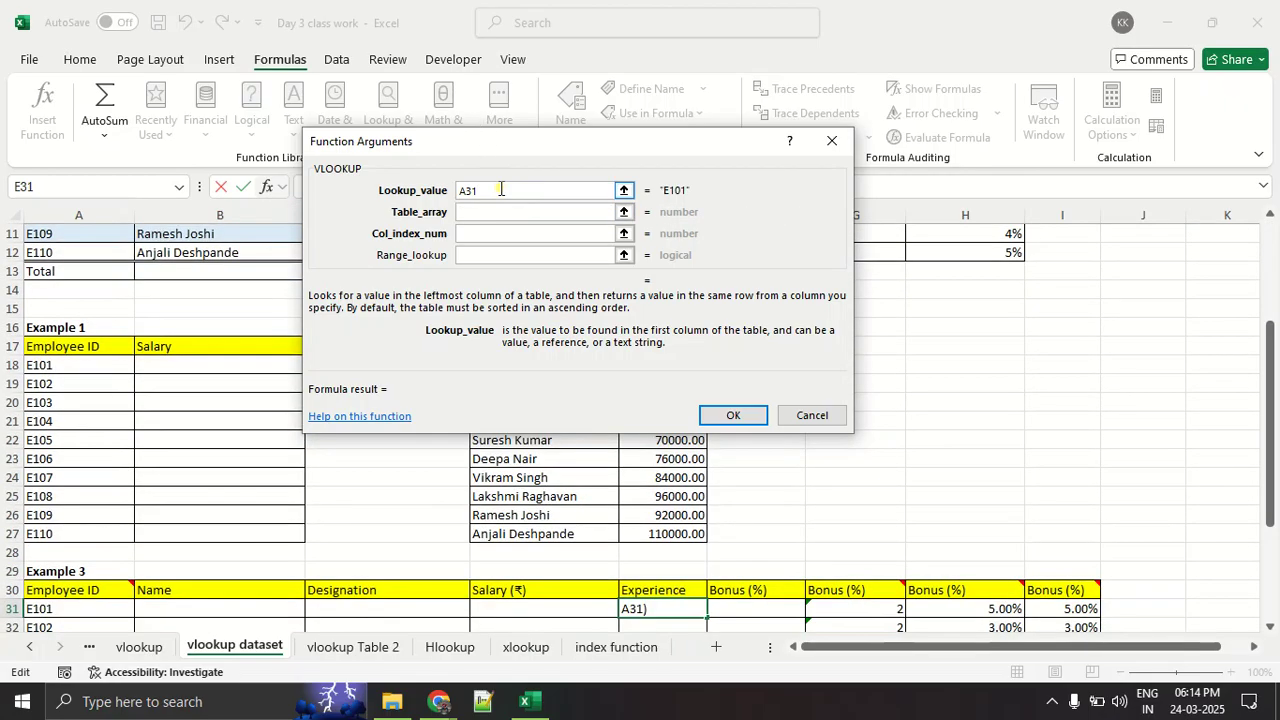
key("BackSpace")
key("BackSpace")
key("BackSpace")
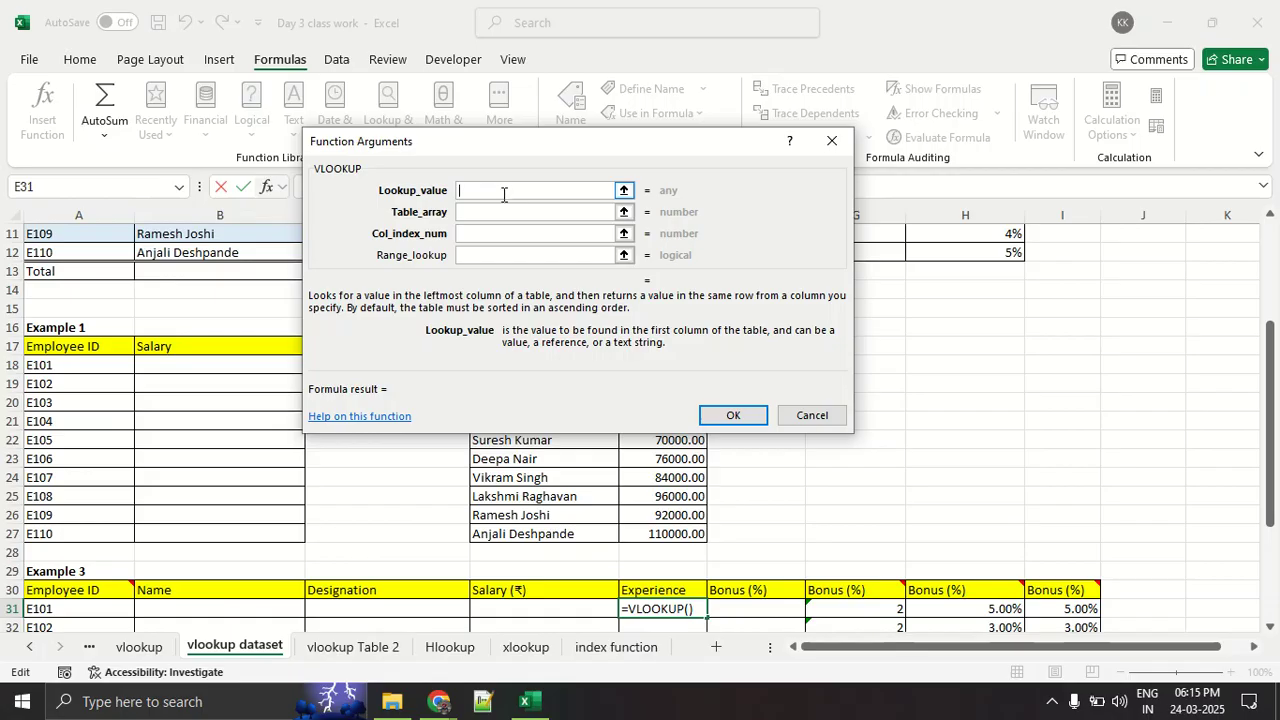
left_click(828, 145)
- Demonstrate extending and shrinking the selection from cell A3 to the data edges of Table 1 in every direction
scroll(483, 337, "up", 3)
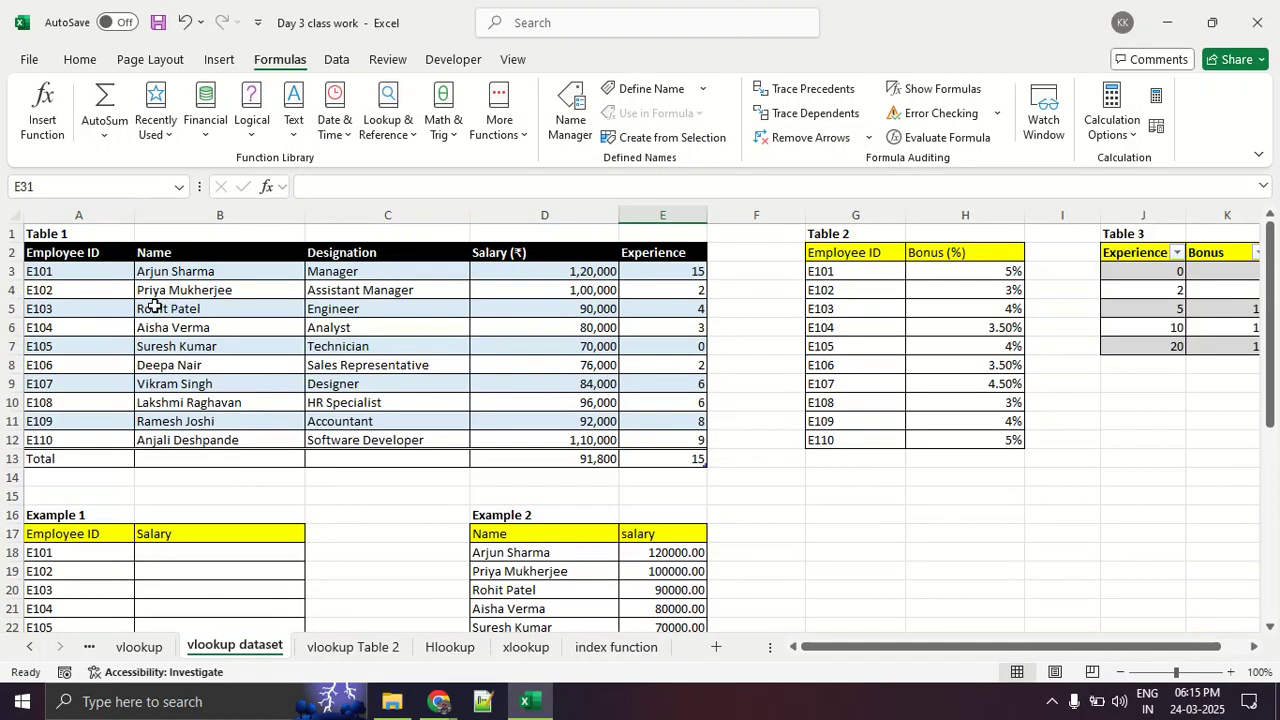
mouse_move(94, 278)
left_mouse_down()
mouse_move(98, 460)
mouse_move(100, 385)
mouse_move(148, 296)
mouse_move(108, 271)
left_mouse_up()
key("ctrl+shift+Down")
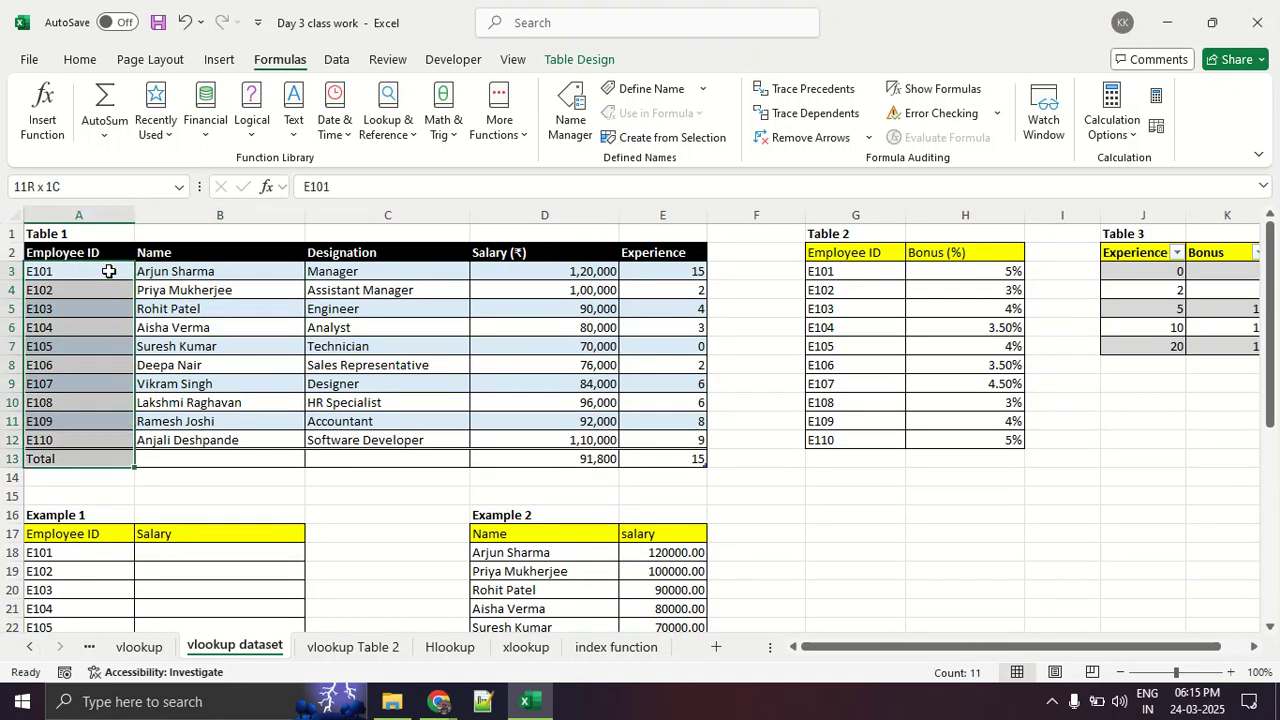
key("ctrl+shift+Right")
key("ctrl+shift+Right")
key("ctrl+shift+Left")
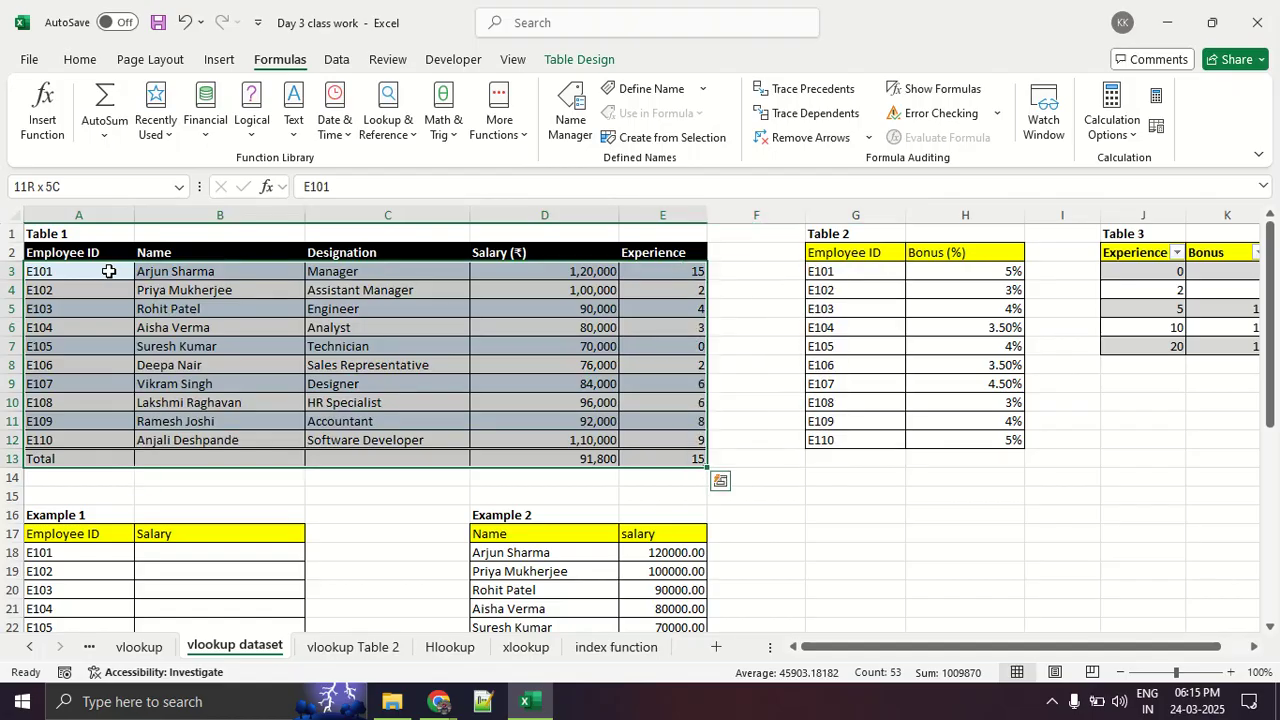
key("ctrl+shift+Left")
key("ctrl+shift+Right")
key("ctrl+shift+Right")
key("ctrl+shift+Left")
key("ctrl+shift+Left")
key("ctrl+shift+Down")
key("ctrl+shift+Down")
key("ctrl+shift+Down")
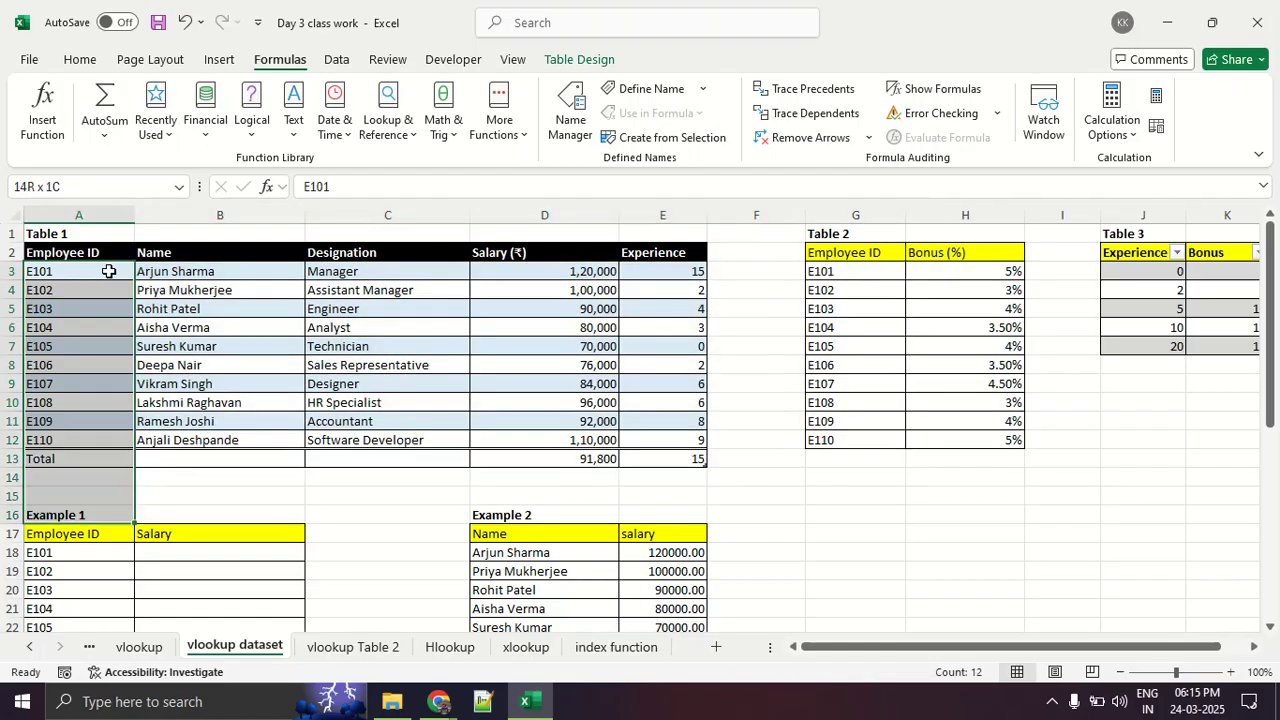
key("ctrl+shift+Up")
key("ctrl+shift+Up")
key("ctrl+shift+Up")
key("ctrl+shift+Up")
key("ctrl+shift+Up")
key("ctrl+shift+Up")
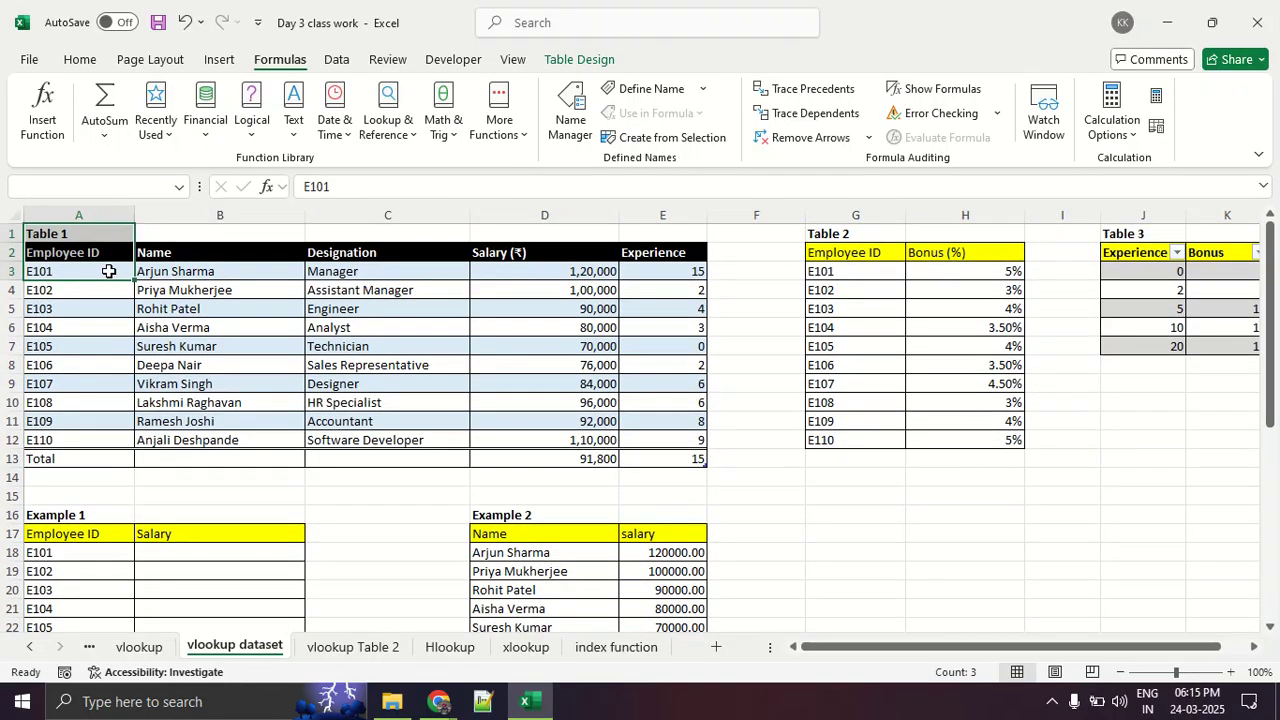
key("Down")
- Check the class call in Google Meet and return to the Day 3 class work workbook in Excel
key("alt+Tab")
key("alt+Tab")
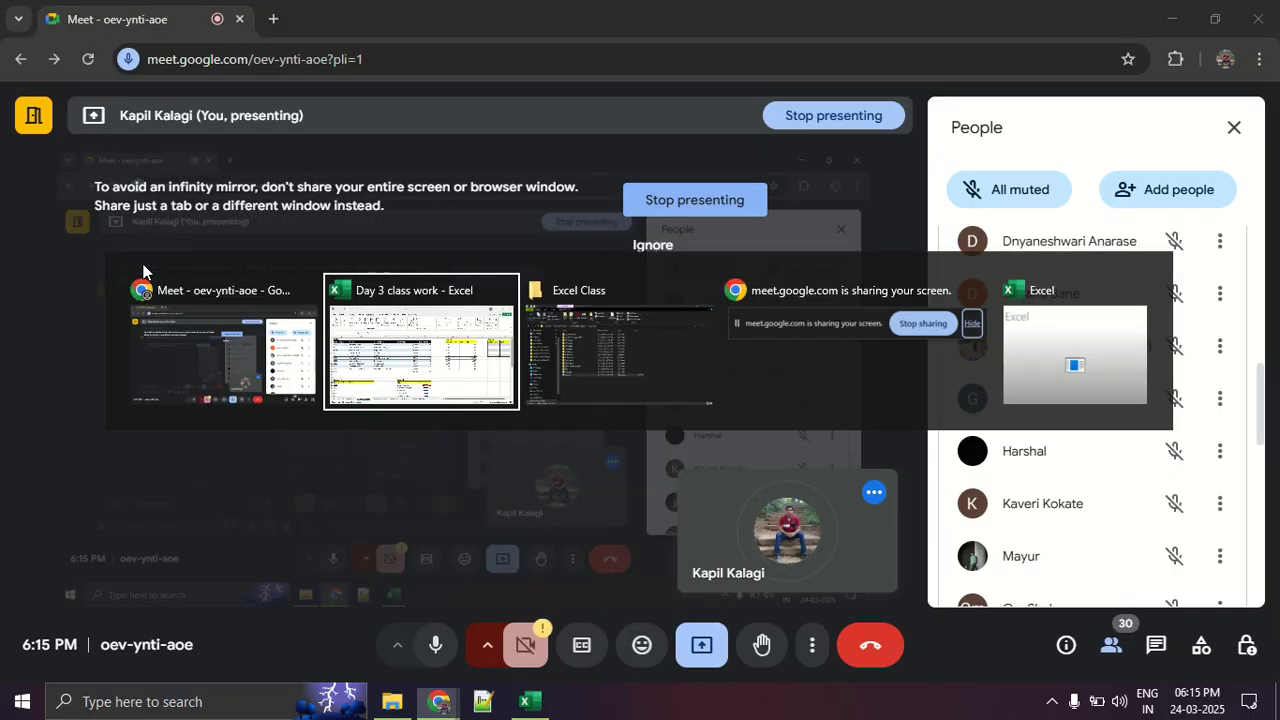
left_click(535, 703)
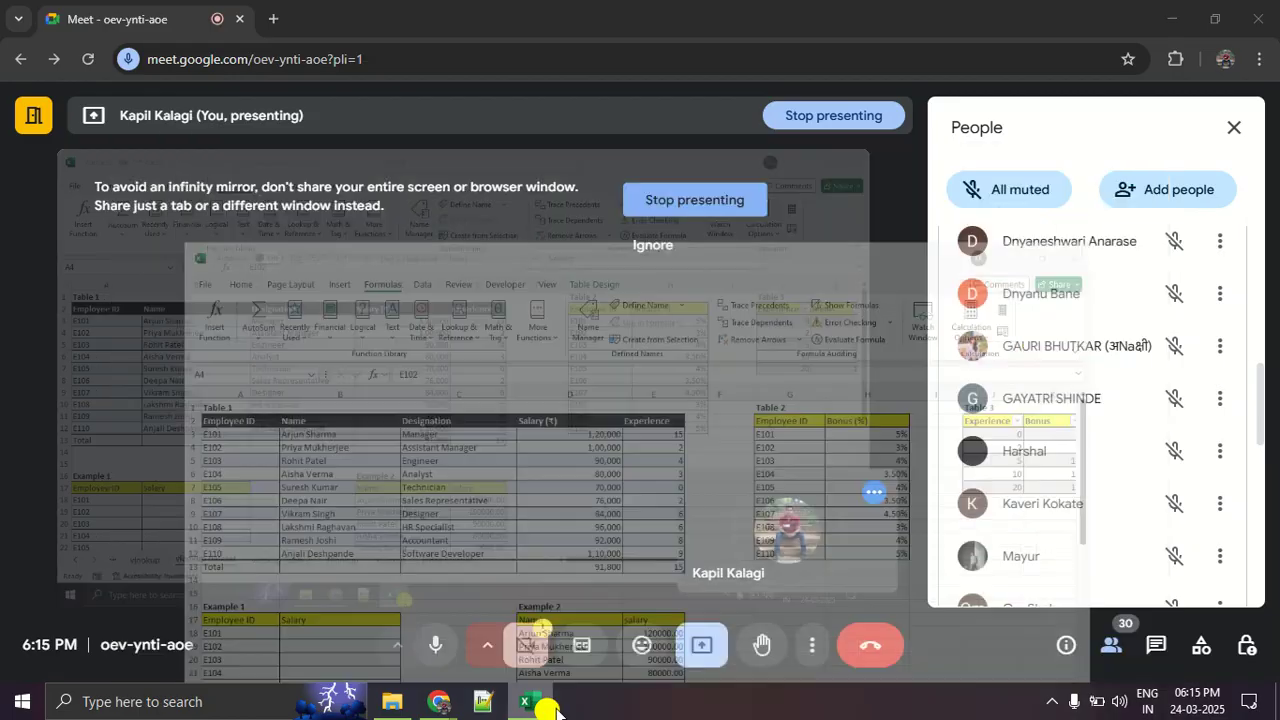
mouse_move(543, 706)
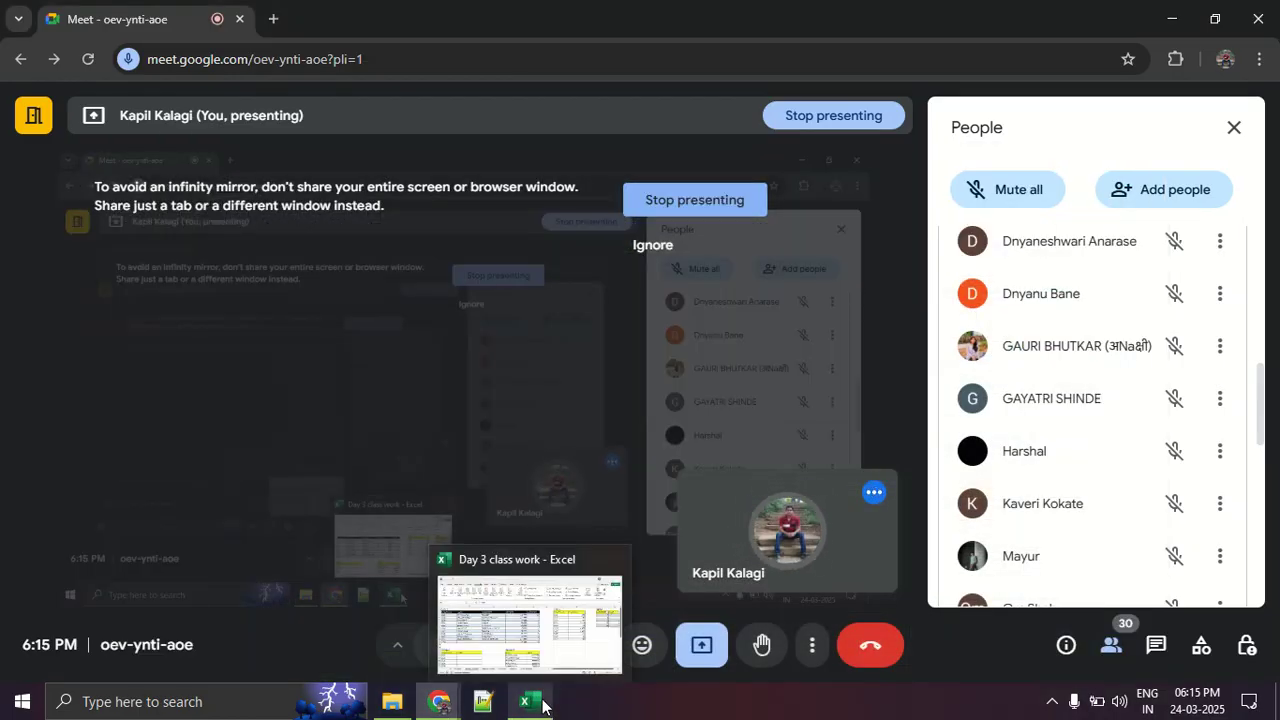
left_click(517, 665)
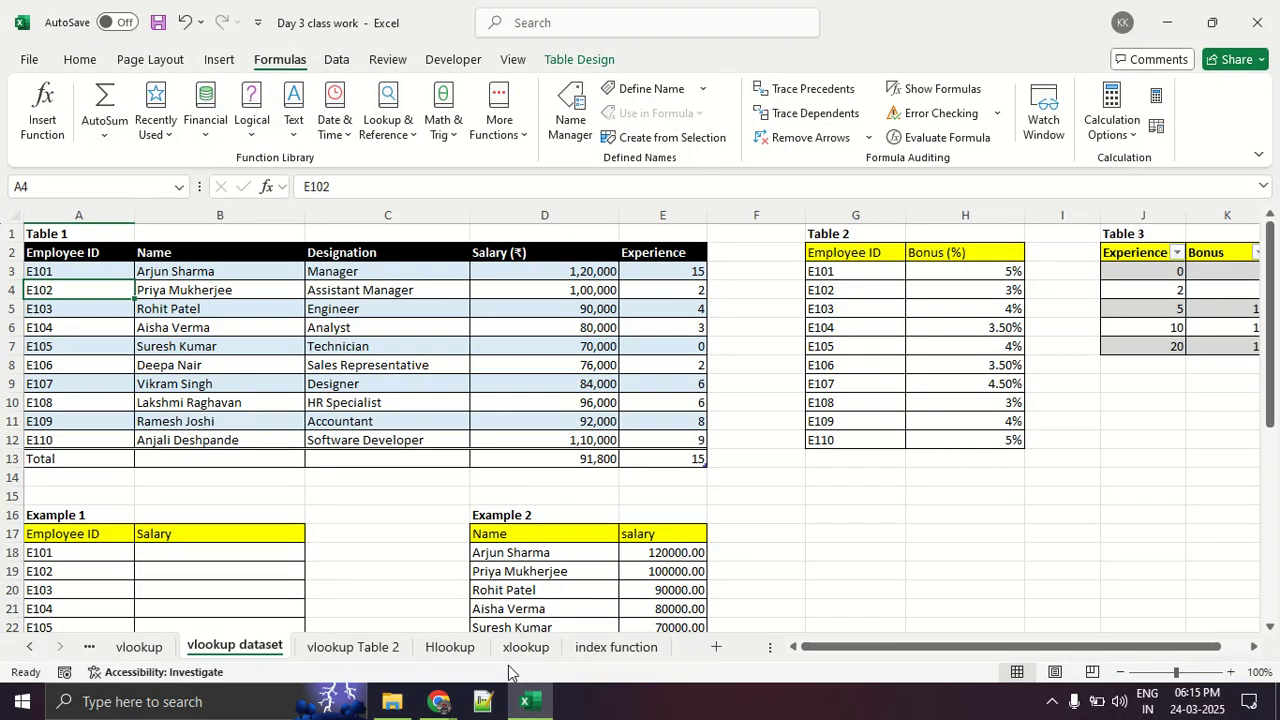
key("alt+Tab")
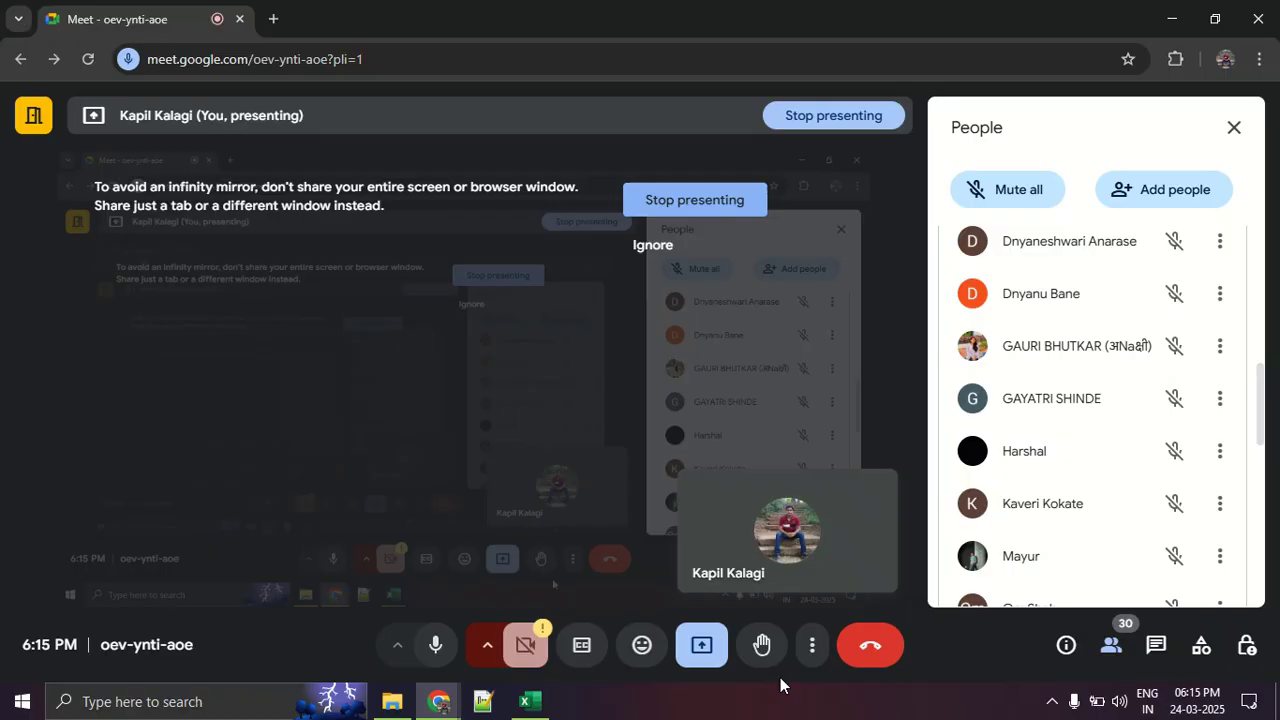
key("alt+Tab")
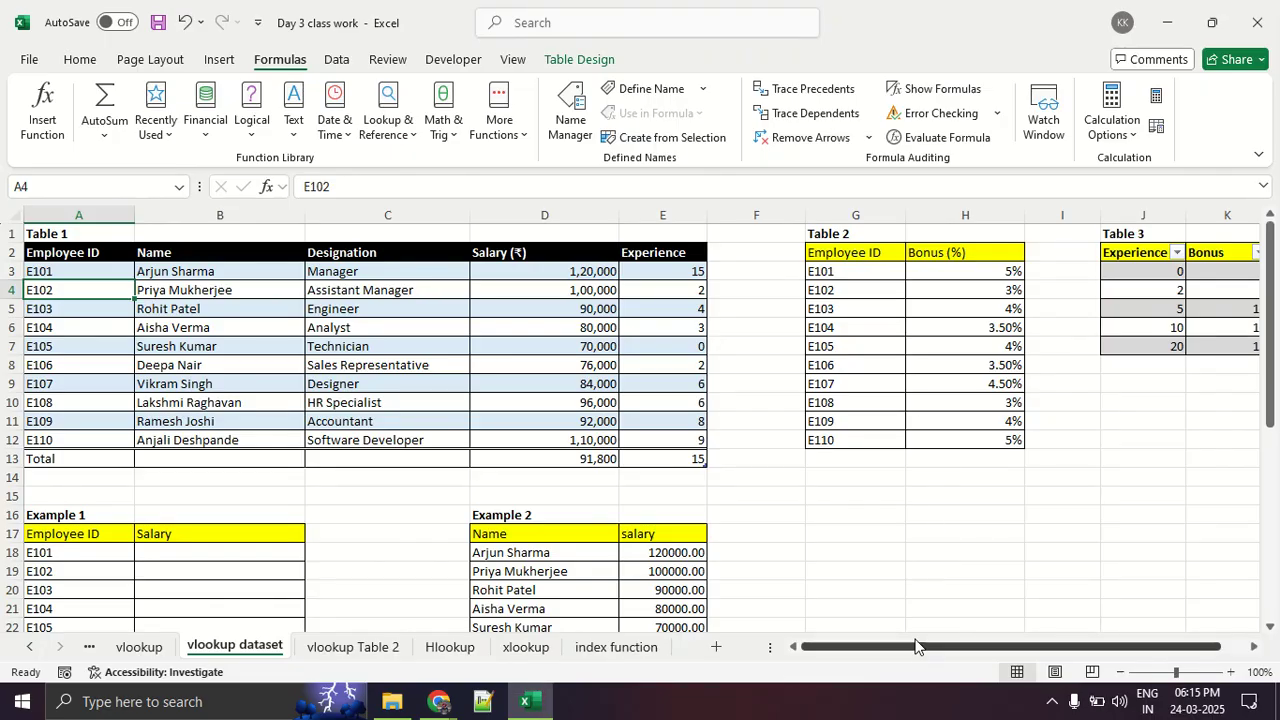
- Clear the values in Example 3's last Bonus (%) column by emptying the range I31:J40
left_click_drag(1135, 257, 1223, 346)
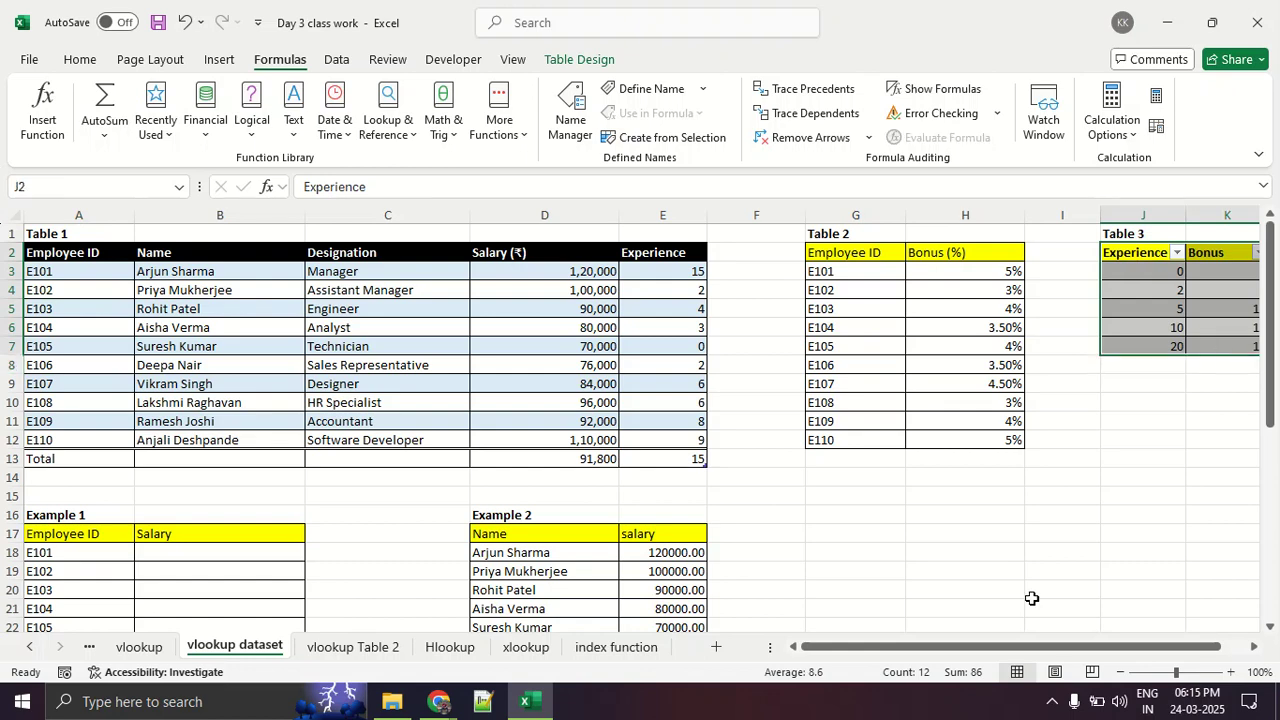
left_click_drag(1012, 650, 1100, 650)
scroll(714, 501, "down", 7)
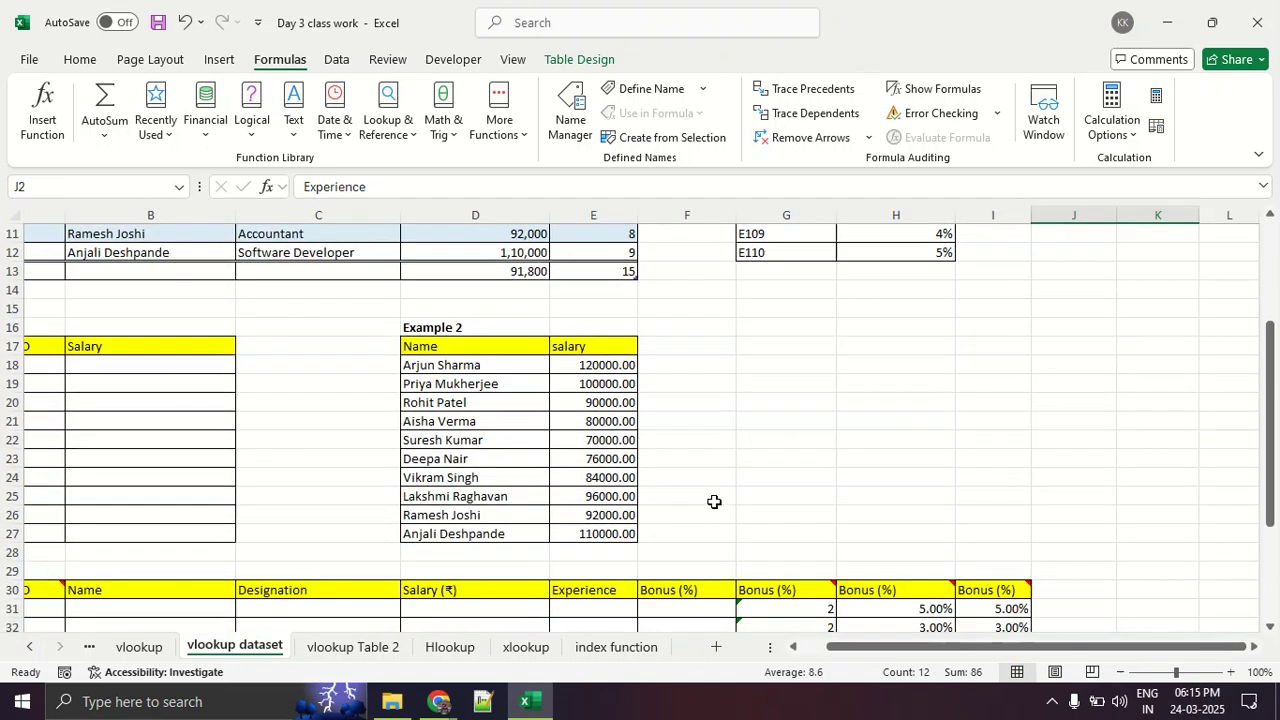
left_click(1018, 420)
left_click_drag(1018, 420, 1033, 600)
key("Delete")
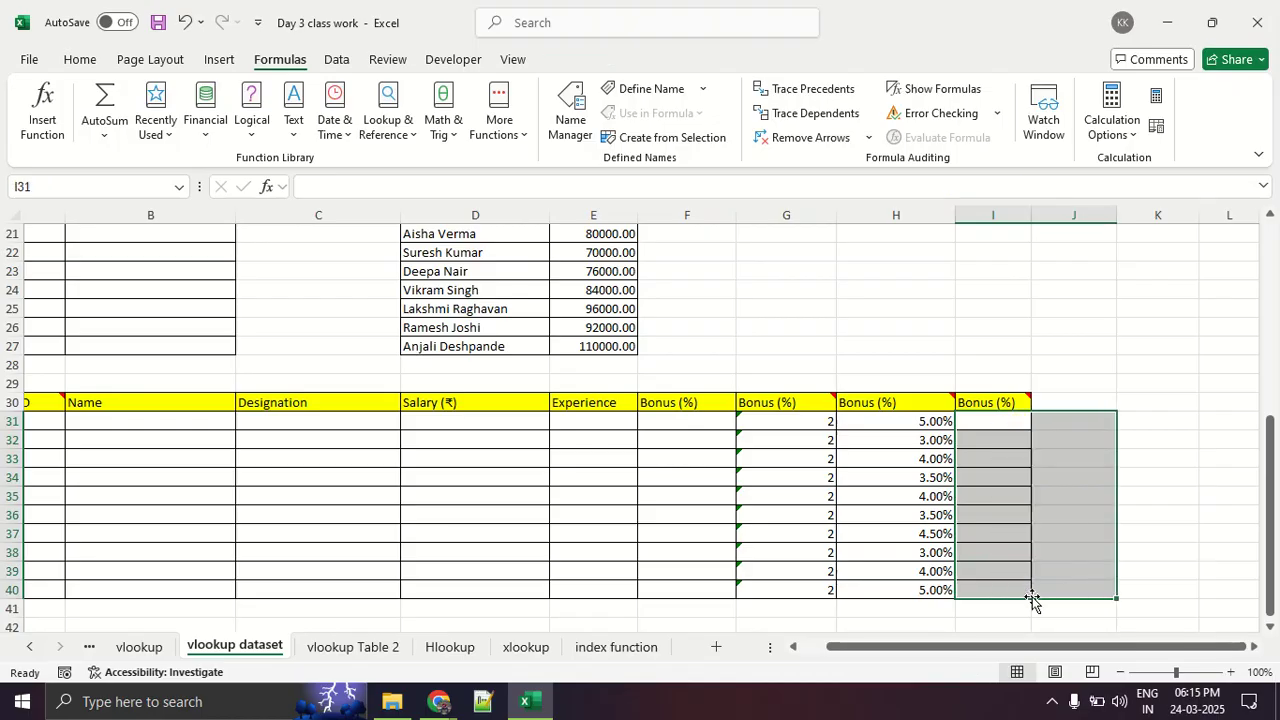
- Examine Table 3's experience and bonus values and the Experience and last Bonus (%) columns of Example 3
left_click(1211, 477)
scroll(924, 477, "up", 7)
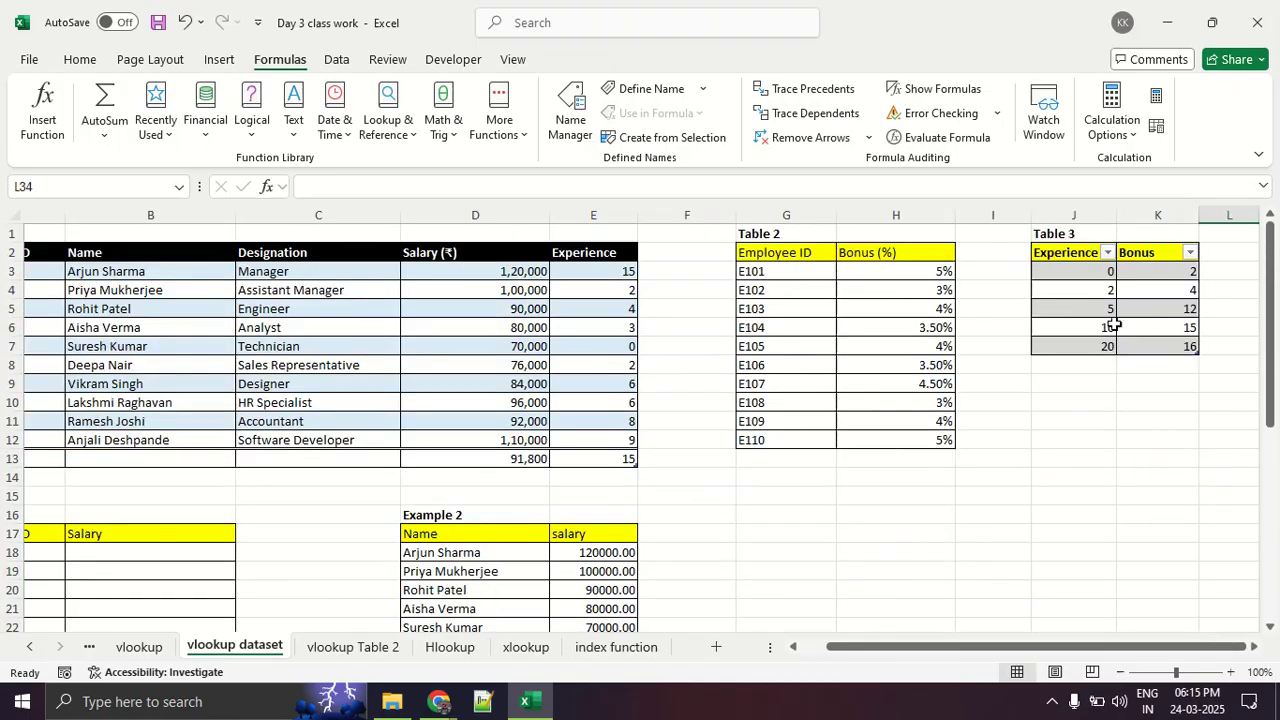
scroll(1157, 371, "down", 8)
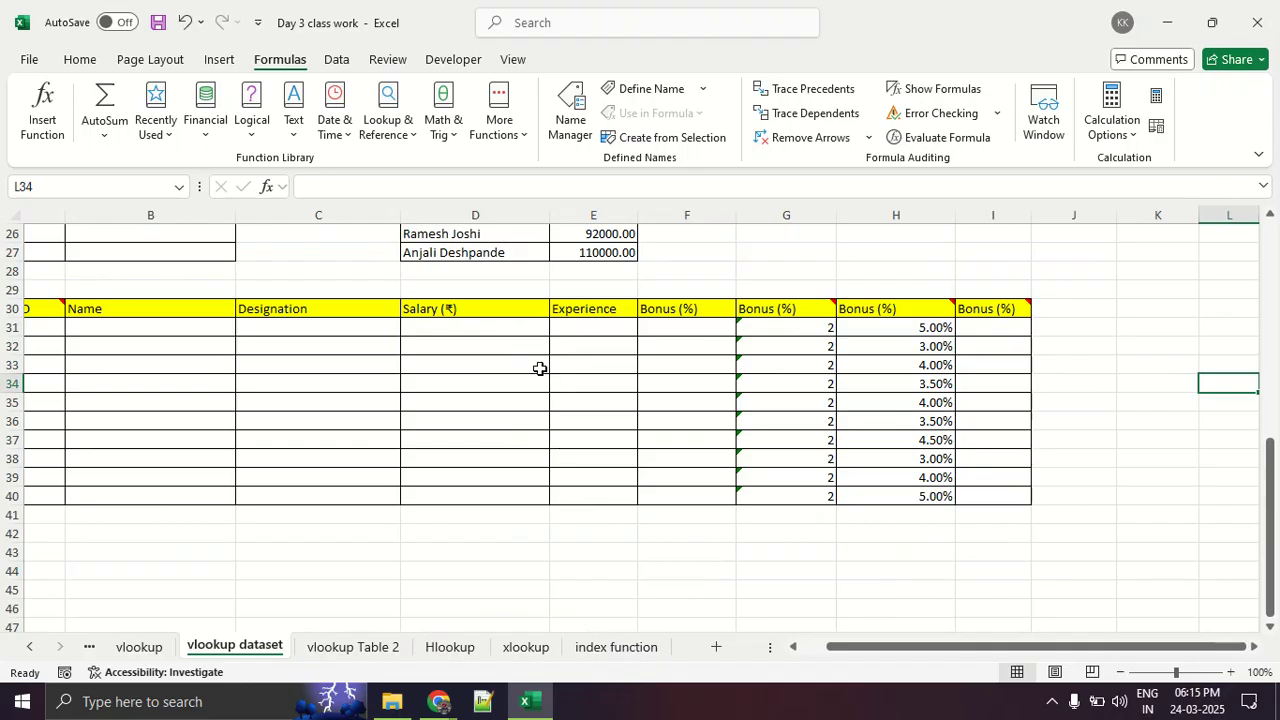
left_click(580, 345)
left_click_drag(600, 322, 600, 490)
left_click(652, 418)
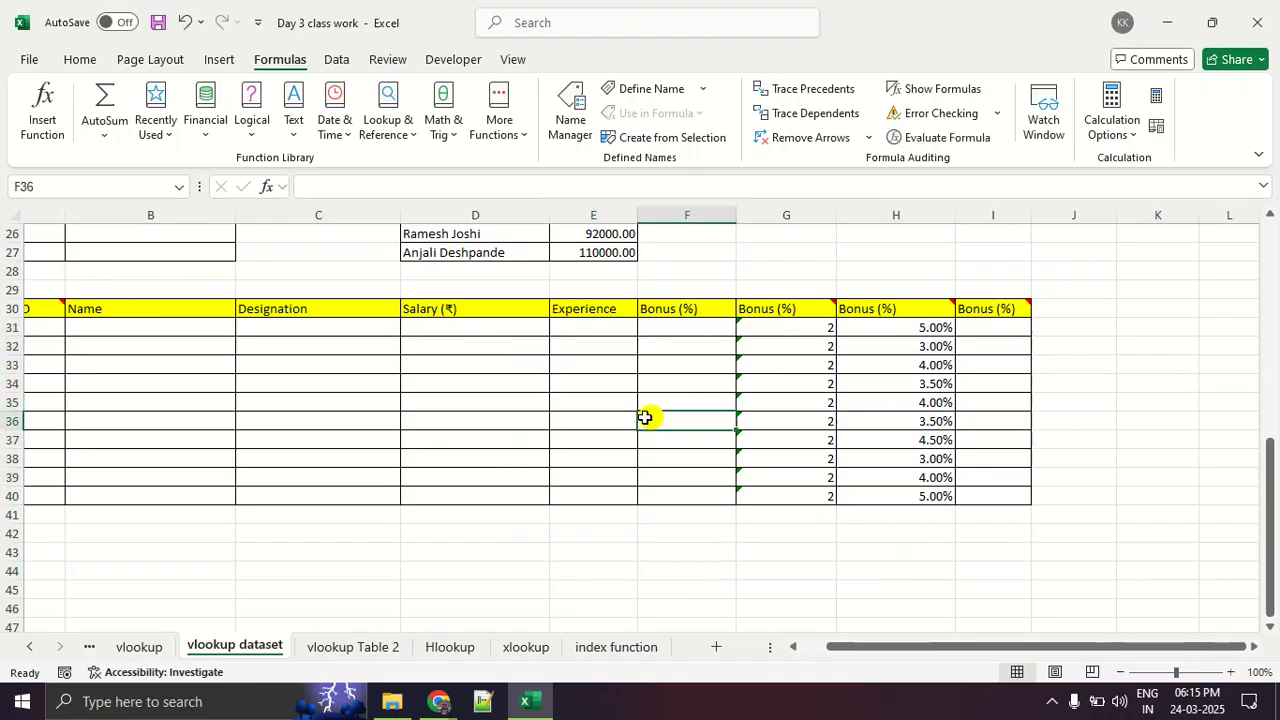
left_click(610, 329)
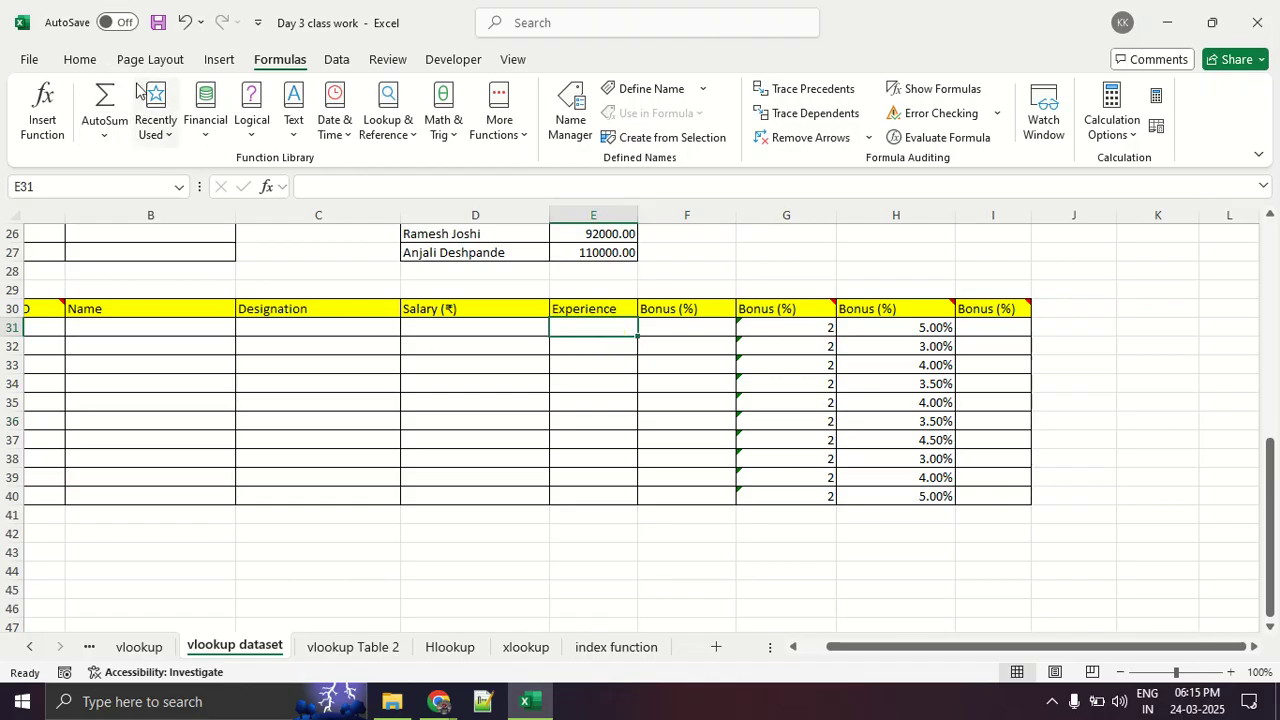
left_click(80, 60)
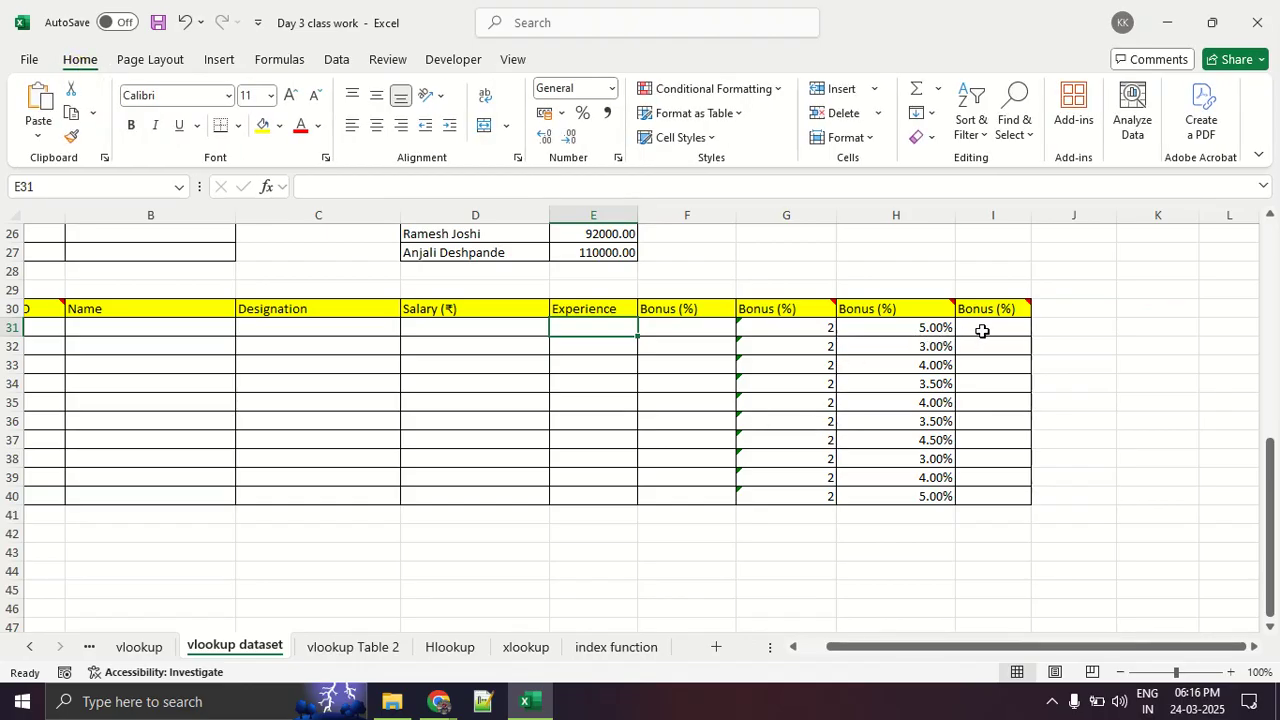
left_click_drag(981, 330, 1006, 497)
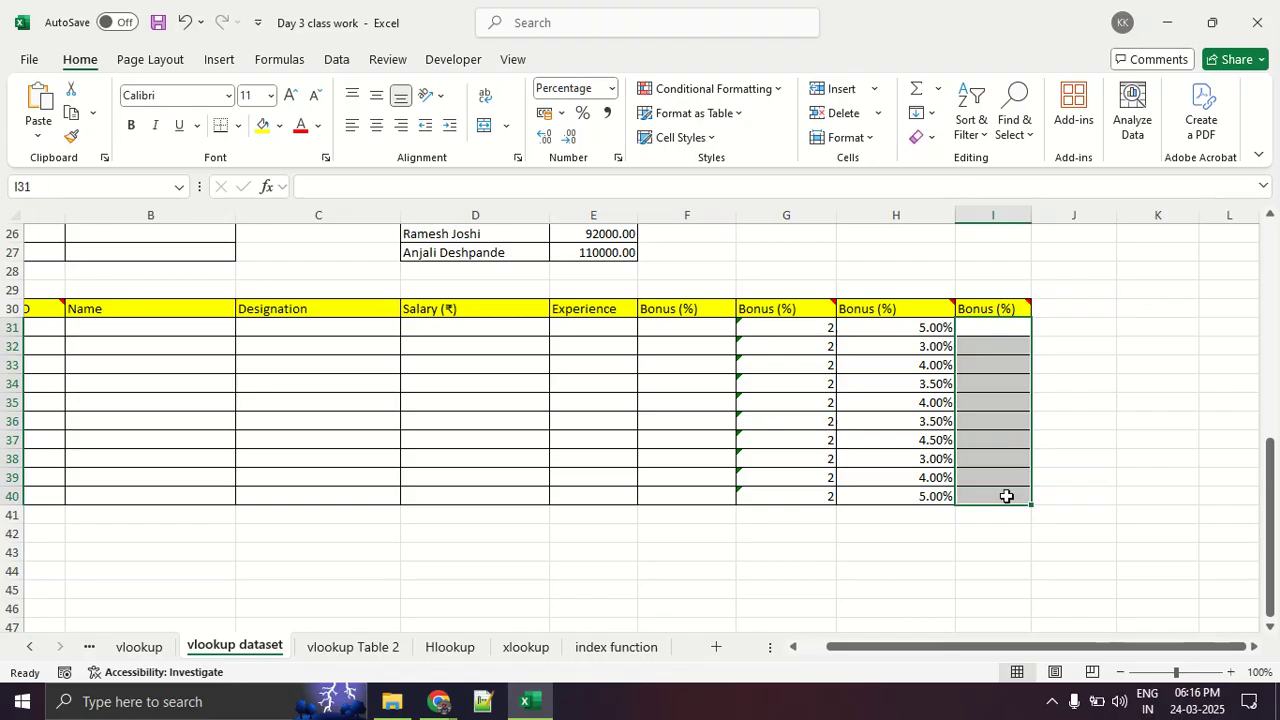
left_click(1095, 441)
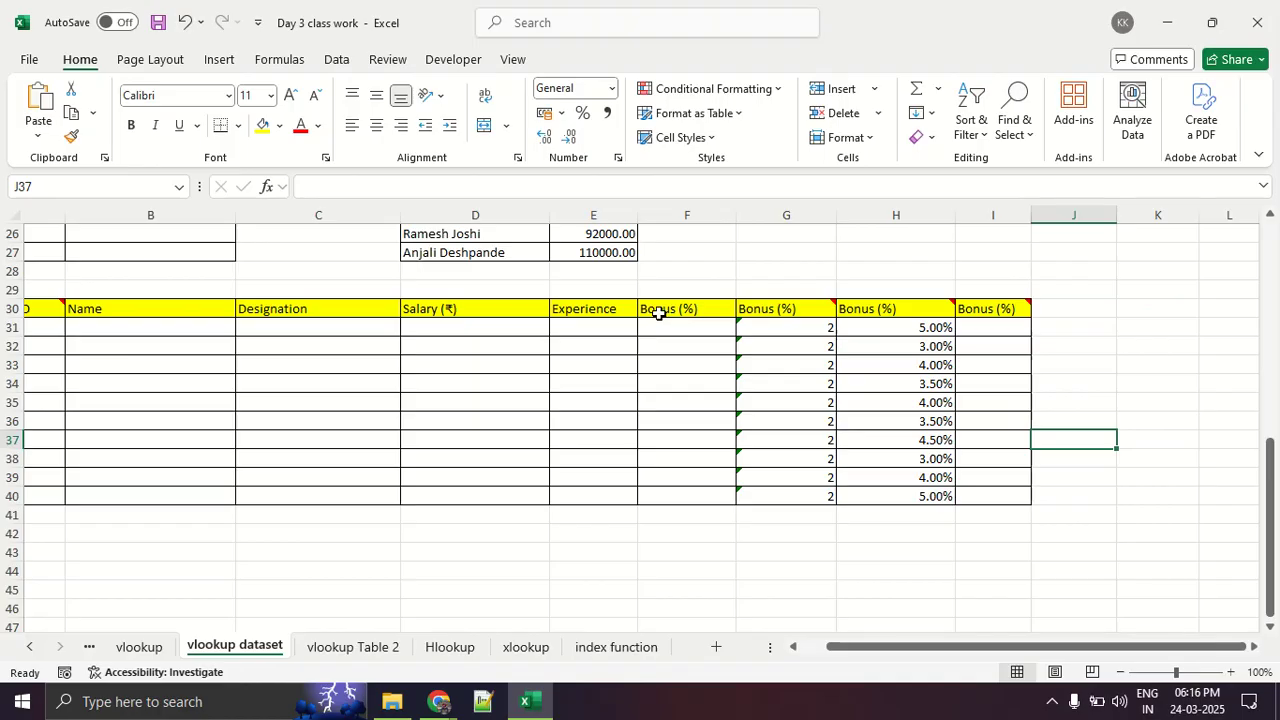
- Start a VLOOKUP in cell E31 and set its Lookup_value to Example 3's employee IDs in A31:A40
left_click(594, 324)
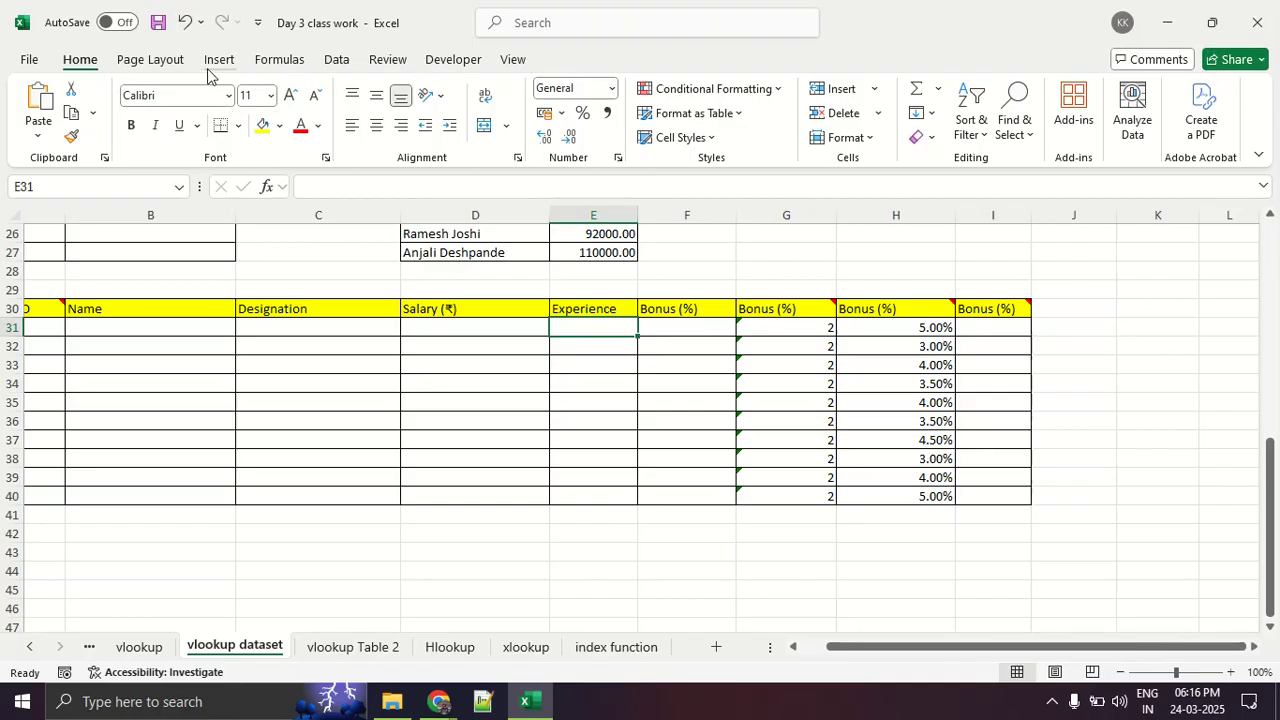
left_click(258, 60)
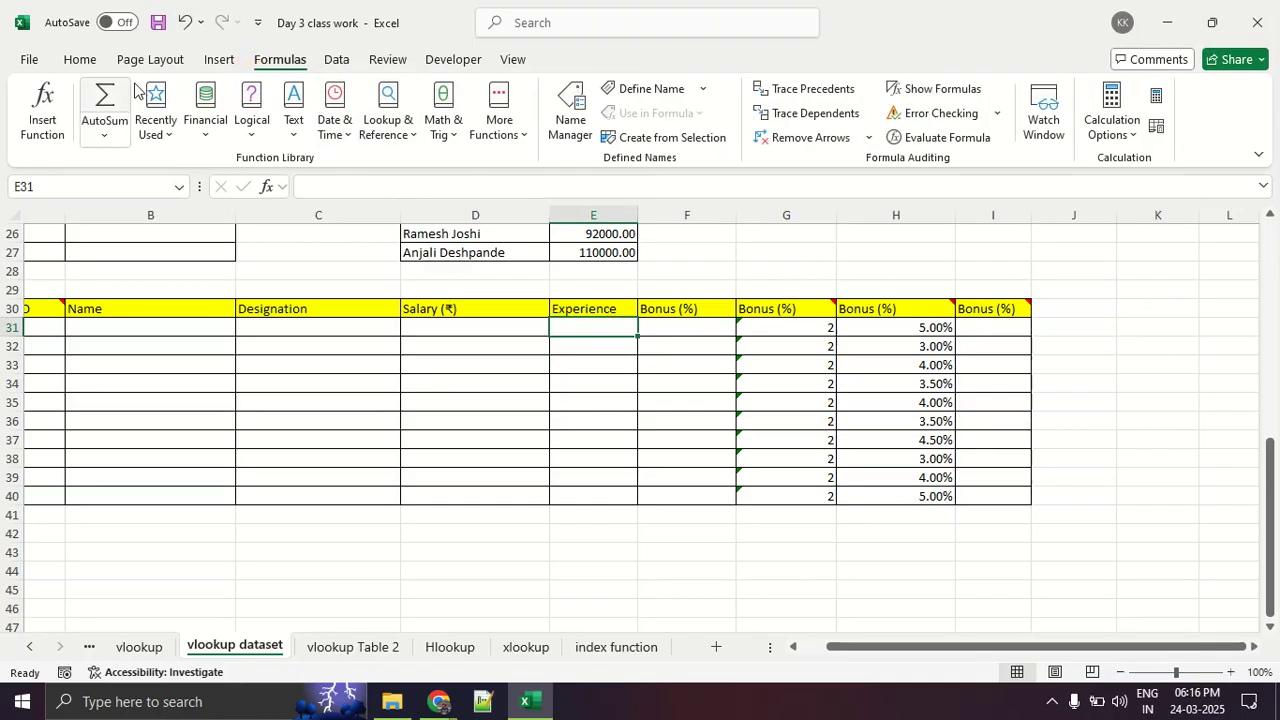
left_click(220, 60)
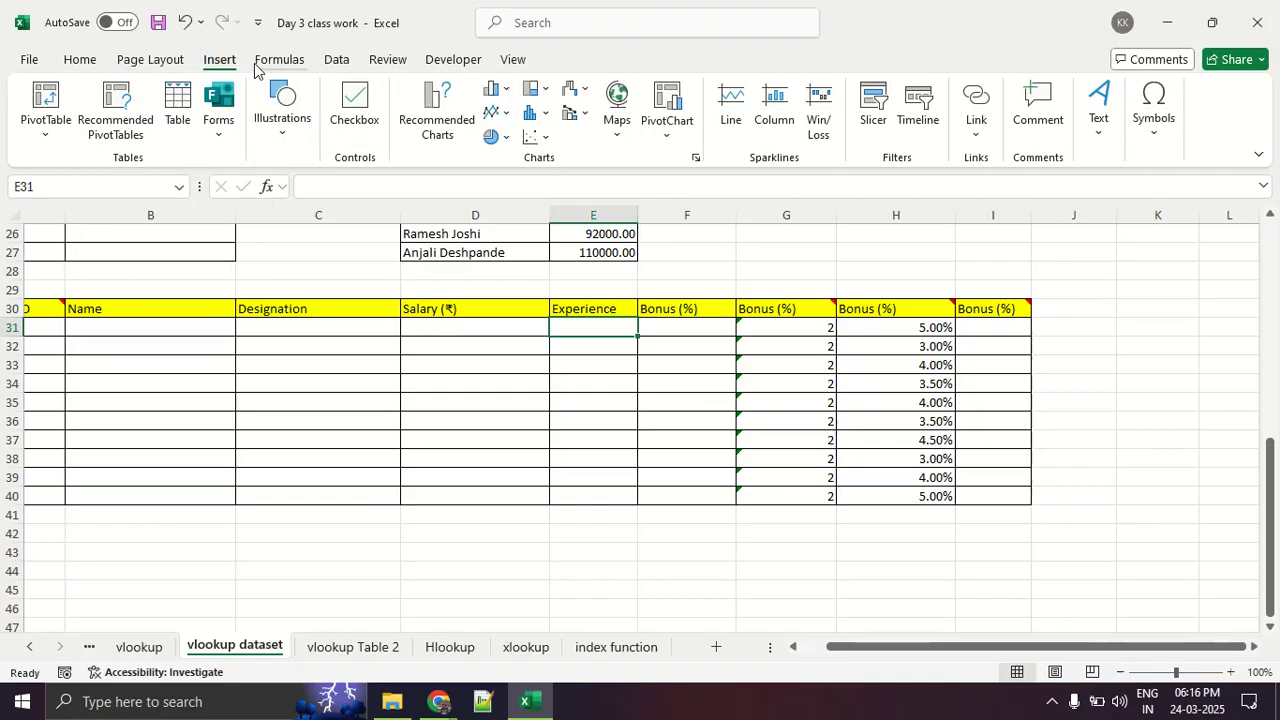
left_click(262, 62)
left_click(50, 108)
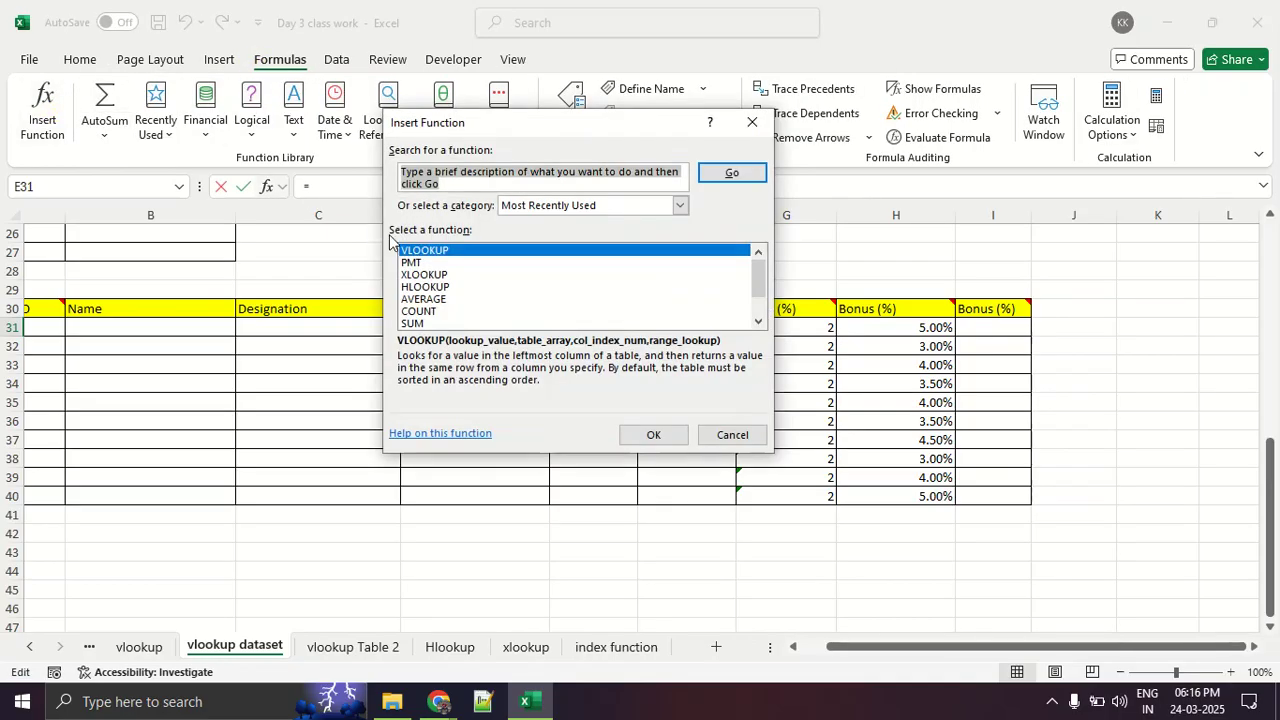
left_click(655, 434)
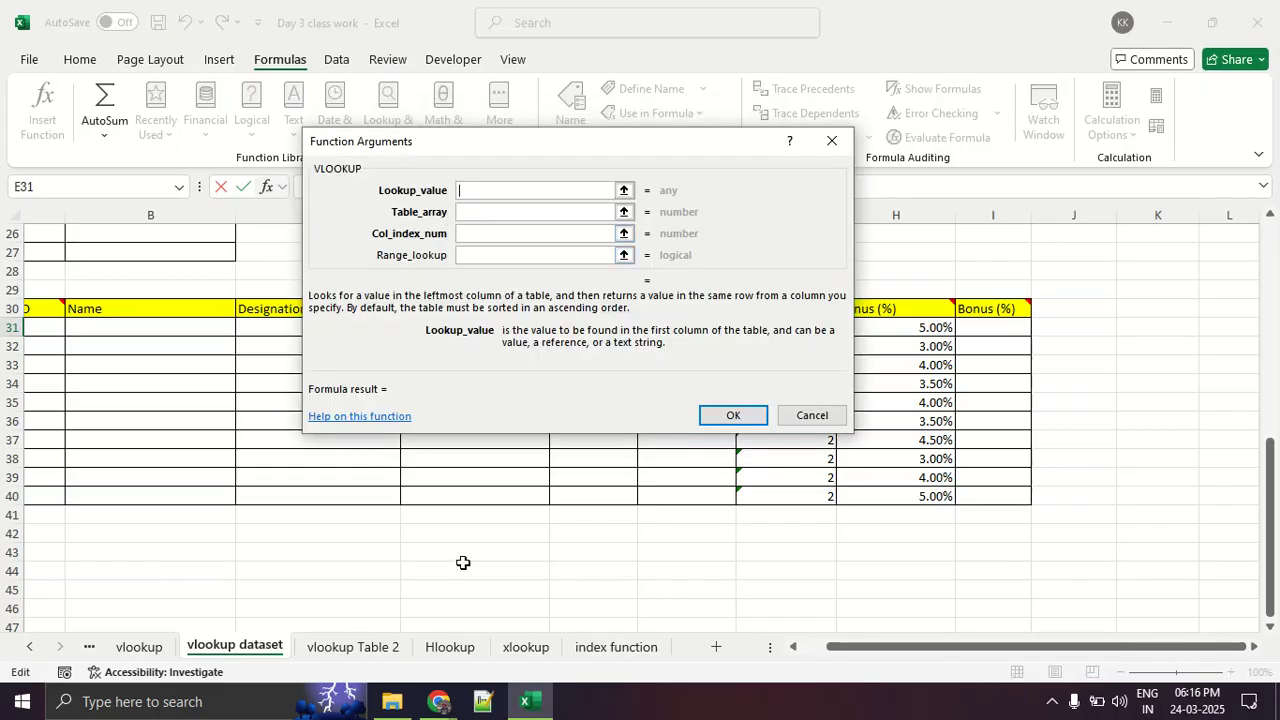
left_click_drag(843, 649, 780, 652)
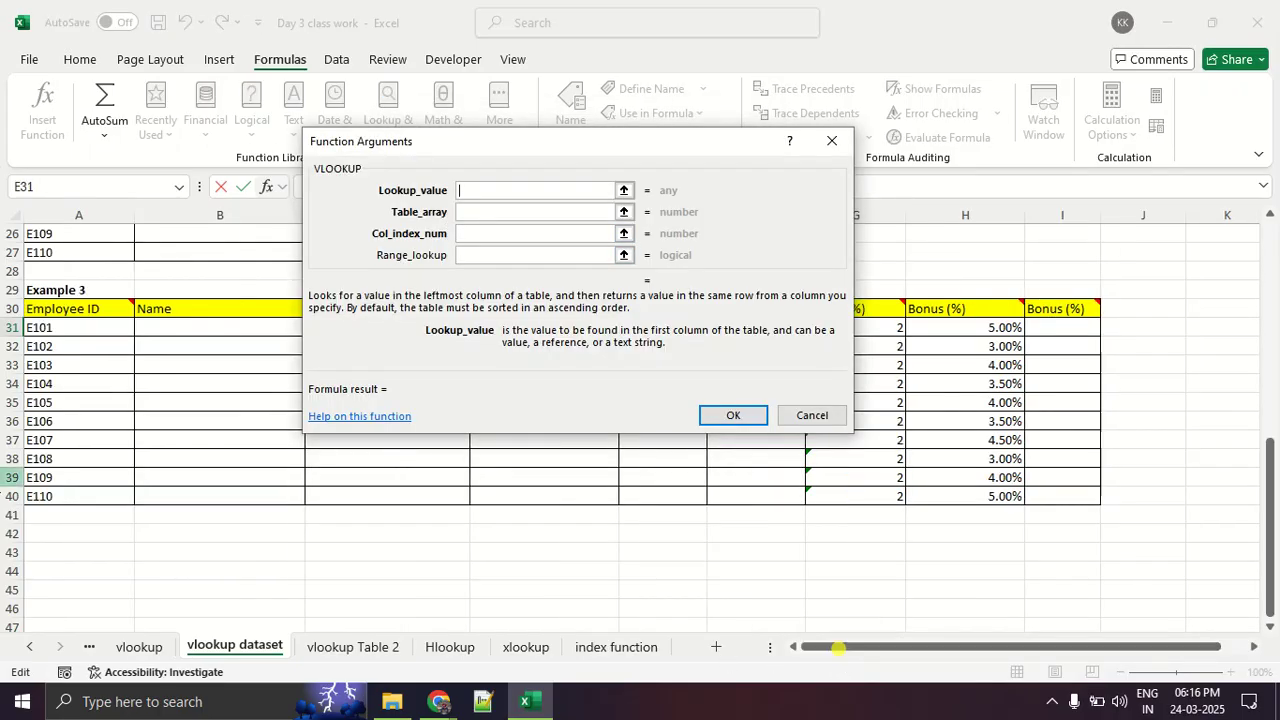
left_click(50, 330)
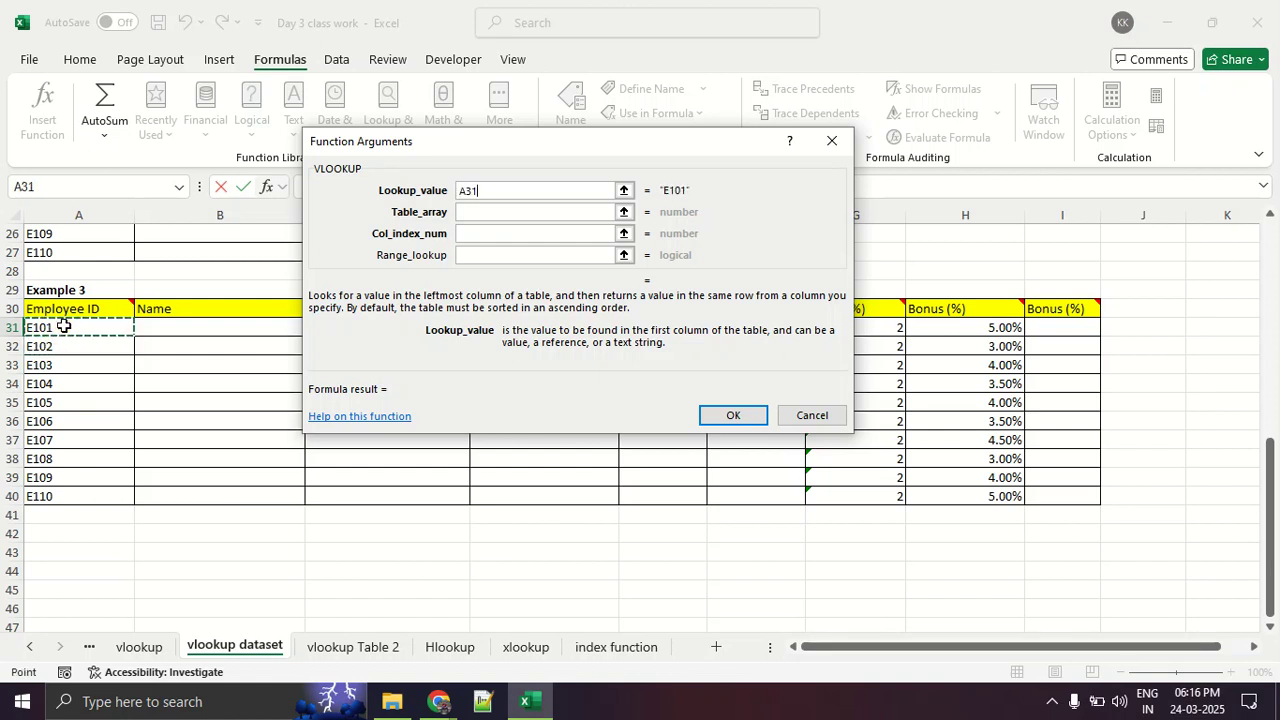
left_click_drag(66, 328, 82, 487)
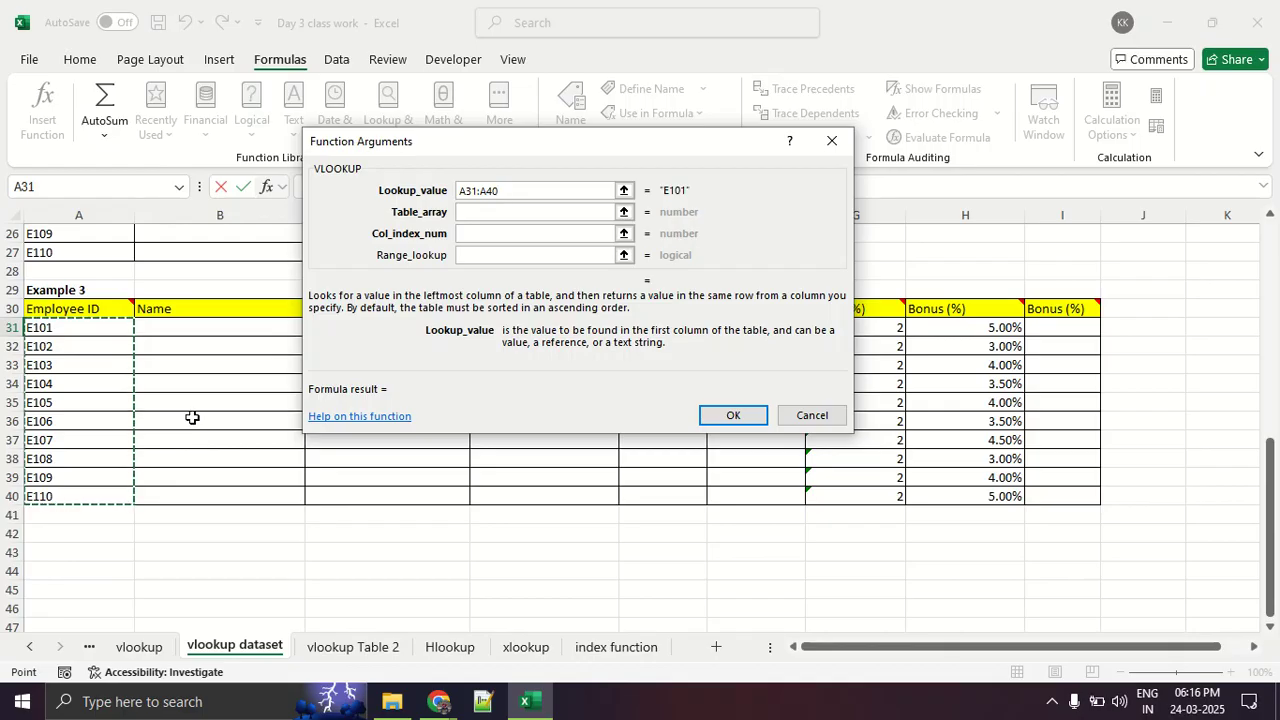
- Clear the Lookup_value argument and cancel the VLOOKUP in cell E31
key("BackSpace")
key("BackSpace")
key("BackSpace")
key("BackSpace")
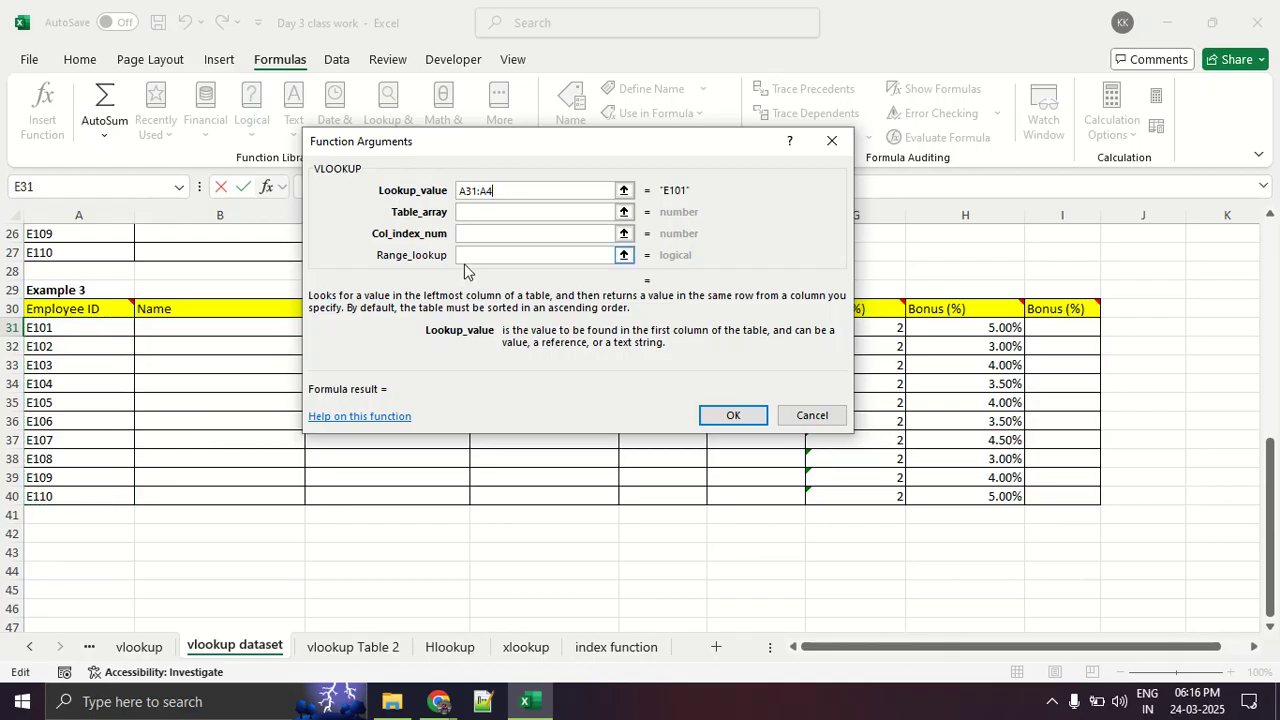
key("BackSpace")
key("BackSpace")
key("BackSpace")
left_click(831, 141)
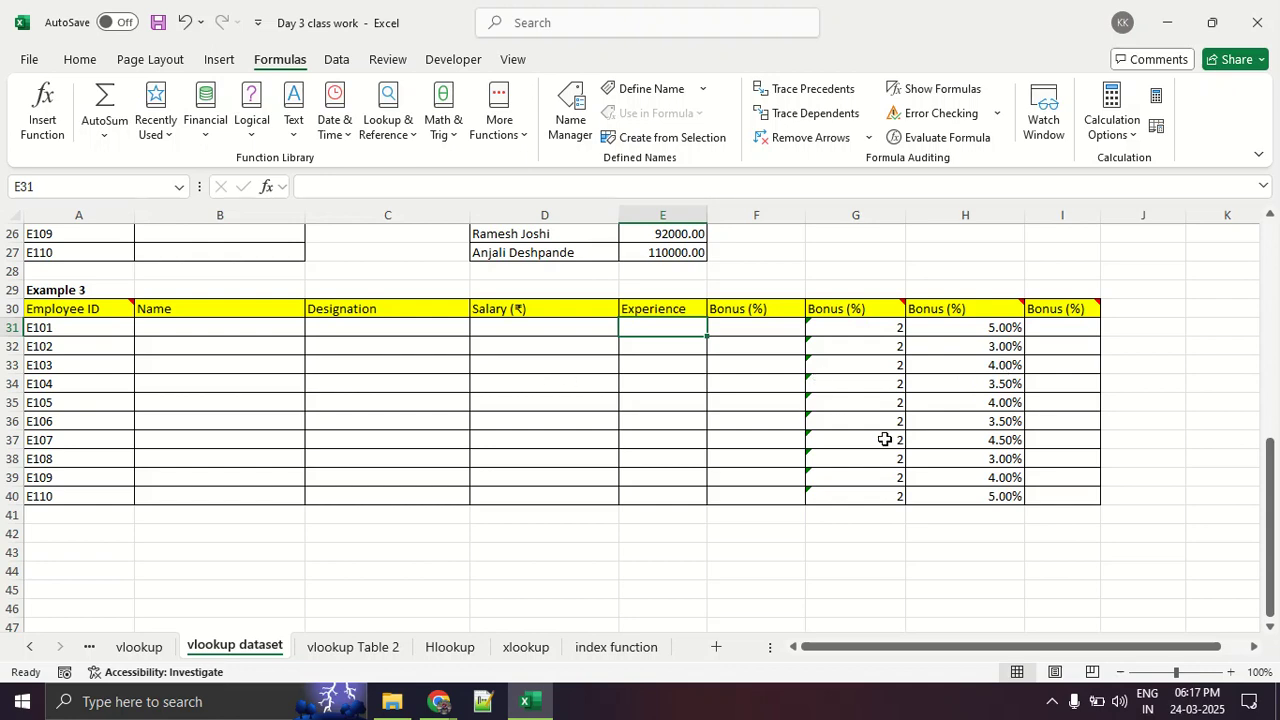
- Compare the horizontal table on the Hlookup sheet with the vertical Table 1 data on the vlookup dataset sheet
left_click(448, 650)
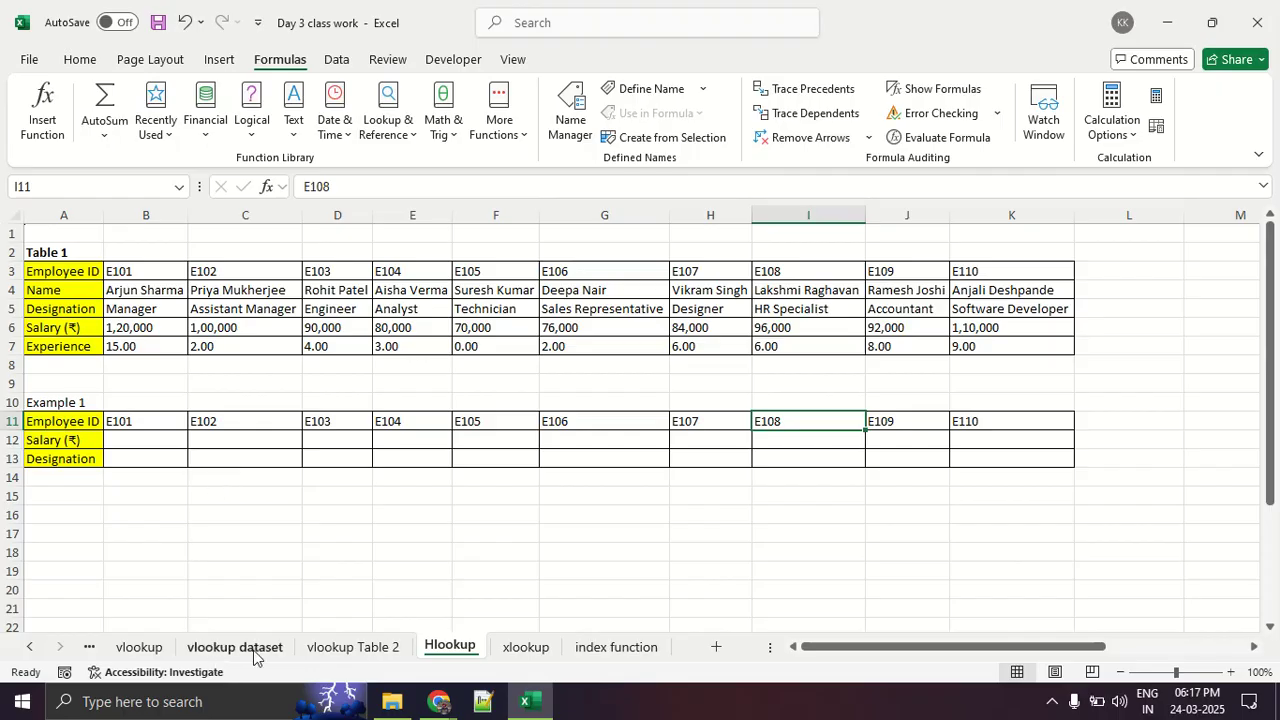
left_click(326, 648)
left_click(278, 647)
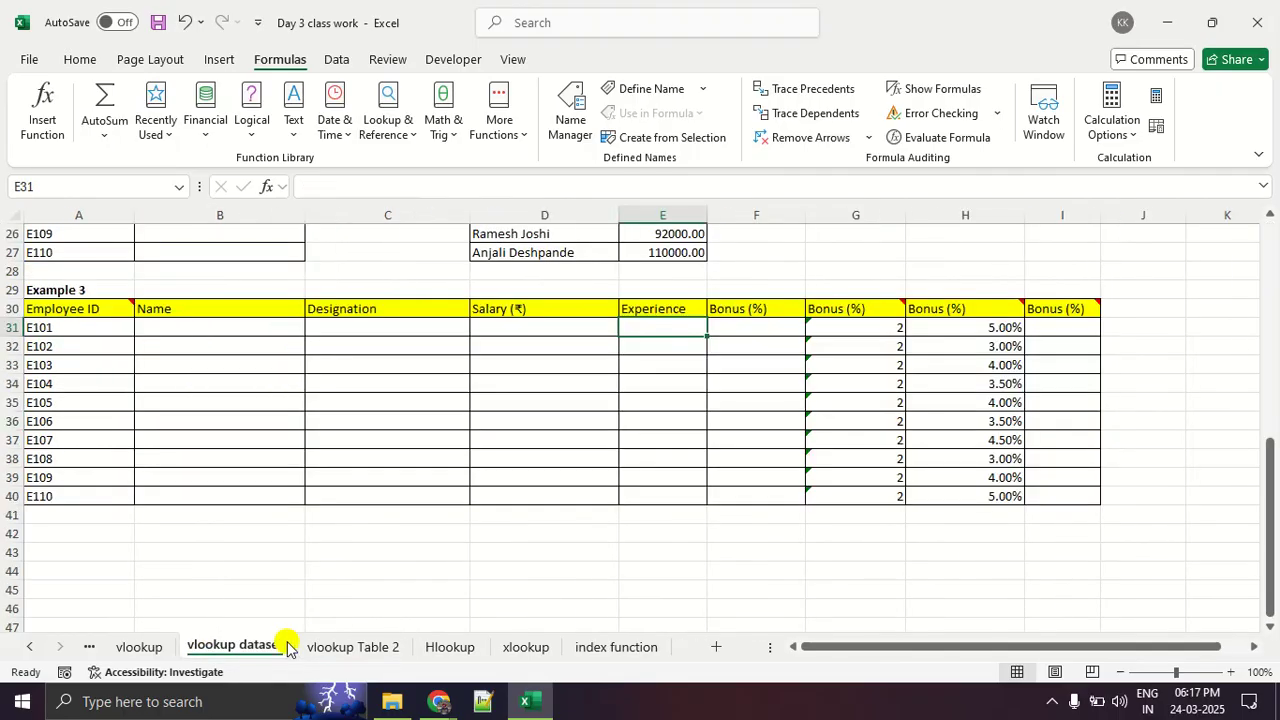
scroll(249, 474, "up", 8)
mouse_move(94, 271)
left_mouse_down()
mouse_move(434, 423)
mouse_move(506, 416)
mouse_move(513, 430)
left_mouse_up()
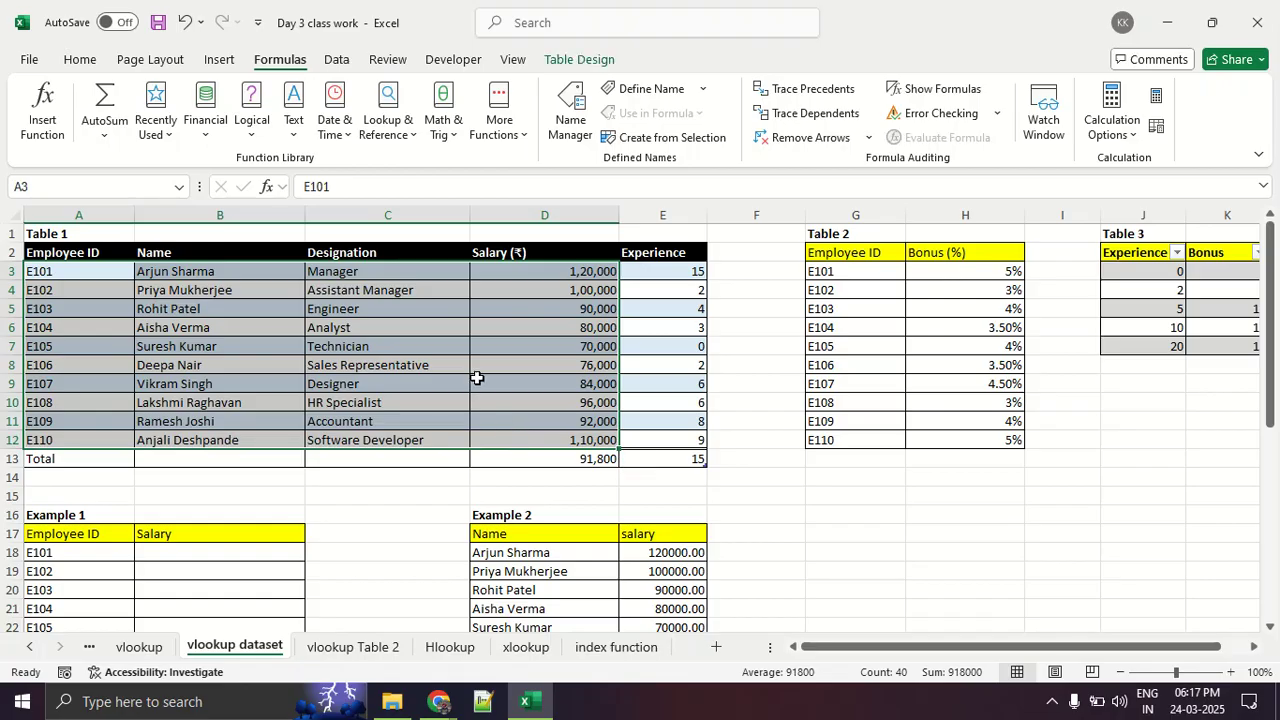
left_click(911, 511)
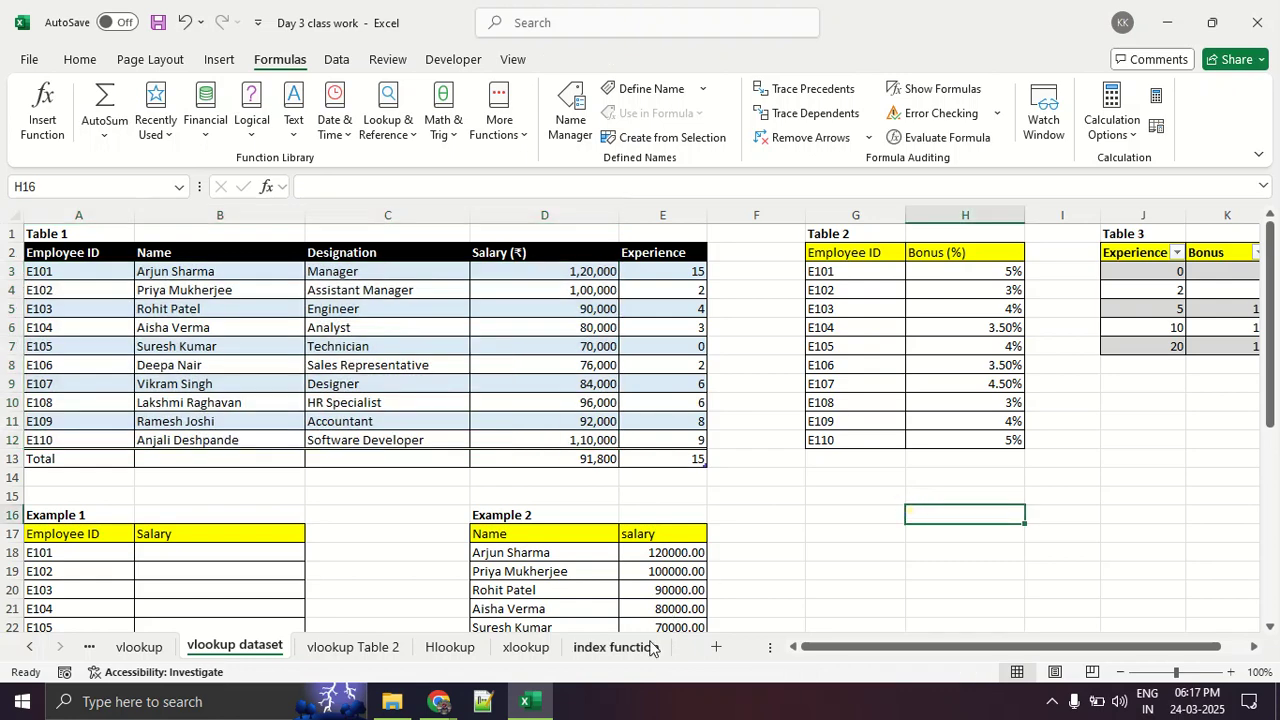
- Examine the INDEX formula in B16 and the MATCH formula in C16 on the index function sheet
left_click(648, 647)
left_click(152, 530)
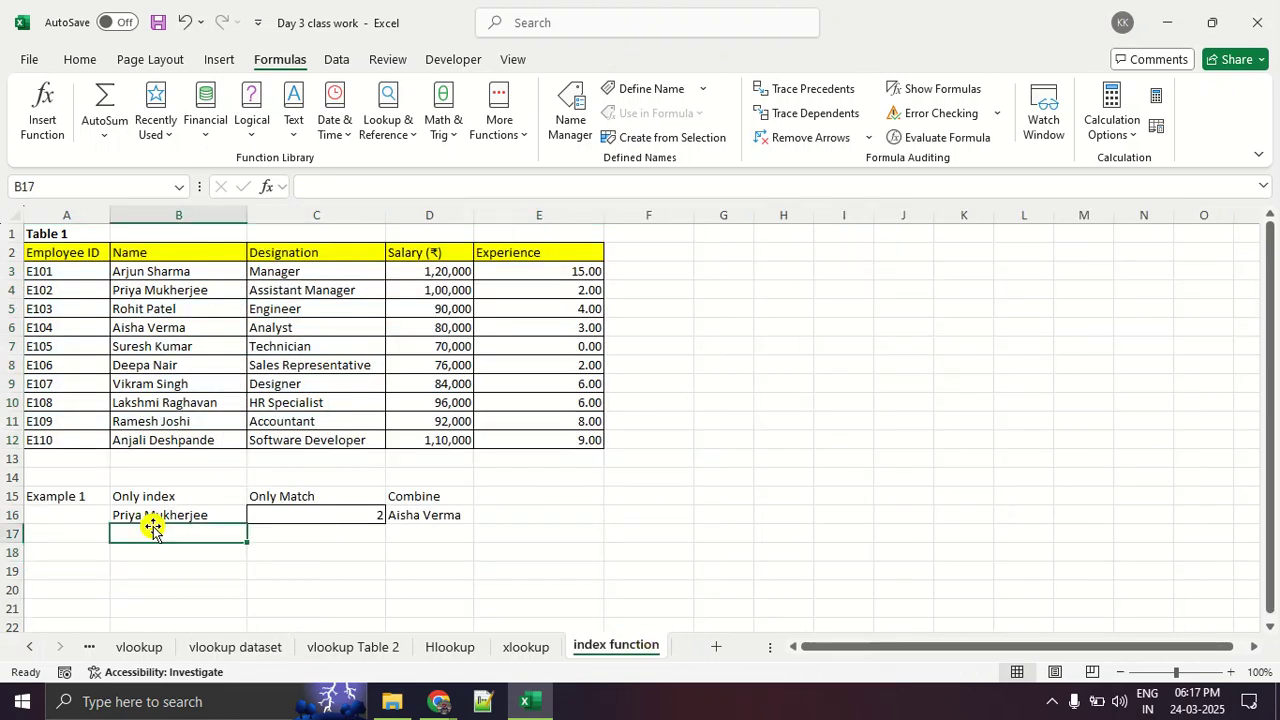
left_click(170, 516)
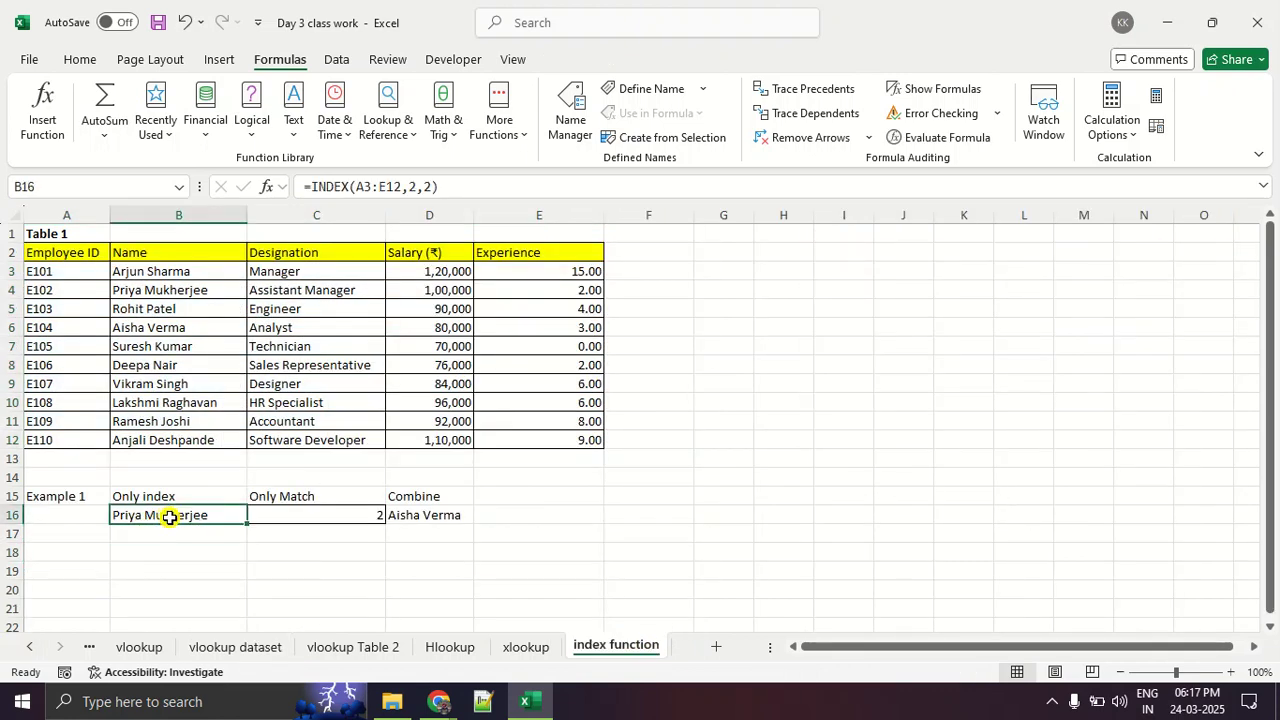
left_click(340, 187)
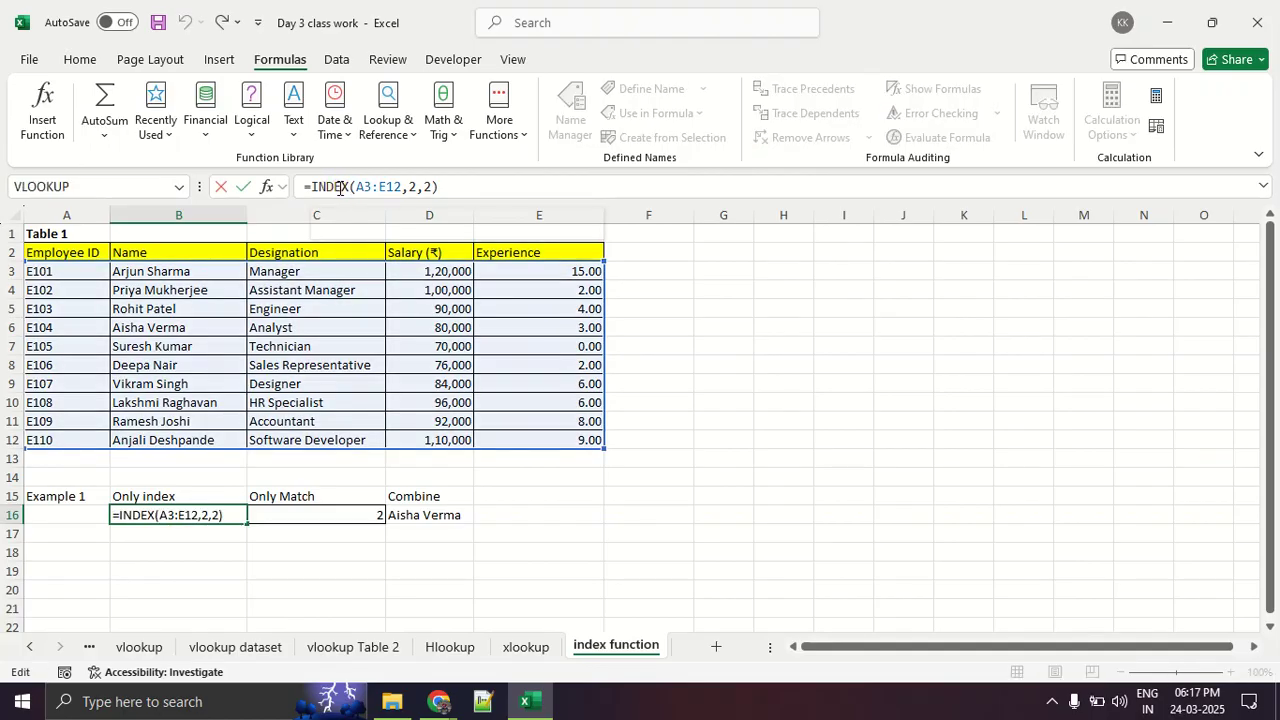
left_click(369, 187)
left_click(394, 187)
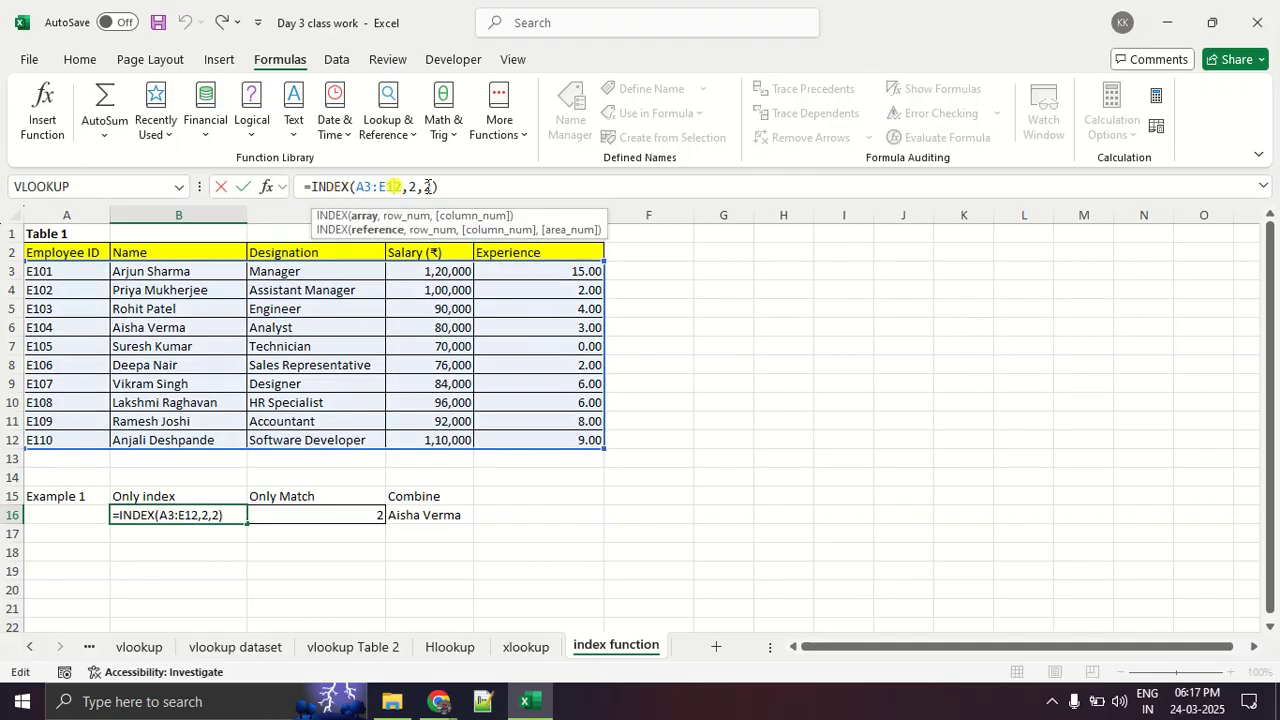
key("Escape")
left_click(360, 513)
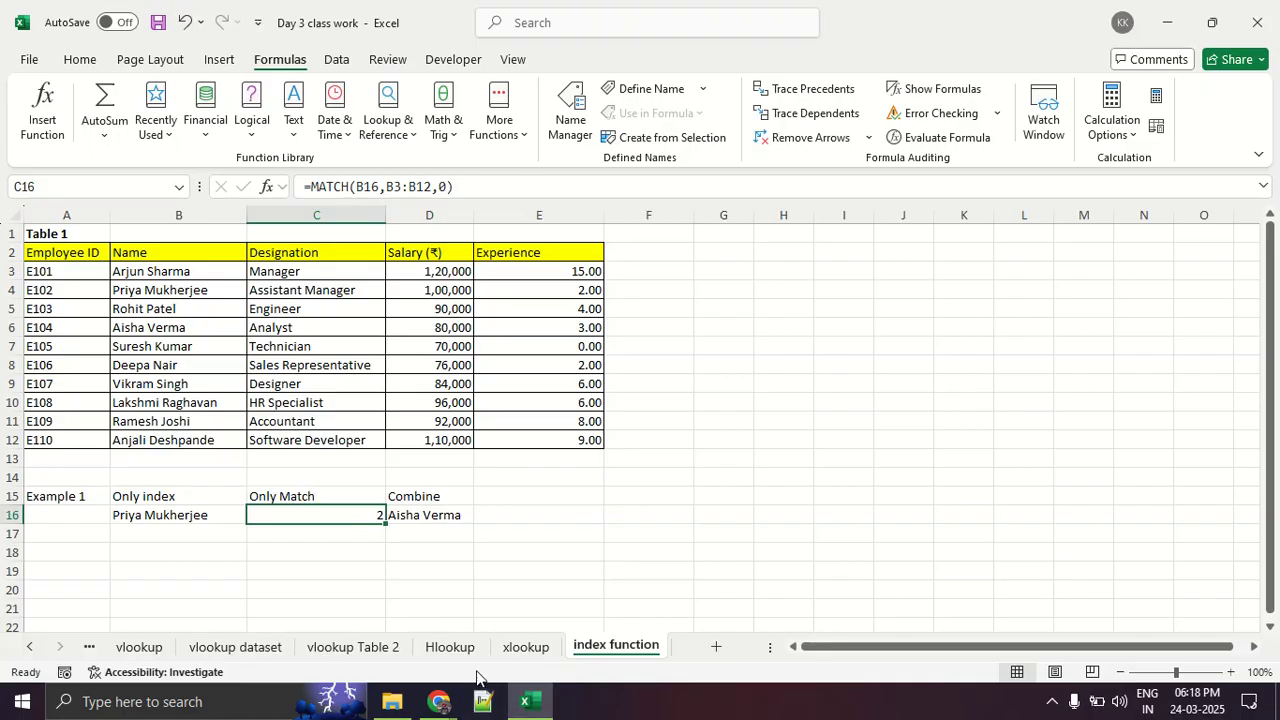
- Start a VLOOKUP in cell I11 of the Hlookup sheet and enter index as its Col_index_num
left_click(450, 647)
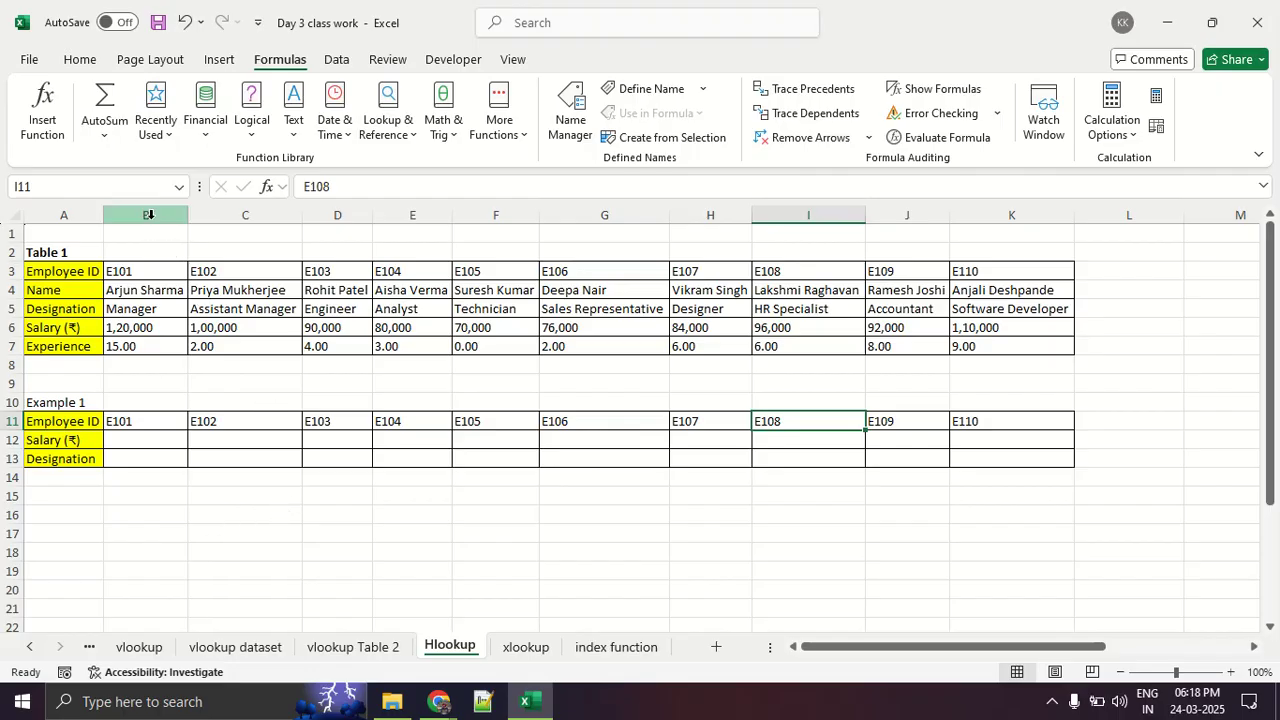
left_click(49, 135)
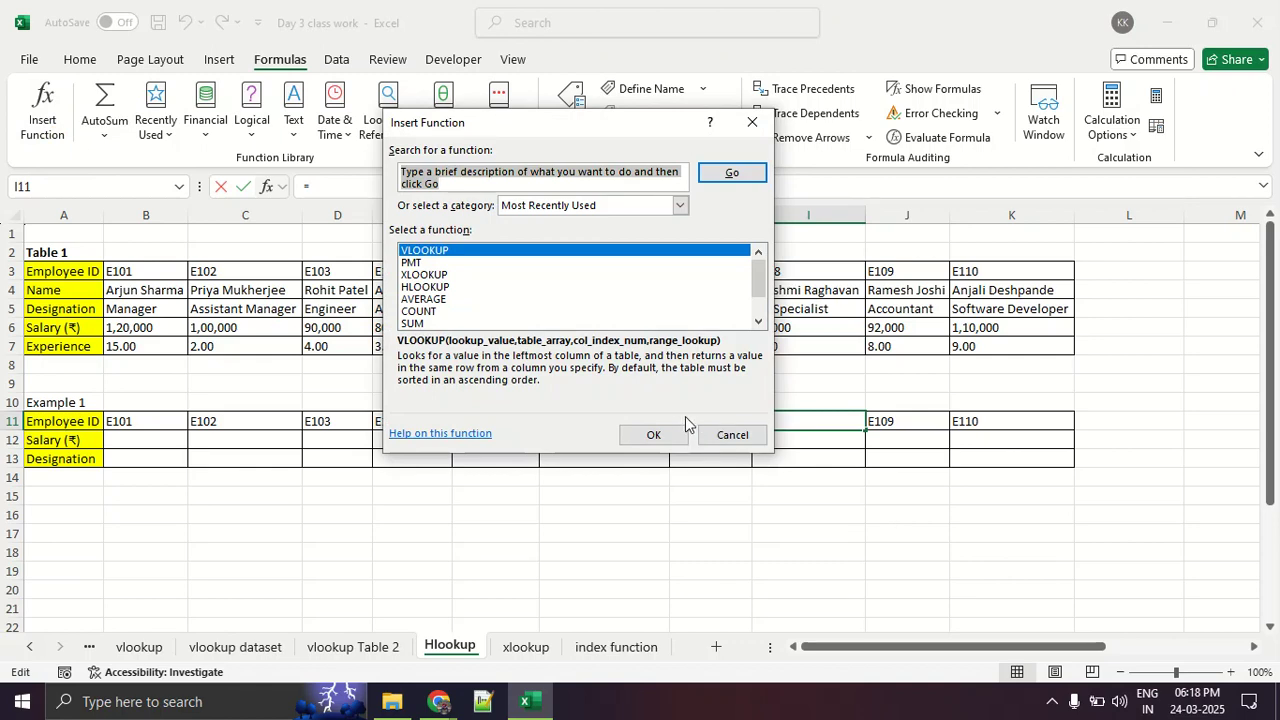
left_click(660, 438)
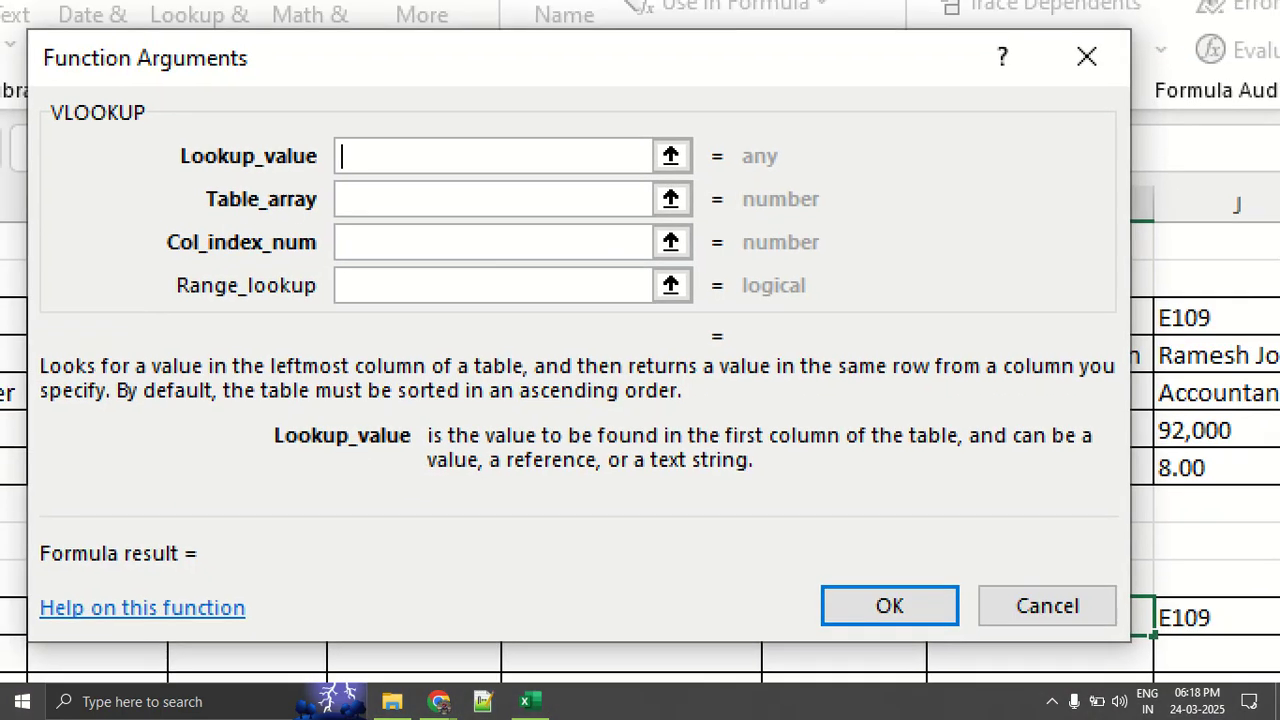
left_click(531, 236)
mouse_move(527, 242)
left_mouse_down()
mouse_move(457, 235)
mouse_move(533, 275)
mouse_move(446, 234)
left_mouse_up()
left_click(462, 243)
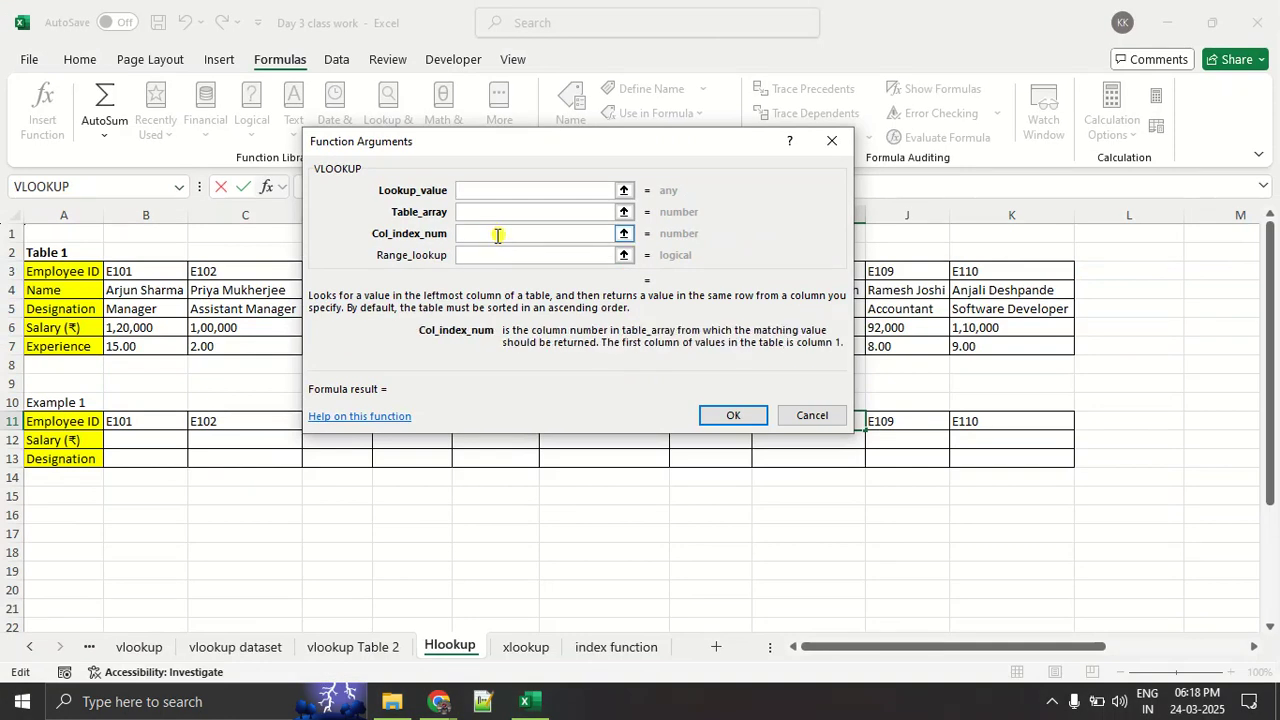
type("index")
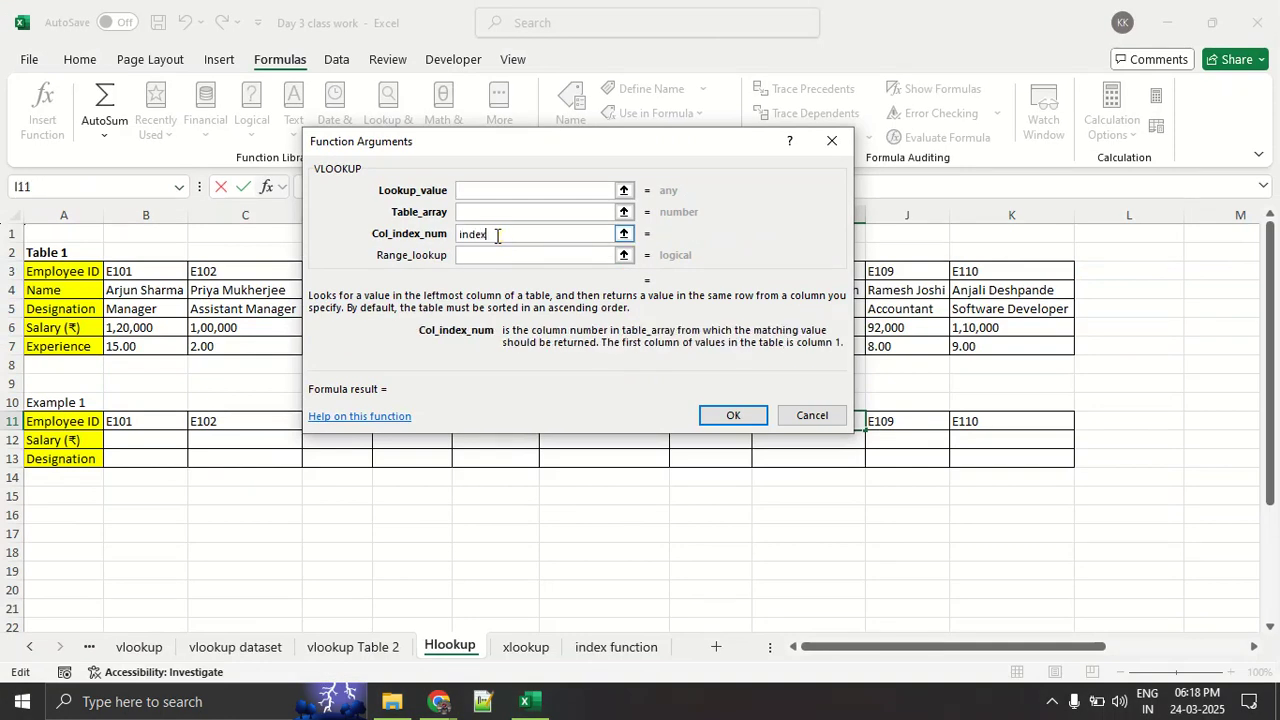
- Clear the trial entries from the Col_index_num and Table_array arguments and cancel the VLOOKUP in cell I11
key("BackSpace")
key("BackSpace")
key("BackSpace")
type("=")
key("BackSpace")
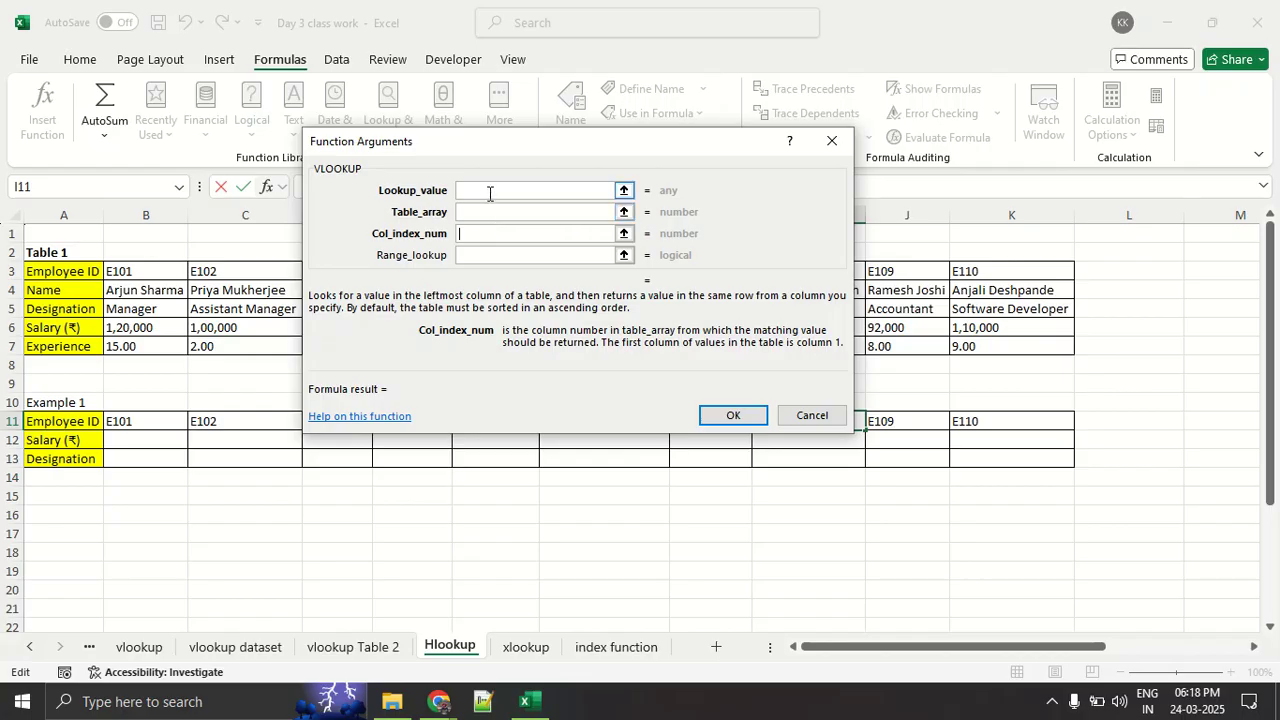
left_click(490, 210)
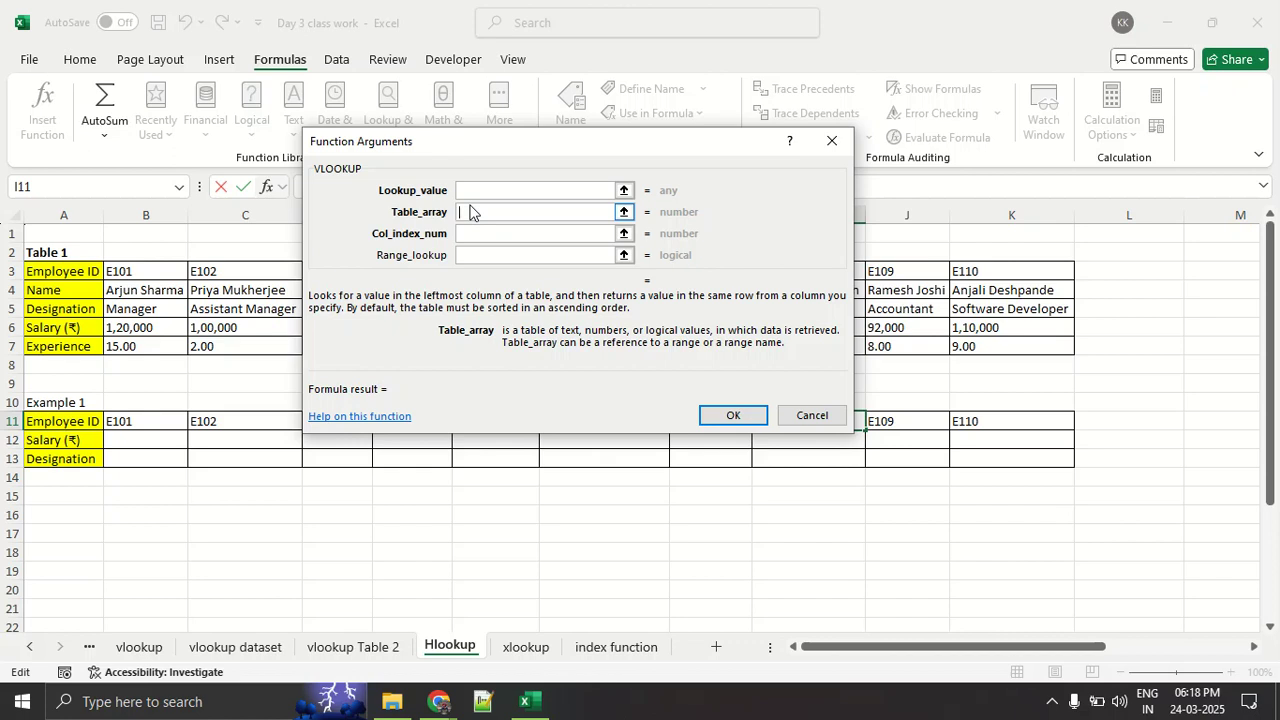
type("=")
key("BackSpace")
left_click(477, 191)
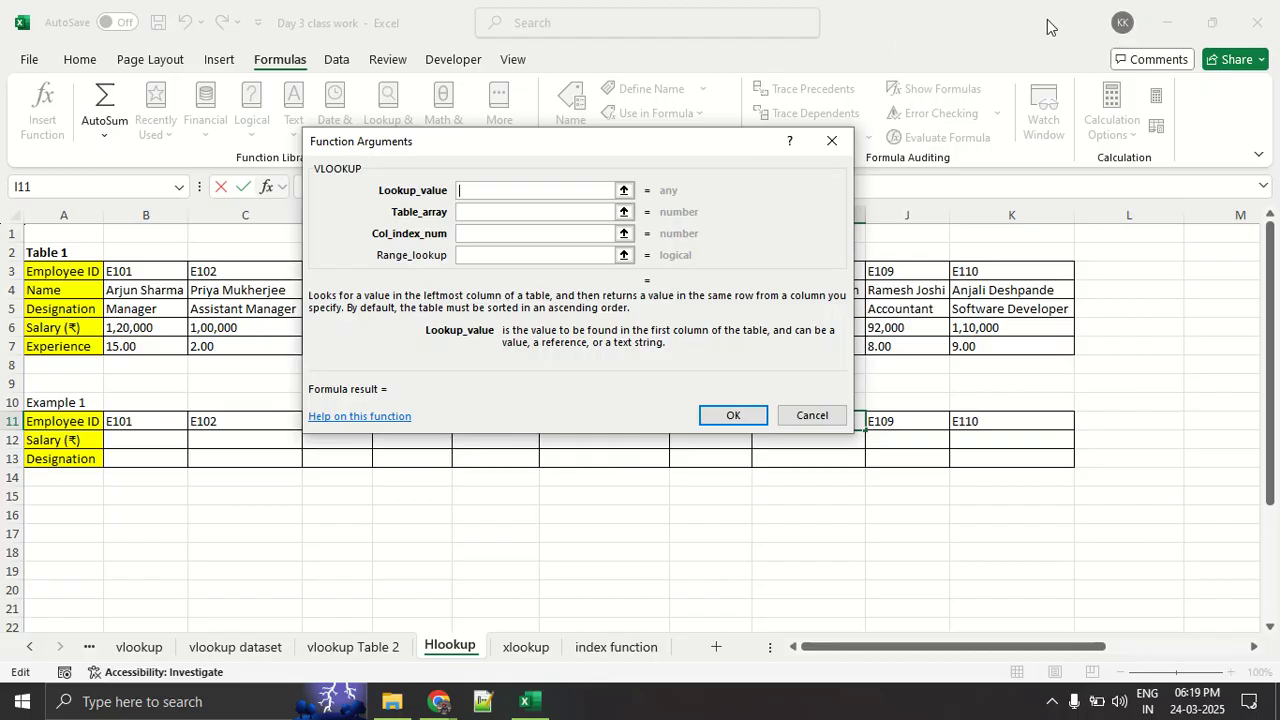
left_click(833, 145)
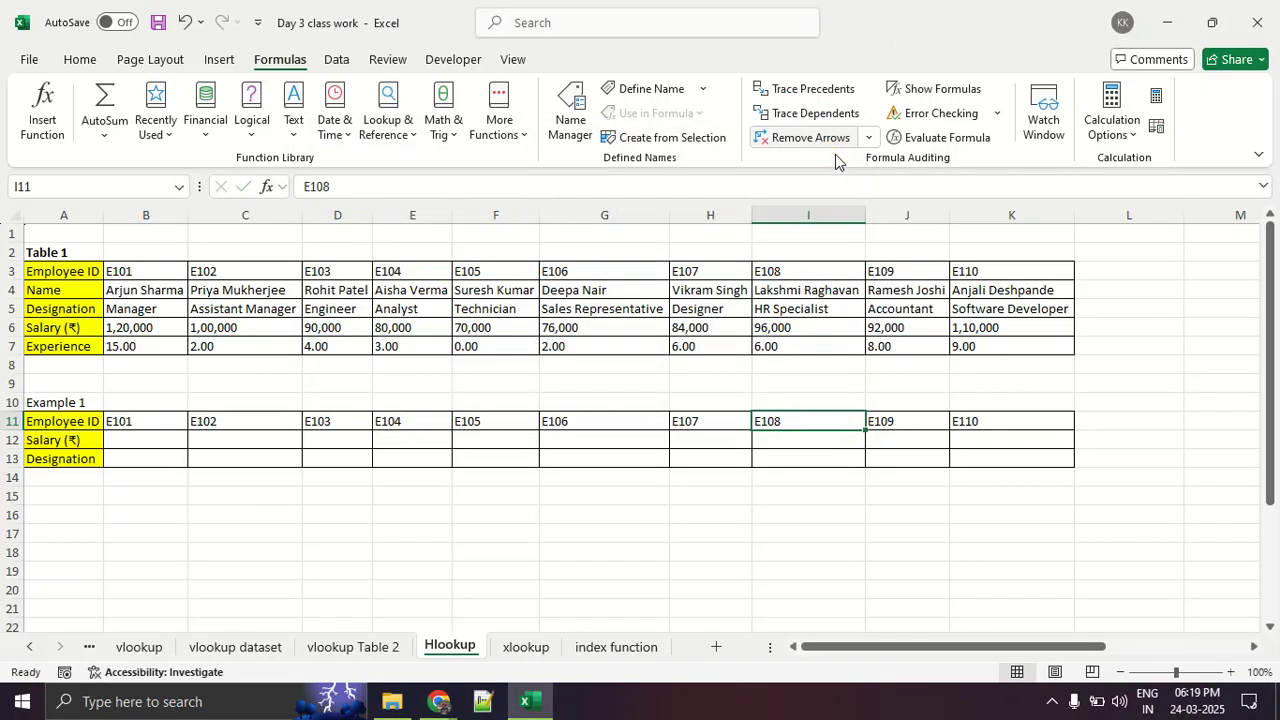
- Switch to the Google Meet call and look through the list of participants
left_click(867, 514)
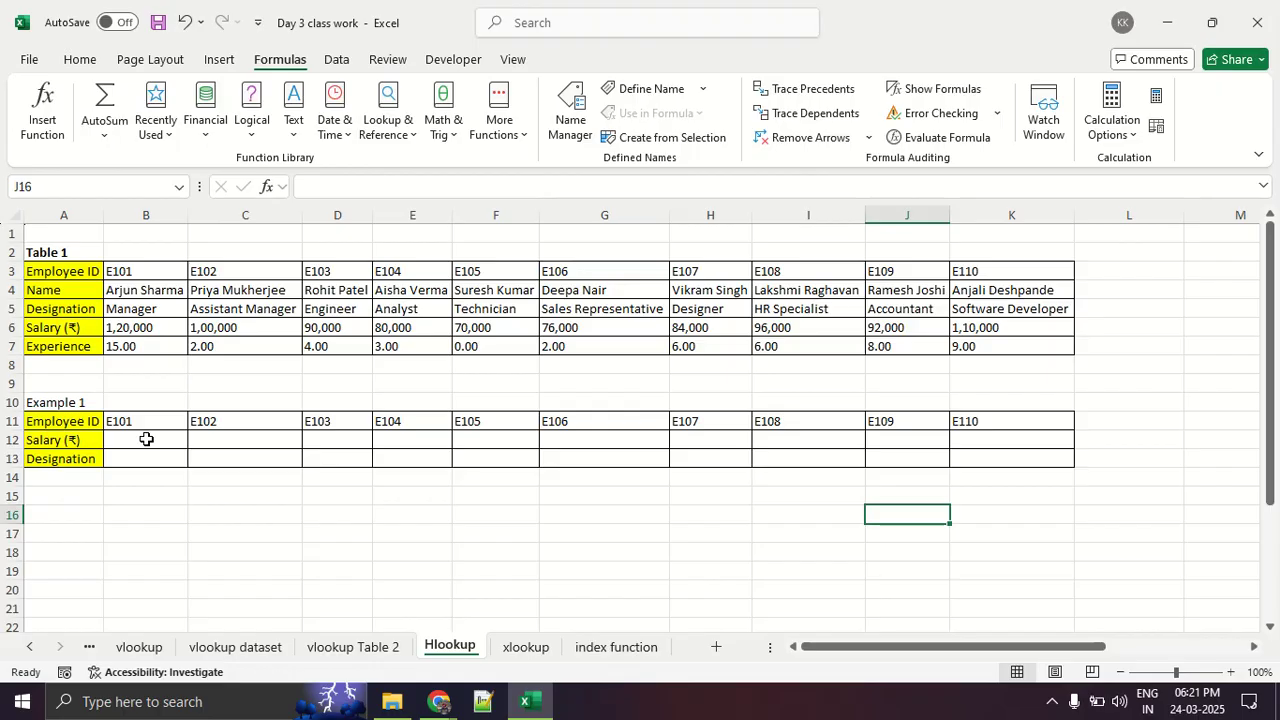
key("alt+Tab")
key("alt+Tab")
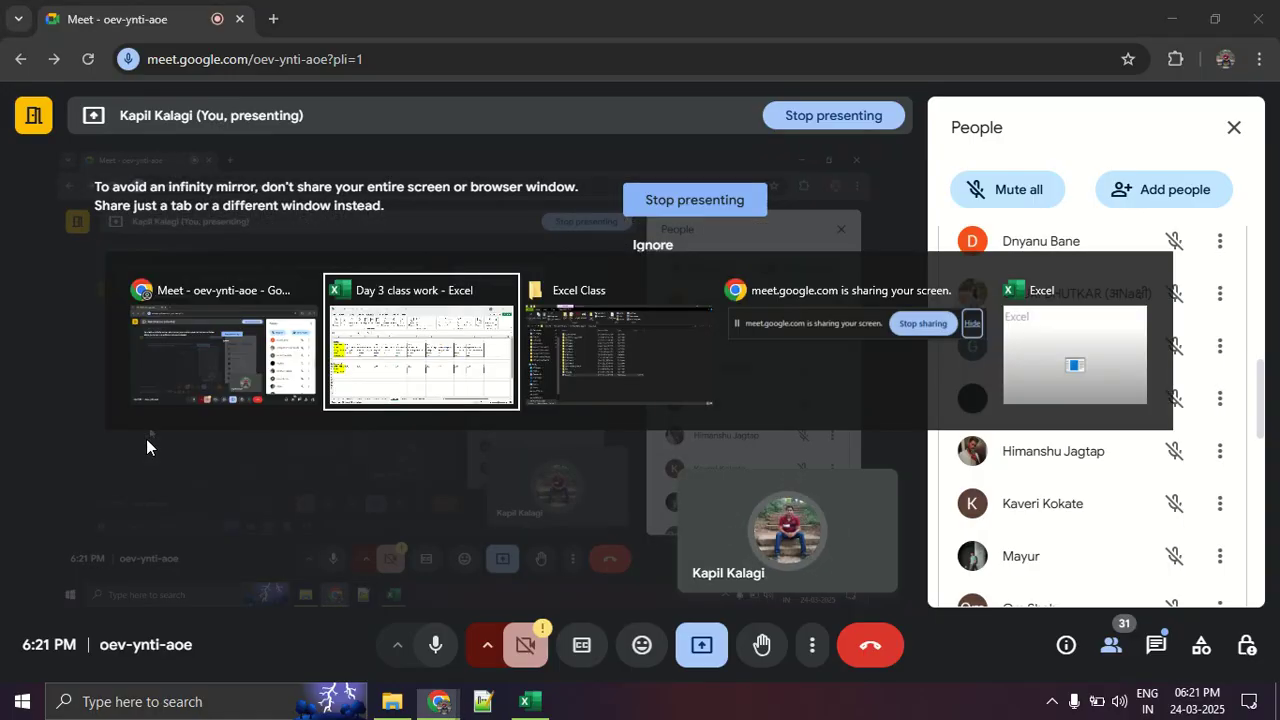
key("alt+Tab")
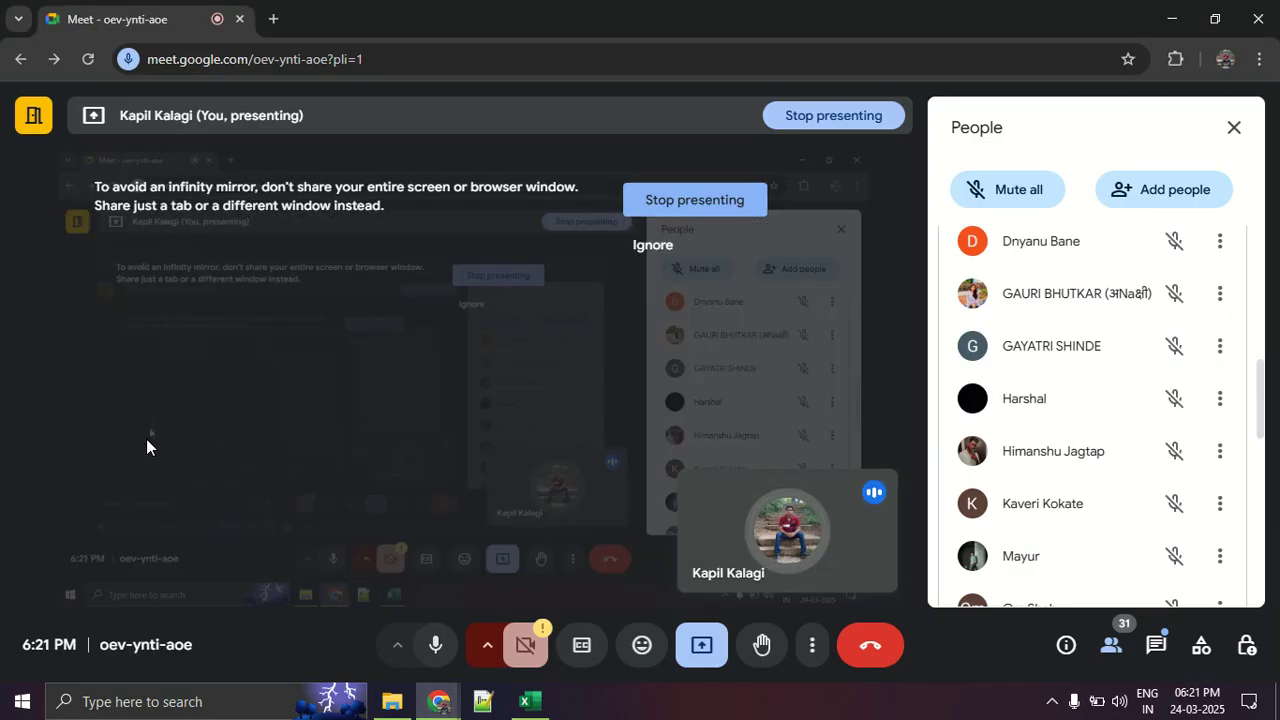
key("alt+Tab")
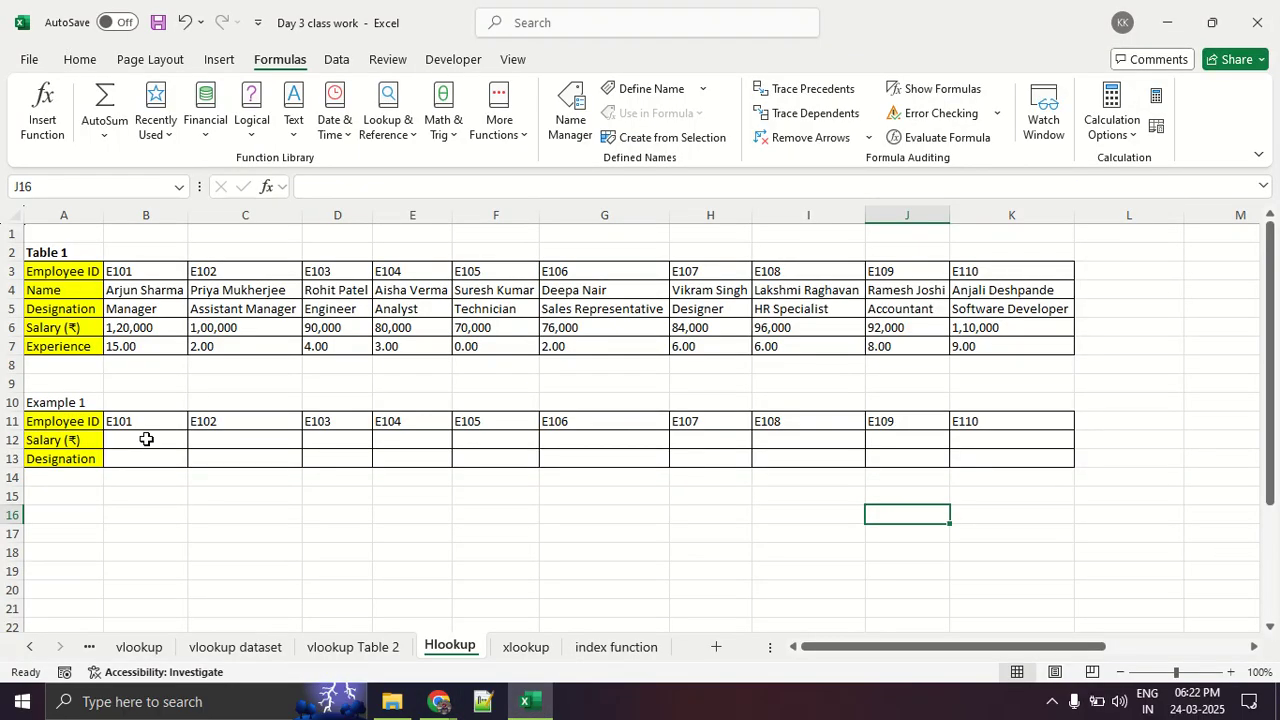
key("alt+Tab")
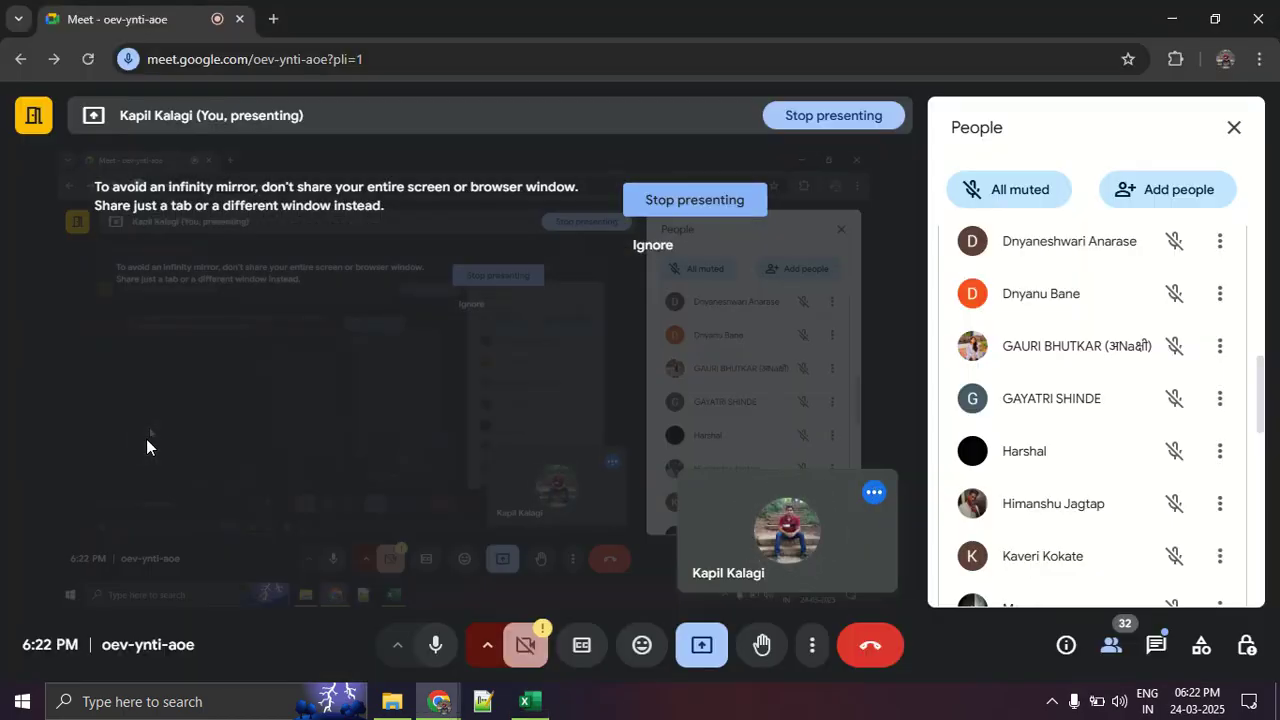
scroll(1168, 485, "down", 10)
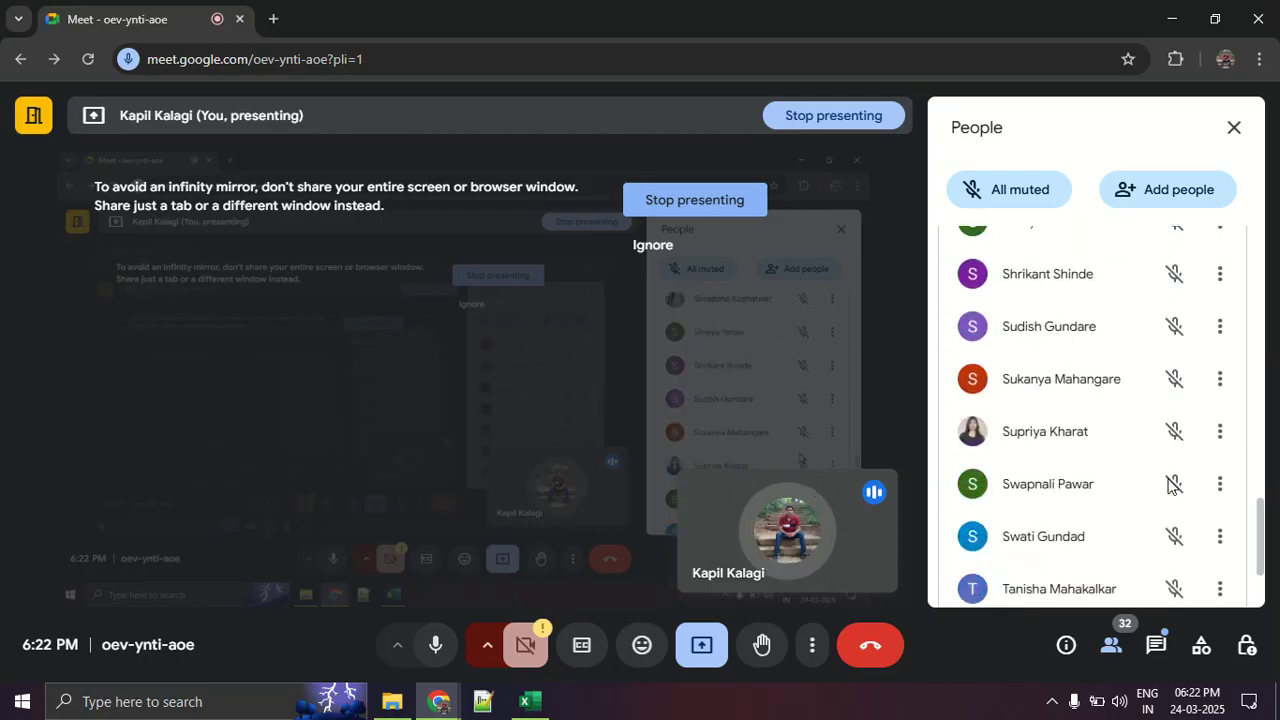
scroll(1168, 485, "up", 10)
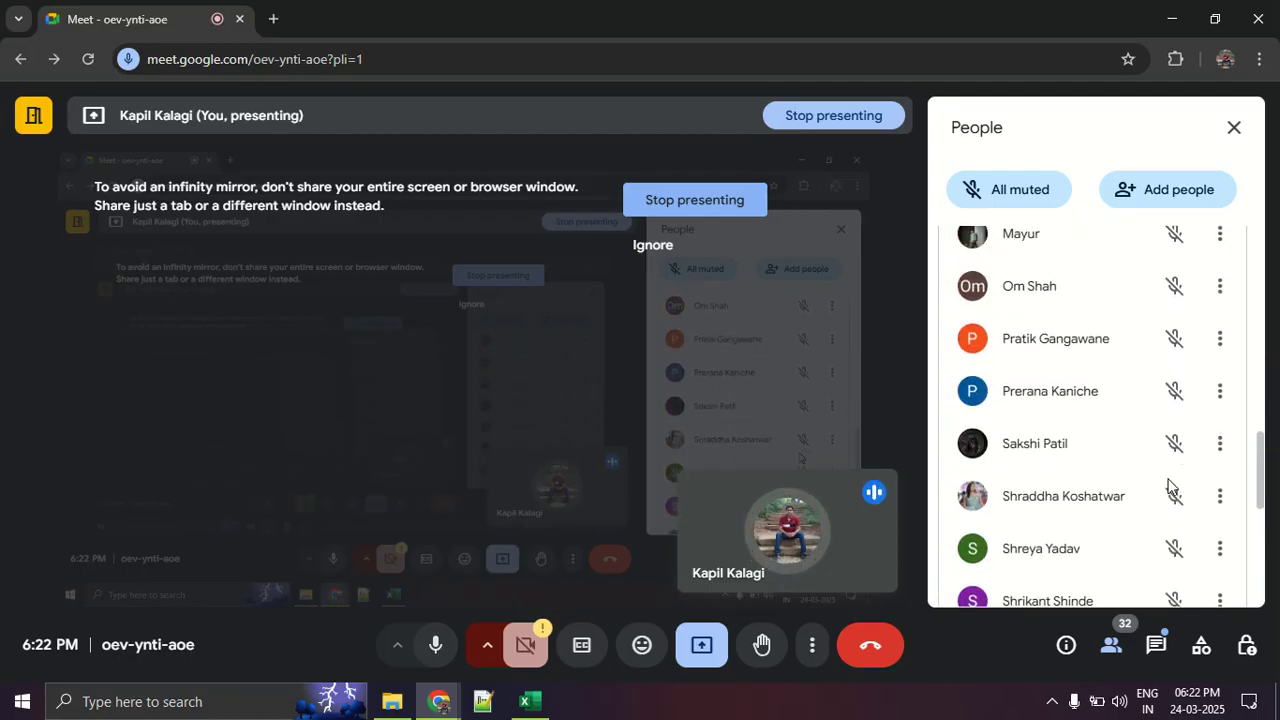
scroll(1167, 485, "up", 5)
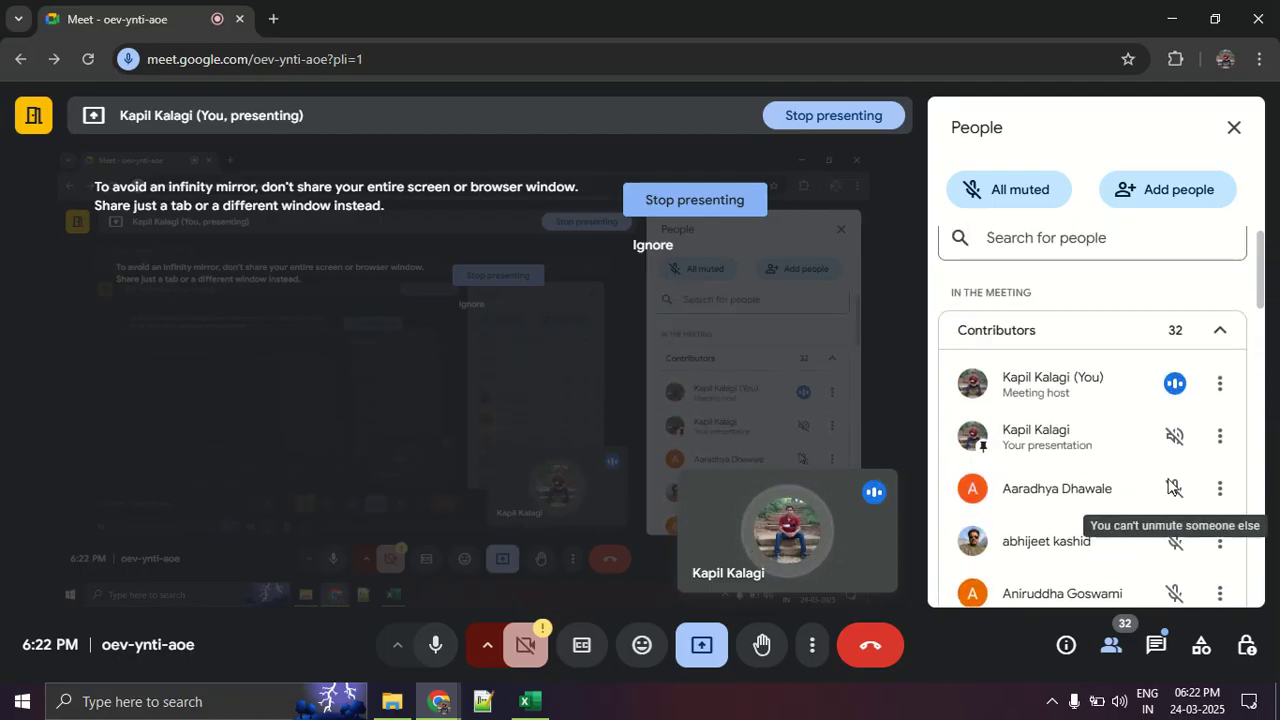
scroll(1168, 485, "down", 3)
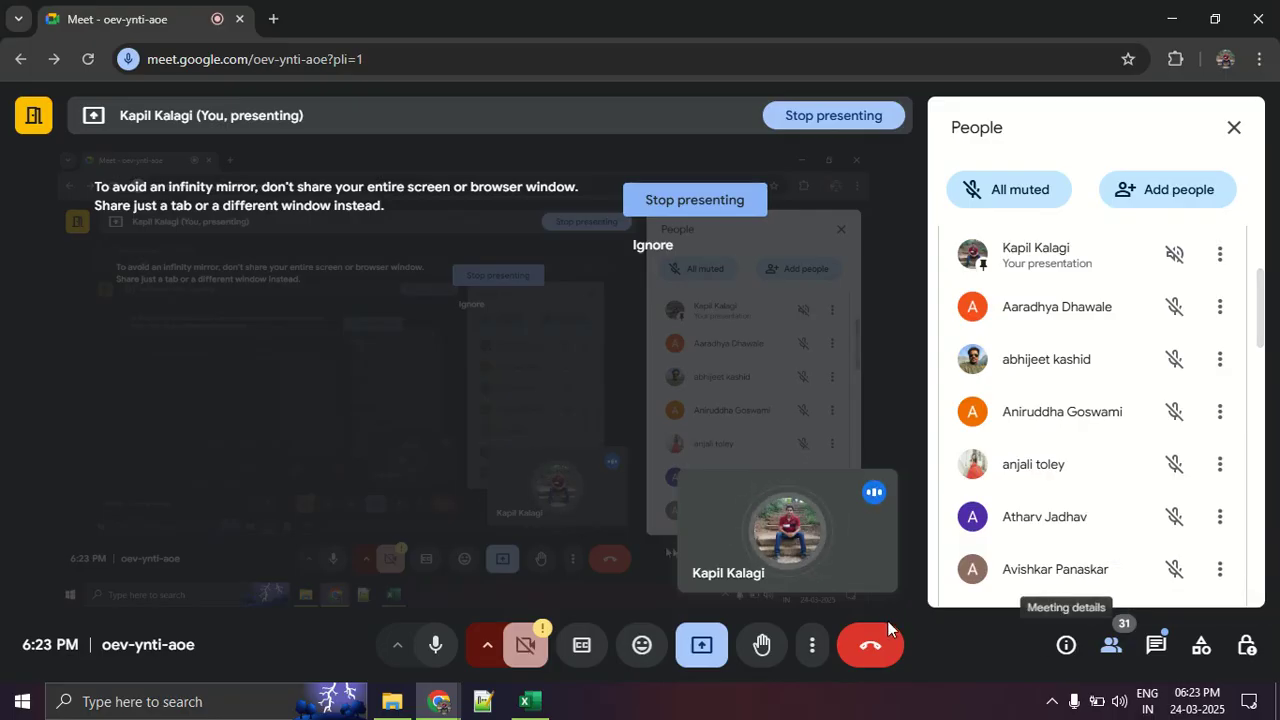
- Show the Meet call in full screen and review the participants list down to its end
left_click(812, 641)
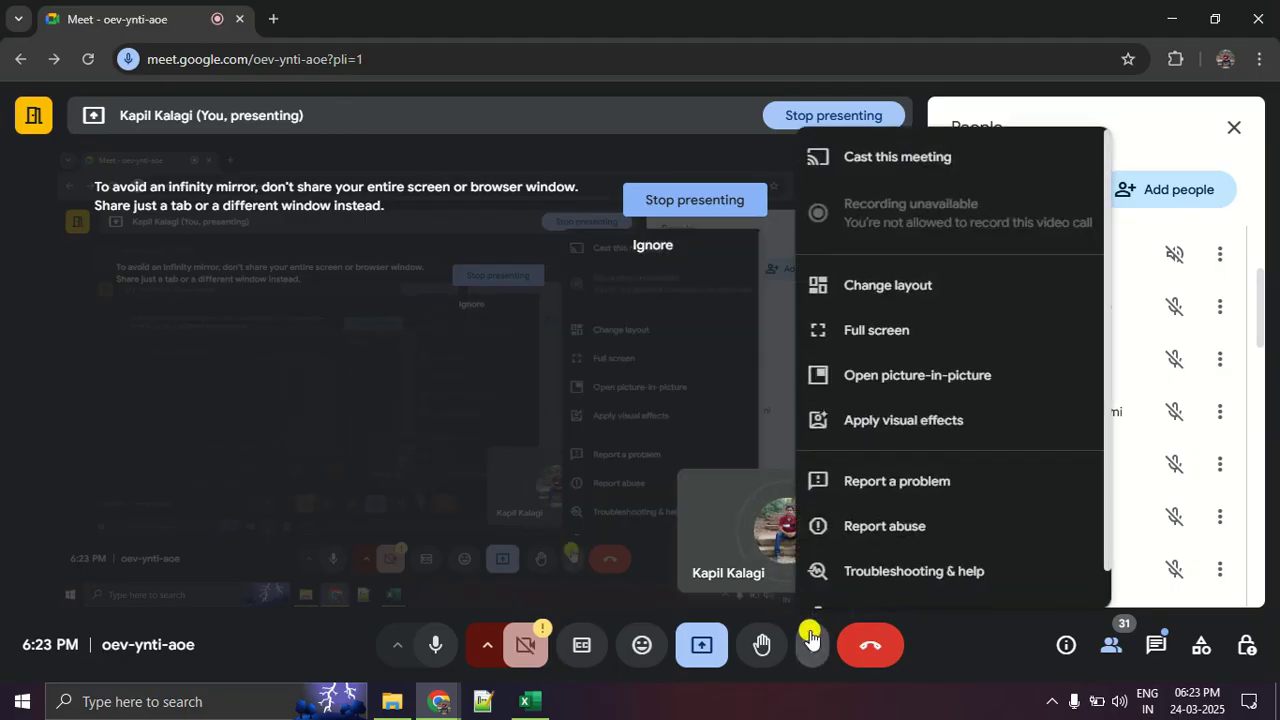
left_click(891, 336)
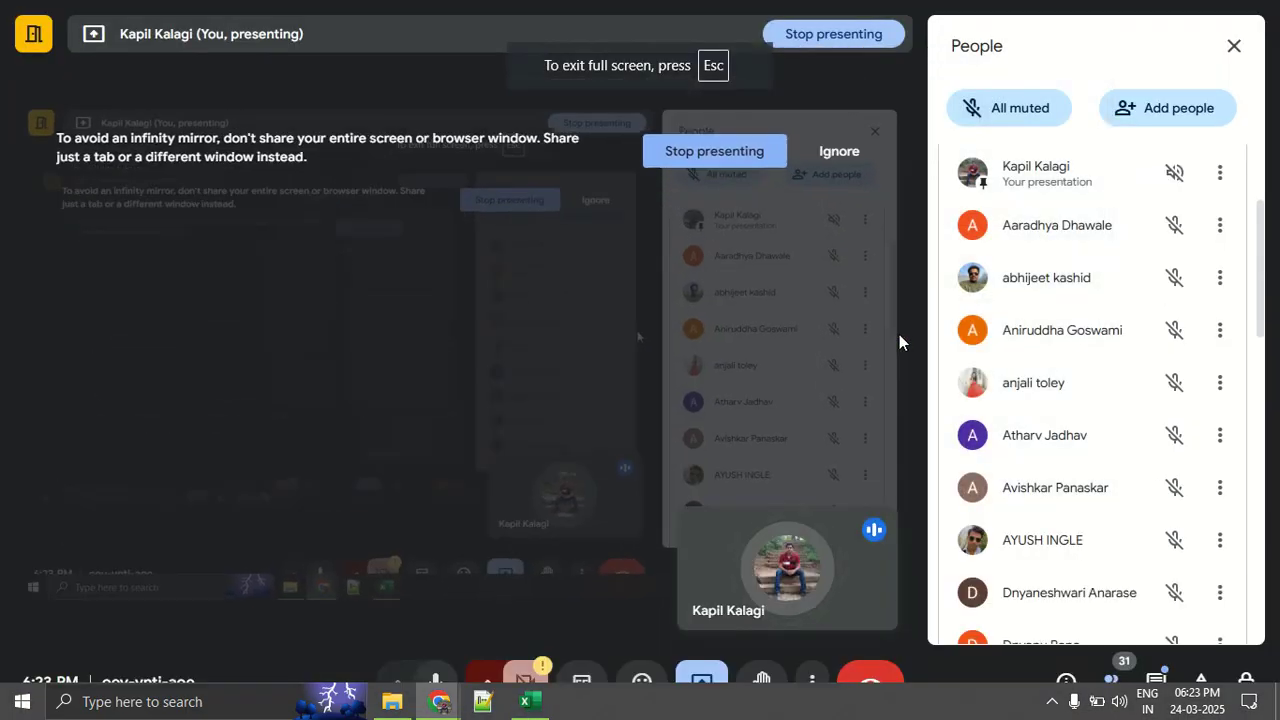
left_click(1258, 272)
left_click_drag(1258, 272, 1258, 284)
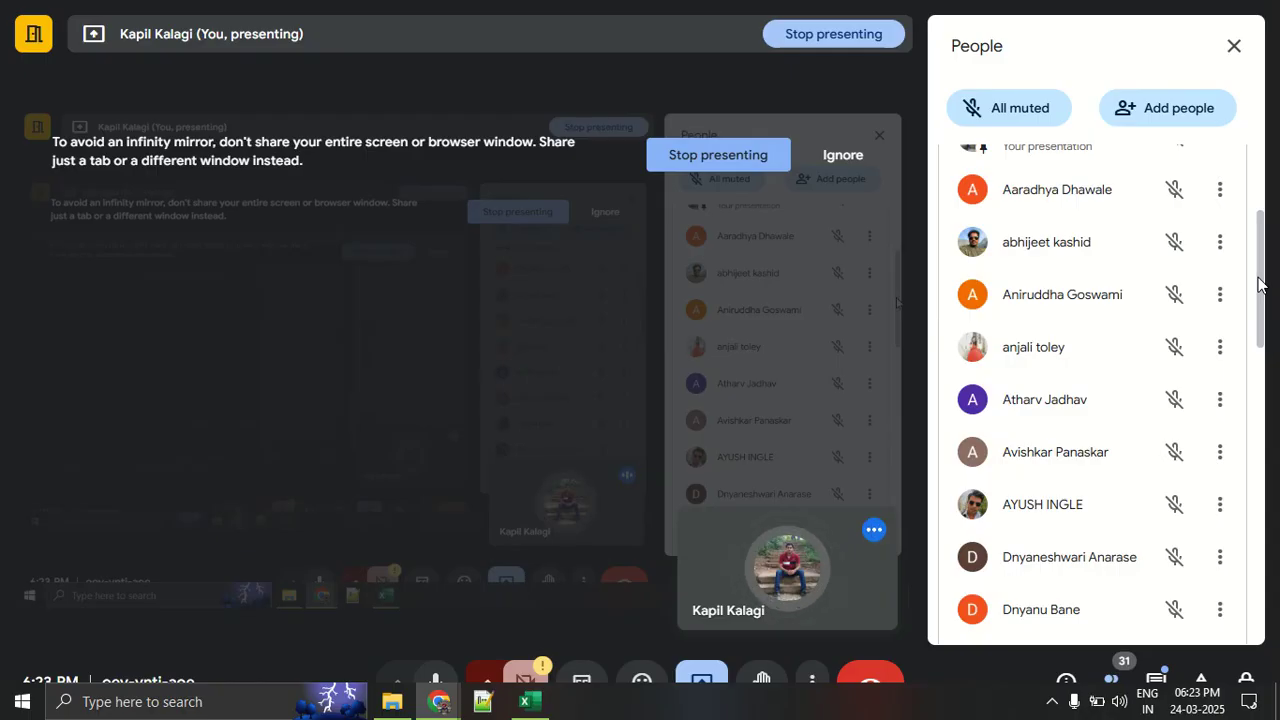
left_click_drag(1259, 278, 1261, 369)
right_click(1261, 369)
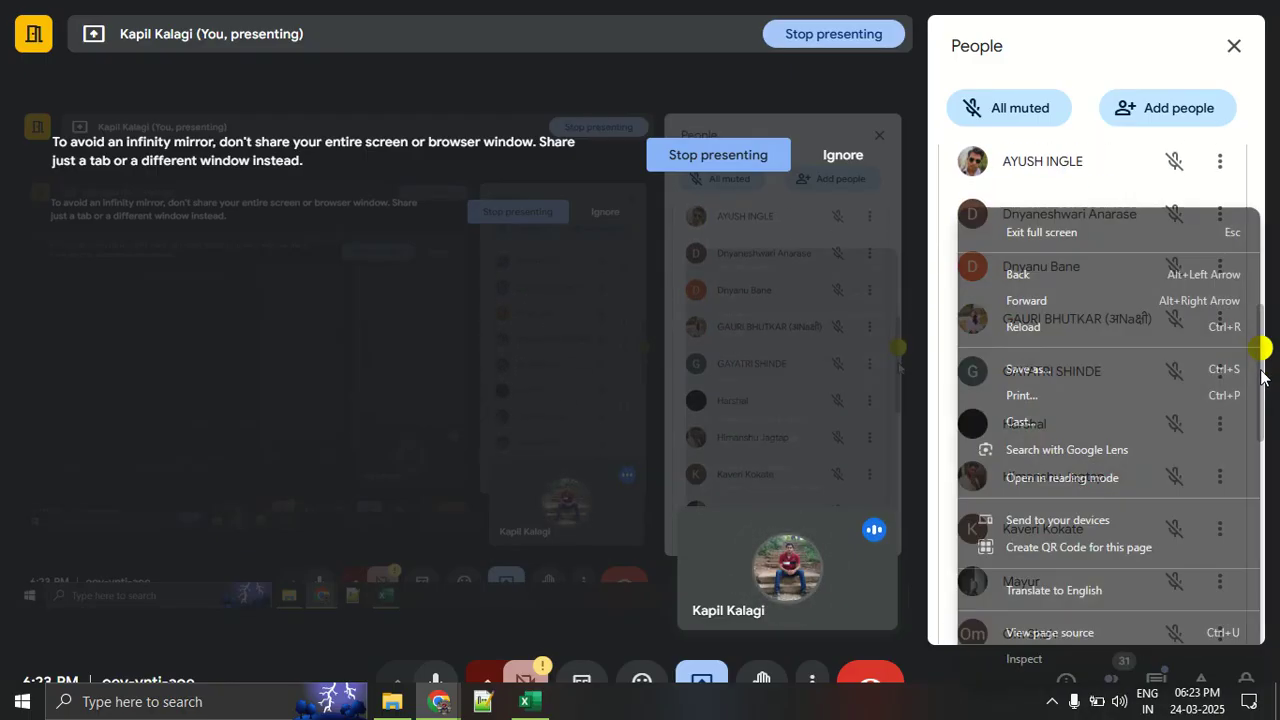
left_click(497, 349)
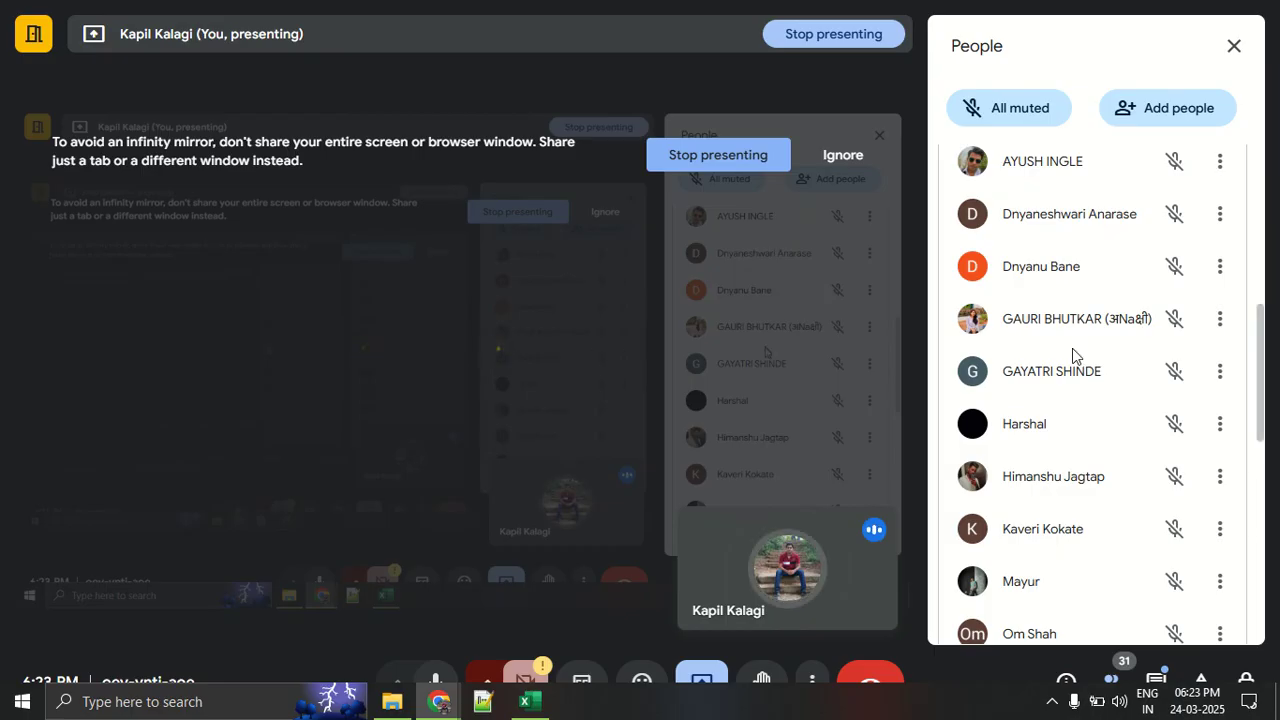
left_click_drag(1260, 347, 1262, 393)
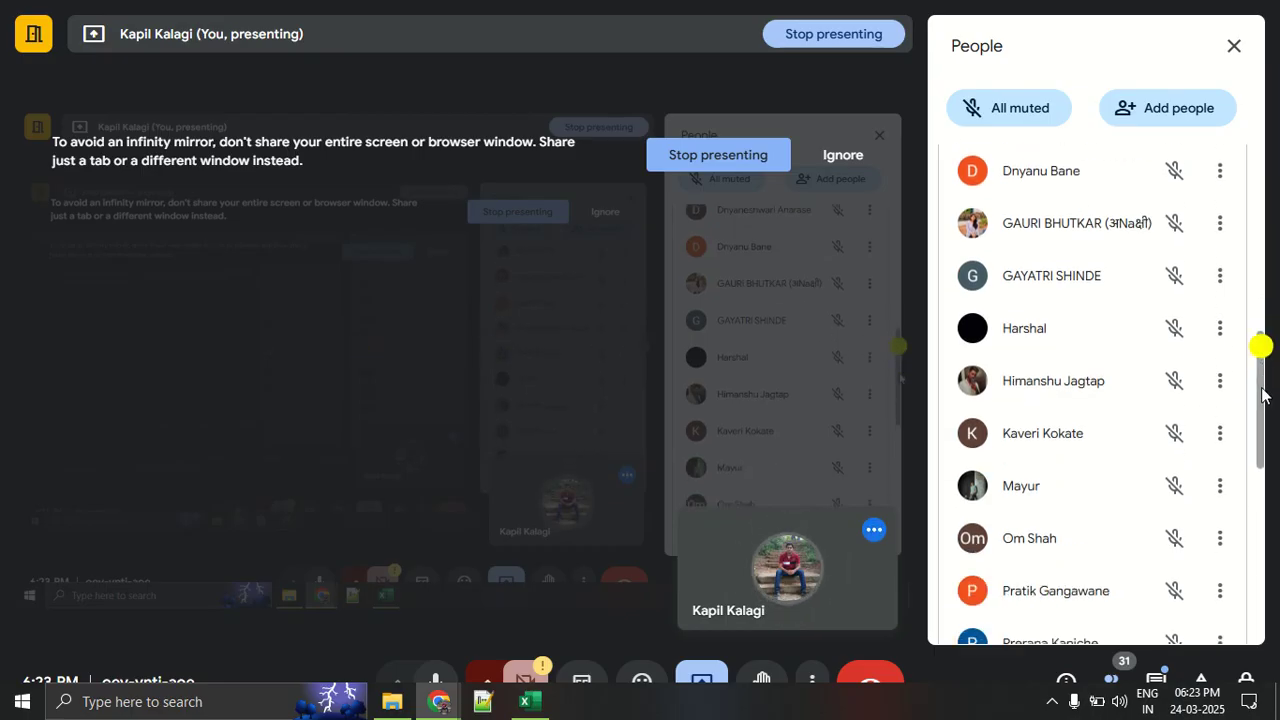
scroll(1262, 393, "down", 1)
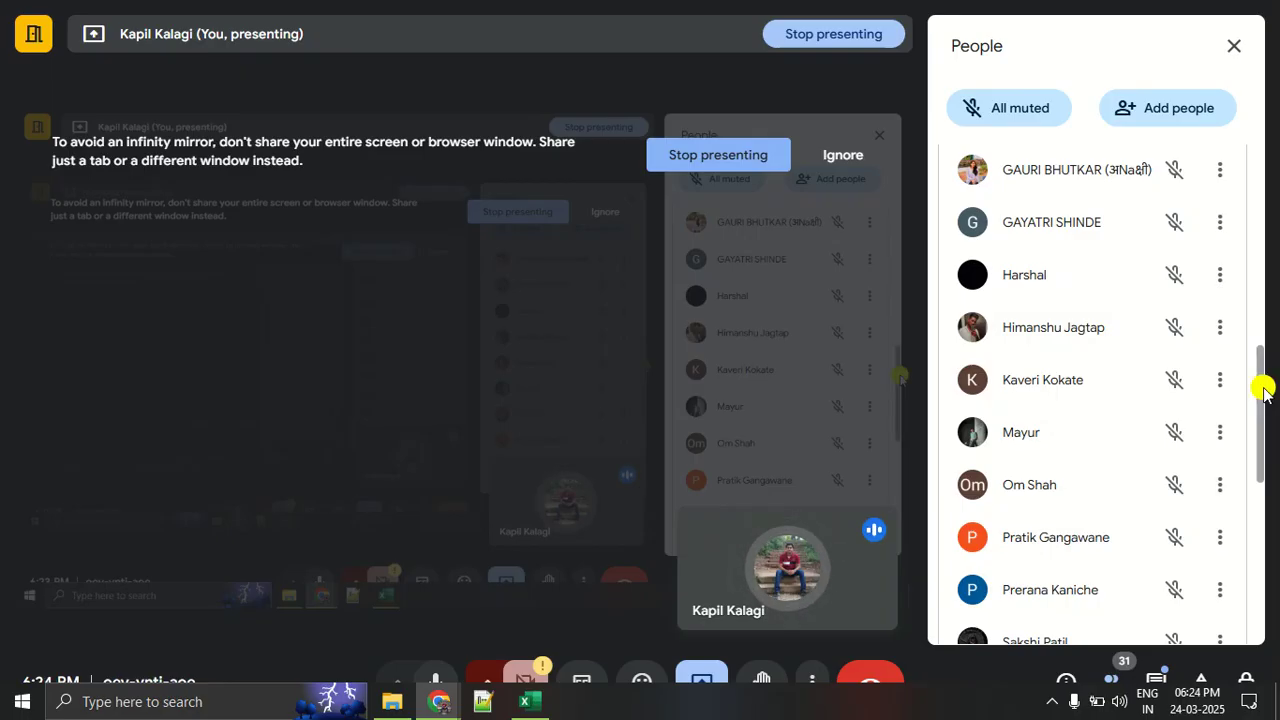
left_click_drag(1263, 393, 1265, 517)
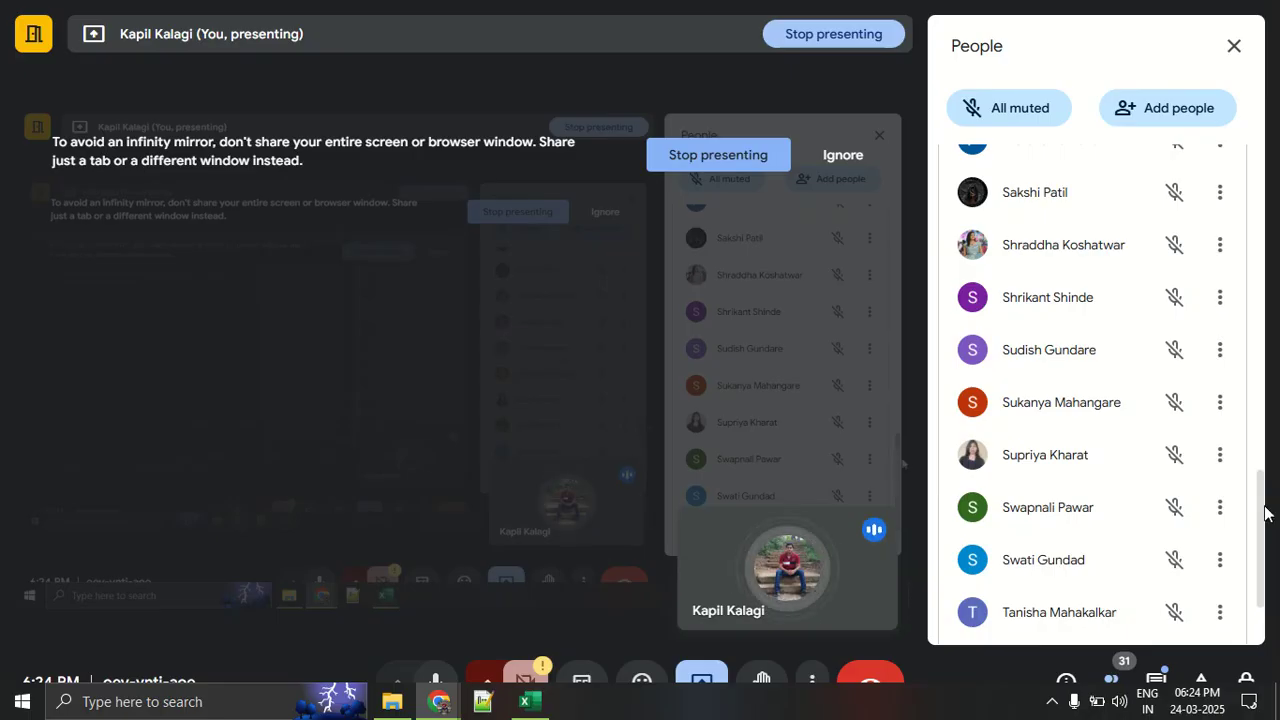
scroll(1264, 513, "down", 2)
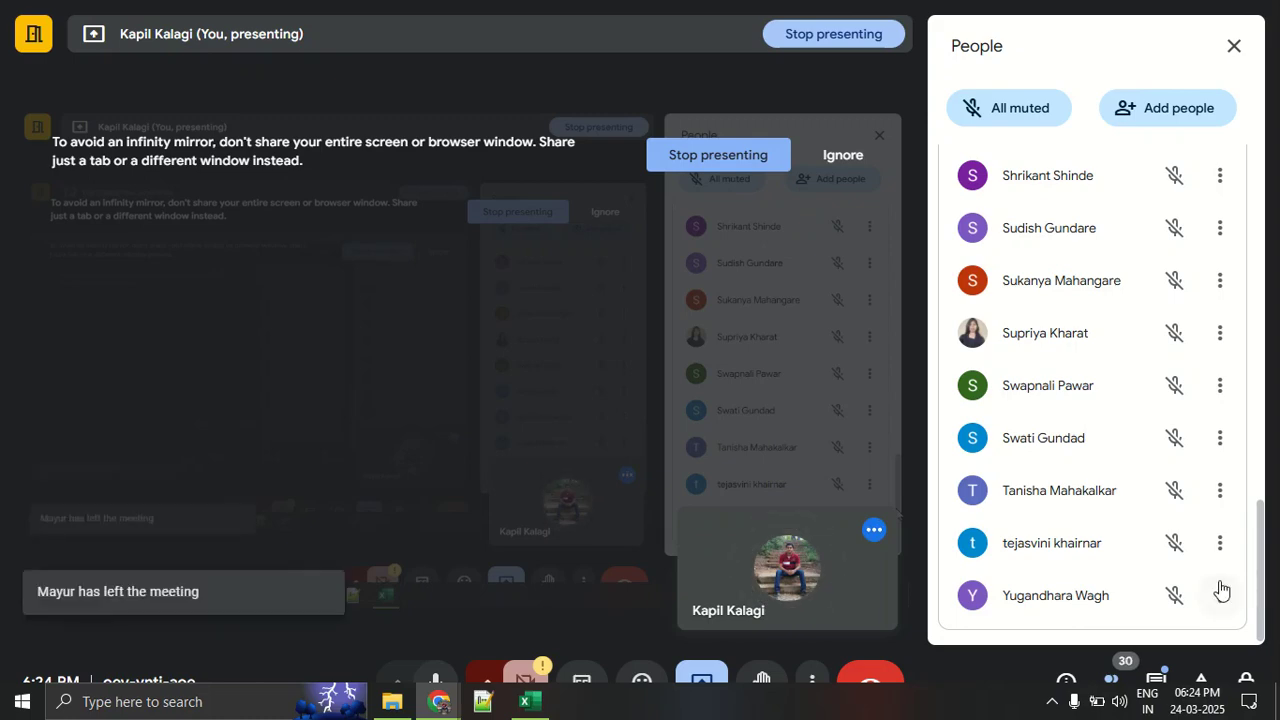
- Switch back to the Excel workbook and examine the row headers, Employee ID row and Salary row of Table 1 on the Hlookup sheet
left_click(521, 704)
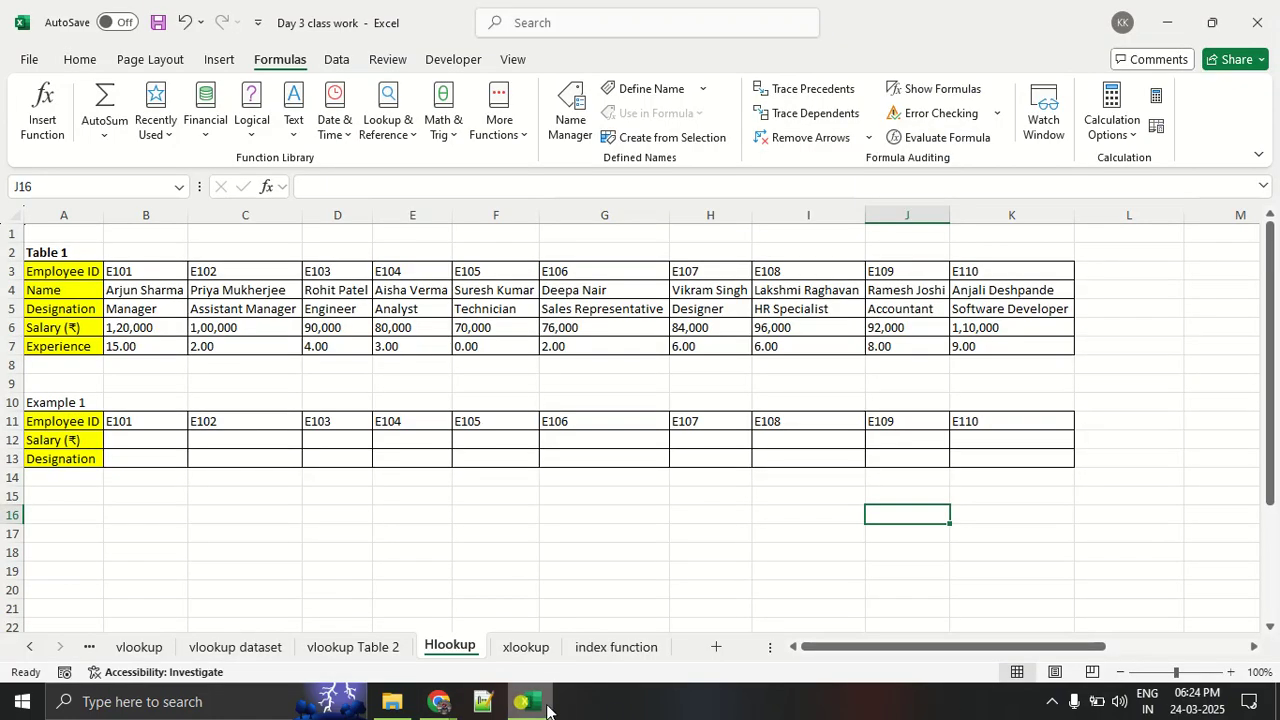
left_click_drag(37, 277, 40, 345)
left_click(162, 345)
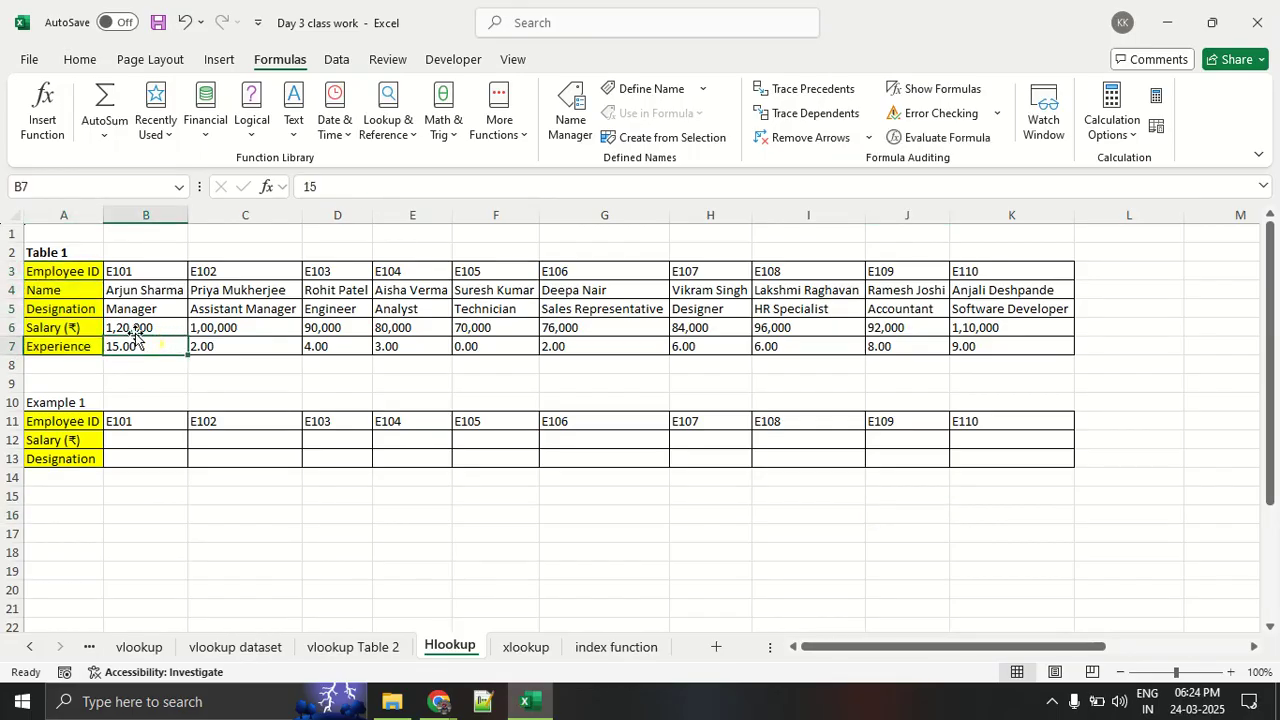
left_click_drag(89, 271, 994, 283)
left_click(207, 293)
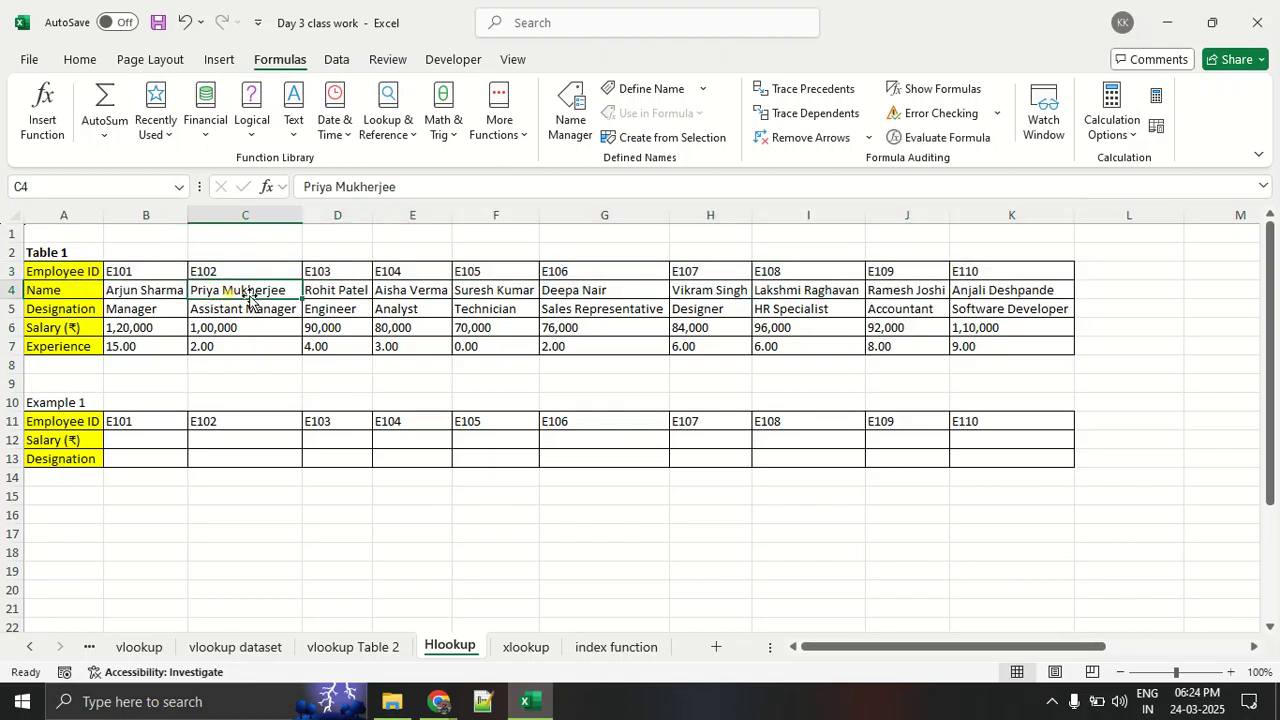
left_click_drag(169, 320, 997, 329)
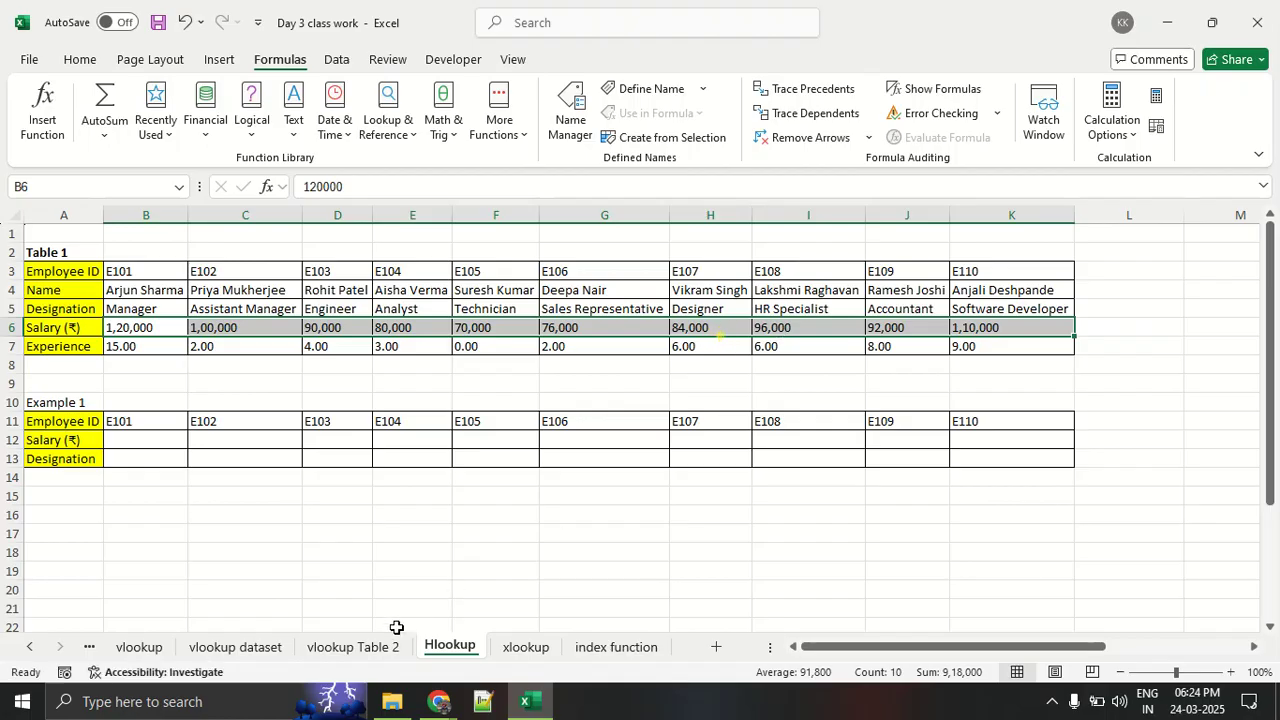
- Compare the vertical Table 1 range A3:E12 on the vlookup dataset sheet with the horizontal layout on the Hlookup sheet
left_click(365, 645)
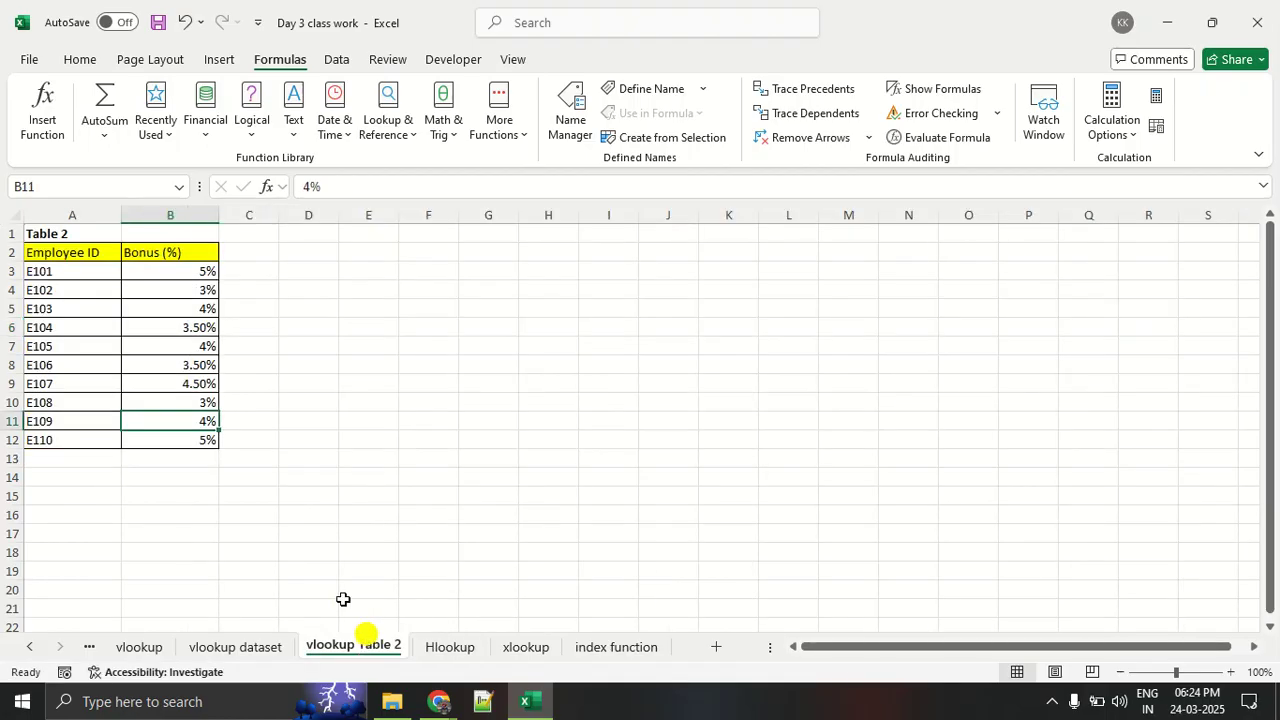
left_click(222, 645)
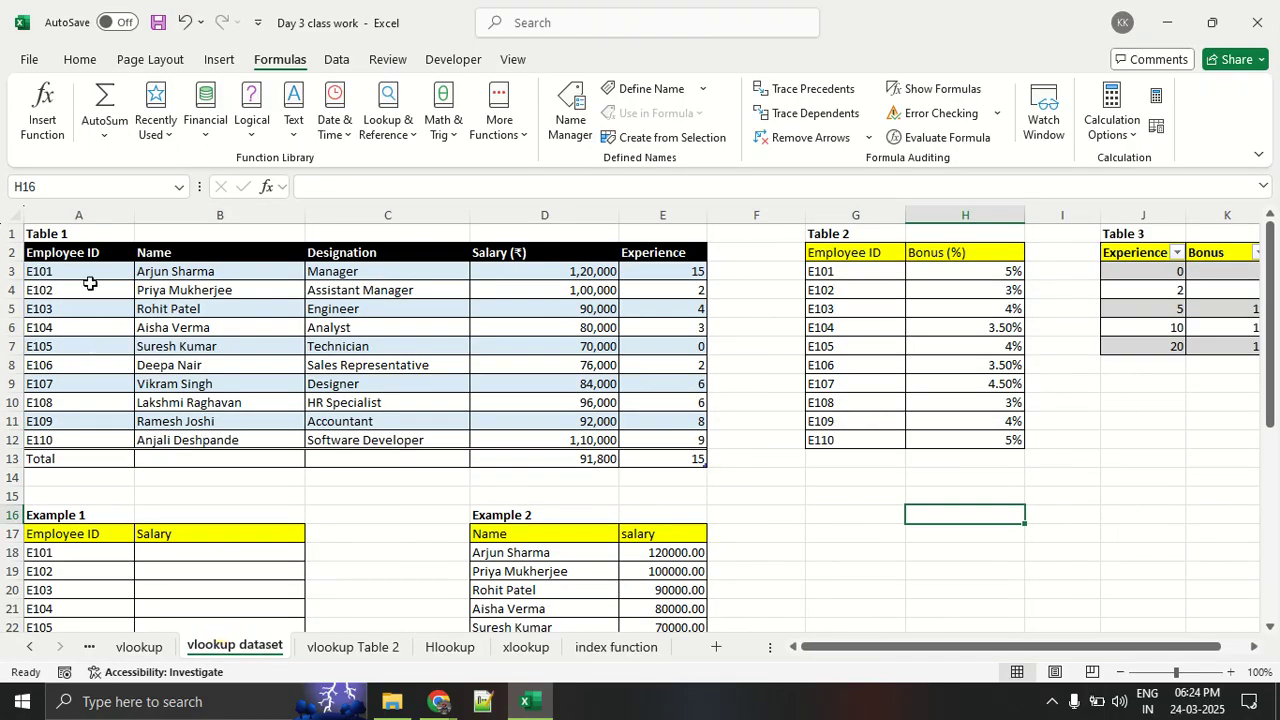
left_click_drag(92, 271, 645, 434)
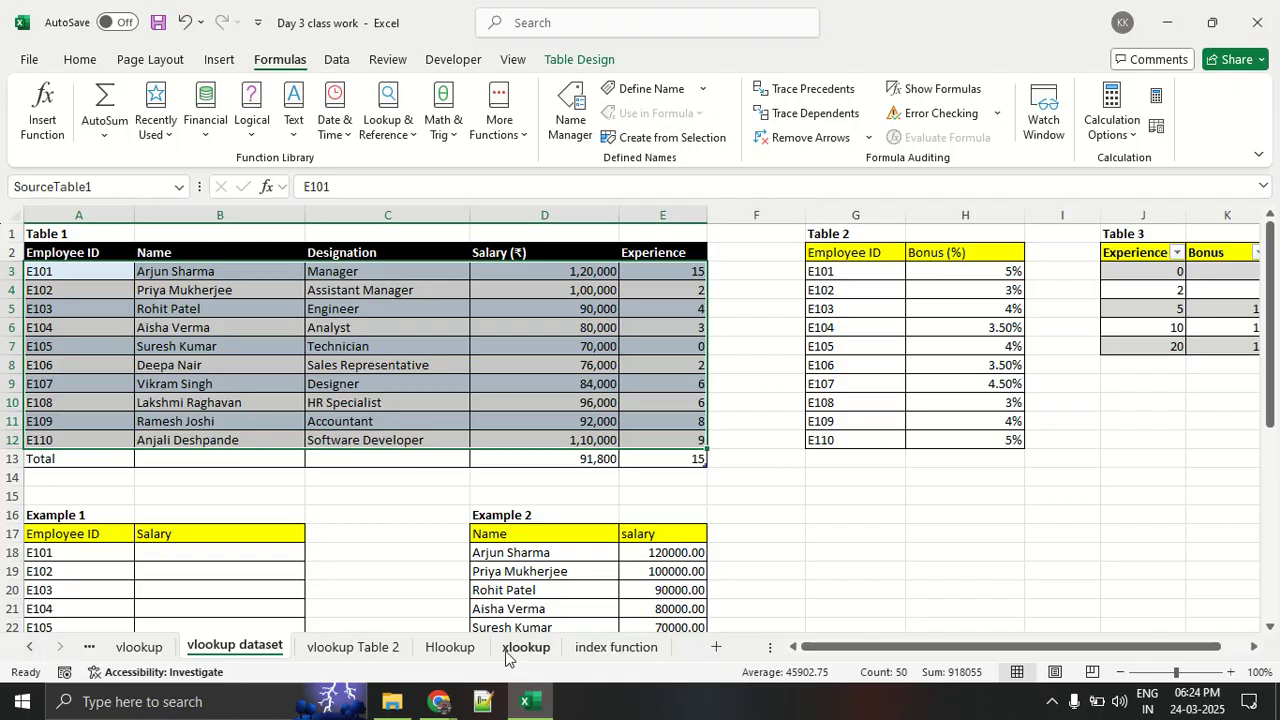
left_click(449, 647)
- Magnify Table 1 on the Hlookup sheet and underline its Employee ID, Name and Designation rows in red
left_click(311, 364)
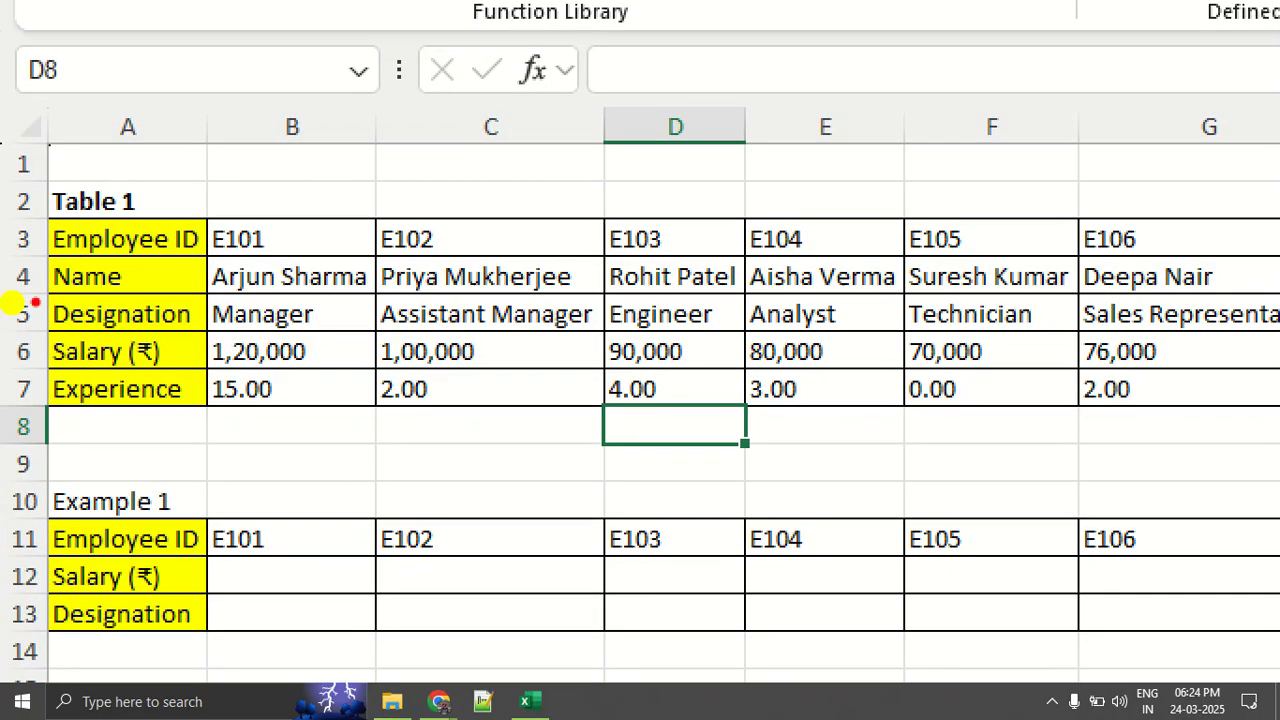
left_click_drag(24, 262, 512, 262)
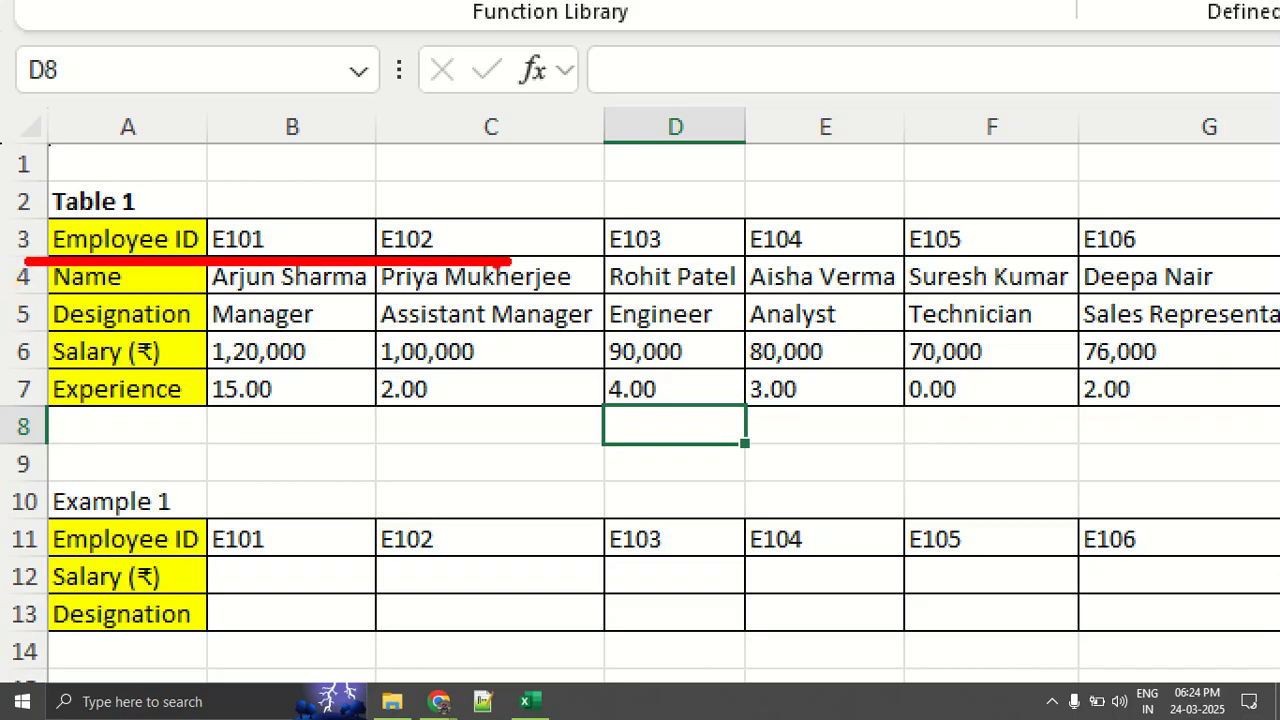
left_click_drag(64, 296, 926, 294)
left_click_drag(28, 337, 970, 343)
key("Escape")
- Magnify Table 1 again and underline its Salary and Experience rows in red
key("ctrl+1")
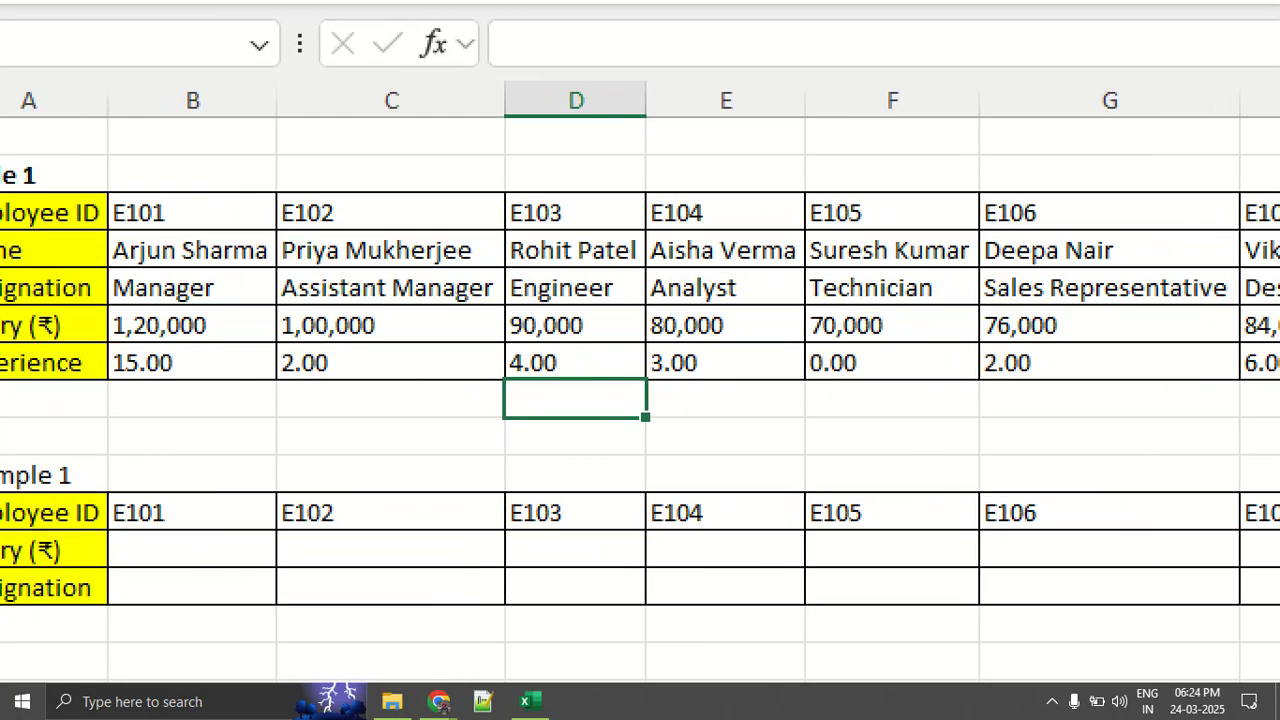
left_click(63, 326)
left_click_drag(62, 343, 566, 340)
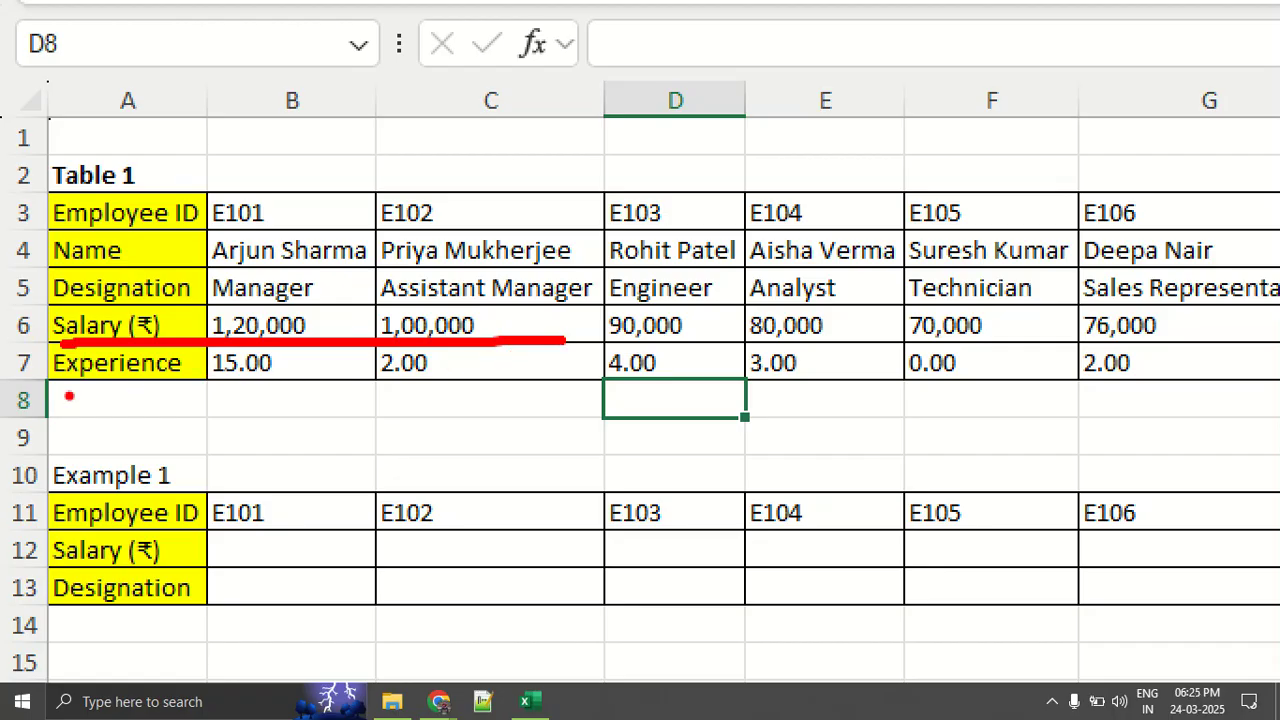
left_click_drag(72, 381, 1190, 370)
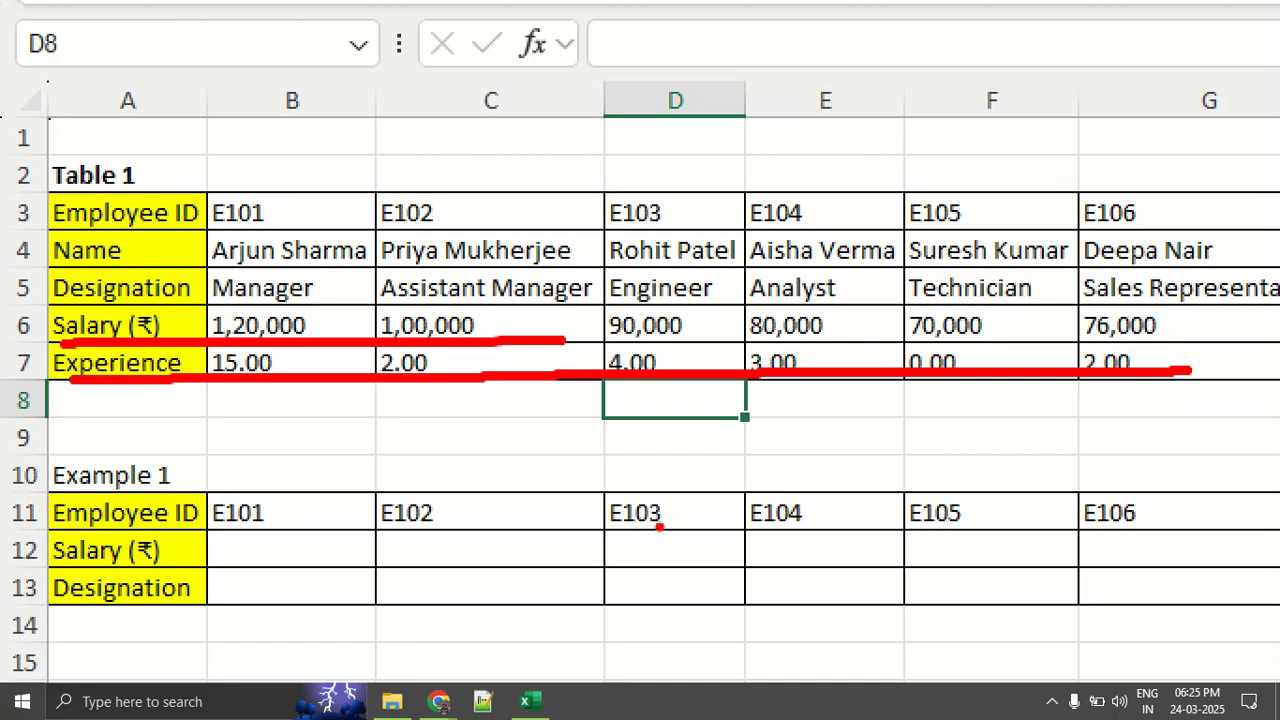
key("Escape")
- Magnify Example 1 and mark its Employee ID, Salary and Designation rows with red lines
key("ctrl+1")
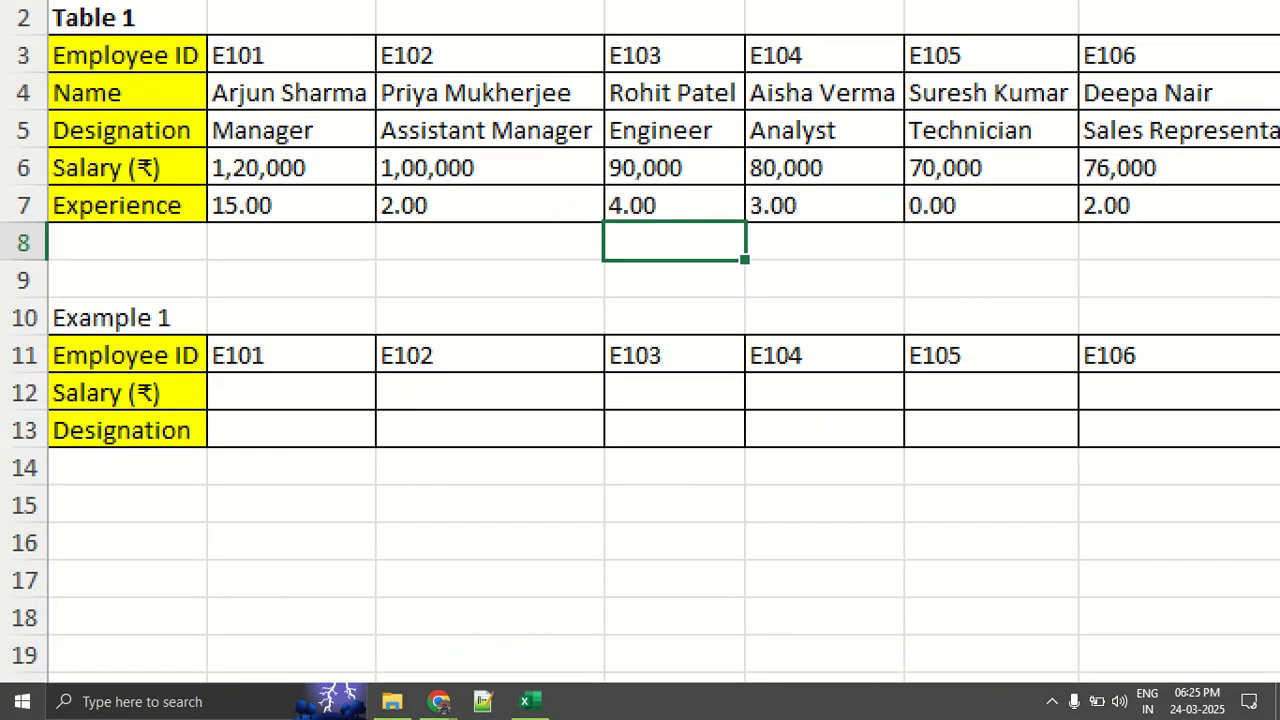
left_click_drag(42, 369, 1240, 353)
left_click_drag(45, 408, 533, 393)
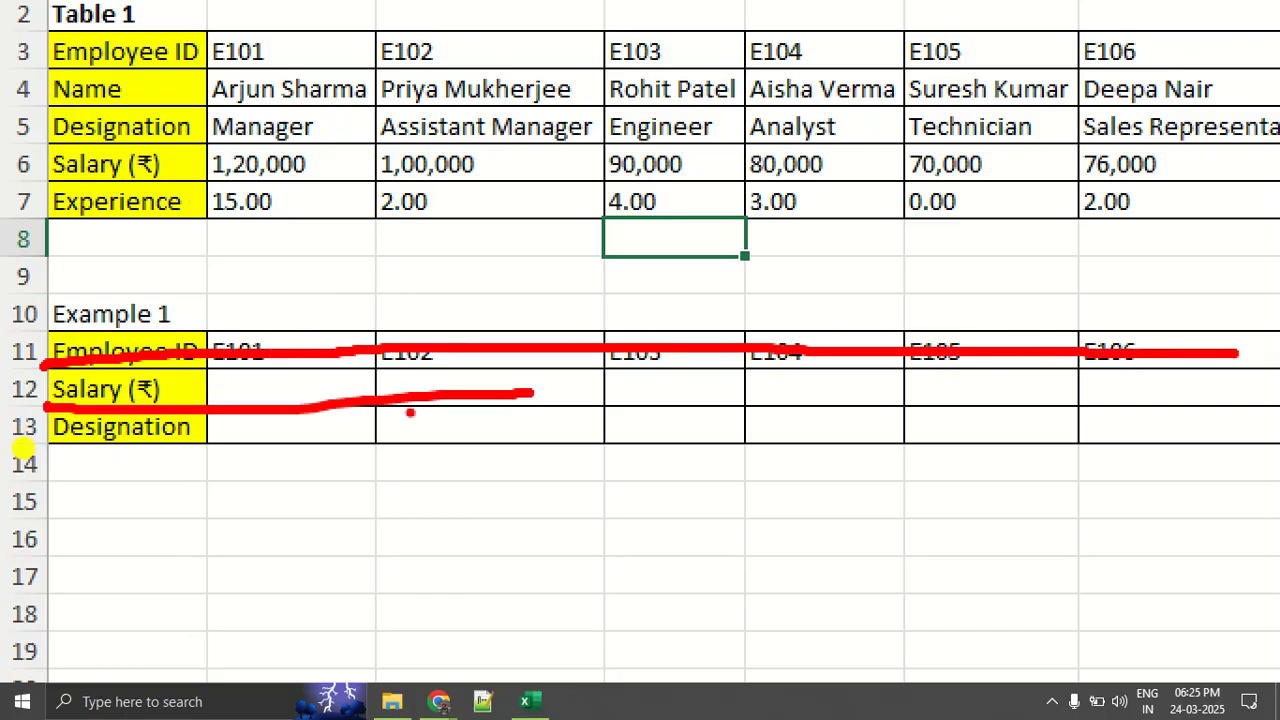
left_click_drag(82, 456, 422, 443)
key("Escape")
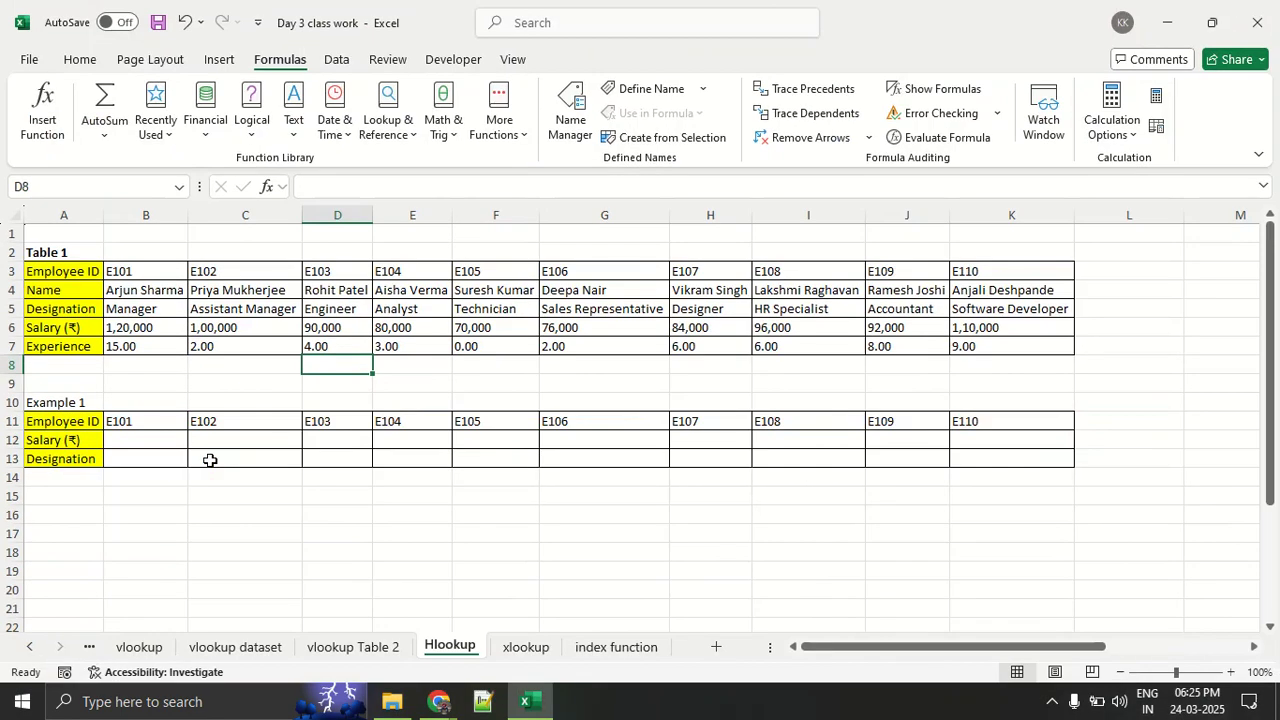
key("ctrl+1")
left_click(221, 459)
key("Escape")
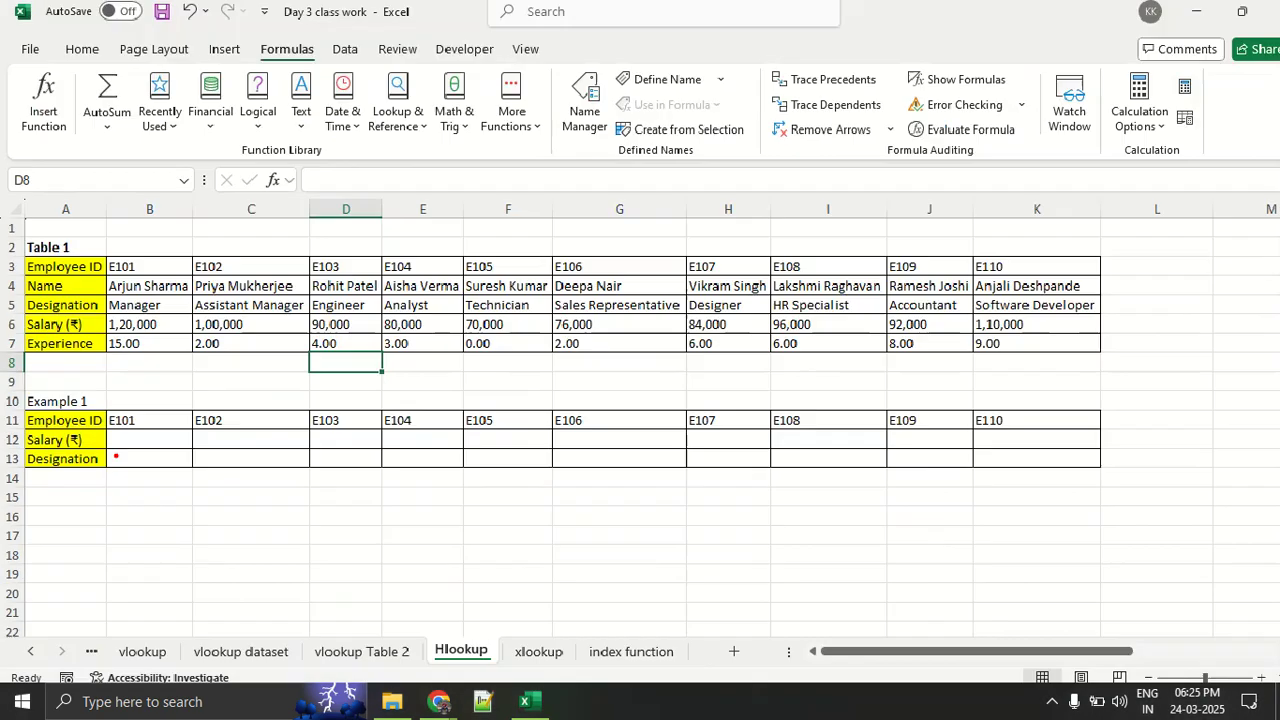
- Point out the E102 and E104 ID cells in Example 1 and select the Salary cell D12 under E103
left_click(233, 419)
left_click(409, 417)
left_click(346, 438)
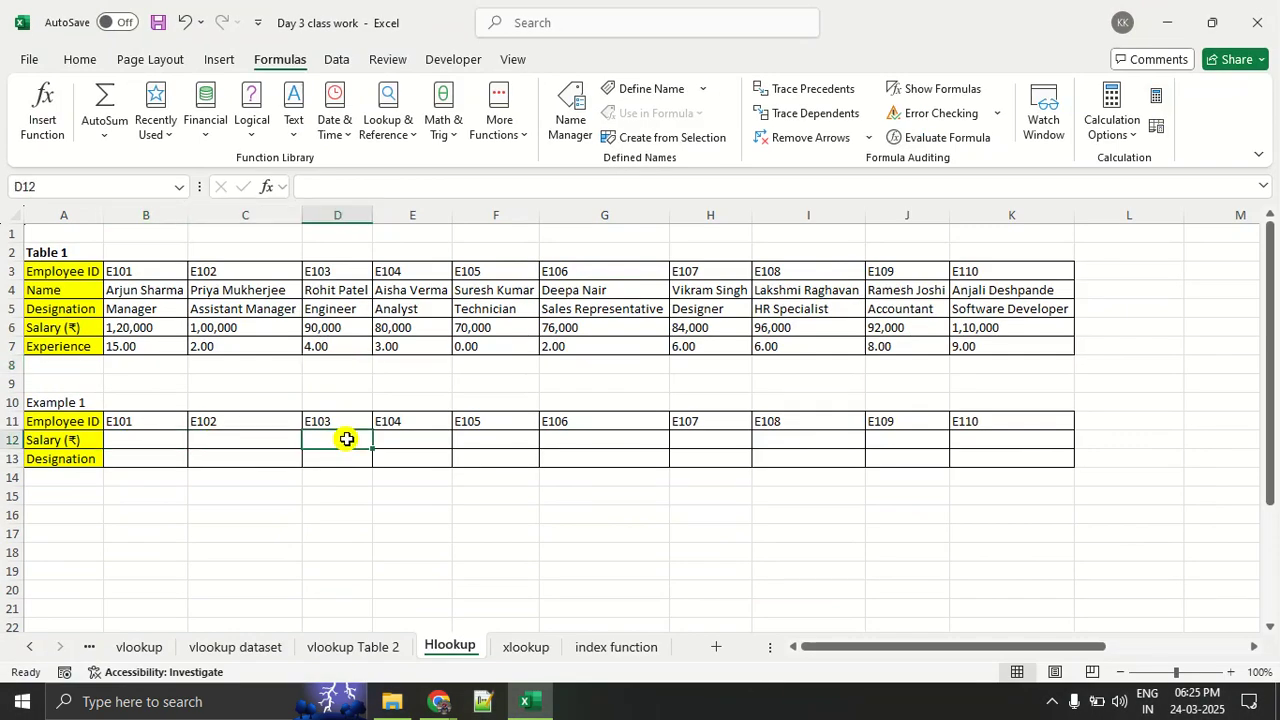
- Select the Salary cell E12 under E104 and underline the Salary cells across Example 1 in red
left_click(391, 438)
left_click_drag(168, 444, 292, 445)
left_click_drag(323, 445, 353, 447)
left_click_drag(385, 447, 634, 453)
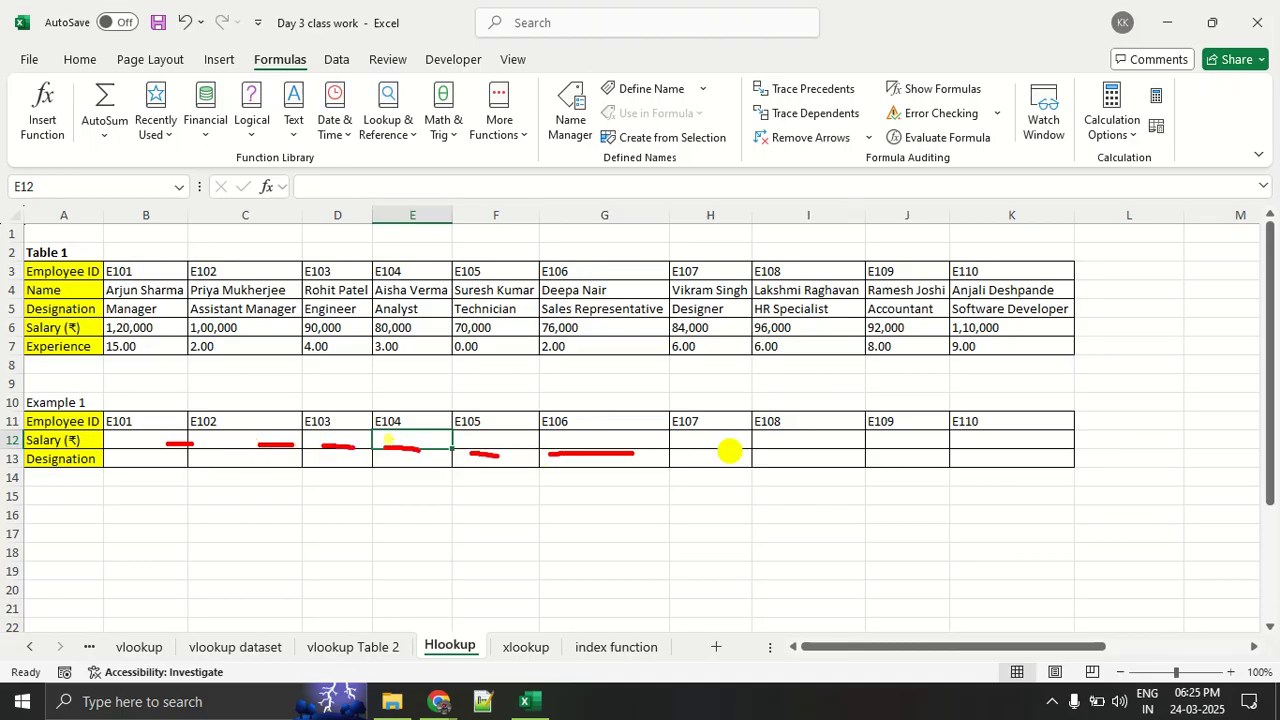
left_click_drag(728, 451, 778, 452)
left_click_drag(954, 456, 860, 455)
- Draw a red downward arrow beside the tables and a rightward arrow below Example 1 to contrast vertical and horizontal layouts
left_click_drag(1112, 365, 1137, 359)
mouse_move(1170, 381)
left_mouse_down()
mouse_move(1108, 379)
mouse_move(1162, 442)
left_mouse_up()
left_click_drag(1156, 469, 1096, 469)
left_click_drag(1166, 309, 1182, 562)
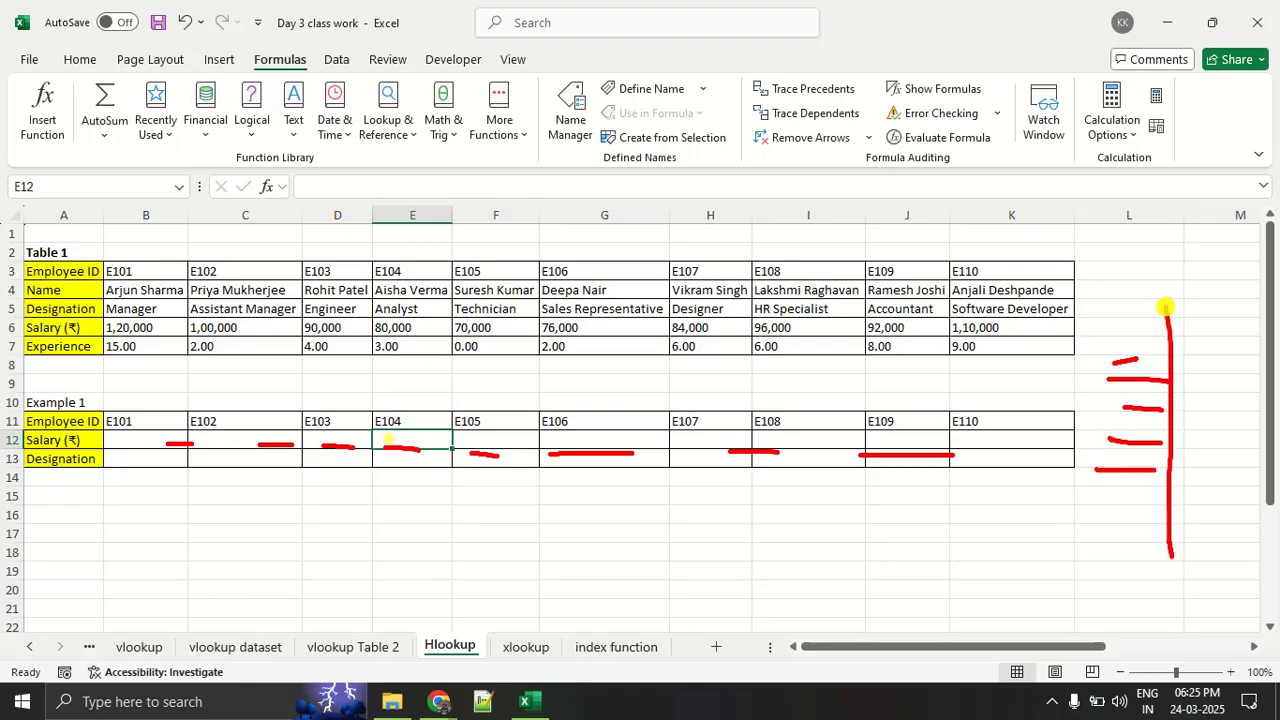
mouse_move(1146, 515)
left_mouse_down()
mouse_move(1182, 562)
mouse_move(1198, 502)
left_mouse_up()
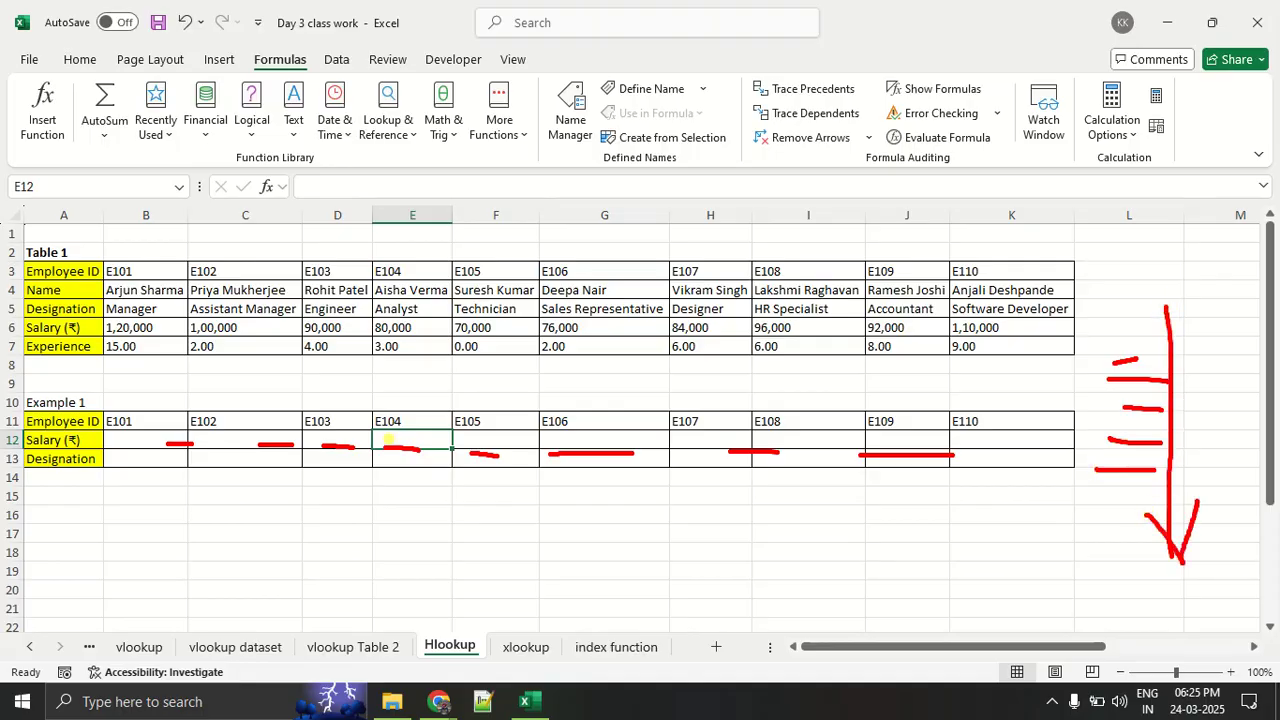
mouse_move(174, 483)
left_mouse_down()
mouse_move(652, 493)
mouse_move(603, 474)
mouse_move(614, 521)
left_mouse_up()
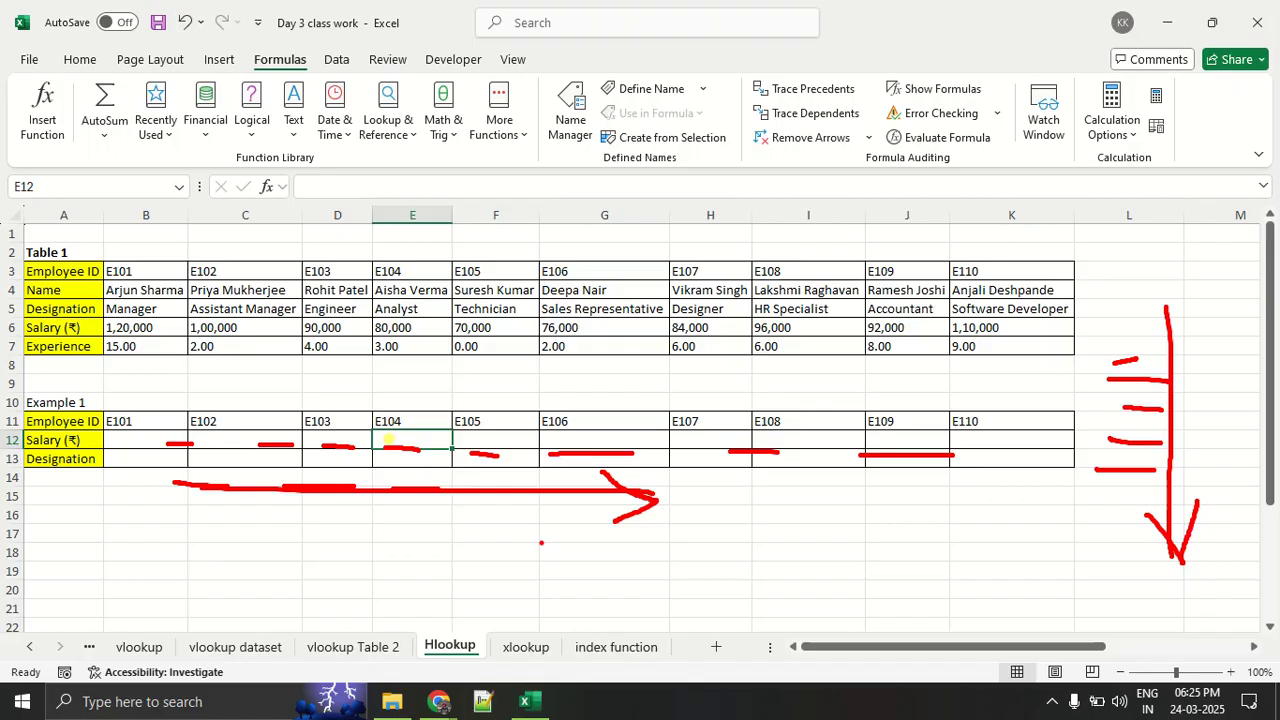
key("Escape")
- Circle Table 1 and Example 1 in red and draw an arrow from Table 1 to Example 1
key("ctrl+2")
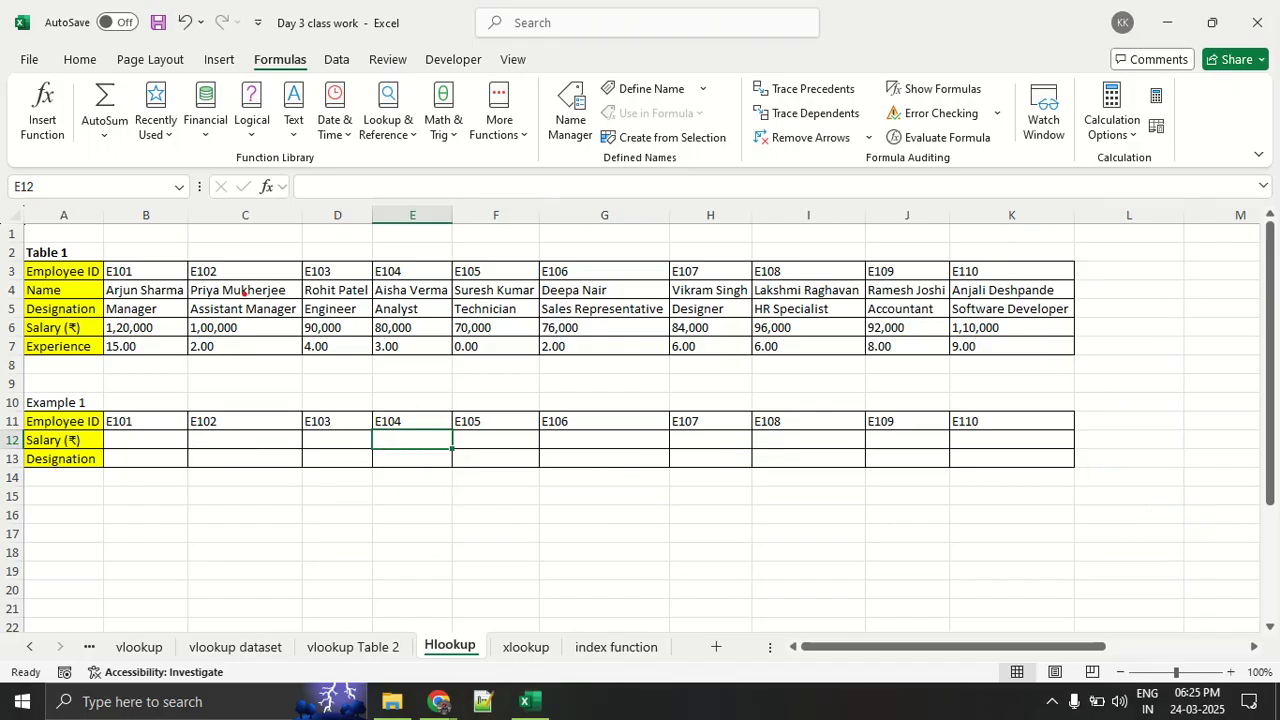
mouse_move(243, 253)
left_mouse_down()
mouse_move(46, 281)
mouse_move(588, 368)
left_mouse_up()
mouse_move(1068, 320)
left_mouse_down()
mouse_move(468, 248)
mouse_move(158, 268)
left_mouse_up()
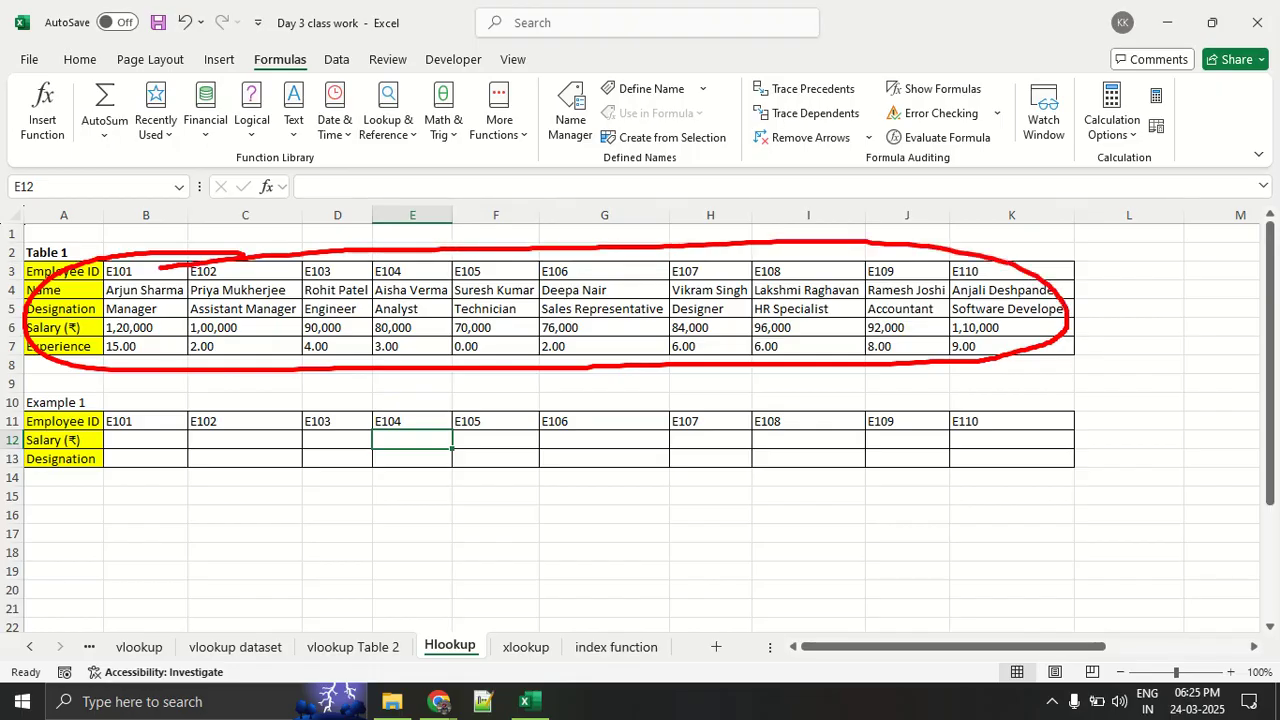
mouse_move(122, 403)
left_mouse_down()
mouse_move(26, 418)
mouse_move(664, 500)
mouse_move(840, 392)
mouse_move(182, 400)
mouse_move(698, 392)
left_mouse_up()
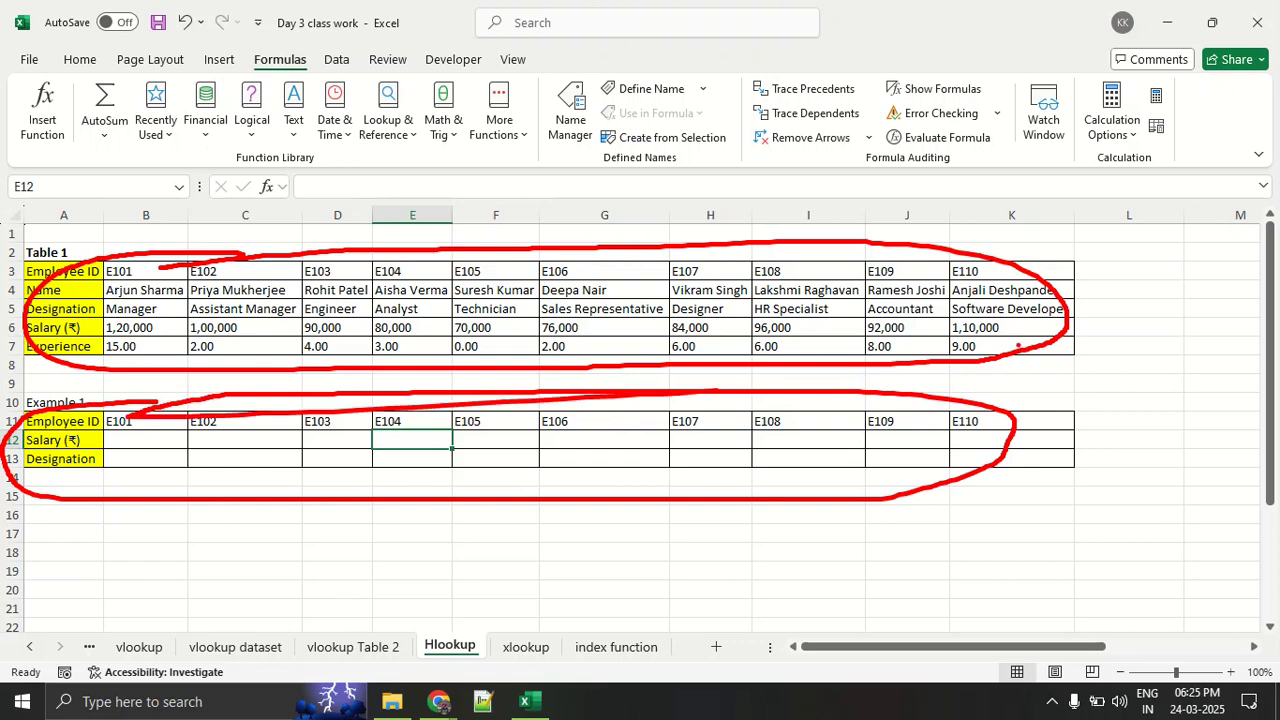
mouse_move(1030, 321)
left_mouse_down()
mouse_move(1155, 345)
mouse_move(1052, 406)
mouse_move(1098, 418)
left_mouse_up()
left_click_drag(1088, 372, 1052, 408)
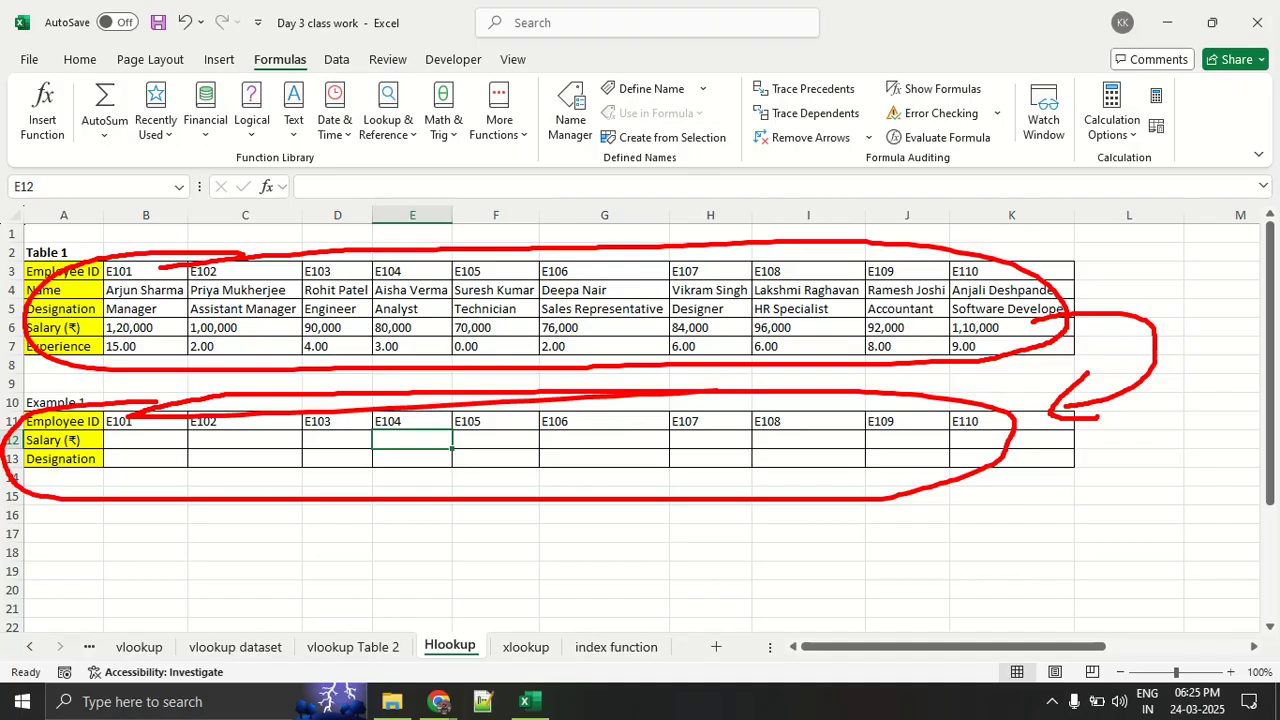
key("Escape")
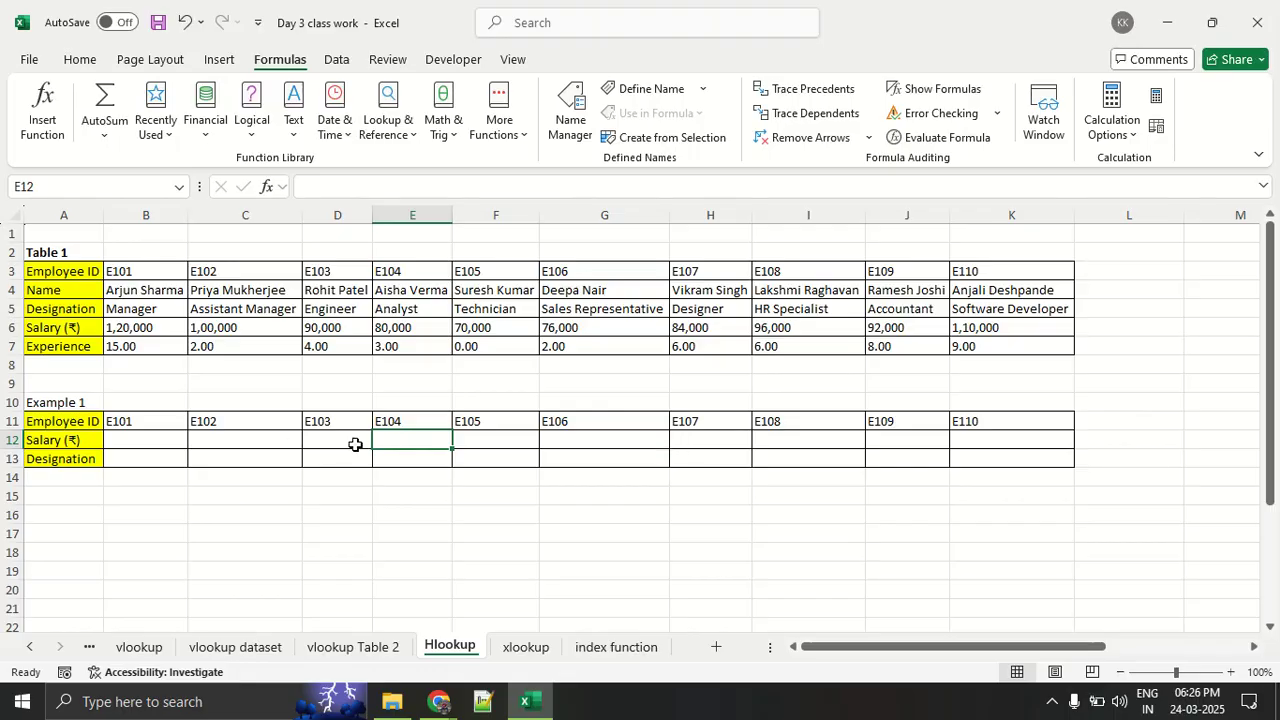
- Search for hlookup and insert the HLOOKUP function in cell B12, the Salary cell under E101
left_click(177, 440)
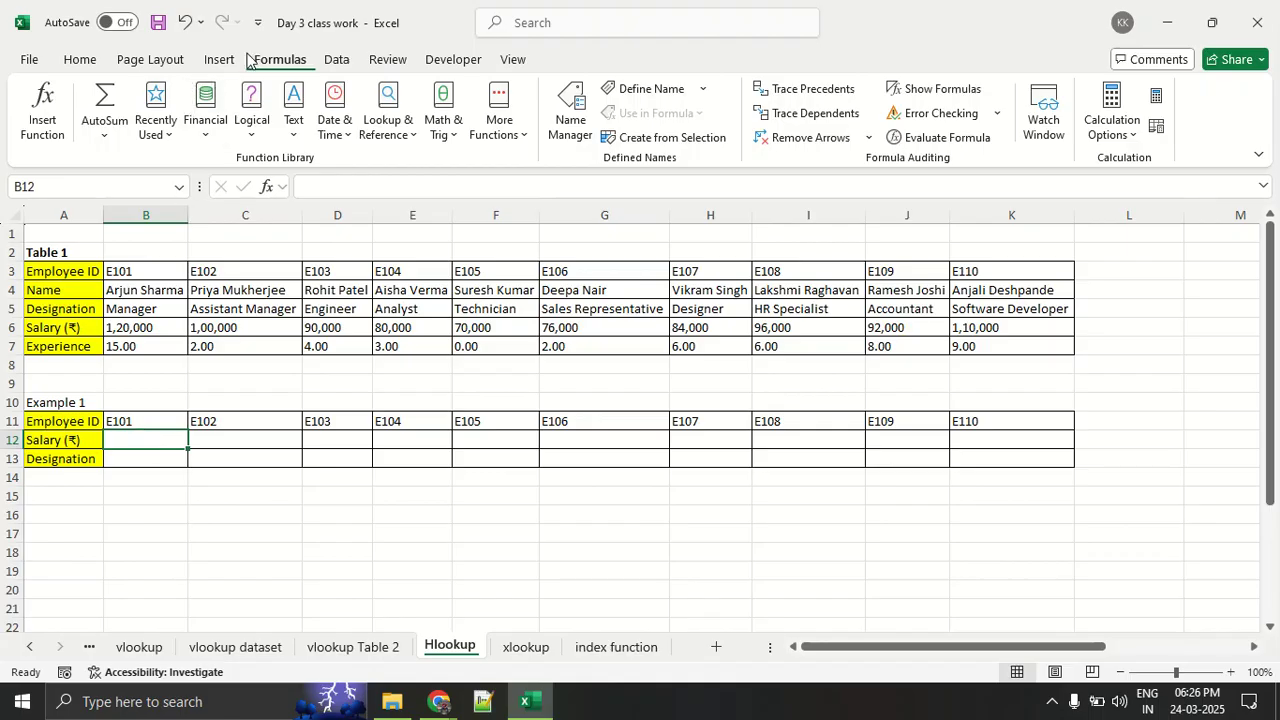
left_click(60, 108)
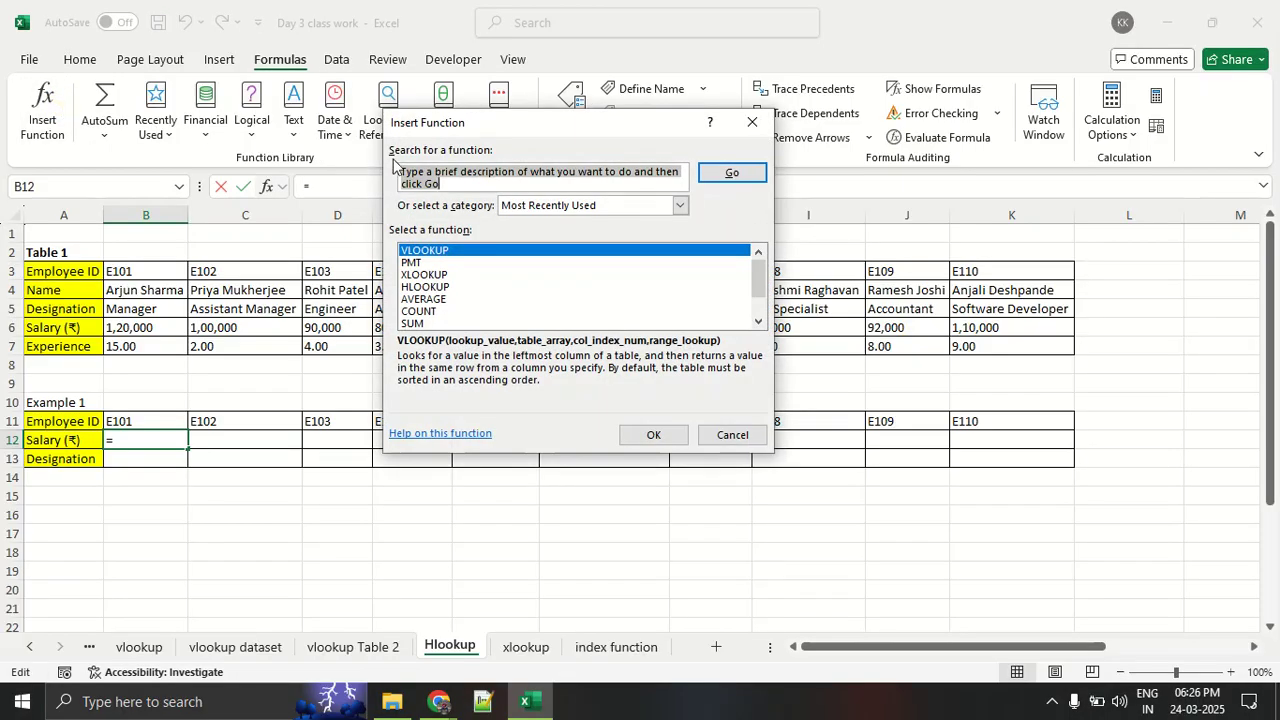
type("hlook")
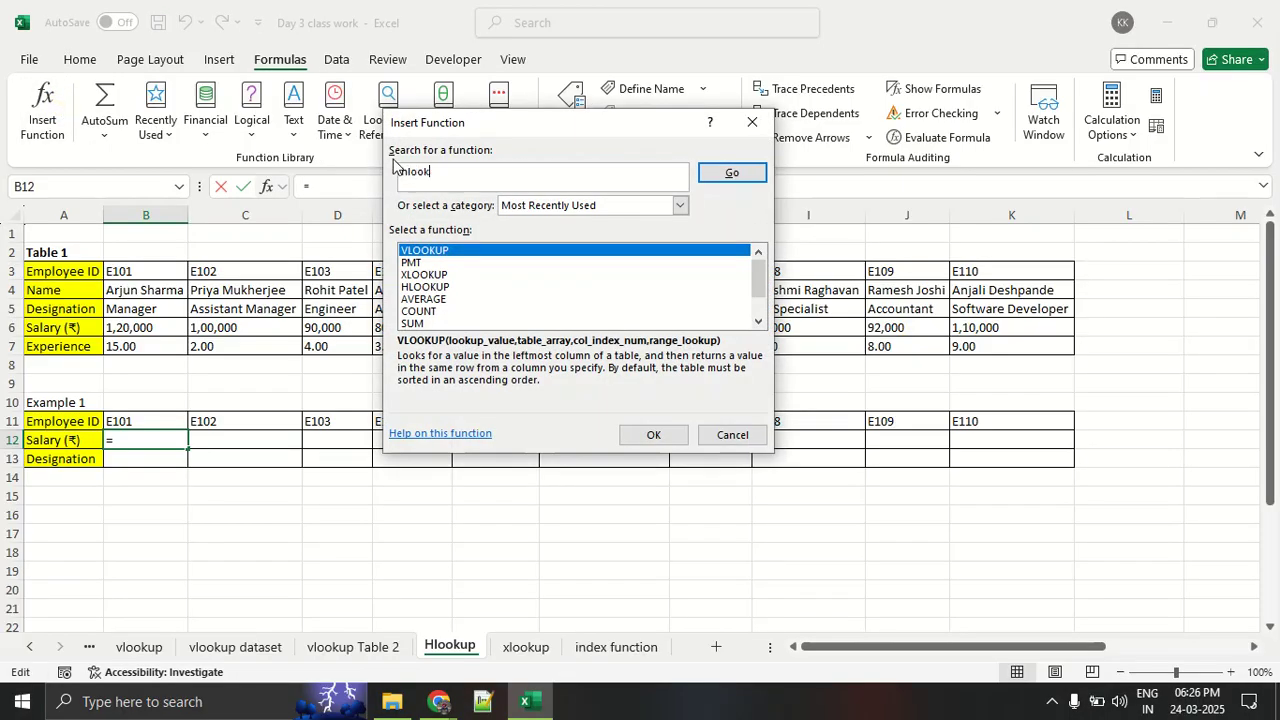
type("up")
key("Return")
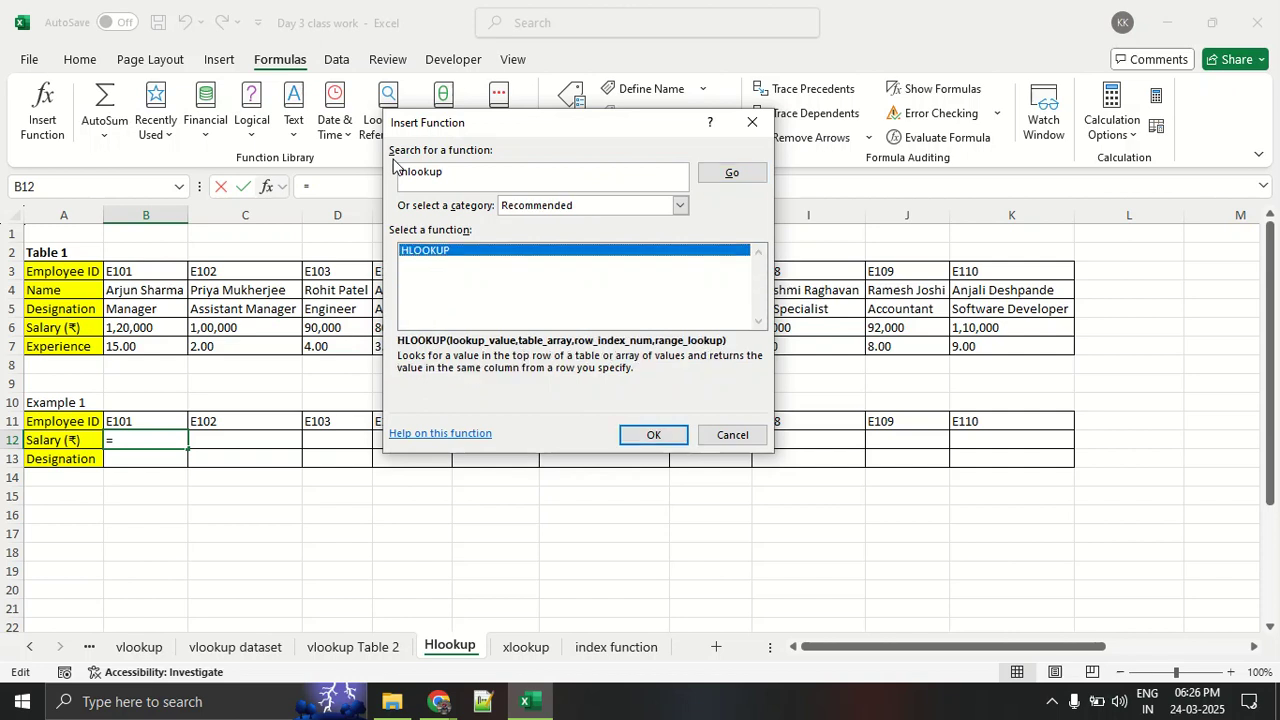
left_click(672, 437)
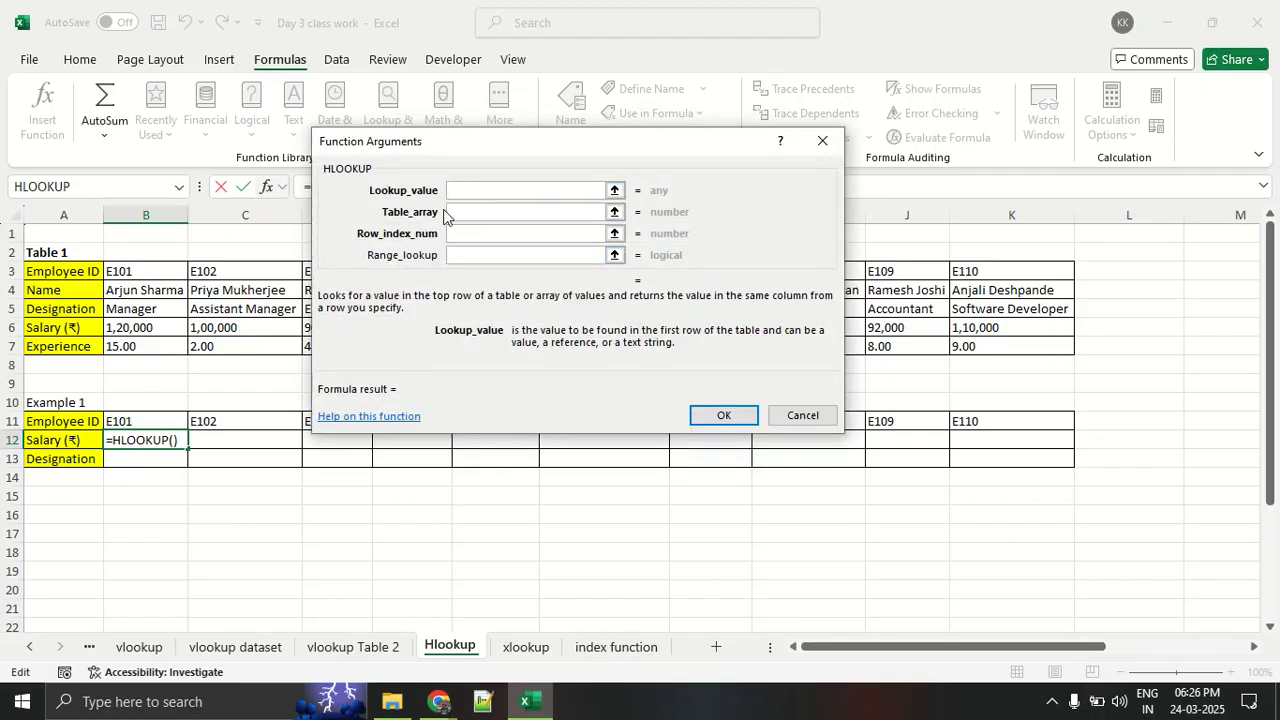
- Start picking the Lookup_value, then magnify the sheet and mark the Employee ID rows of Table 1 and Example 1 in red
left_click(614, 190)
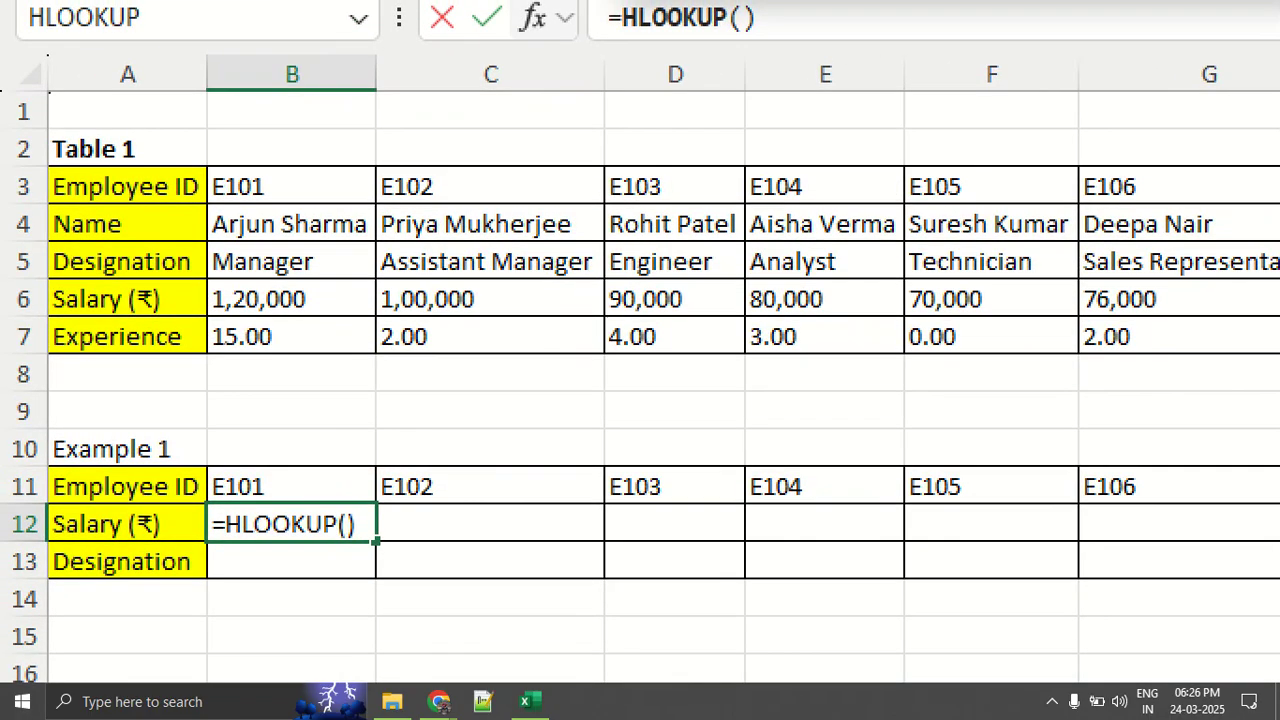
mouse_move(15, 178)
left_mouse_down()
mouse_move(55, 197)
mouse_move(252, 122)
left_mouse_up()
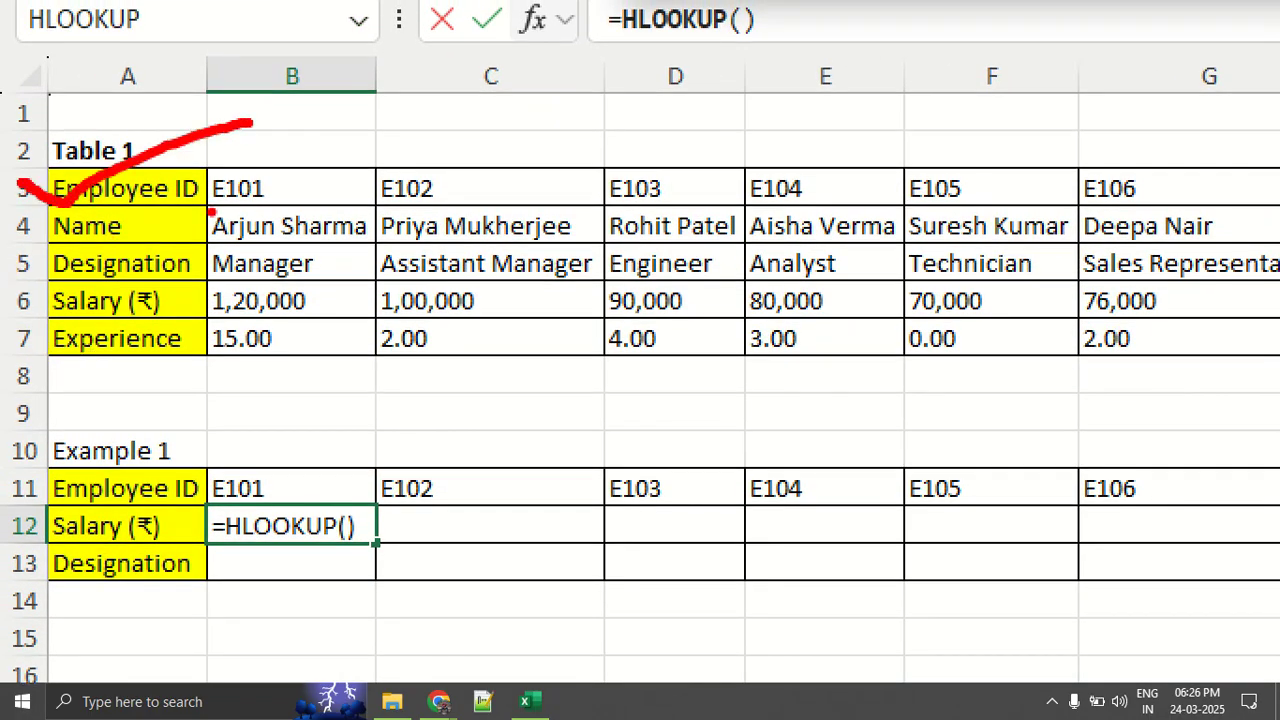
mouse_move(2, 472)
left_mouse_down()
mouse_move(15, 500)
mouse_move(228, 370)
left_mouse_up()
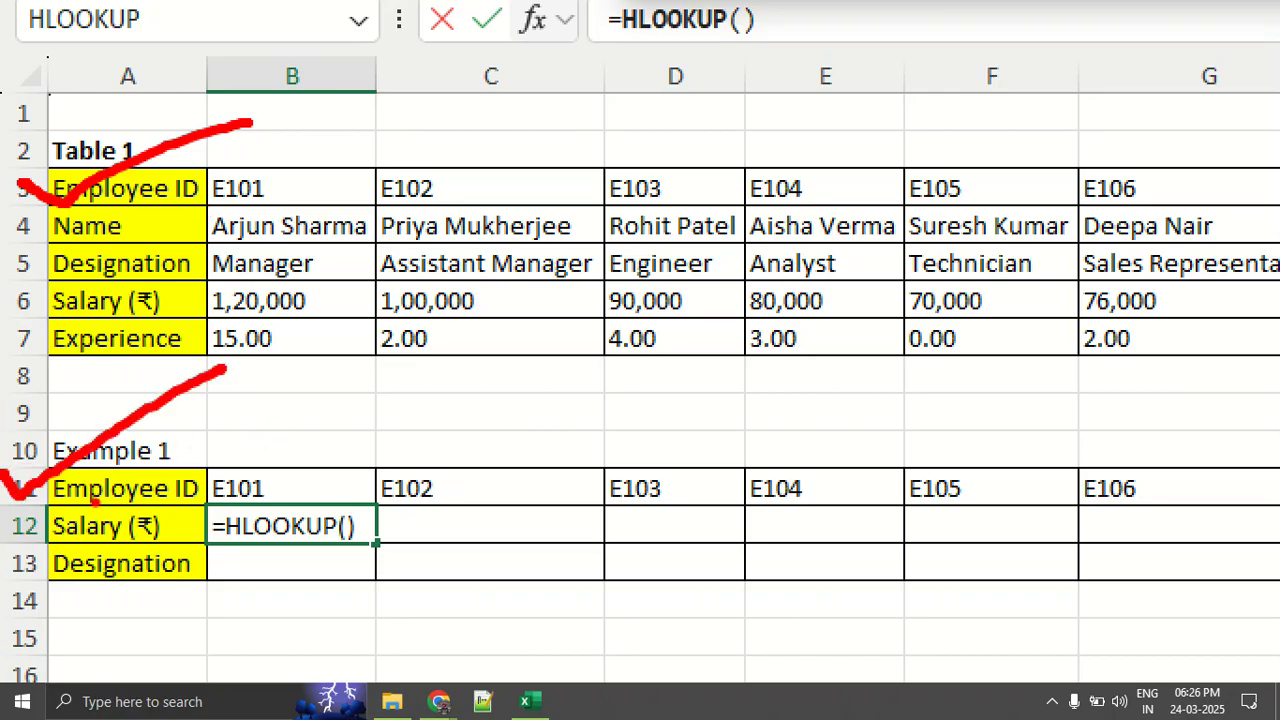
left_click_drag(58, 508, 268, 506)
left_click_drag(50, 214, 296, 221)
left_click_drag(296, 221, 322, 222)
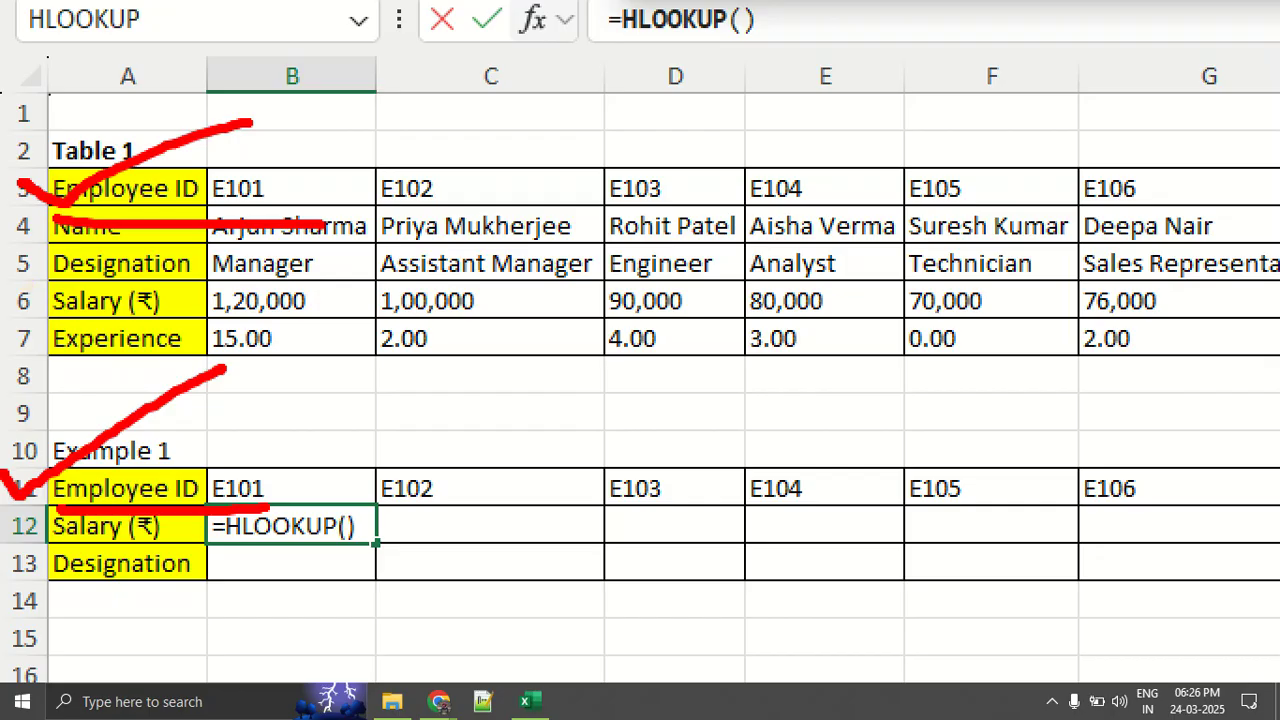
key("Escape")
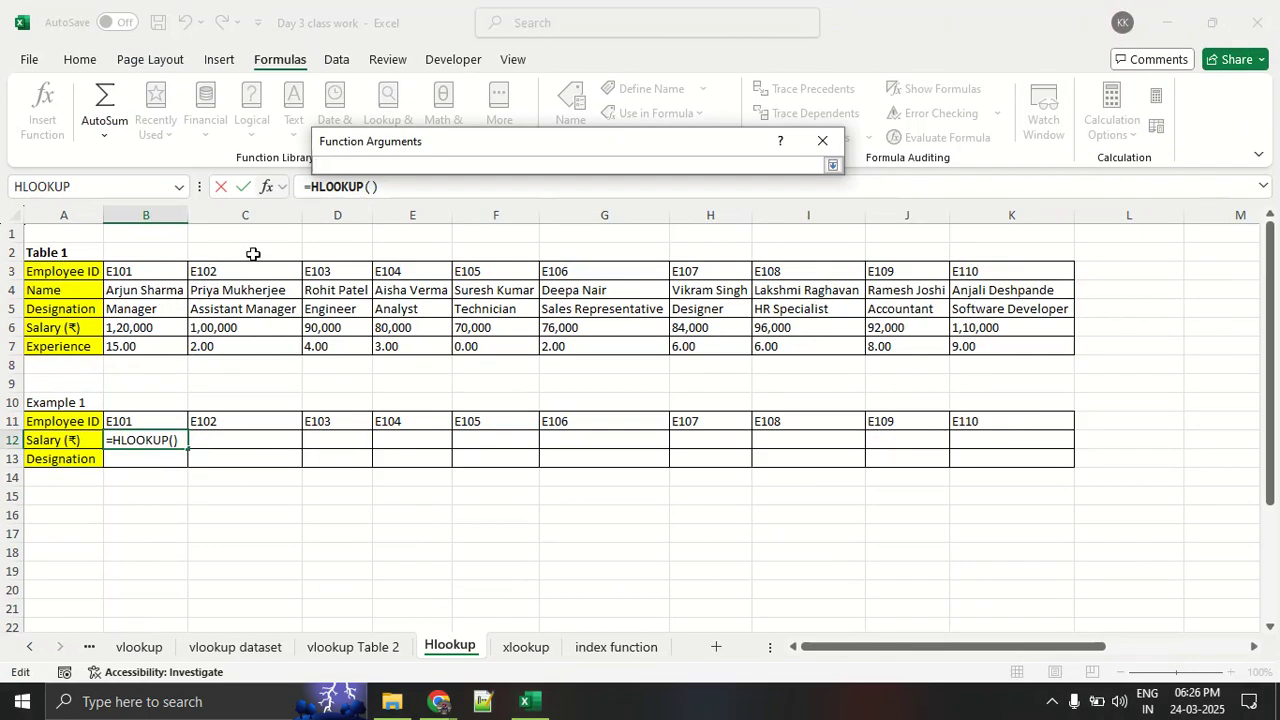
- Set the HLOOKUP Lookup_value to B11 and select B3:K7 in Table 1 as the Table_array
left_click(171, 418)
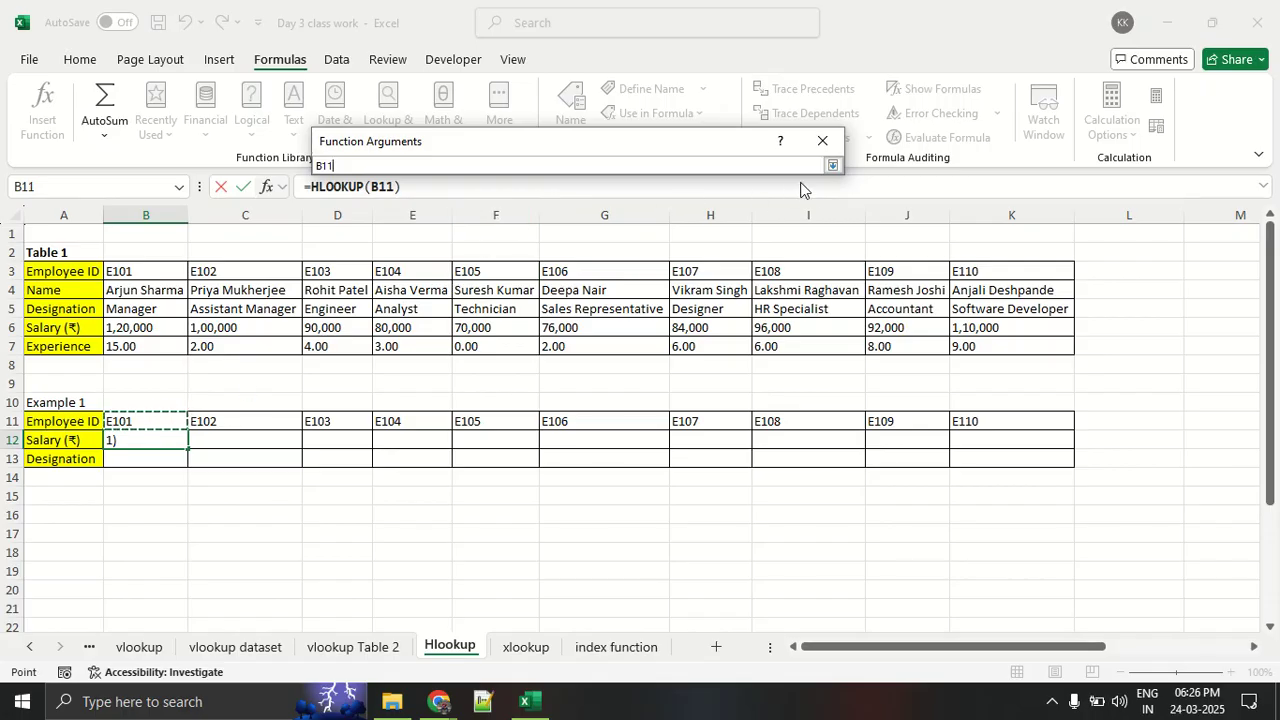
left_click(831, 166)
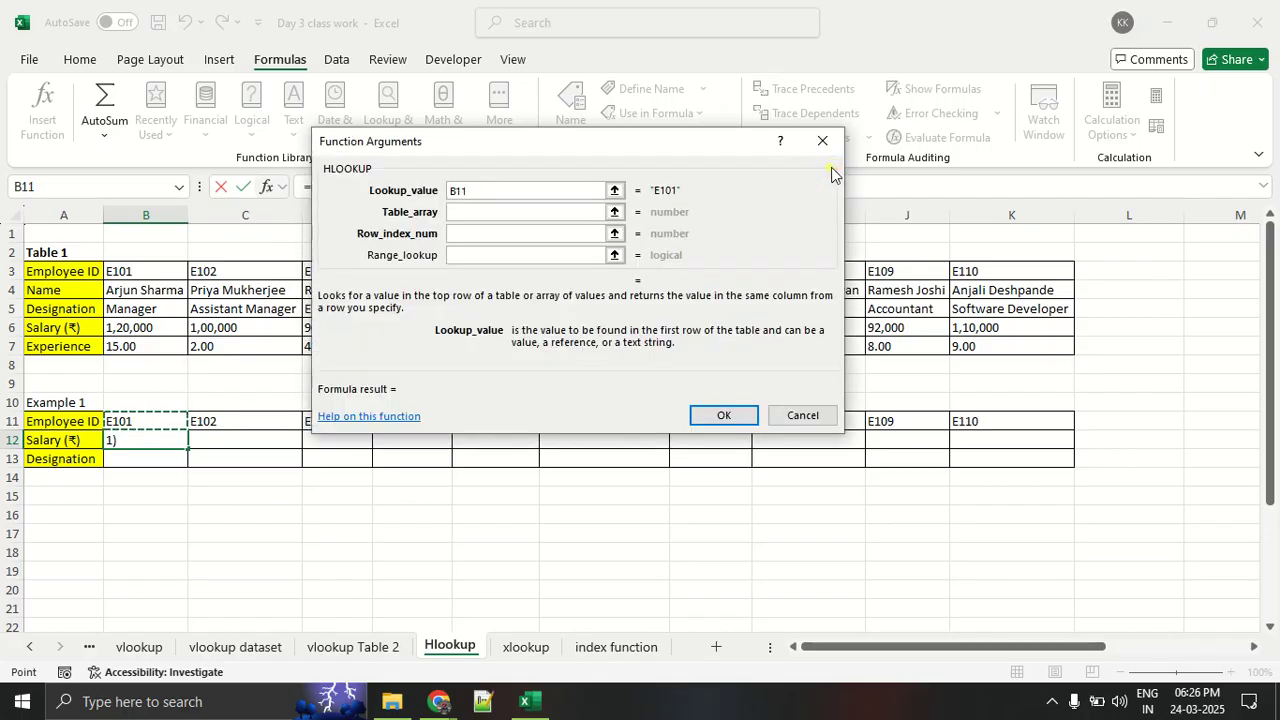
left_click(547, 213)
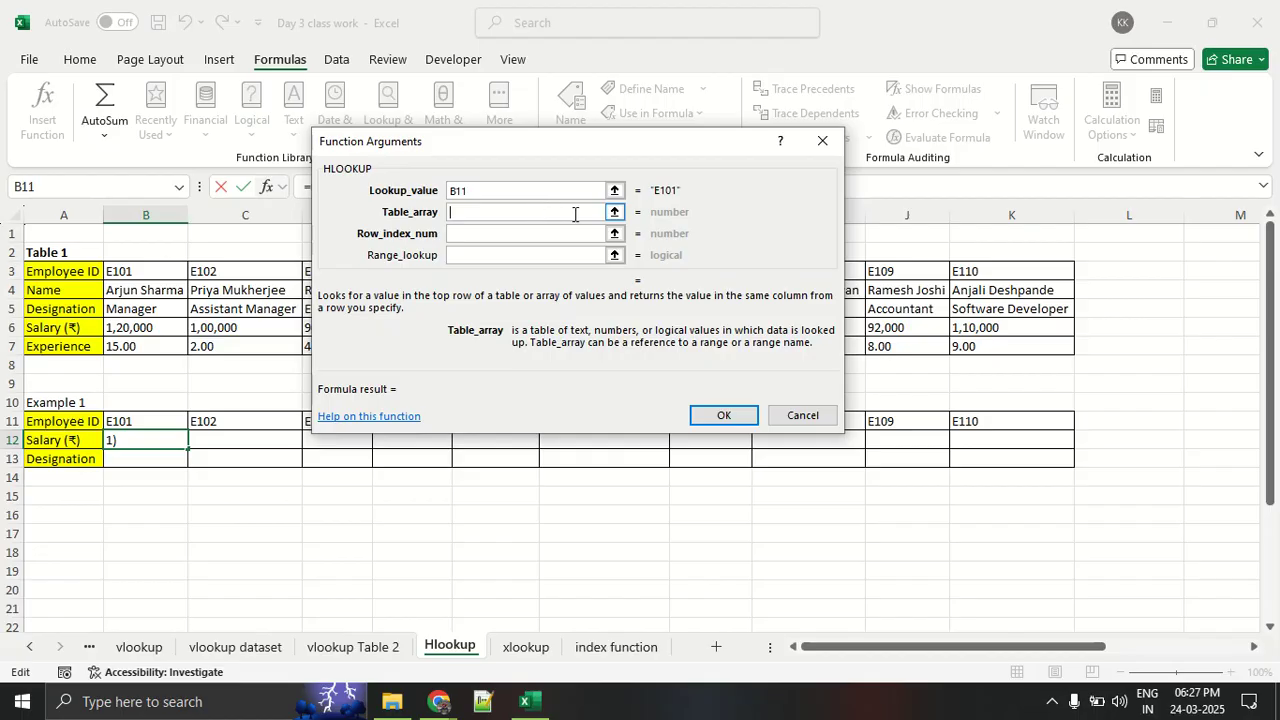
left_click(615, 212)
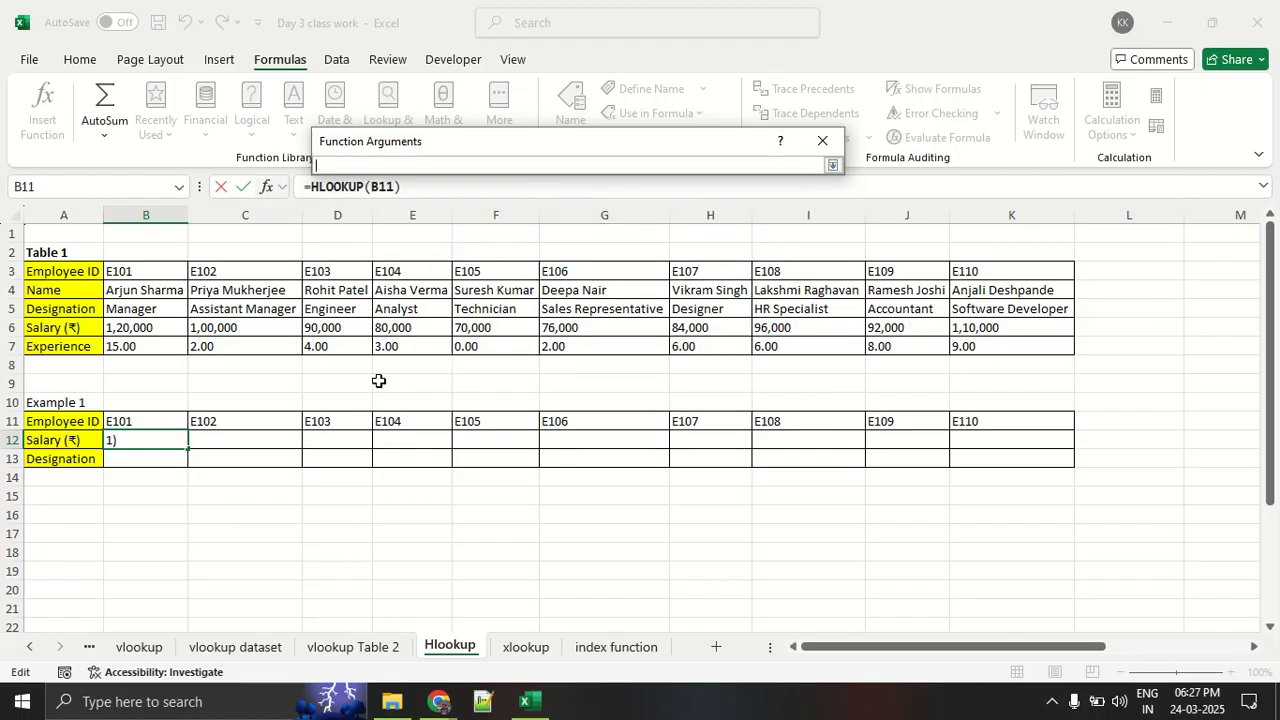
left_click_drag(143, 271, 958, 347)
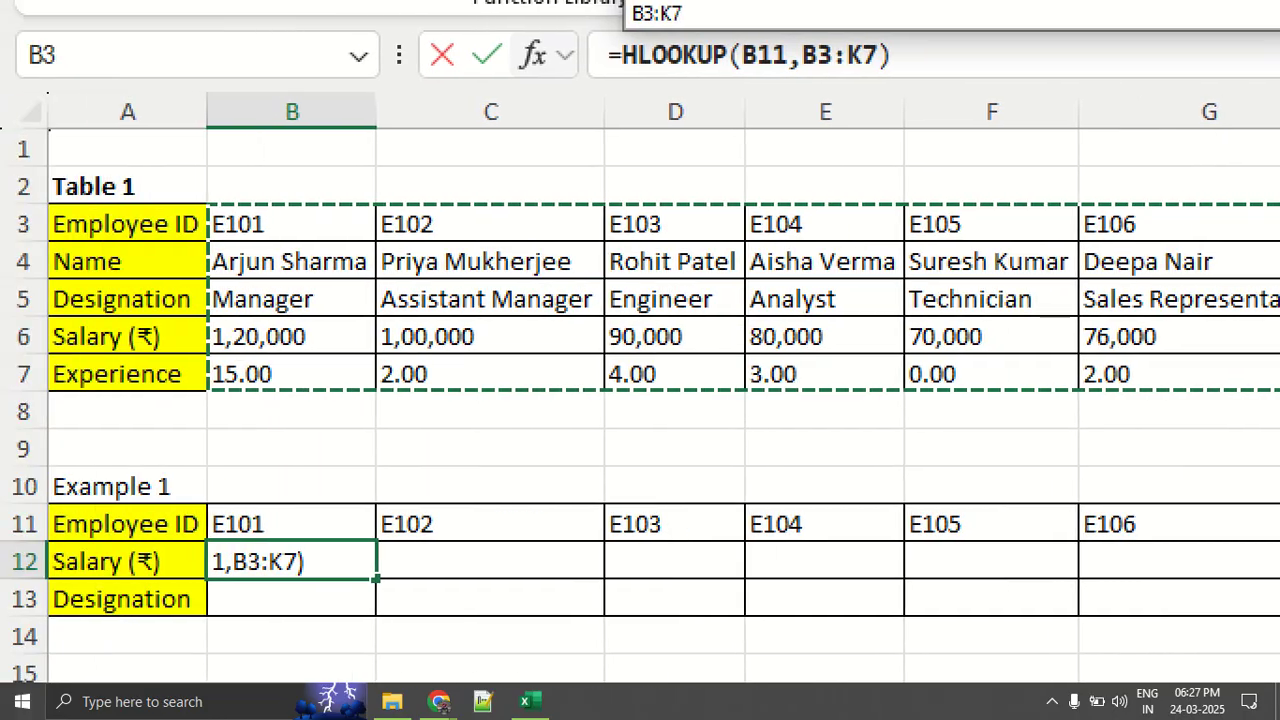
- Outline the selected Table 1 range in red, link it to its circled B3:K7 reference, and magnify that reference
mouse_move(412, 206)
left_mouse_down()
mouse_move(216, 218)
mouse_move(215, 326)
mouse_move(343, 382)
mouse_move(1275, 395)
left_mouse_up()
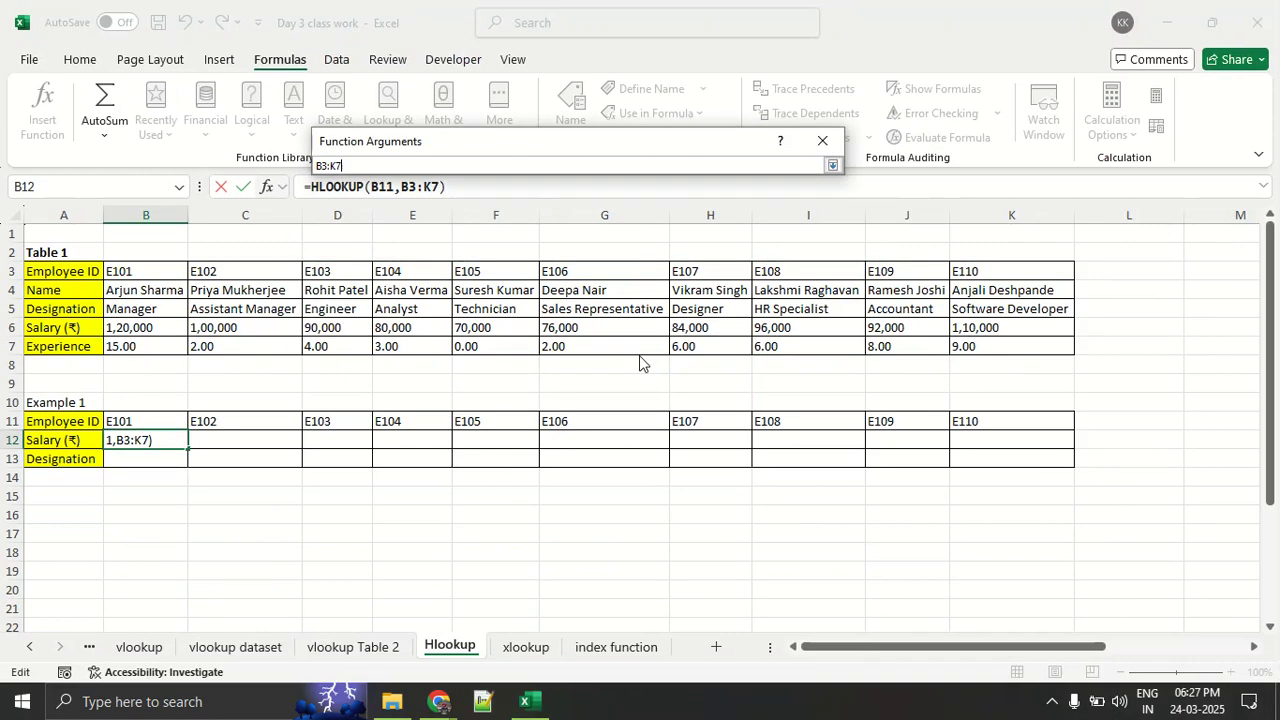
mouse_move(645, 358)
left_mouse_down()
mouse_move(262, 306)
mouse_move(175, 280)
mouse_move(178, 263)
mouse_move(118, 278)
mouse_move(206, 348)
mouse_move(978, 355)
mouse_move(1075, 305)
mouse_move(780, 270)
mouse_move(136, 270)
left_mouse_up()
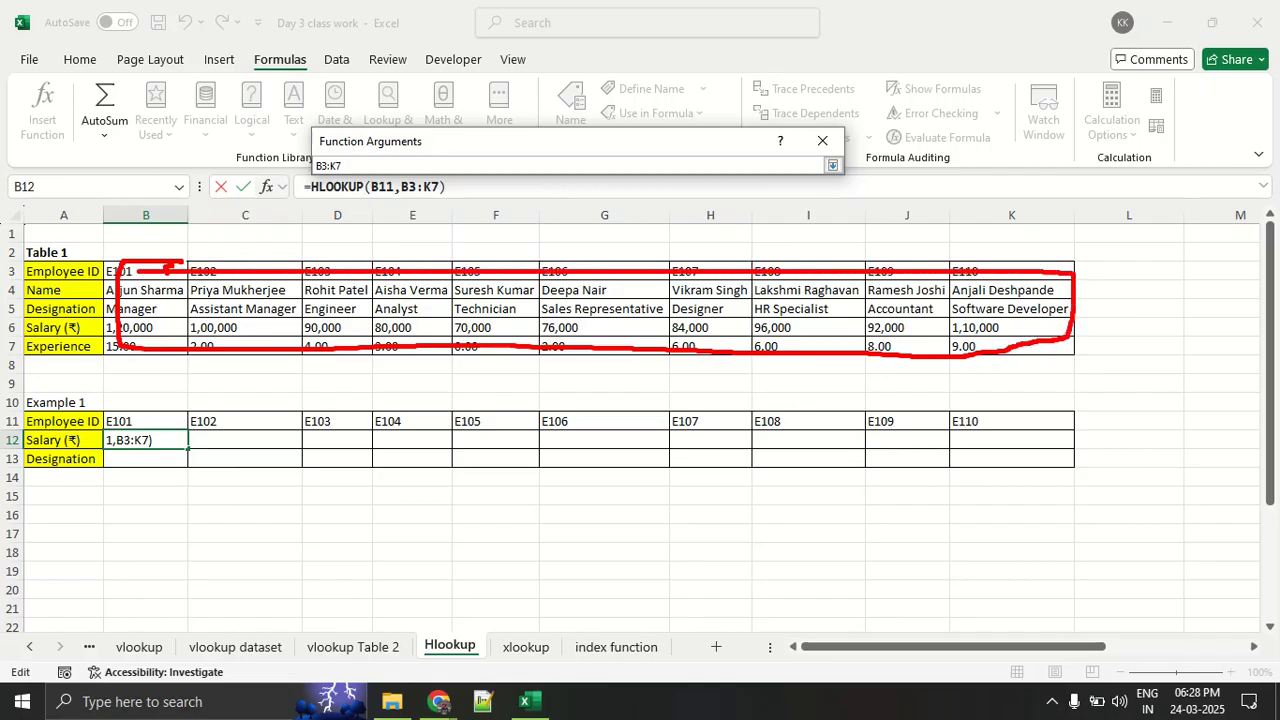
mouse_move(245, 270)
left_mouse_down()
mouse_move(315, 205)
mouse_move(300, 160)
mouse_move(305, 192)
mouse_move(368, 160)
left_mouse_up()
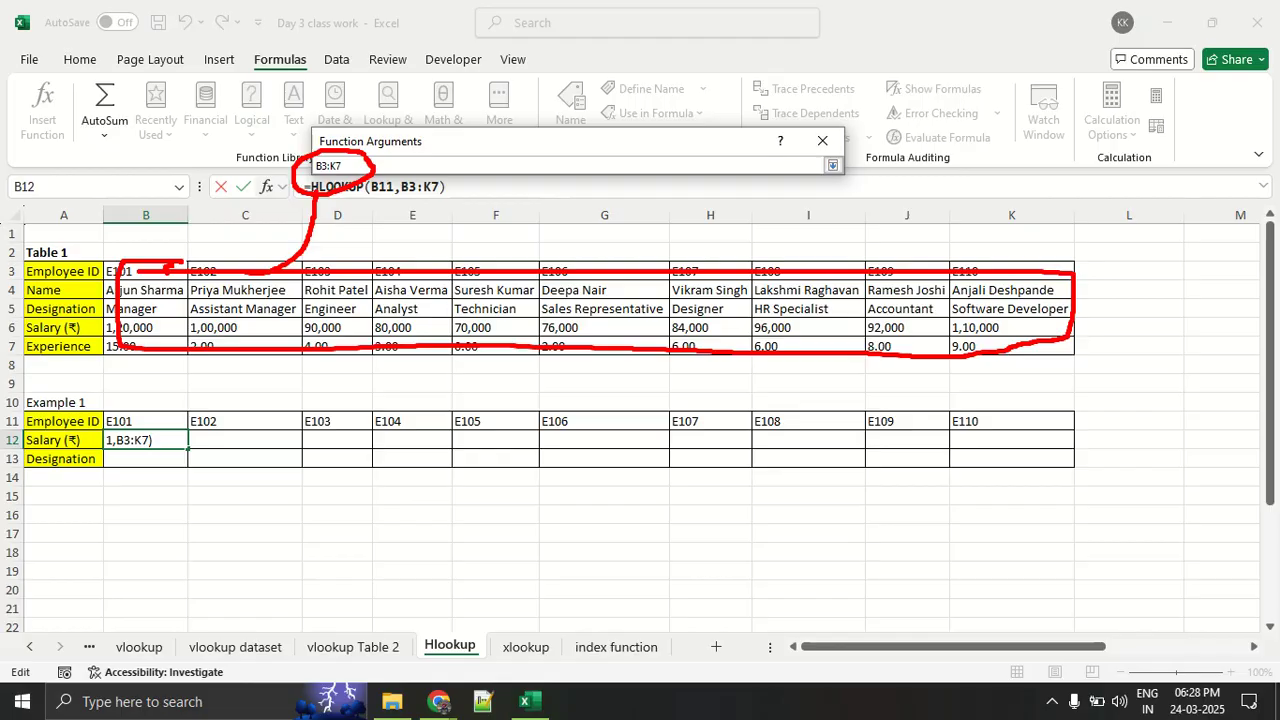
key("Escape")
key("ctrl+1")
left_click(351, 159)
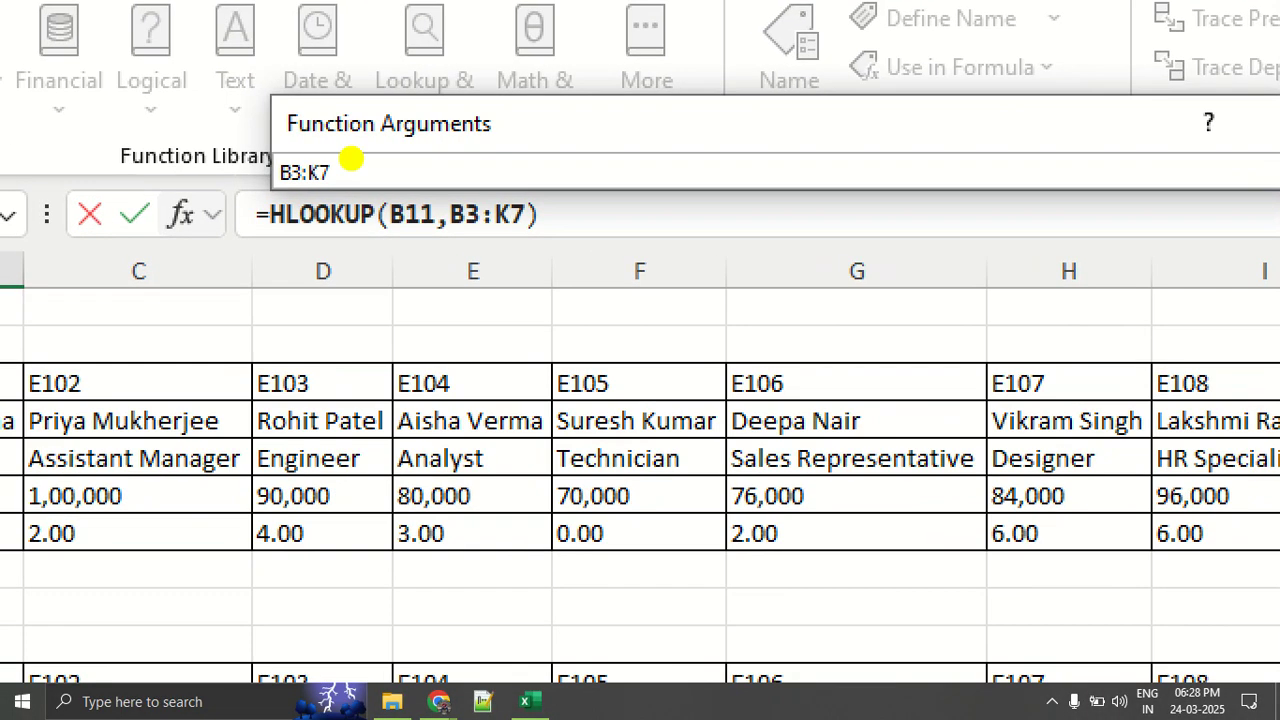
mouse_move(351, 157)
left_mouse_down()
mouse_move(272, 164)
mouse_move(366, 145)
mouse_move(292, 142)
left_mouse_up()
key("Escape")
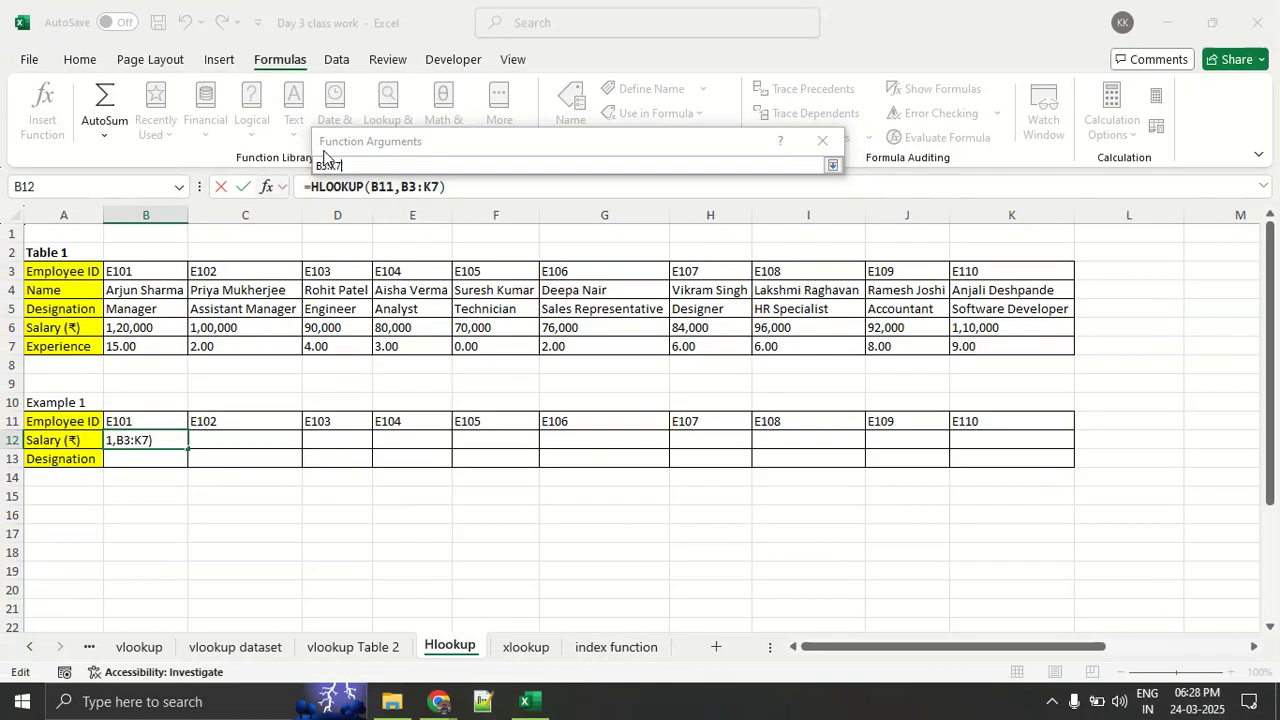
- Make the Table_array reference absolute as $B$3:$K$7
left_click(365, 164)
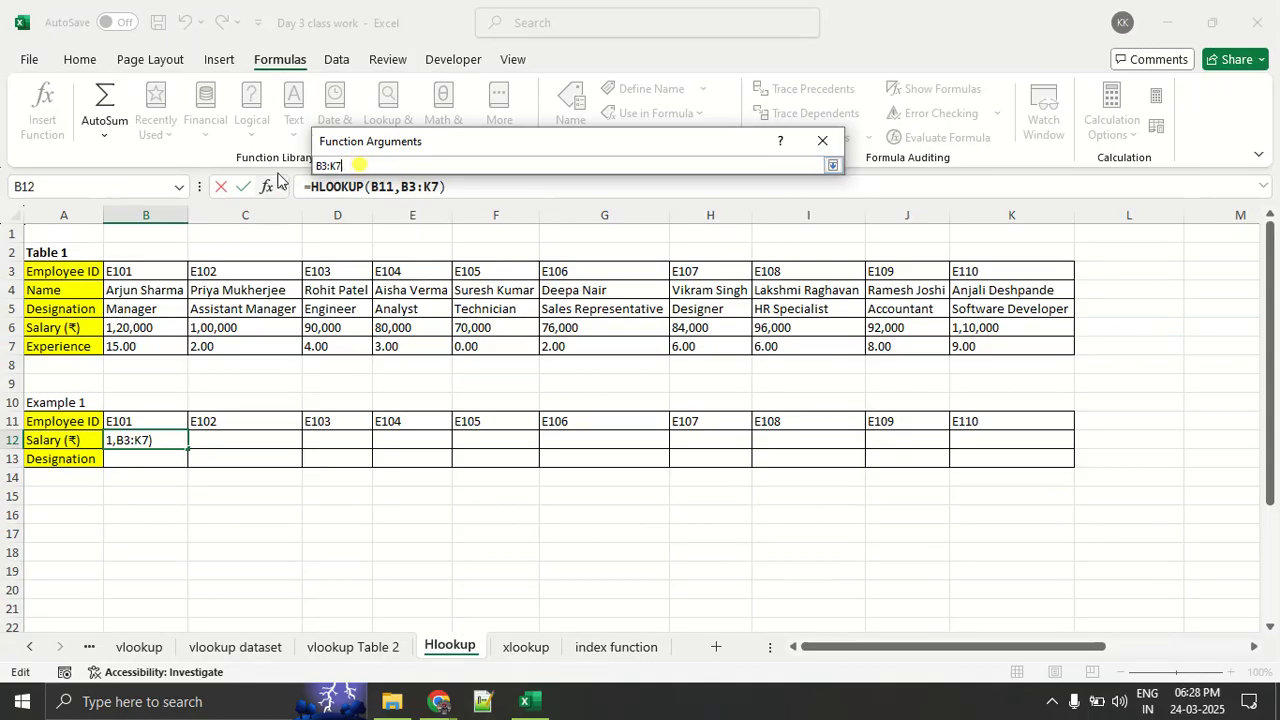
double_click(366, 166)
key("F4")
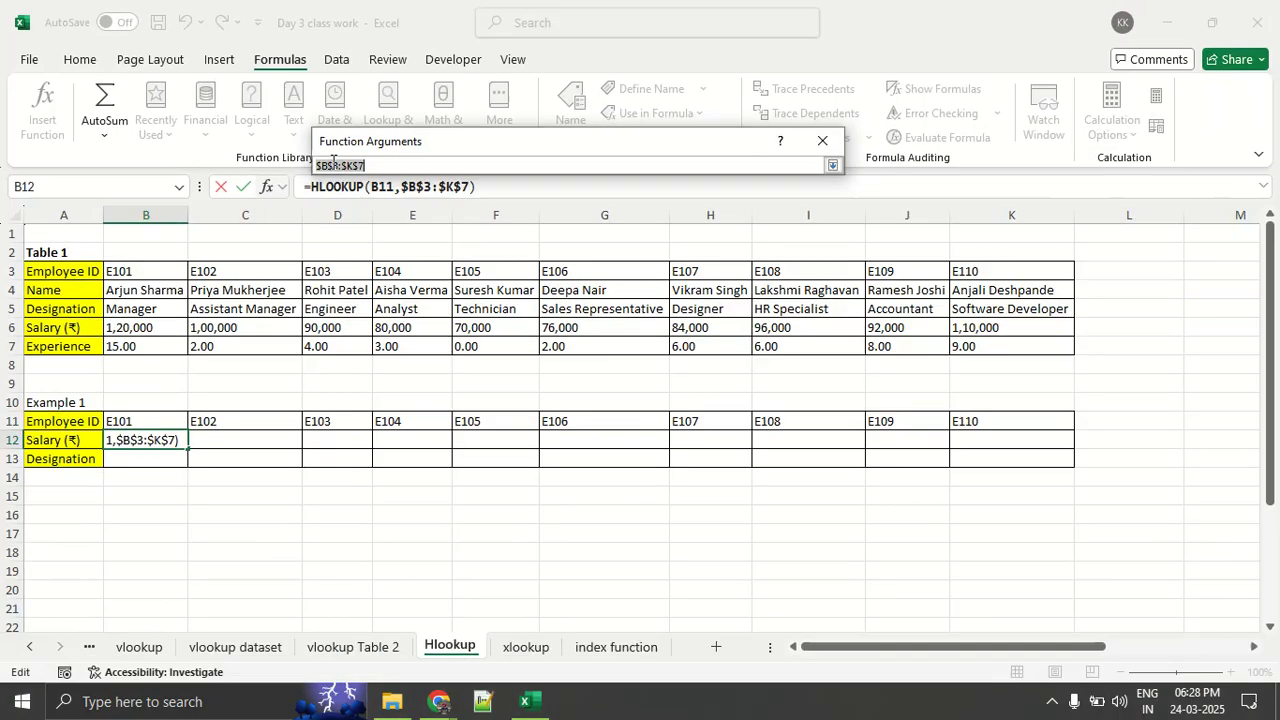
- Clear the Table_array, reselect B3:K7 in Table 1 for it, and activate the Row_index_num argument
key("BackSpace")
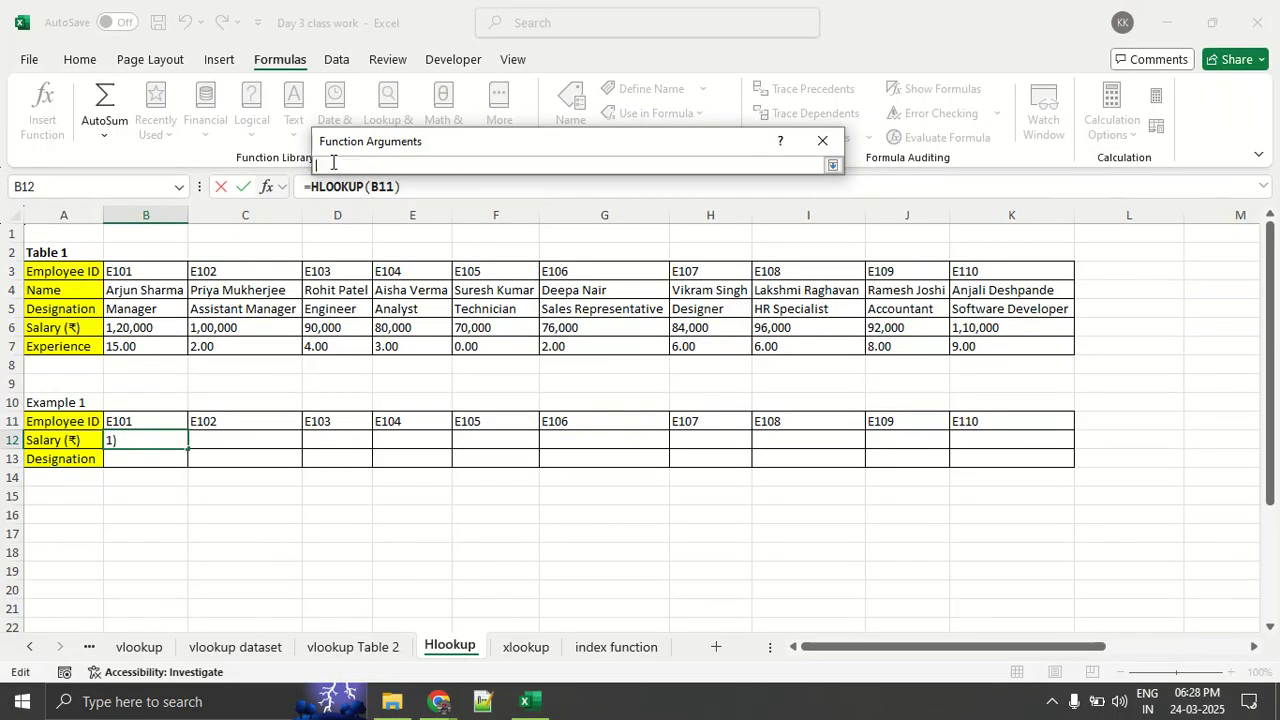
key("Return")
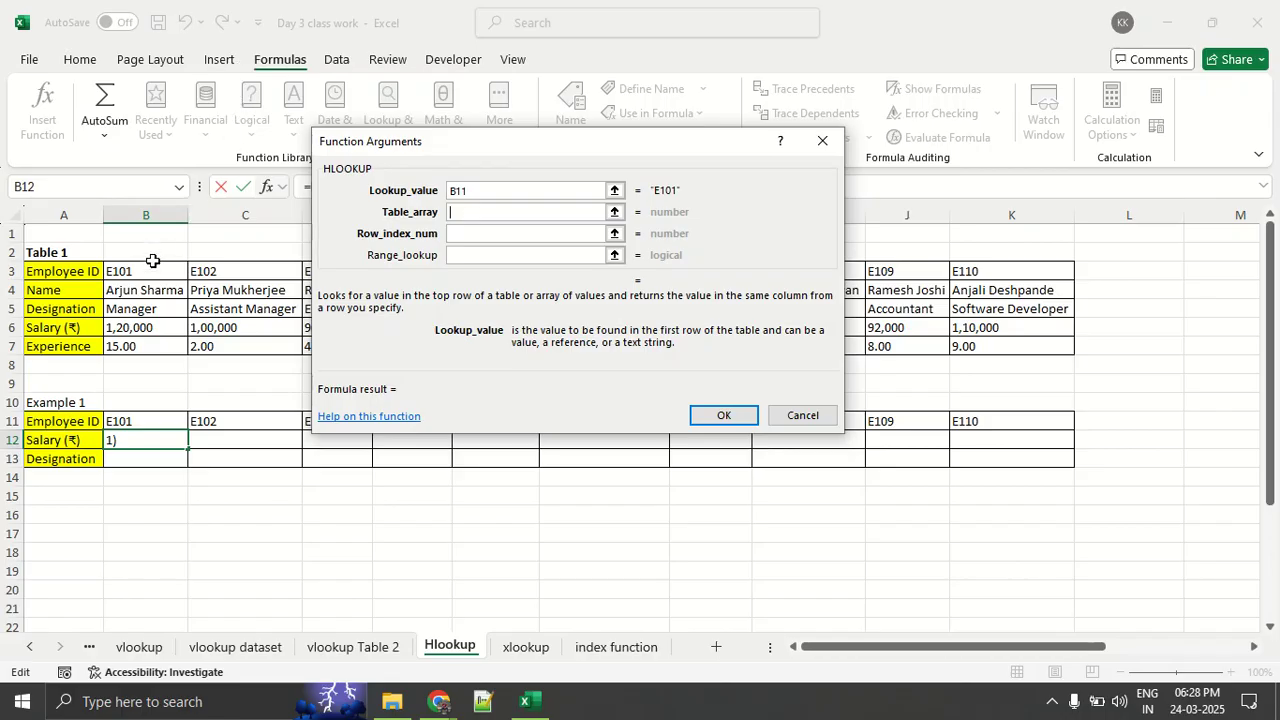
left_click_drag(148, 272, 978, 348)
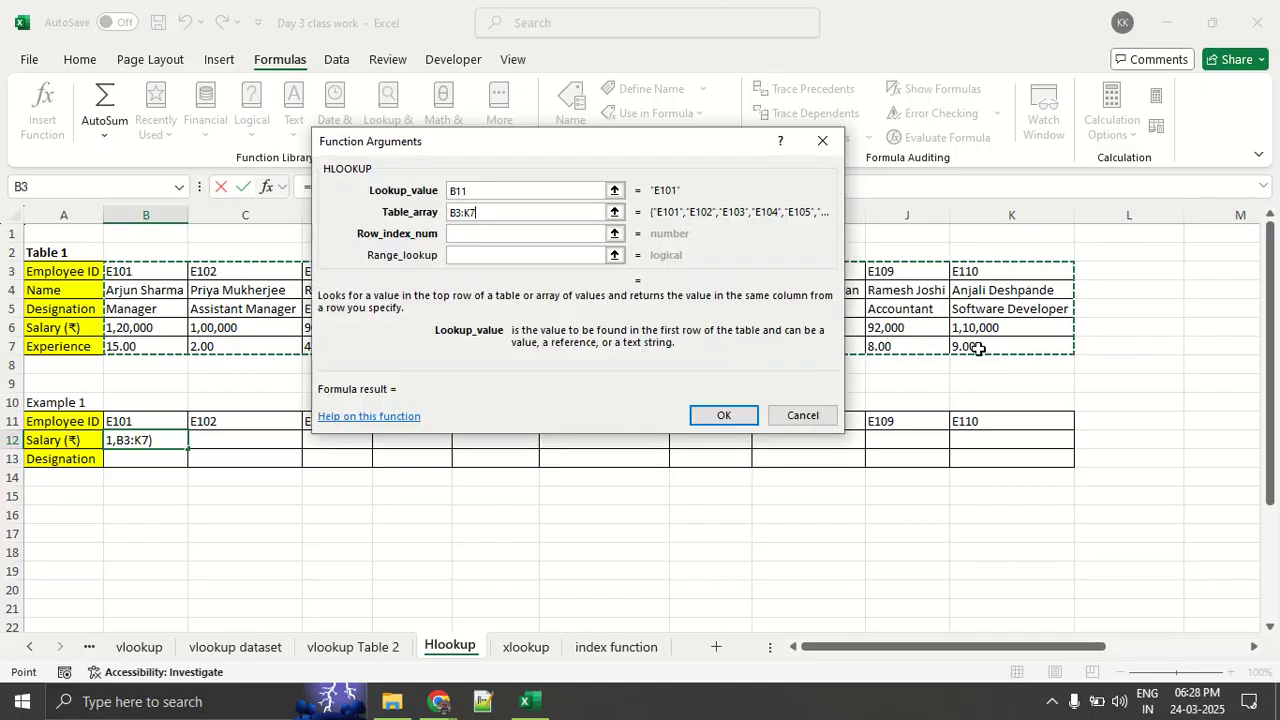
left_click(527, 236)
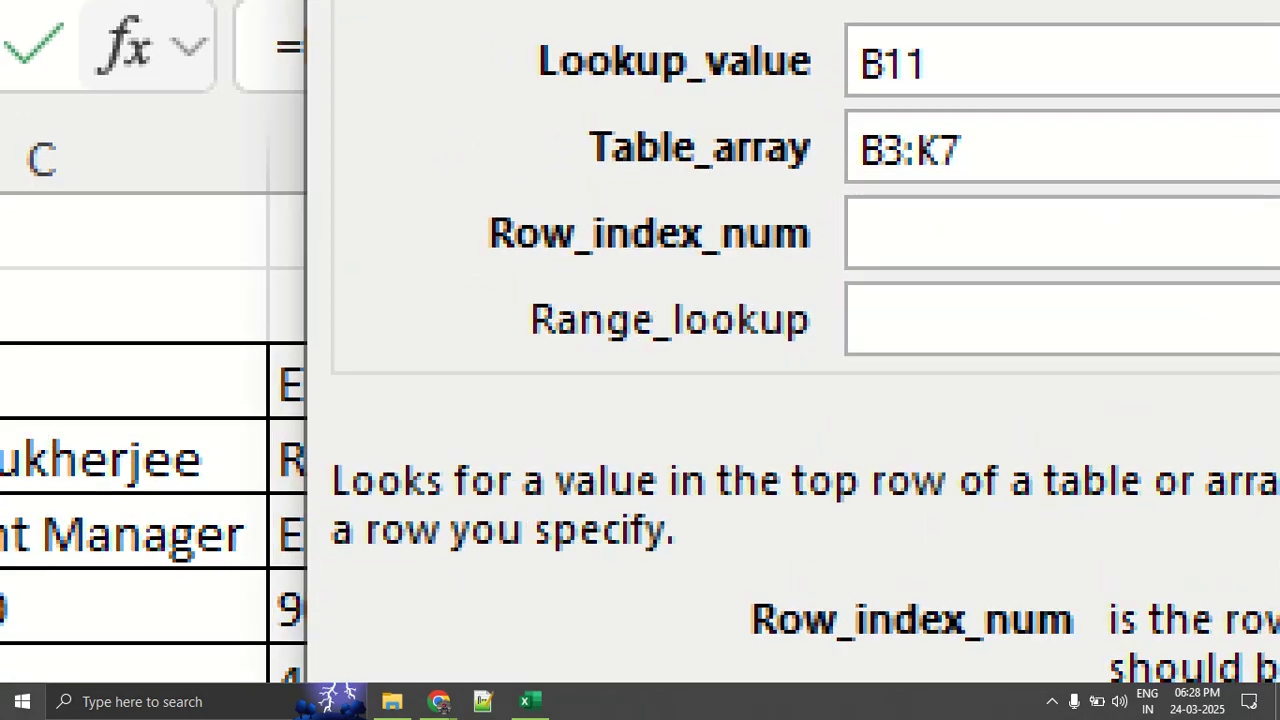
- Draw red lines along Table 1's five data rows and number them 1 to 5 to explain Row_index_num
left_click_drag(474, 283, 564, 284)
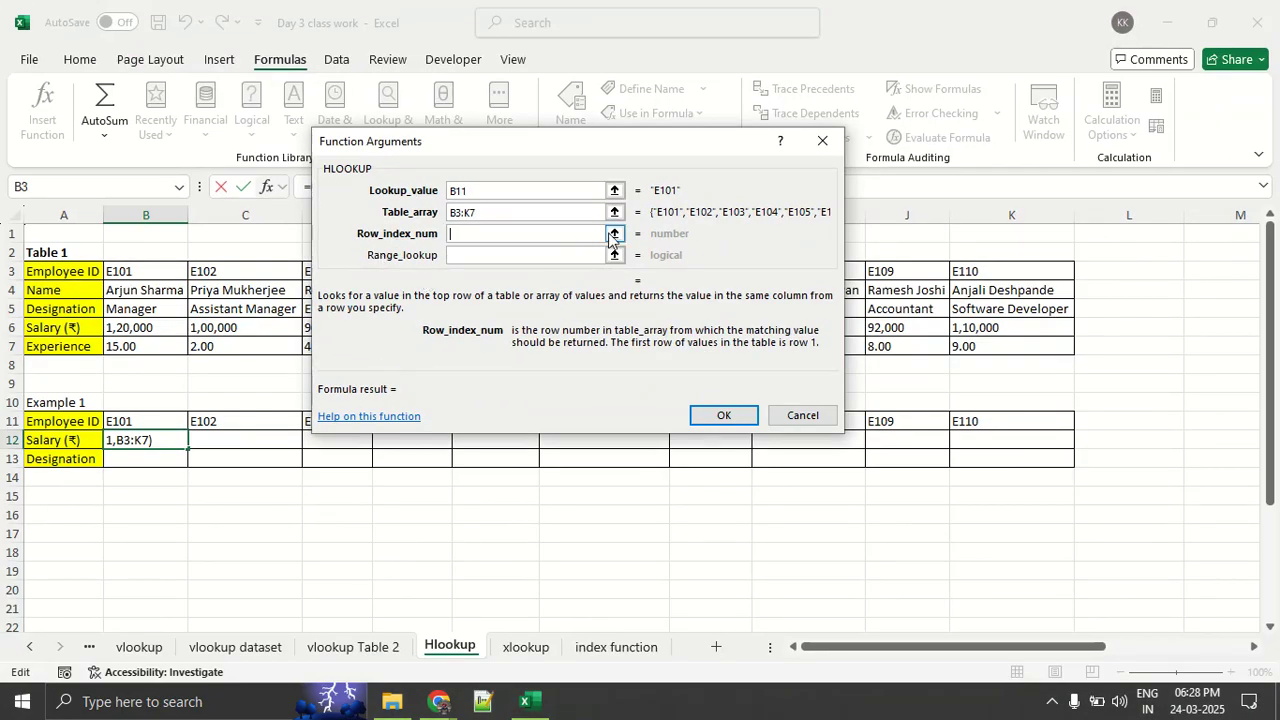
left_click(614, 234)
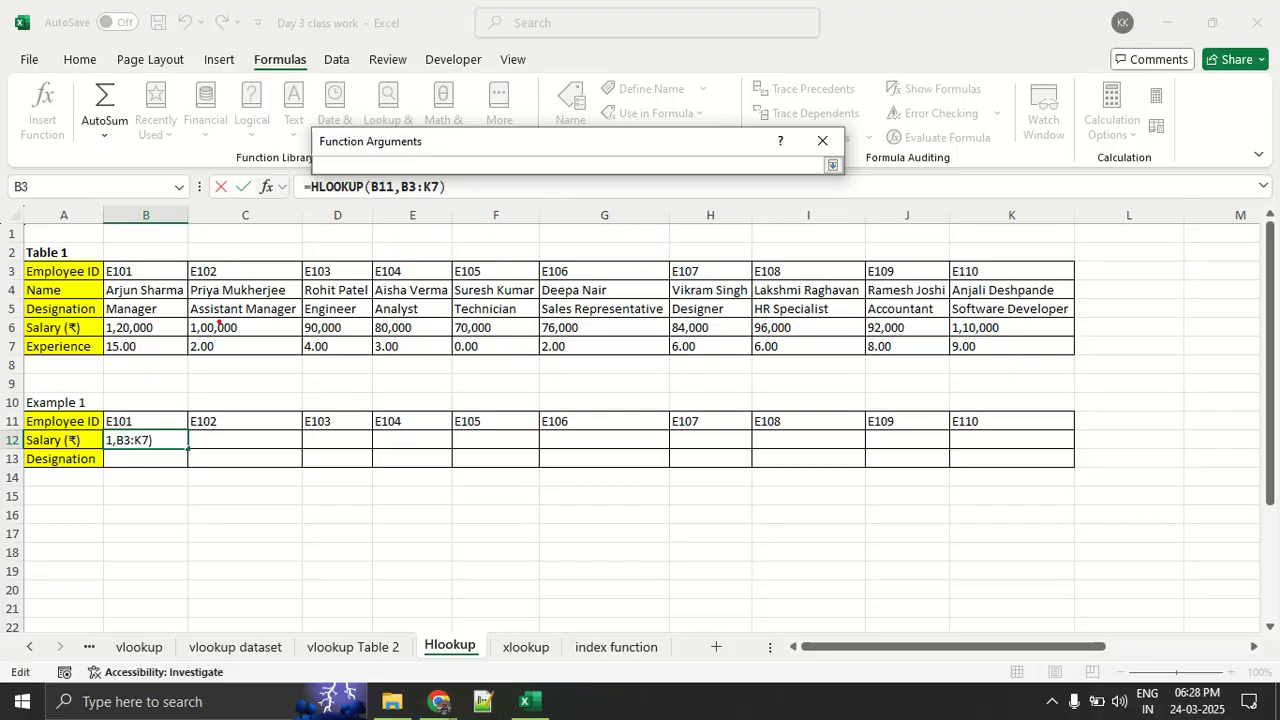
mouse_move(104, 281)
left_mouse_down()
mouse_move(358, 277)
mouse_move(413, 237)
left_mouse_up()
type("t")
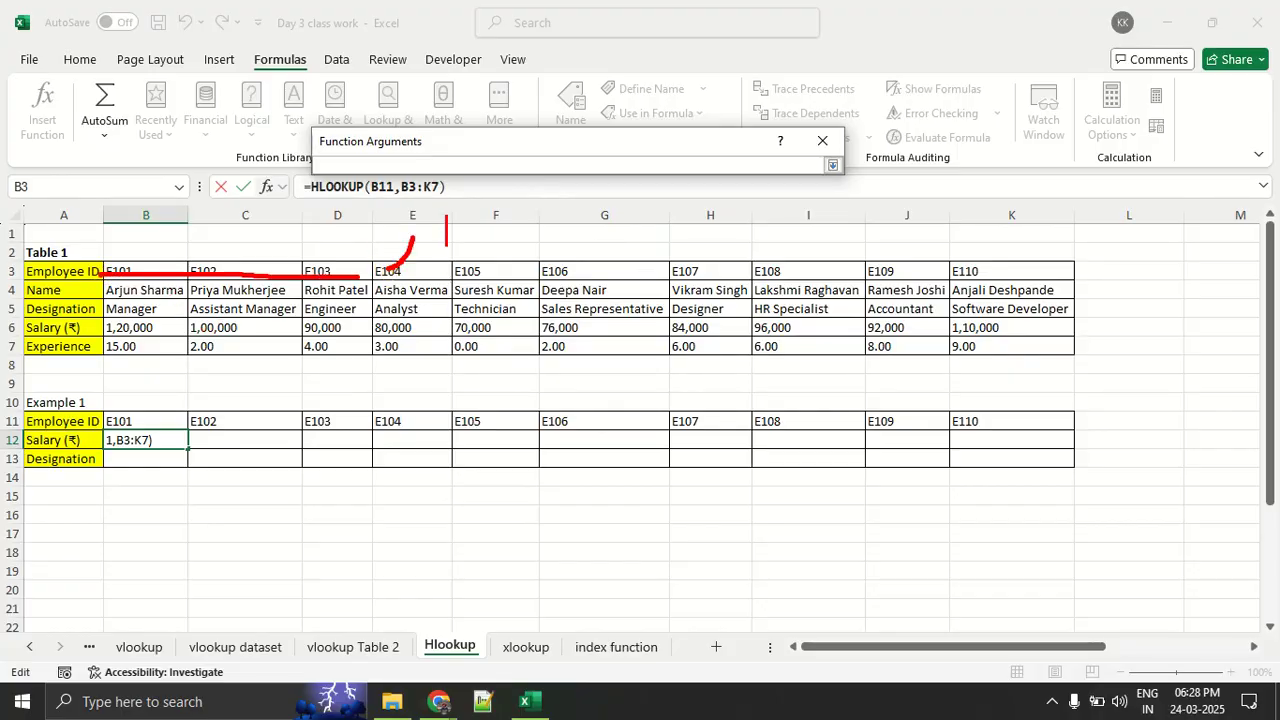
type("1.")
left_click_drag(286, 291, 160, 290)
left_click_drag(460, 292, 530, 247)
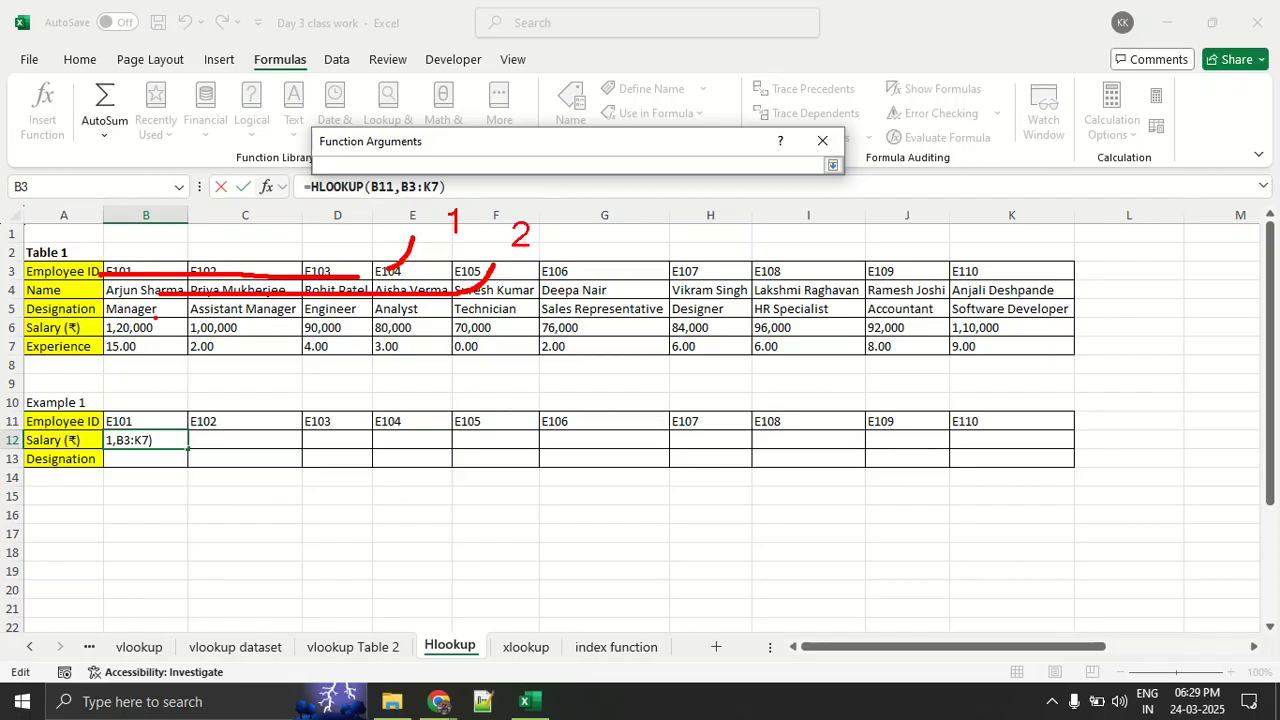
mouse_move(155, 316)
left_mouse_down()
mouse_move(532, 310)
mouse_move(582, 258)
left_mouse_up()
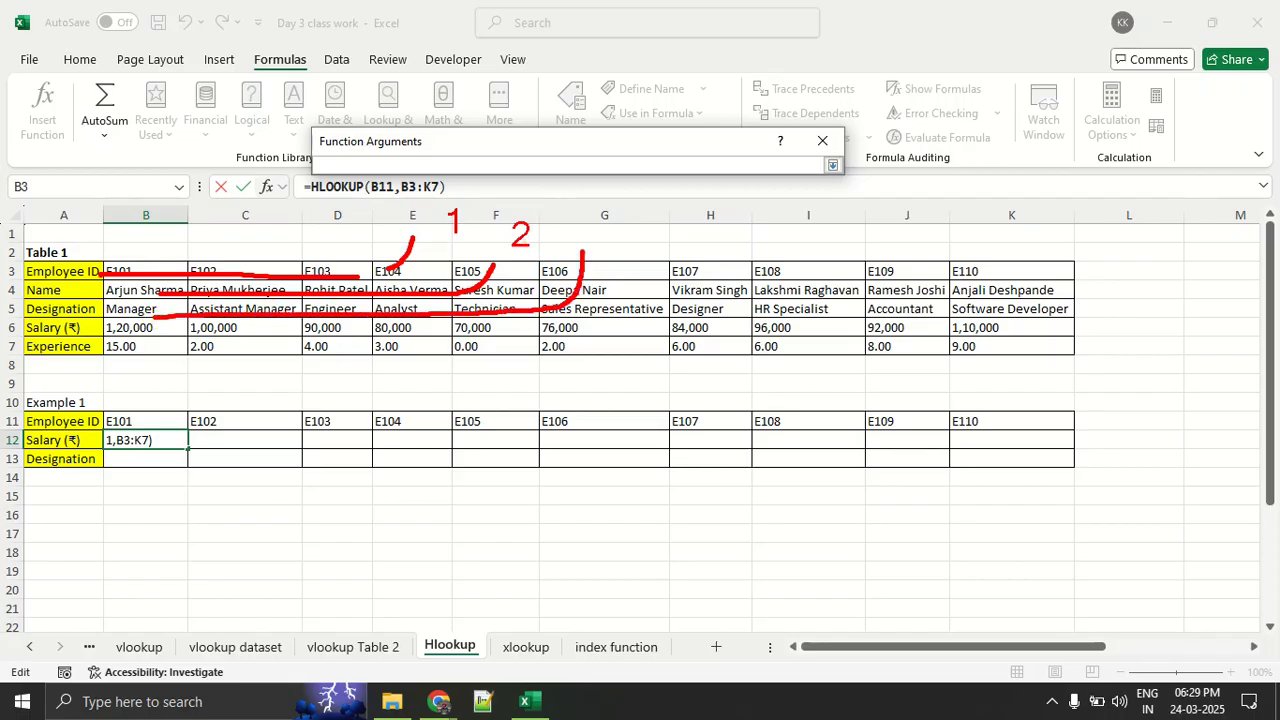
left_click_drag(602, 208, 603, 228)
mouse_move(129, 337)
left_mouse_down()
mouse_move(600, 330)
mouse_move(698, 286)
left_mouse_up()
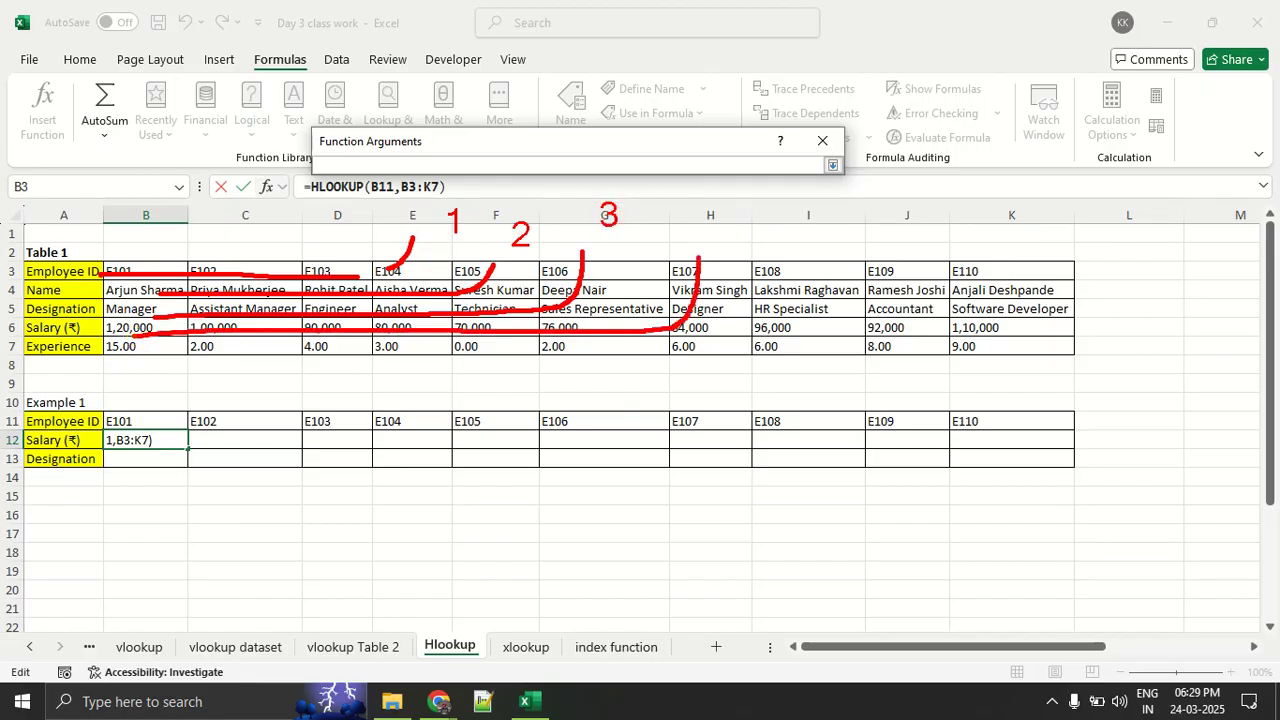
mouse_move(693, 230)
left_mouse_down()
mouse_move(692, 199)
mouse_move(704, 226)
left_mouse_up()
mouse_move(160, 346)
left_mouse_down()
mouse_move(682, 344)
mouse_move(776, 280)
left_mouse_up()
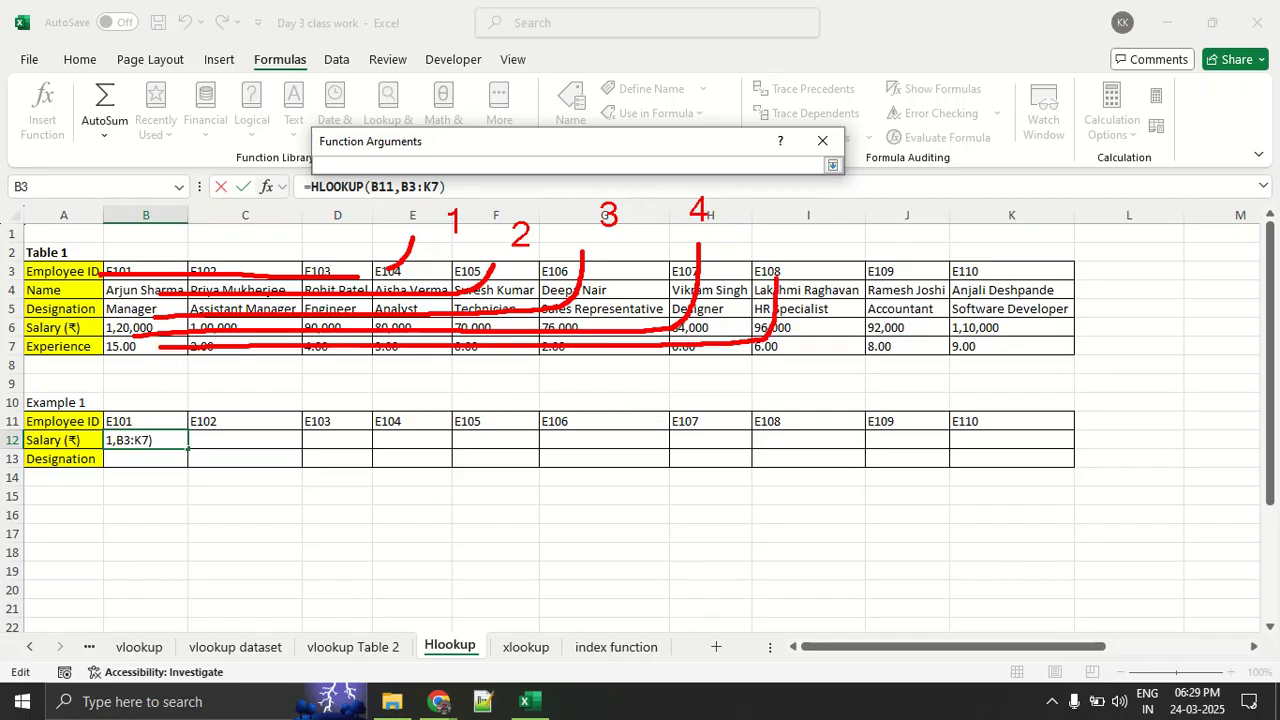
mouse_move(777, 228)
left_mouse_down()
mouse_move(776, 199)
mouse_move(774, 222)
left_mouse_up()
- Underline in red the Salary labels of both tables and the row number 4, and clear the annotations
left_click_drag(20, 452, 118, 452)
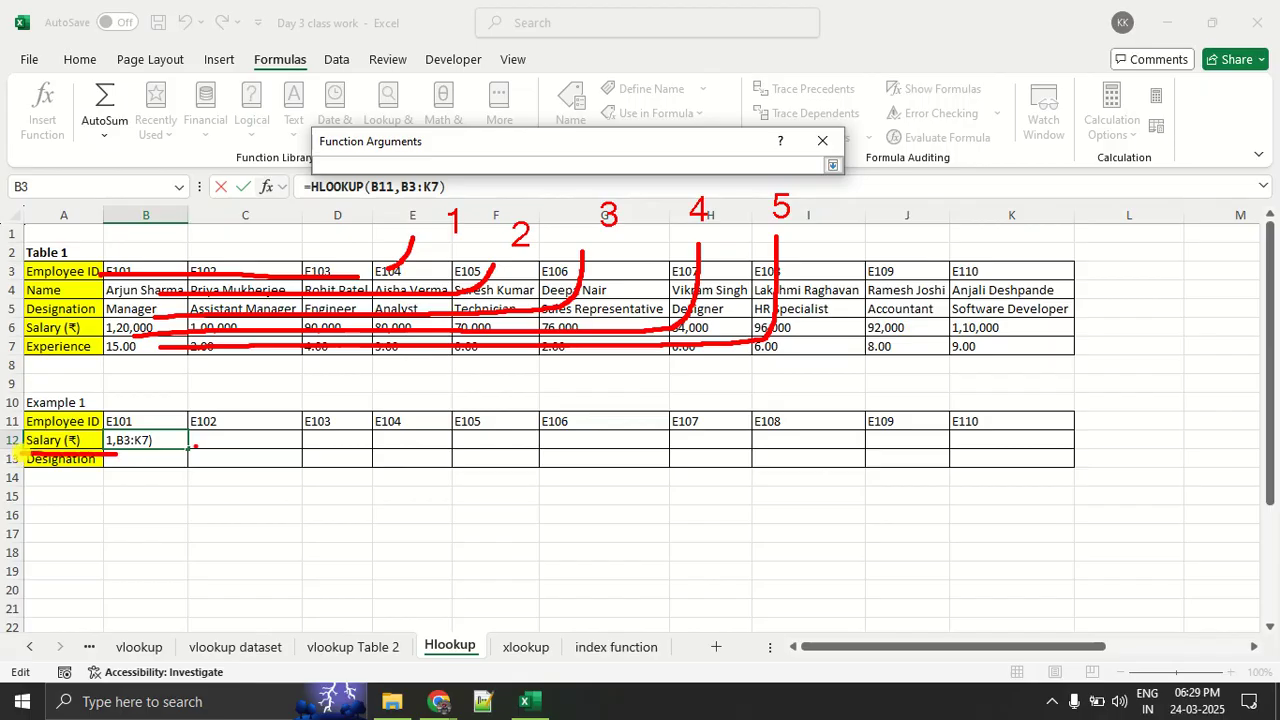
mouse_move(670, 228)
left_mouse_down()
mouse_move(718, 228)
mouse_move(690, 238)
left_mouse_up()
left_click_drag(17, 342, 86, 343)
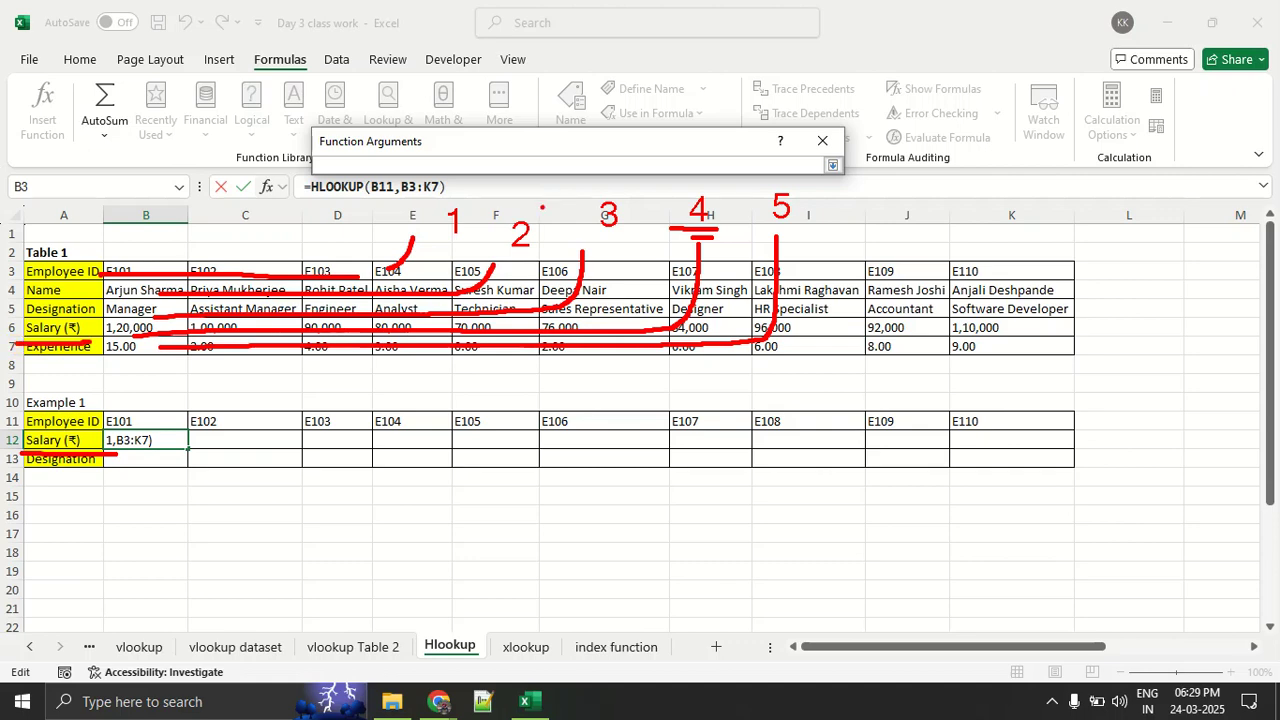
key("Escape")
- Set the Row_index_num to 4, leave Range_lookup empty, and enter the HLOOKUP in B12
type("4")
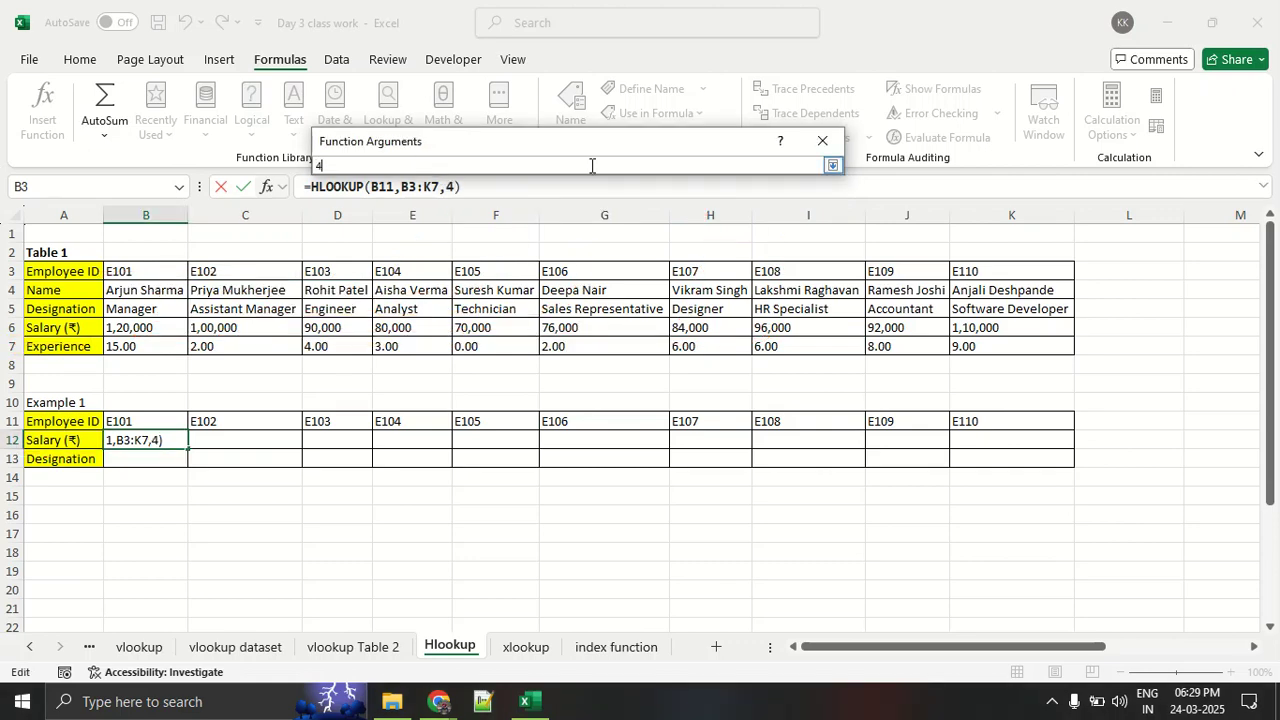
left_click(831, 165)
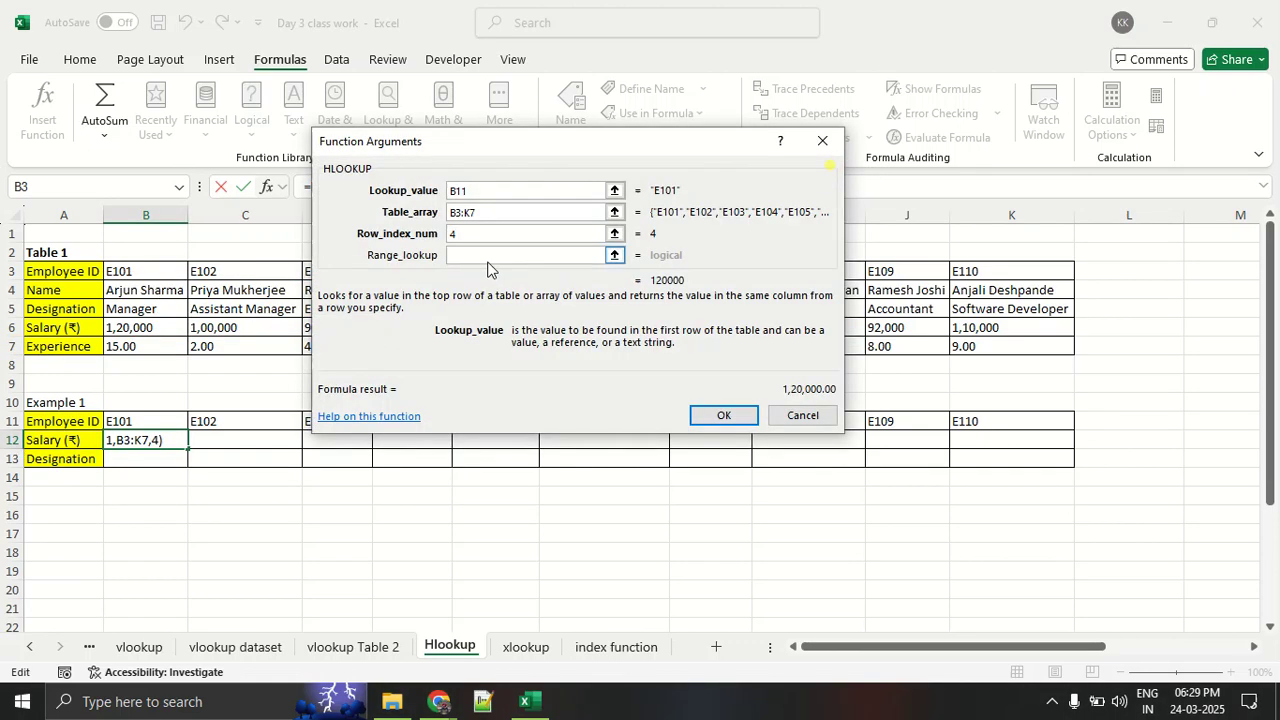
left_click_drag(660, 281, 688, 292)
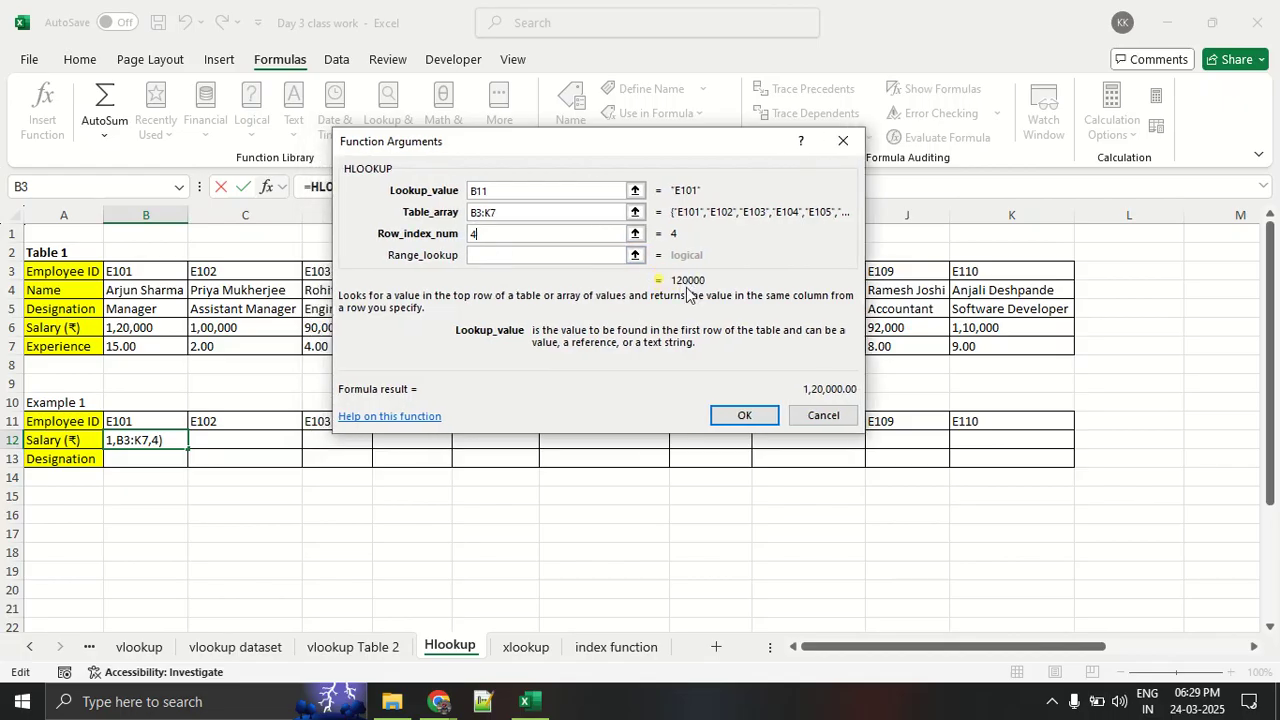
left_click(736, 415)
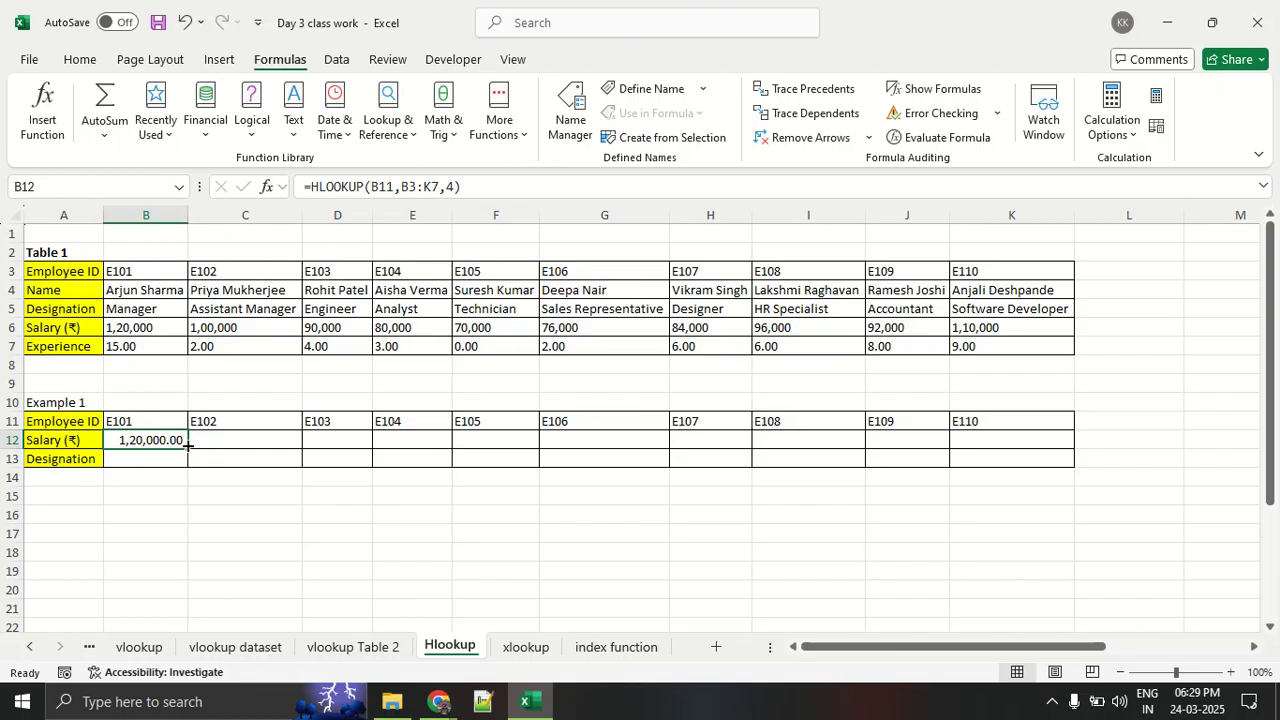
- Fill the HLOOKUP from B12 across to K12 and check it against E106's salary in Table 1
left_click_drag(186, 447, 1022, 461)
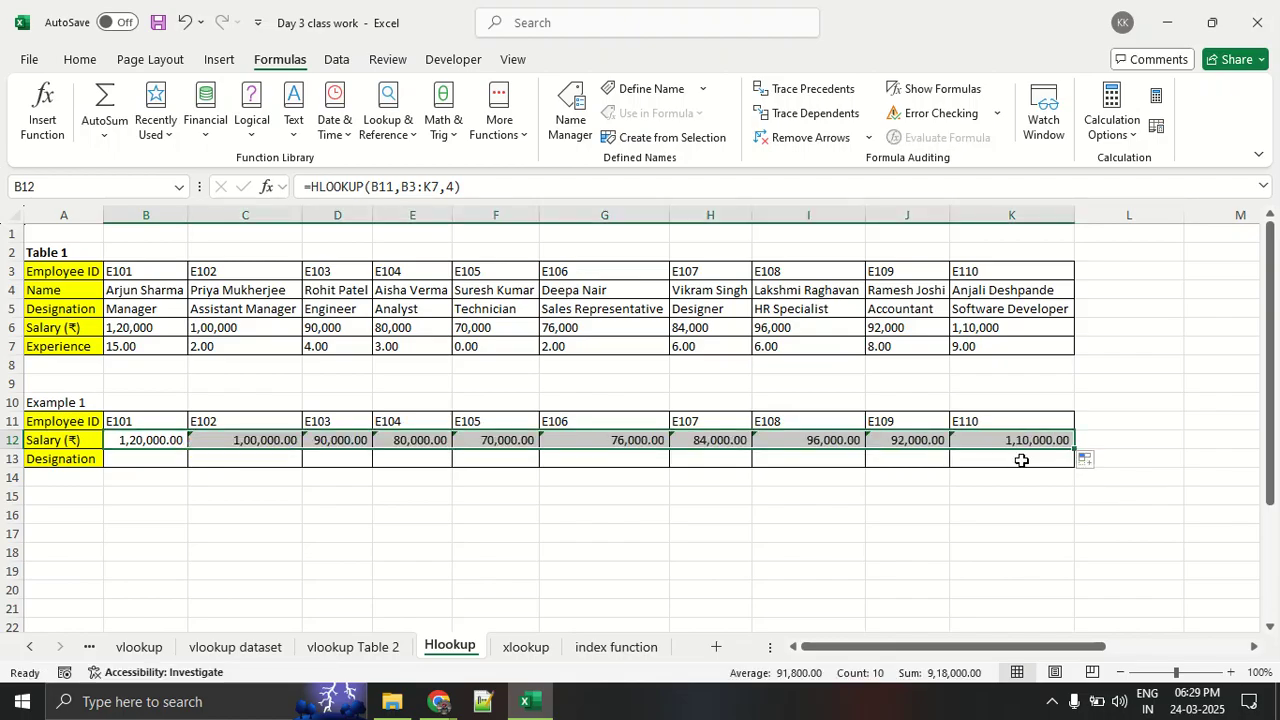
left_click(977, 534)
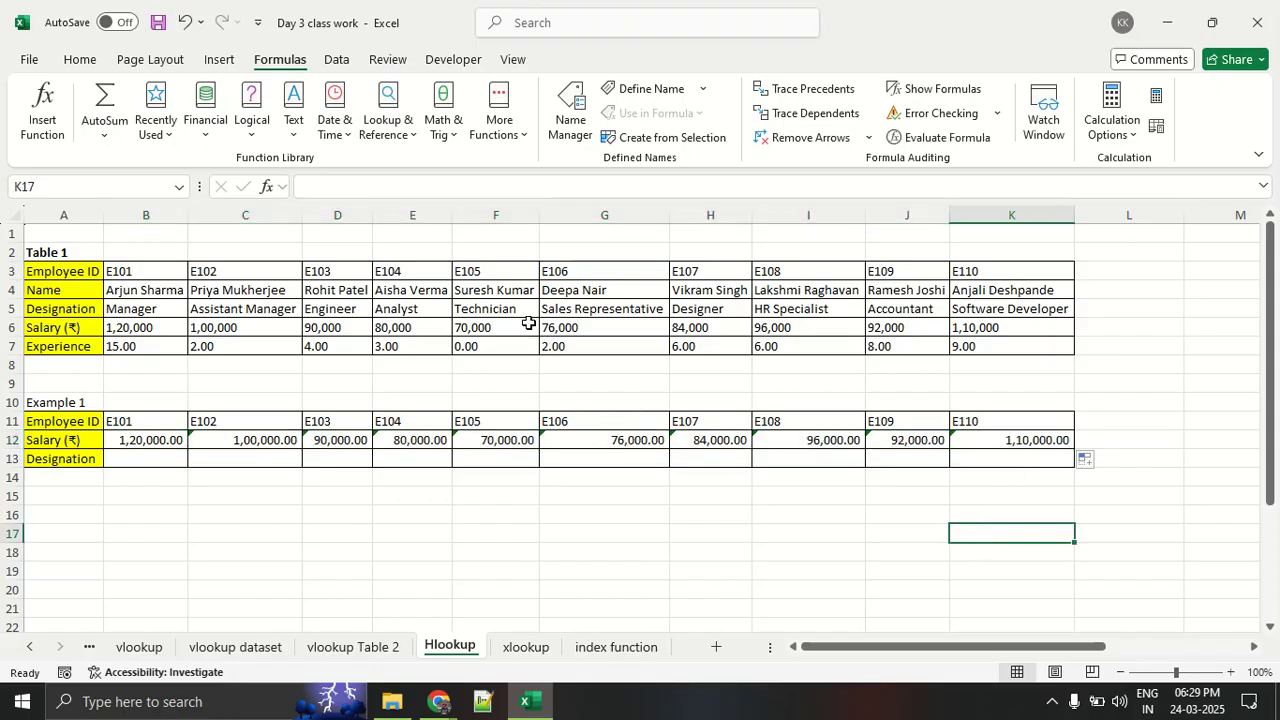
left_click(578, 275)
left_click(580, 328)
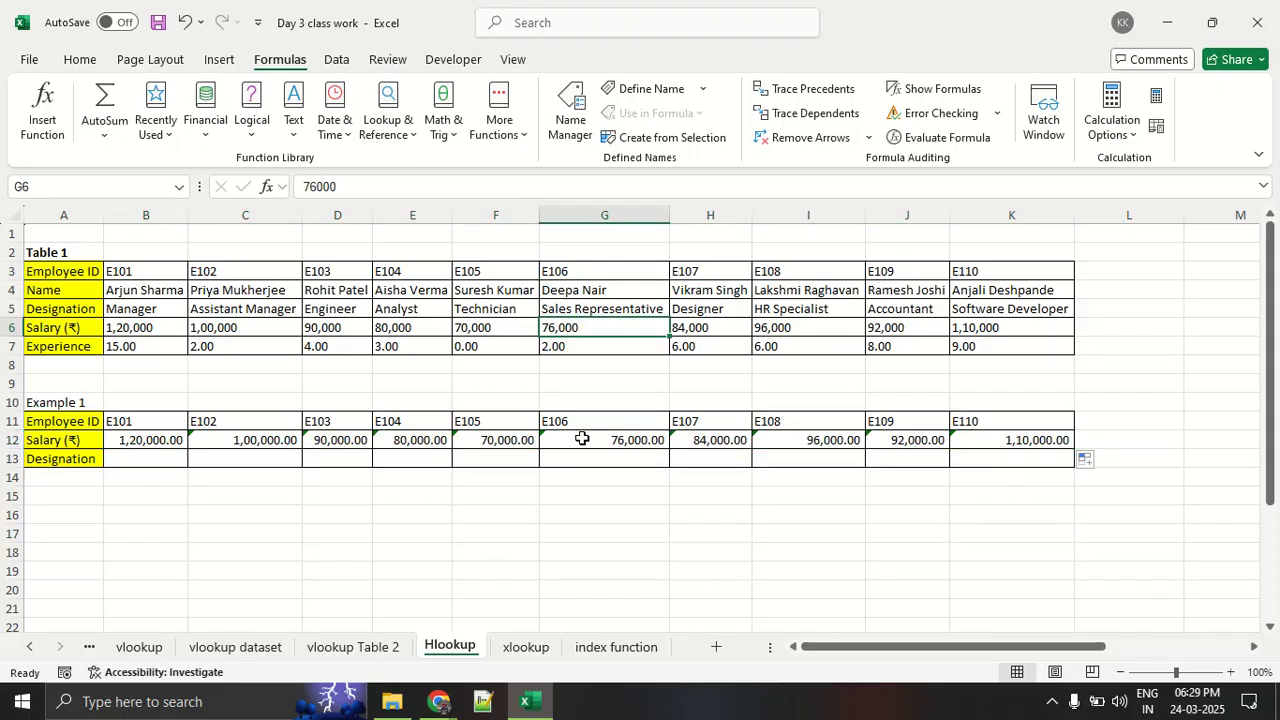
- Circle the E105 column of Example 1 in red, draw two horizontal lines beside it, and clear the annotations
mouse_move(445, 390)
left_mouse_down()
mouse_move(427, 472)
mouse_move(516, 606)
mouse_move(503, 408)
mouse_move(420, 402)
left_mouse_up()
left_click_drag(528, 536, 989, 533)
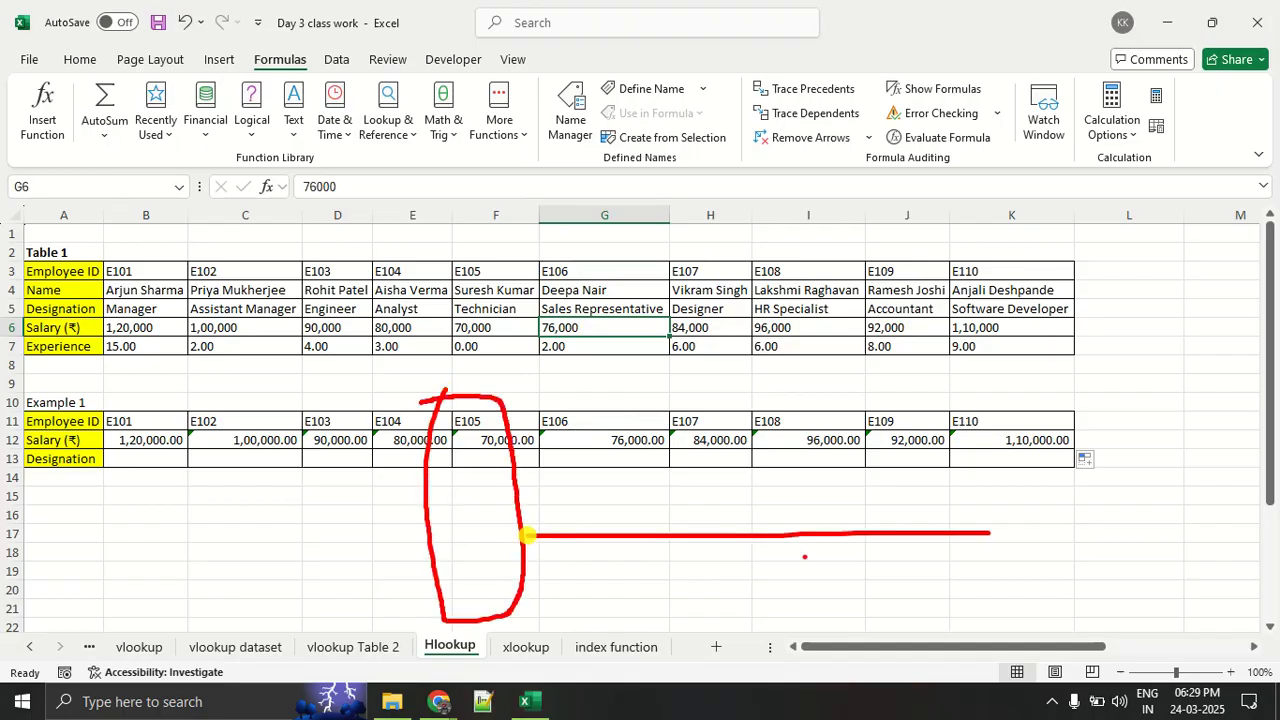
left_click_drag(551, 564, 973, 564)
key("Escape")
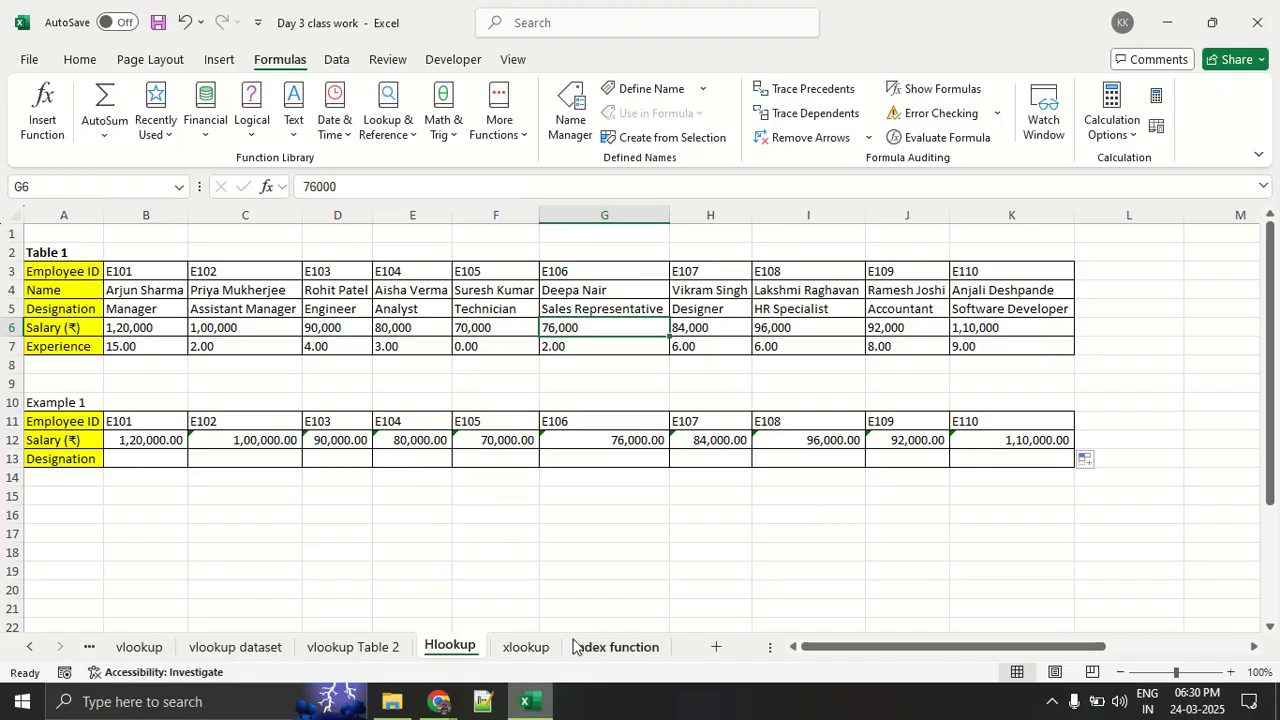
left_click(414, 697)
left_click(408, 620)
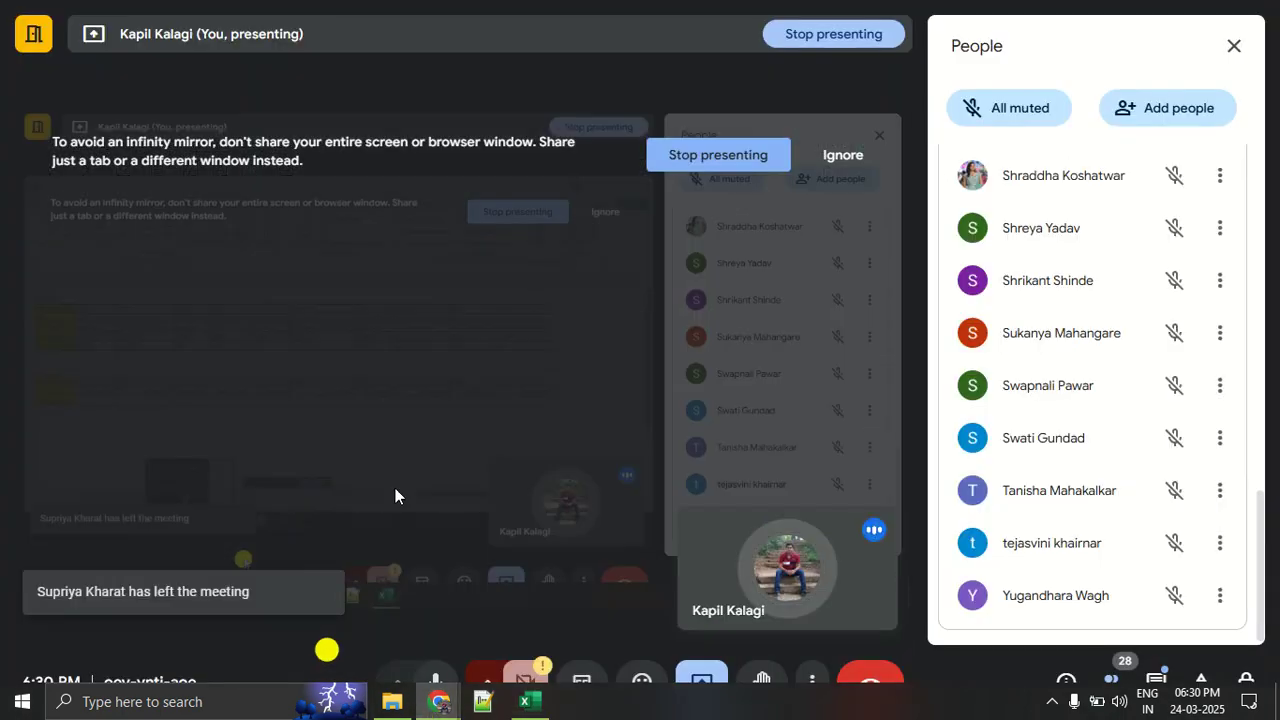
key("alt+Tab")
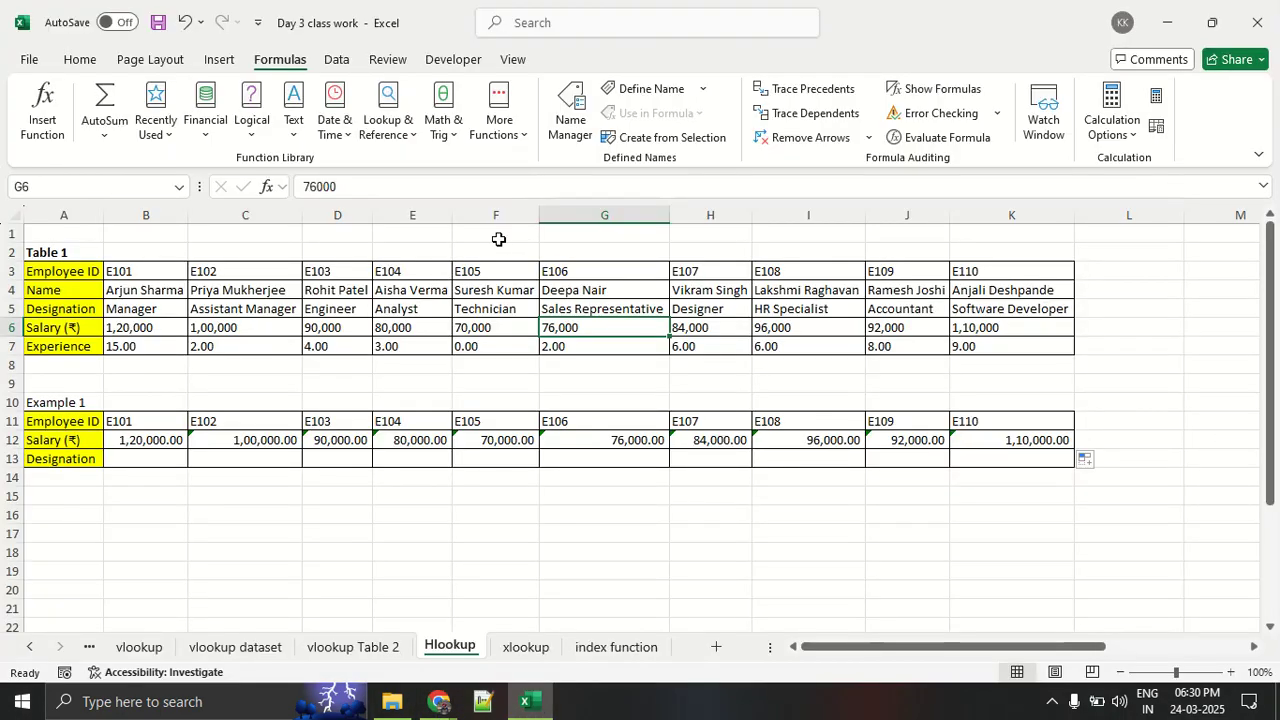
left_click(393, 710)
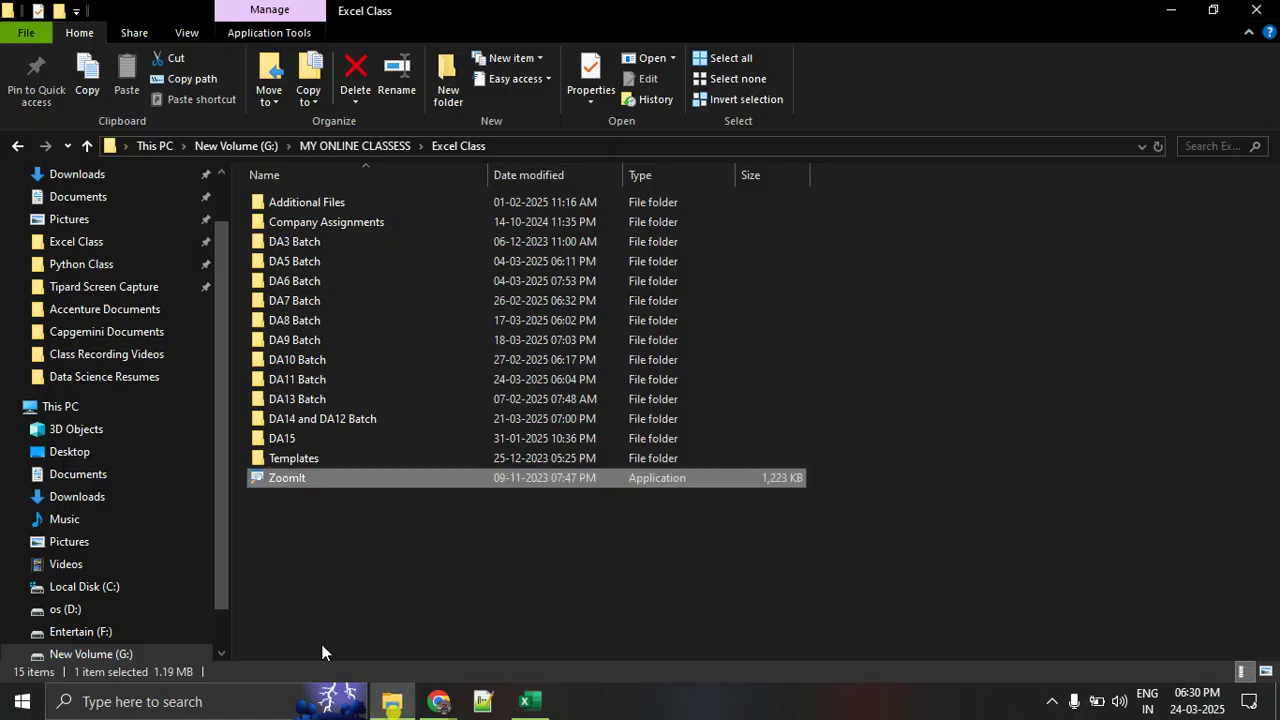
- Switch to Chrome and search Google for "excel keyboard shorcut" in a new tab
mouse_move(440, 700)
left_click(354, 631)
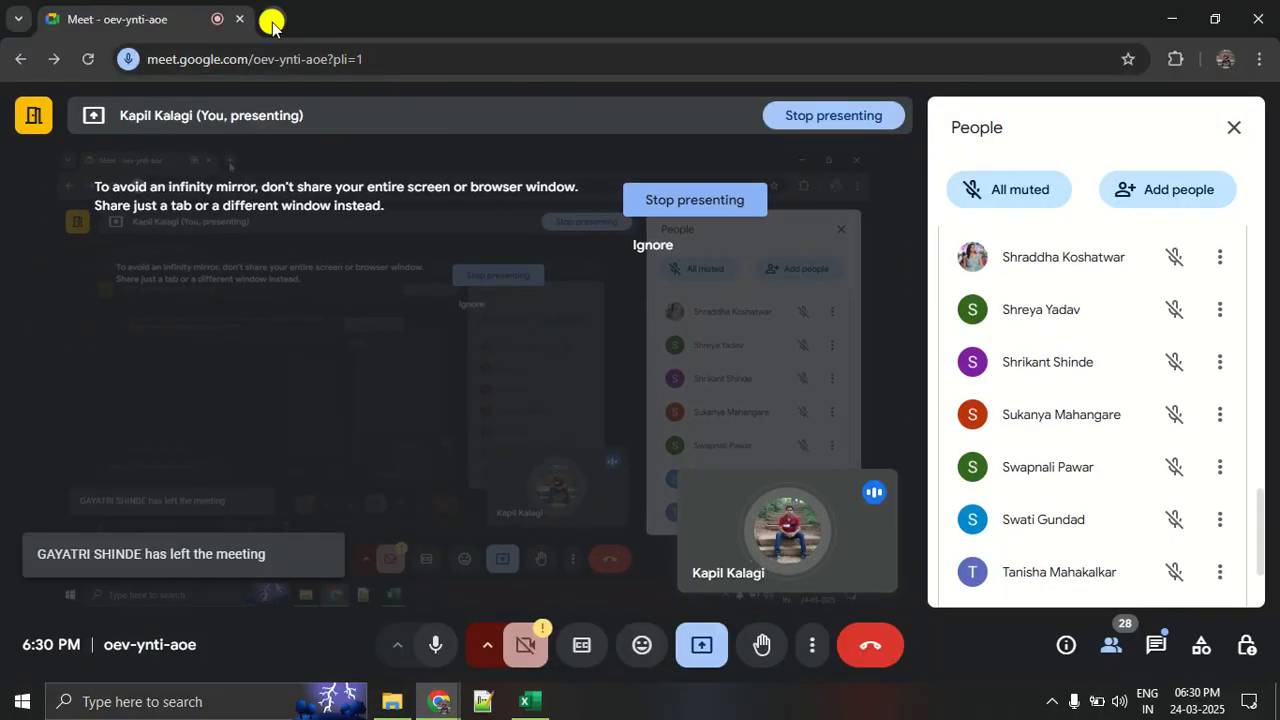
left_click(271, 20)
type("exce:")
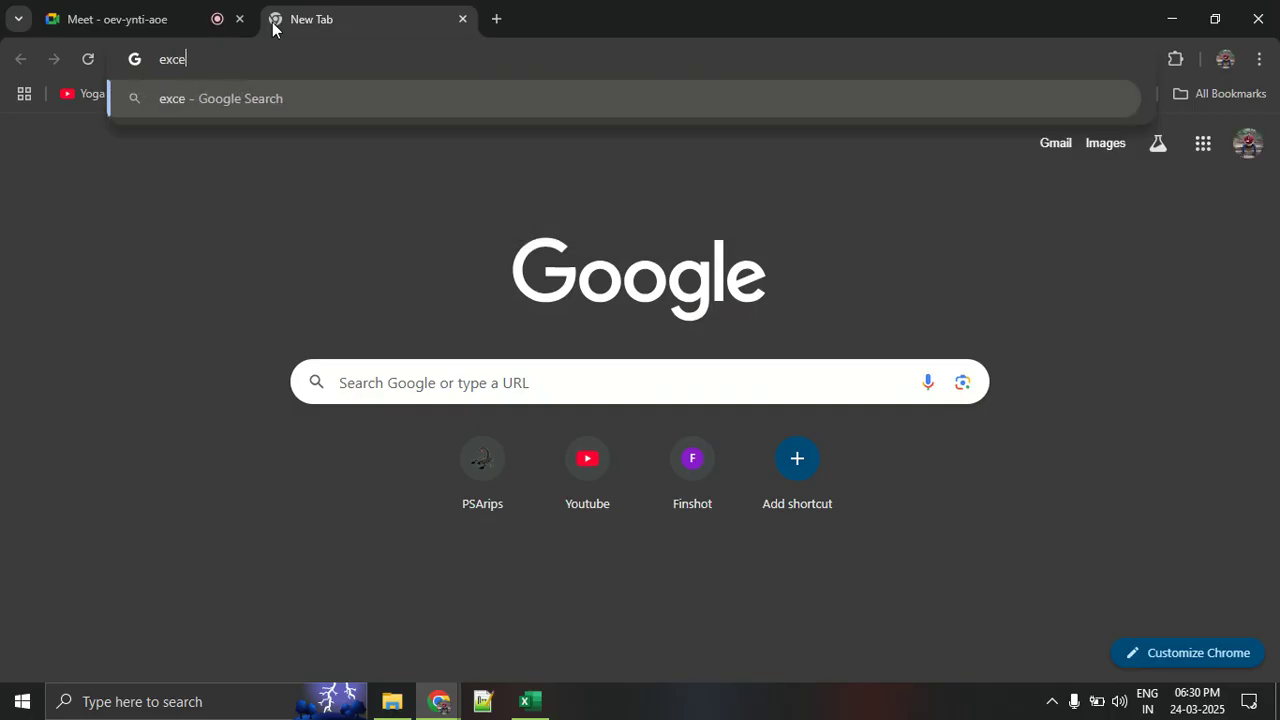
key("BackSpace")
key("BackSpace")
key("BackSpace")
key("BackSpace")
key("BackSpace")
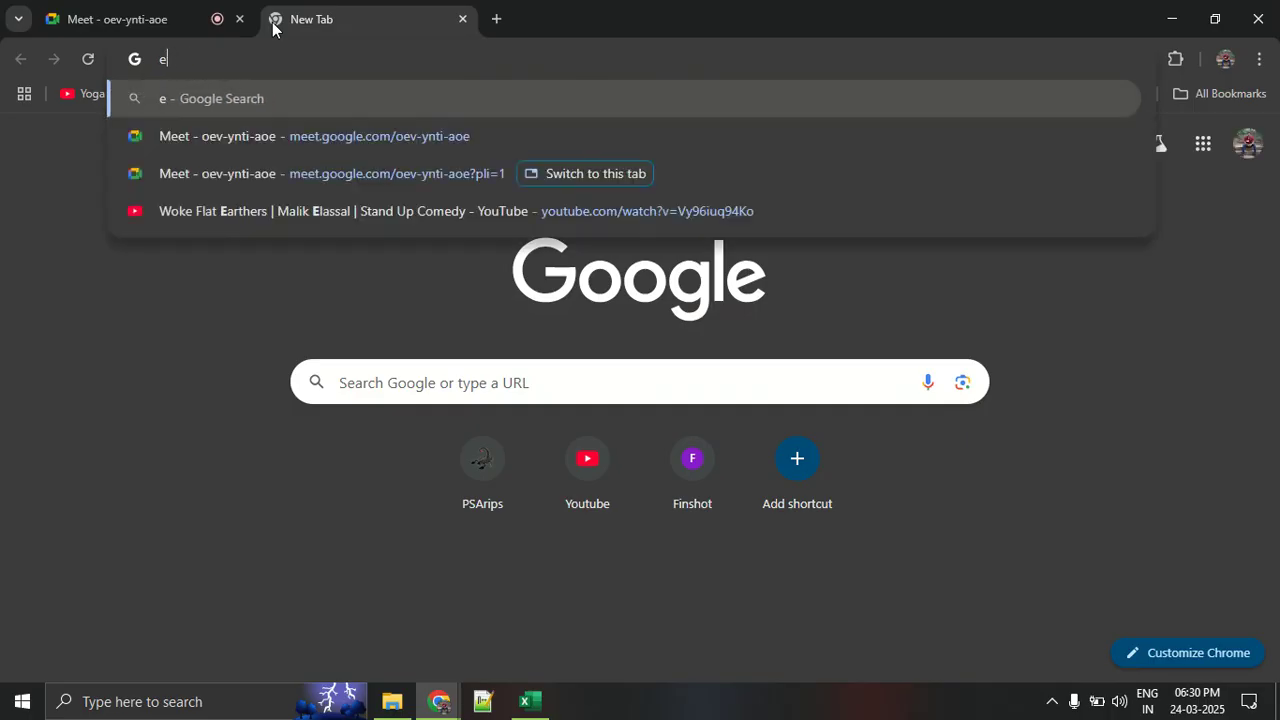
type("excel k")
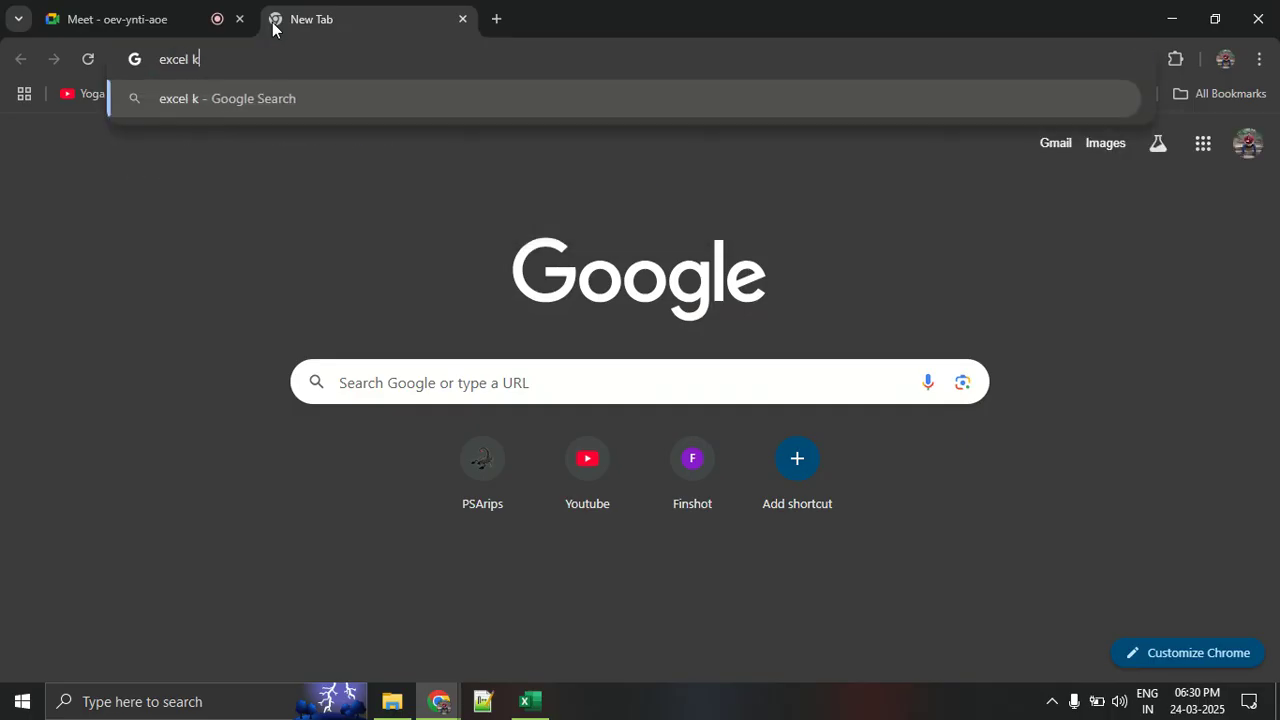
type("eyboard ")
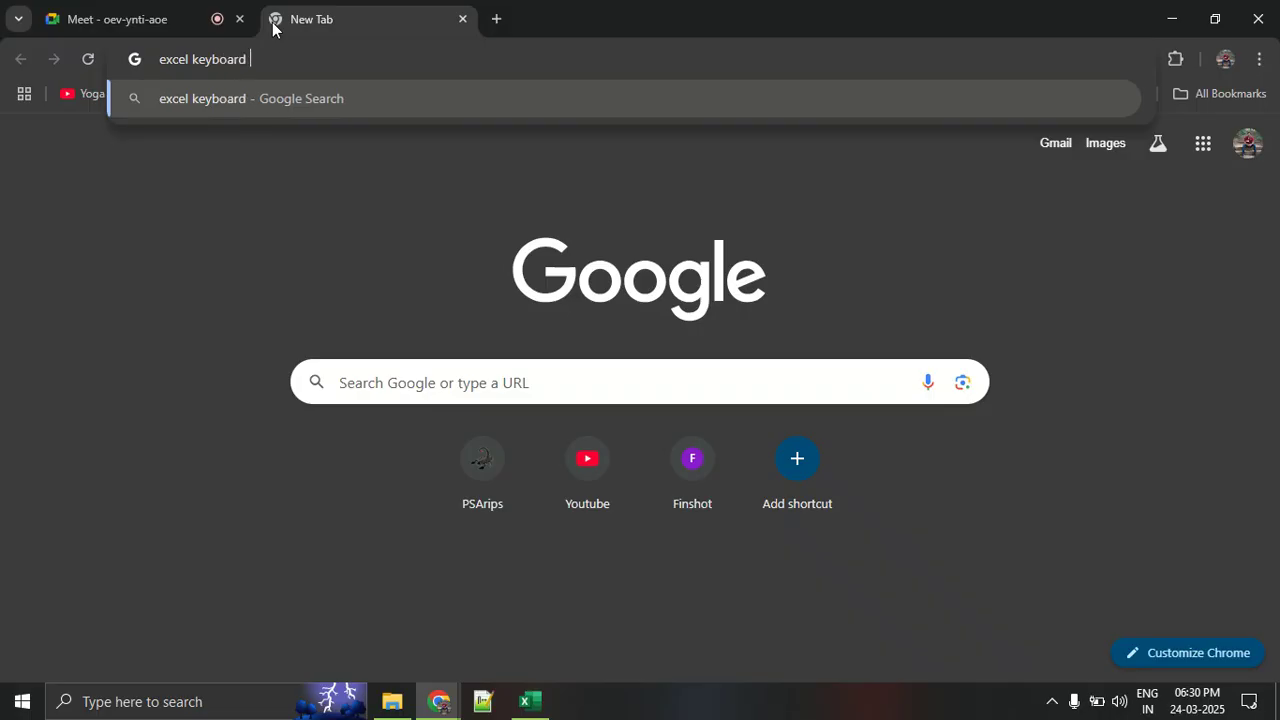
type("shorcut")
key("Return")
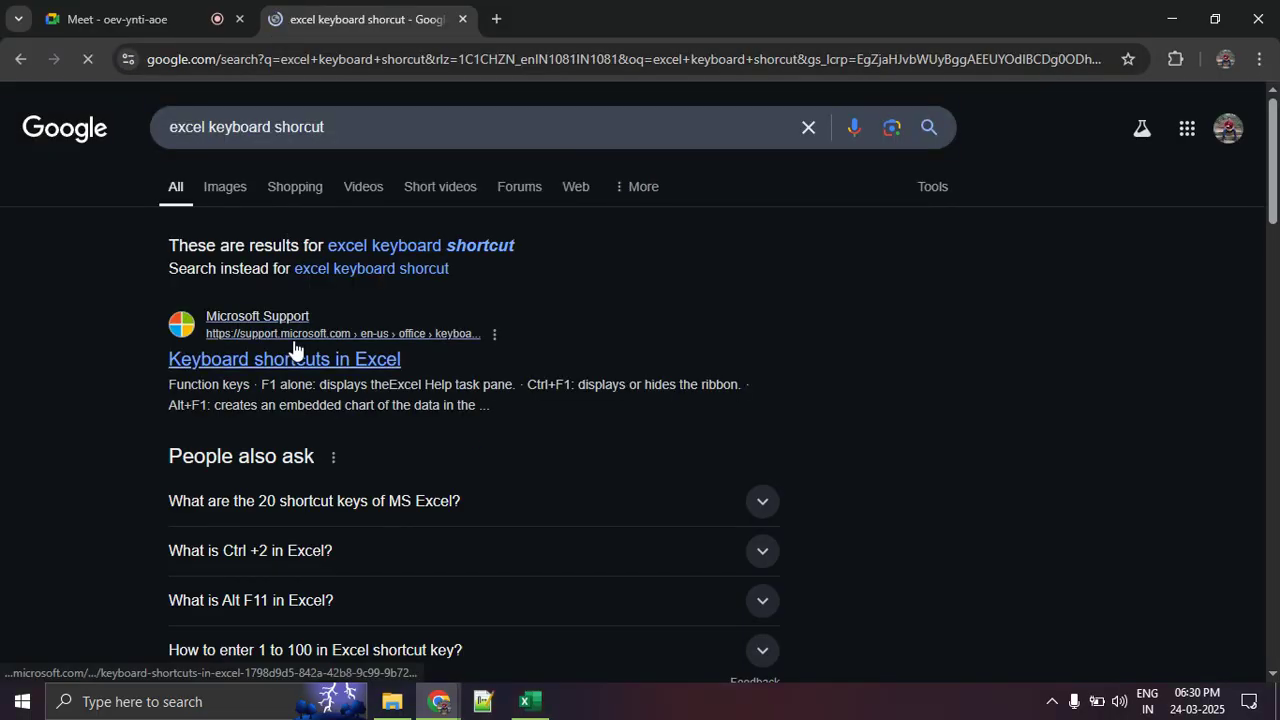
- Open Microsoft Support's "Keyboard shortcuts in Excel" article in a new tab and look through its shortcut list
middle_click(294, 356)
left_click(571, 10)
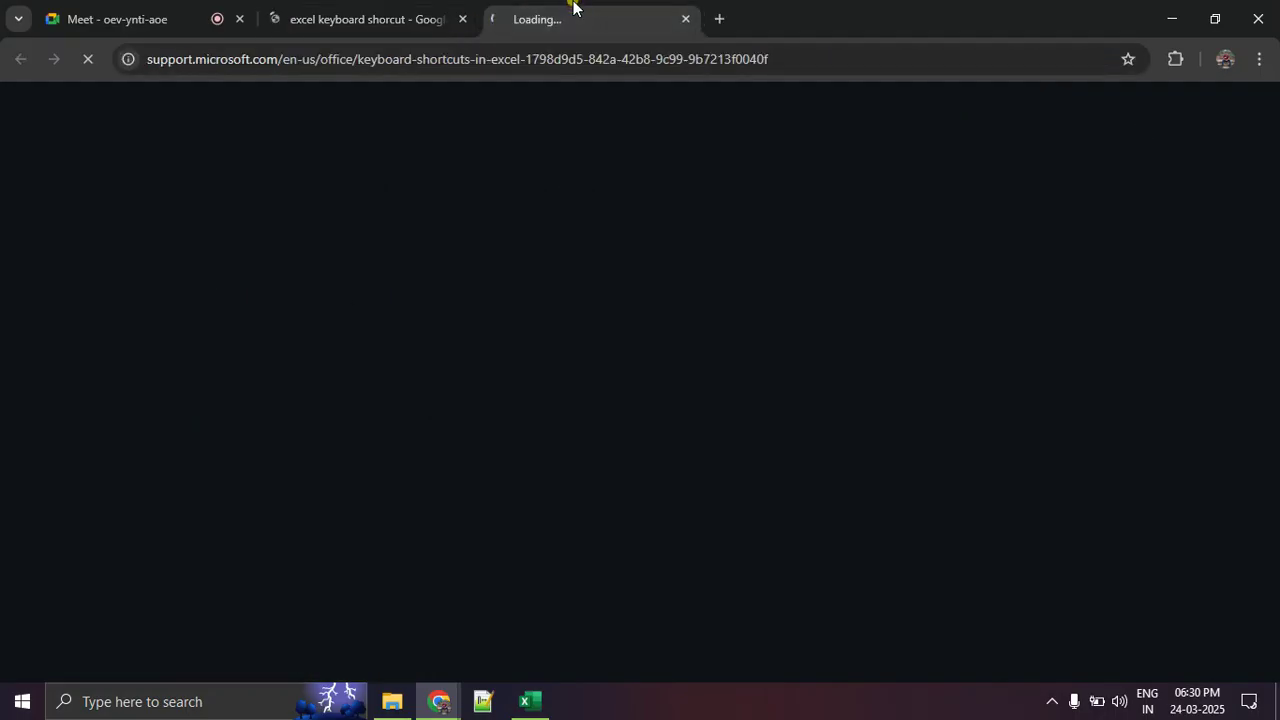
scroll(418, 287, "down", 3)
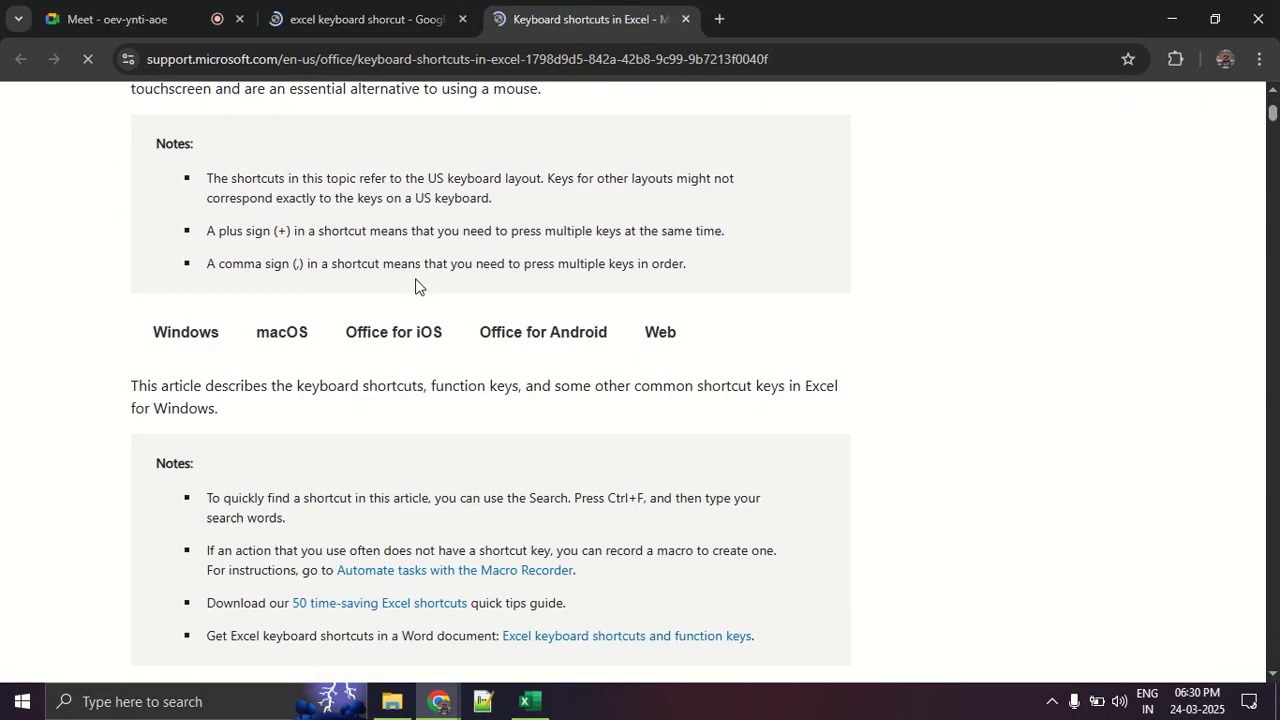
scroll(418, 287, "down", 15)
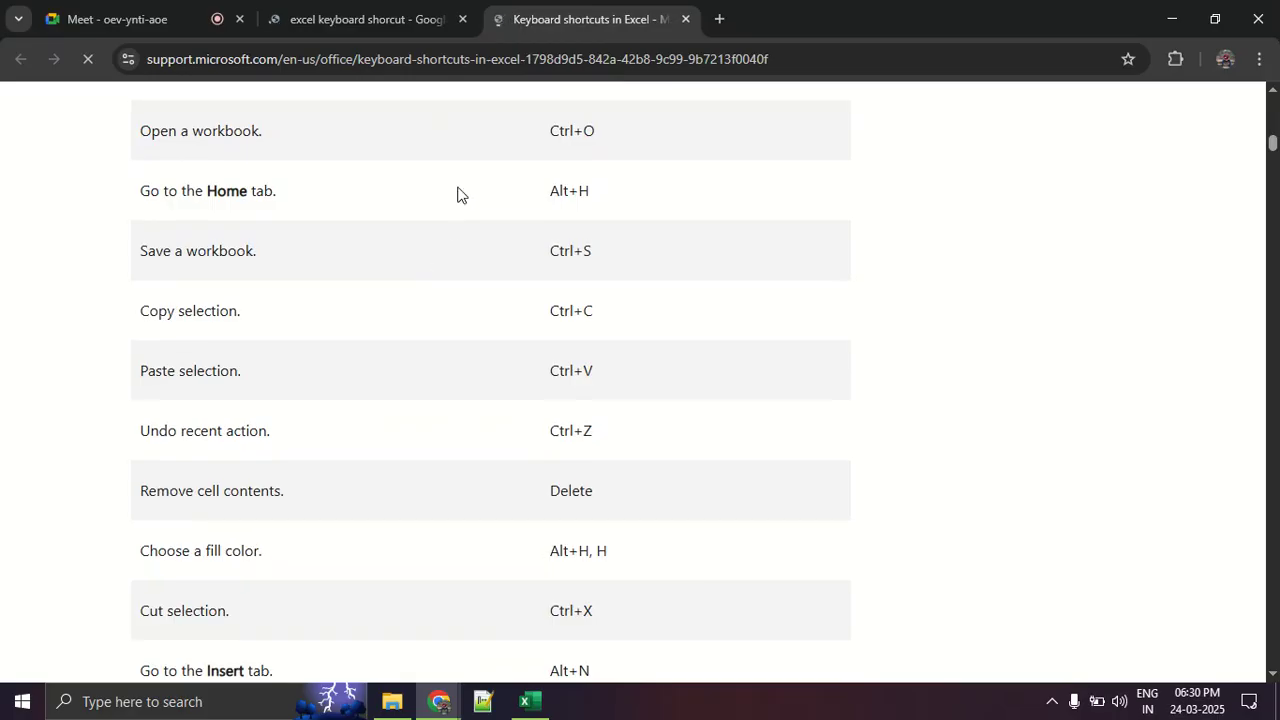
scroll(457, 194, "up", 1)
scroll(457, 194, "down", 3)
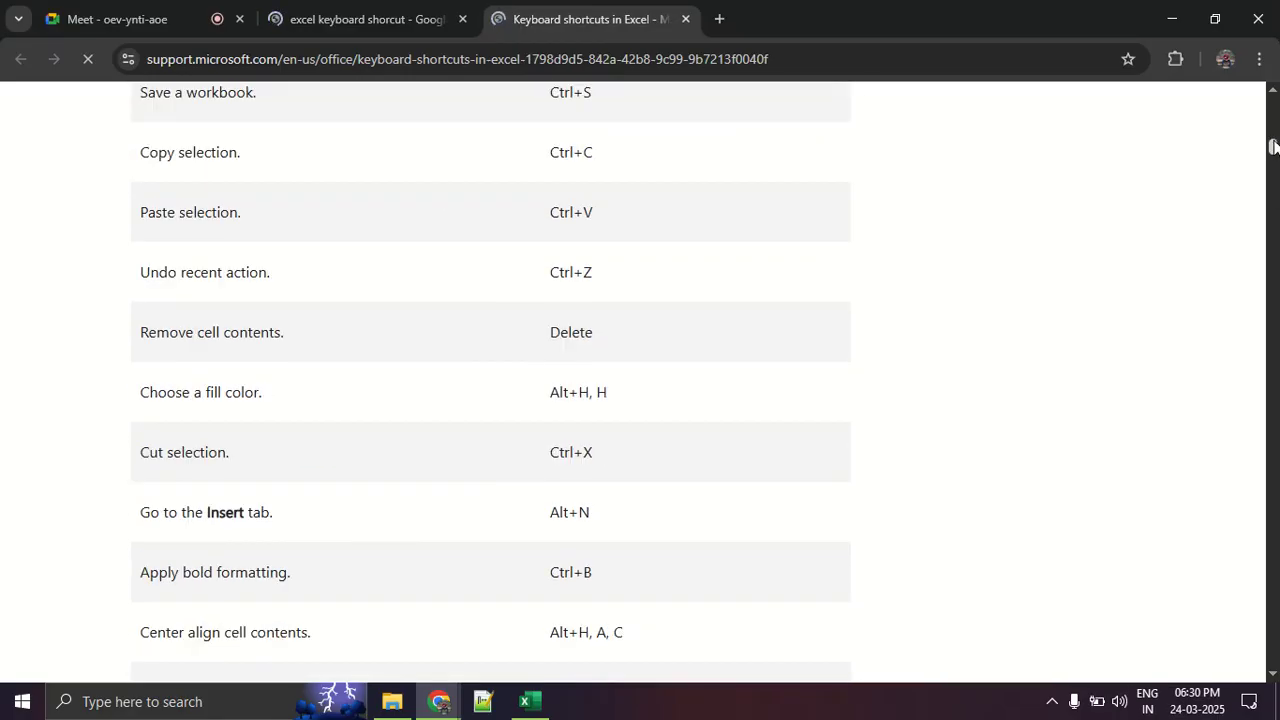
left_click_drag(1273, 147, 1244, 140)
- Return to the Meet tab and switch back to the Day 3 class work workbook in Excel
left_click(175, 19)
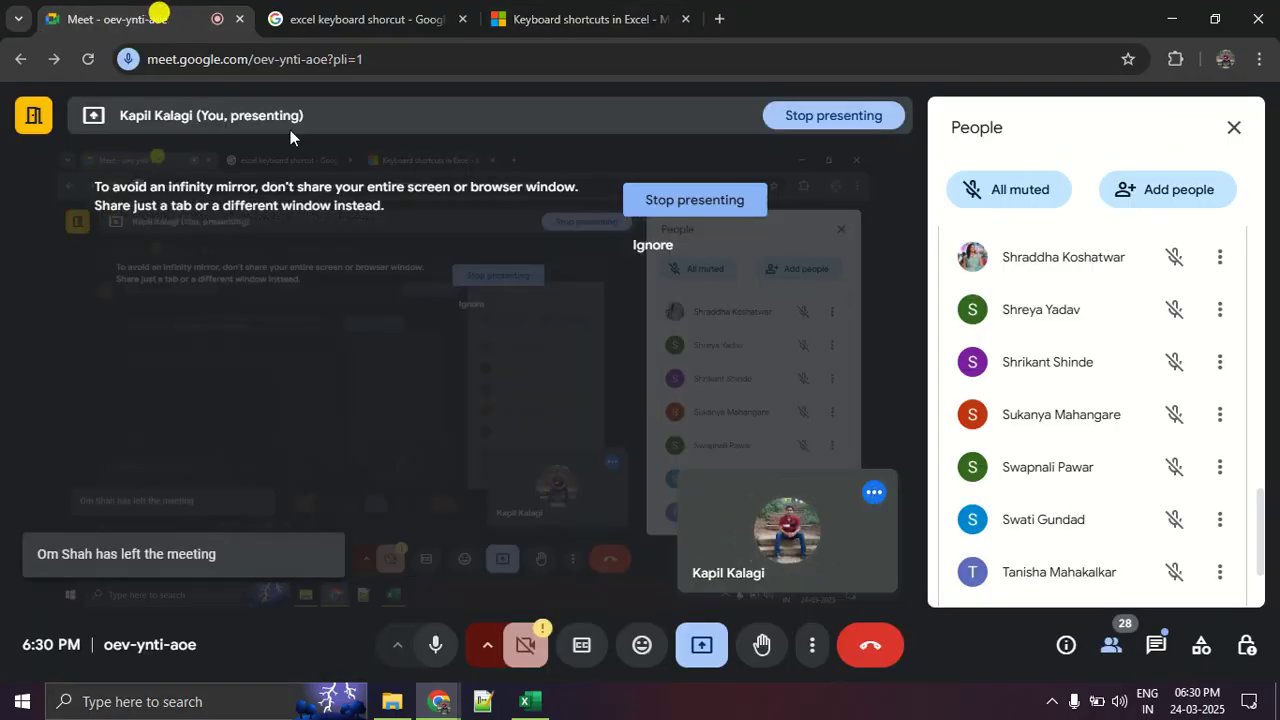
key("alt+Tab")
key("alt+Tab")
key("Tab")
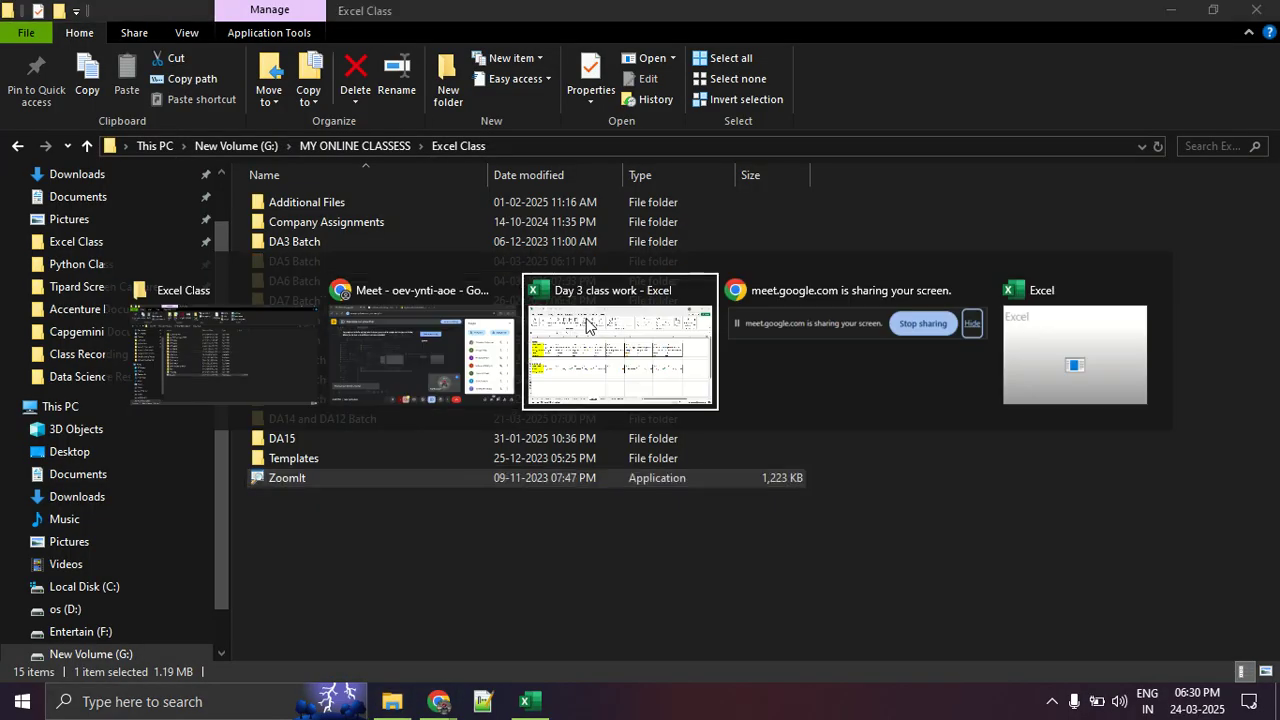
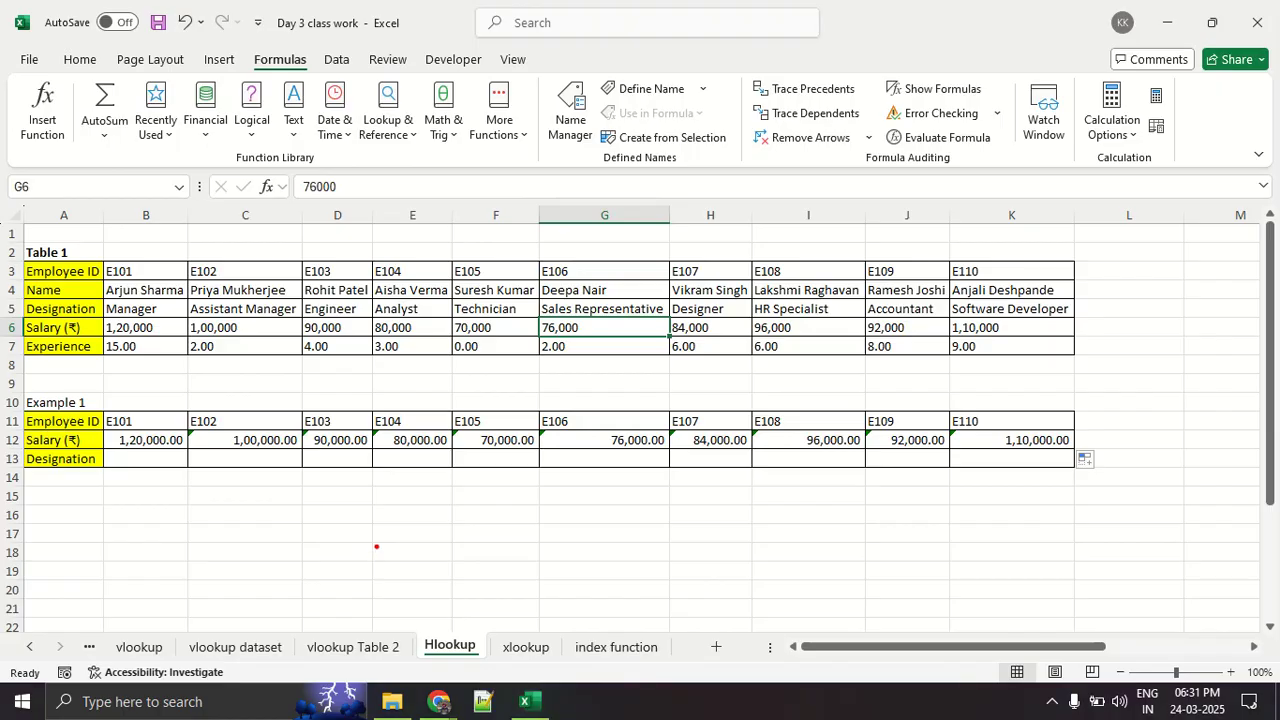
- Select the E106 salary cell G12 in Example 1, circle the area around it in red, and clear the annotation
mouse_move(338, 410)
left_mouse_down()
mouse_move(118, 430)
mouse_move(514, 460)
mouse_move(1010, 460)
mouse_move(845, 408)
mouse_move(254, 410)
left_mouse_up()
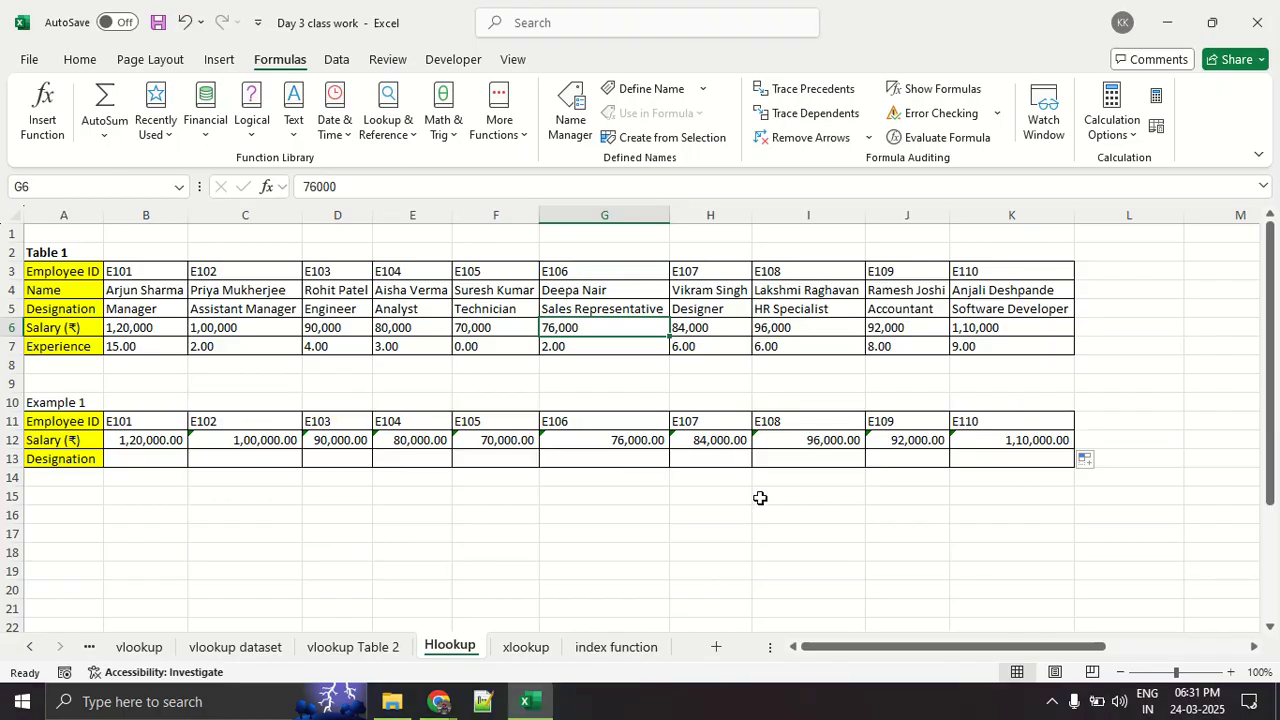
left_click(572, 444)
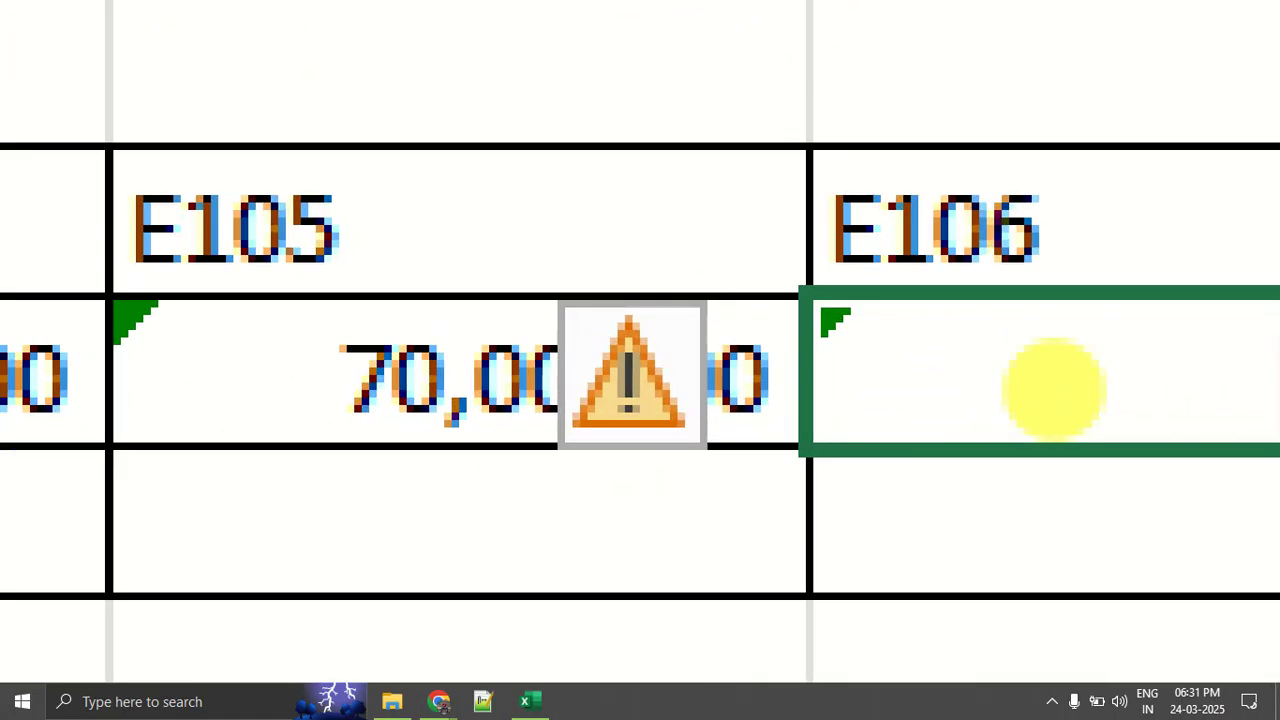
left_click_drag(612, 356, 419, 404)
mouse_move(295, 345)
left_mouse_down()
mouse_move(1086, 414)
mouse_move(557, 300)
left_mouse_up()
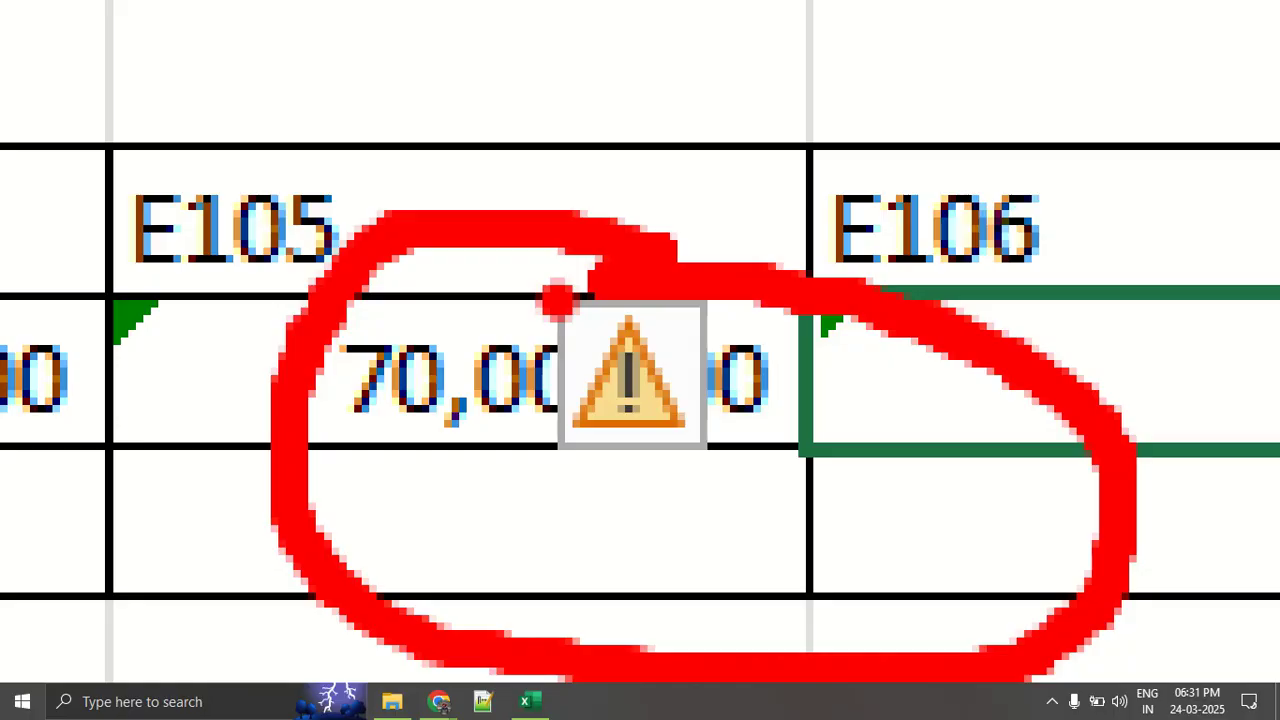
key("Escape")
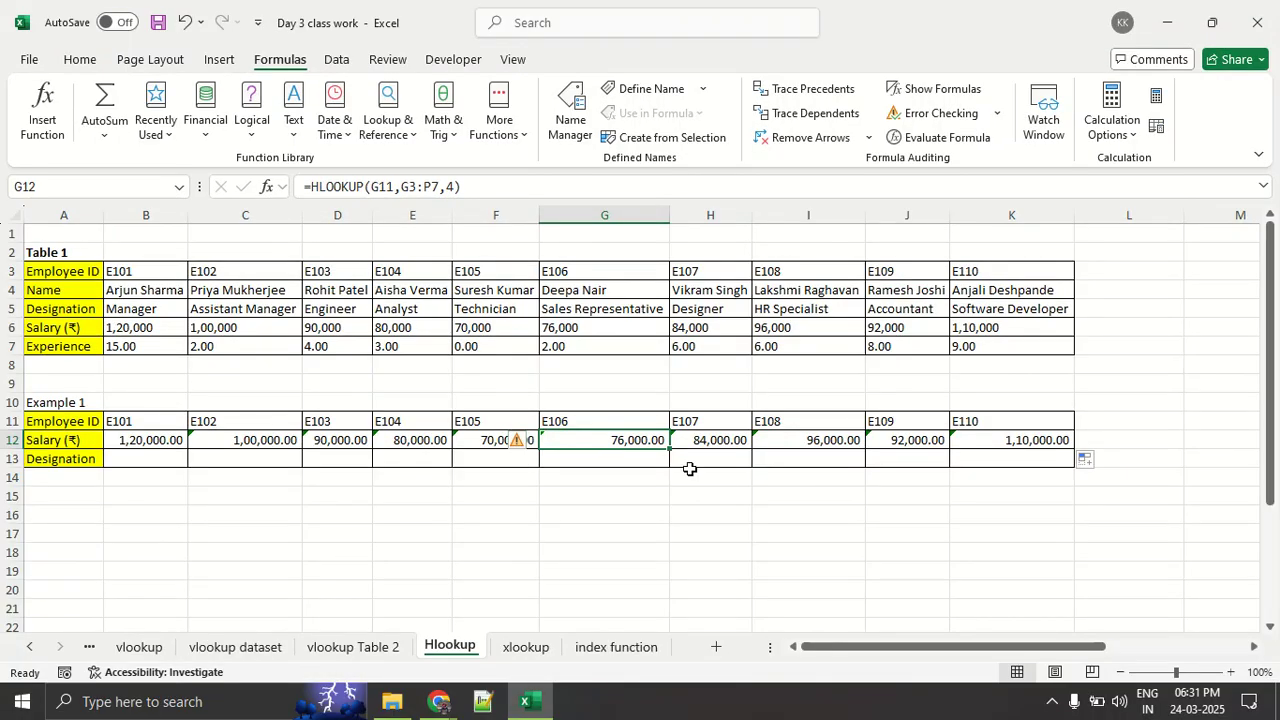
- Select the E109 salary cell J12, mark its HLOOKUP formula in the magnified view, and clear the annotation
left_click(893, 440)
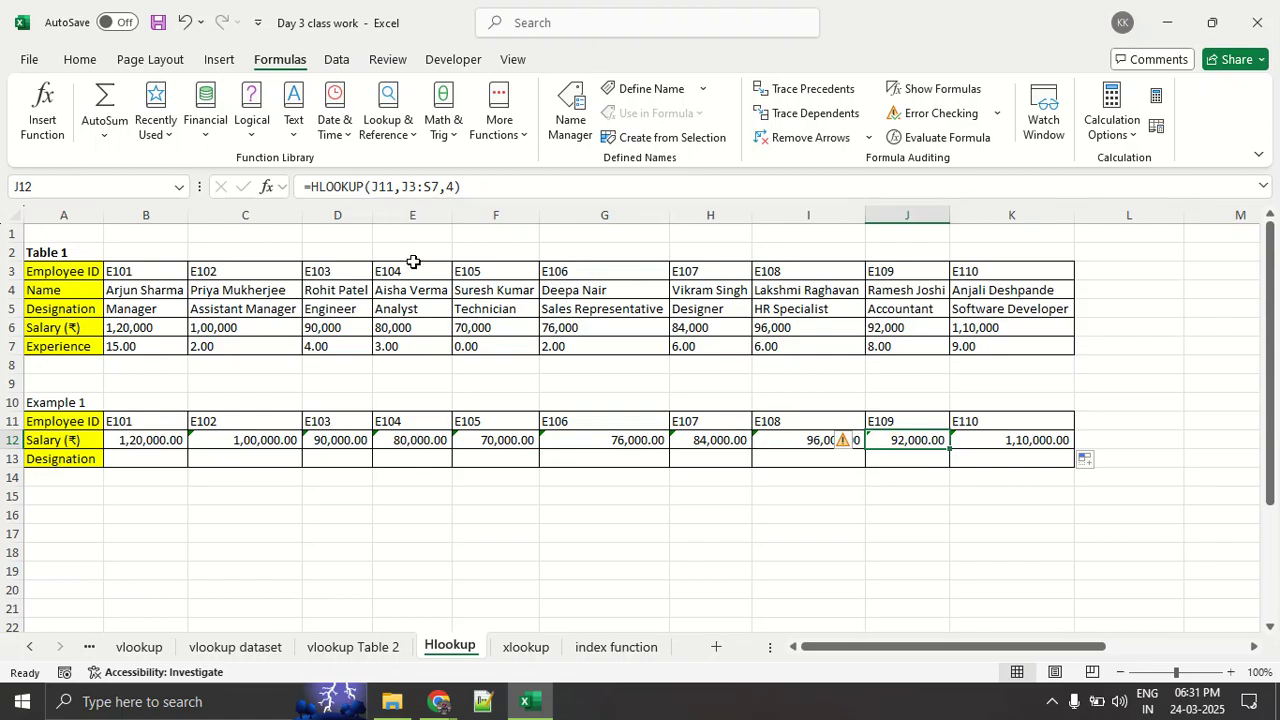
key("ctrl+1")
left_click(338, 215)
mouse_move(586, 137)
left_mouse_down()
mouse_move(304, 151)
mouse_move(614, 226)
mouse_move(577, 141)
left_mouse_up()
key("Escape")
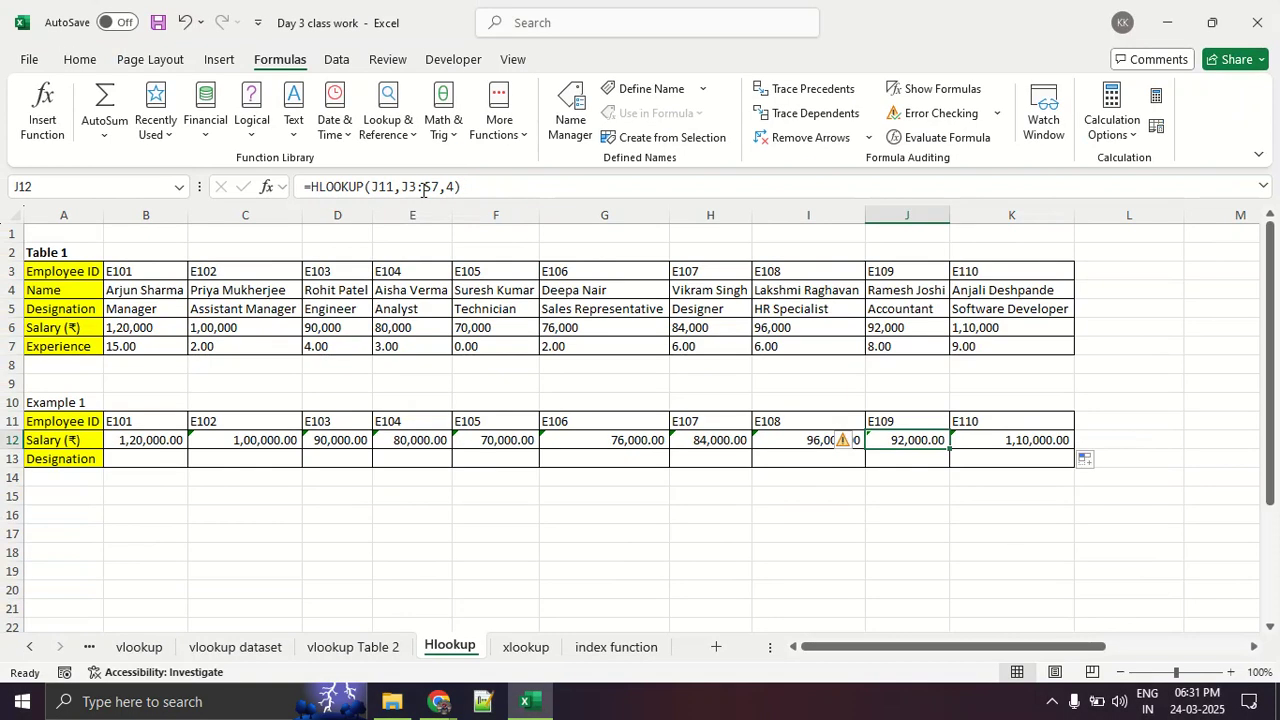
- Open the J12 formula for editing, underline the lookup_value argument in red, and clear the annotation
left_click(355, 195)
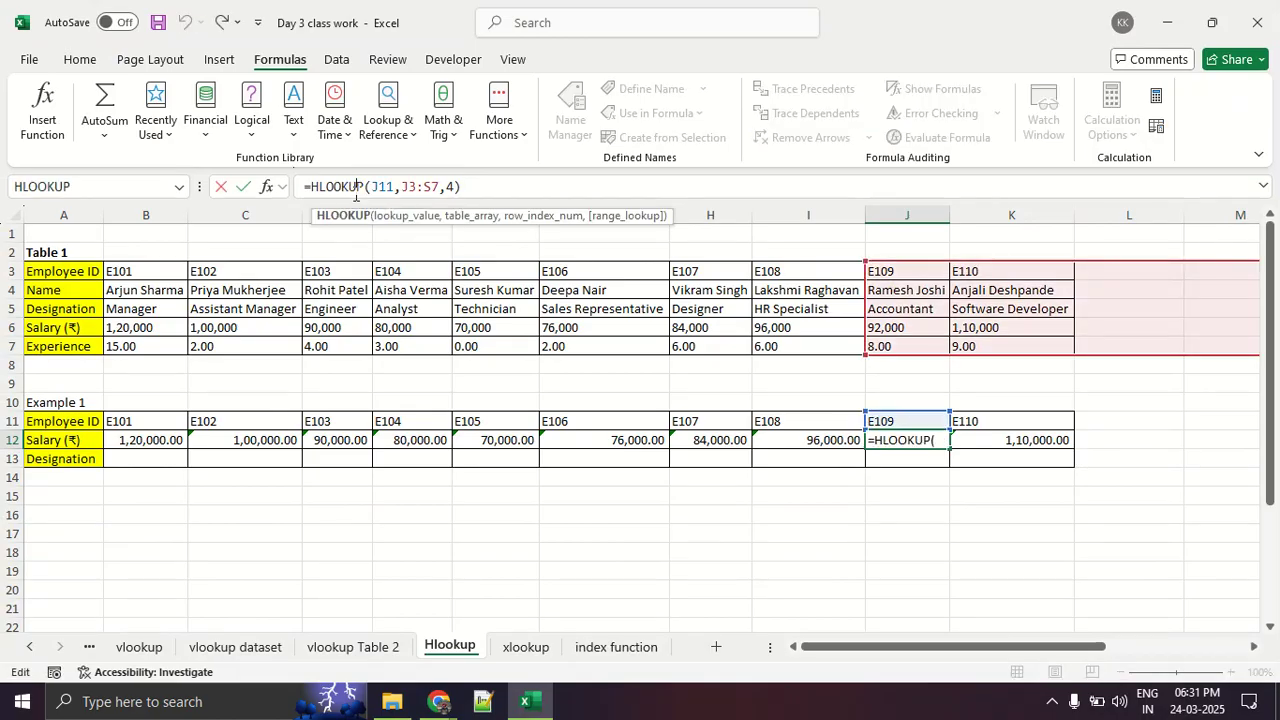
key("ctrl+1")
left_click(375, 245)
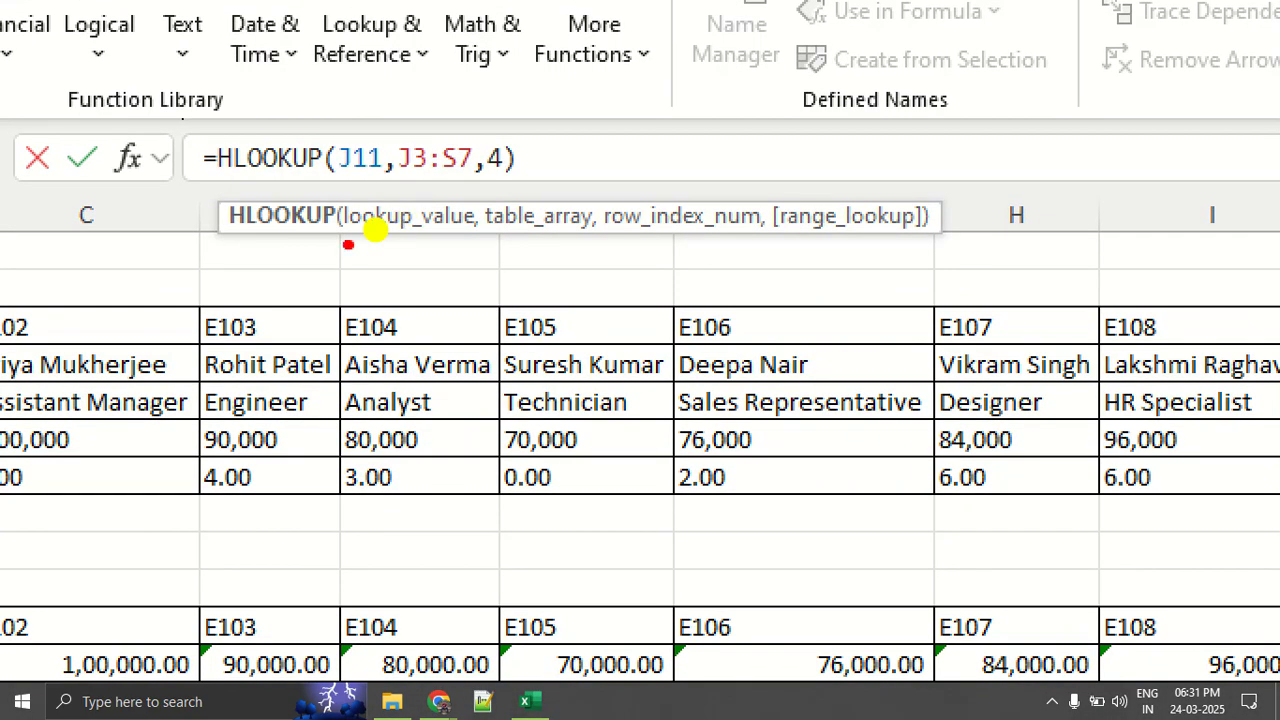
left_click_drag(350, 246, 504, 247)
key("Escape")
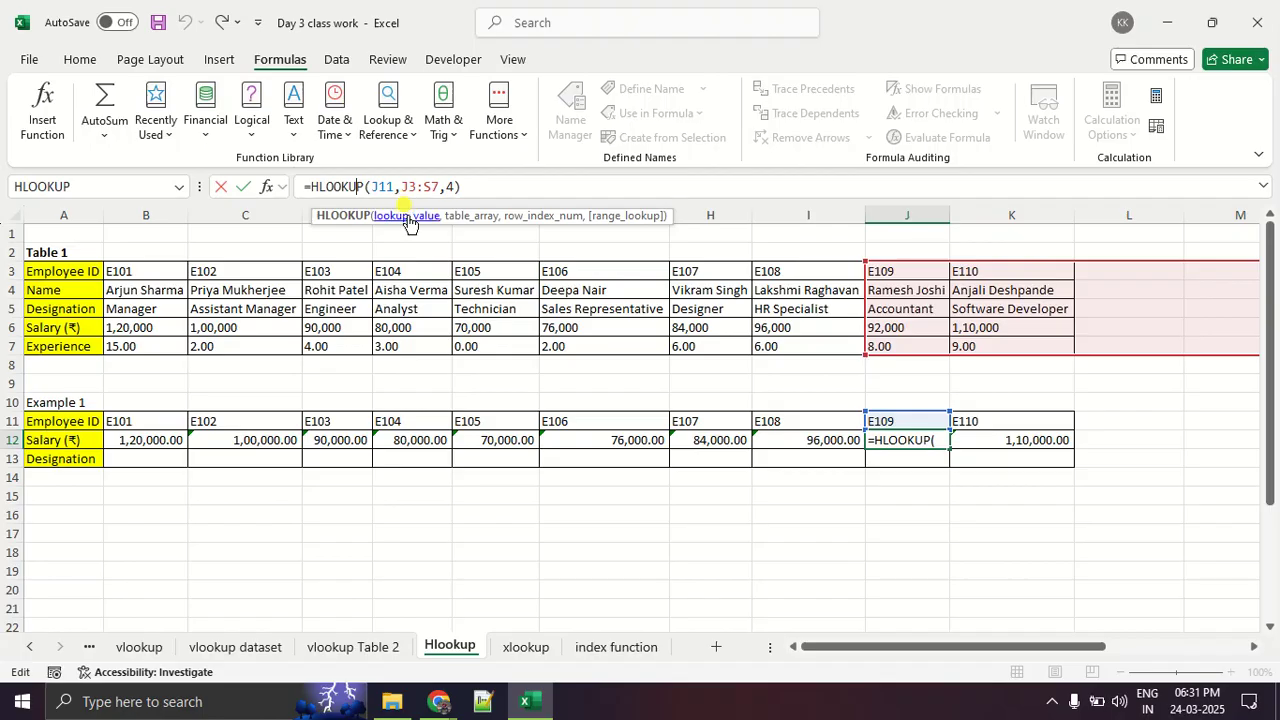
- Highlight the lookup_value and table_array arguments of the J12 formula in turn and magnify the cells each one references
left_click(407, 216)
key("ctrl+1")
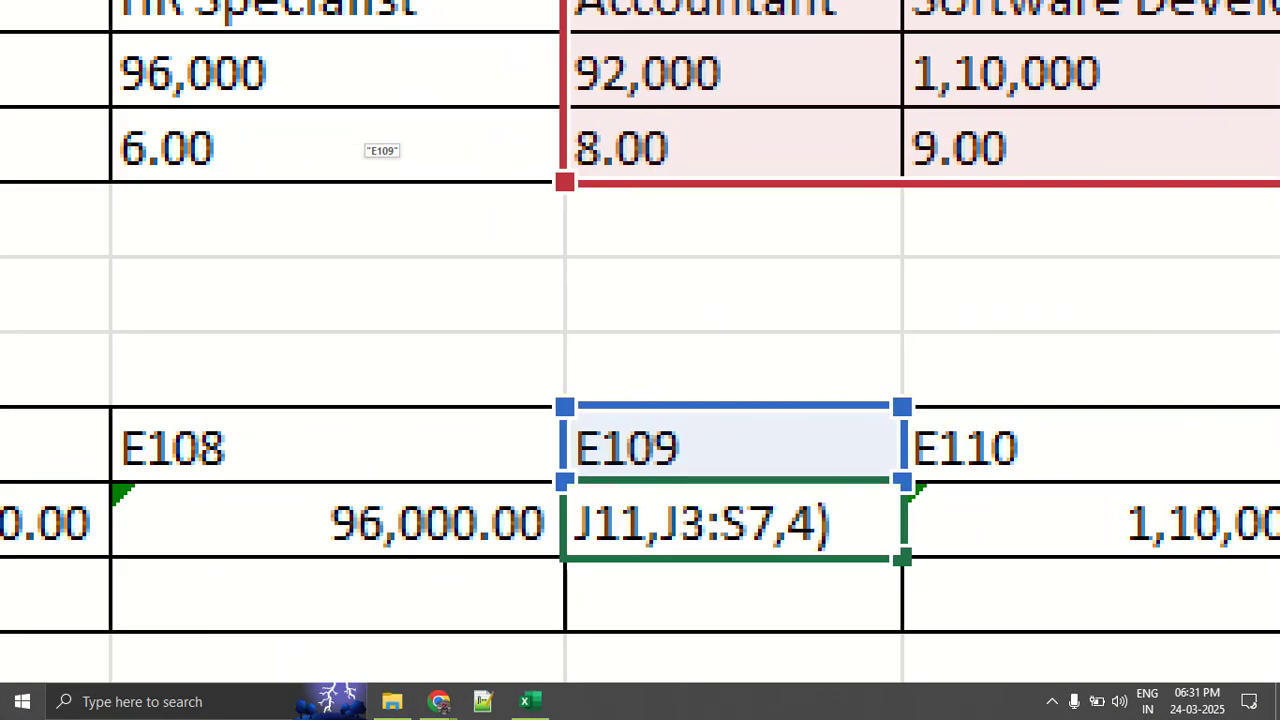
key("Escape")
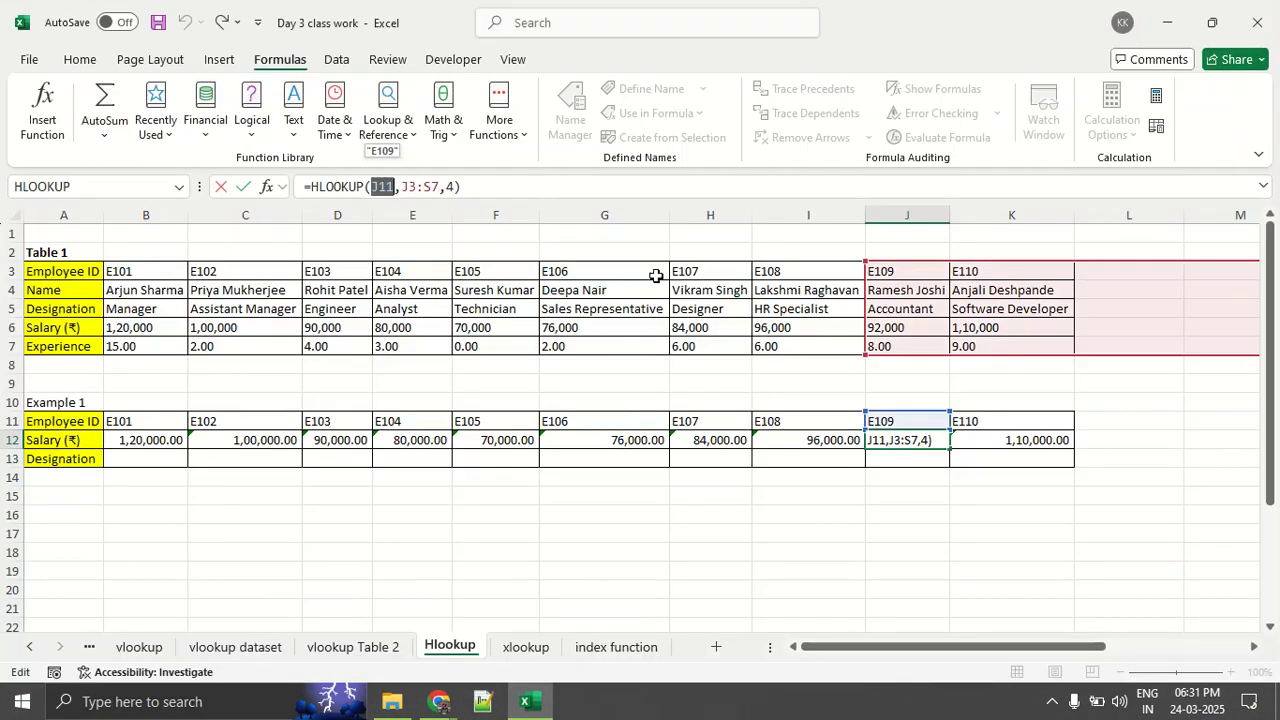
left_click(484, 218)
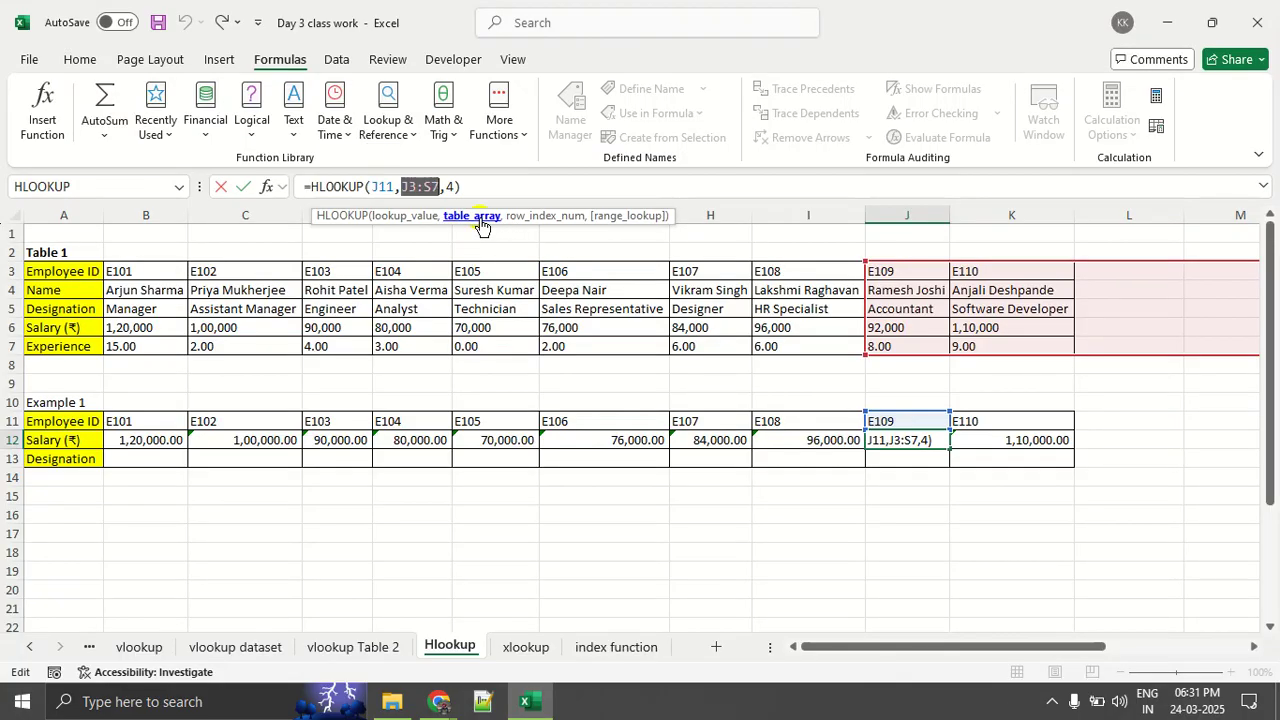
key("ctrl+1")
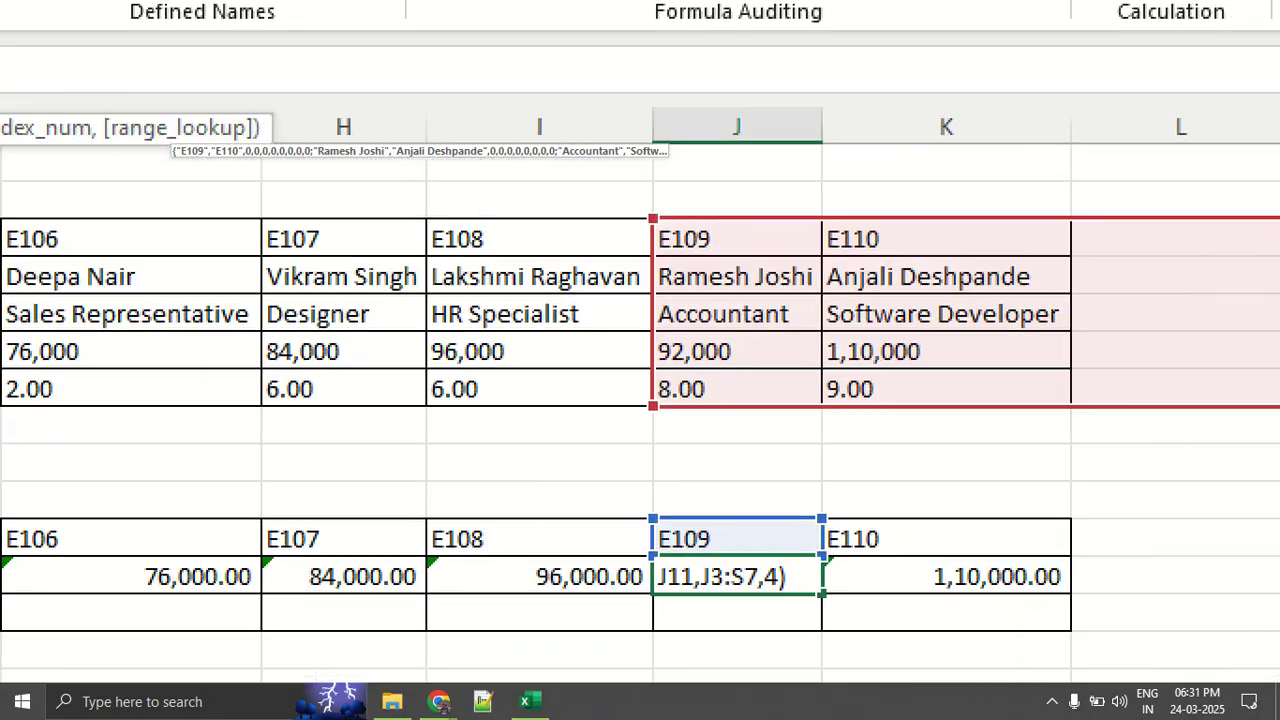
key("Escape")
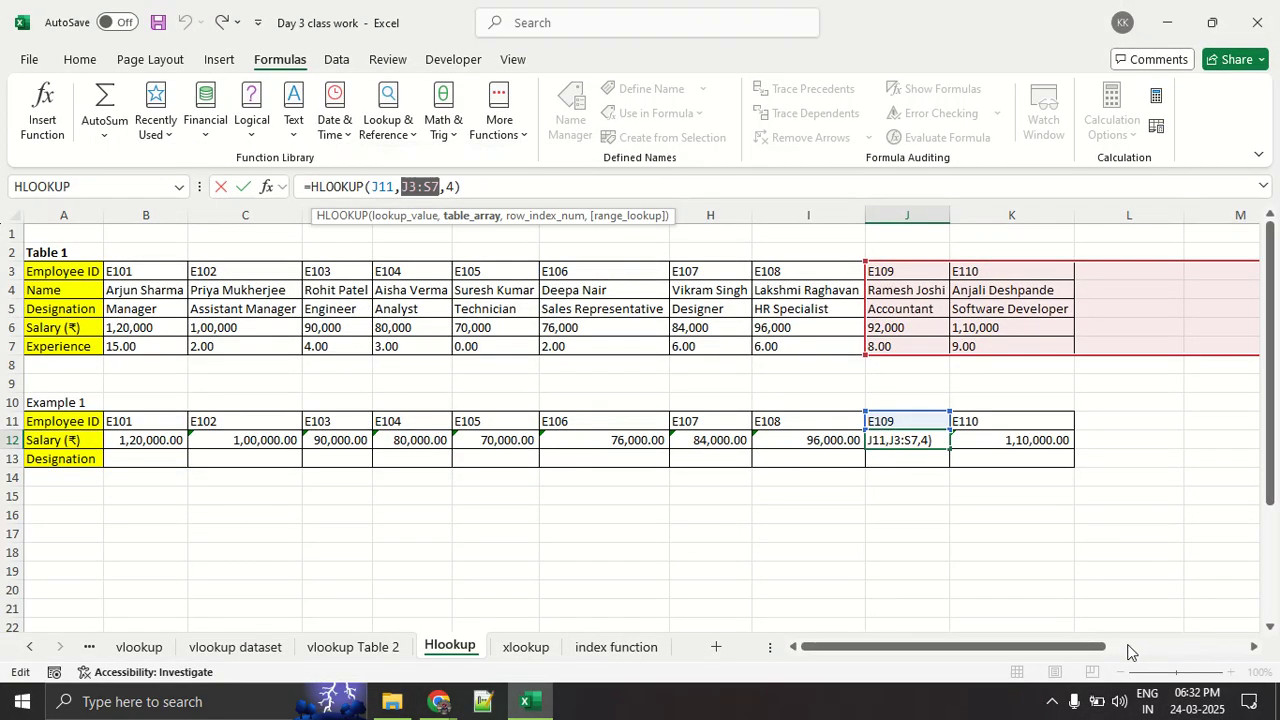
- Outline the full Table 1 data range in red, clear the annotation, and leave the J12 formula without changing it
left_click_drag(1110, 652, 903, 650)
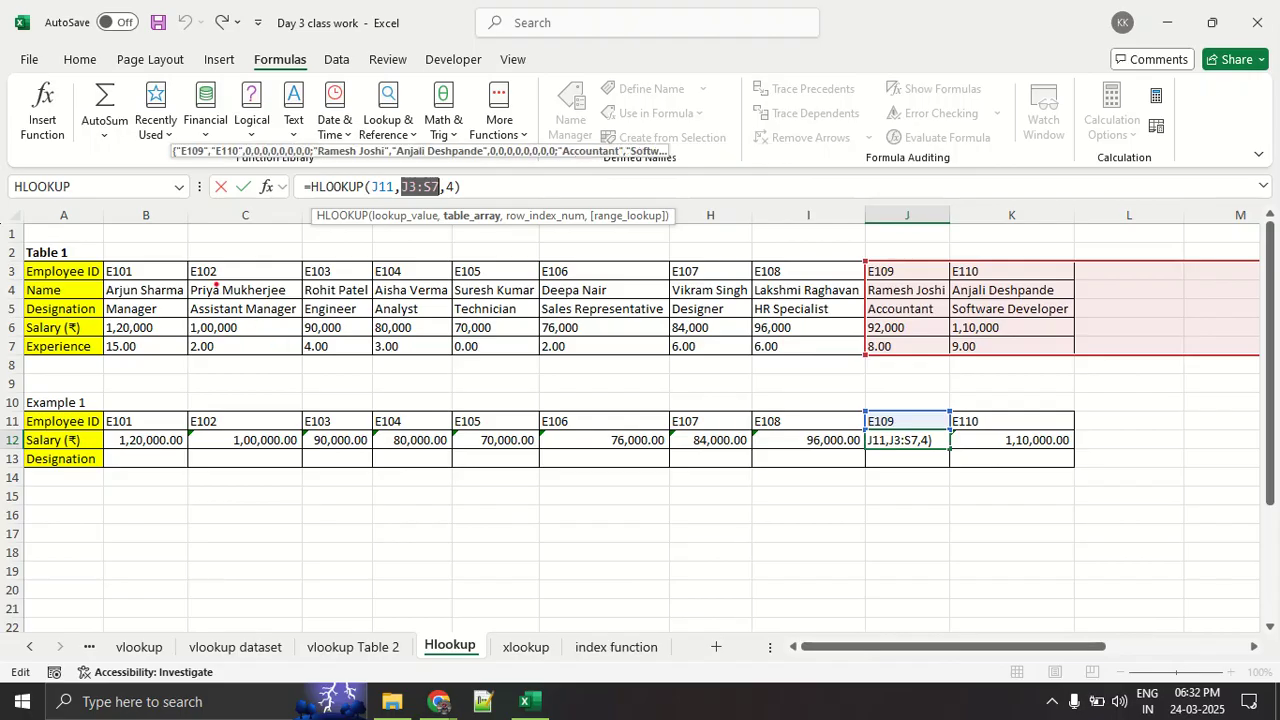
mouse_move(208, 269)
left_mouse_down()
mouse_move(130, 270)
mouse_move(163, 355)
mouse_move(1013, 358)
mouse_move(1060, 257)
mouse_move(206, 279)
left_mouse_up()
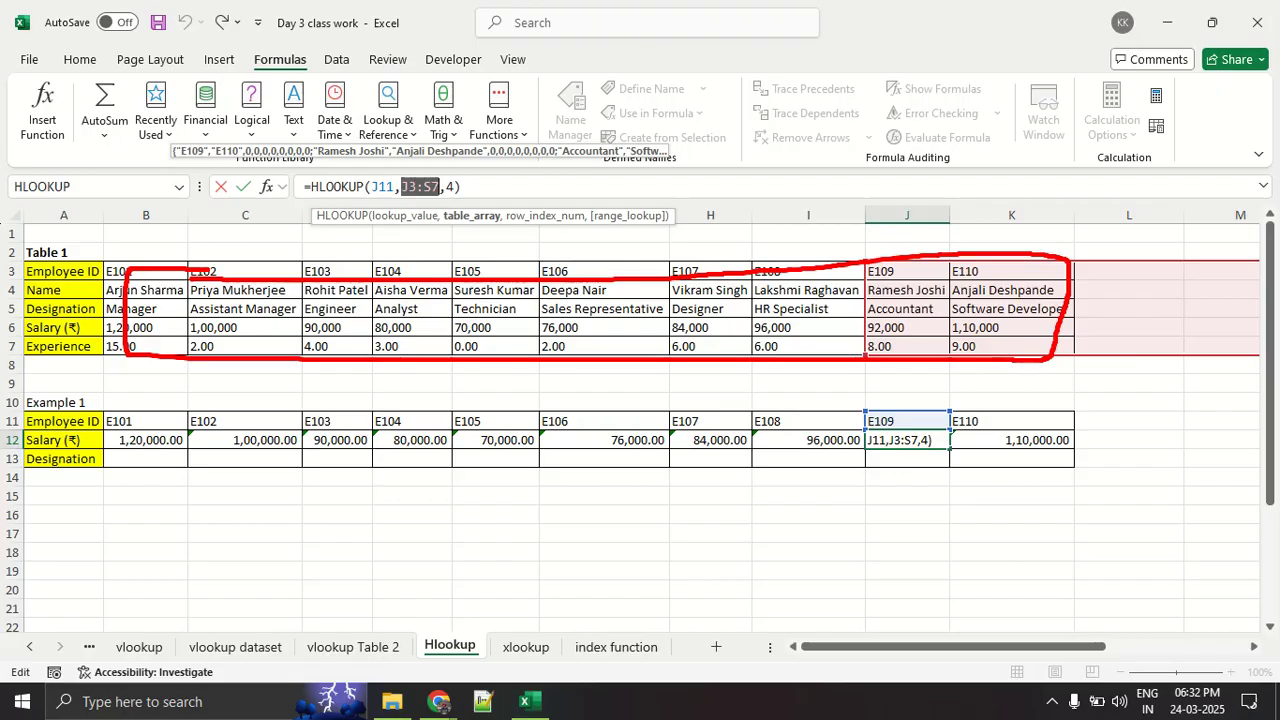
key("Escape")
key("Escape")
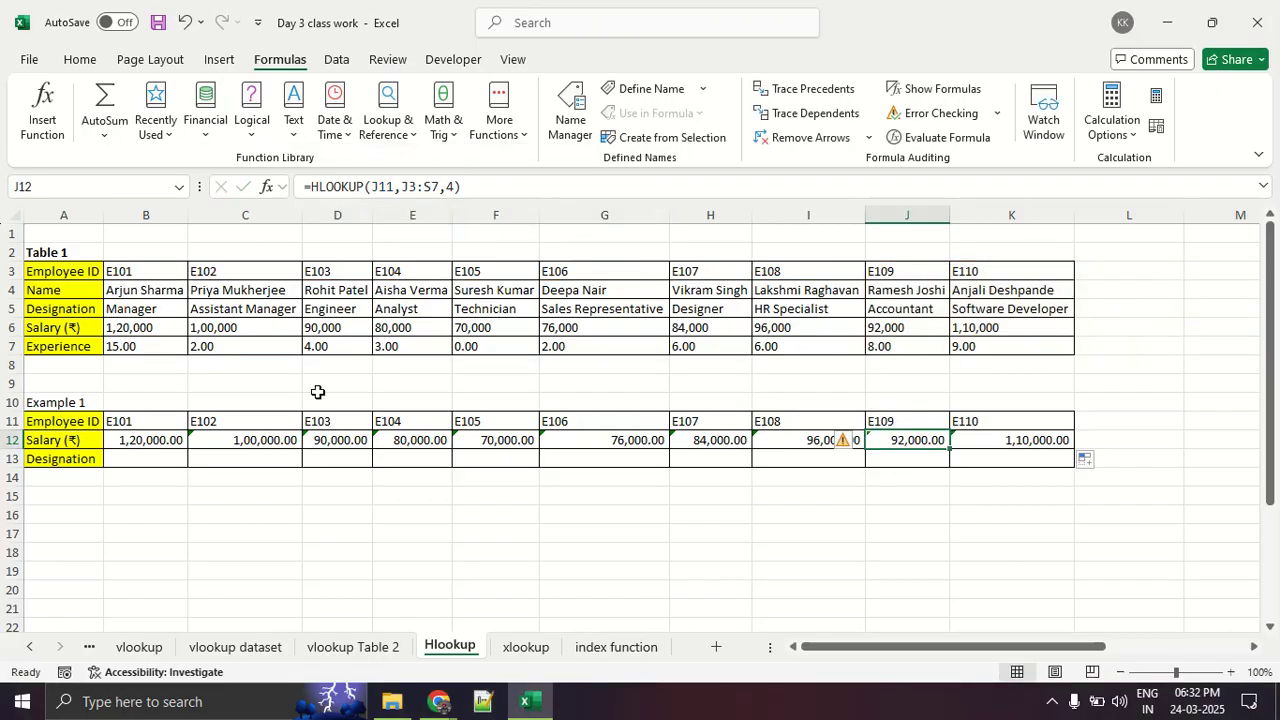
- Examine the table_array and lookup_value arguments in the B12 formula and cancel the editing
left_click(172, 440)
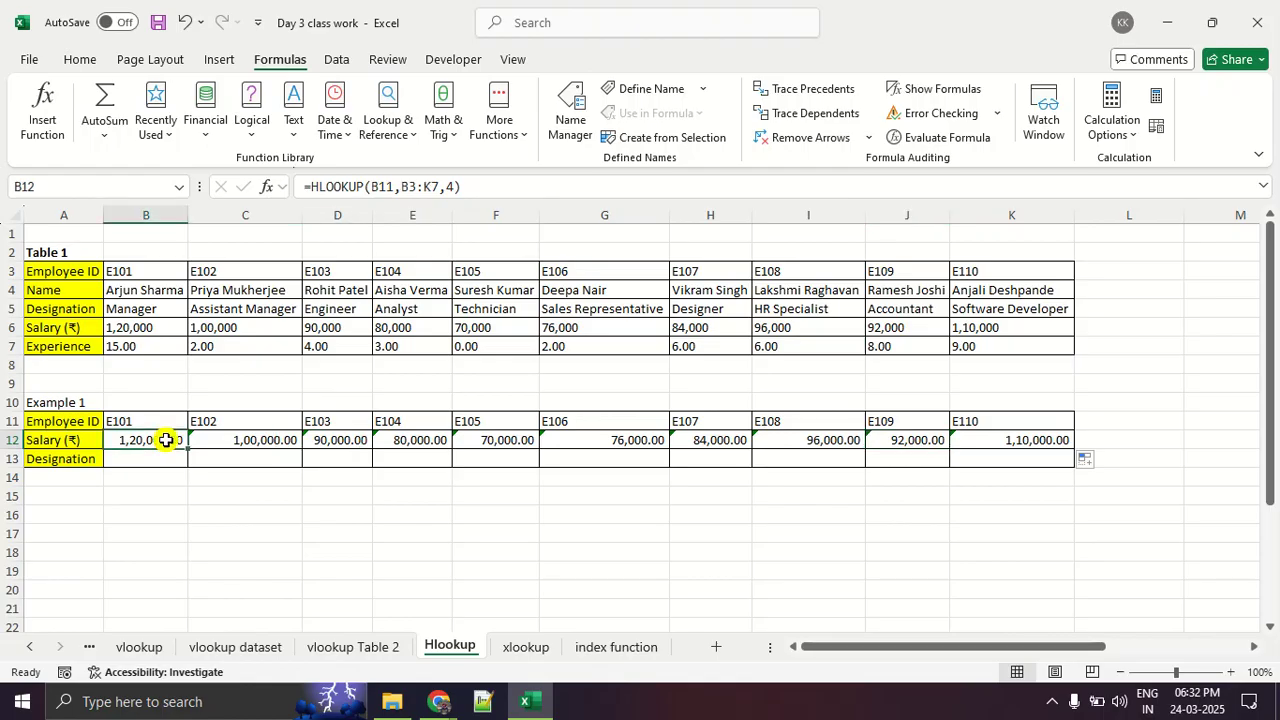
left_click(335, 186)
left_click(399, 191)
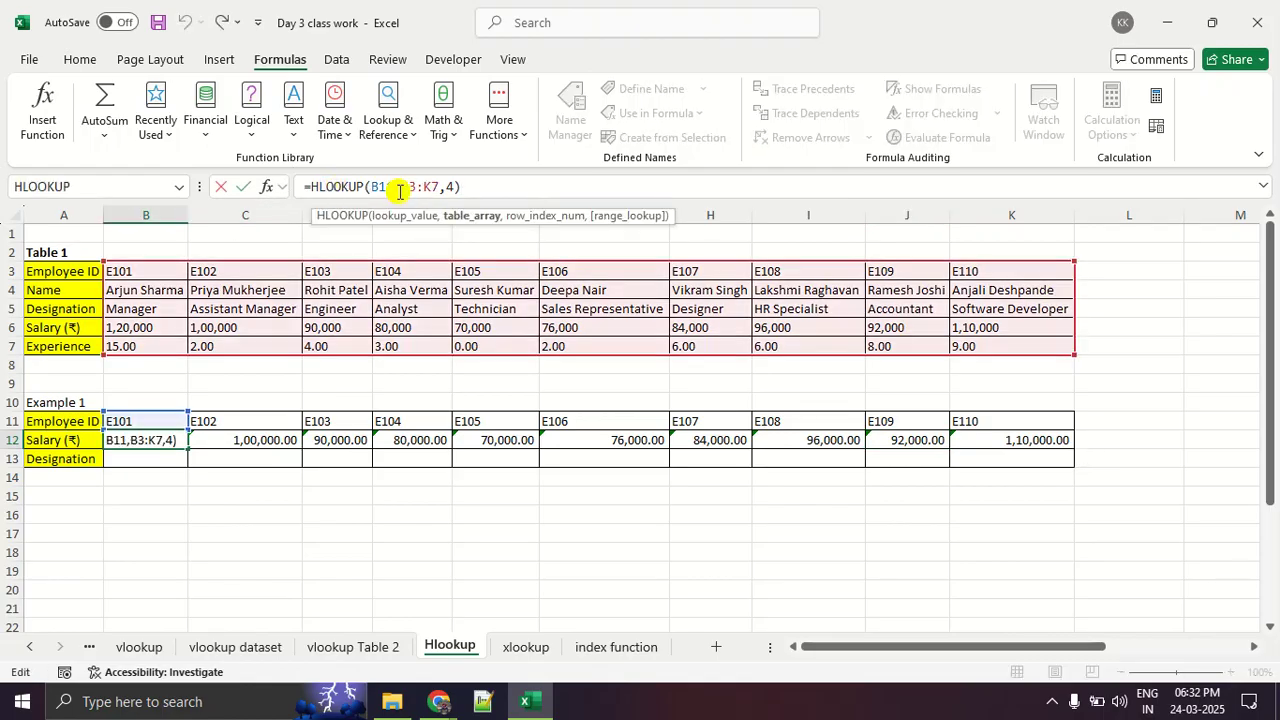
left_click(419, 220)
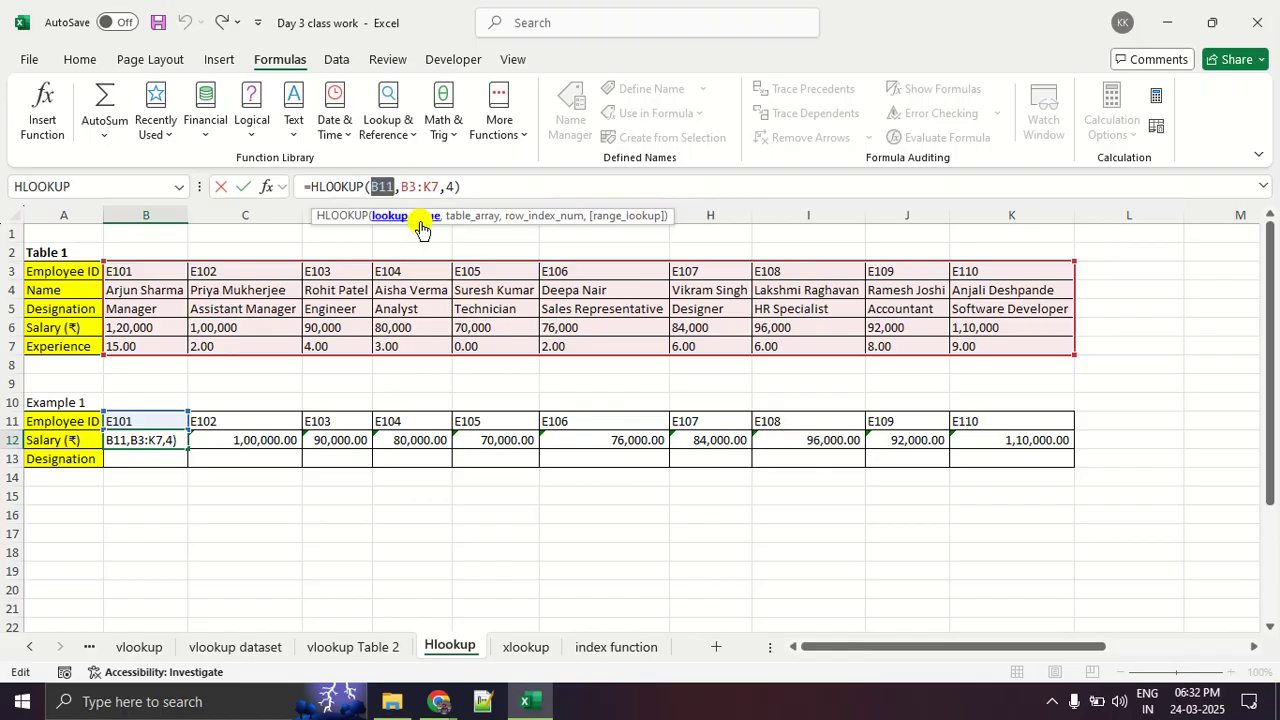
key("Escape")
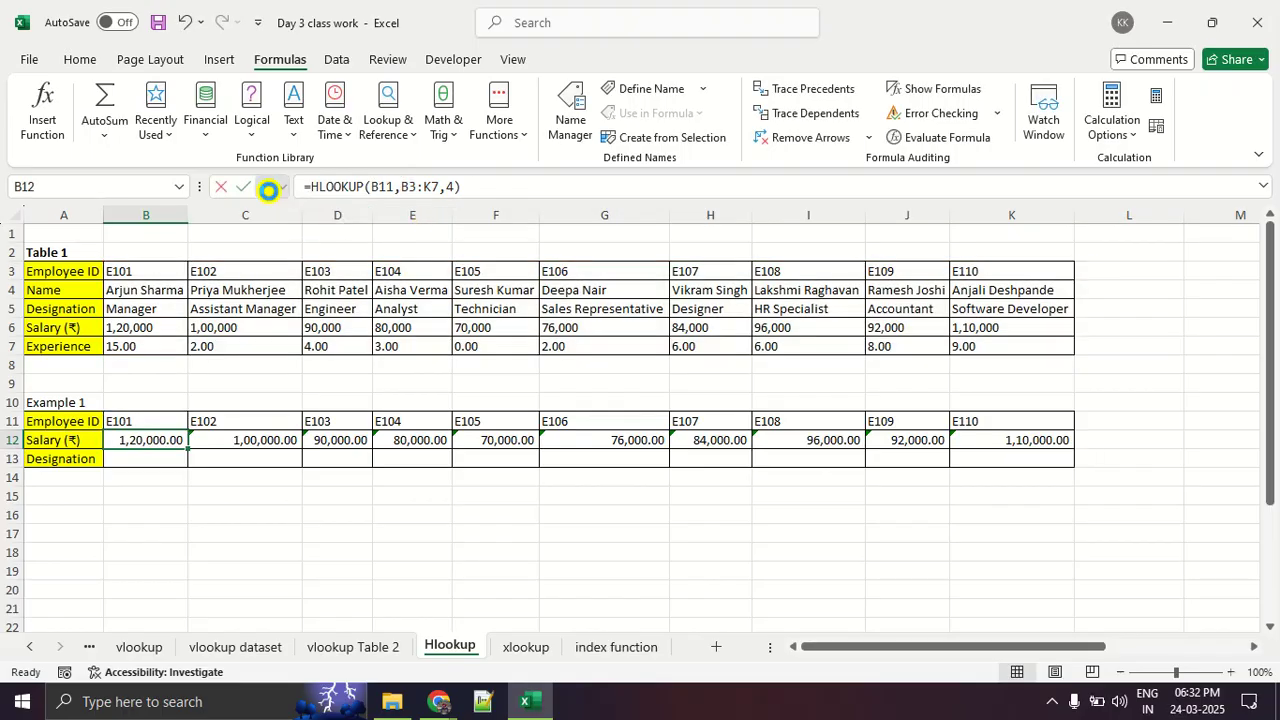
- Make the table array of the B12 HLOOKUP absolute as $B$3:$K$7 and fill the formula across to K12
left_click(268, 189)
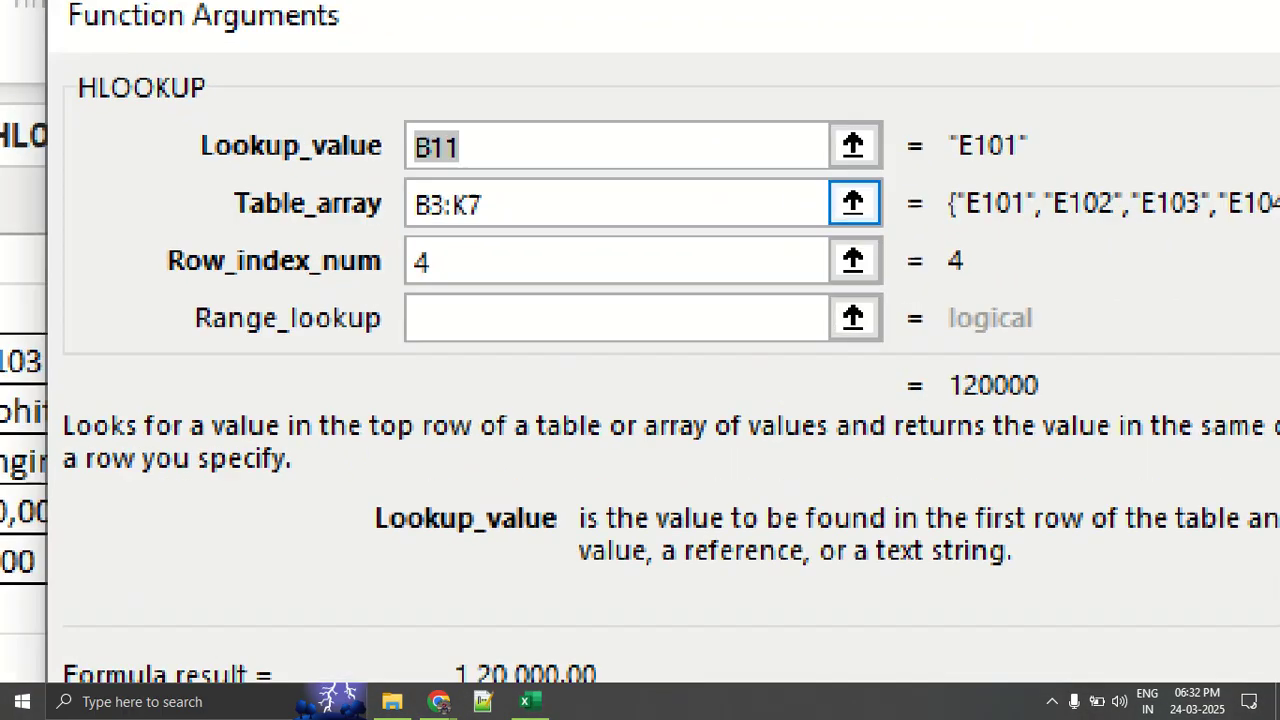
left_click(503, 215)
mouse_move(490, 142)
left_mouse_down()
mouse_move(443, 117)
mouse_move(549, 186)
mouse_move(469, 119)
left_mouse_up()
key("Escape")
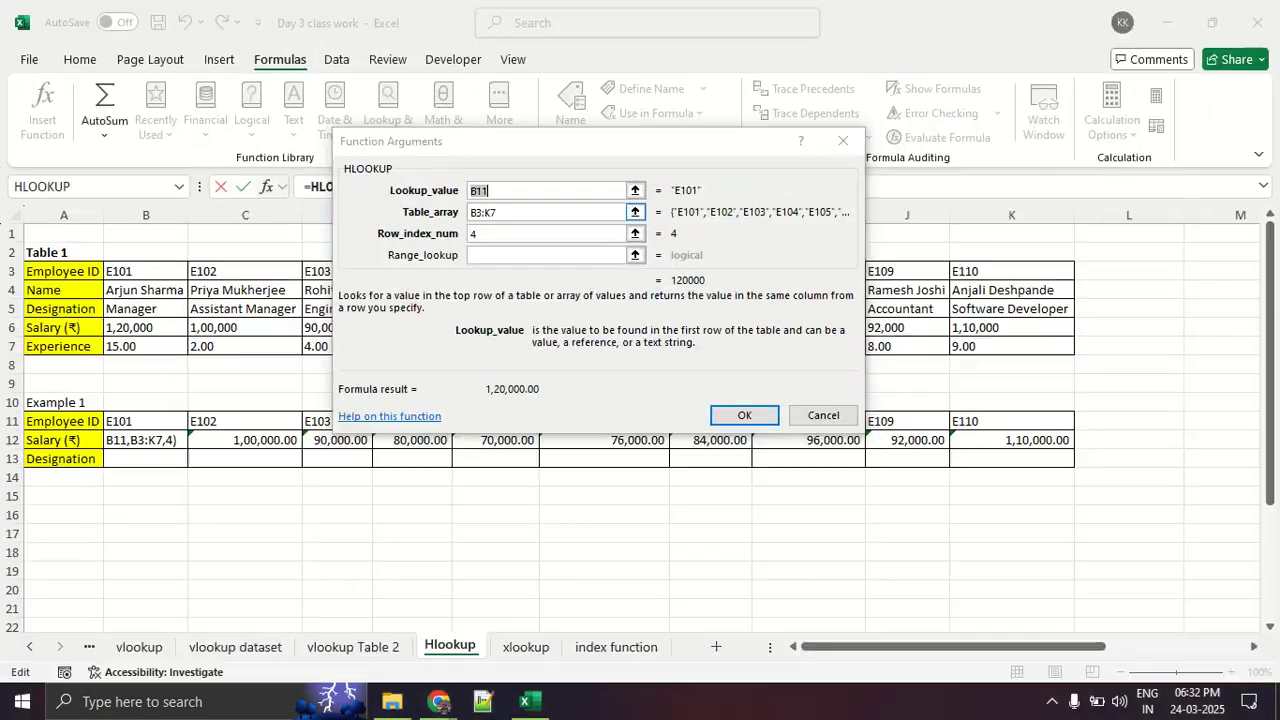
left_click(503, 212)
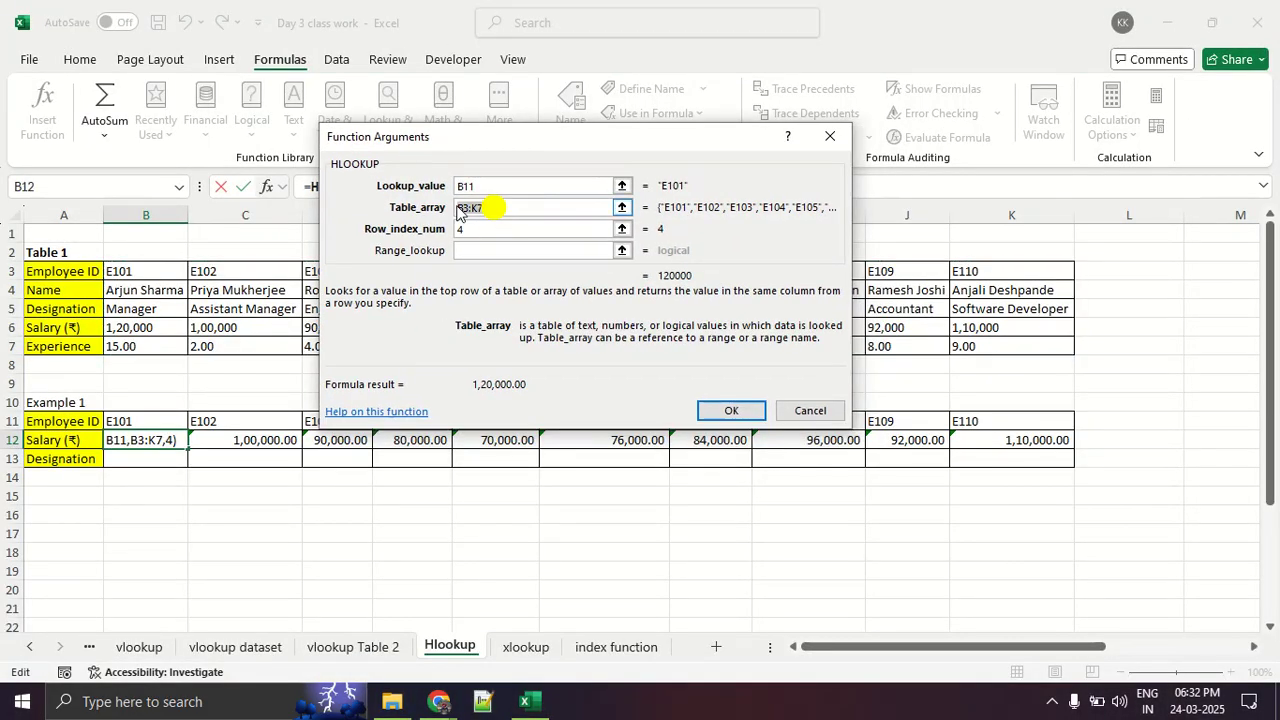
left_click_drag(457, 205, 435, 206)
key("F4")
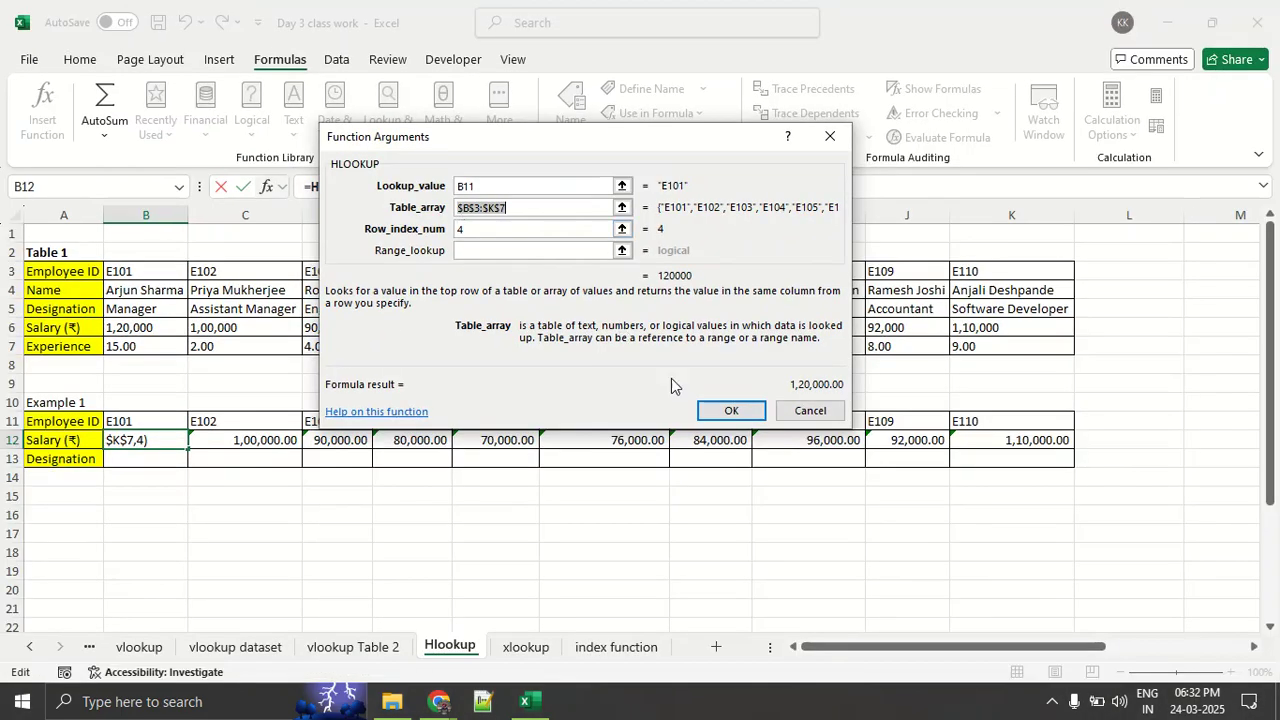
left_click(718, 411)
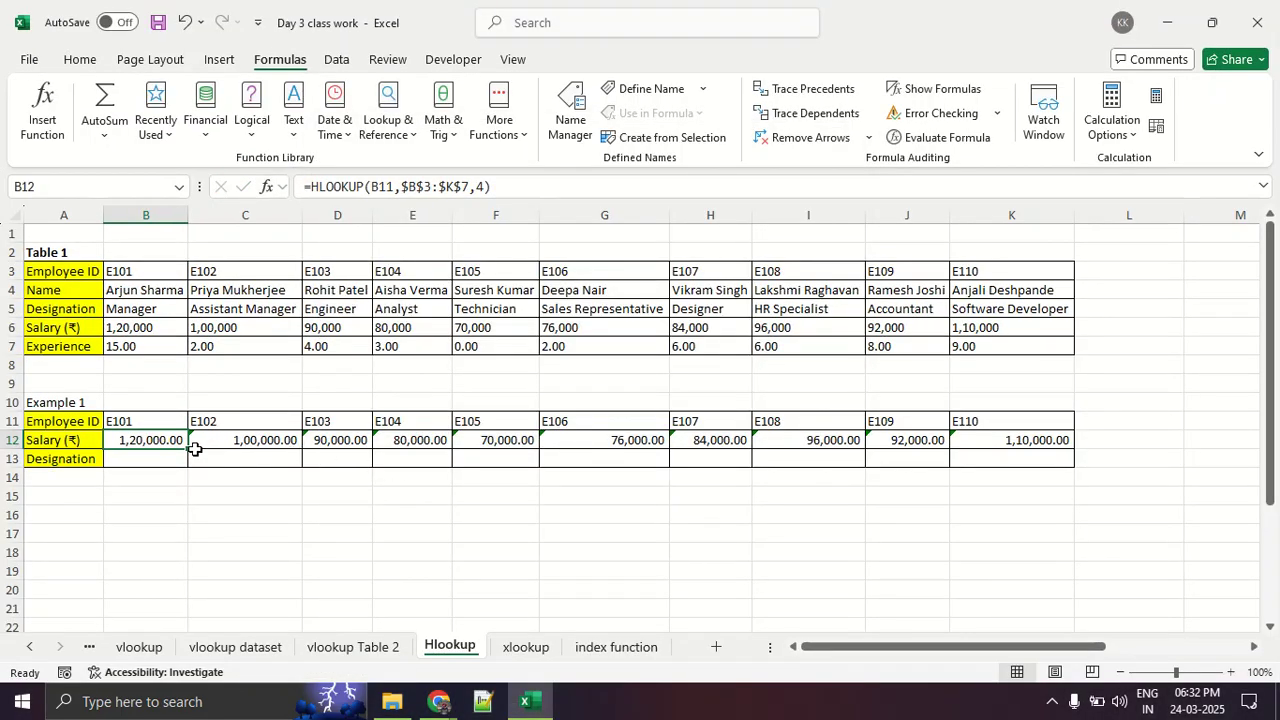
left_click_drag(188, 450, 1057, 455)
left_click(995, 530)
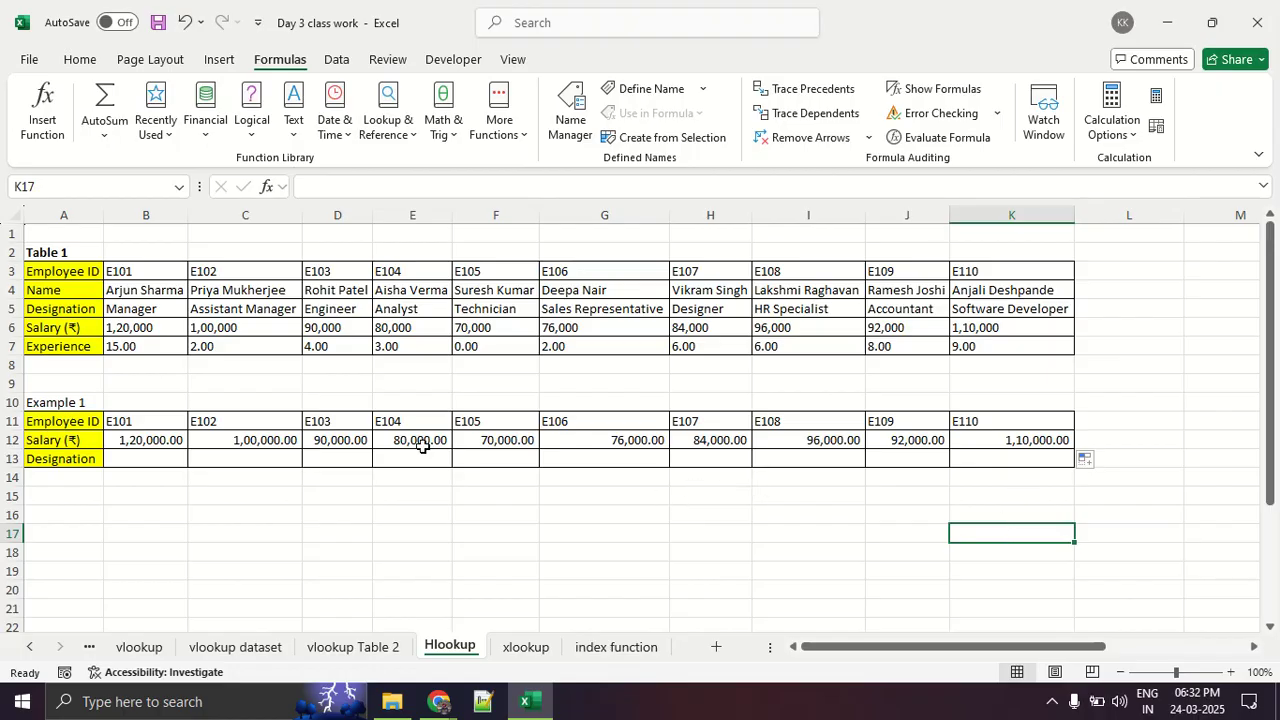
- Search the function list for "hlook" and insert the HLOOKUP function in the first Designation cell, B13
left_click(165, 459)
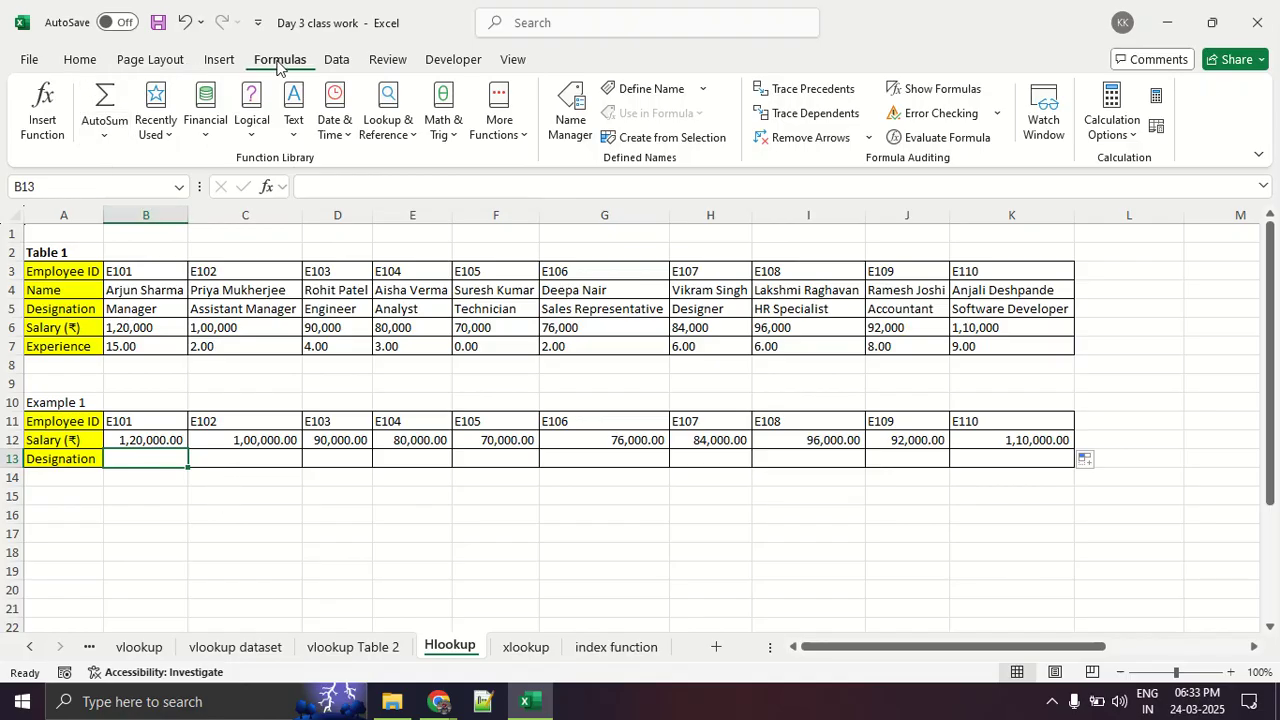
left_click(44, 112)
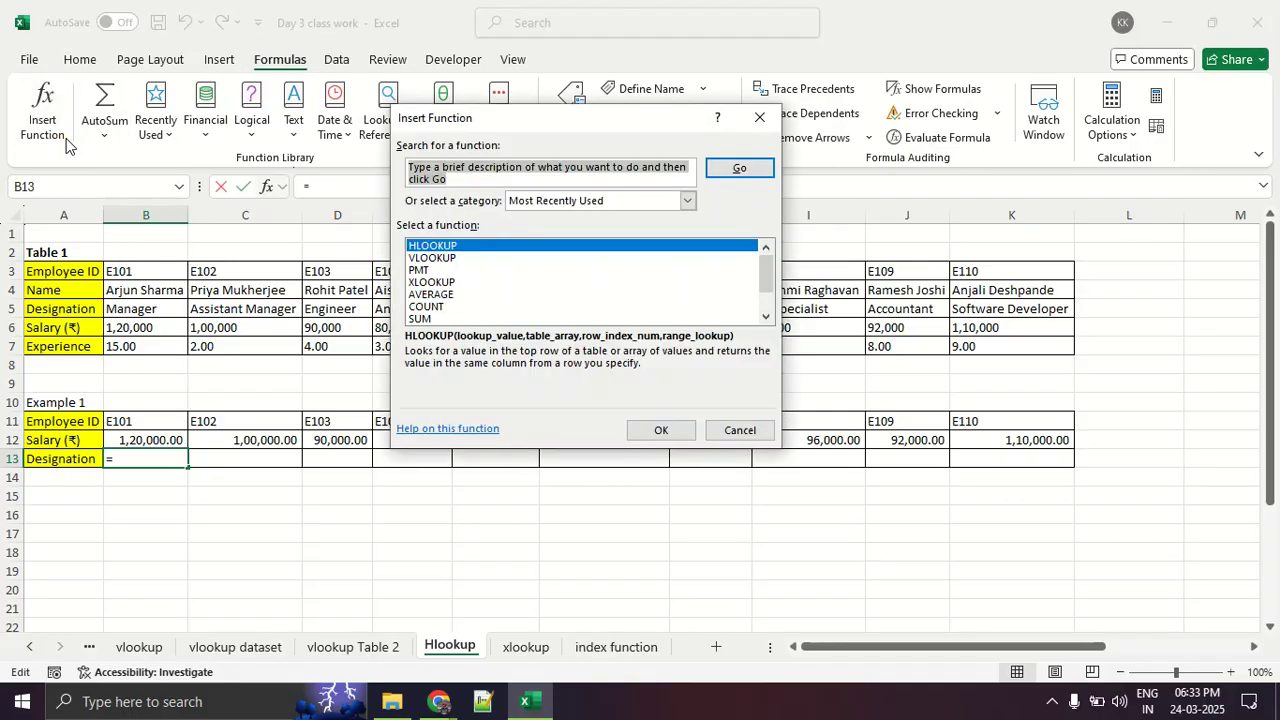
type("v")
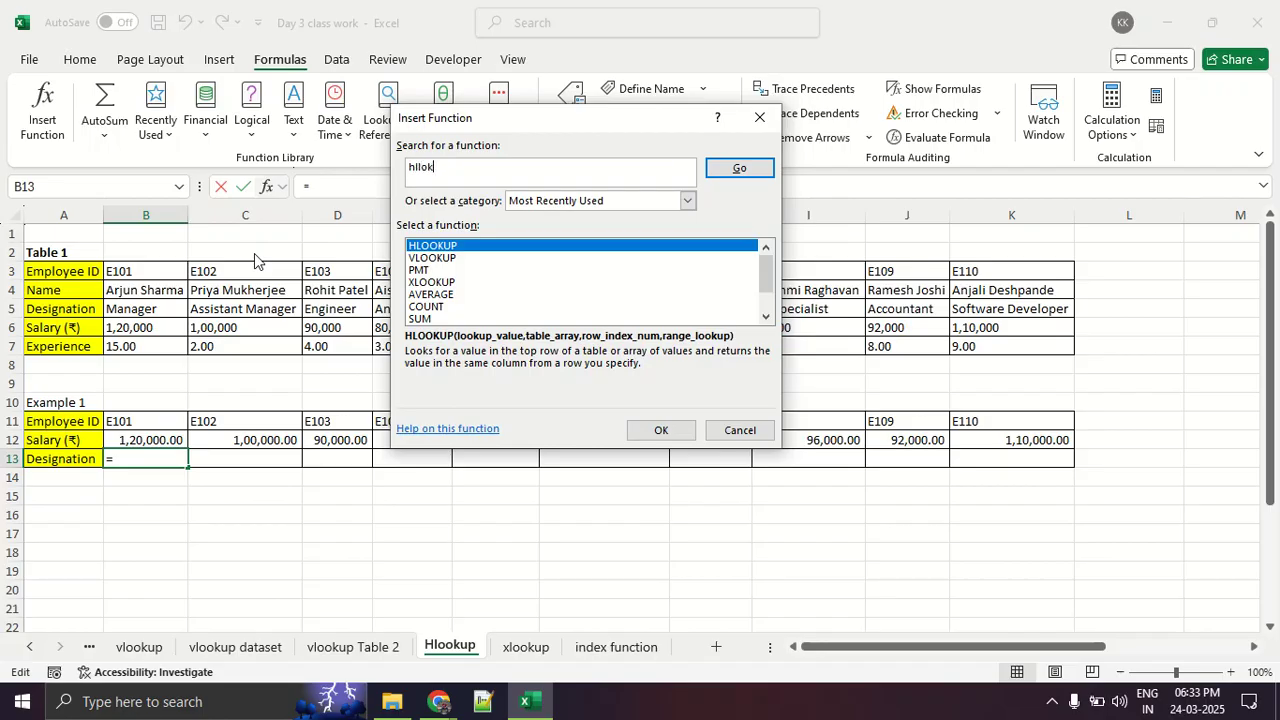
key("Return")
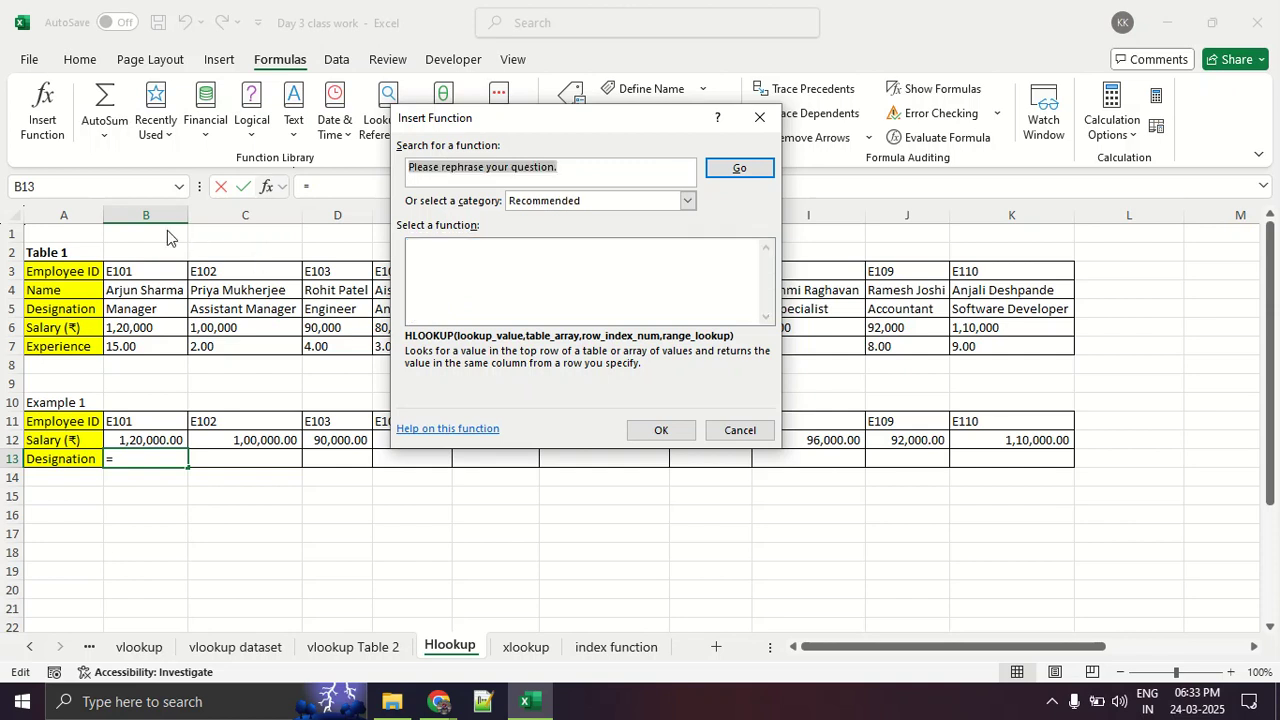
type("hlook")
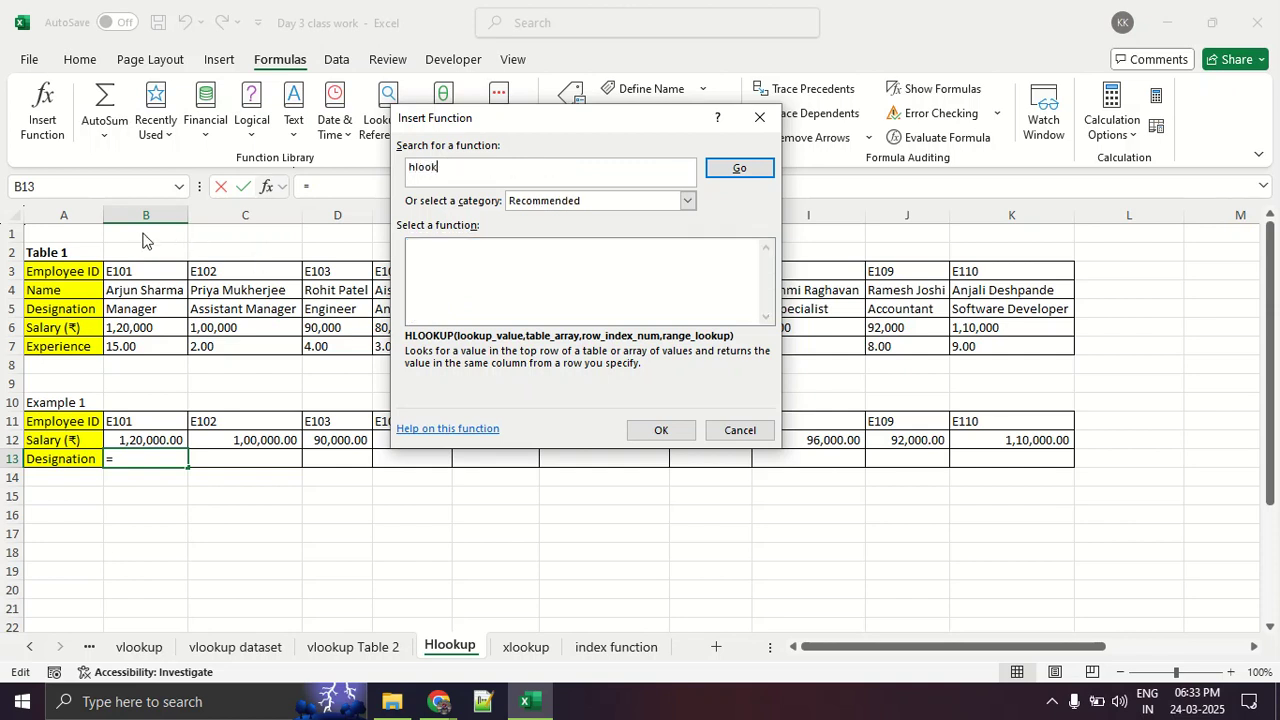
key("Return")
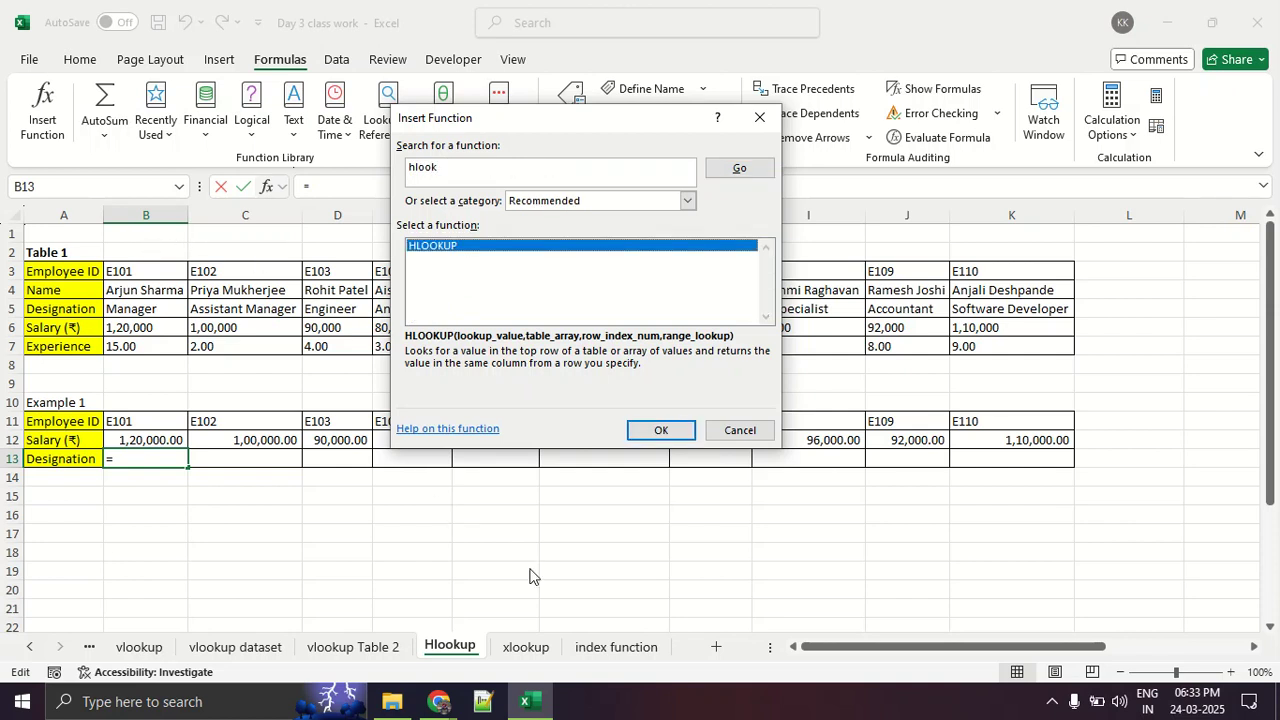
left_click(660, 431)
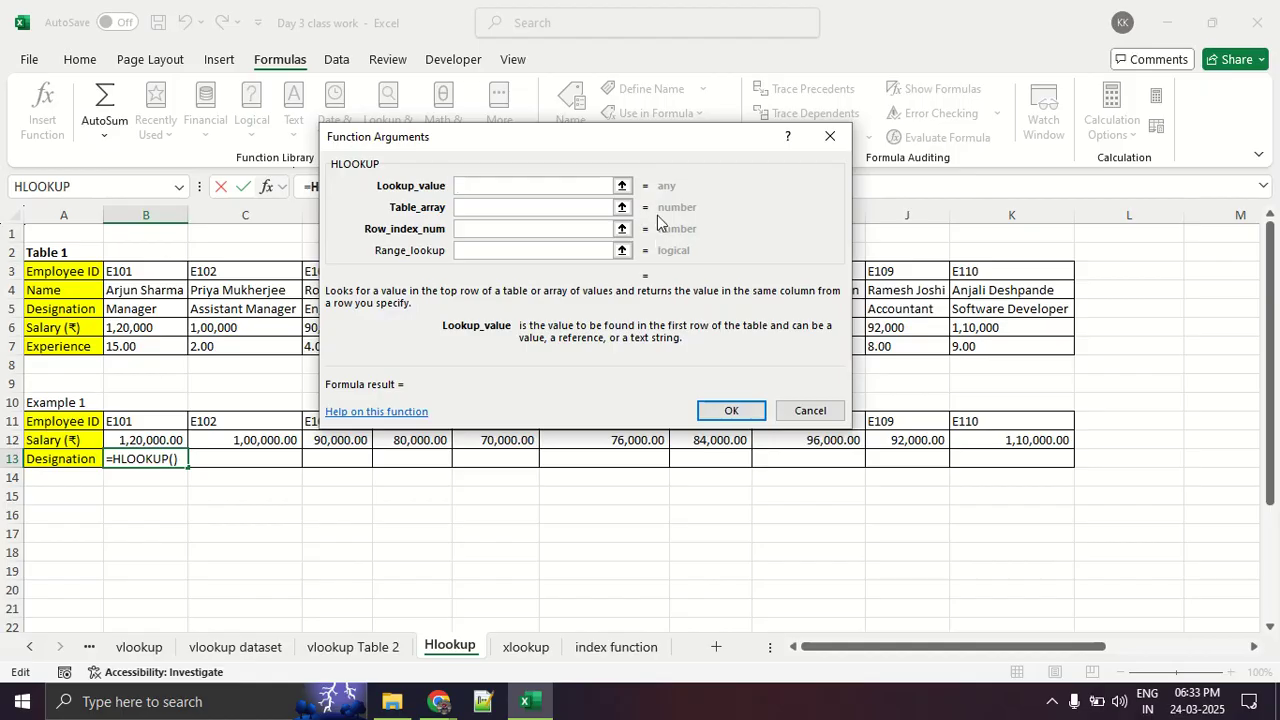
- Set the HLOOKUP lookup_value to B11 and start picking the range for its table_array
left_click(621, 186)
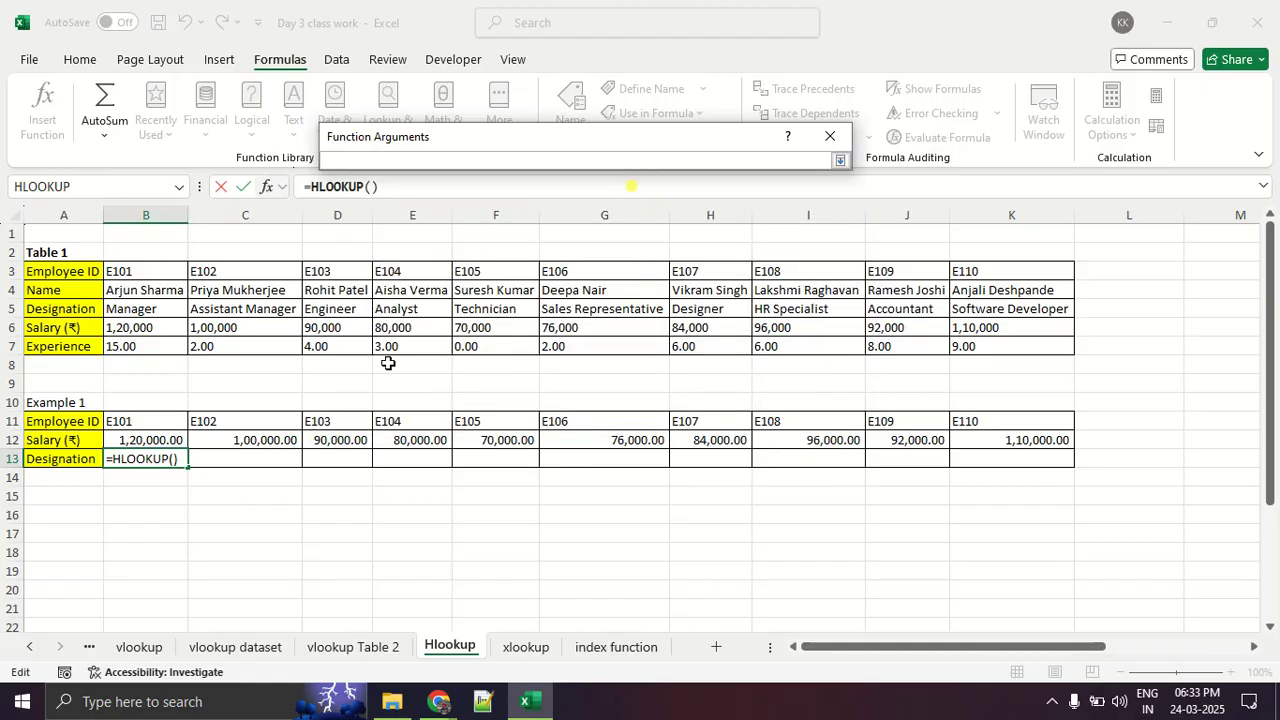
left_click(176, 413)
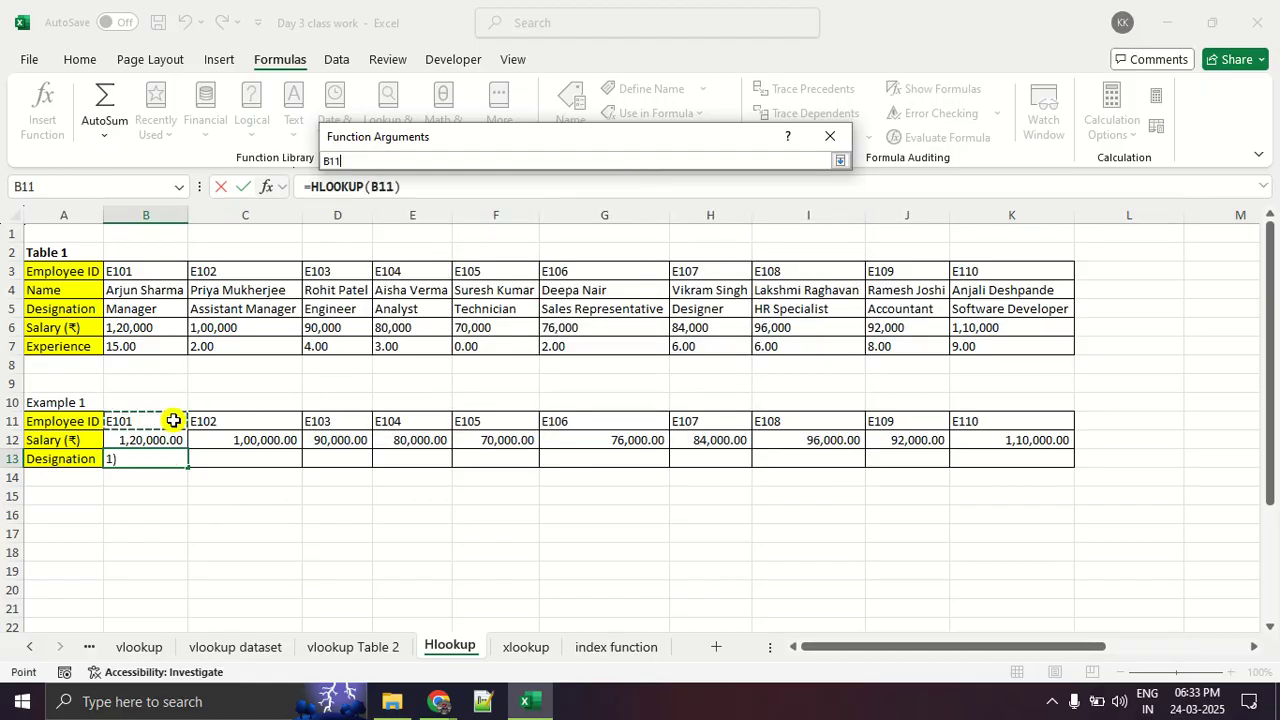
left_click(840, 160)
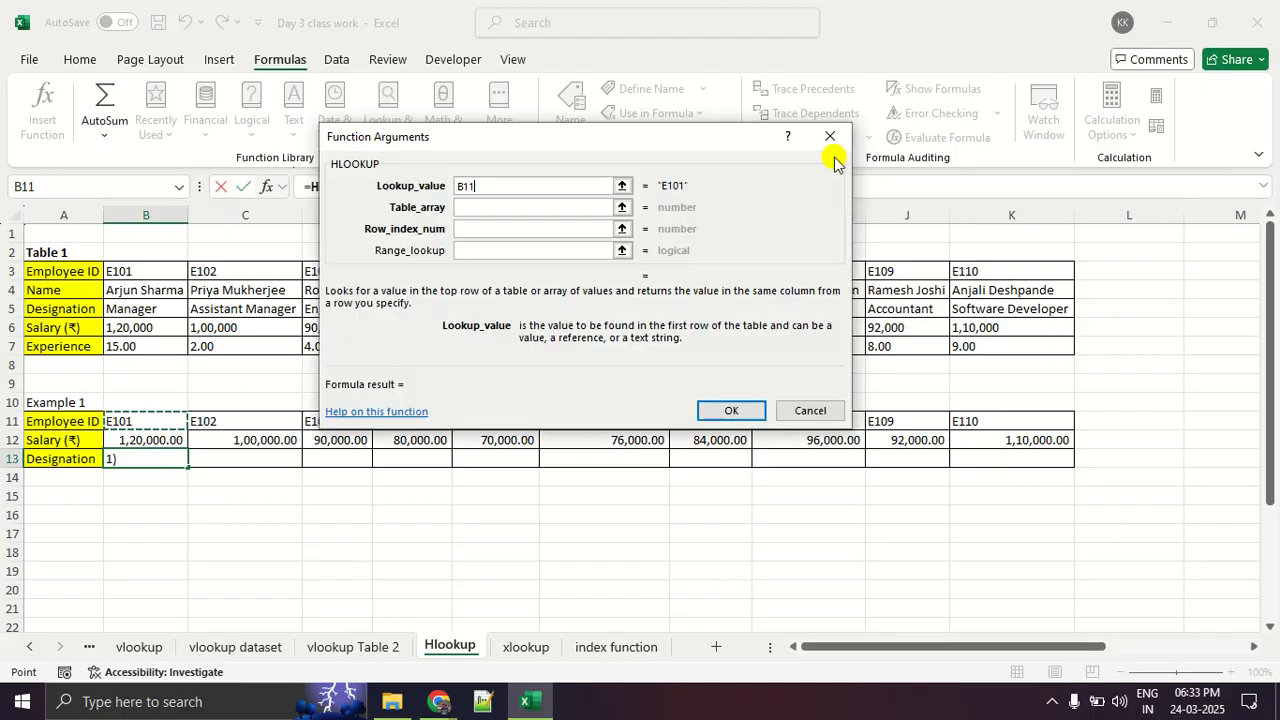
left_click(512, 210)
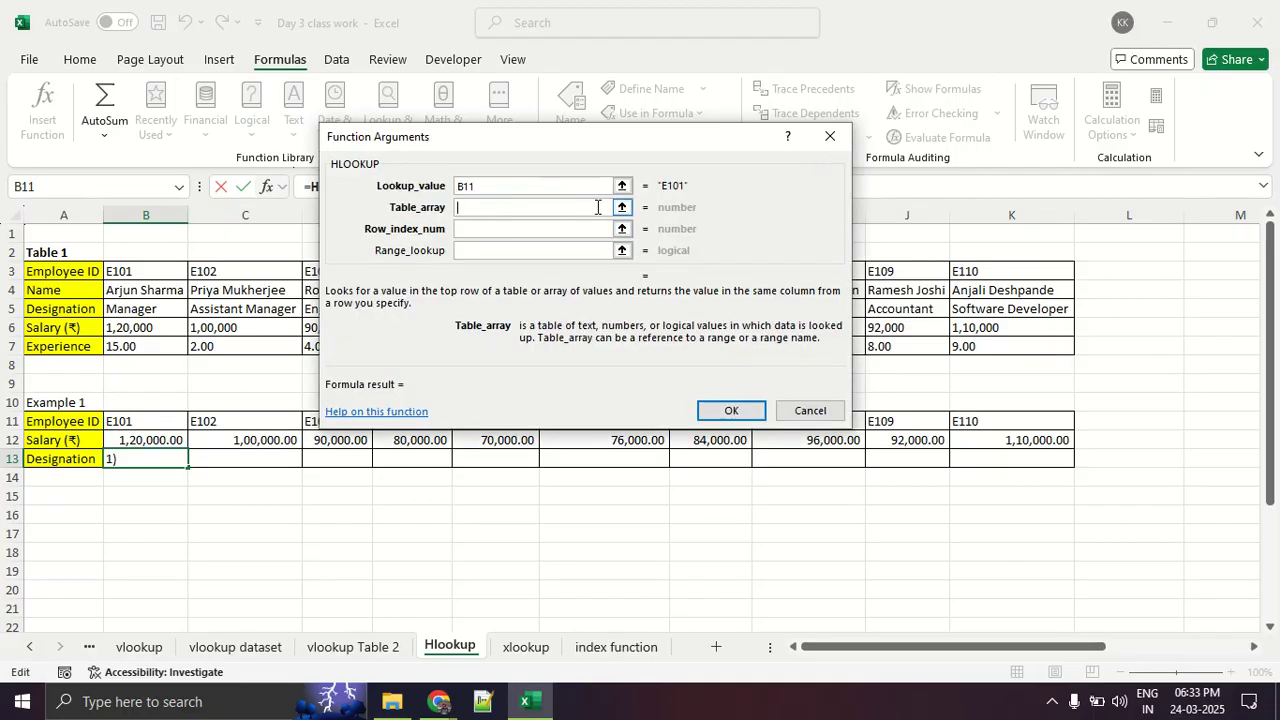
left_click(485, 228)
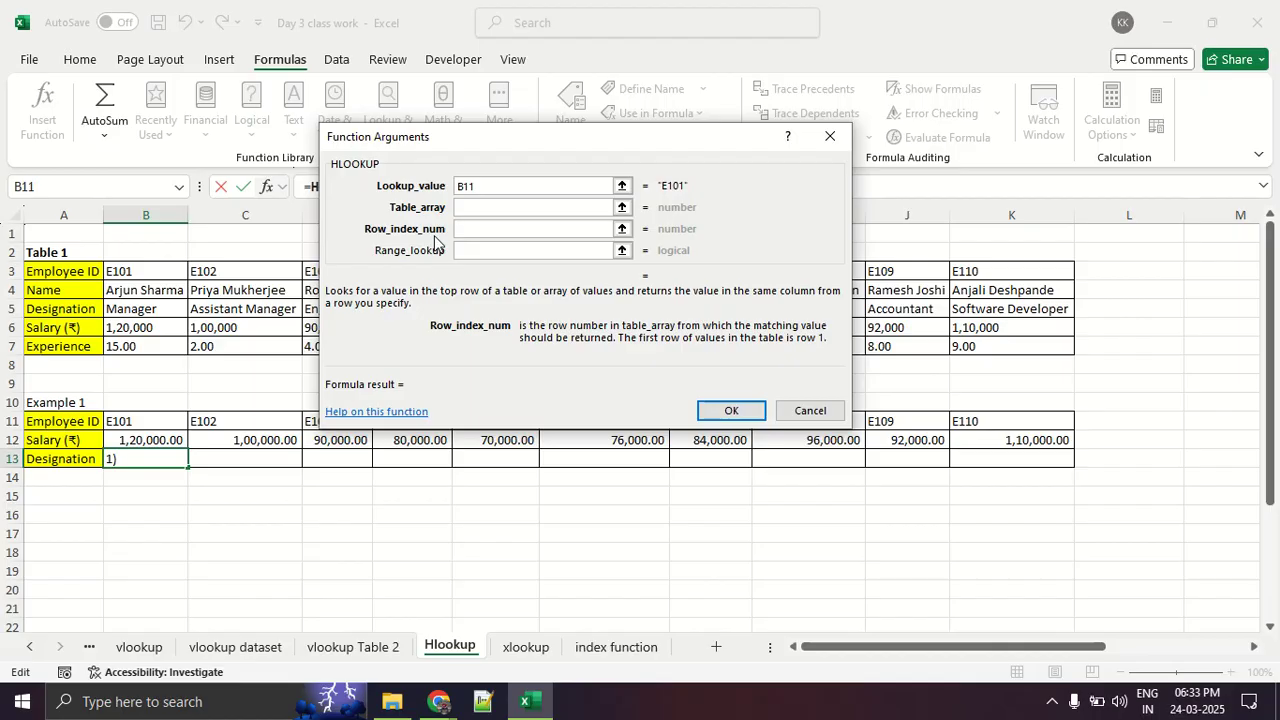
left_click(546, 209)
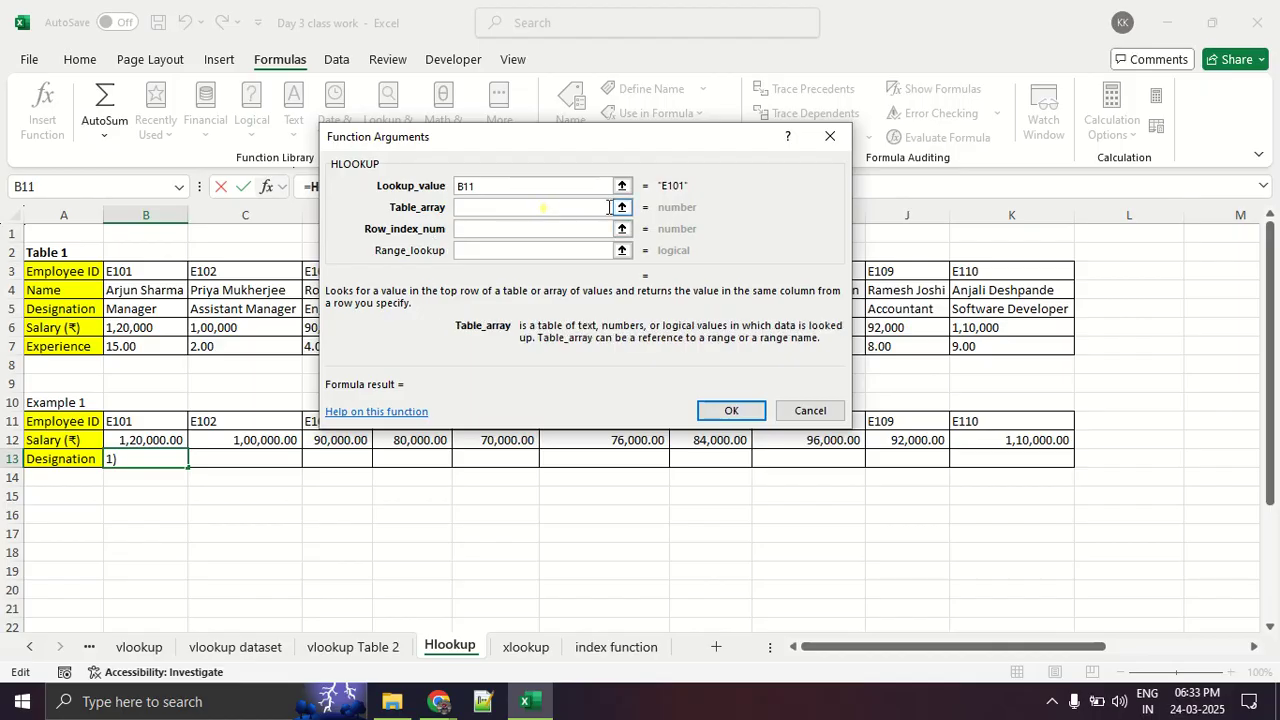
left_click(621, 209)
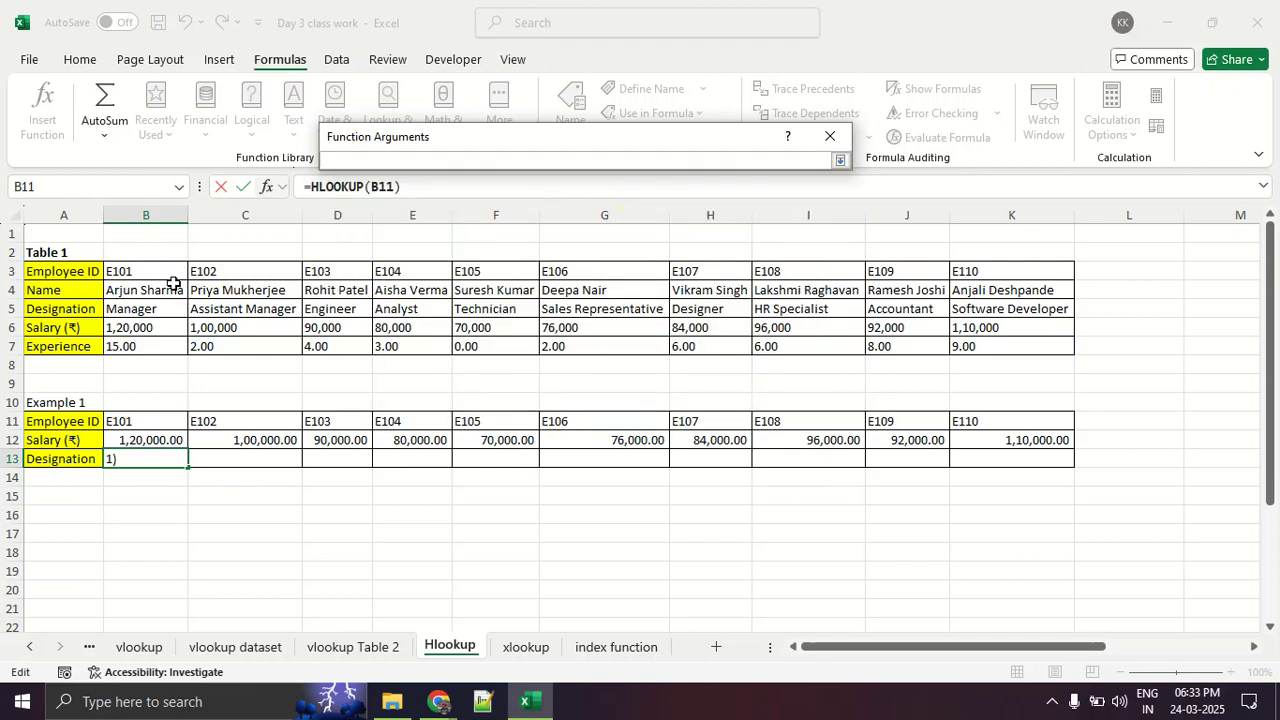
left_click_drag(143, 272, 153, 305)
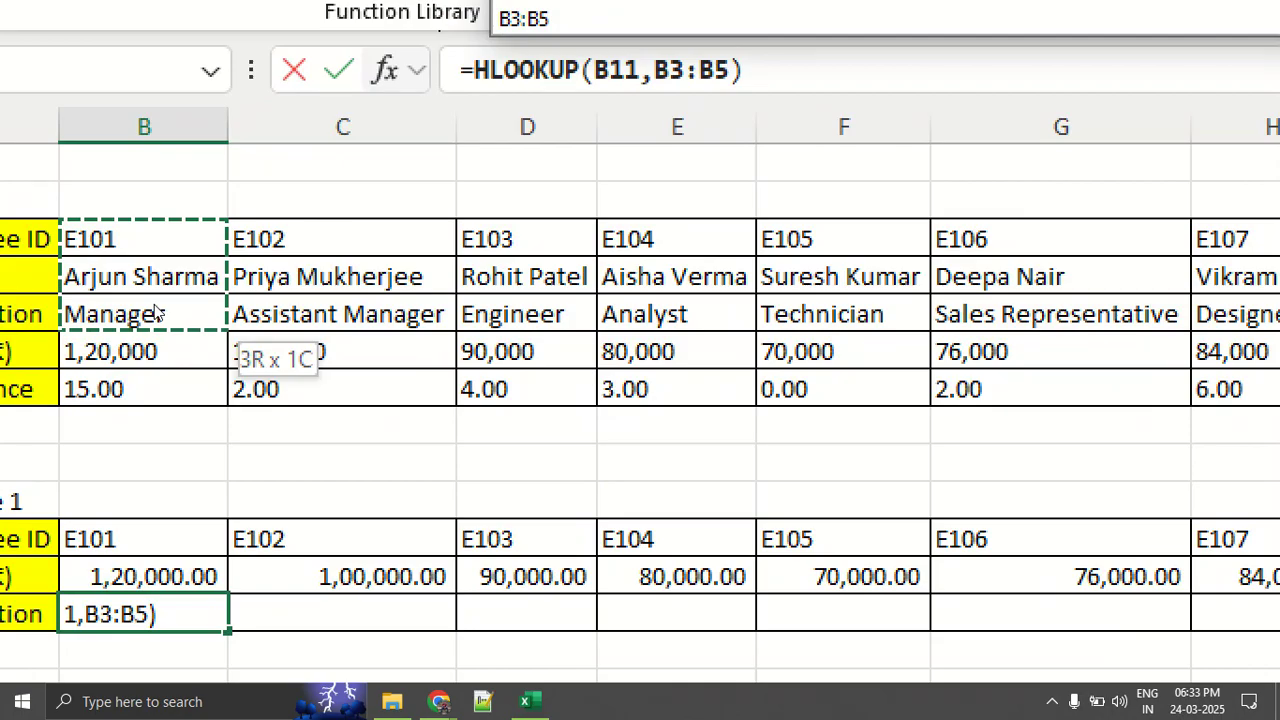
left_click_drag(155, 313, 196, 405)
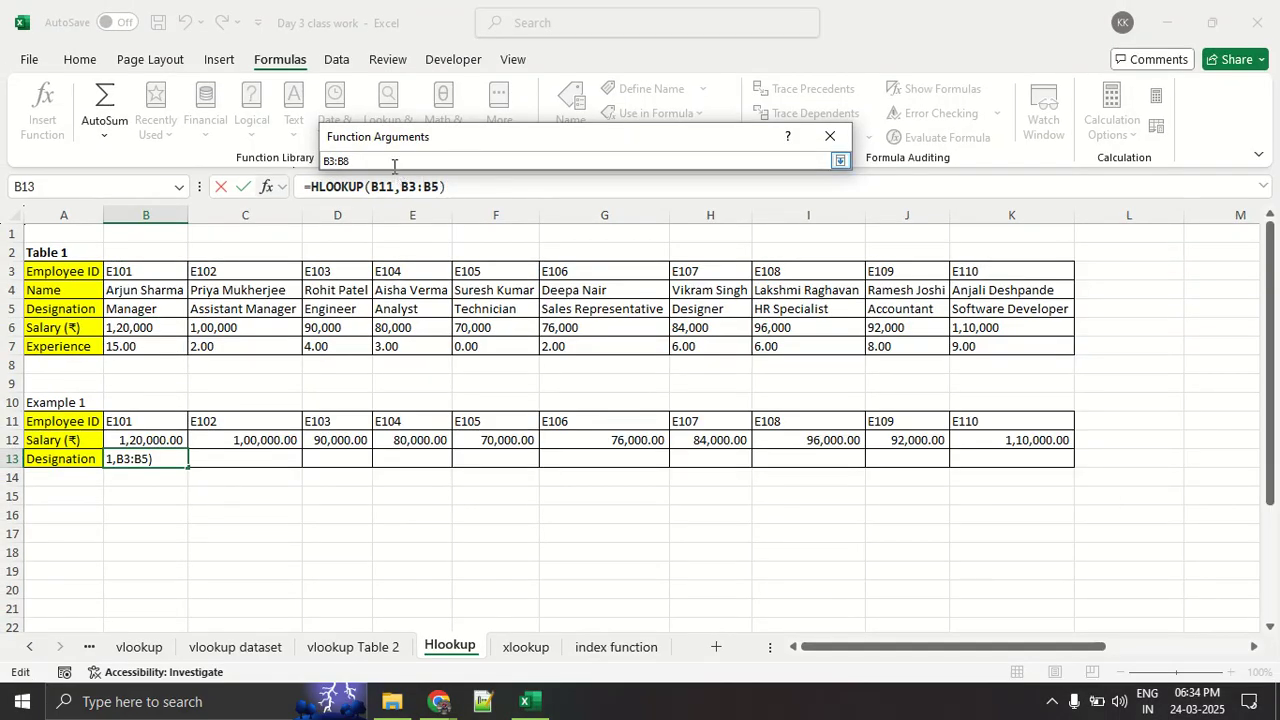
key("BackSpace")
key("BackSpace")
key("BackSpace")
key("BackSpace")
key("BackSpace")
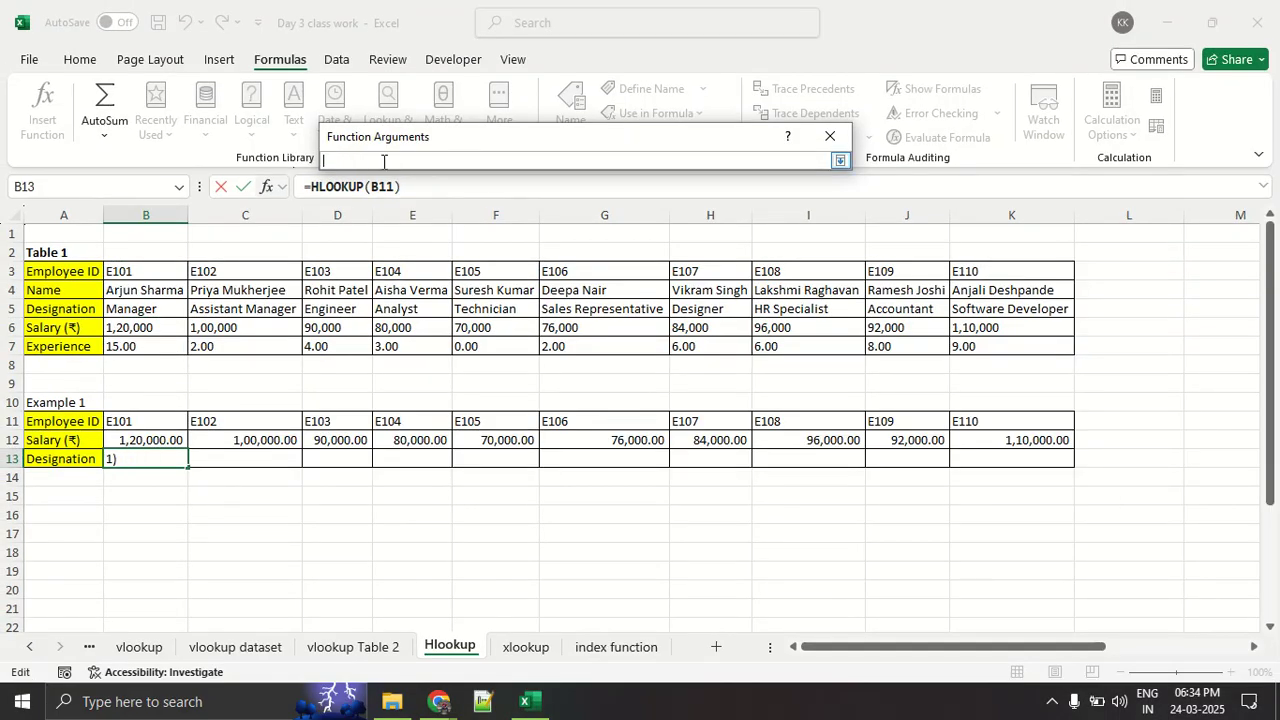
- Set the table_array to the Table 1 data range B3:K7 and make it absolute as $B$3:$K$7
left_click_drag(162, 276, 980, 346)
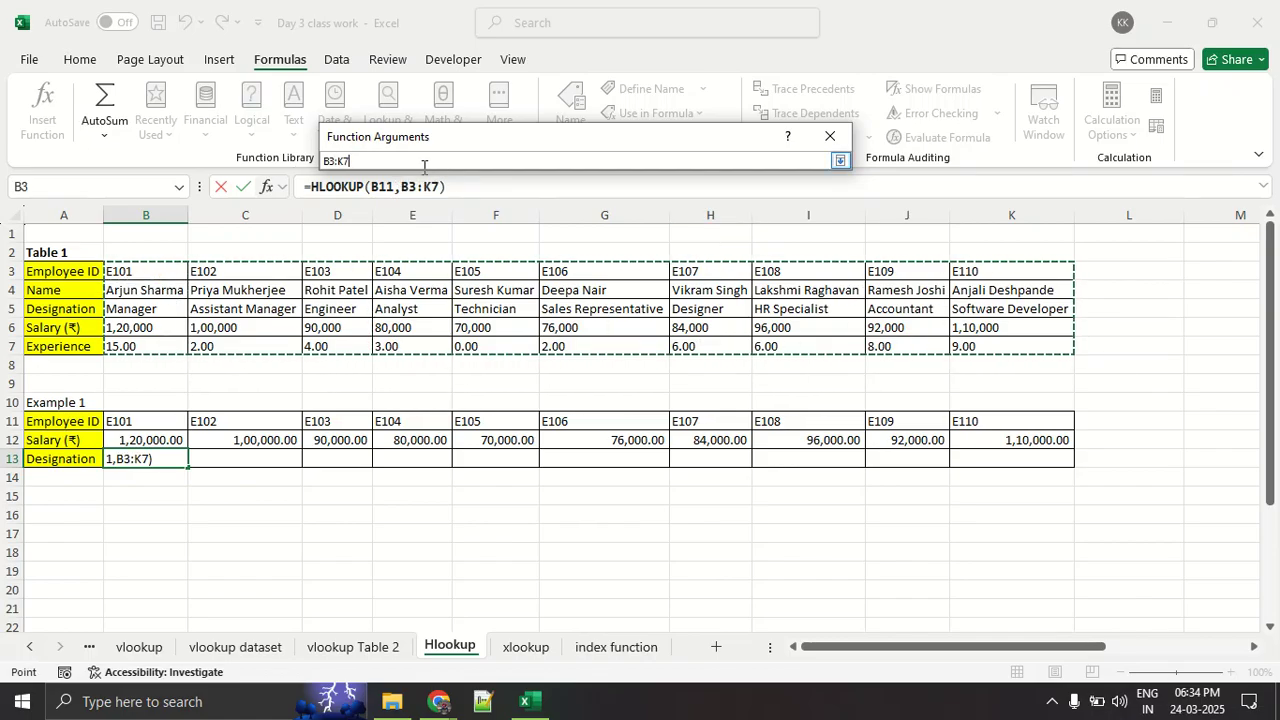
left_click(358, 162)
double_click(358, 162)
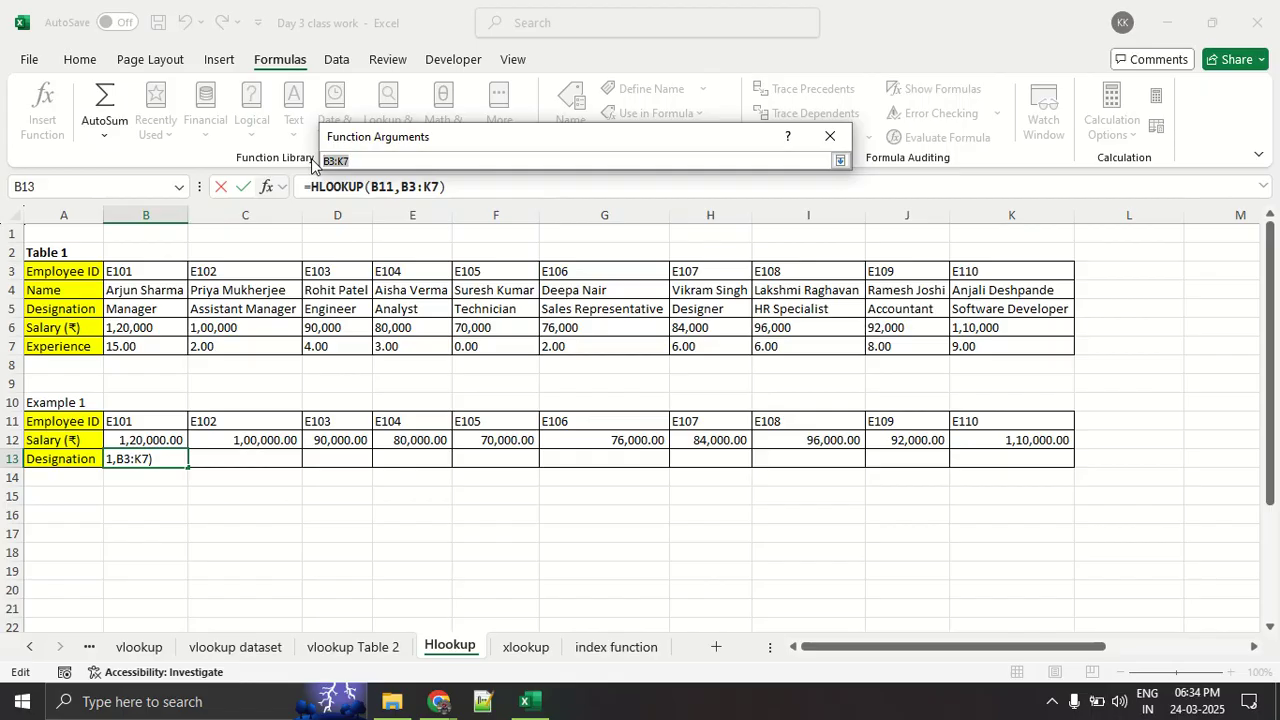
key("F4")
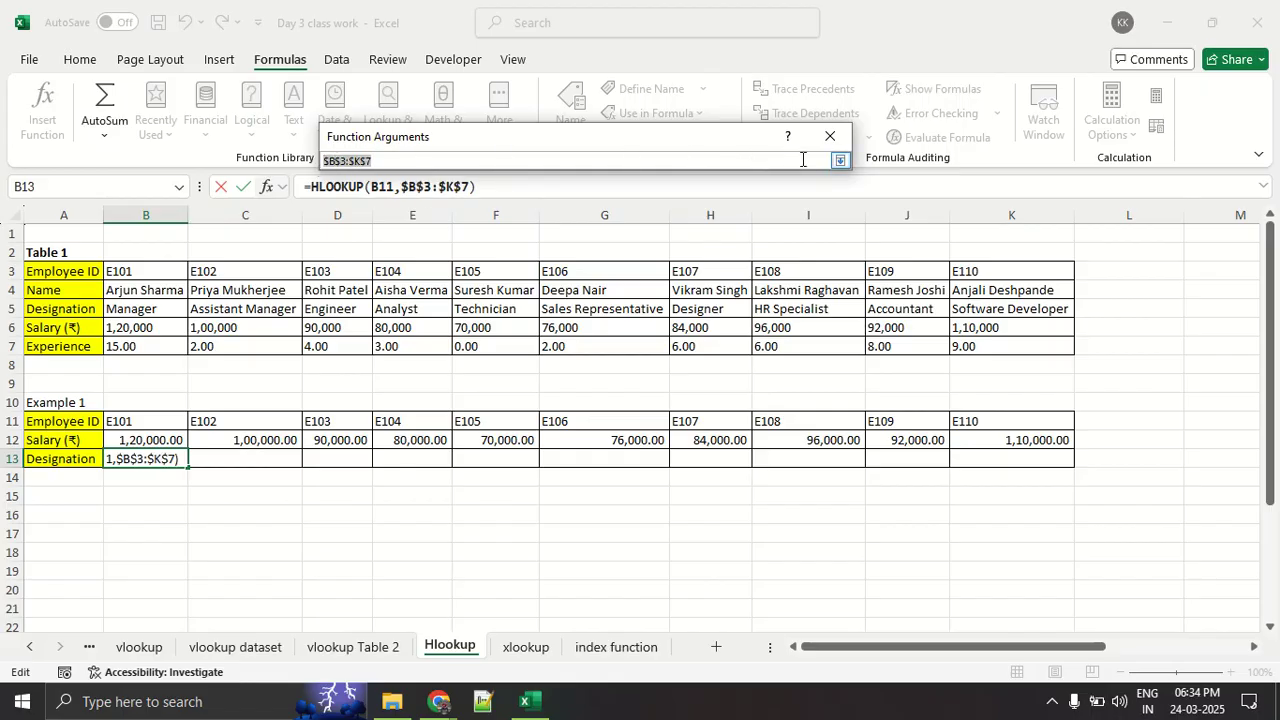
left_click(839, 161)
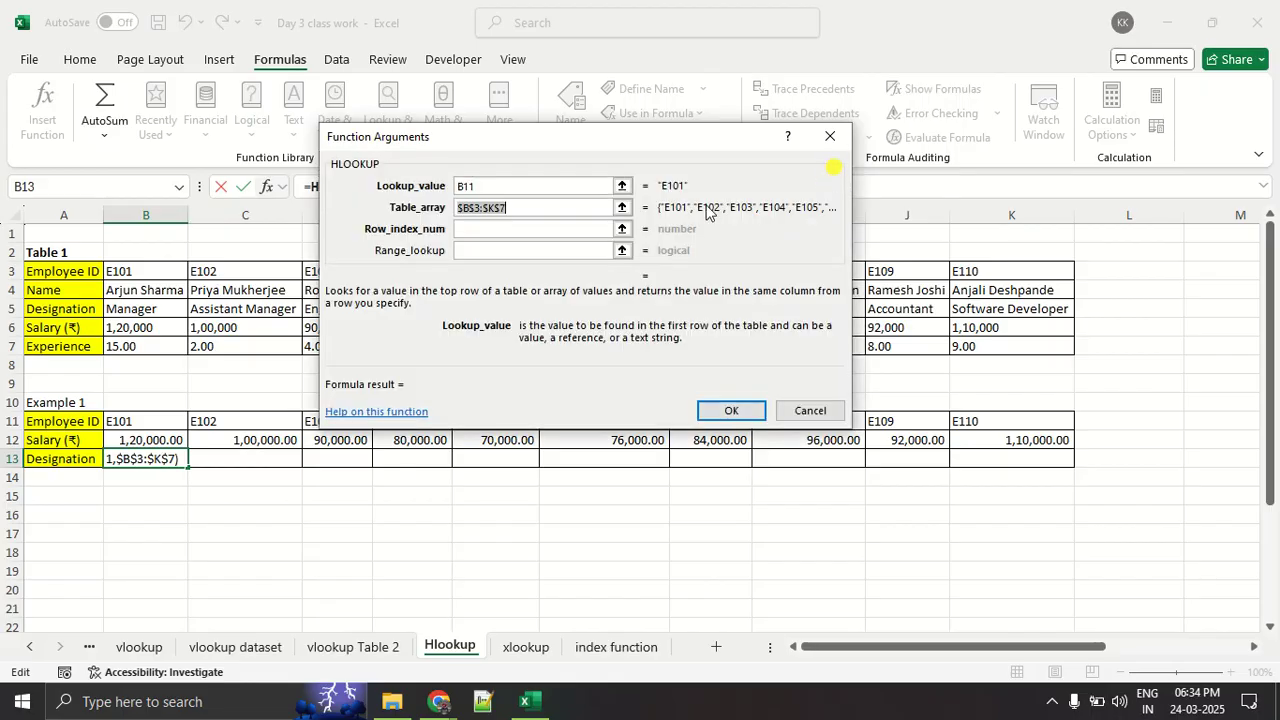
- Number Table 1's Employee ID, Name and Designation rows 1, 2 and 3 in red for the row_index_num argument and clear the annotation
left_click(581, 228)
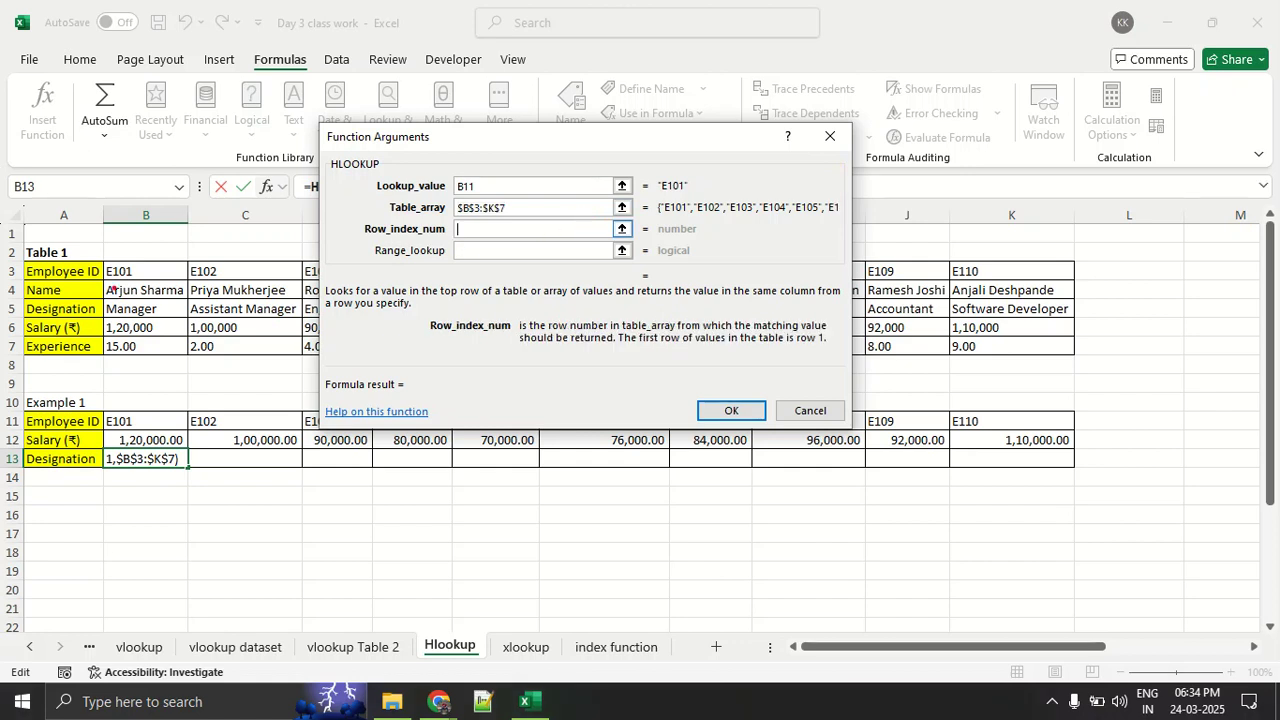
left_click_drag(62, 273, 154, 236)
left_click_drag(168, 166, 168, 208)
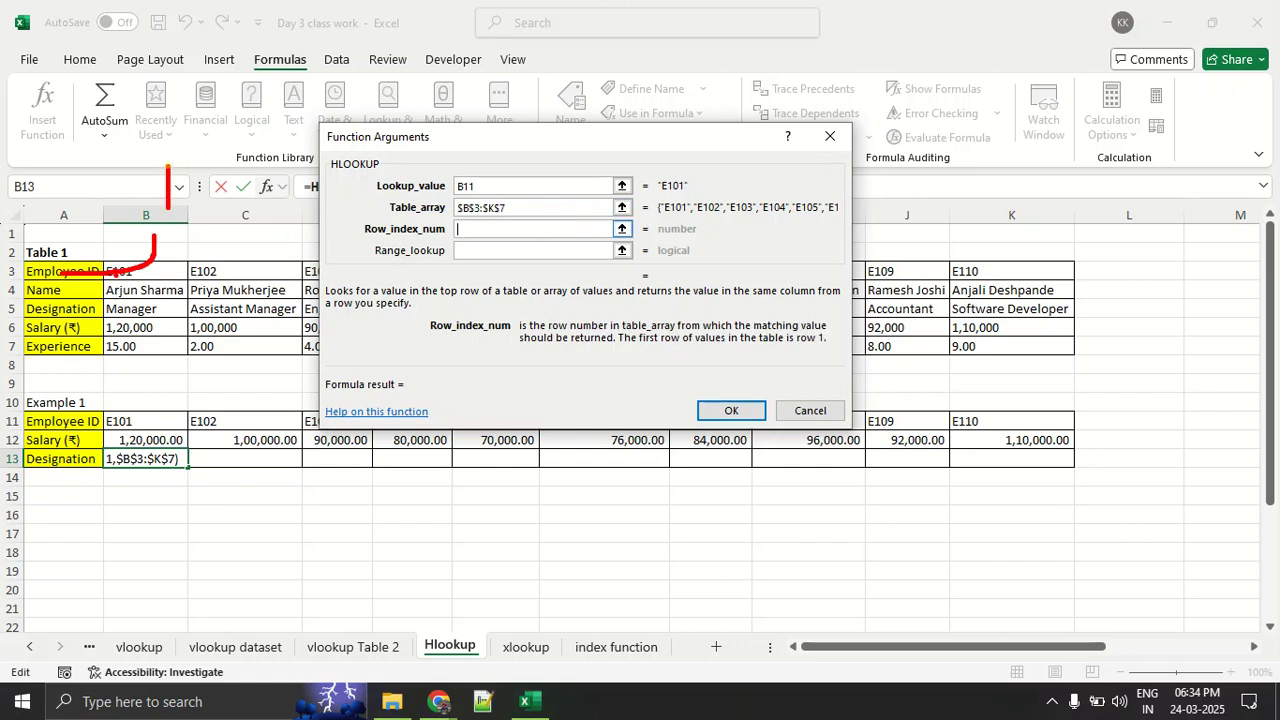
mouse_move(55, 290)
left_mouse_down()
mouse_move(170, 291)
mouse_move(203, 238)
left_mouse_up()
left_click_drag(199, 188, 248, 215)
mouse_move(30, 318)
left_mouse_down()
mouse_move(224, 322)
mouse_move(265, 270)
left_mouse_up()
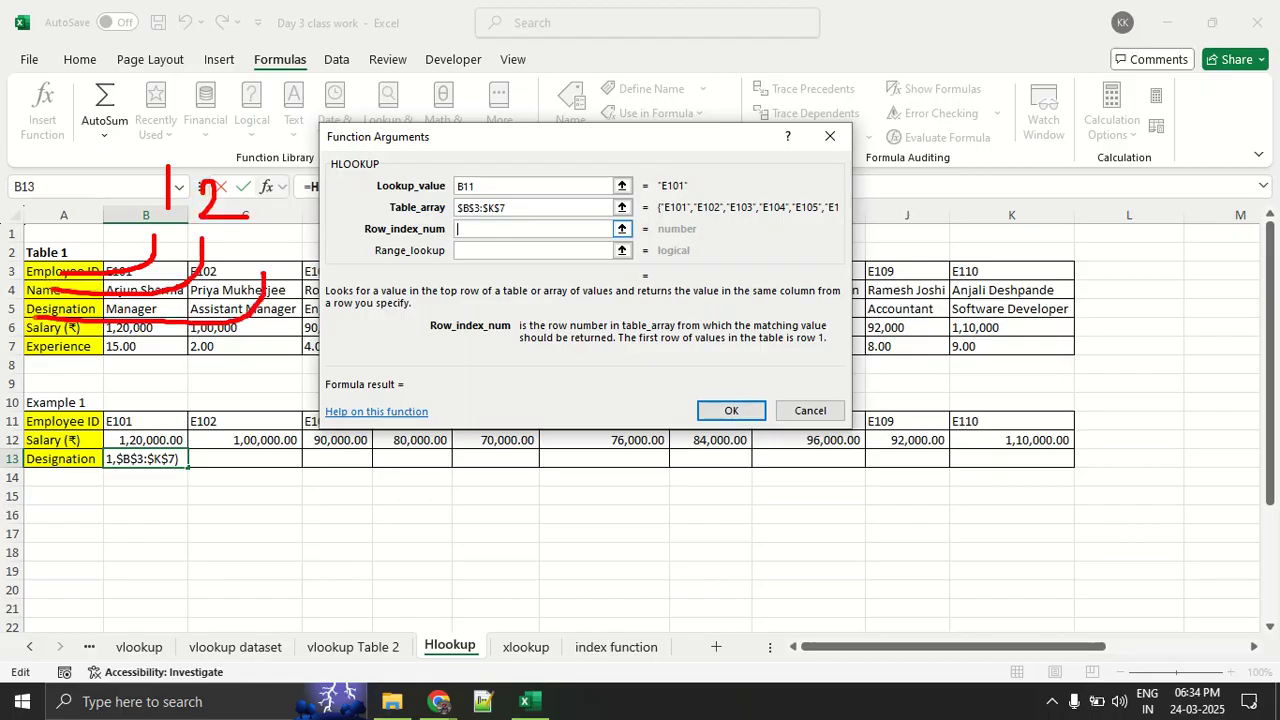
mouse_move(245, 206)
left_mouse_down()
mouse_move(262, 218)
mouse_move(263, 247)
left_mouse_up()
key("Escape")
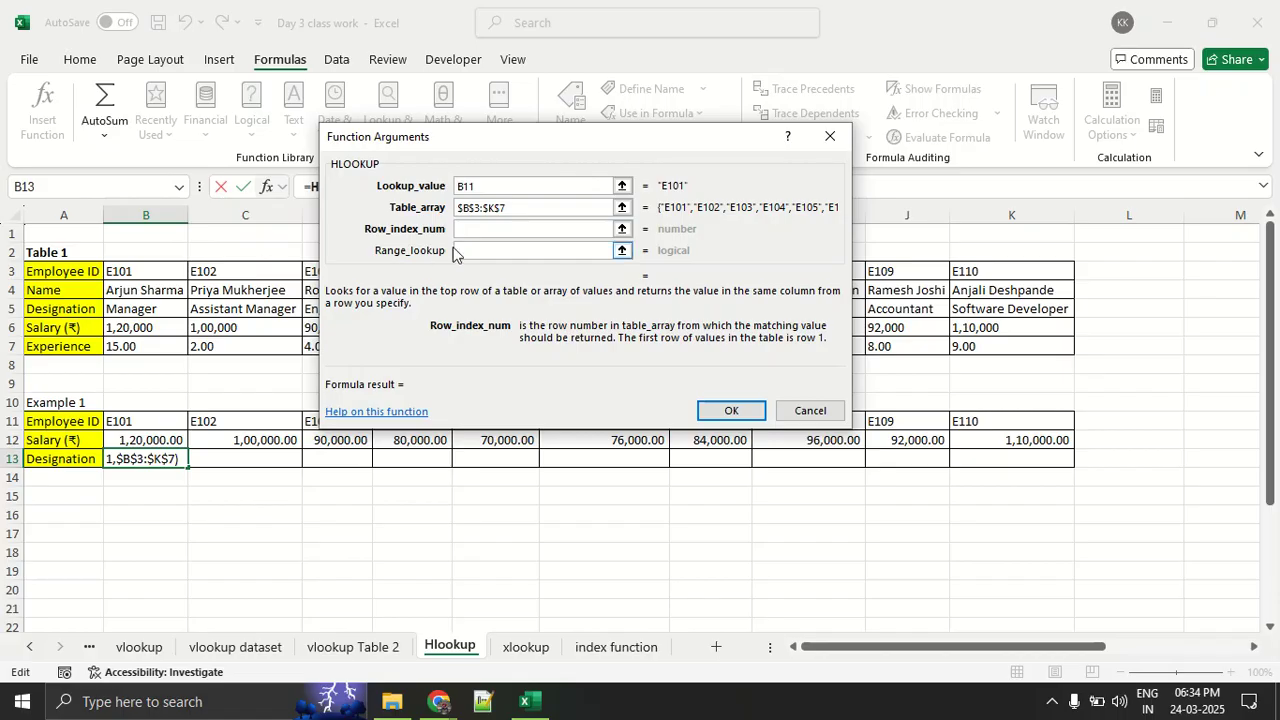
- Set the row_index_num to 3, confirm the B13 formula and fill it across to K13
type("3")
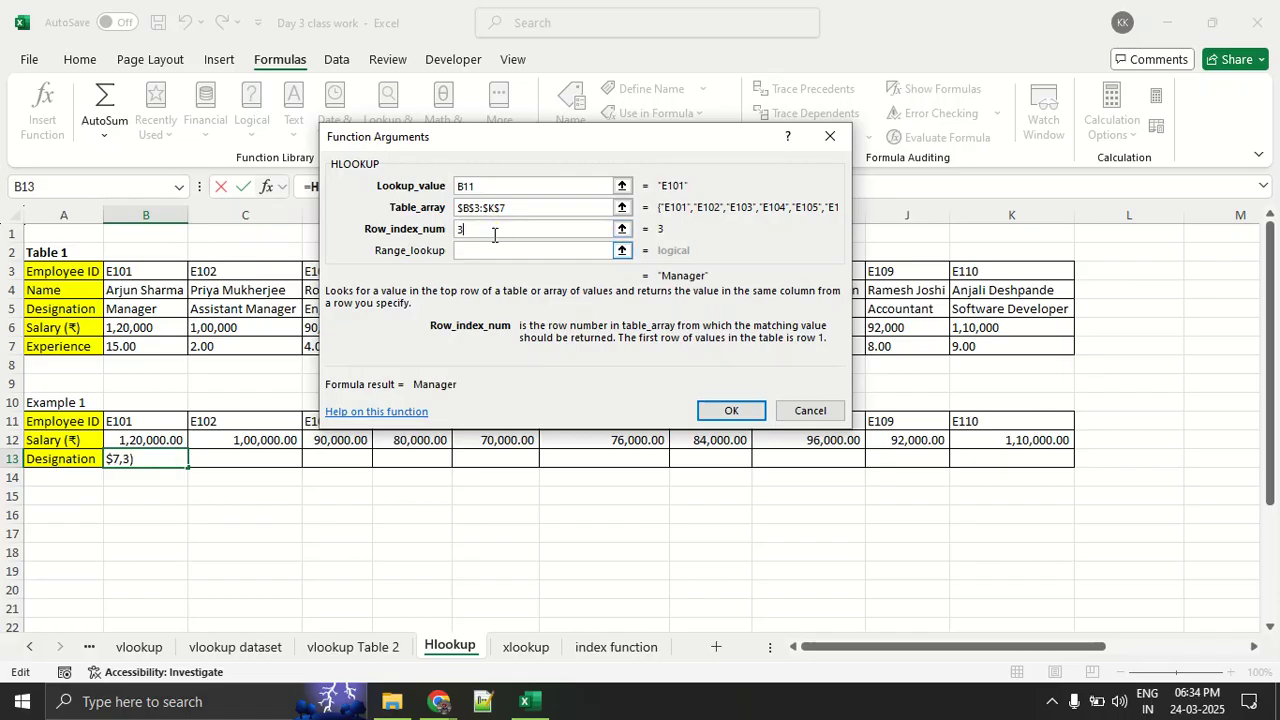
left_click(729, 411)
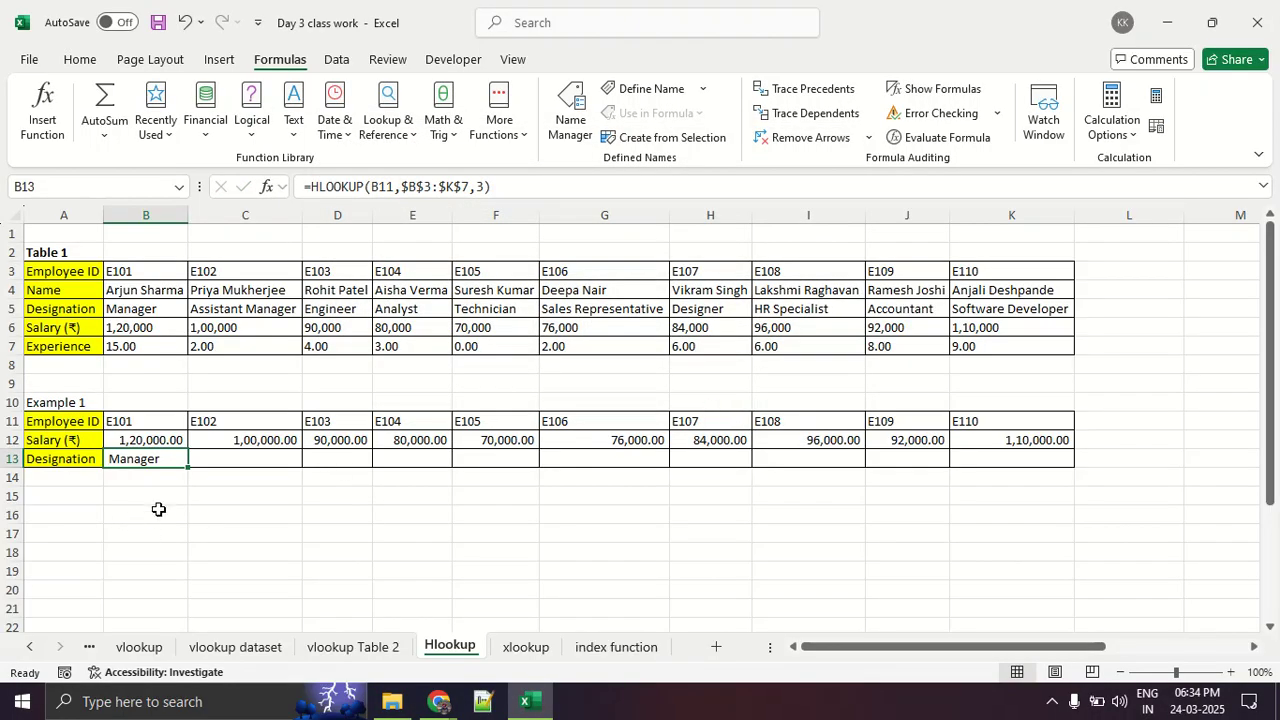
left_click_drag(190, 469, 1020, 475)
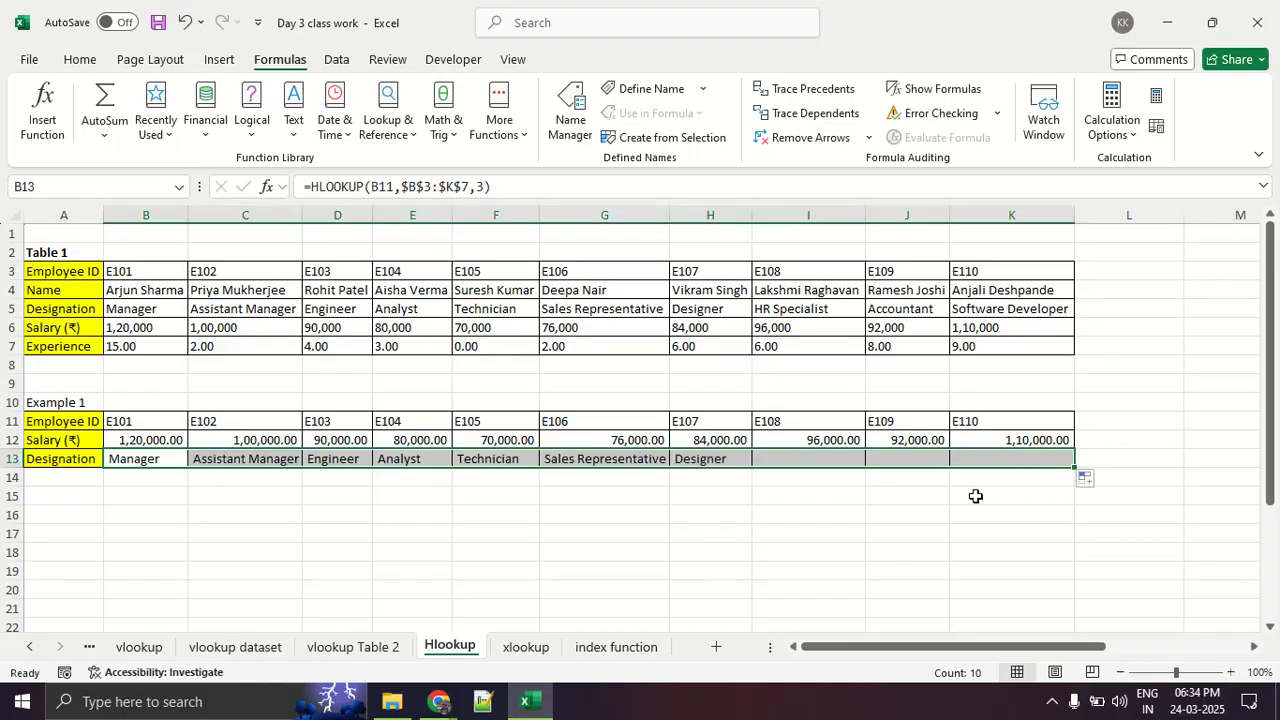
left_click(777, 516)
- Examine the HLOOKUP arguments of the B13 formula and close them without changes
left_click(160, 464)
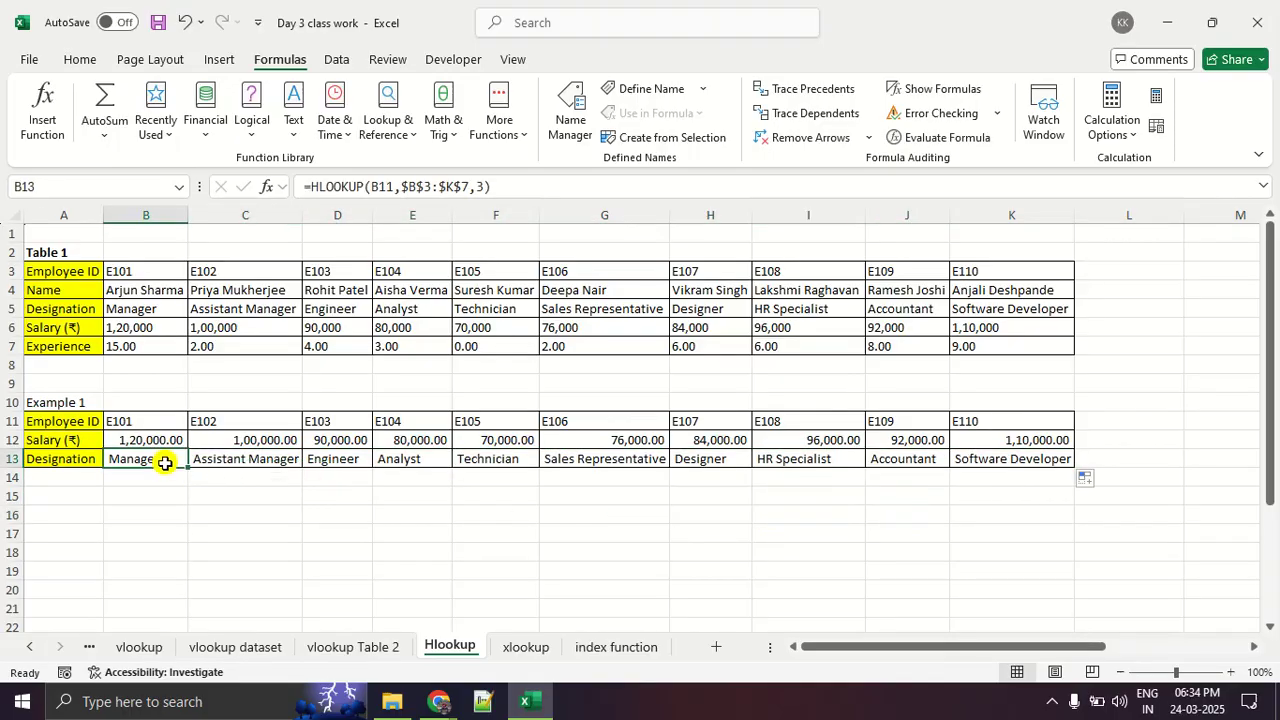
left_click(270, 188)
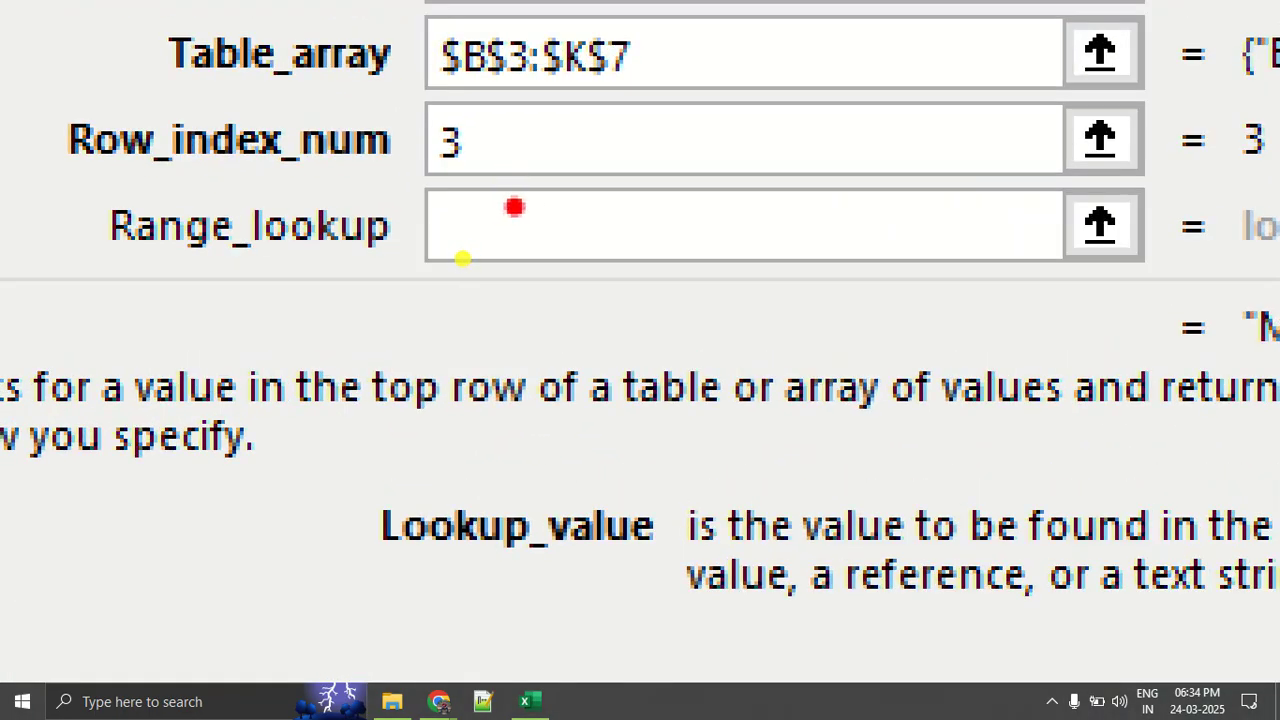
mouse_move(540, 185)
left_mouse_down()
mouse_move(60, 172)
mouse_move(755, 295)
mouse_move(1200, 185)
mouse_move(385, 195)
left_mouse_up()
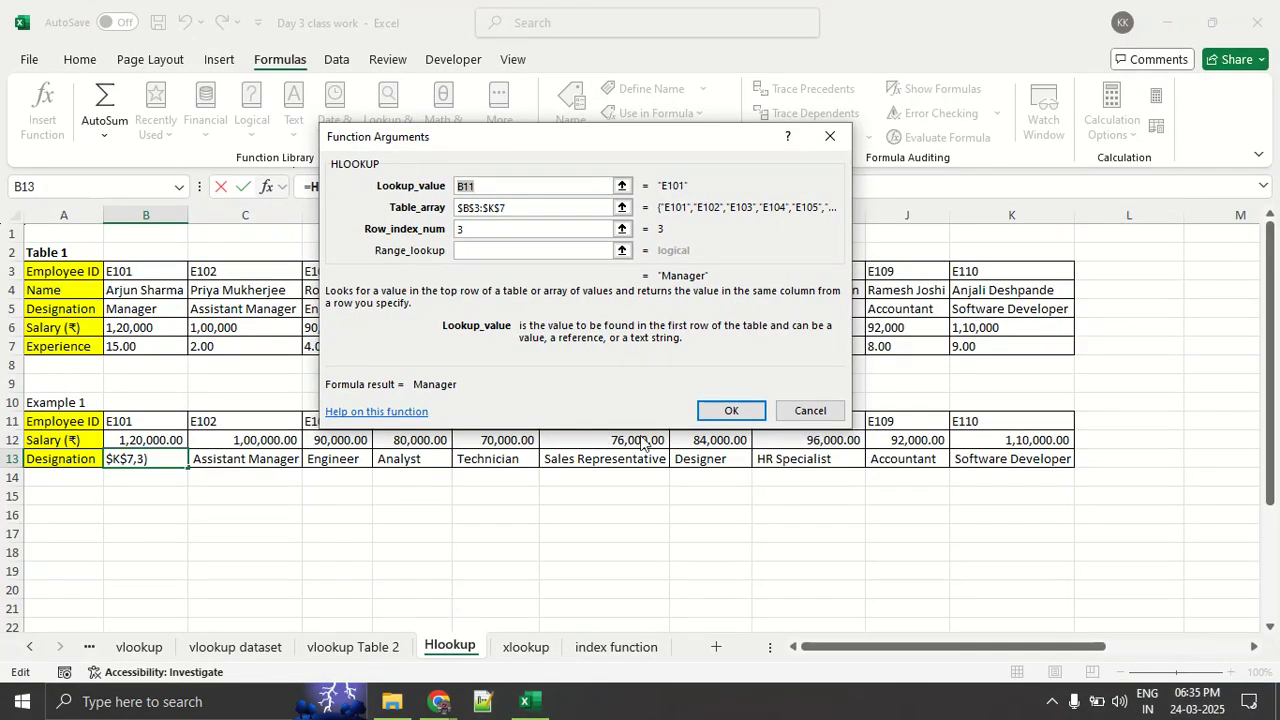
left_click(701, 410)
left_click(636, 492)
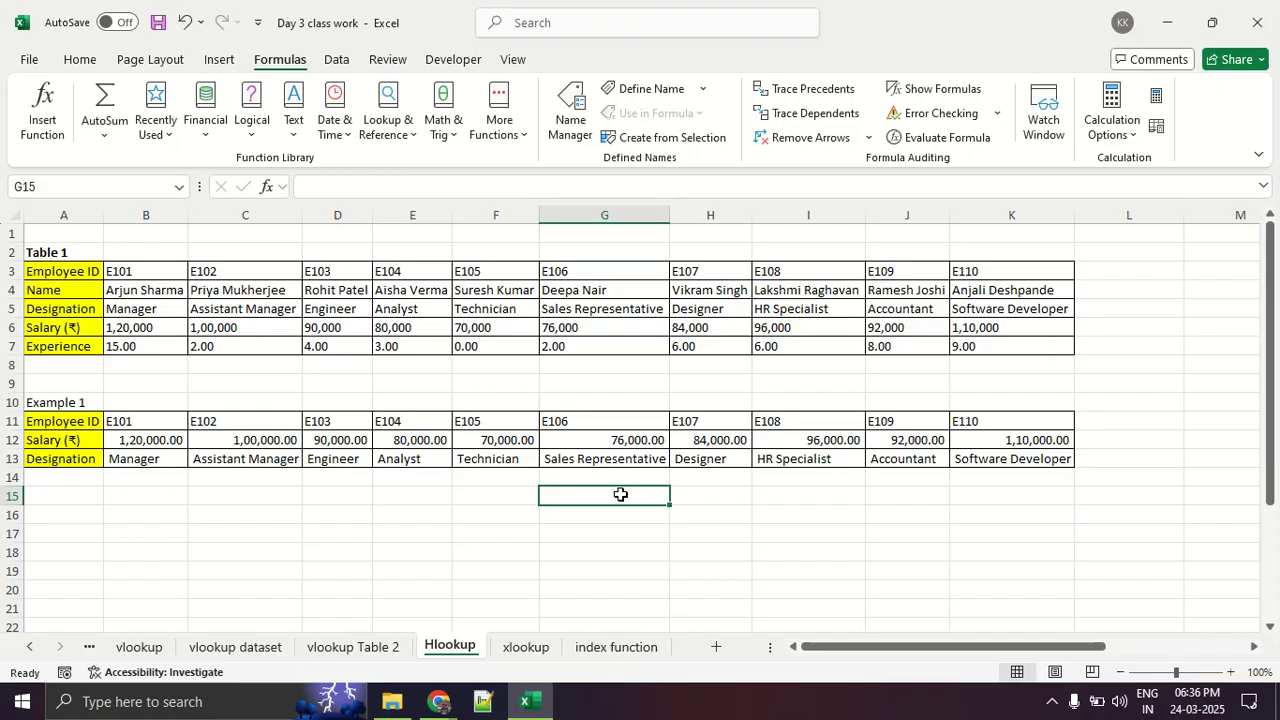
- Convert Table 1's data range B3:K7 into an Excel table without marking the first row as headers
left_click(153, 275)
left_click_drag(153, 275, 990, 347)
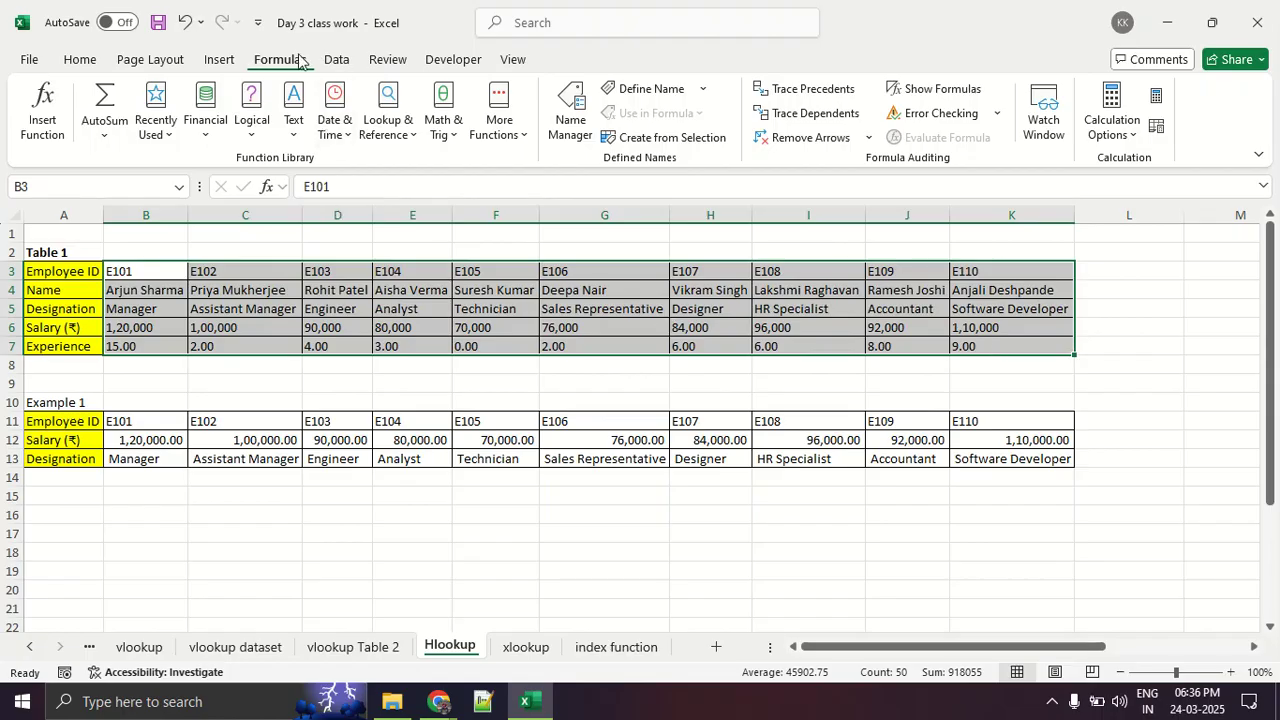
left_click(219, 59)
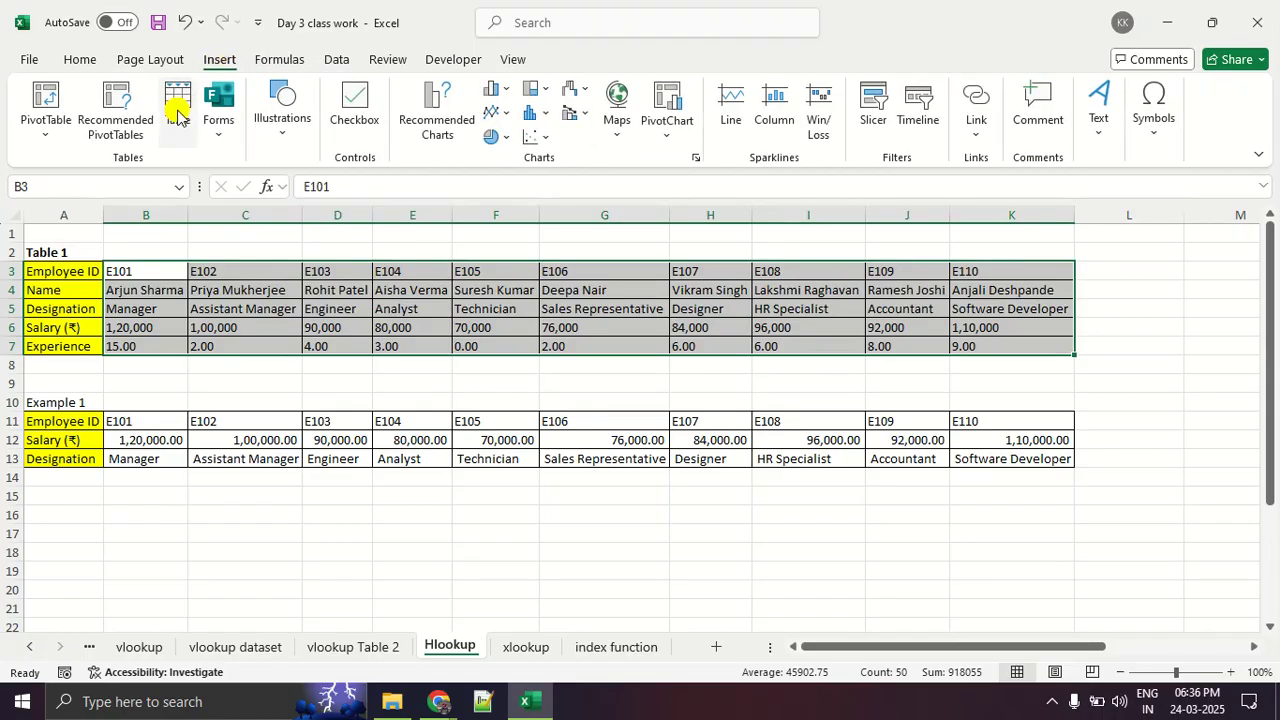
left_click(177, 115)
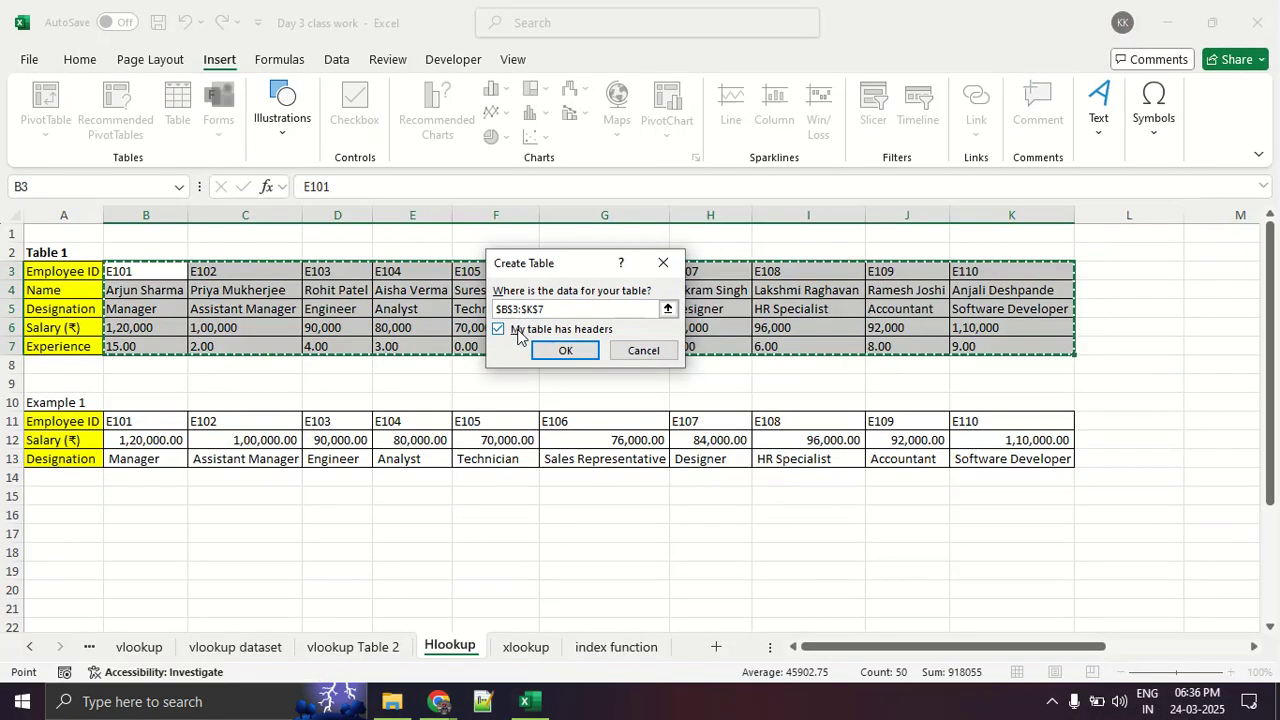
left_click(506, 330)
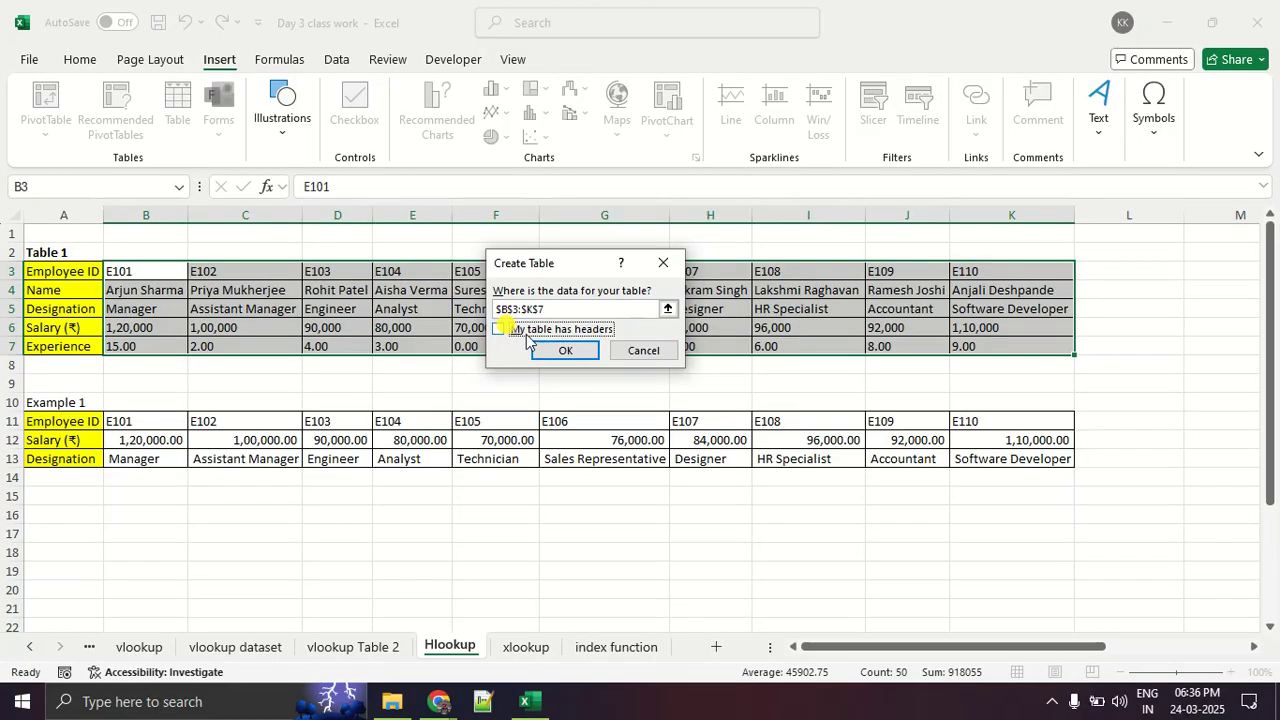
left_click(536, 349)
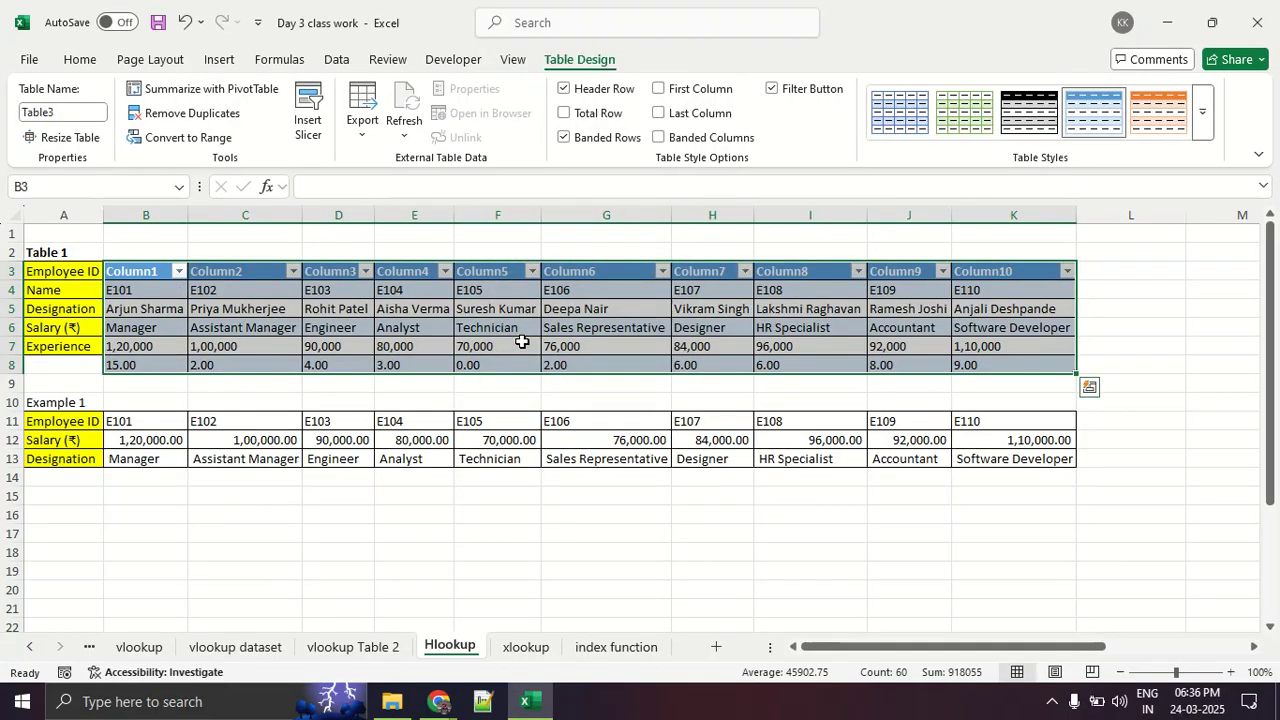
- Undo the conversion of B3:K7 into an Excel table
left_click(151, 273)
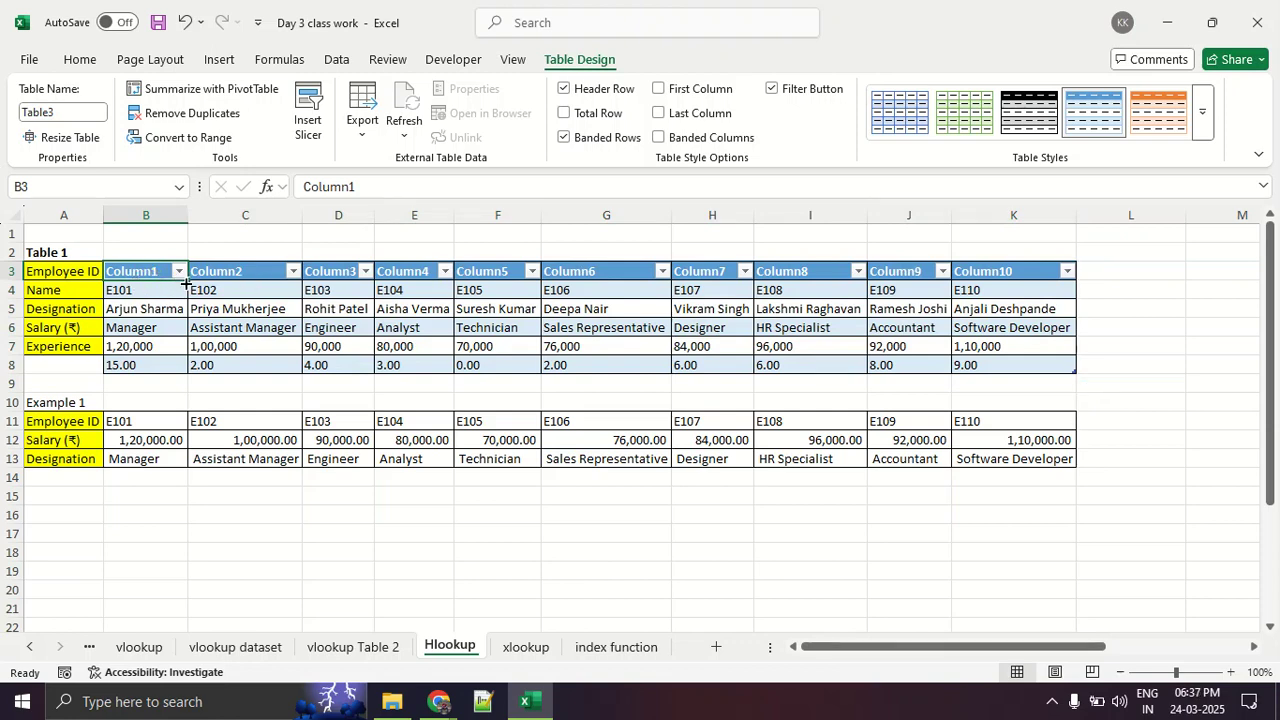
key("ctrl+z")
key("ctrl+z")
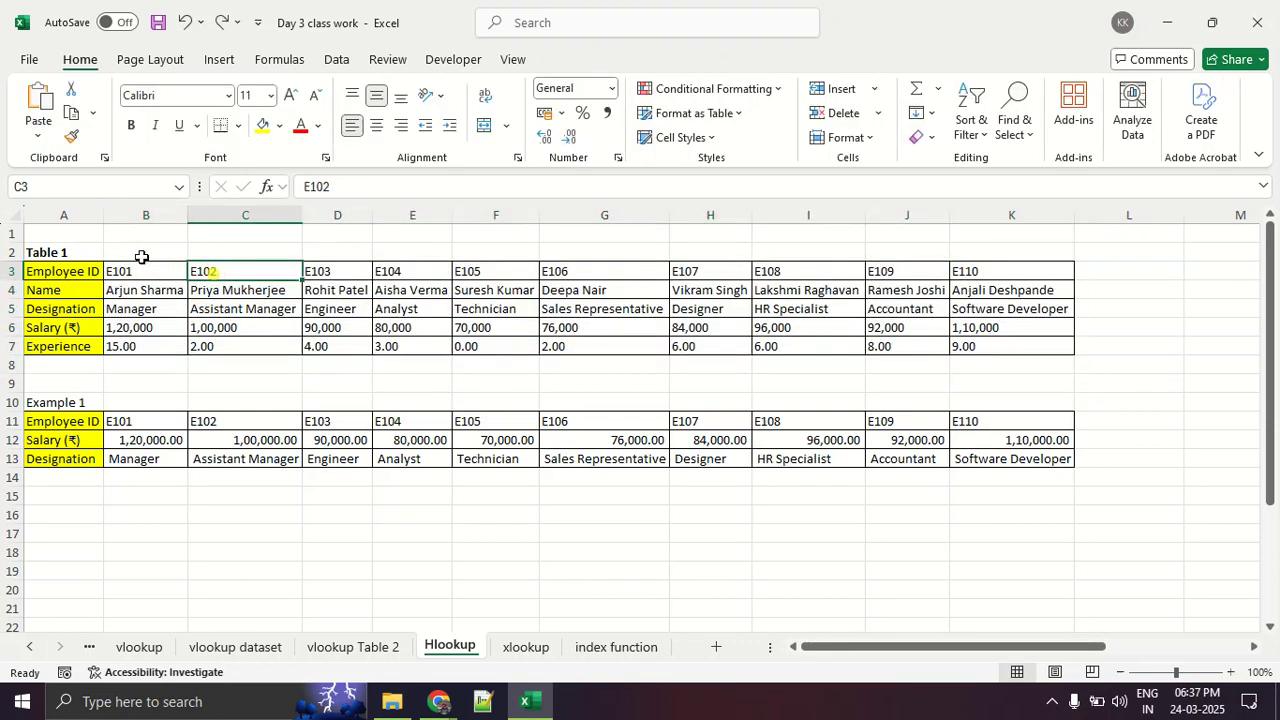
- Create an Excel table from B2:K7, including the blank row above the employee IDs, with the headers option turned off
left_click_drag(140, 255, 983, 350)
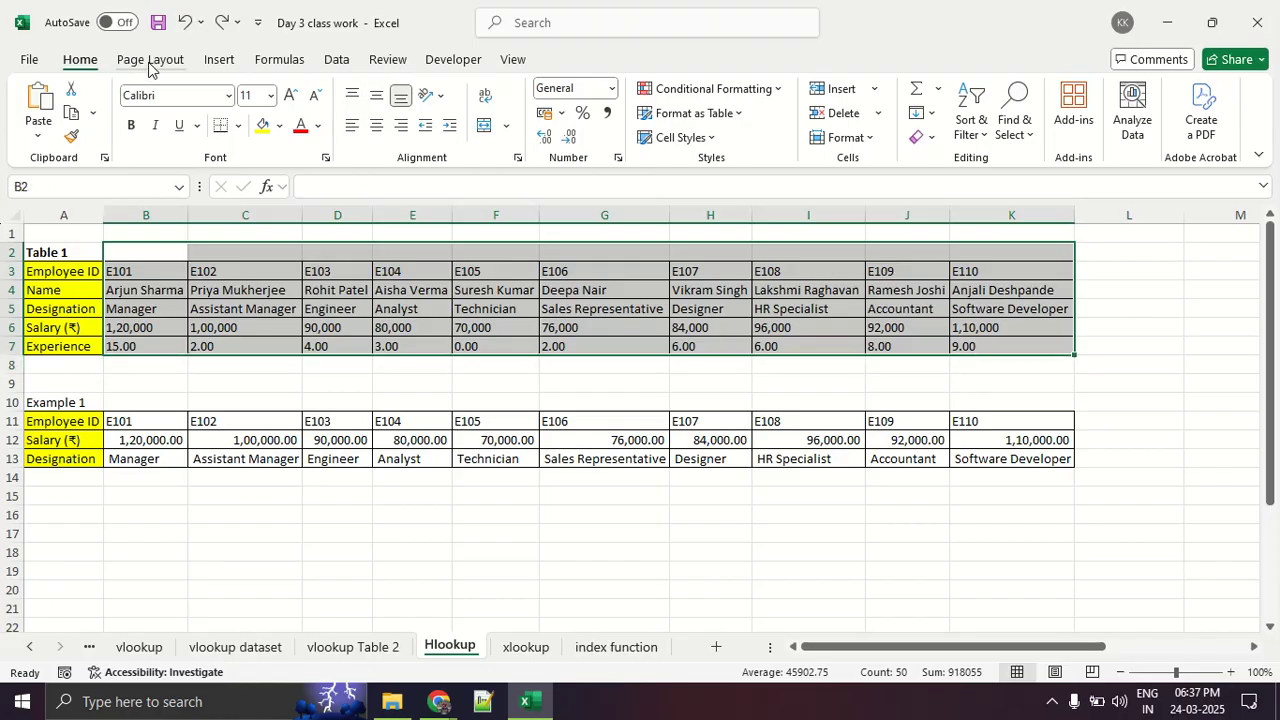
left_click(226, 61)
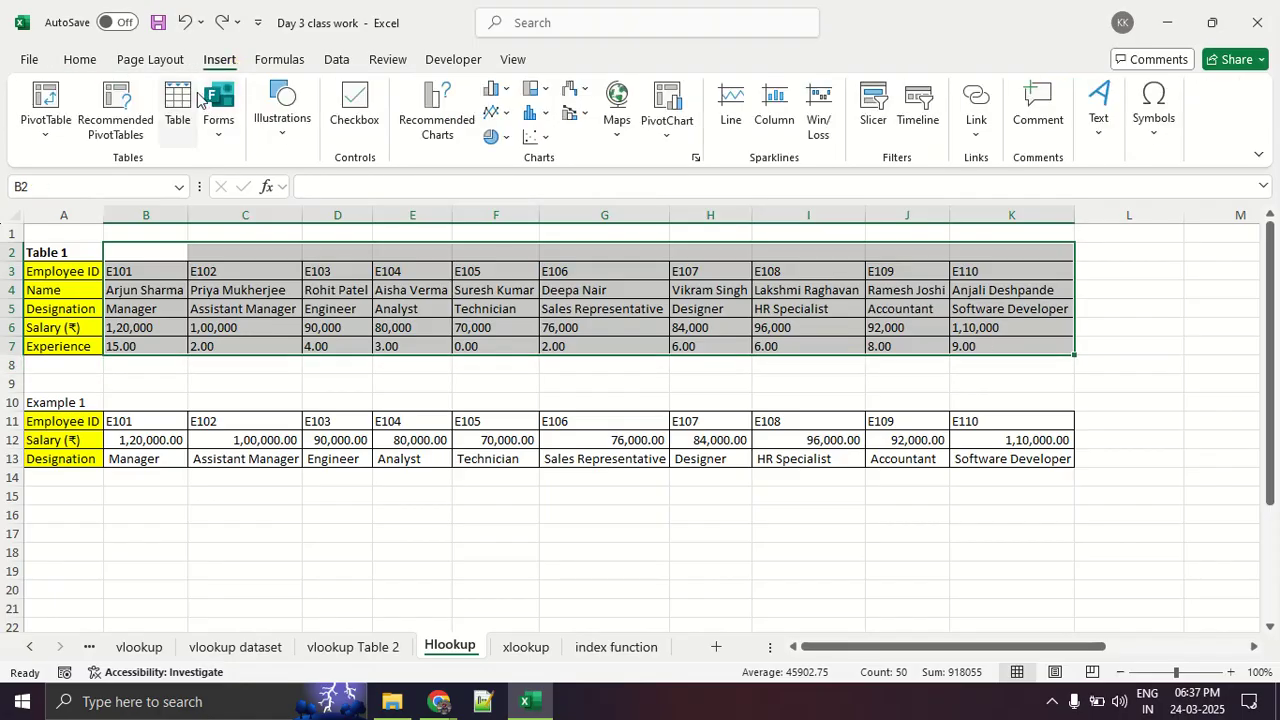
left_click(184, 104)
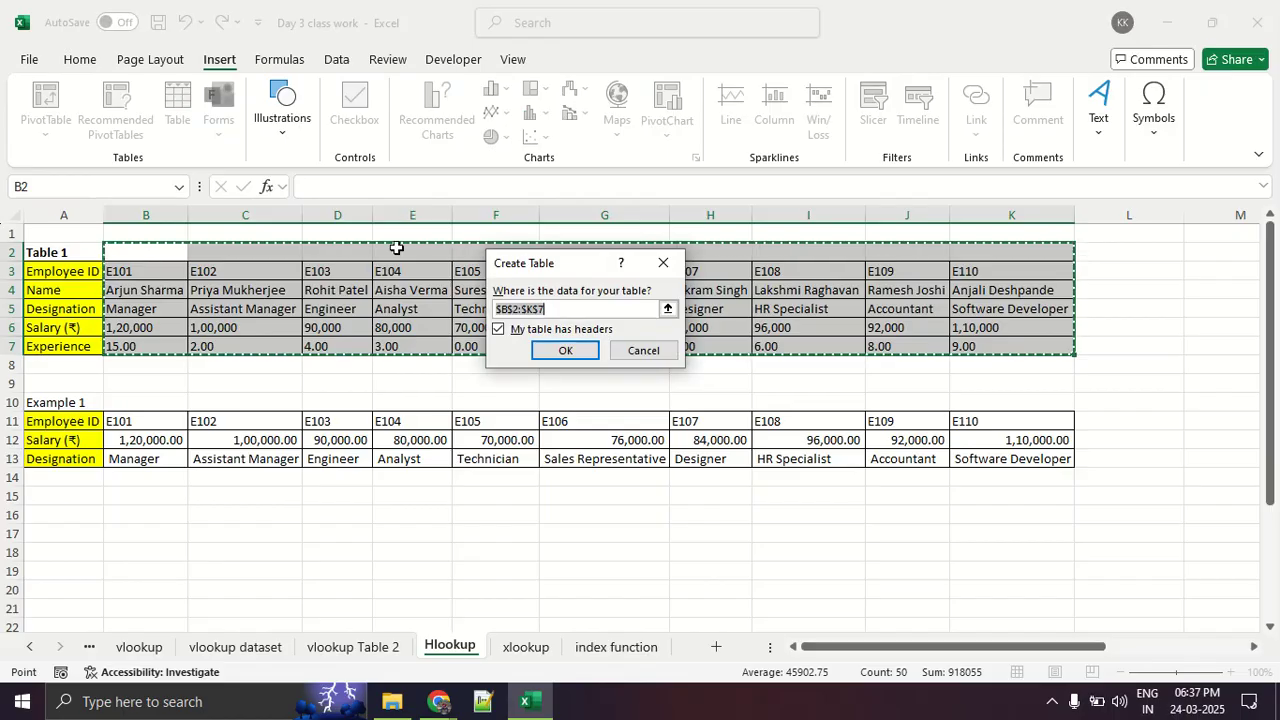
left_click(497, 330)
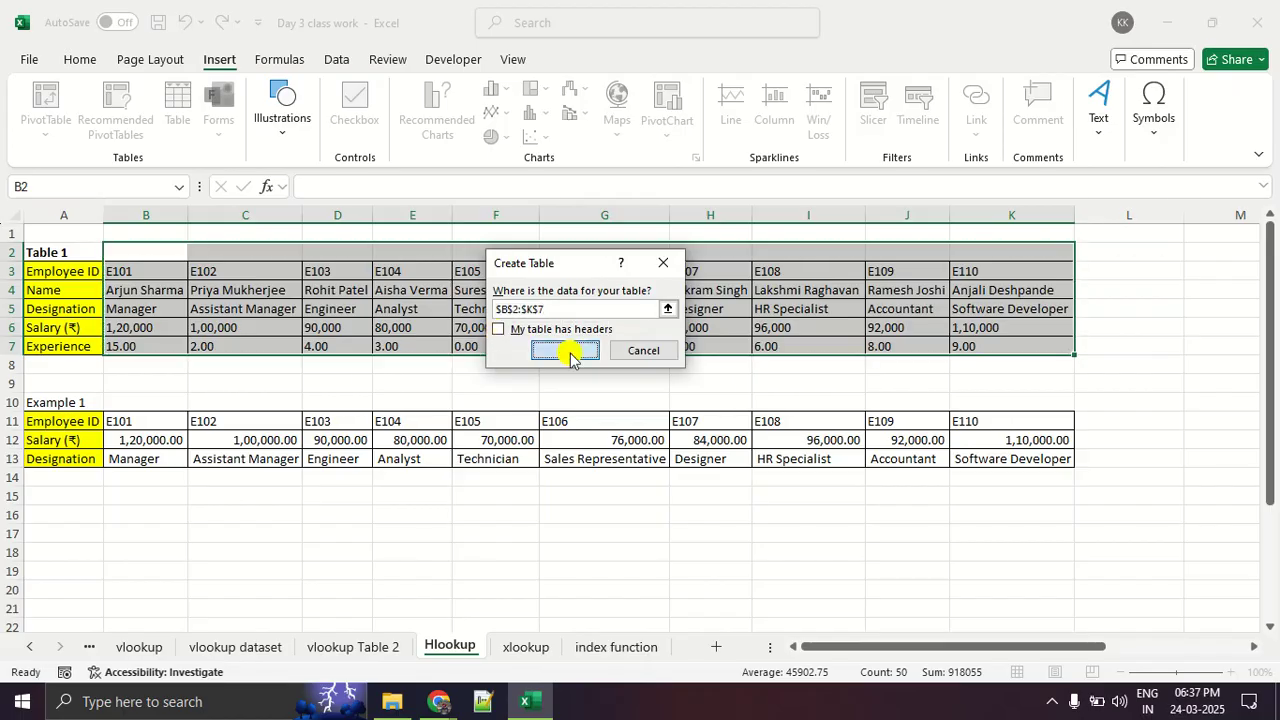
left_click(565, 350)
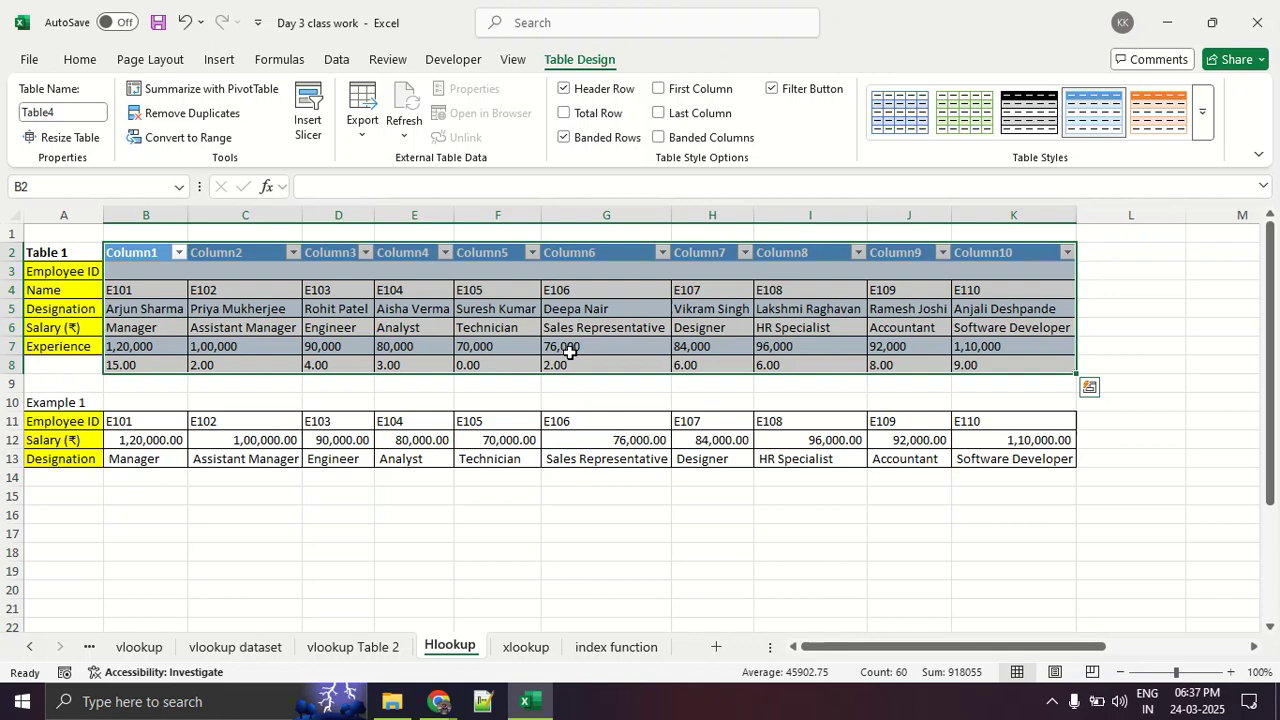
- Enter the column headings Name in F19 and Emp ID in G19 below Example 1
scroll(600, 352, "down", 3)
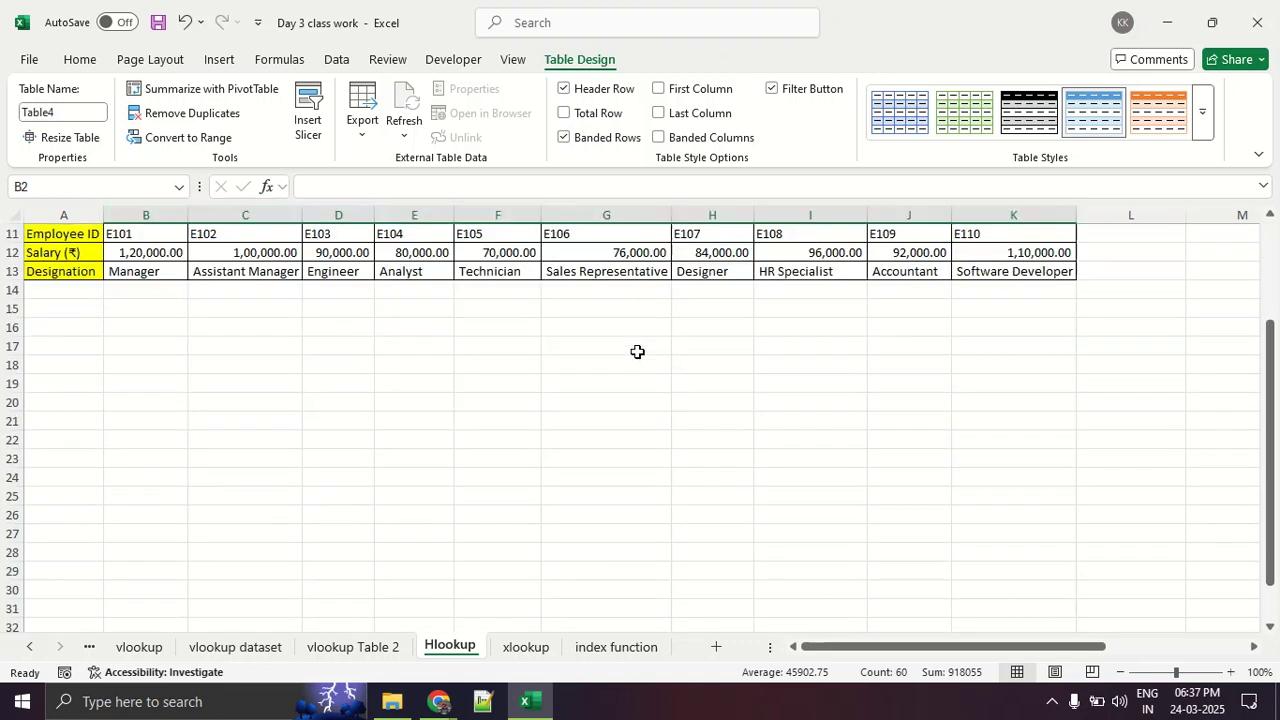
left_click(457, 362)
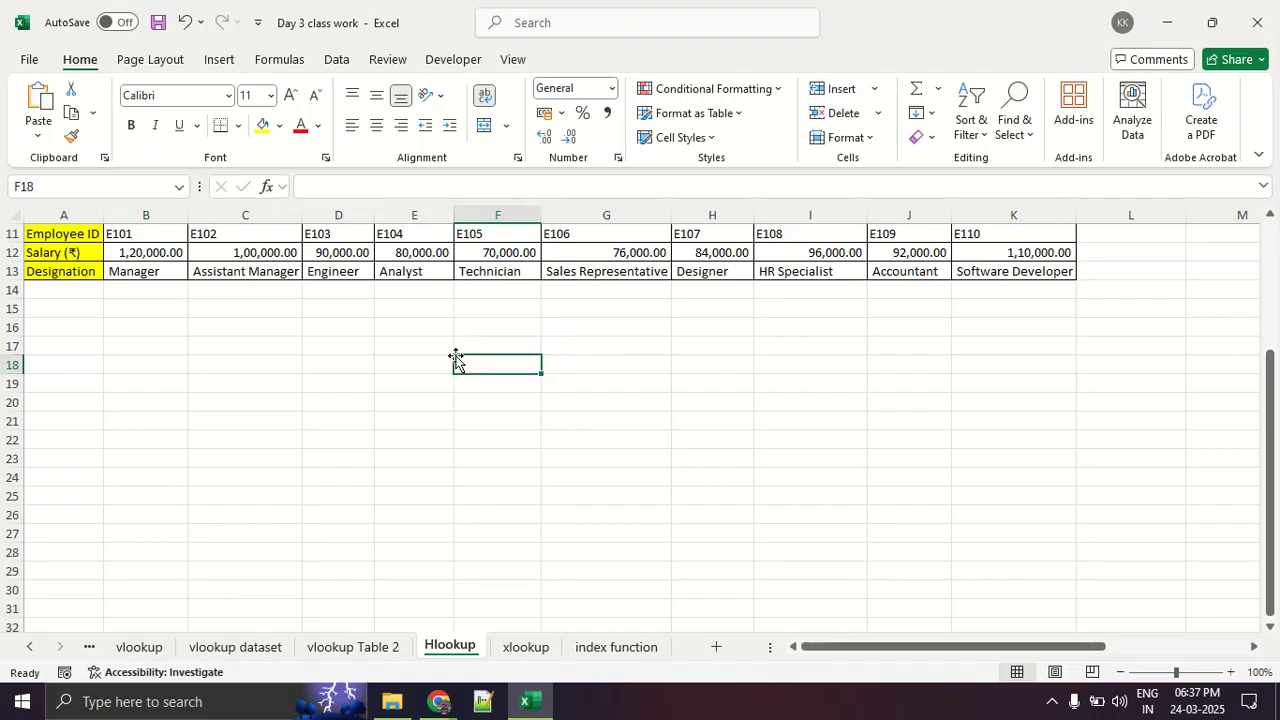
key("Return")
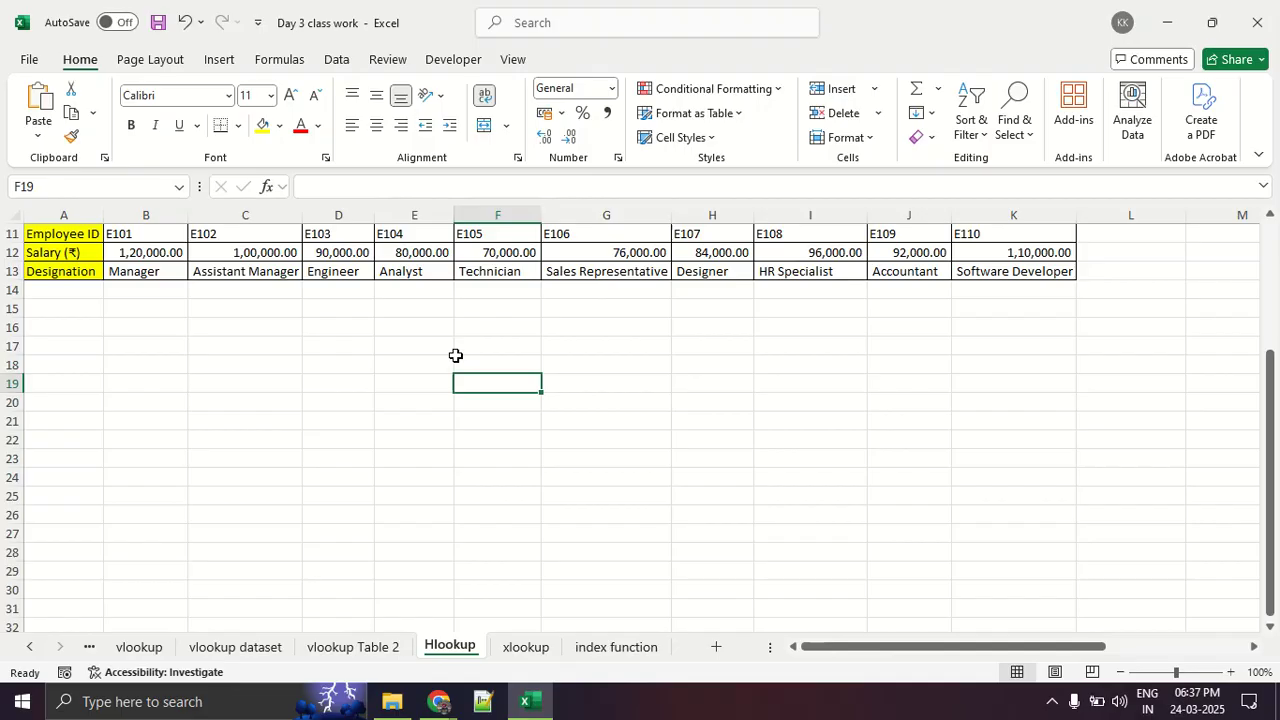
type("Em")
key("BackSpace")
key("BackSpace")
type("Name")
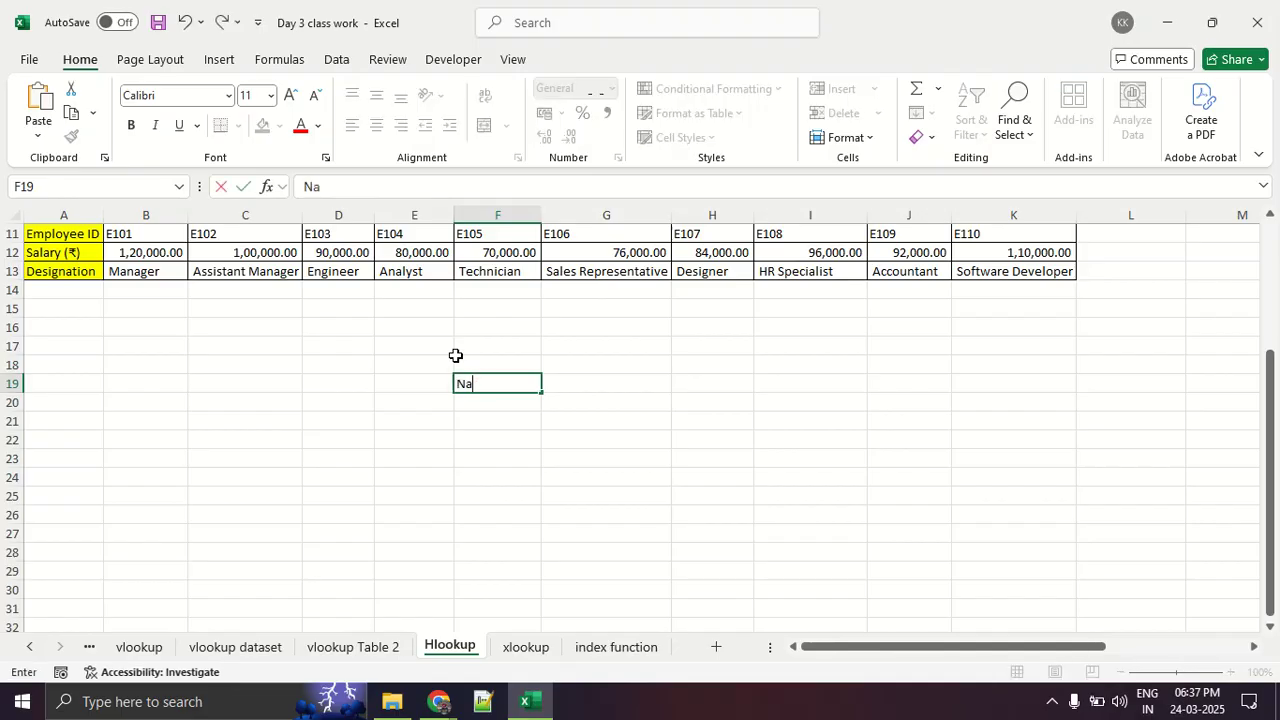
key("Return")
key("shift+Right")
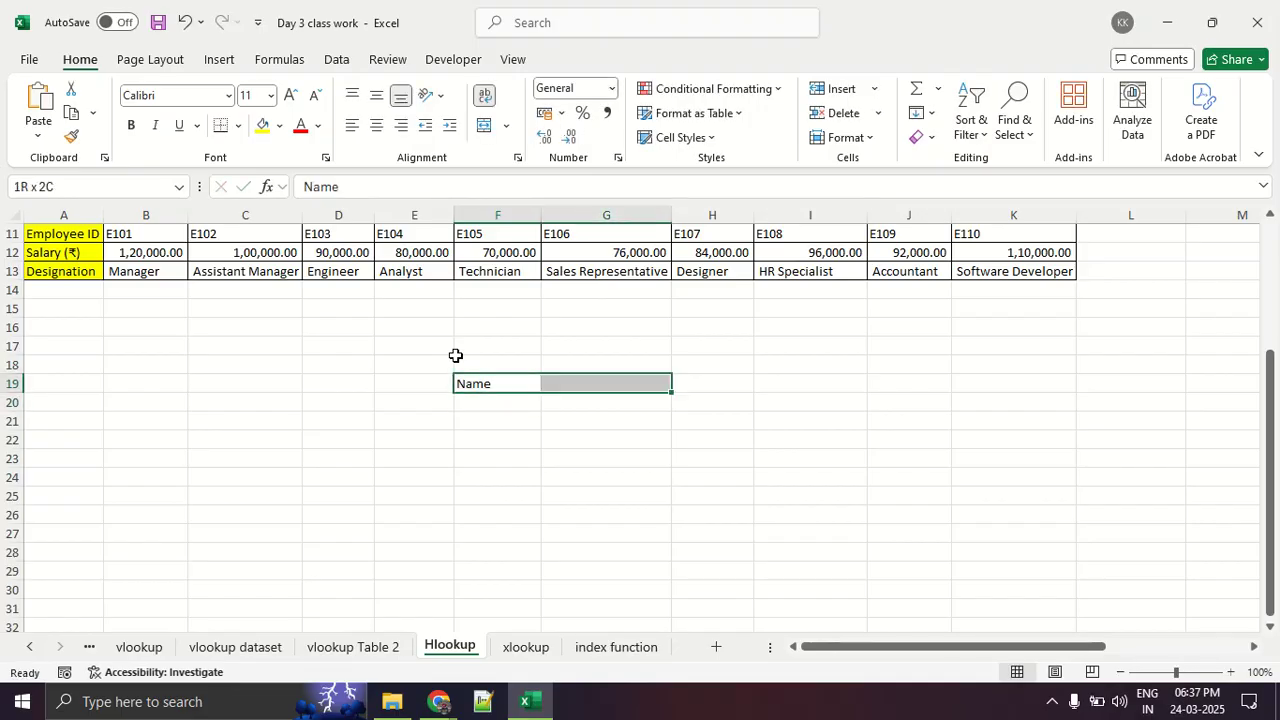
key("Left")
key("Right")
key("Right")
type("E")
key("BackSpace")
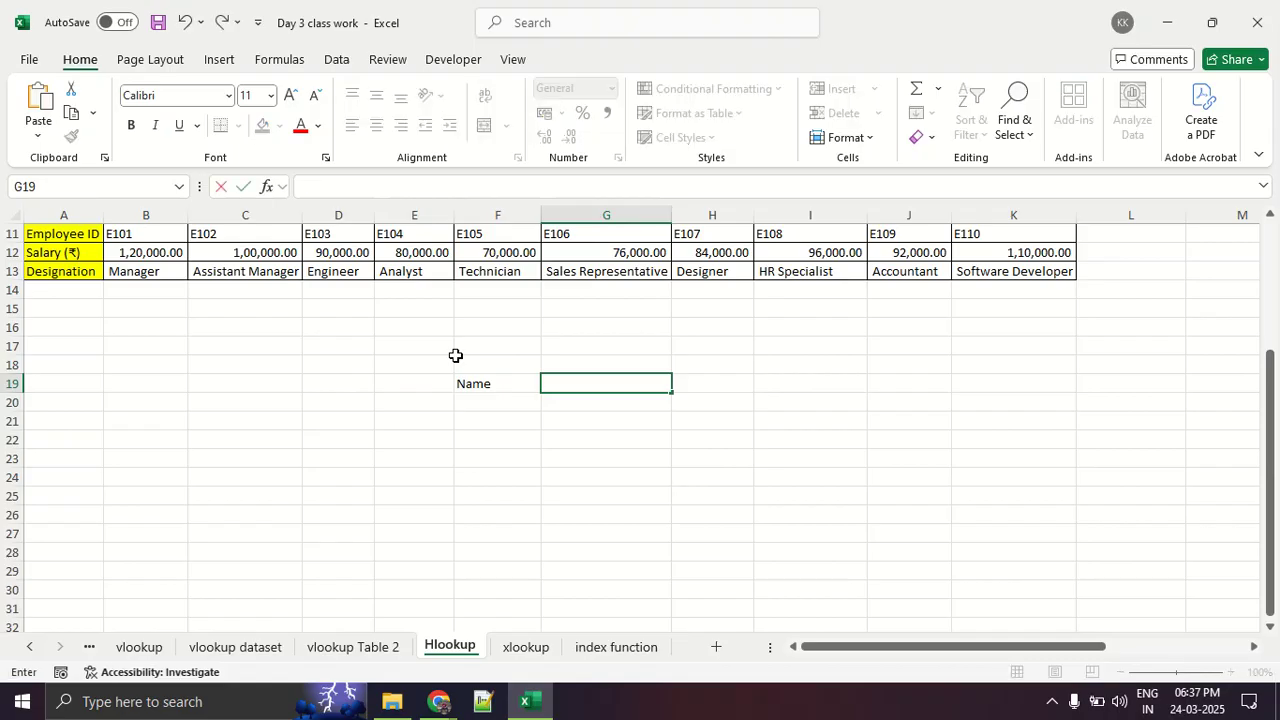
type("Emp ID")
key("Return")
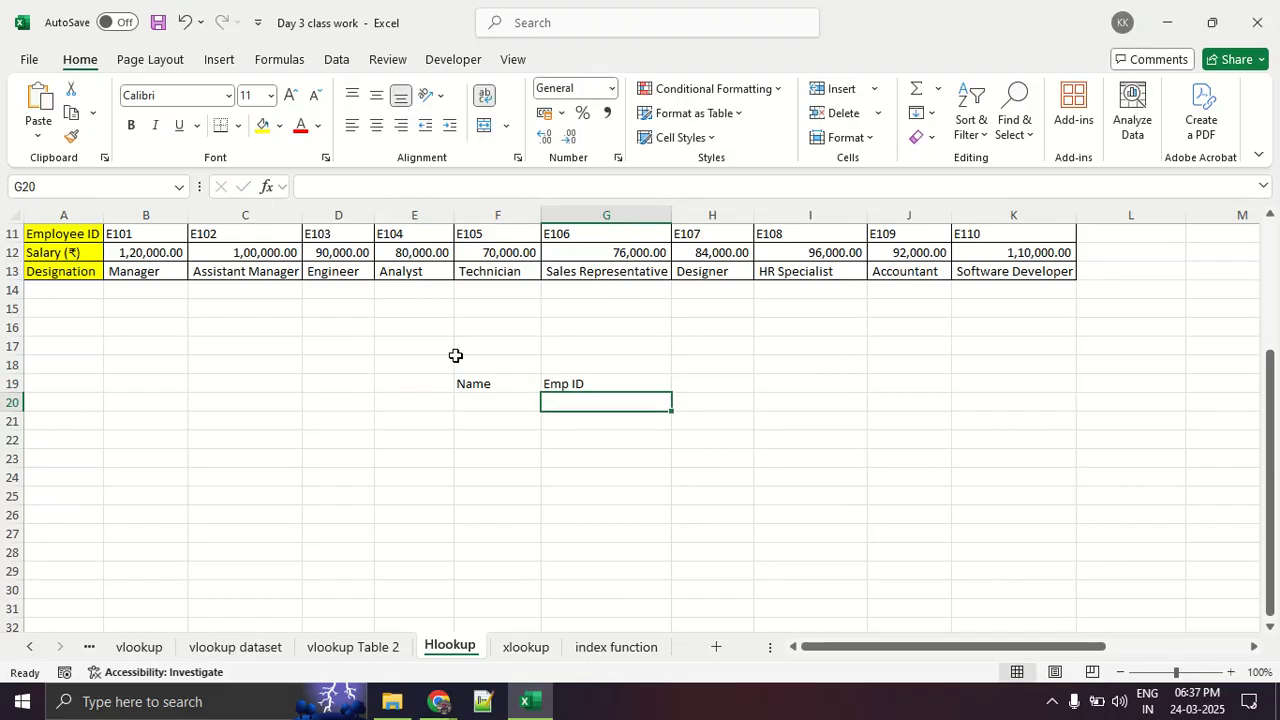
- Fill the cells under the Emp ID heading, G20 to G23, with 24, 13, 134 and 13
type("24")
key("Return")
type("13")
key("Return")
type("1")
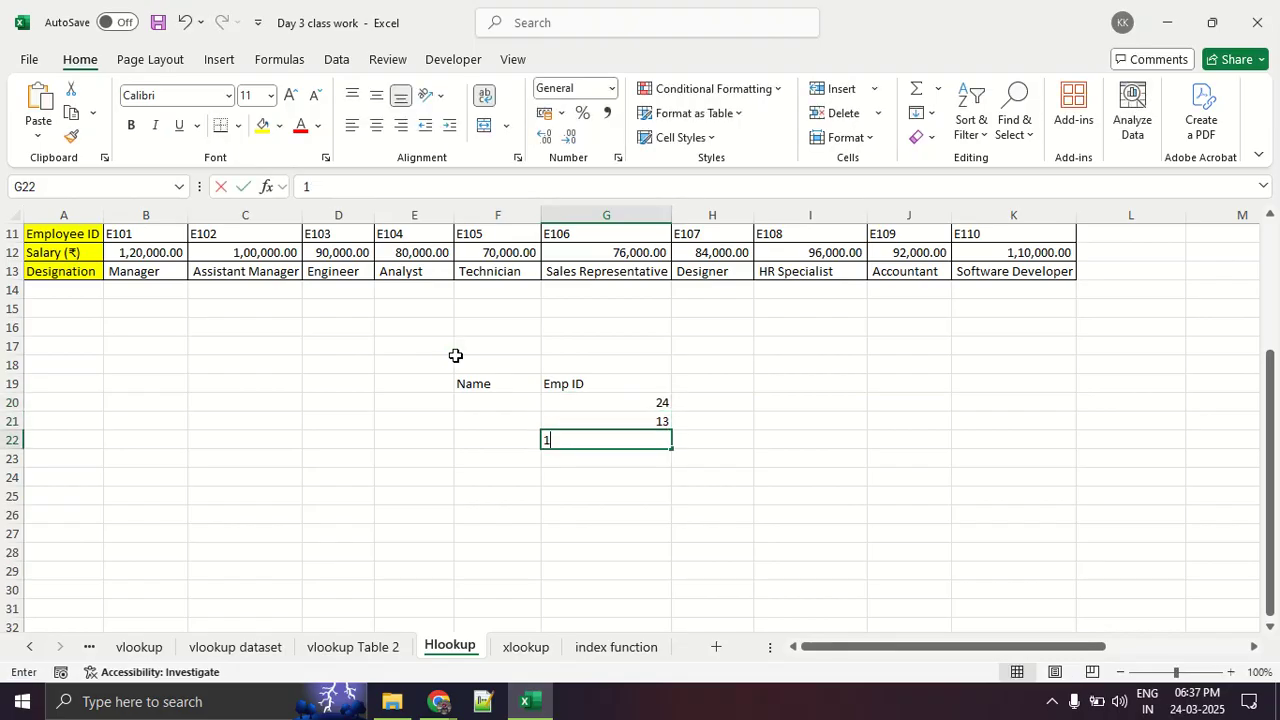
type("34")
key("Return")
type("13")
key("Return")
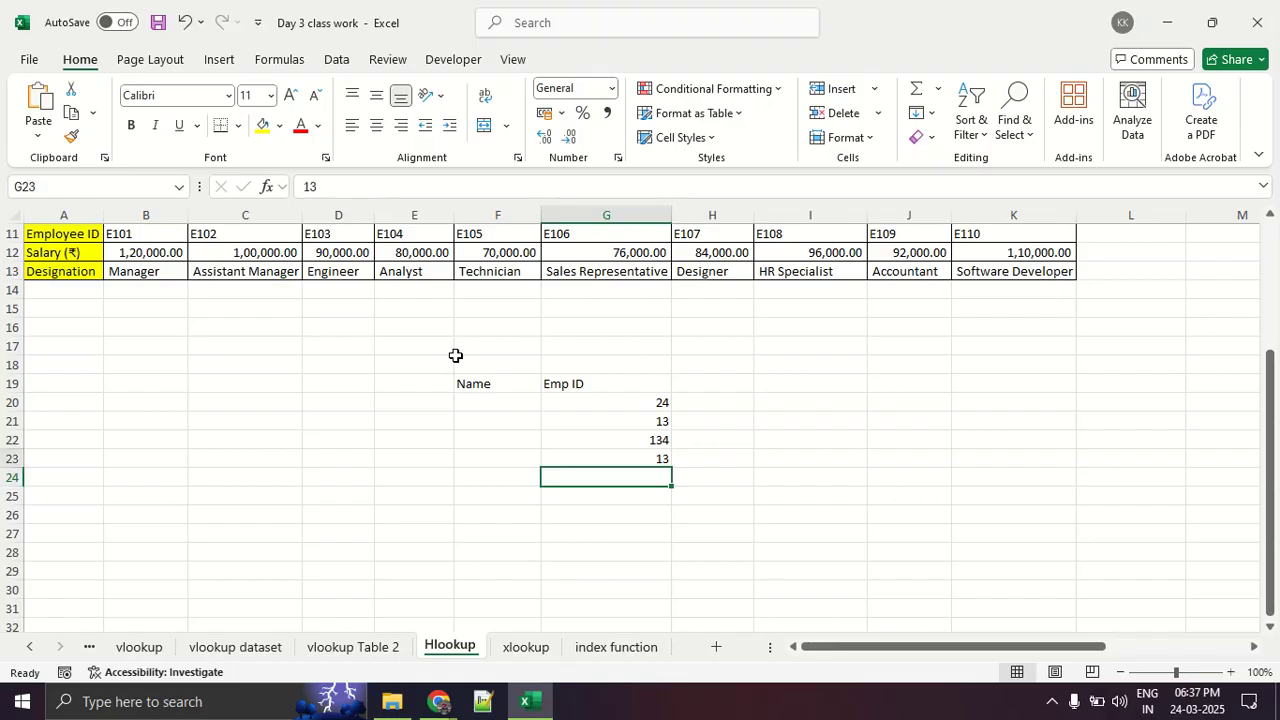
- Enter the row headings Name in F26 and Emp ID in F27 for a horizontal sample layout
key("Up")
key("Up")
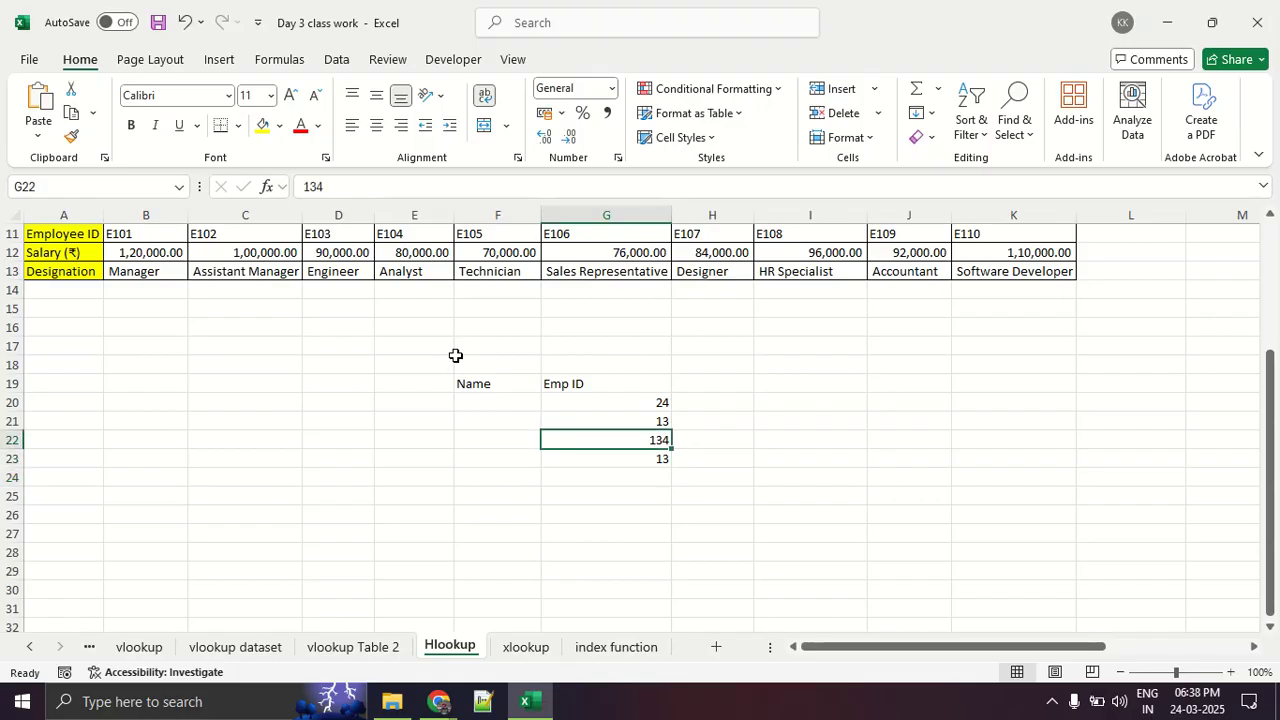
key("Down")
key("Down")
key("Down")
key("Left")
key("Down")
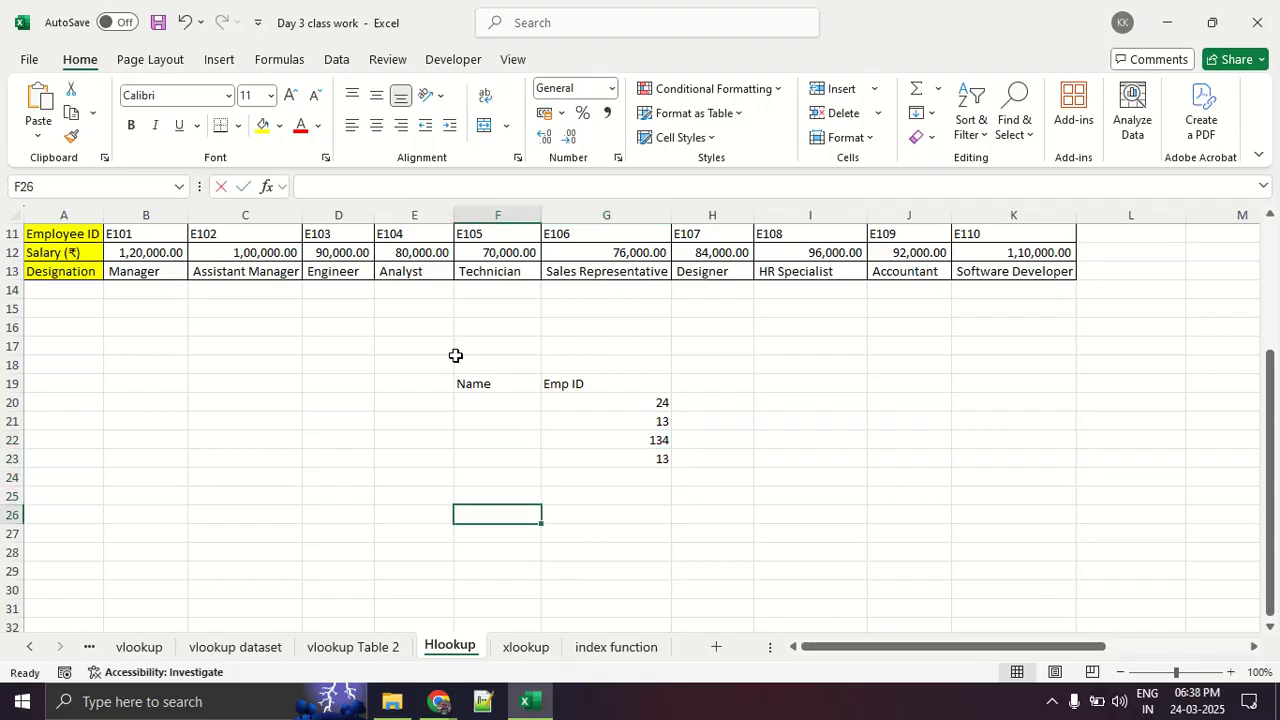
type("n")
key("BackSpace")
type("Name")
key("Return")
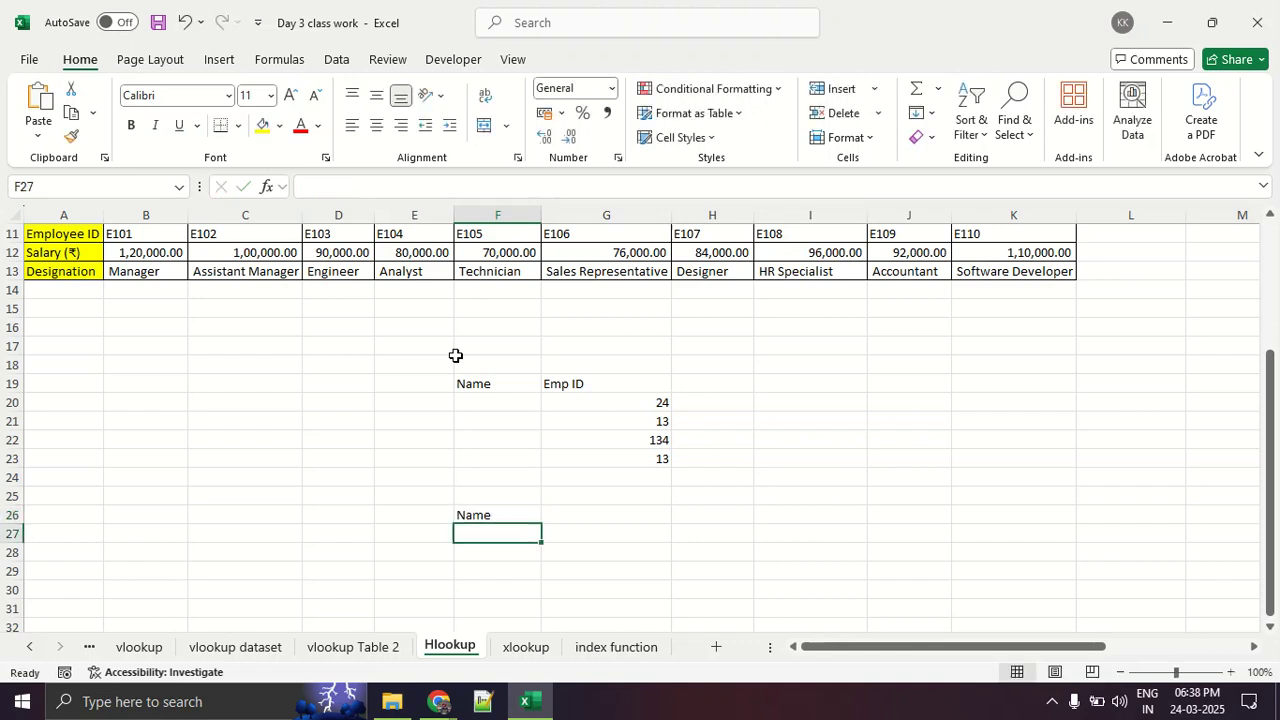
type("Emp ID")
key("Return")
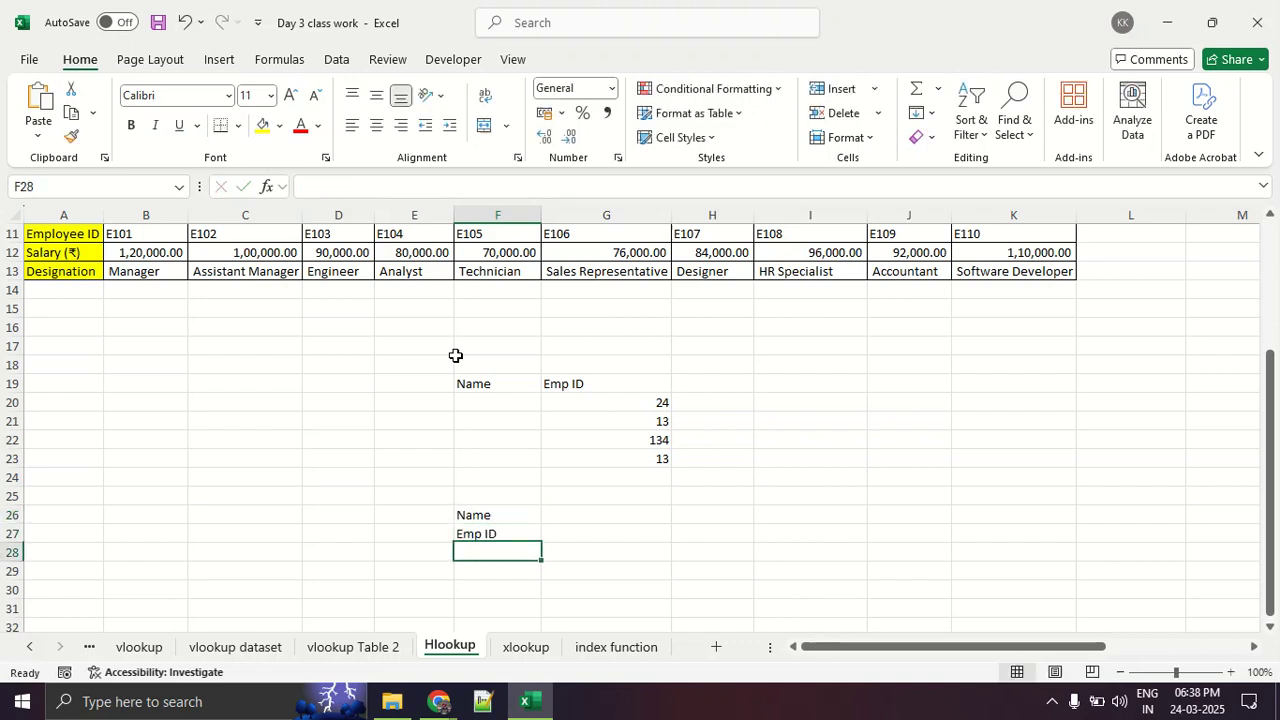
- Fill the Emp ID row of the horizontal sample, G27 to I27, with 34, 454 and 34
key("Up")
key("Right")
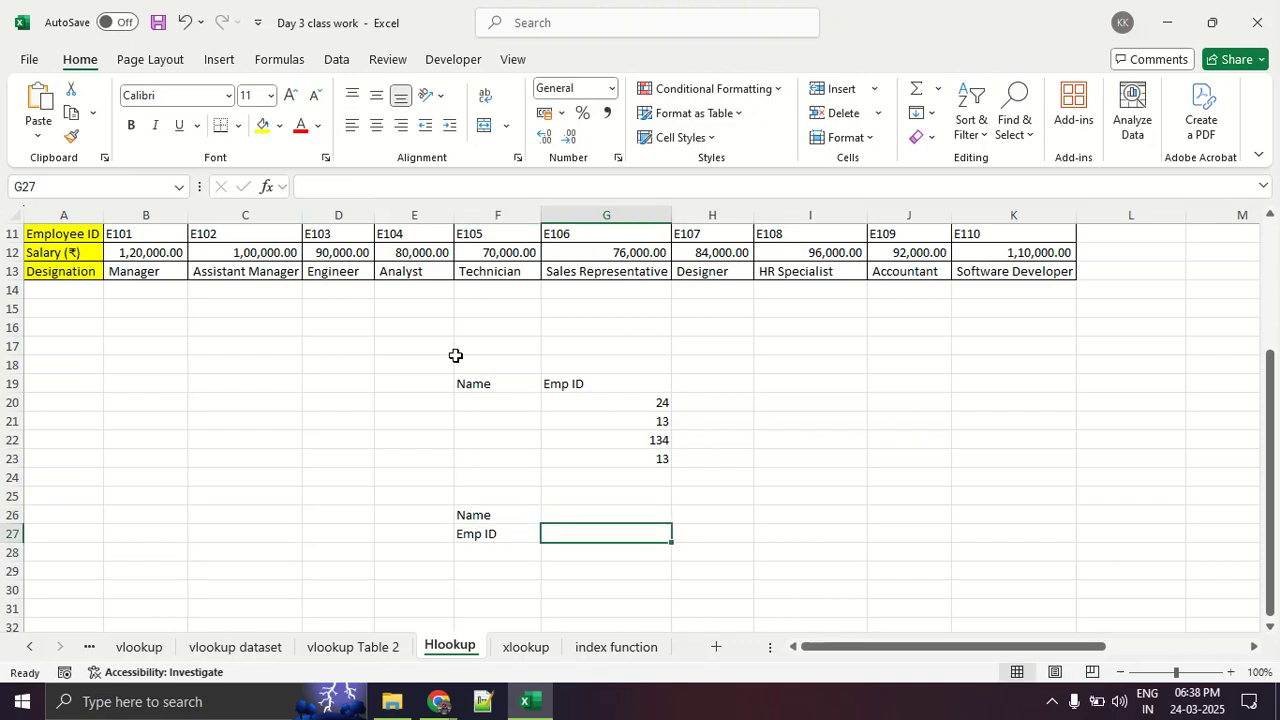
type("34")
key("ctrl+Return")
key("Right")
type("454")
key("Return")
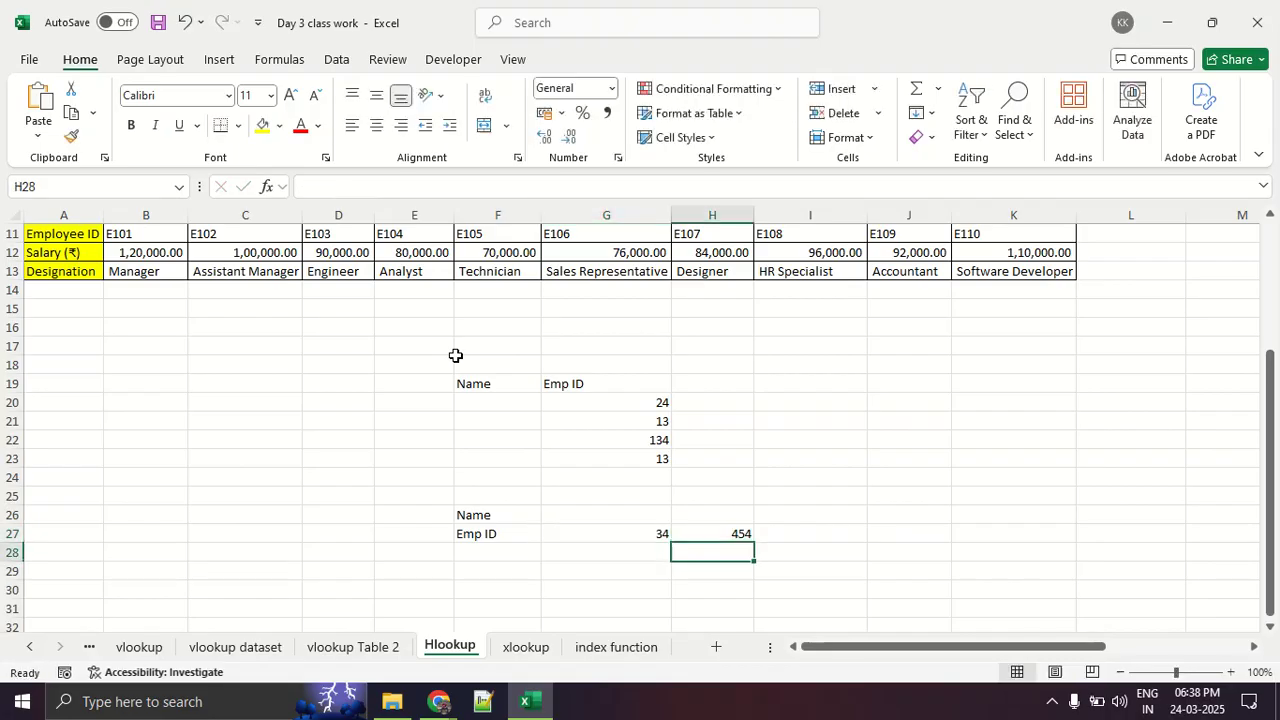
key("Up")
key("Up")
key("Down")
key("Right")
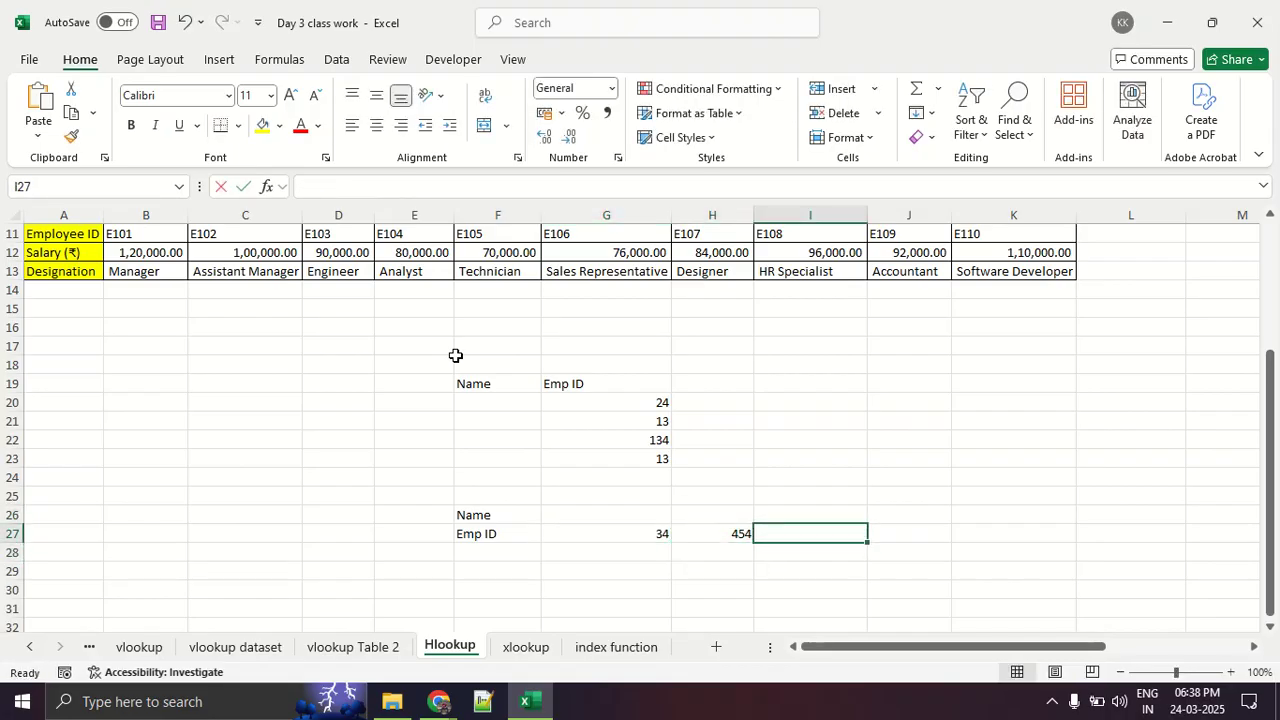
type("34")
key("Return")
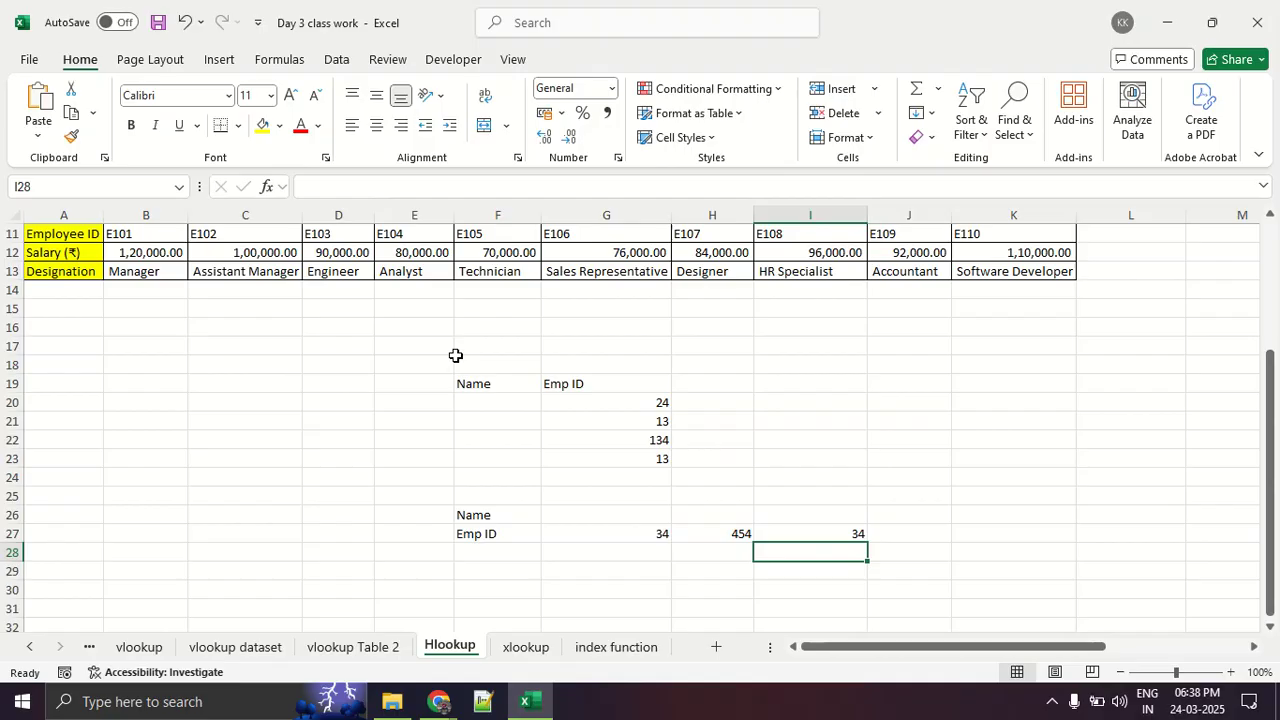
- Undo the horizontal sample in F26:I27 and the last value entered under the Emp ID heading
scroll(455, 355, "up", 4)
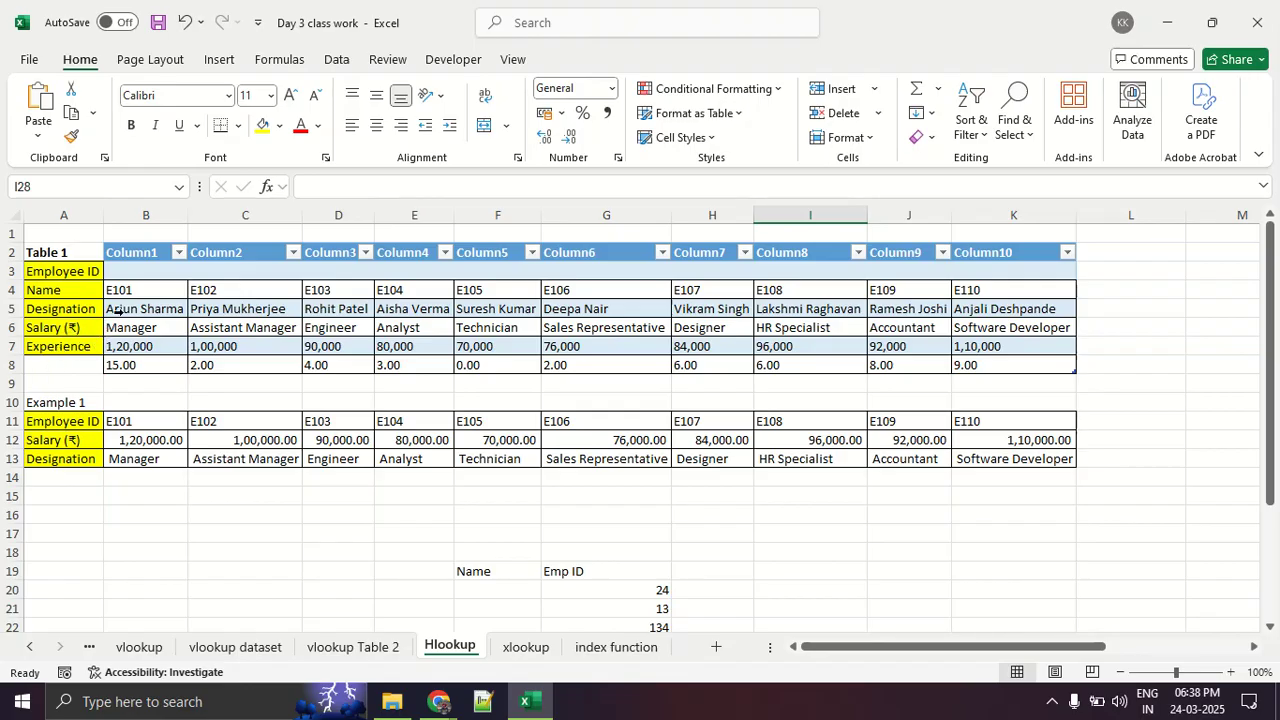
scroll(123, 289, "down", 7)
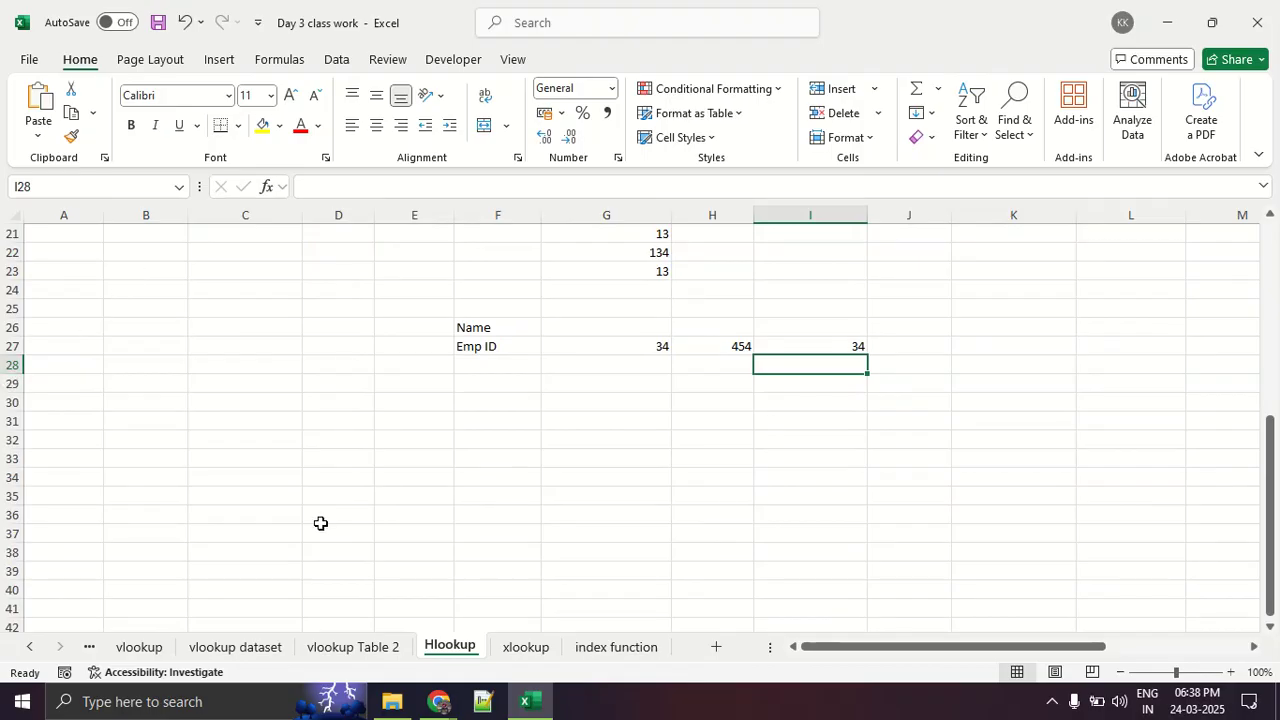
scroll(324, 519, "up", 7)
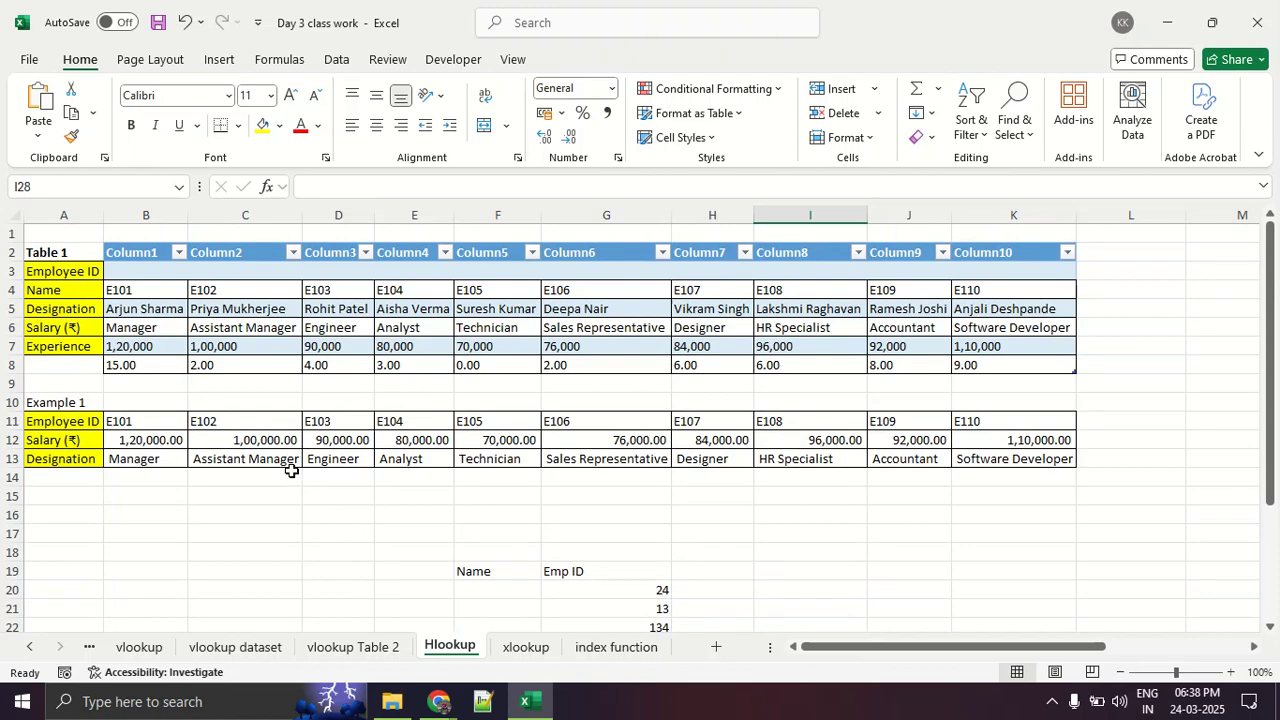
key("ctrl+z")
scroll(322, 452, "up", 6)
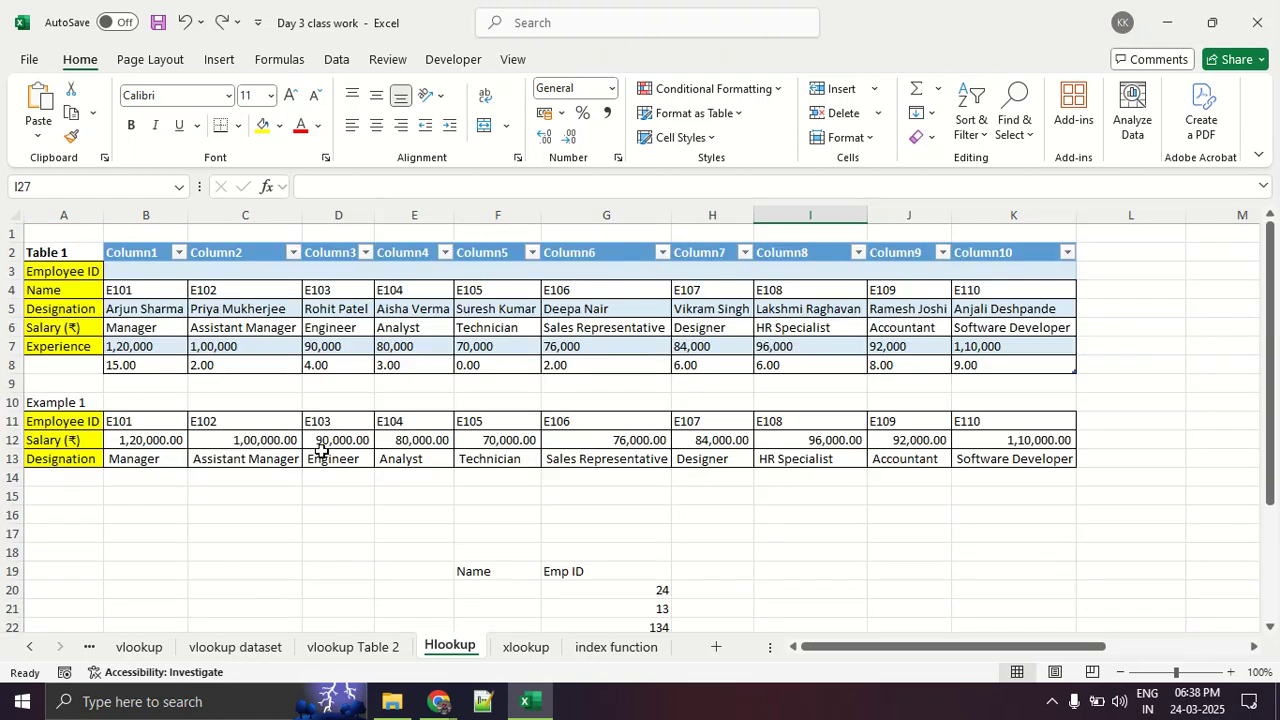
key("ctrl+z")
scroll(322, 451, "up", 6)
left_click(306, 381)
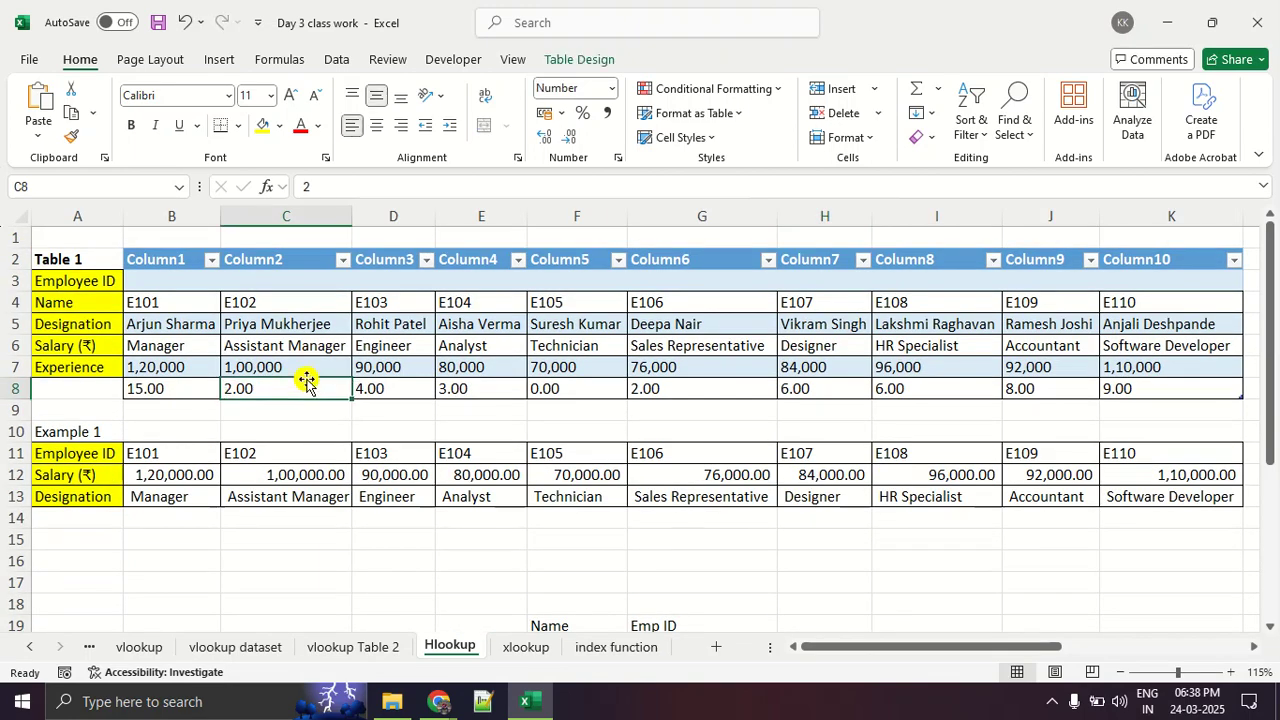
key("ctrl+z")
key("ctrl+z")
key("ctrl+z")
key("ctrl+z")
key("ctrl+z")
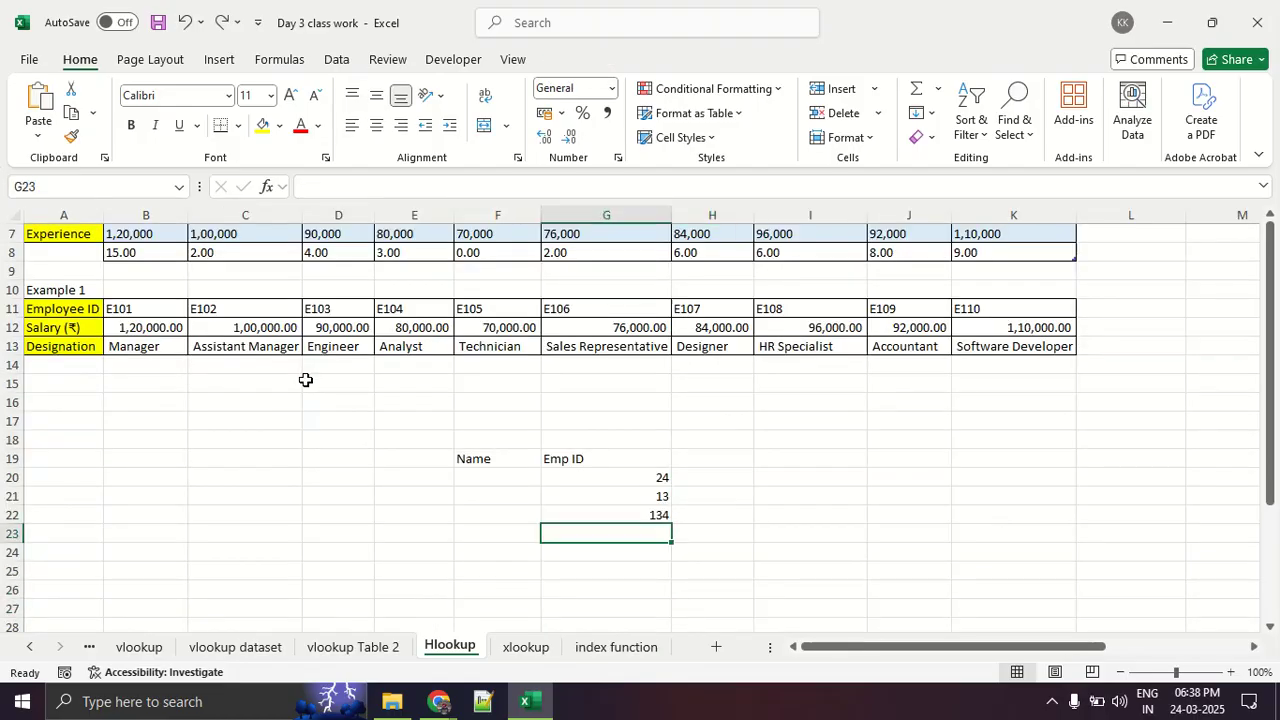
- Undo the remaining Name and Emp ID sample entries and the conversion of Table 1 to an Excel table
key("ctrl+z")
key("ctrl+z")
key("ctrl+z")
key("ctrl+z")
key("ctrl+z")
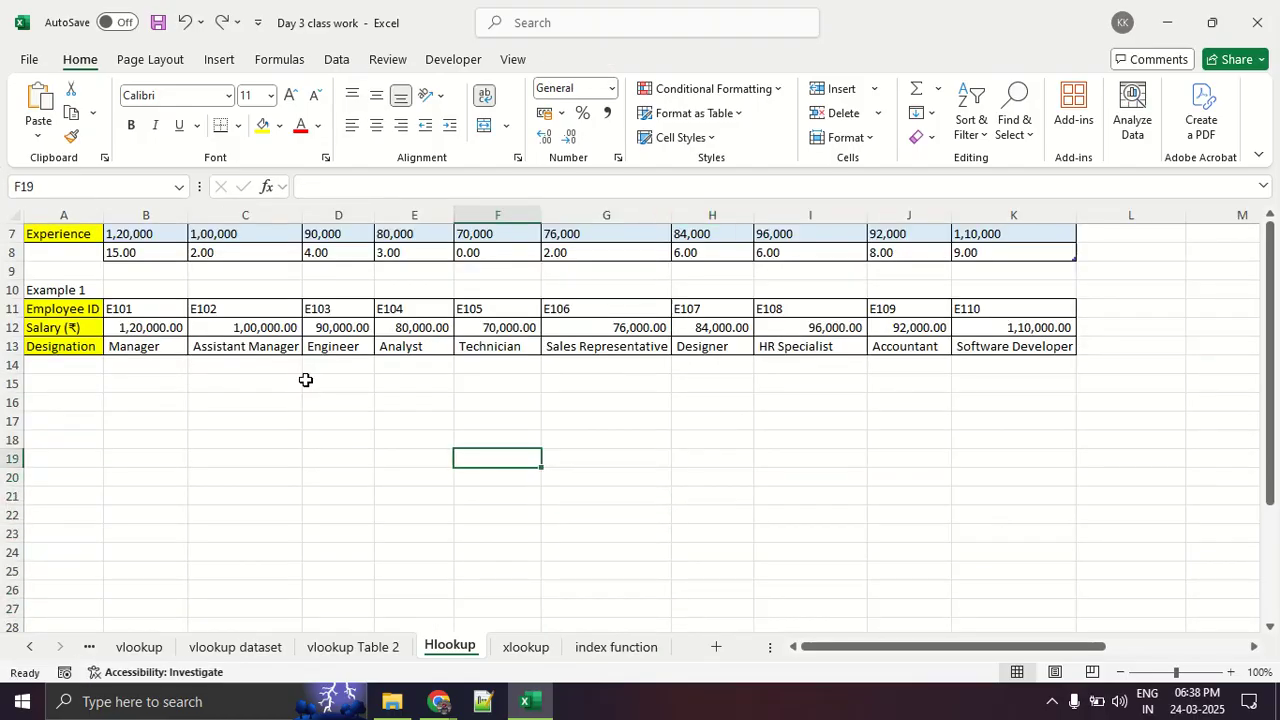
scroll(263, 371, "up", 1)
left_click(258, 370)
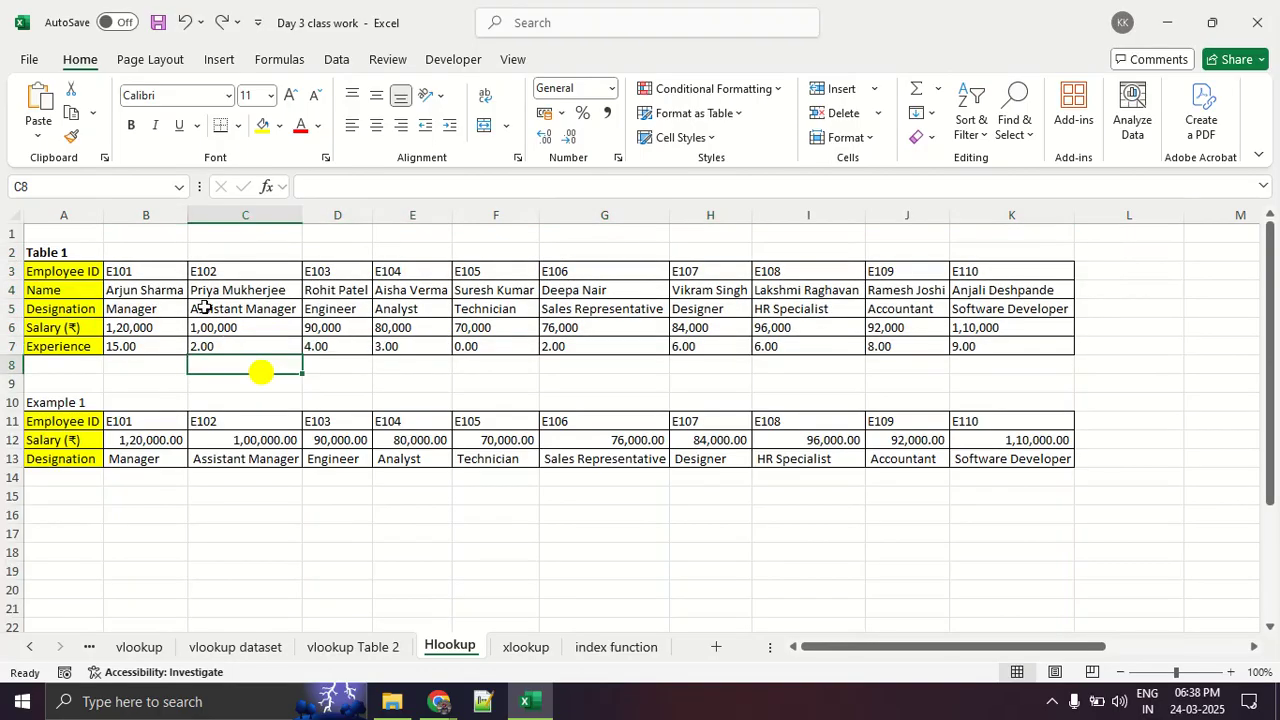
- Copy Table 1, A3:K7, and paste it at G23 below Example 1
left_click_drag(100, 272, 958, 346)
key("ctrl+c")
scroll(811, 366, "down", 5)
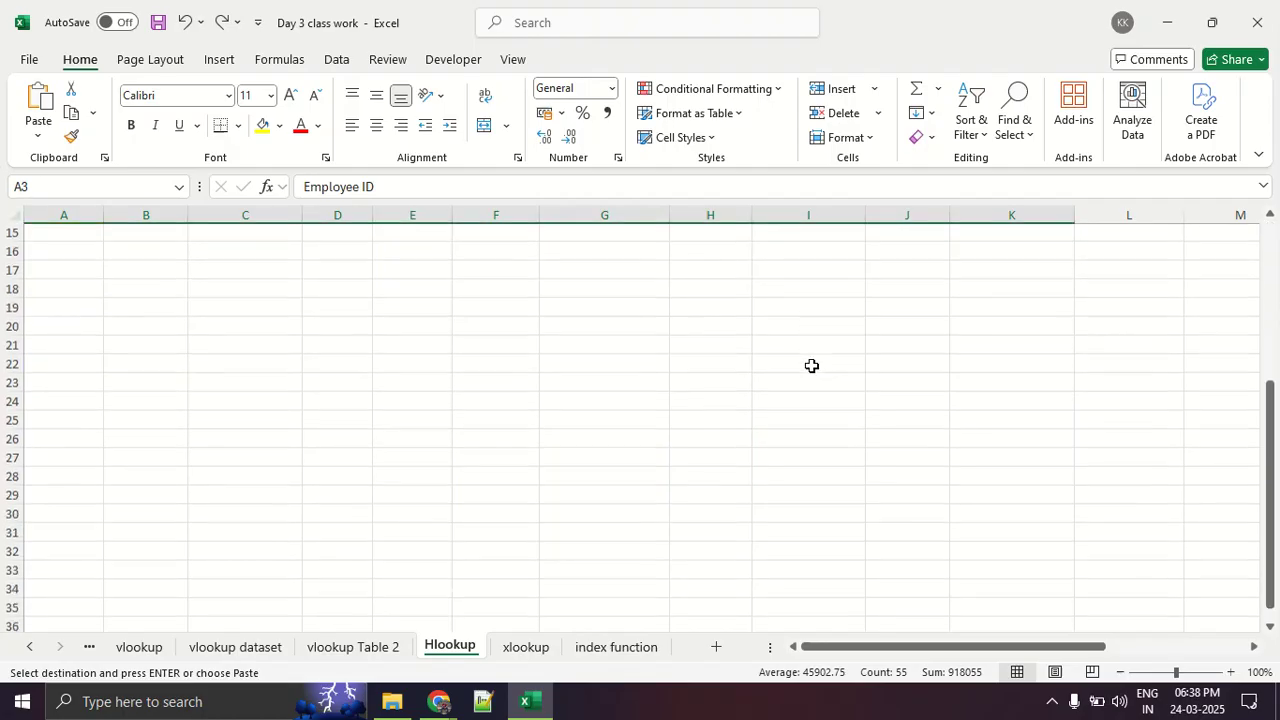
left_click(626, 360)
key("ctrl+v")
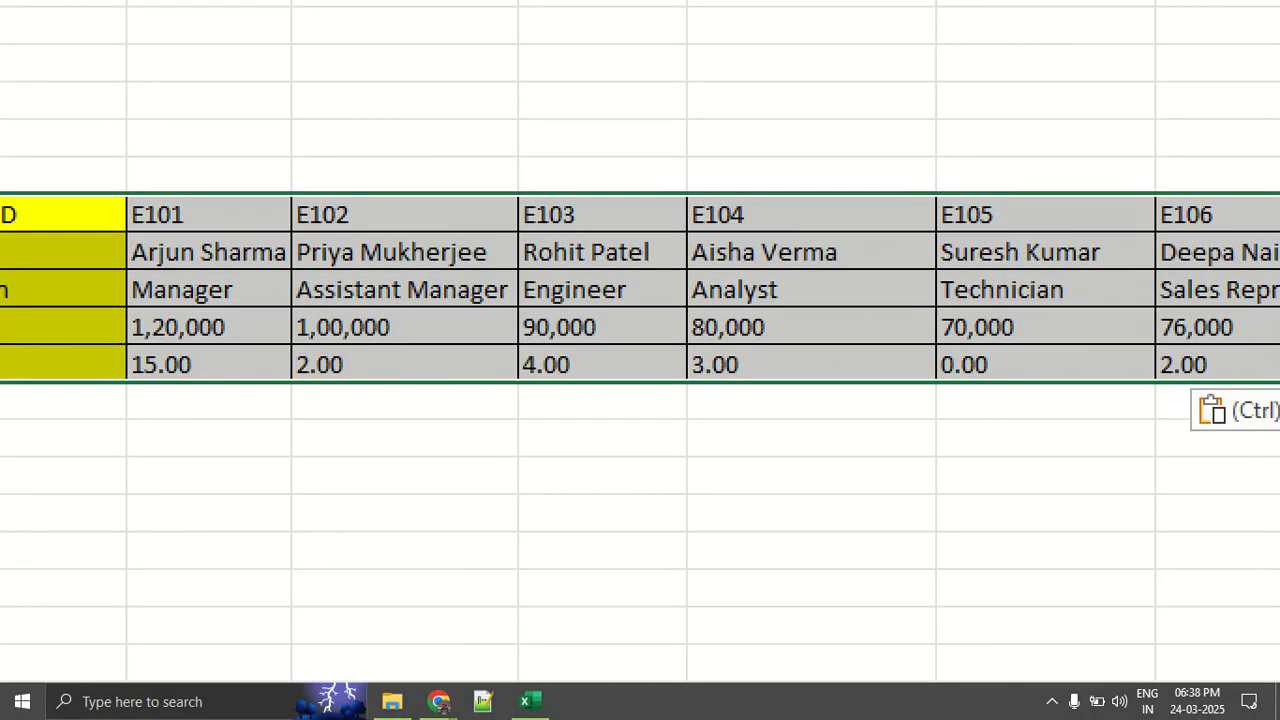
left_click(1233, 501)
mouse_move(1266, 440)
left_mouse_down()
mouse_move(1256, 401)
mouse_move(1149, 435)
mouse_move(1241, 432)
left_mouse_up()
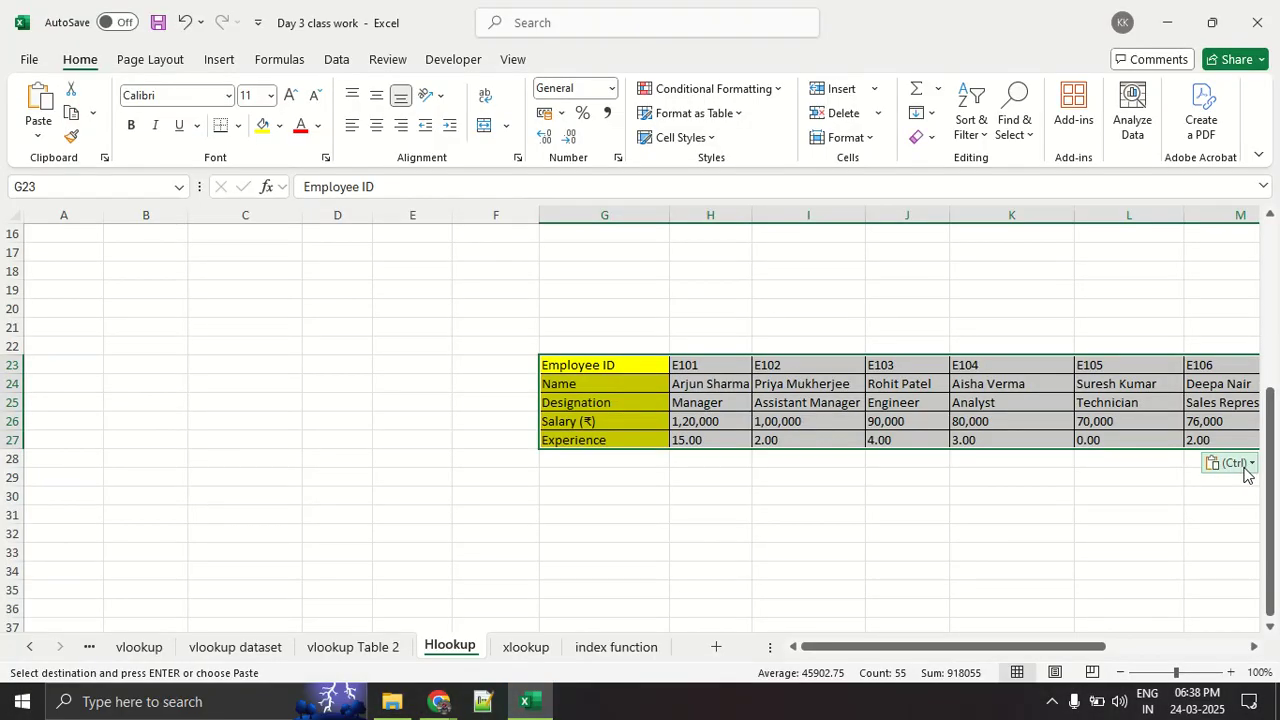
left_click(1195, 428)
left_click(1195, 428)
left_click(1236, 465)
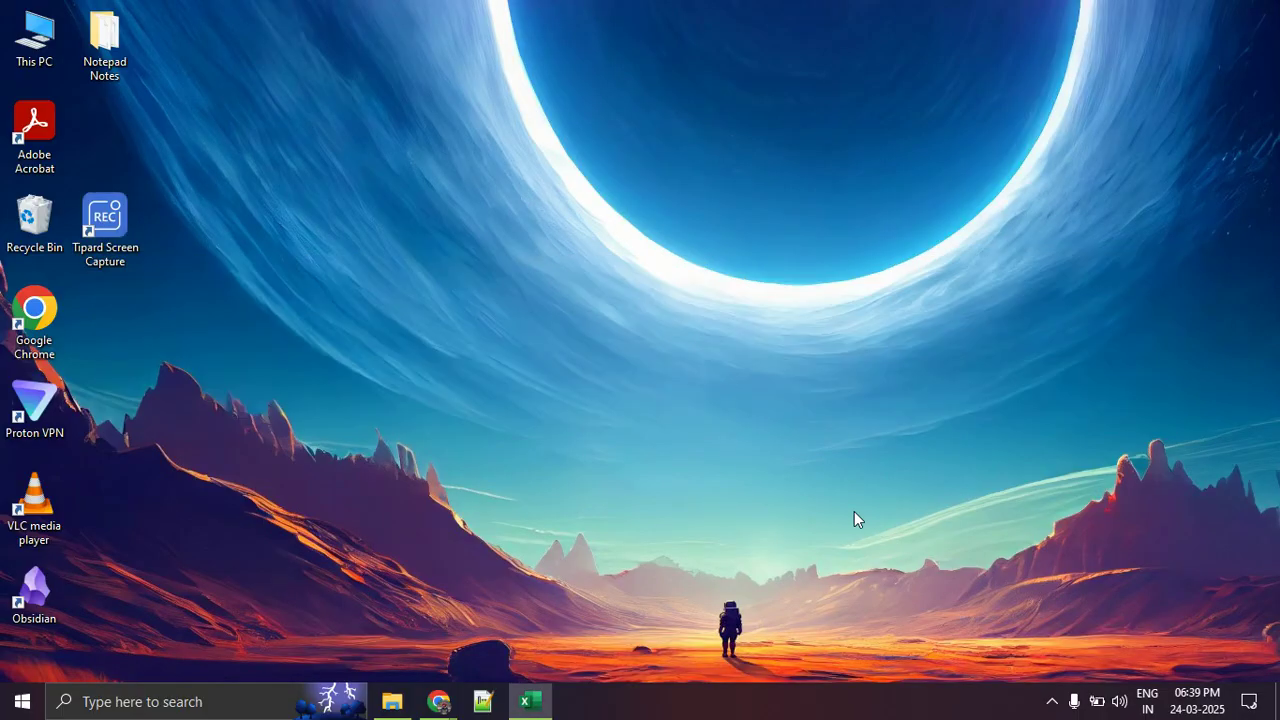
key("alt+Tab")
key("Tab")
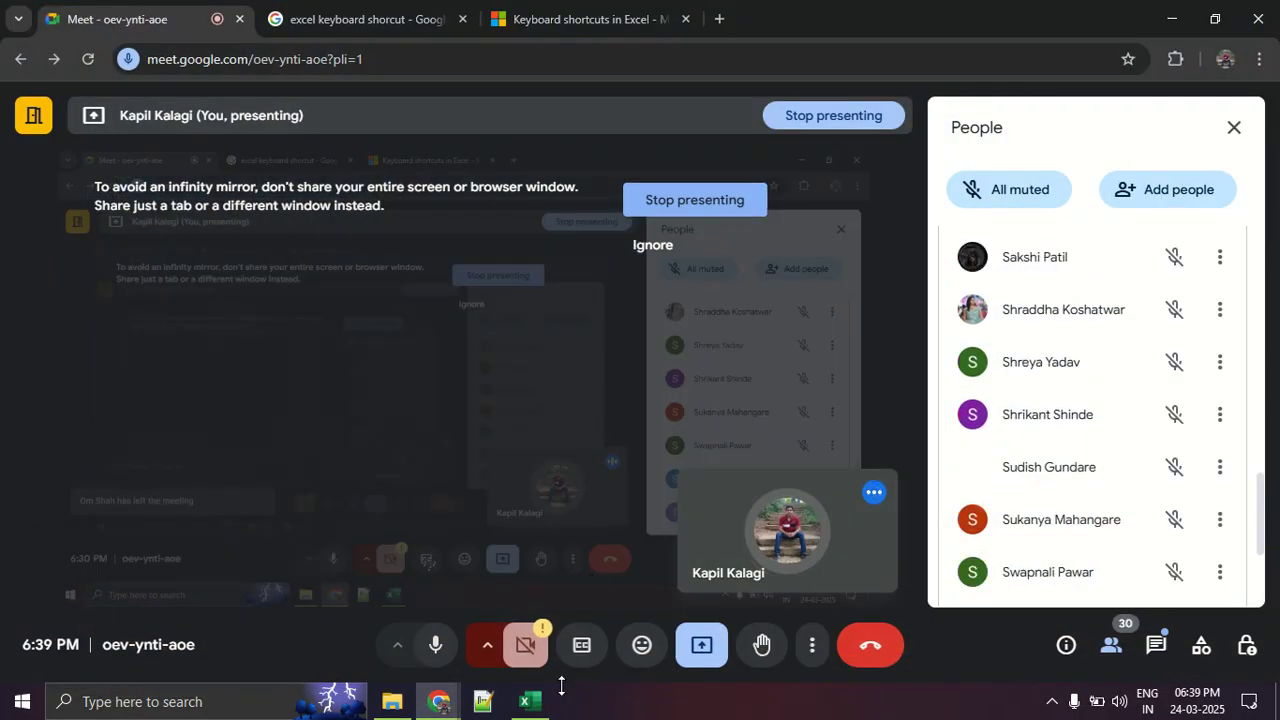
left_click(531, 700)
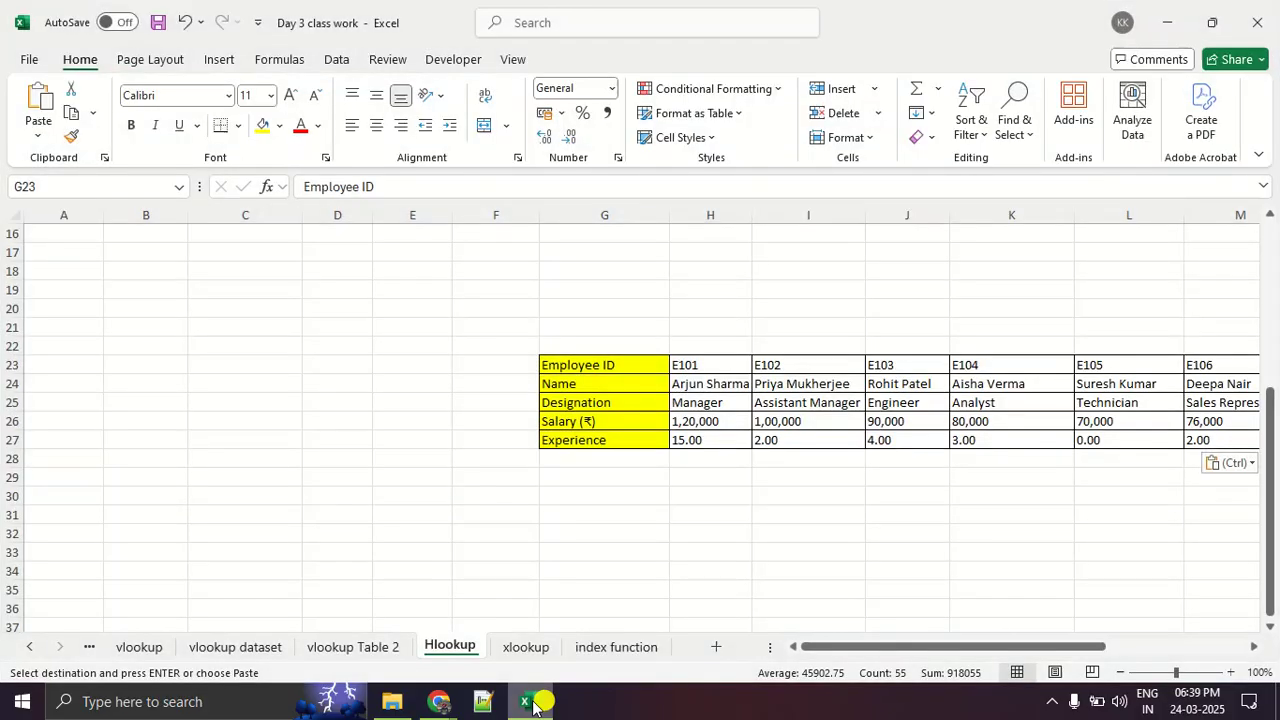
- Apply the Transpose paste option to the copy of Table 1 at G23 and end copy mode
left_click(1240, 465)
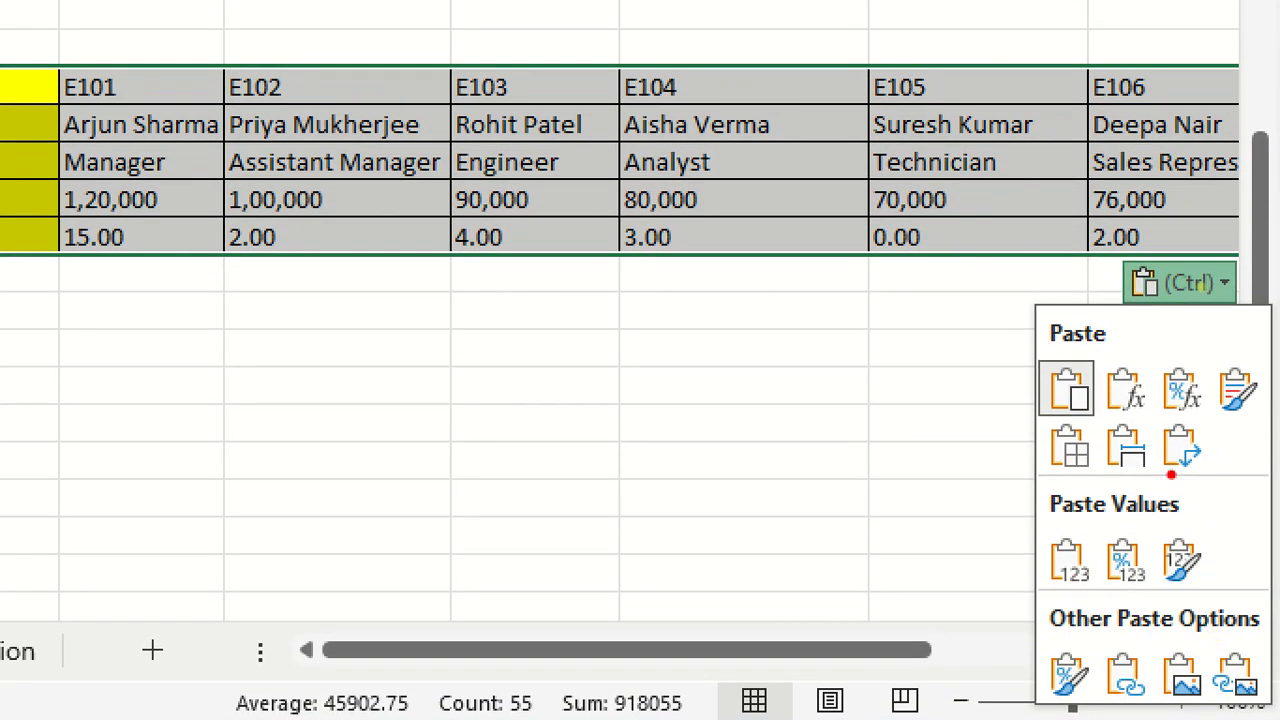
mouse_move(1166, 478)
left_mouse_down()
mouse_move(1216, 470)
mouse_move(1196, 406)
mouse_move(1163, 405)
mouse_move(1150, 455)
mouse_move(1160, 490)
left_mouse_up()
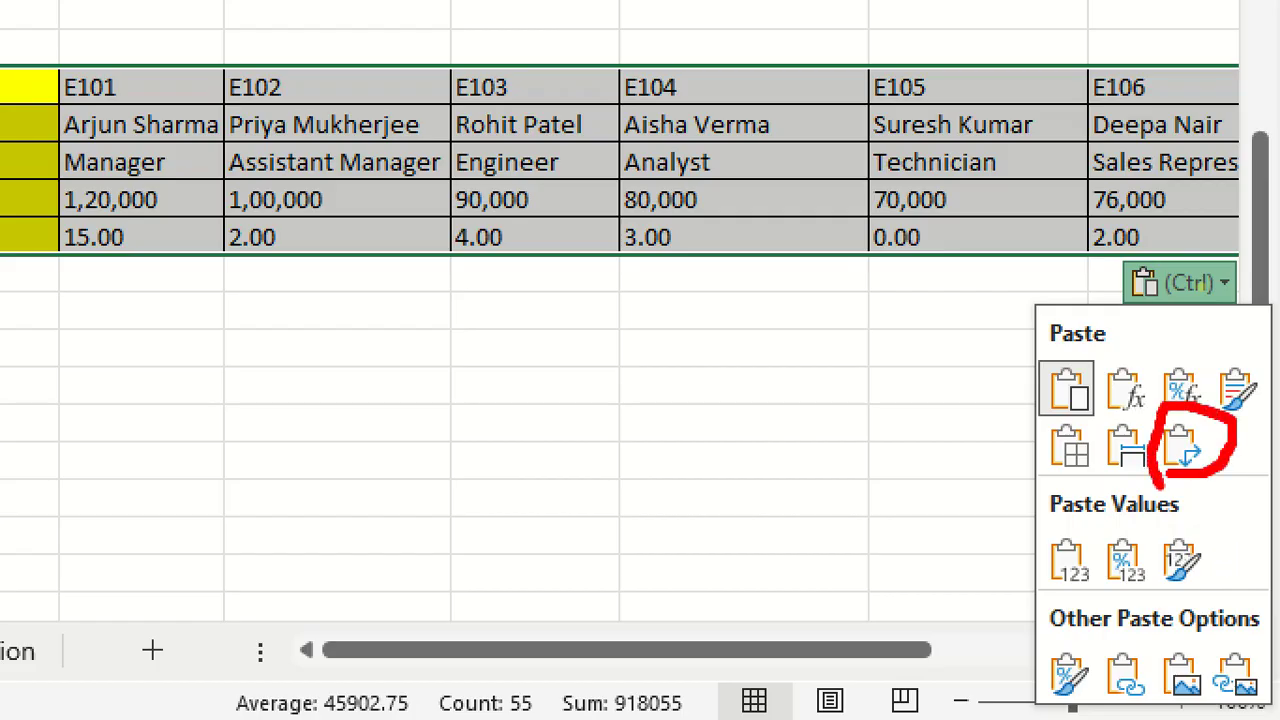
key("Escape")
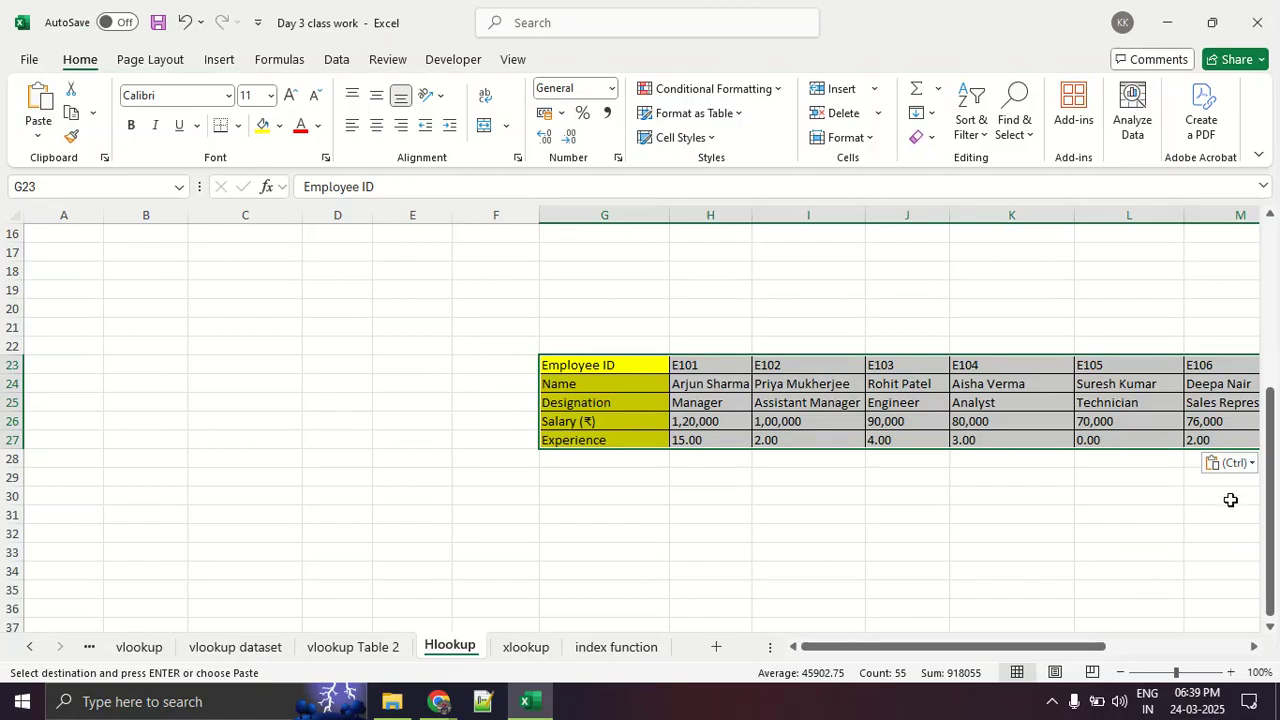
left_click(1231, 465)
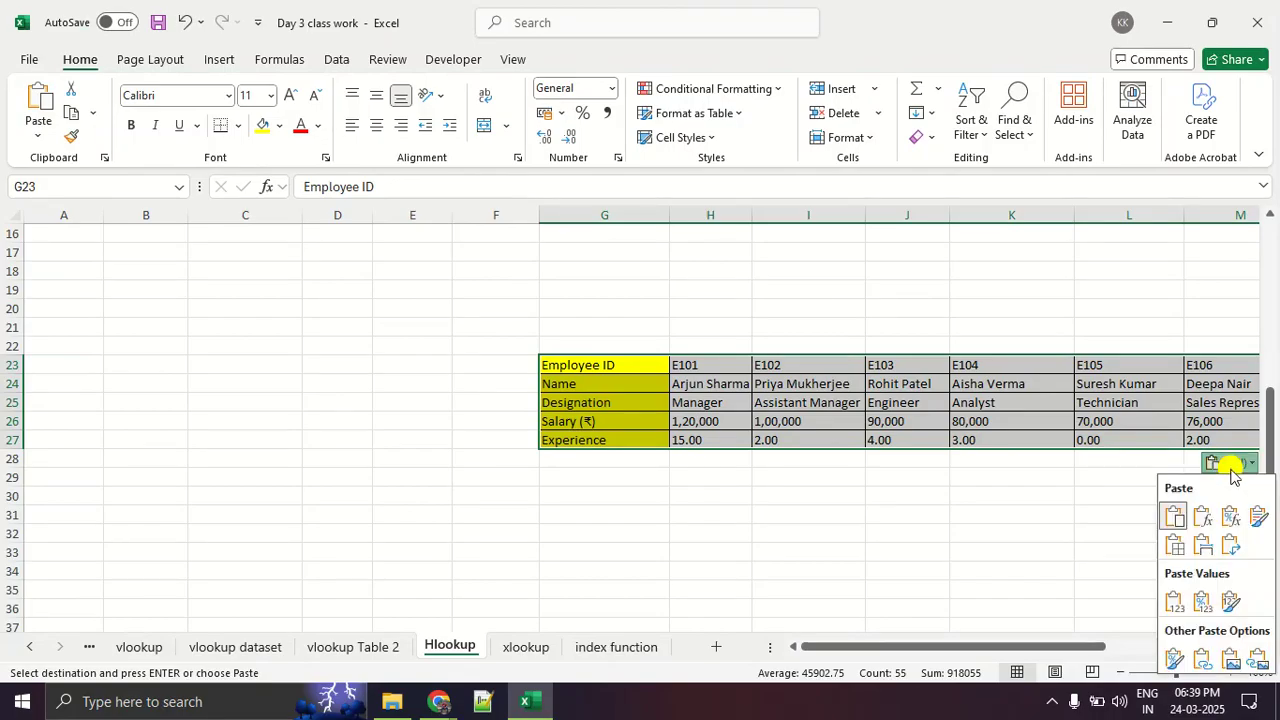
left_click(1228, 548)
left_click(1114, 495)
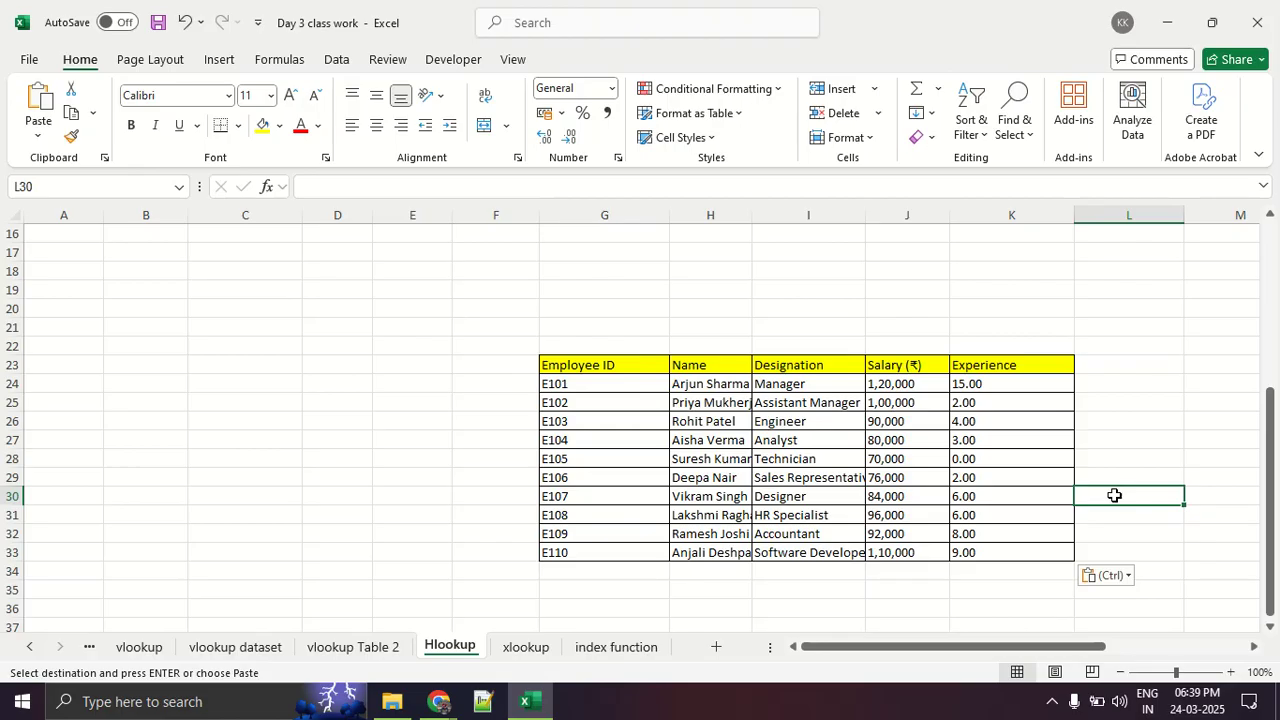
scroll(1114, 495, "up", 5)
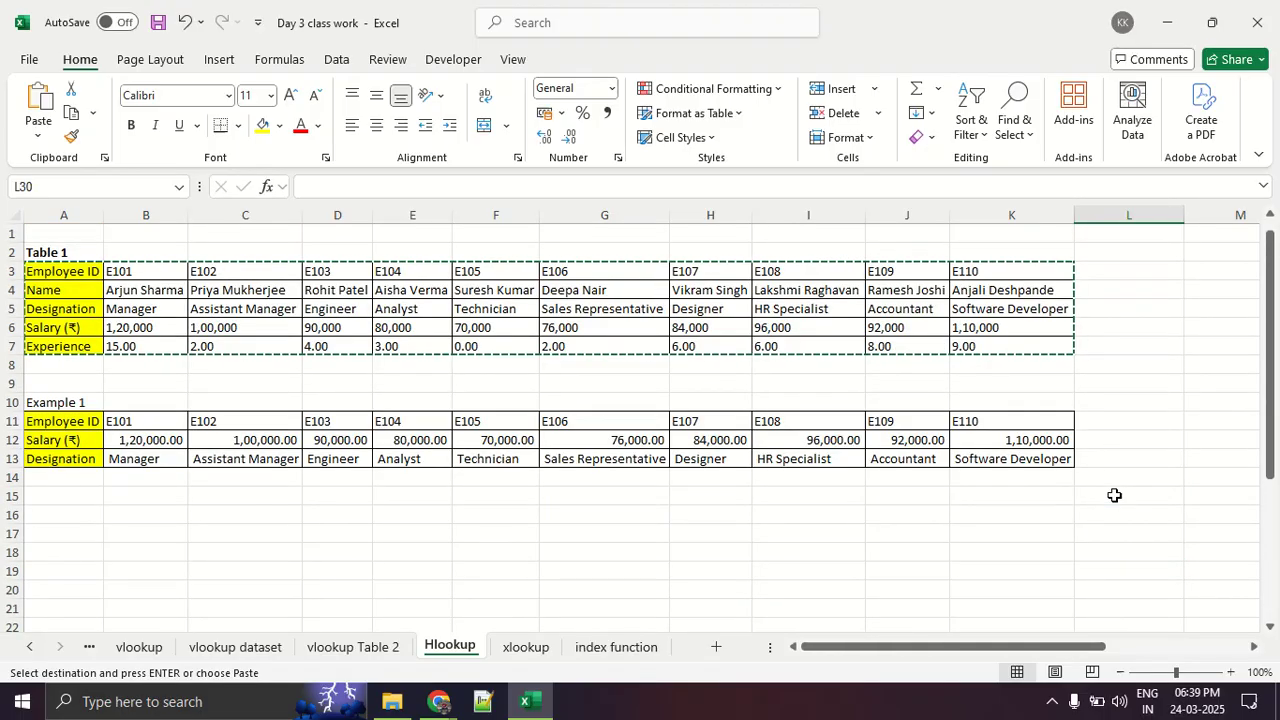
key("Escape")
scroll(745, 437, "down", 6)
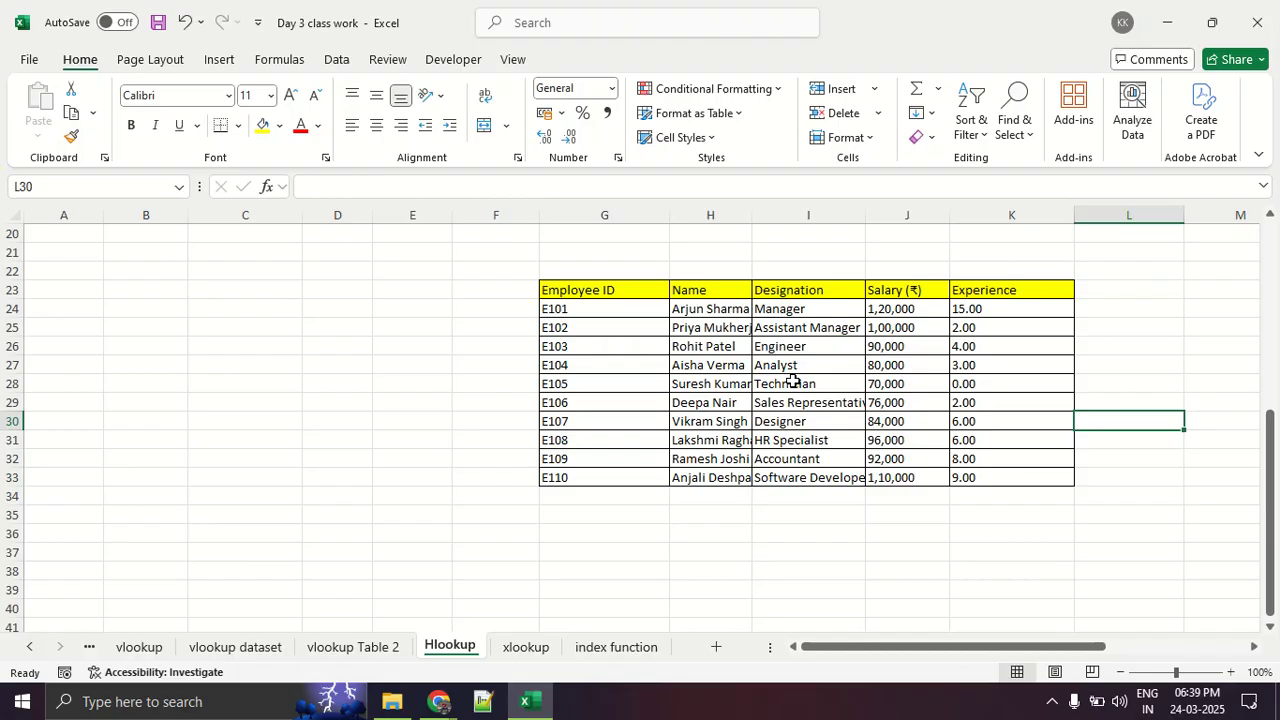
scroll(440, 366, "up", 5)
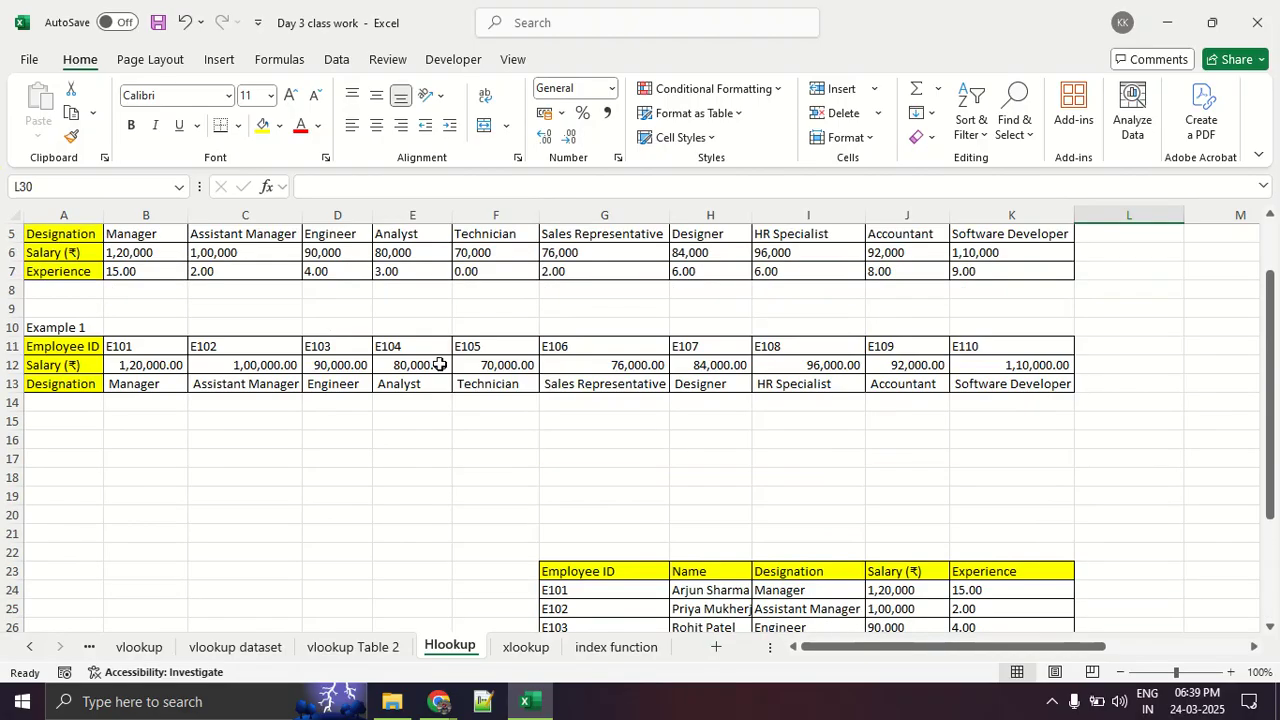
scroll(442, 366, "down", 4)
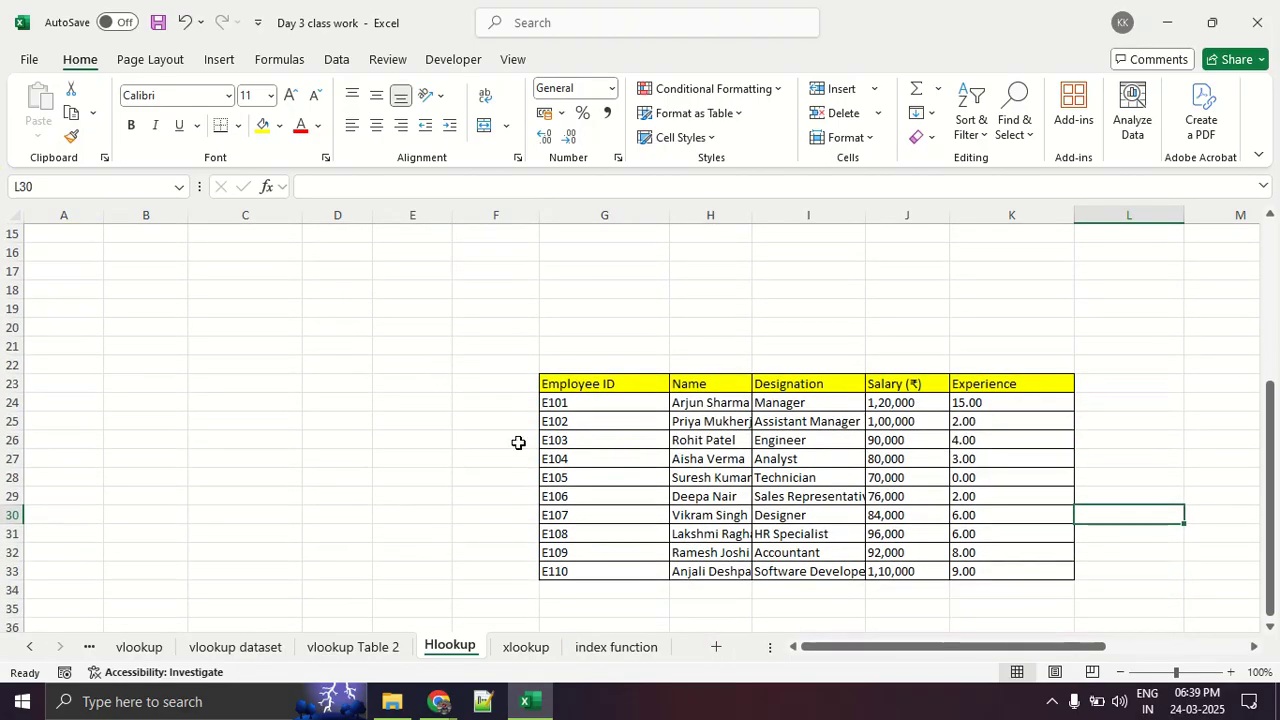
- On the xlookup sheet, clear the Salary formulas of Example 1 from B17 down to B27
left_click(526, 647)
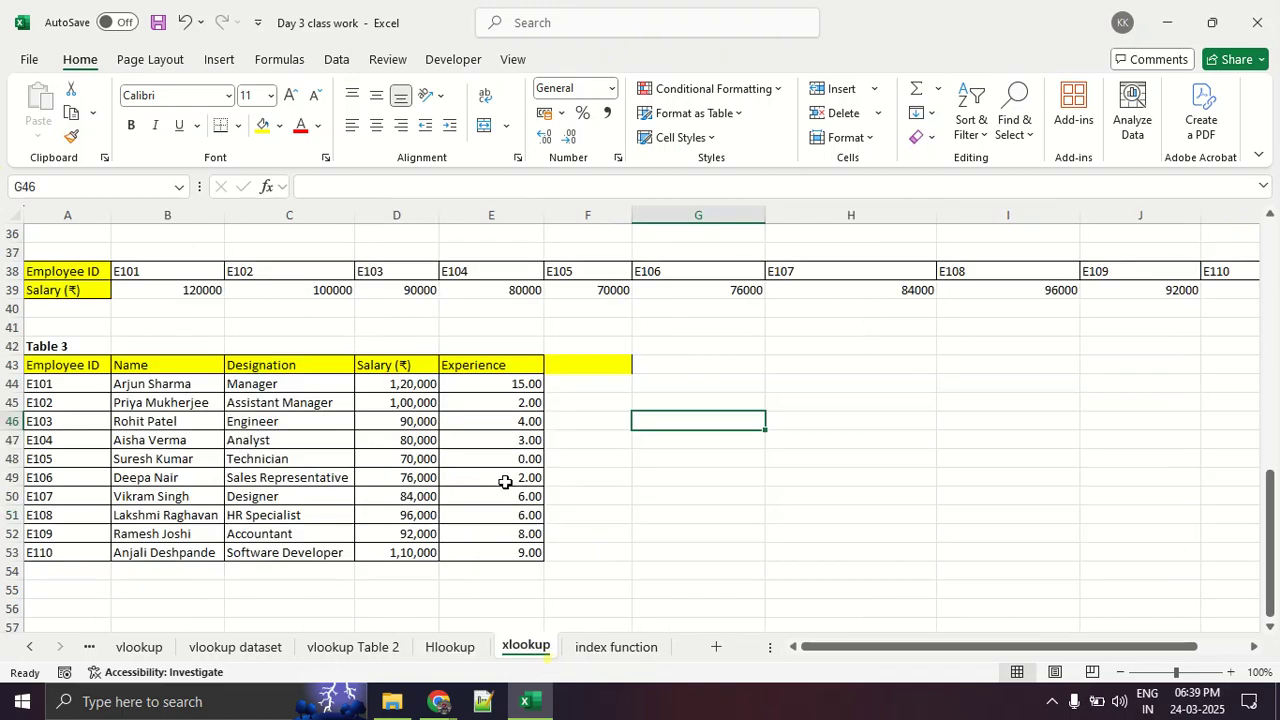
scroll(503, 477, "up", 12)
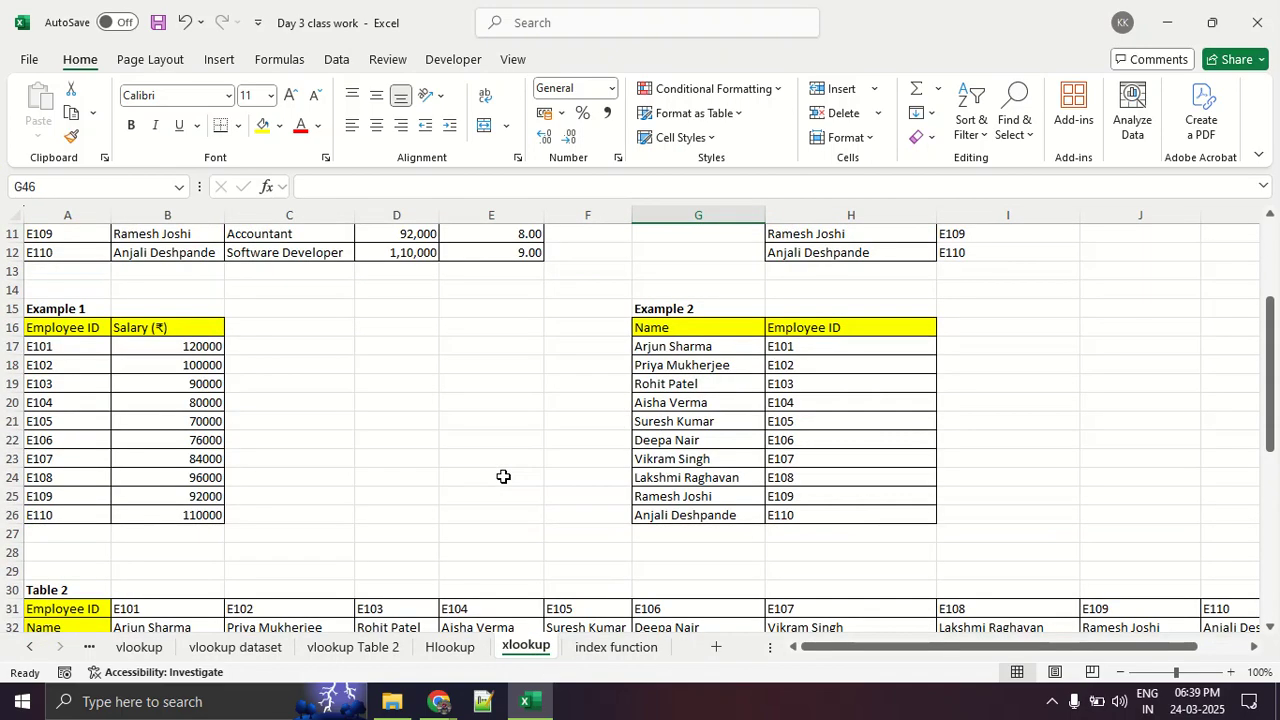
scroll(503, 476, "down", 9)
scroll(488, 462, "up", 10)
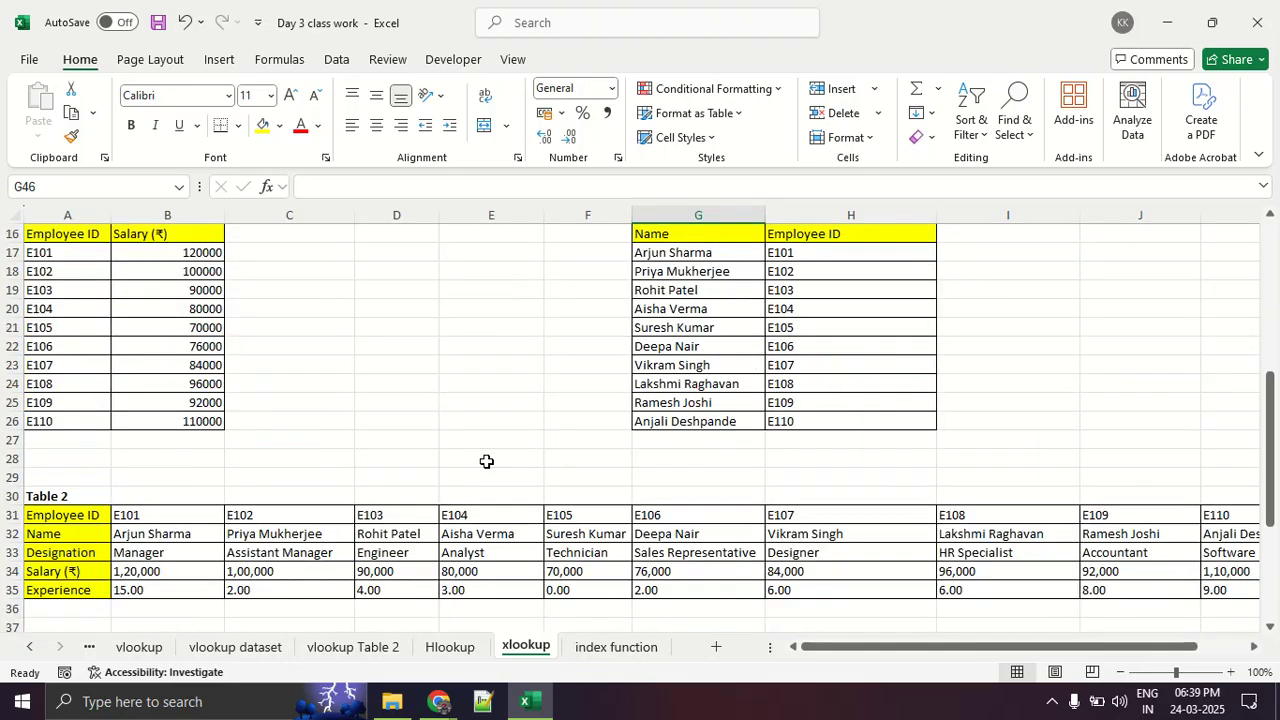
scroll(399, 453, "down", 4)
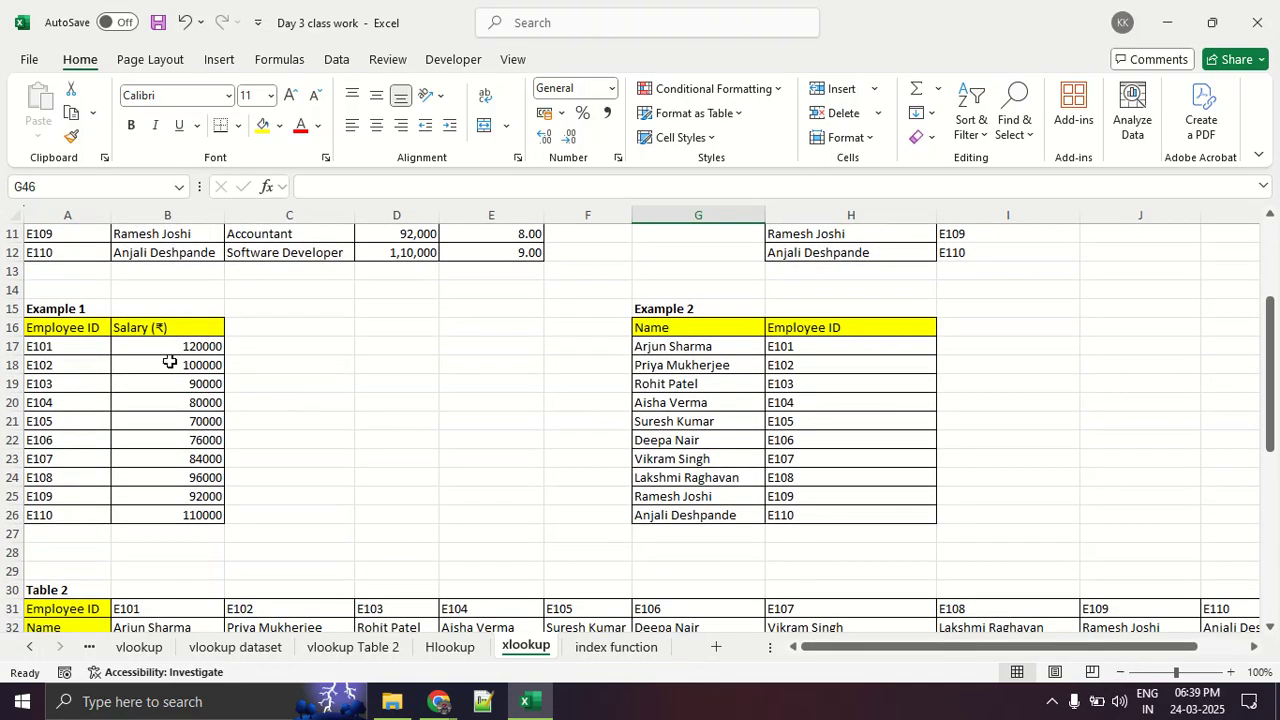
left_click_drag(171, 346, 208, 524)
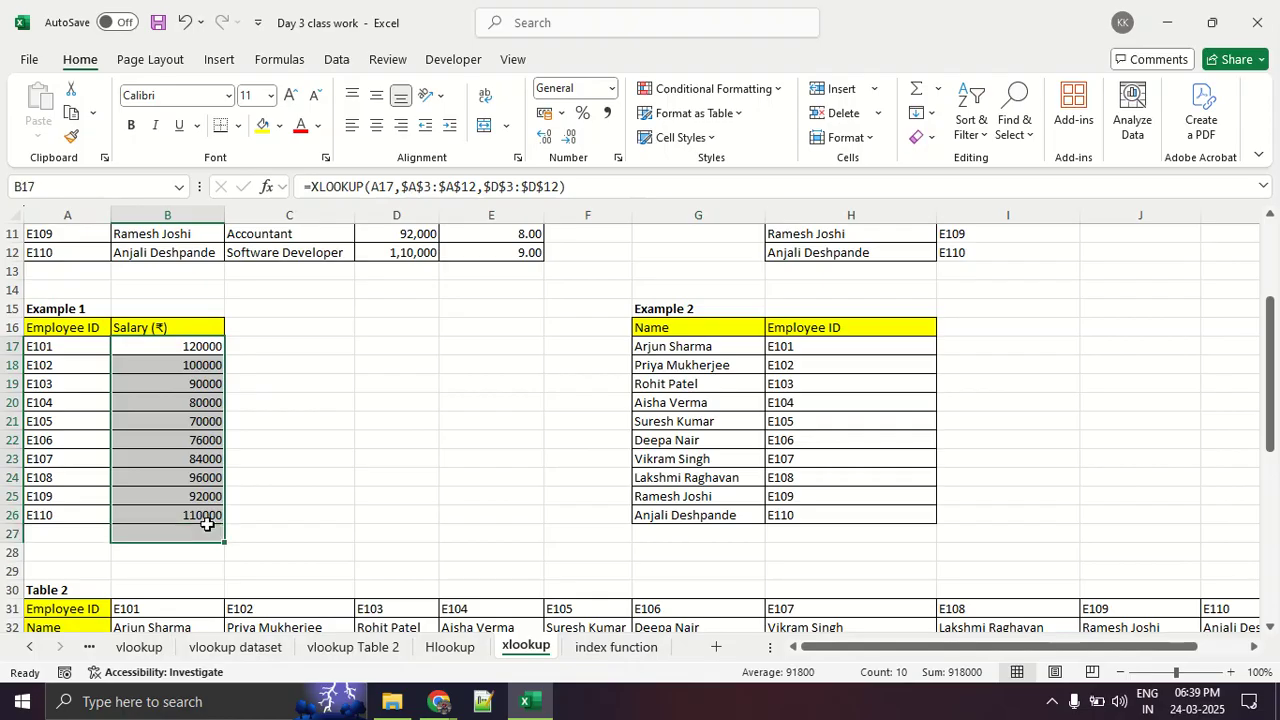
key("Delete")
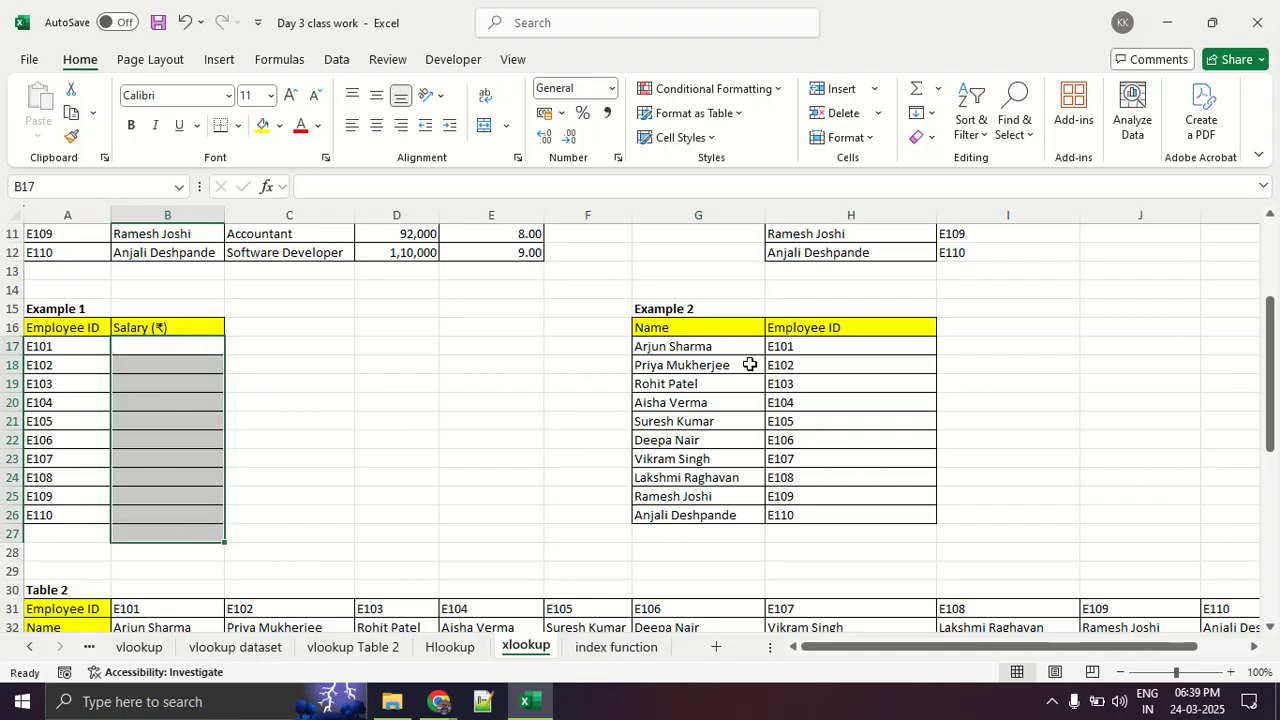
- Clear the Employee ID results of Example 2 in H17:H26
left_click(775, 344)
left_click_drag(775, 344, 843, 523)
key("Delete")
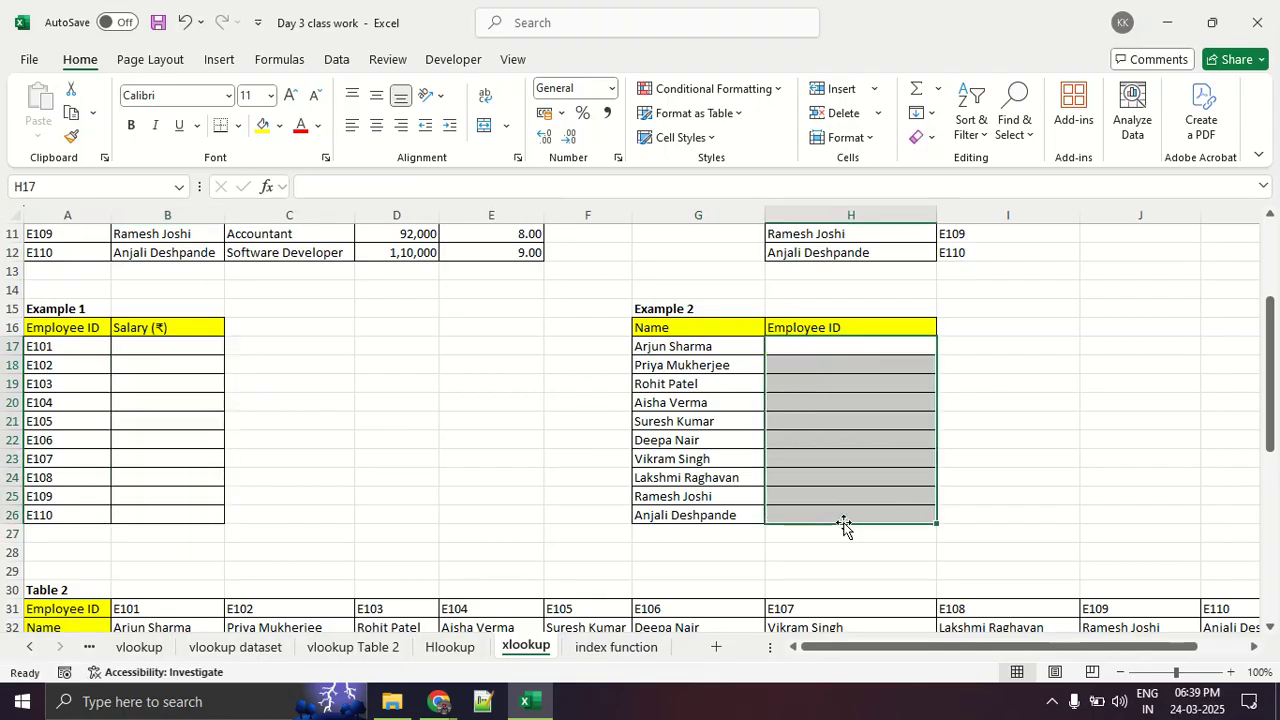
- Clear the Salary results in row 39 of the horizontal lookup below Table 2
scroll(843, 523, "down", 5)
scroll(340, 488, "down", 5)
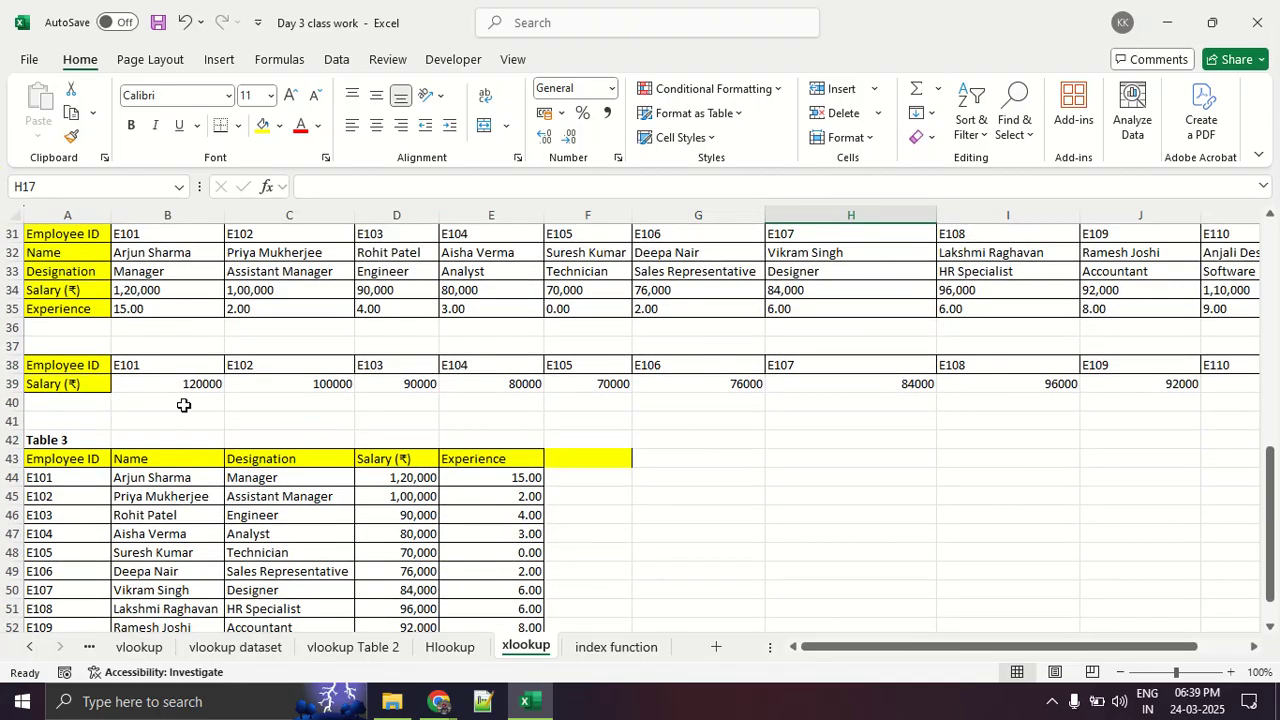
left_click_drag(198, 388, 1275, 422)
key("Delete")
- Clear the Name, Designation, Salary and Experience values for every employee in Table 3, keeping the headings and IDs
scroll(971, 434, "down", 5)
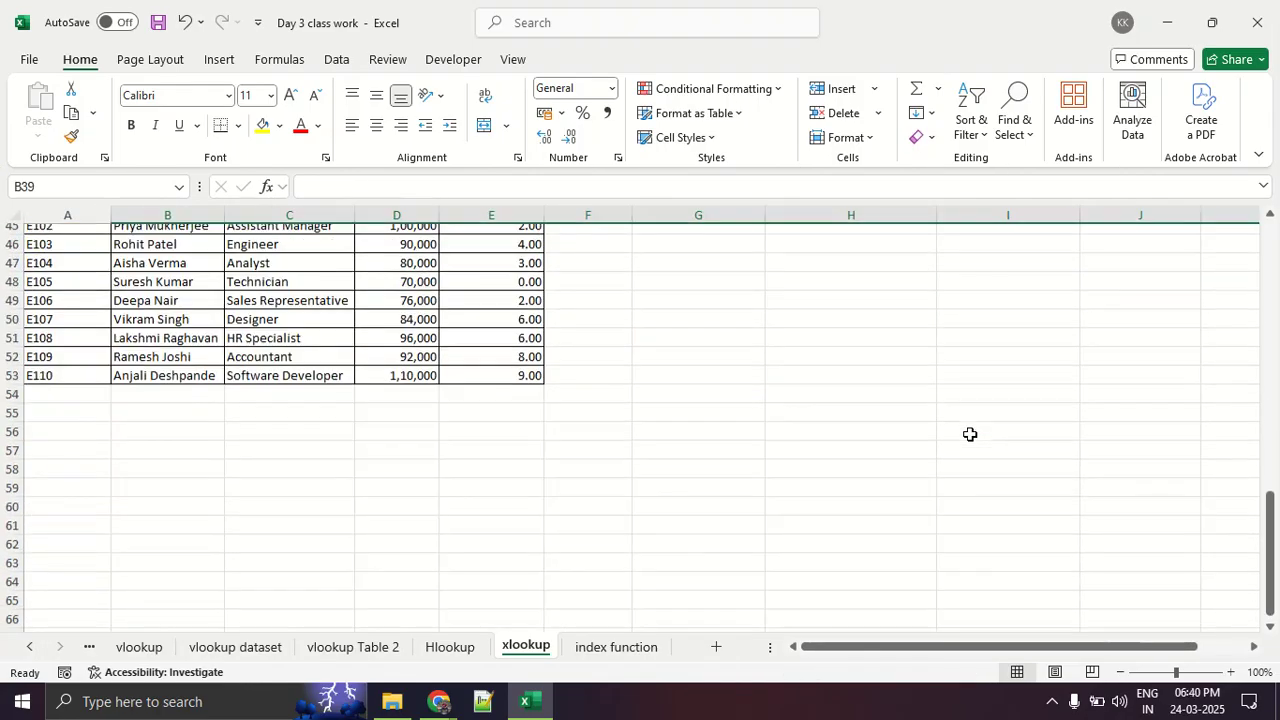
scroll(467, 487, "up", 3)
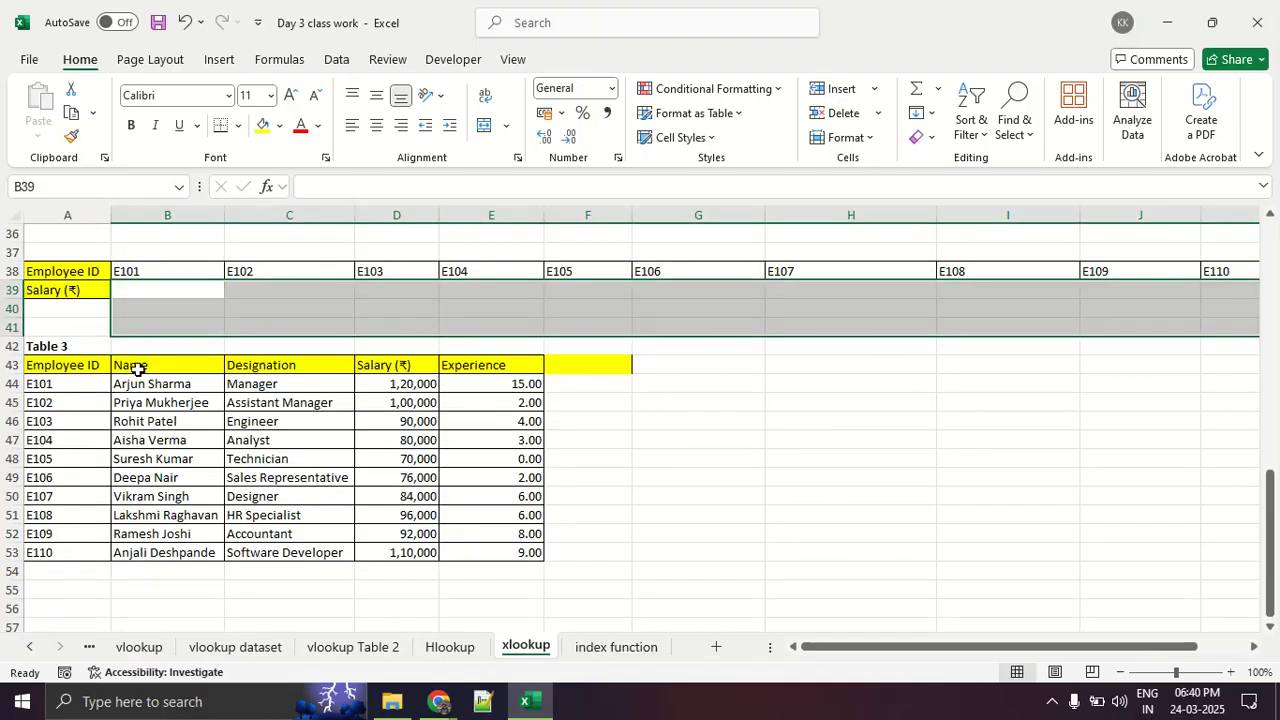
left_click_drag(155, 380, 563, 574)
key("Delete")
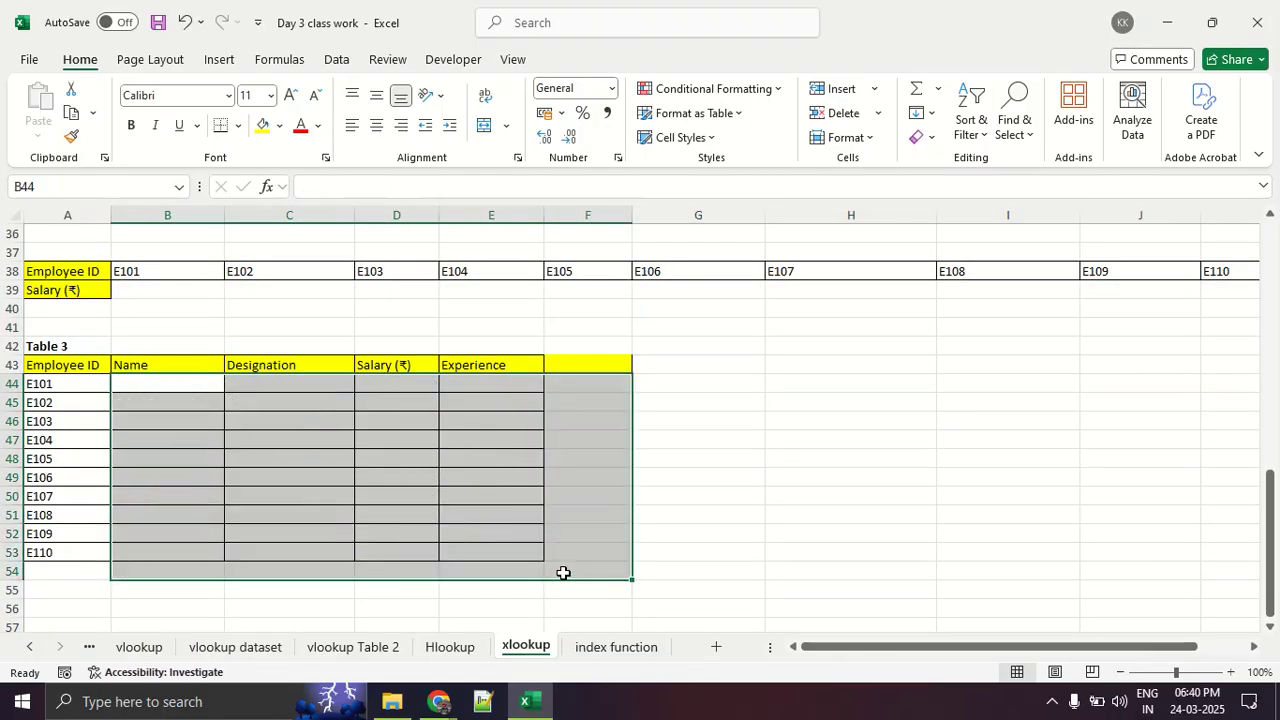
left_click(843, 516)
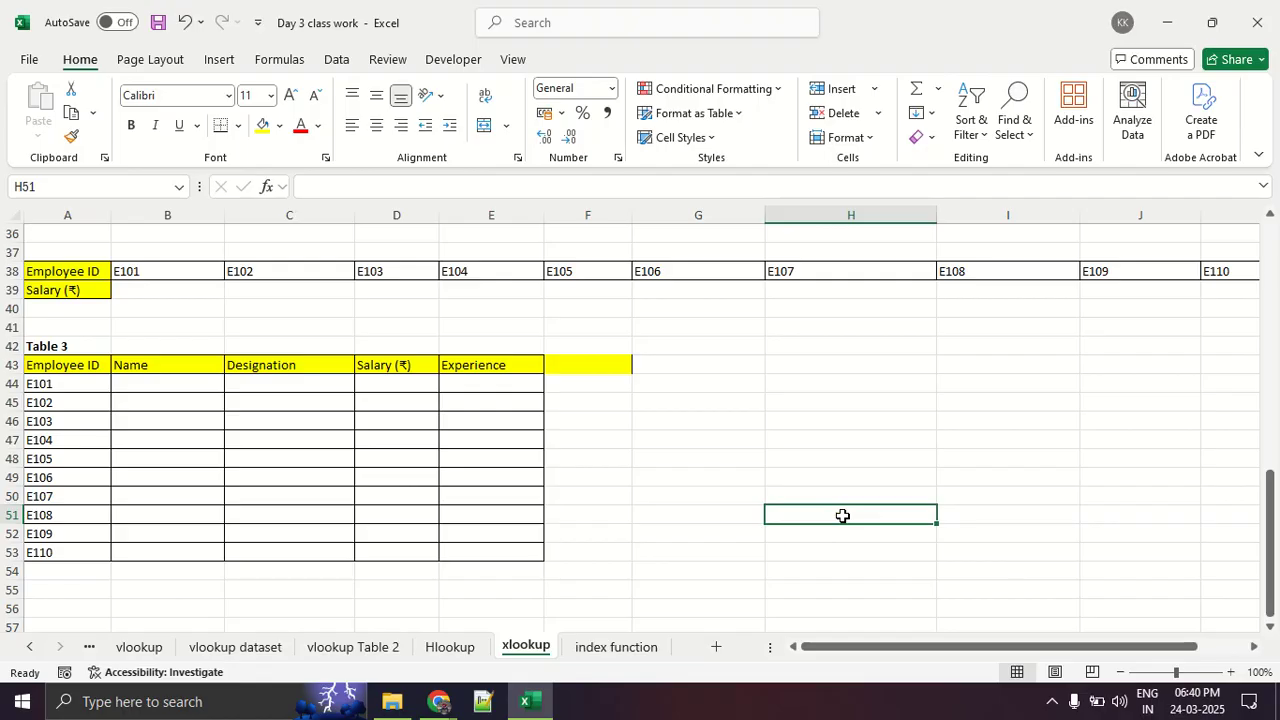
- Draw red pen strokes beside Table 3 illustrating vertical and horizontal lookup directions with arrows, and clear the drawing
key("ctrl+2")
left_click_drag(761, 387, 851, 388)
left_click_drag(798, 424, 855, 437)
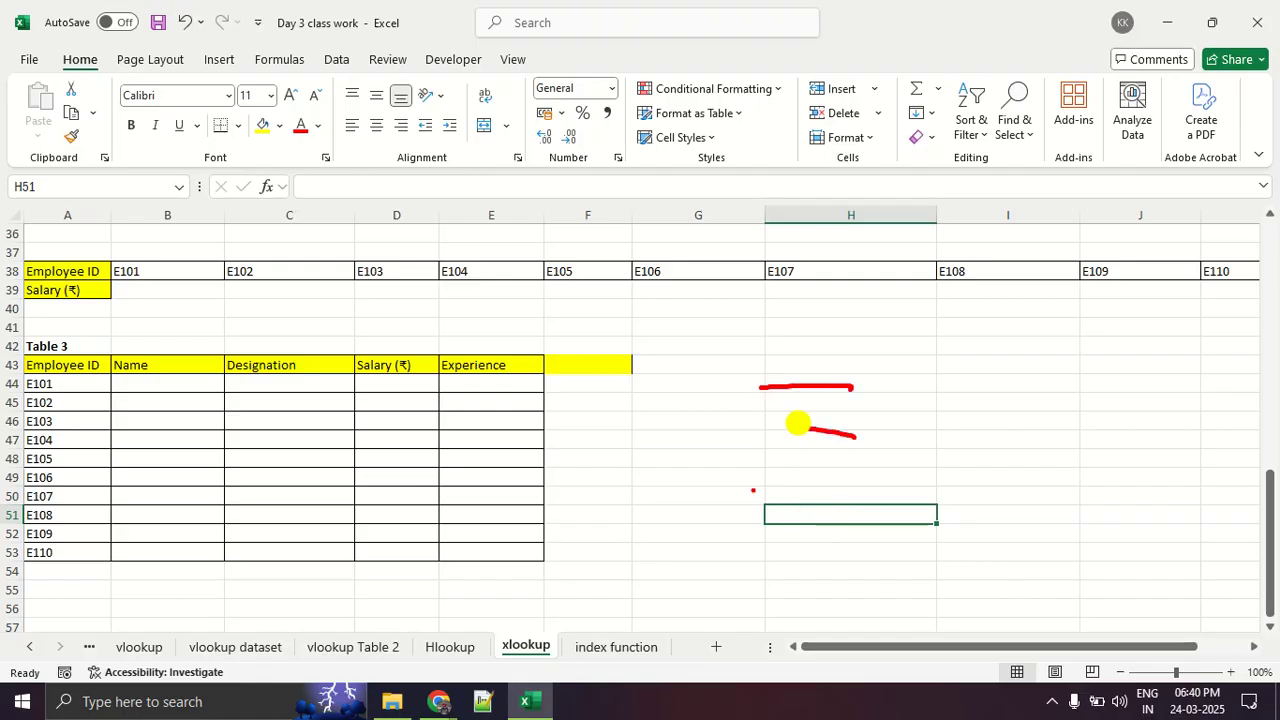
left_click_drag(753, 490, 845, 498)
mouse_move(827, 548)
left_mouse_down()
mouse_move(932, 552)
mouse_move(866, 570)
left_mouse_up()
left_click_drag(814, 356, 750, 357)
left_click_drag(886, 365, 1100, 381)
mouse_move(1198, 381)
left_mouse_down()
mouse_move(1220, 382)
mouse_move(1208, 356)
left_mouse_up()
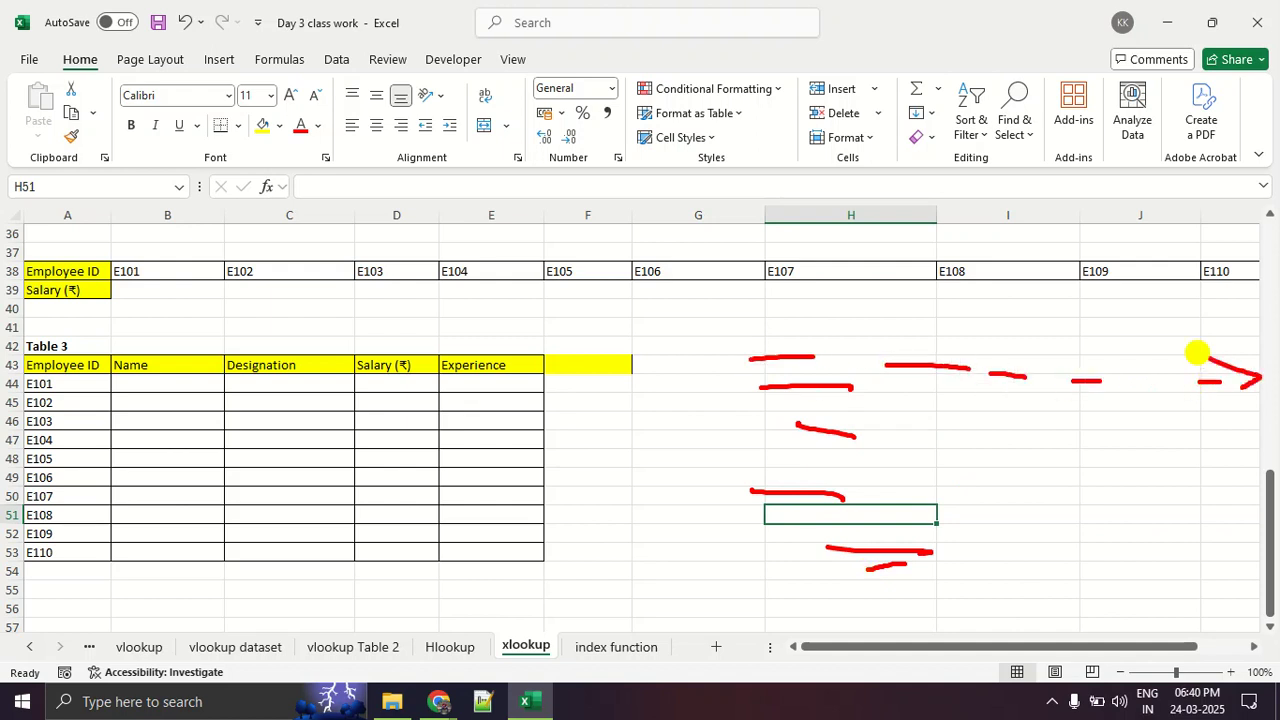
left_click_drag(806, 302, 859, 567)
mouse_move(791, 516)
left_mouse_down()
mouse_move(809, 545)
mouse_move(860, 517)
left_mouse_up()
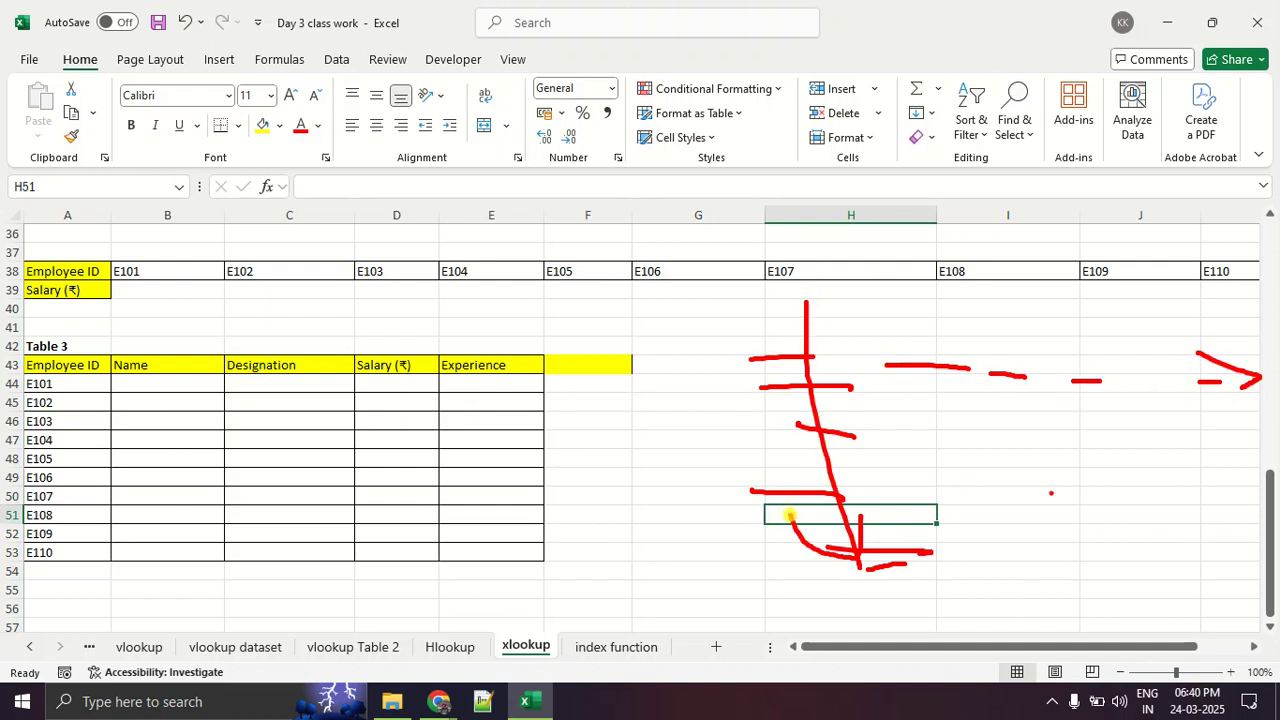
left_click_drag(1114, 366, 1070, 390)
key("Escape")
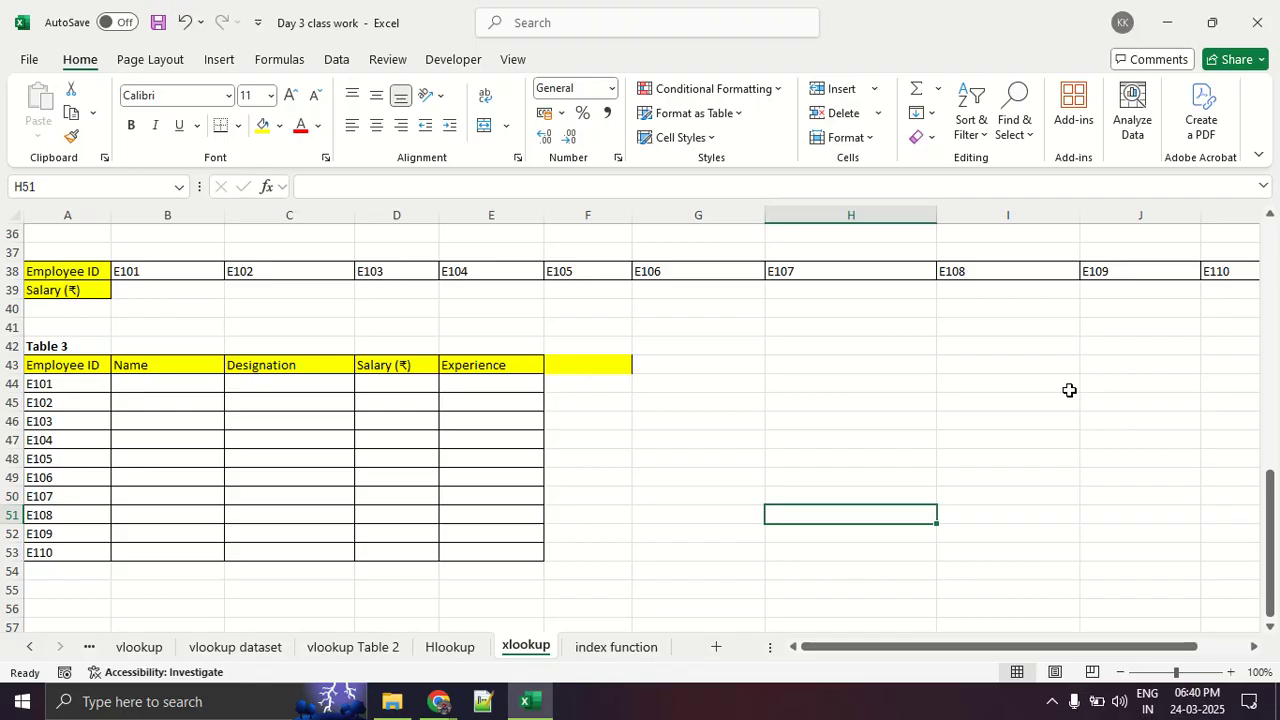
- Switch to the Google Meet call, look through the participant list, and return to the Excel workbook
key("alt+Tab")
key("alt+Tab")
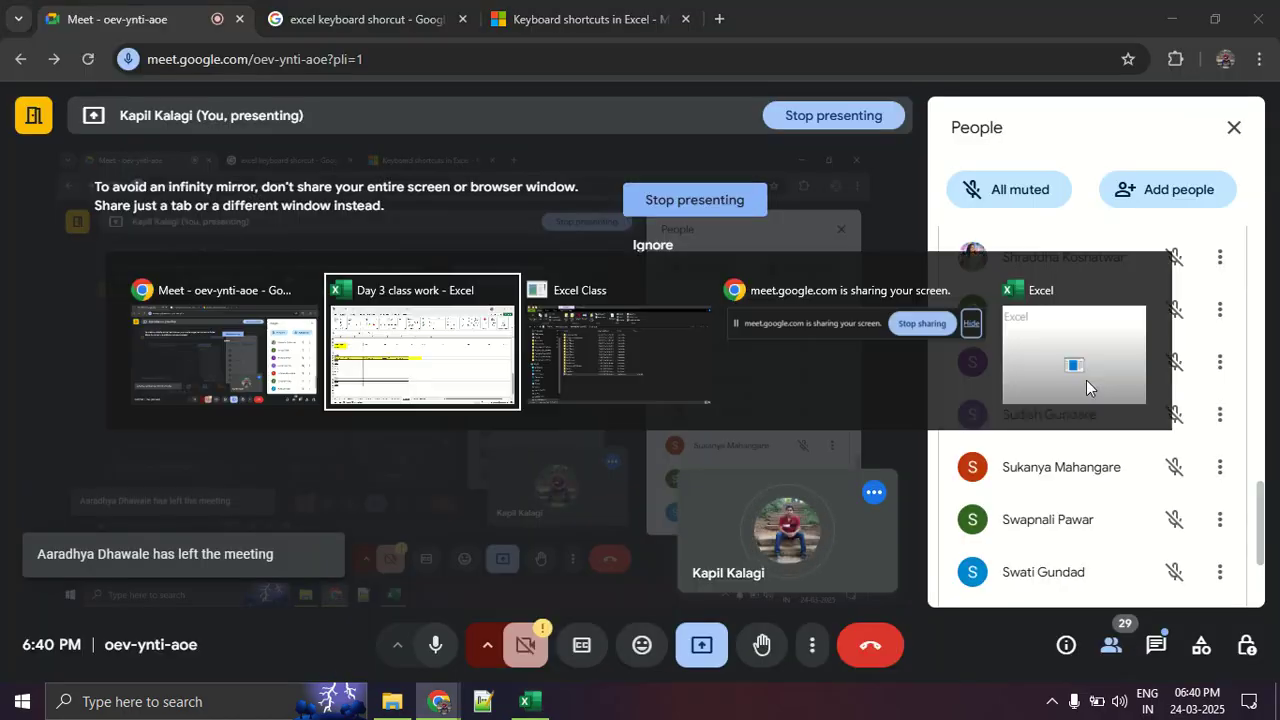
key("alt+Tab")
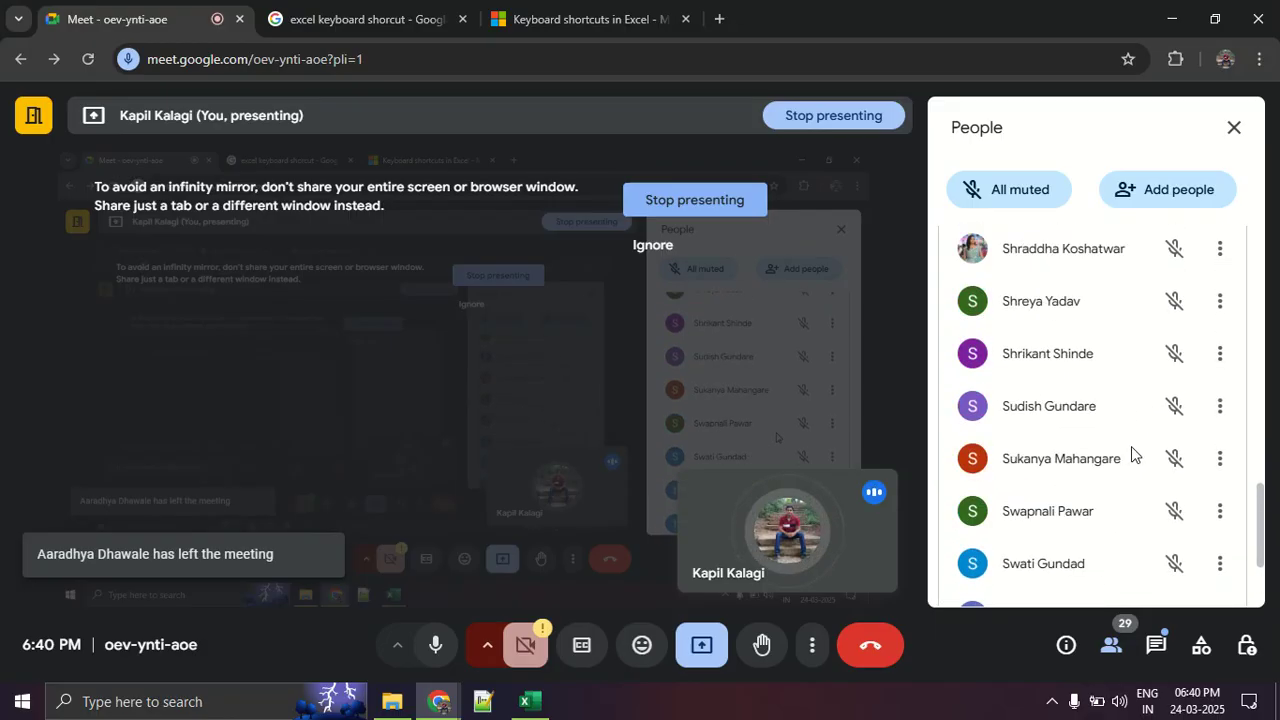
scroll(1135, 452, "up", 10)
scroll(1131, 448, "down", 3)
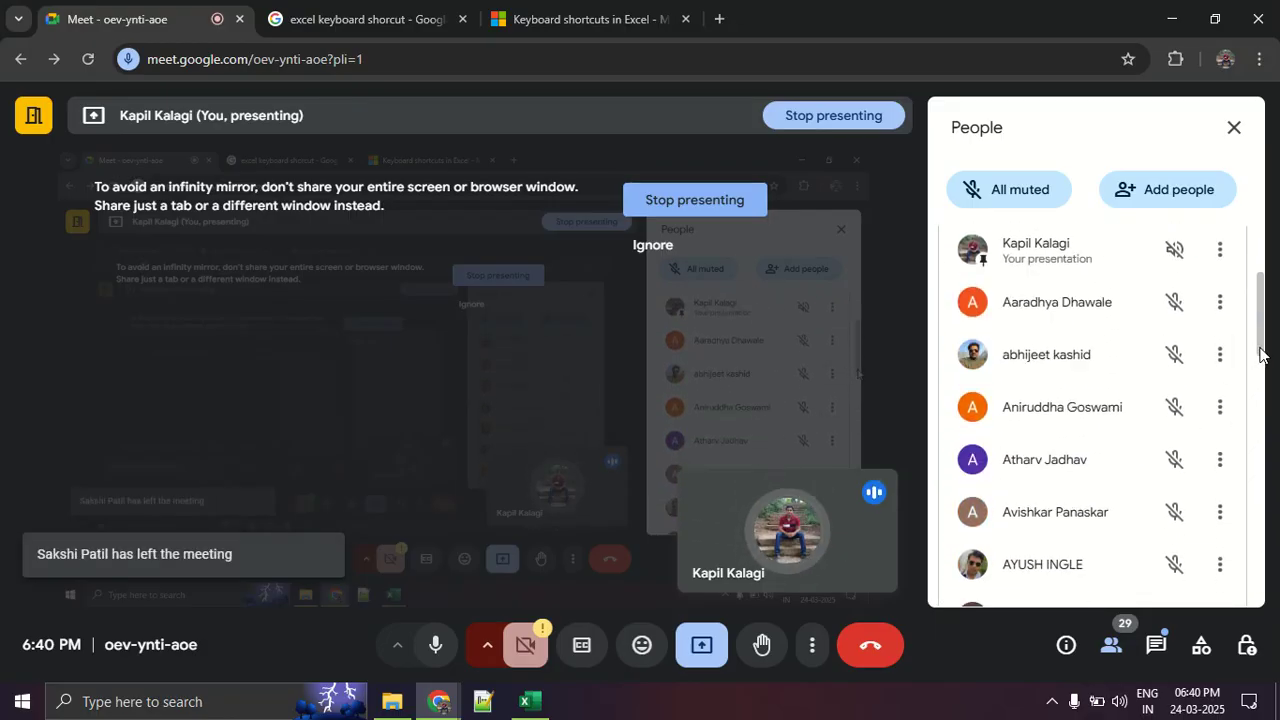
left_click_drag(1260, 350, 1264, 349)
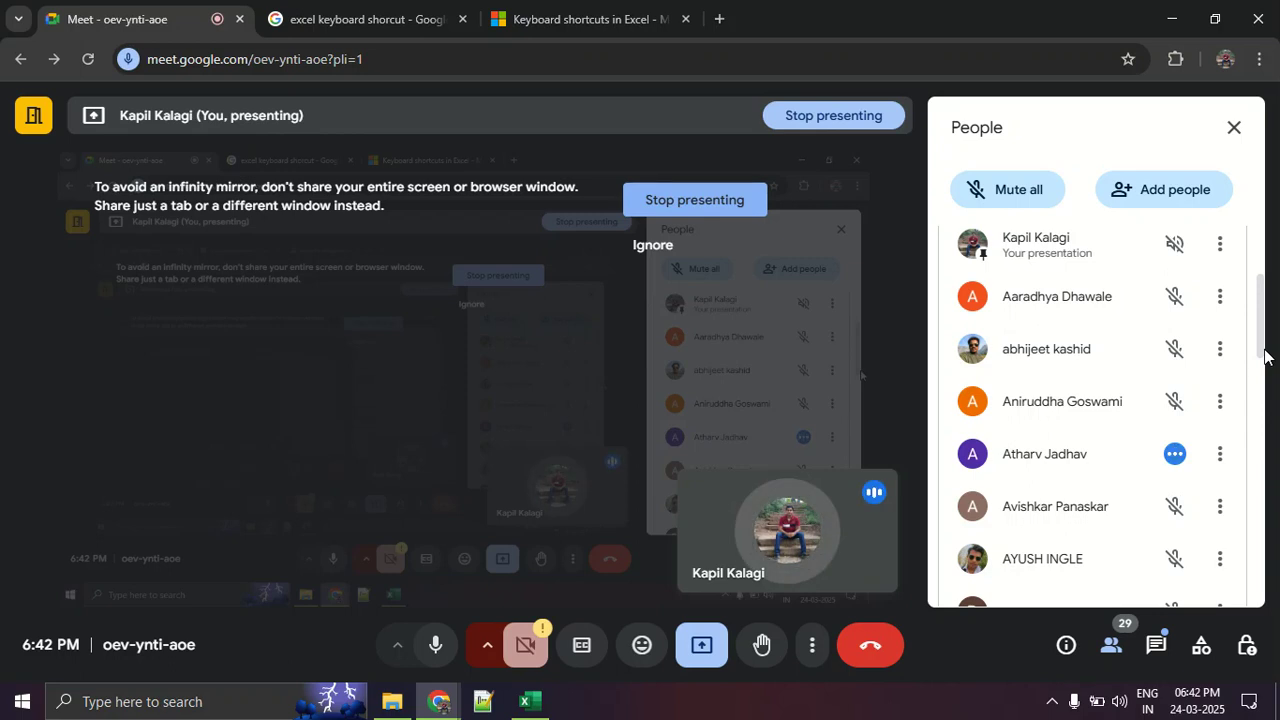
key("alt+Tab")
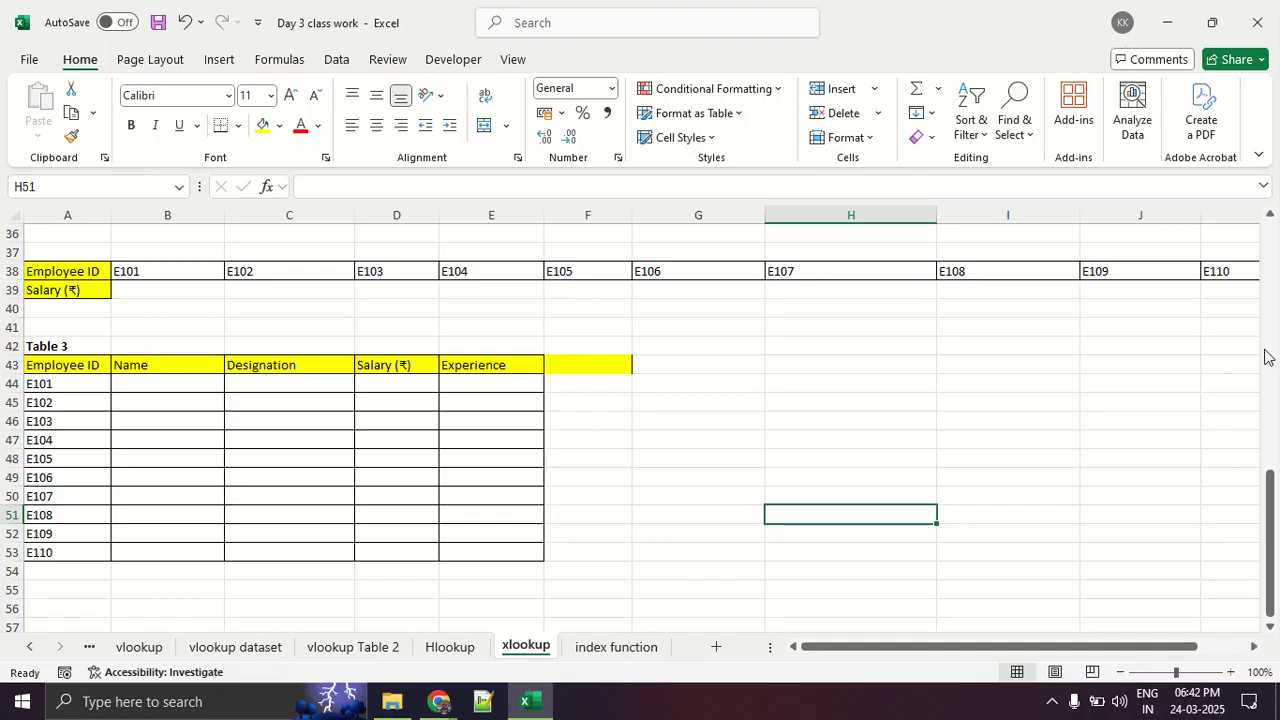
- Examine Example 1's employee IDs and empty Salary cells against the Employee ID and Salary columns of Table 1
scroll(630, 238, "up", 5)
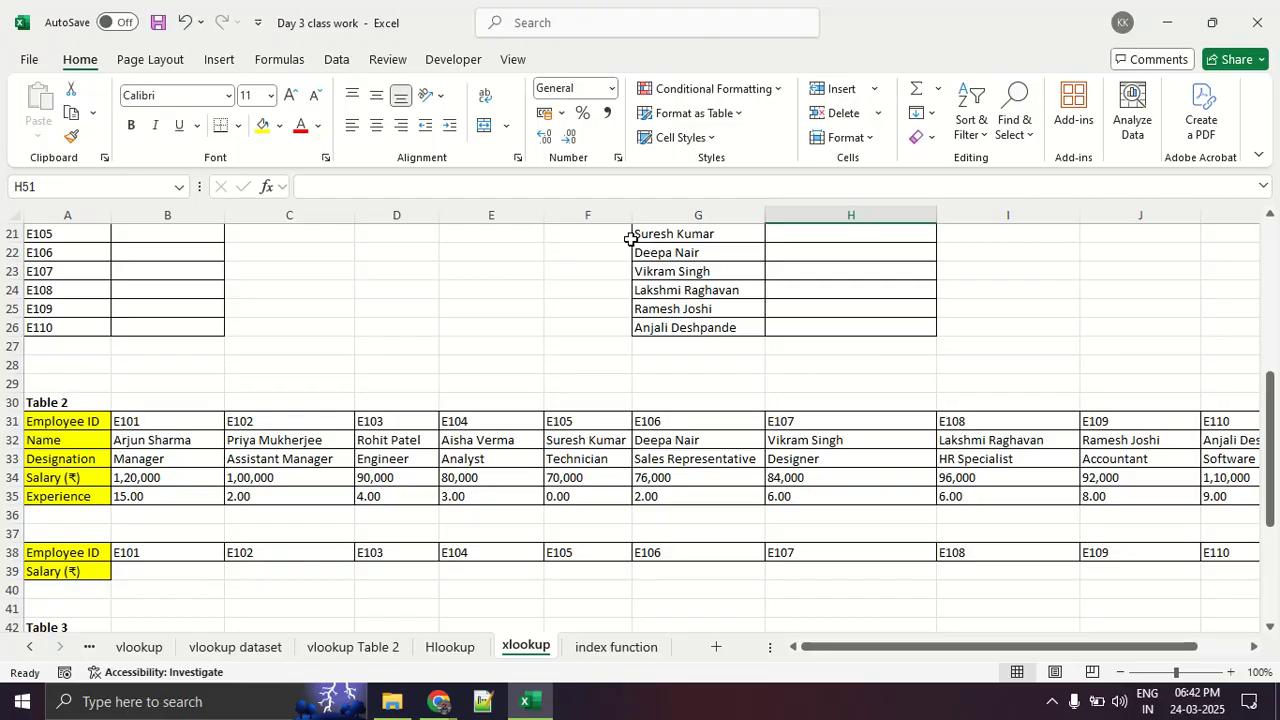
scroll(608, 263, "up", 3)
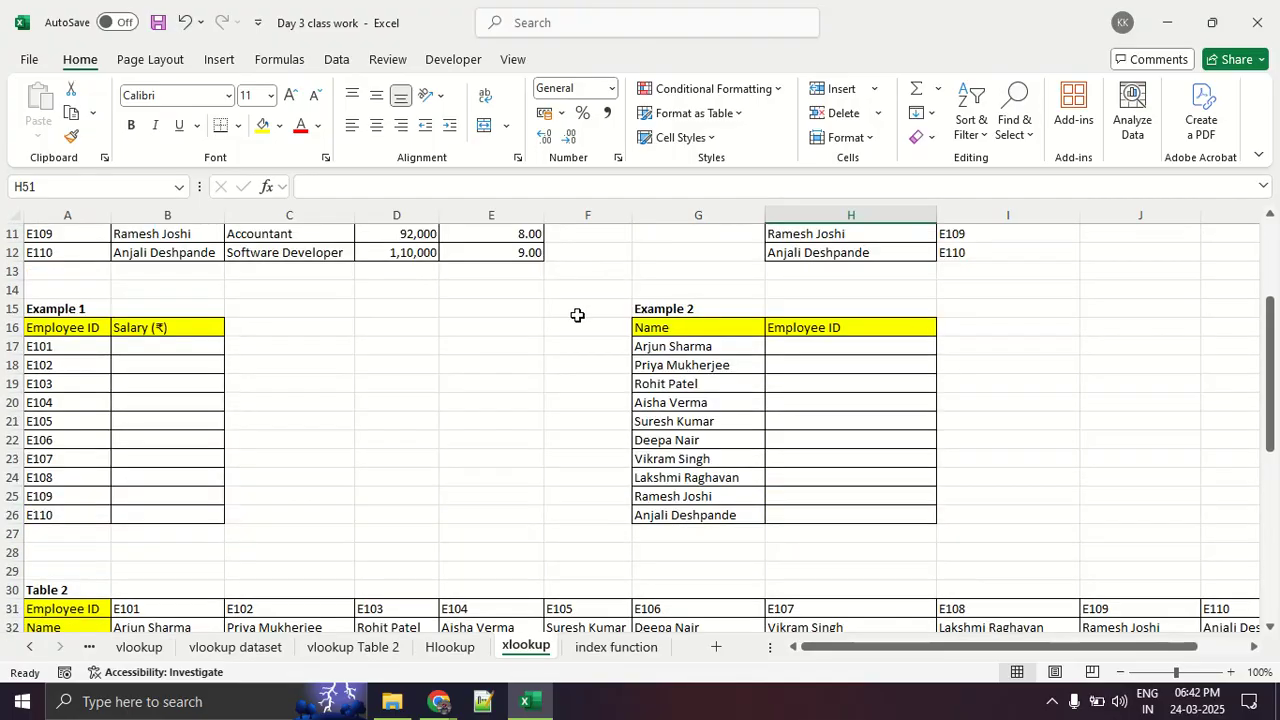
left_click(40, 346)
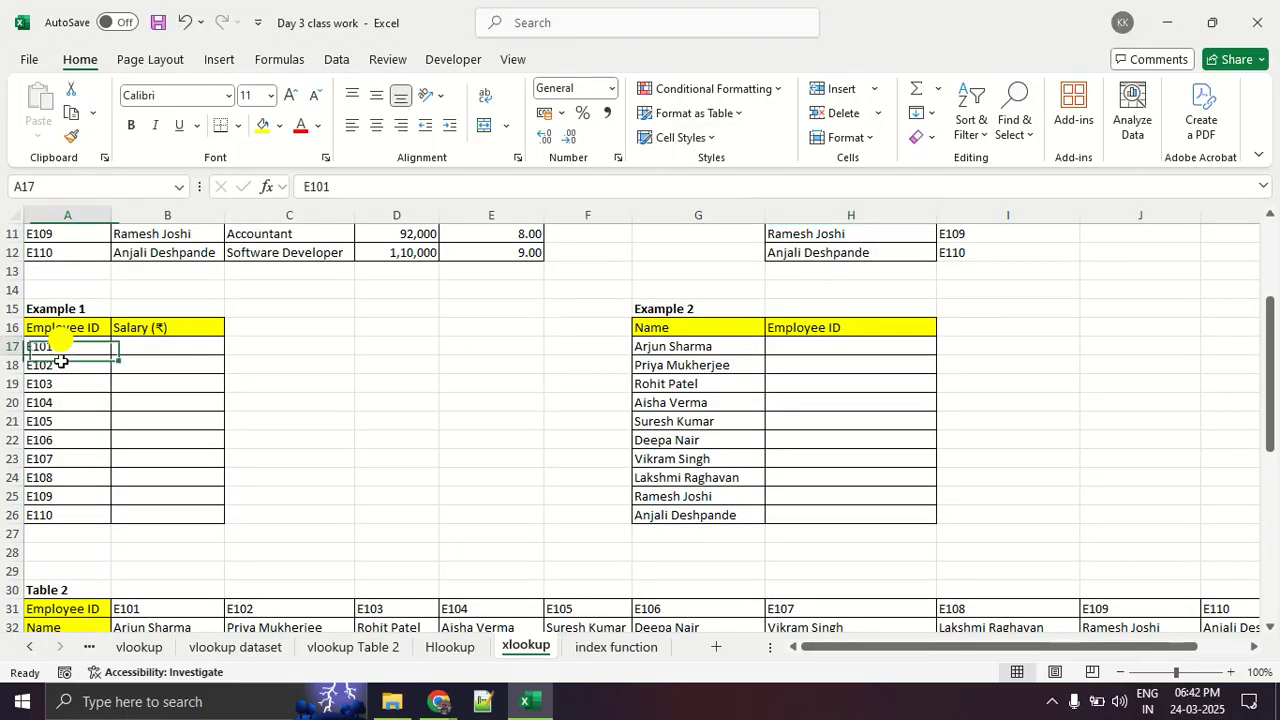
key("ctrl+shift+Down")
left_click_drag(160, 365, 182, 415)
scroll(182, 420, "up", 4)
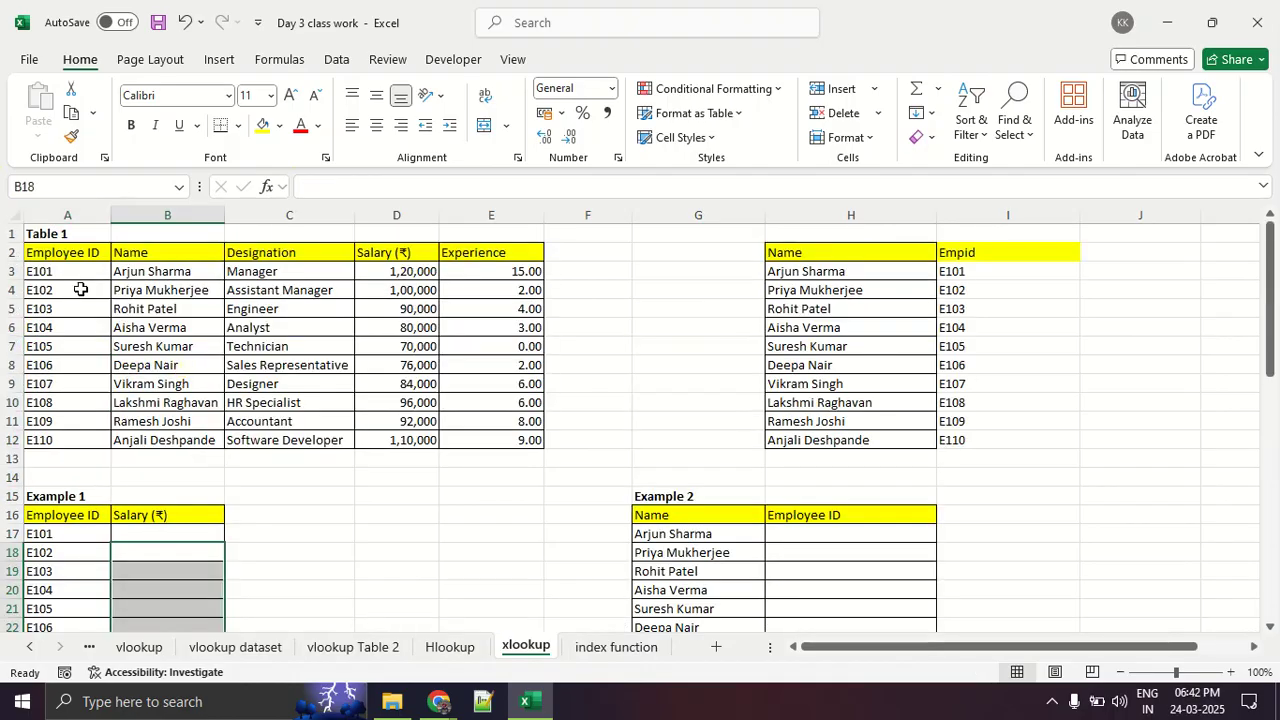
left_click_drag(80, 268, 81, 422)
left_click_drag(300, 253, 417, 395)
scroll(335, 391, "down", 3)
left_click_drag(165, 349, 186, 489)
left_click(213, 418)
left_click(192, 347)
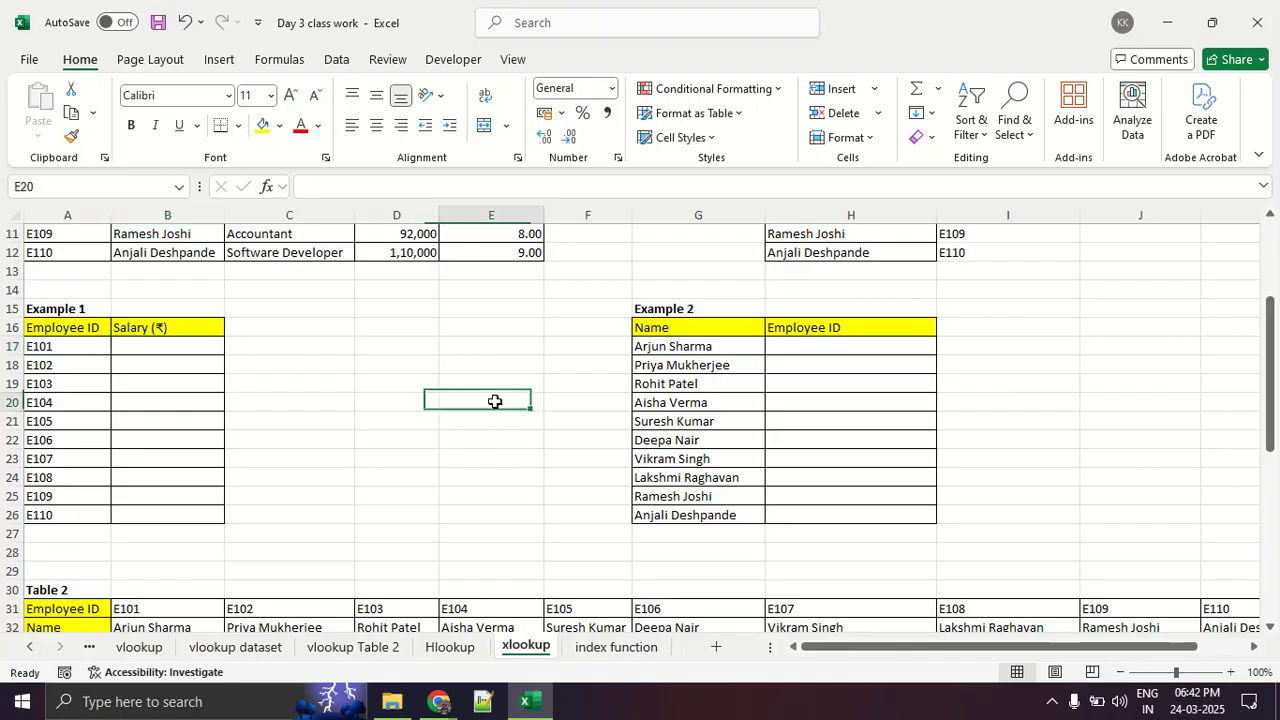
- Examine Example 2's names and empty Employee ID cells against the Name and Employee ID columns of Table 1
scroll(491, 400, "up", 2)
left_click_drag(709, 419, 789, 583)
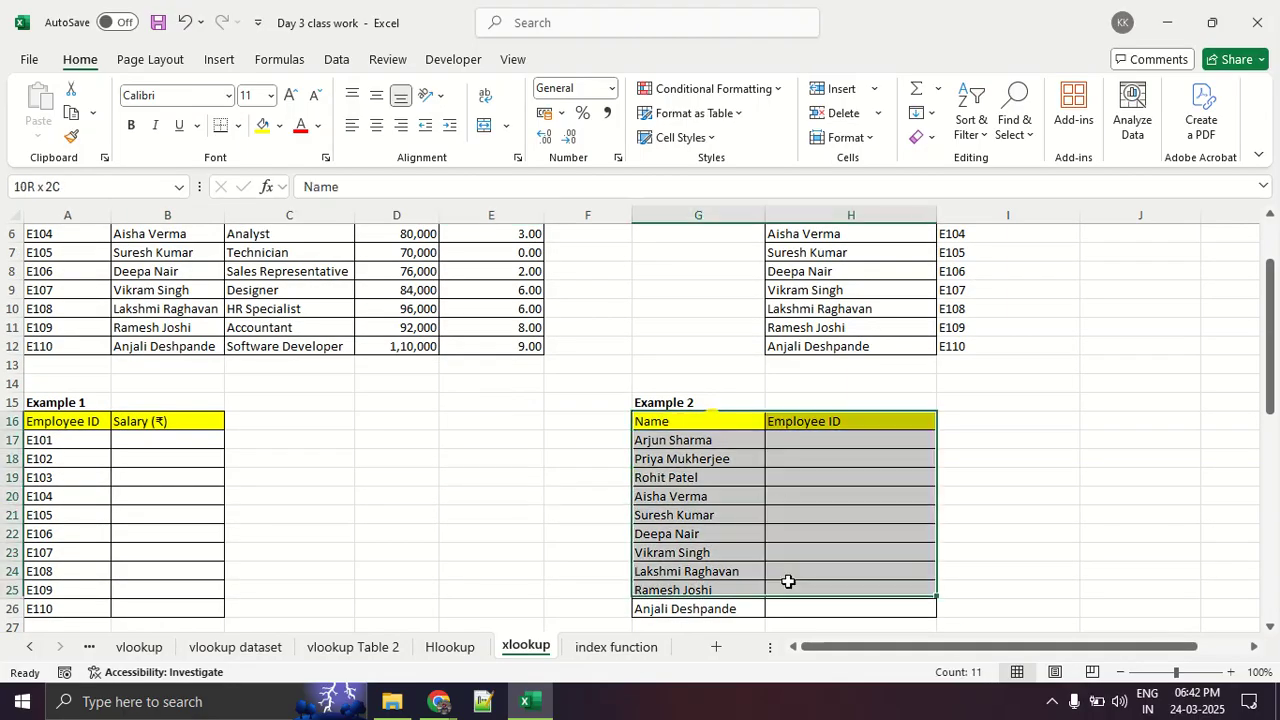
left_click(691, 571)
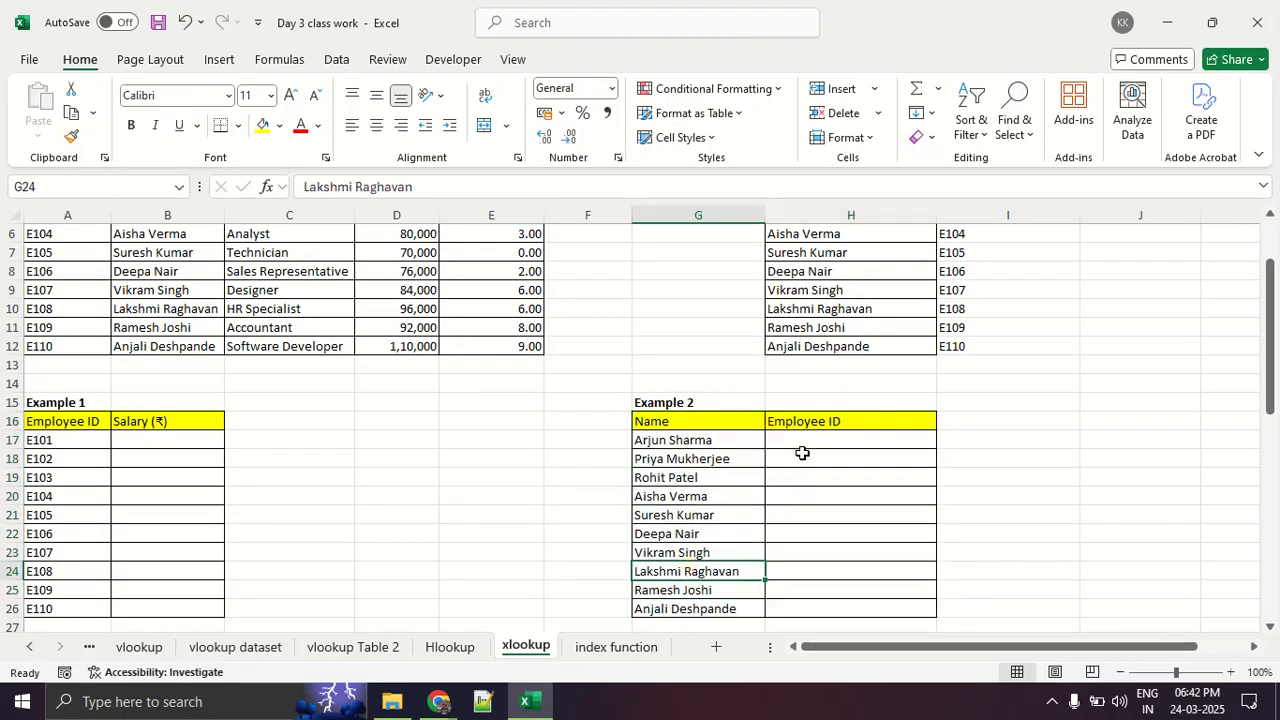
left_click_drag(803, 451, 813, 547)
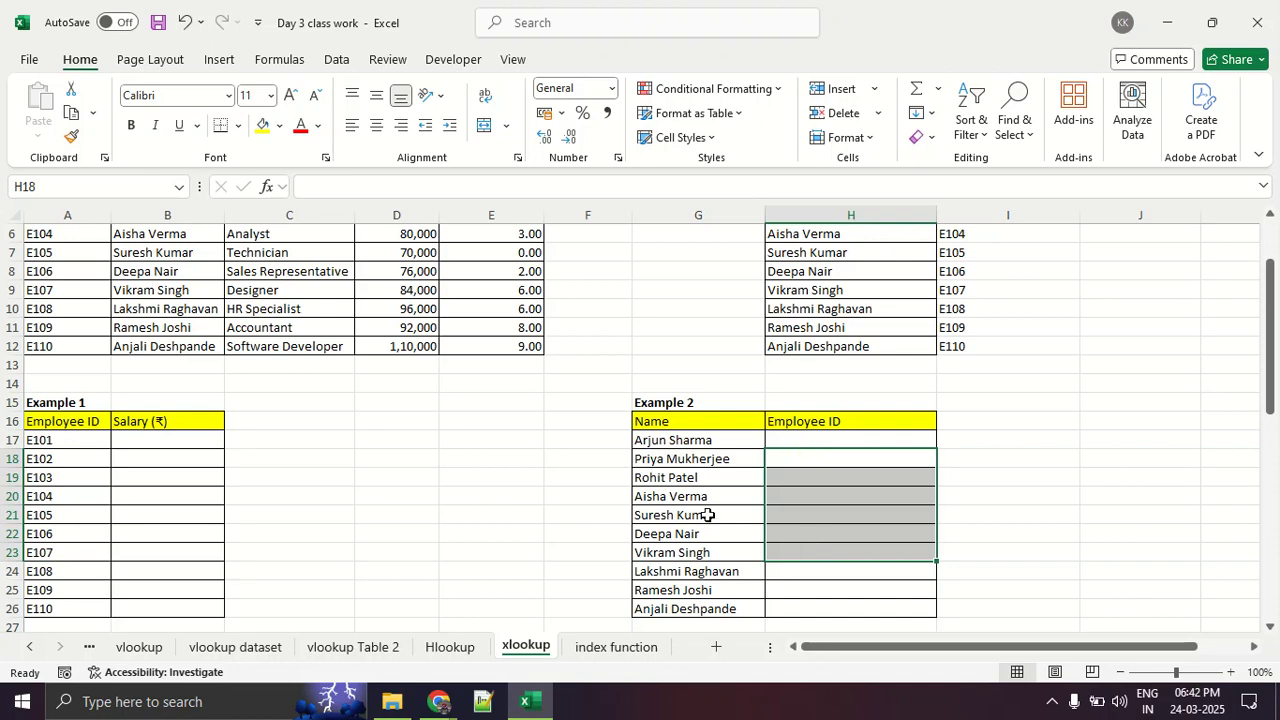
left_click(710, 444)
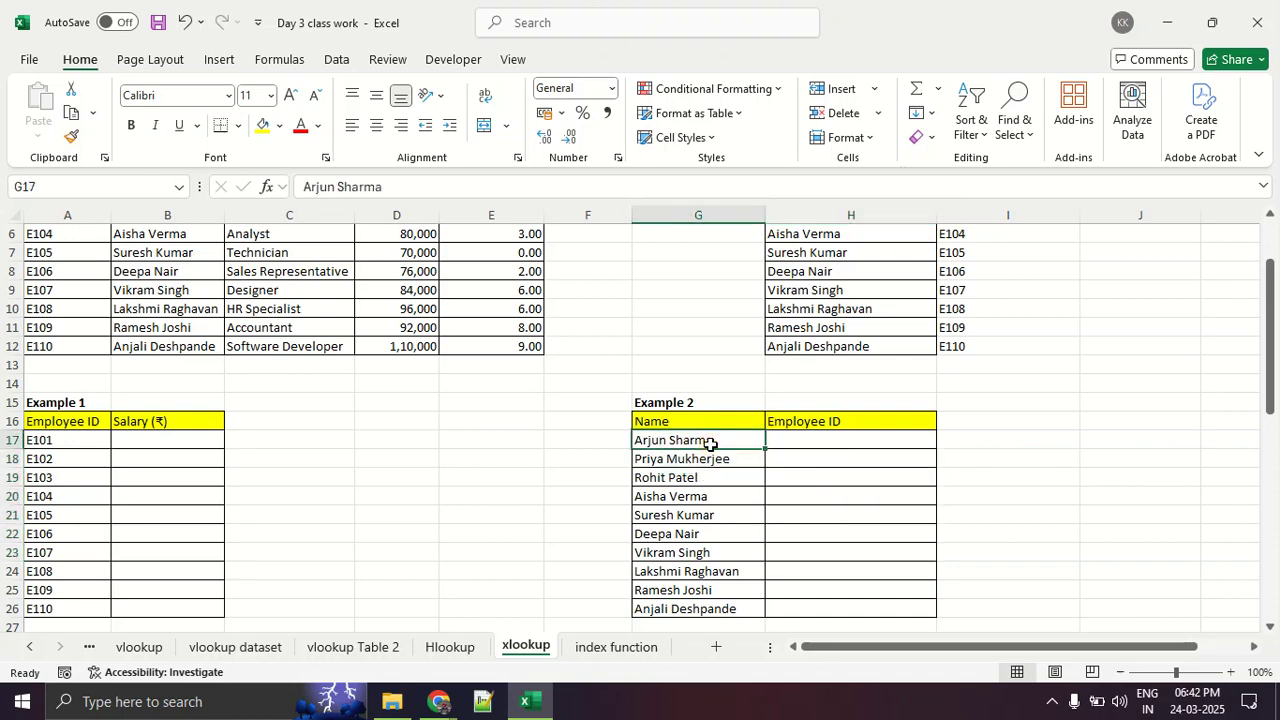
scroll(710, 444, "up", 2)
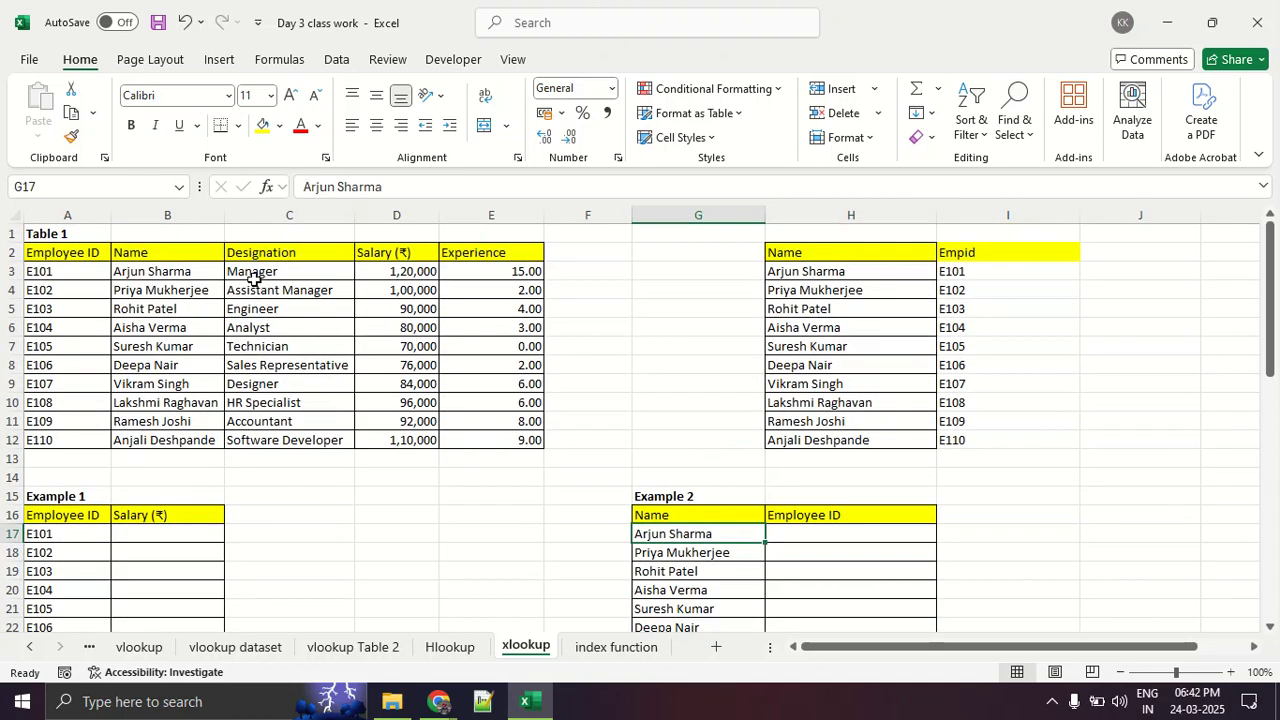
left_click(194, 275)
left_click_drag(194, 275, 205, 421)
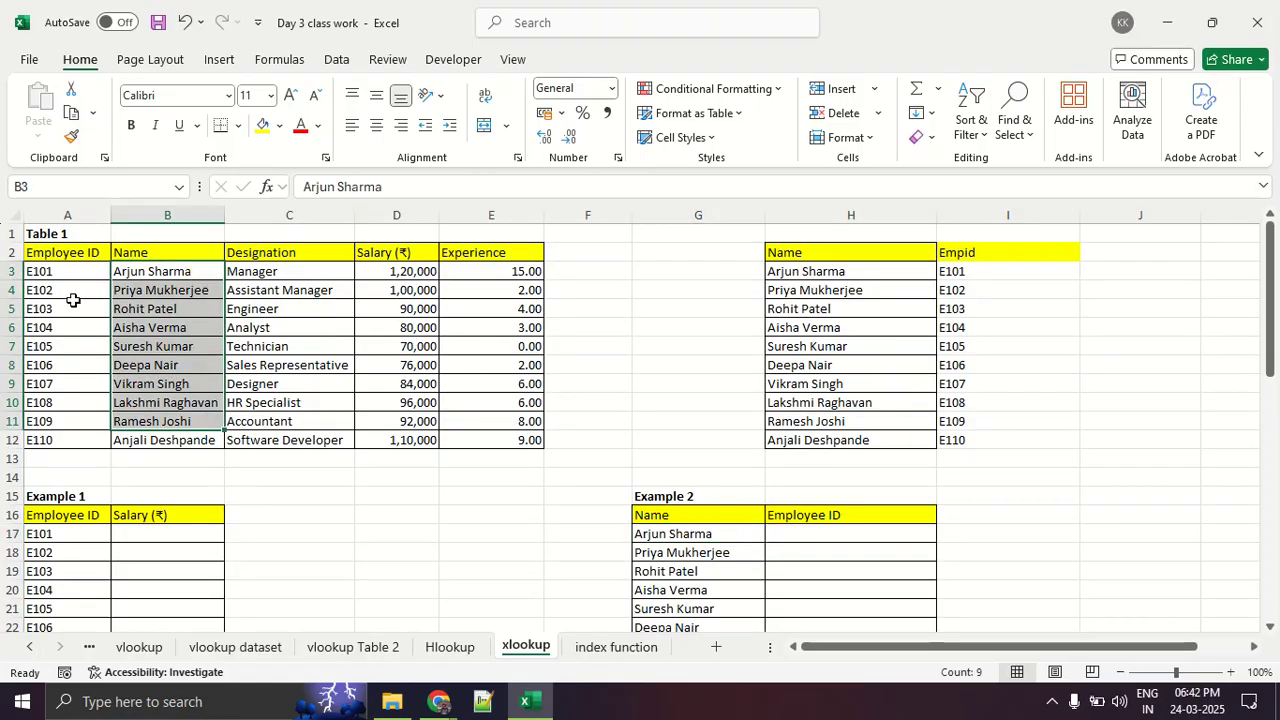
left_click_drag(73, 292, 103, 415)
scroll(391, 383, "down", 3)
left_click(737, 421)
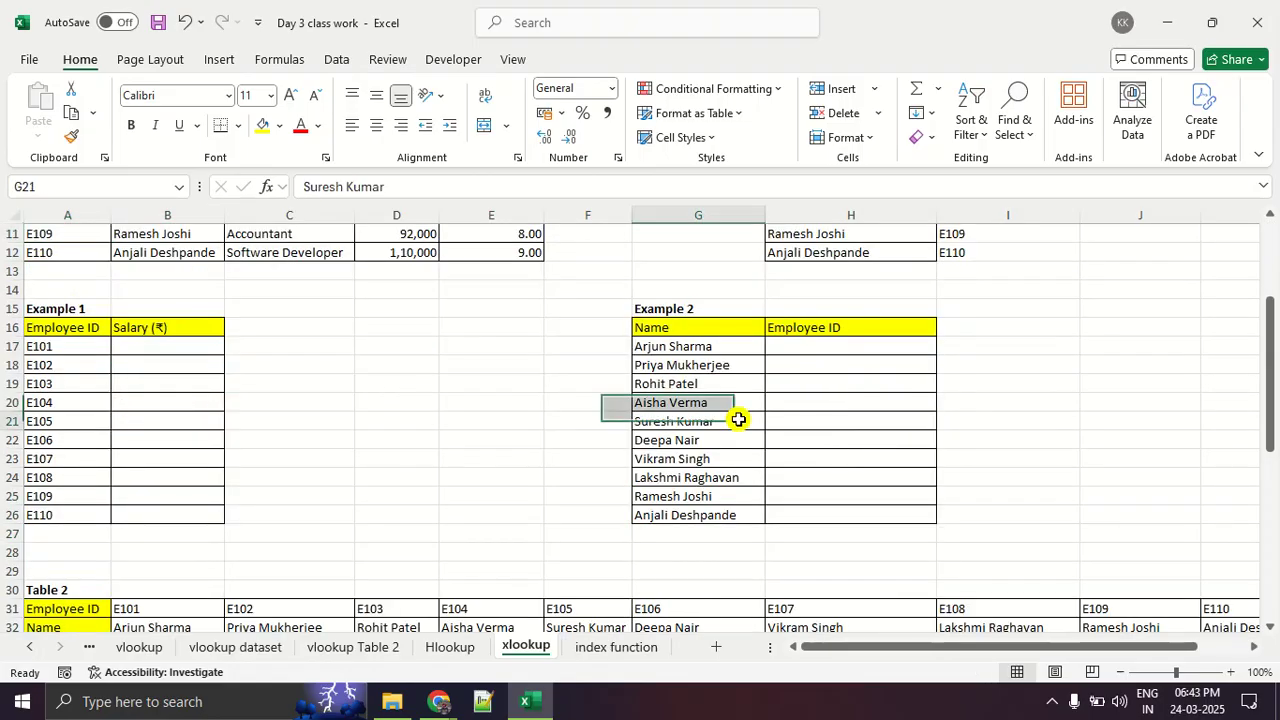
left_click(805, 354)
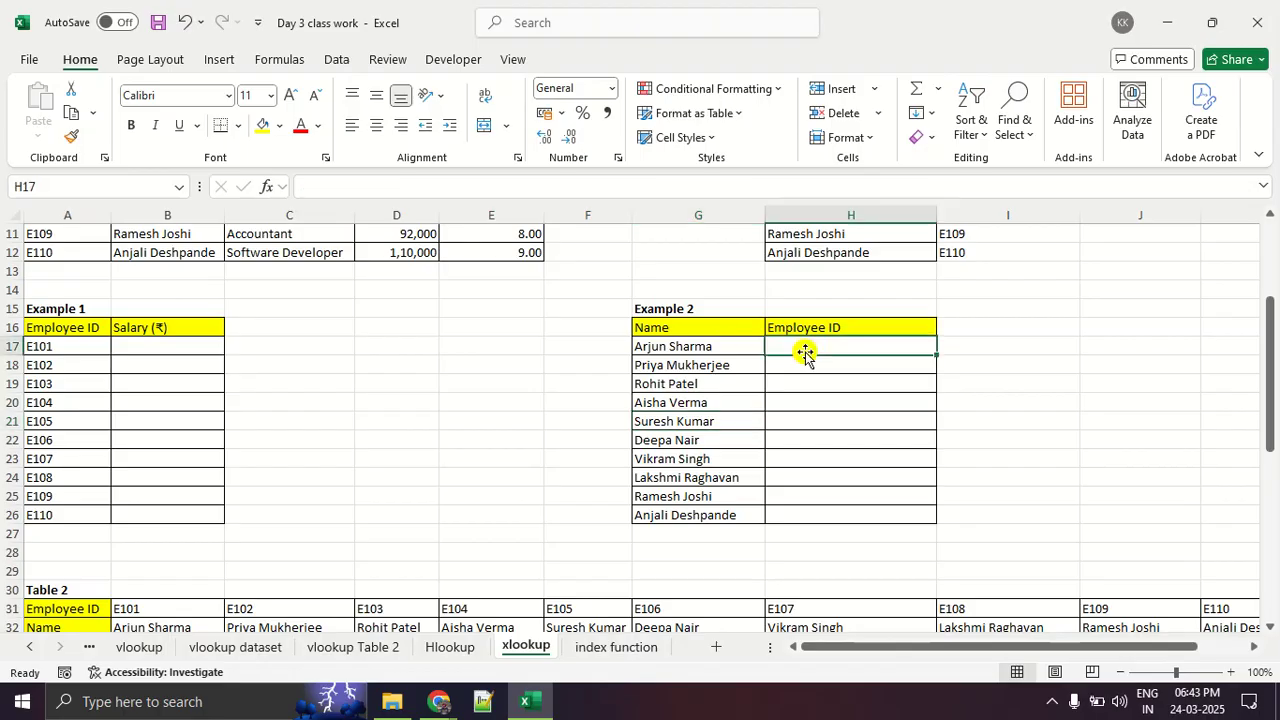
- Draw red pen strokes over Example 2's Employee ID cells with a downward arrow beside them, and clear the drawing
key("alt+Tab")
key("alt+Tab")
left_click_drag(843, 362, 890, 362)
left_click_drag(788, 392, 950, 391)
left_click_drag(860, 414, 918, 419)
left_click_drag(815, 451, 922, 460)
left_click_drag(768, 508, 852, 513)
mouse_move(1012, 340)
left_mouse_down()
mouse_move(1018, 490)
mouse_move(1047, 474)
left_mouse_up()
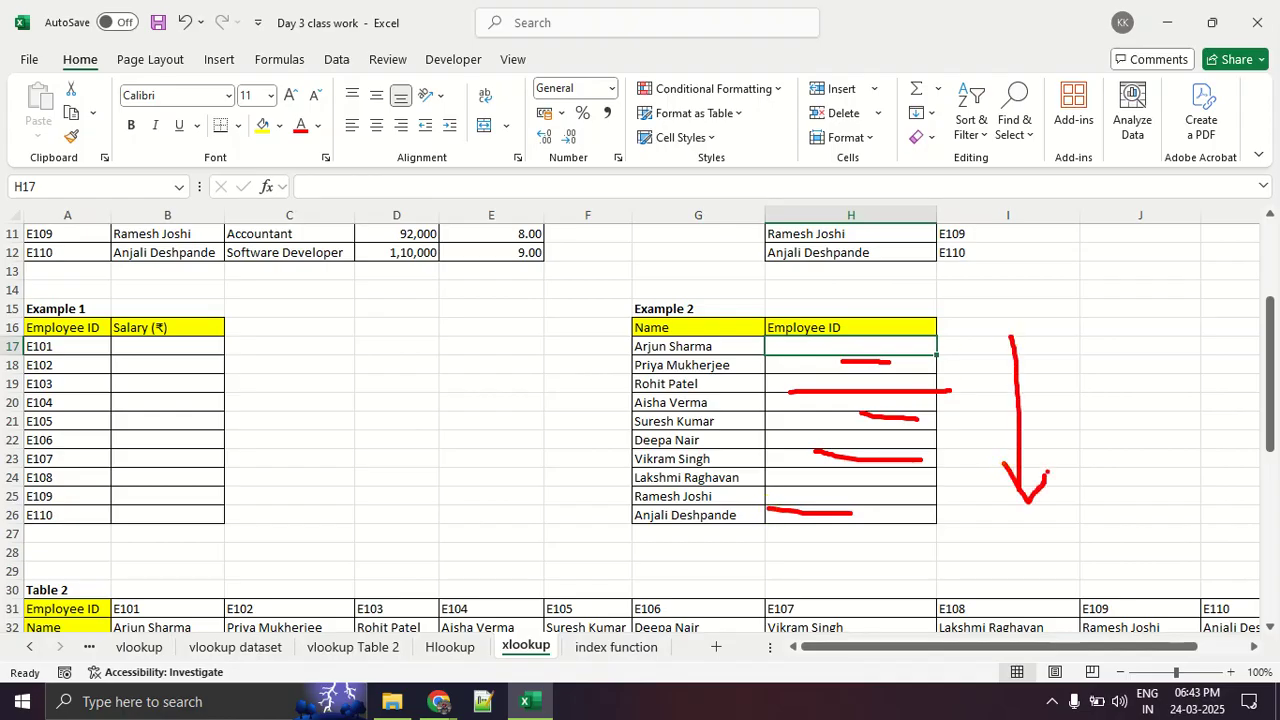
key("Escape")
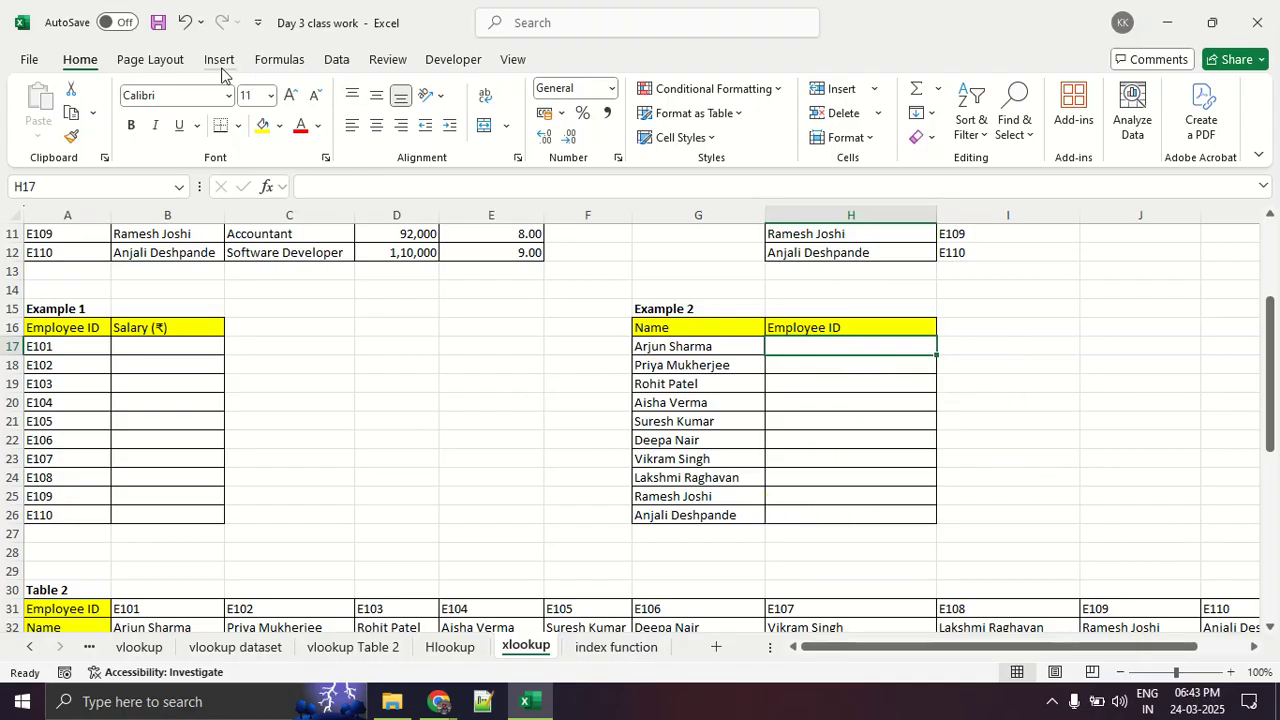
- Insert a VLOOKUP function in H17, the first Employee ID cell of Example 2
left_click(258, 62)
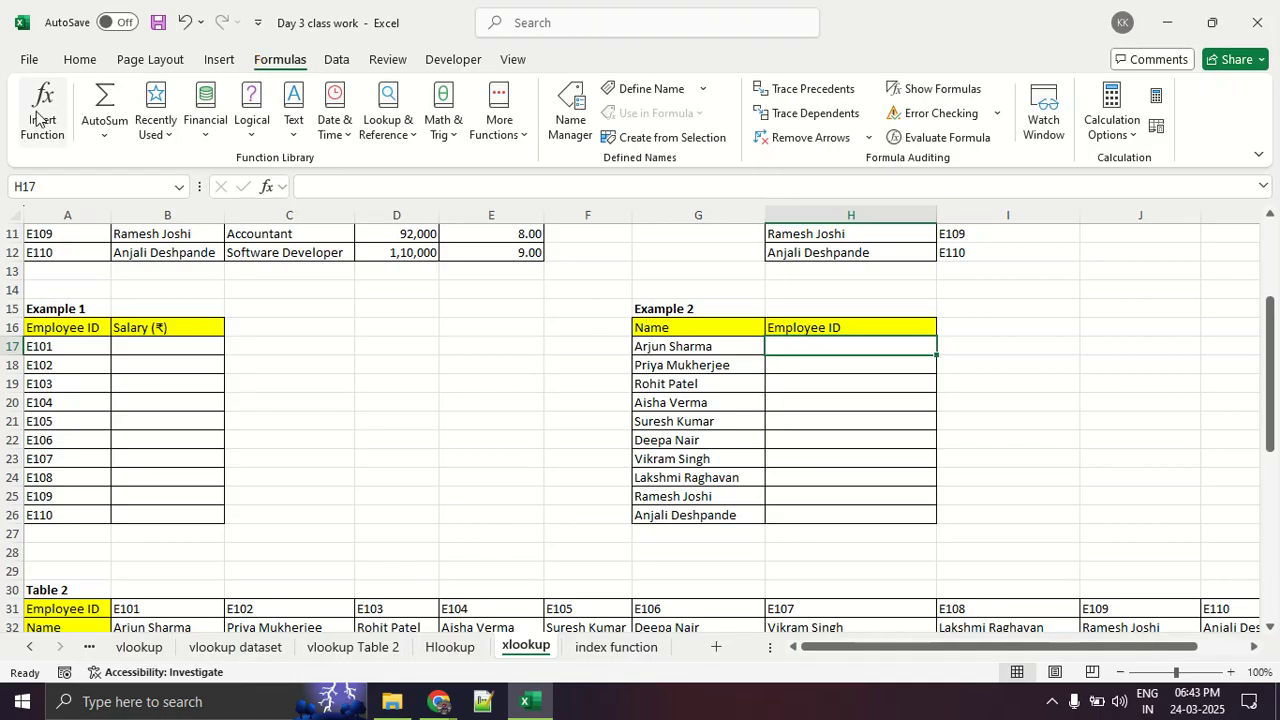
left_click(40, 115)
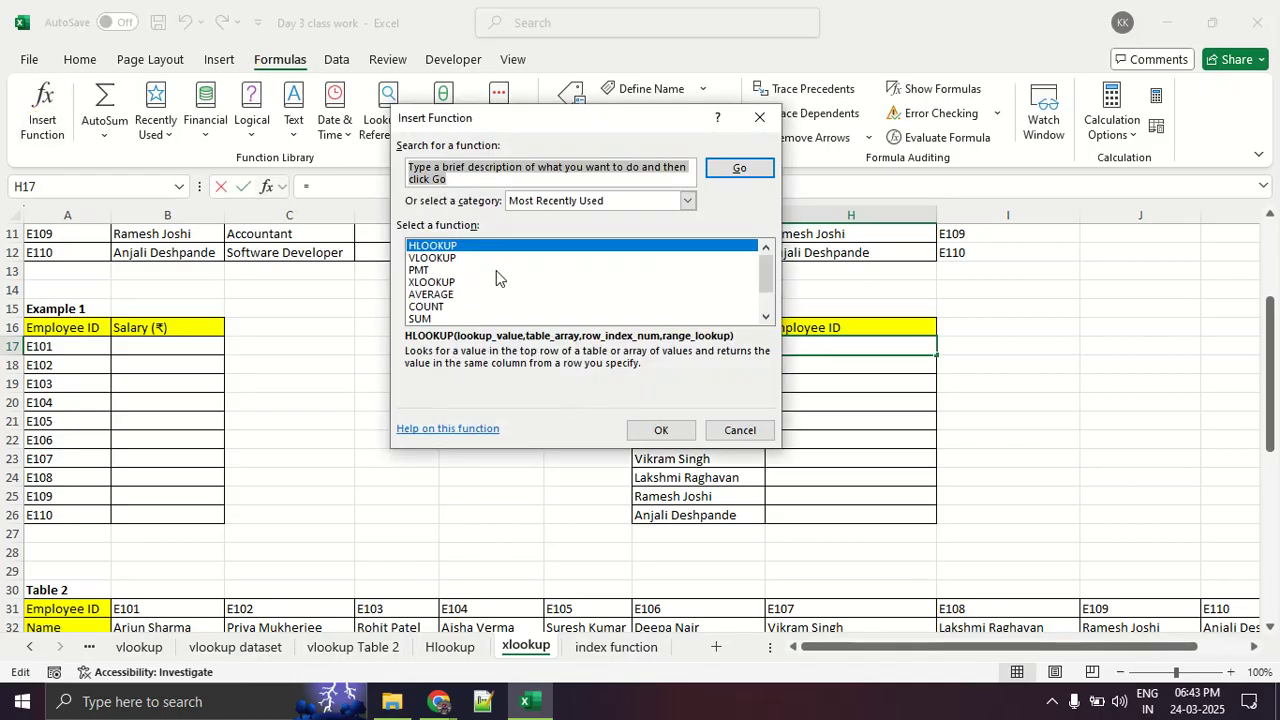
left_click(470, 258)
left_click(660, 428)
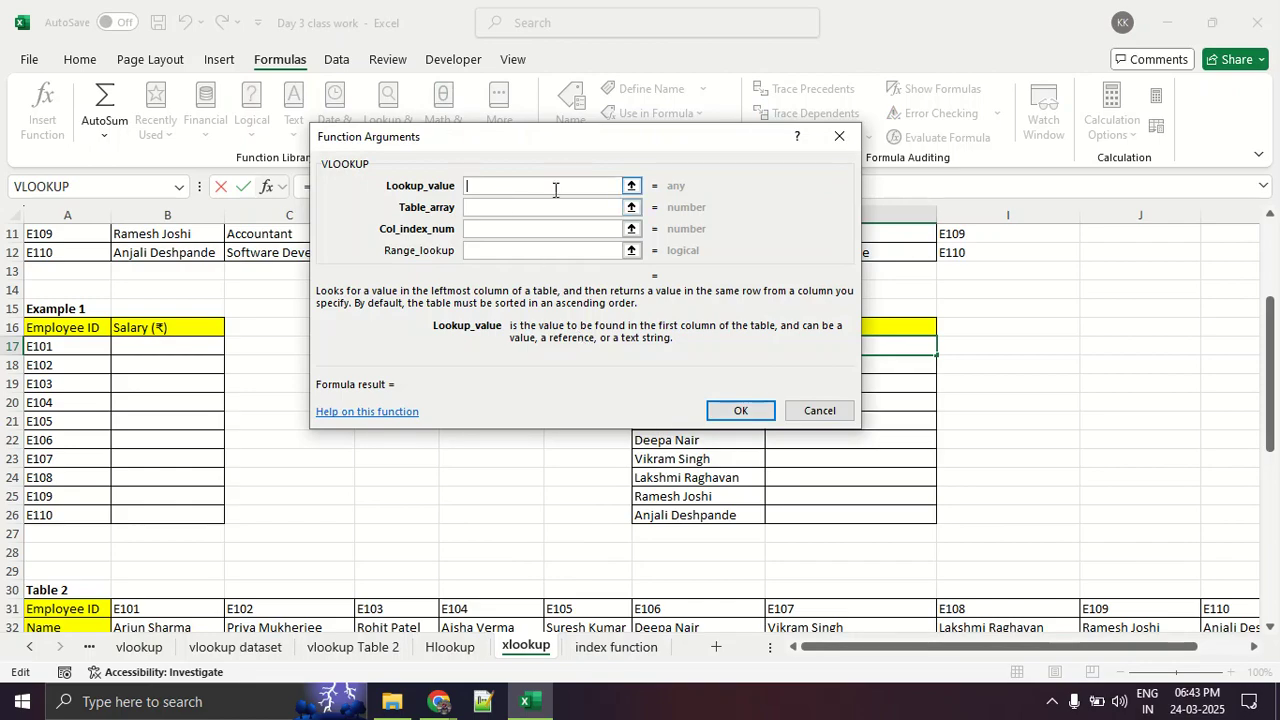
- Set the VLOOKUP's lookup value to the first name of Example 2 in G17, ticking the matching Name columns in red
left_click(631, 186)
scroll(498, 384, "up", 2)
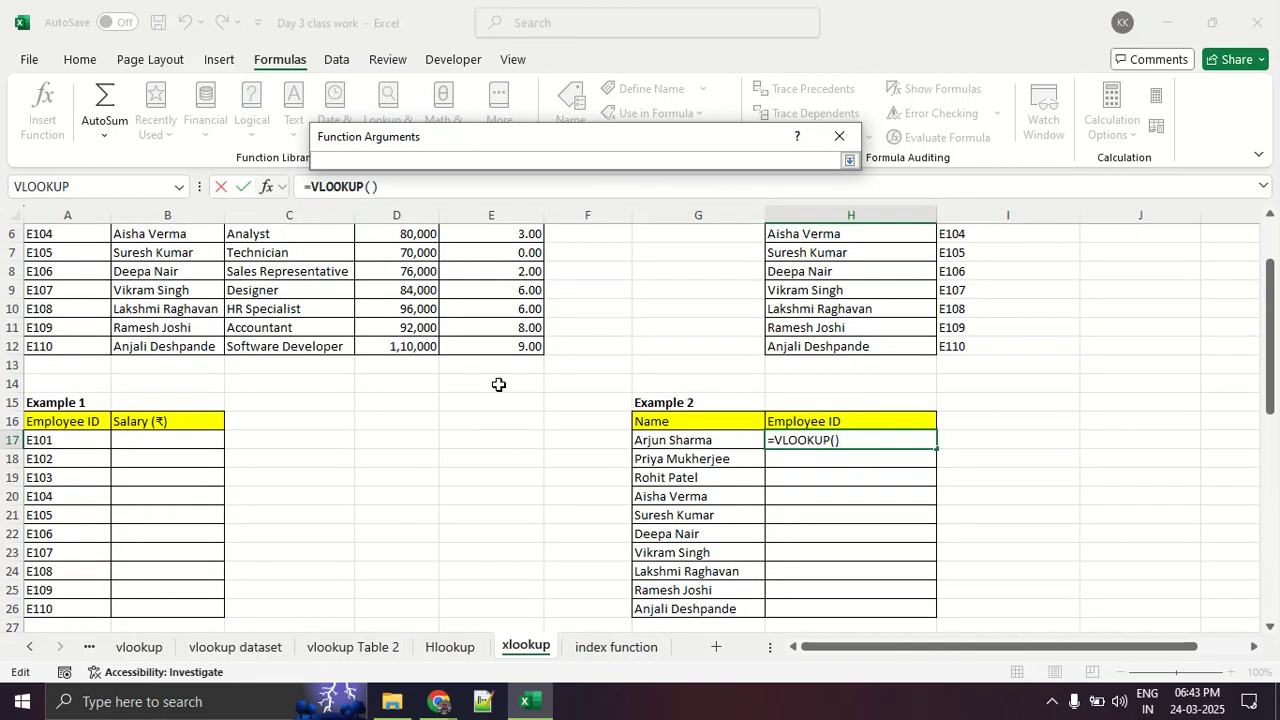
scroll(498, 384, "up", 2)
scroll(498, 384, "down", 2)
scroll(498, 384, "up", 2)
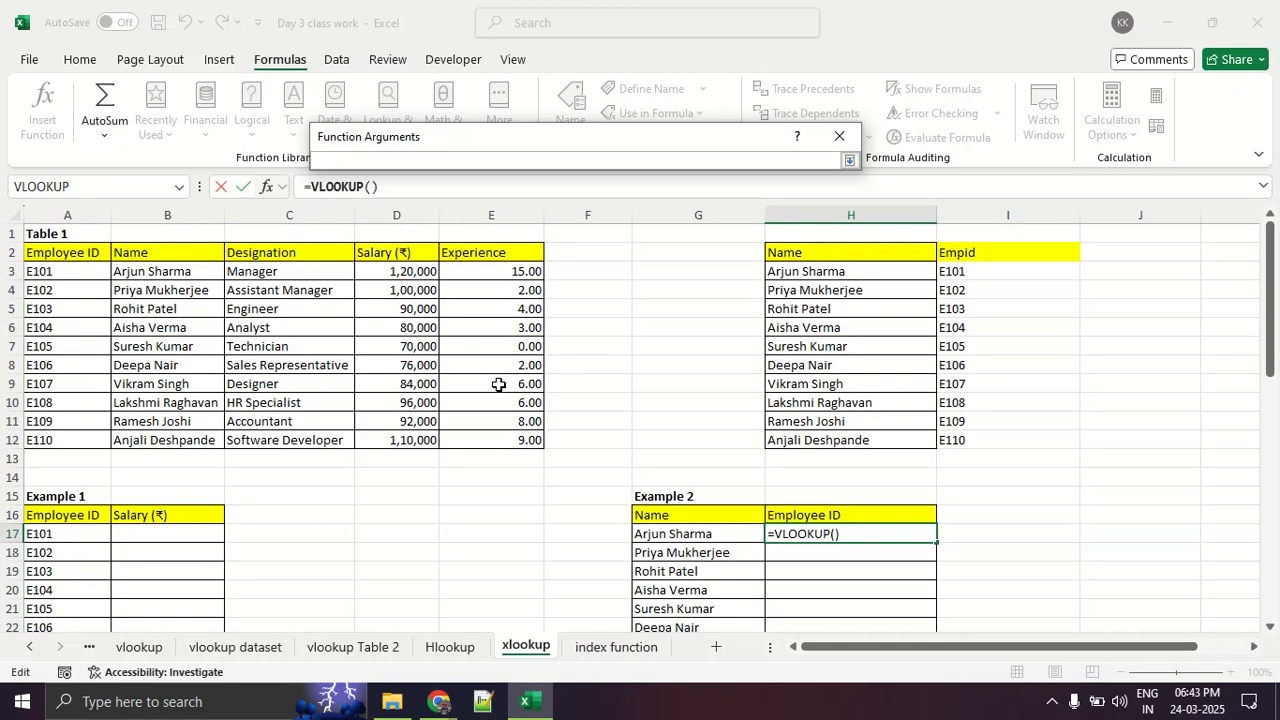
left_click_drag(647, 474, 740, 462)
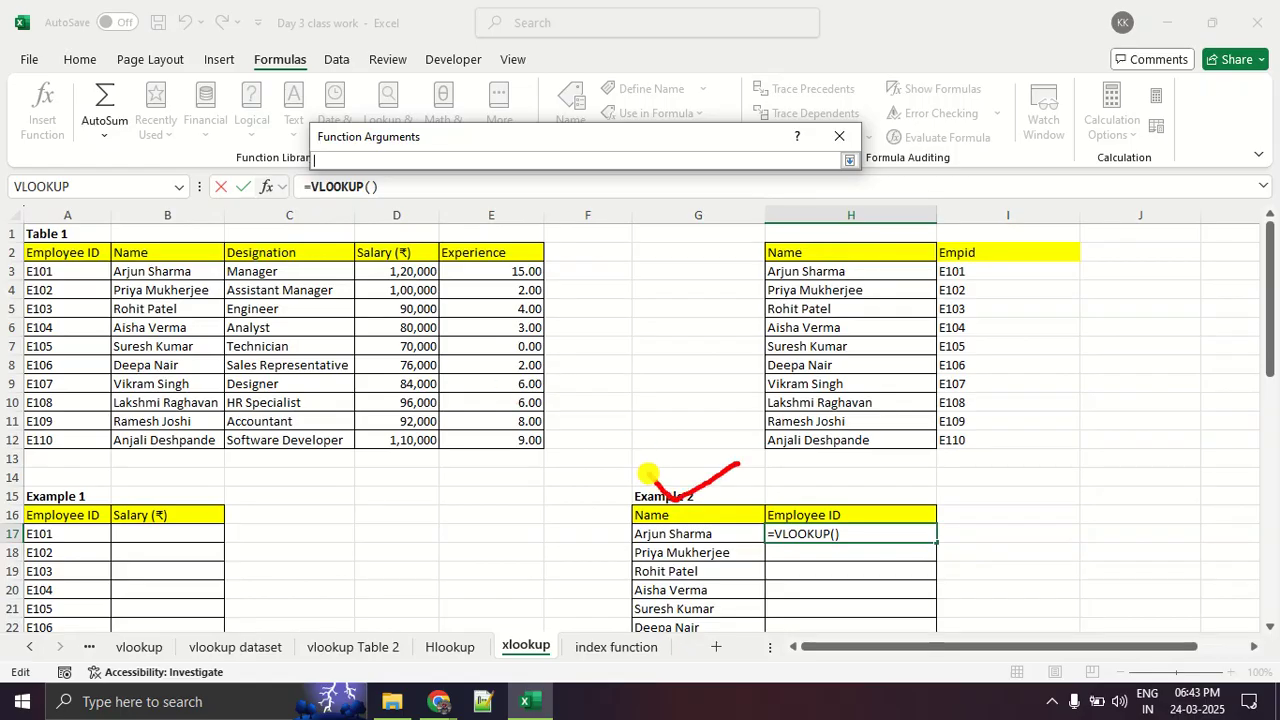
left_click_drag(185, 236, 273, 206)
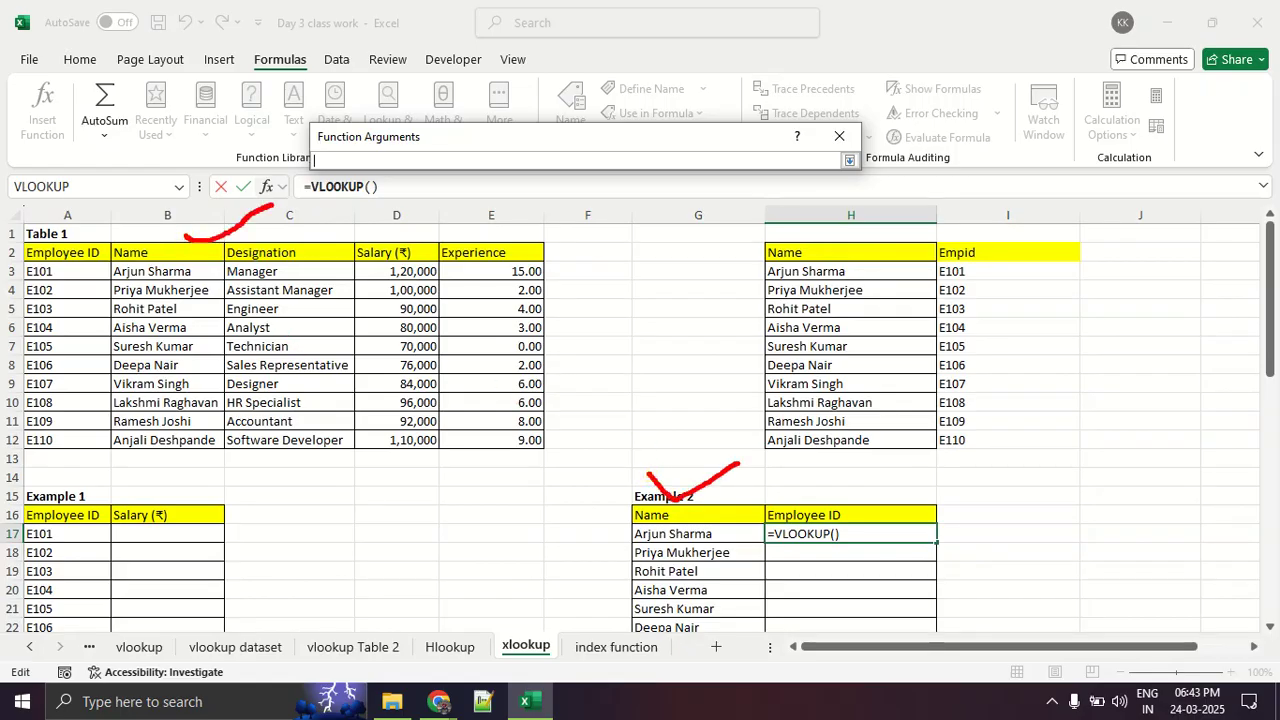
left_click(673, 533)
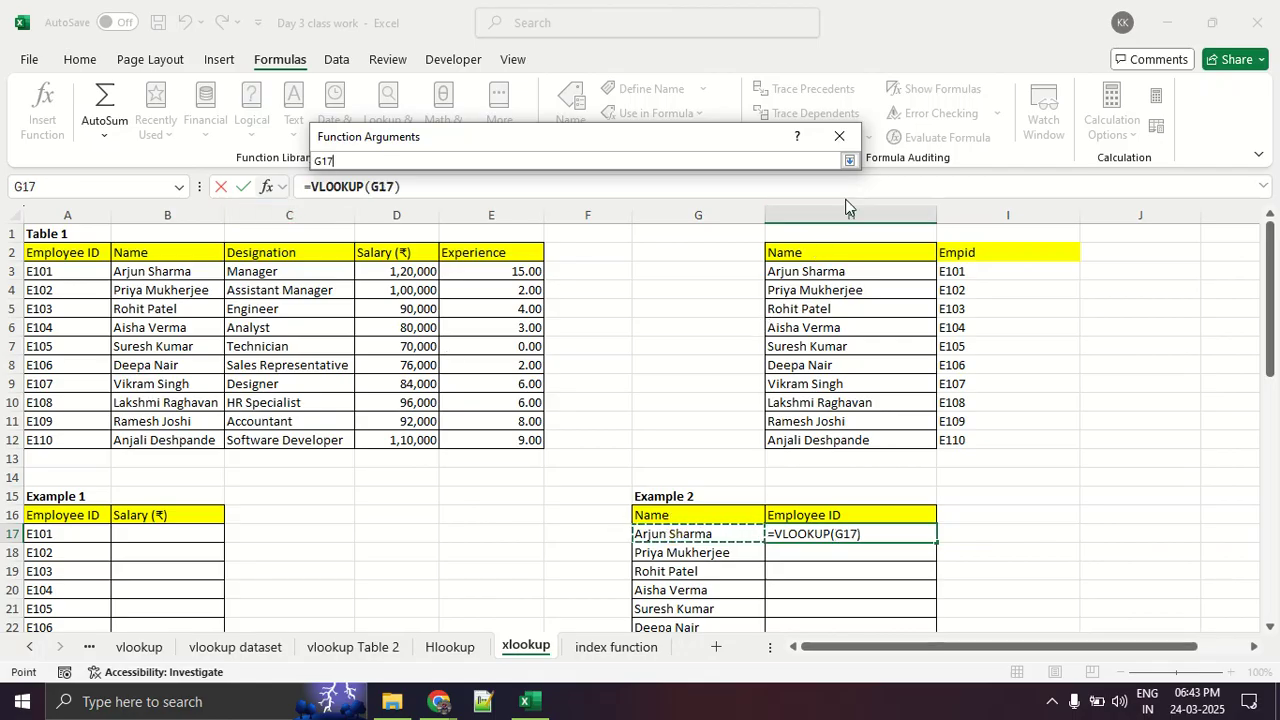
left_click(848, 167)
left_click(848, 167)
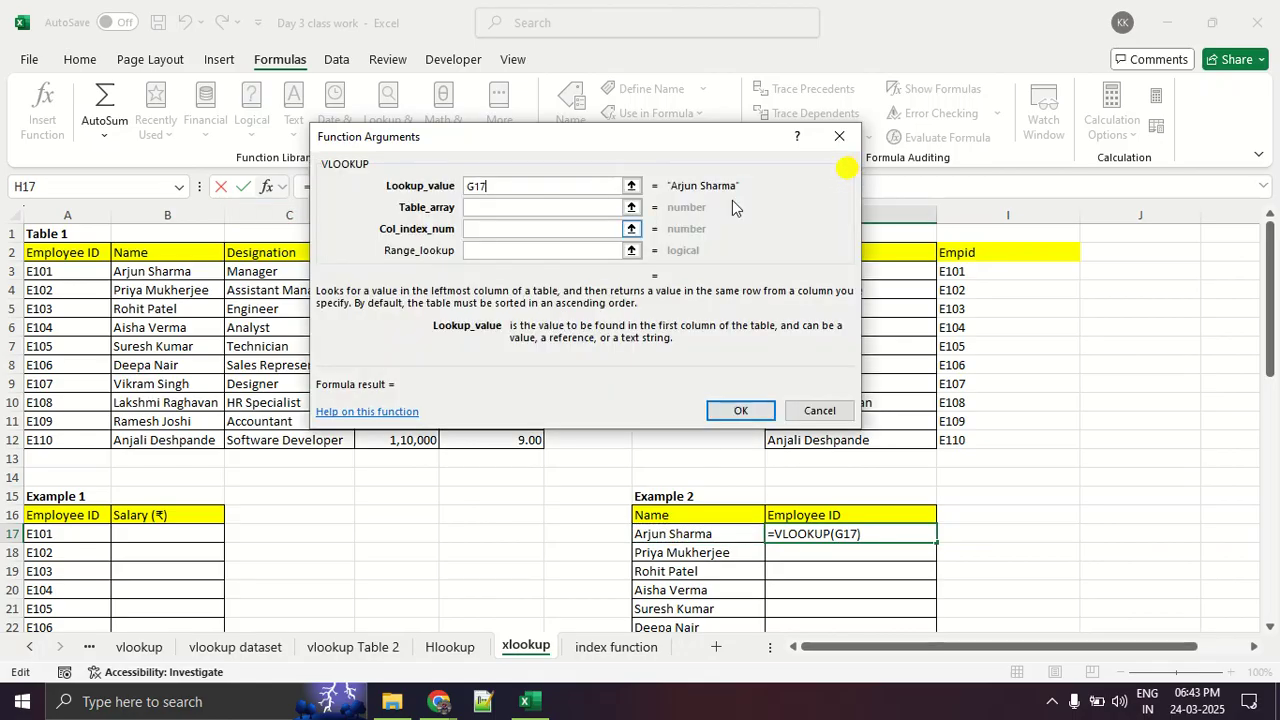
- Collapse the Table_array argument to show the sheet, circle Table 1 and its first two columns in red, and clear the drawing
left_click(533, 208)
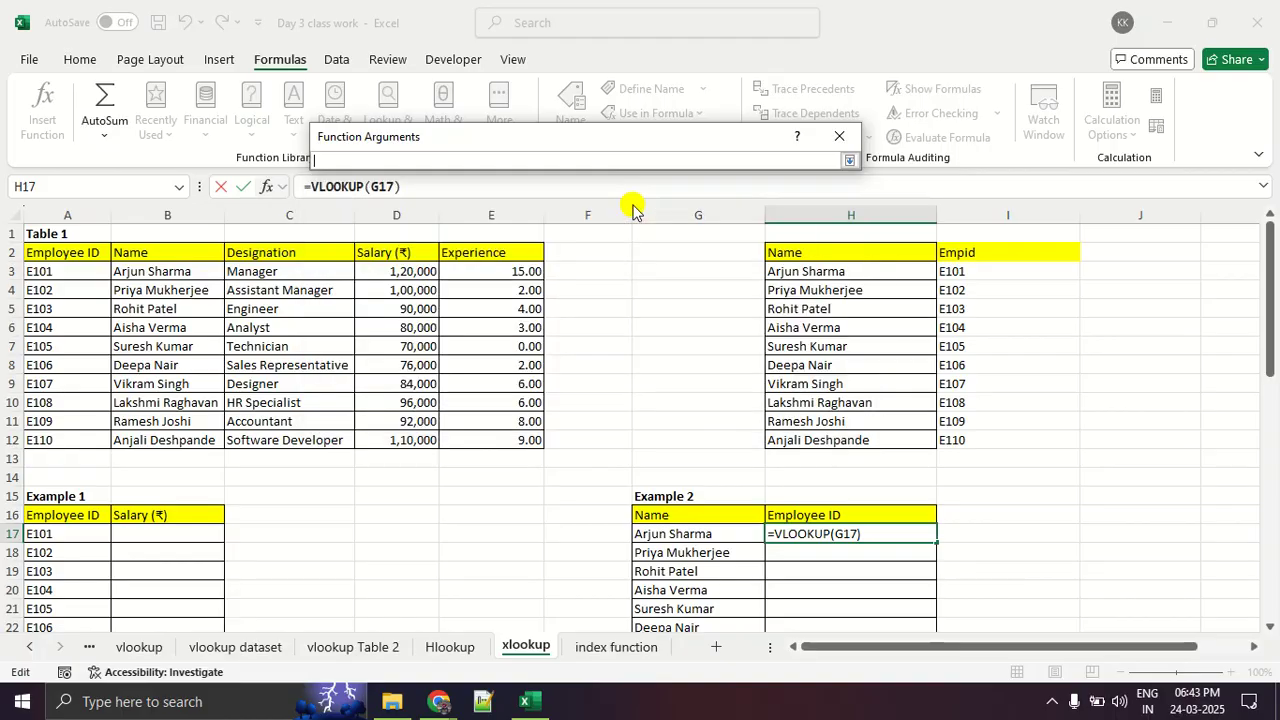
left_click(631, 207)
mouse_move(104, 235)
left_mouse_down()
mouse_move(88, 240)
mouse_move(10, 415)
mouse_move(368, 432)
mouse_move(490, 236)
mouse_move(90, 240)
left_mouse_up()
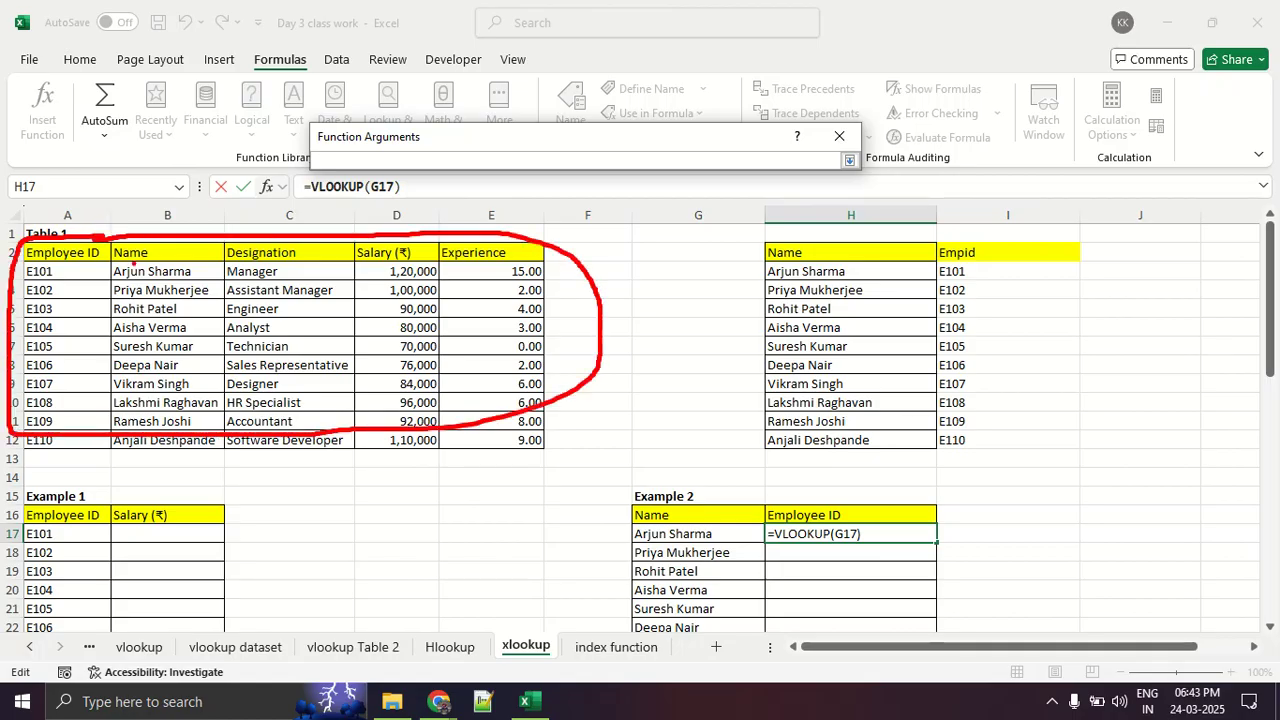
mouse_move(104, 242)
left_mouse_down()
mouse_move(38, 282)
mouse_move(84, 416)
mouse_move(185, 265)
mouse_move(92, 242)
left_mouse_up()
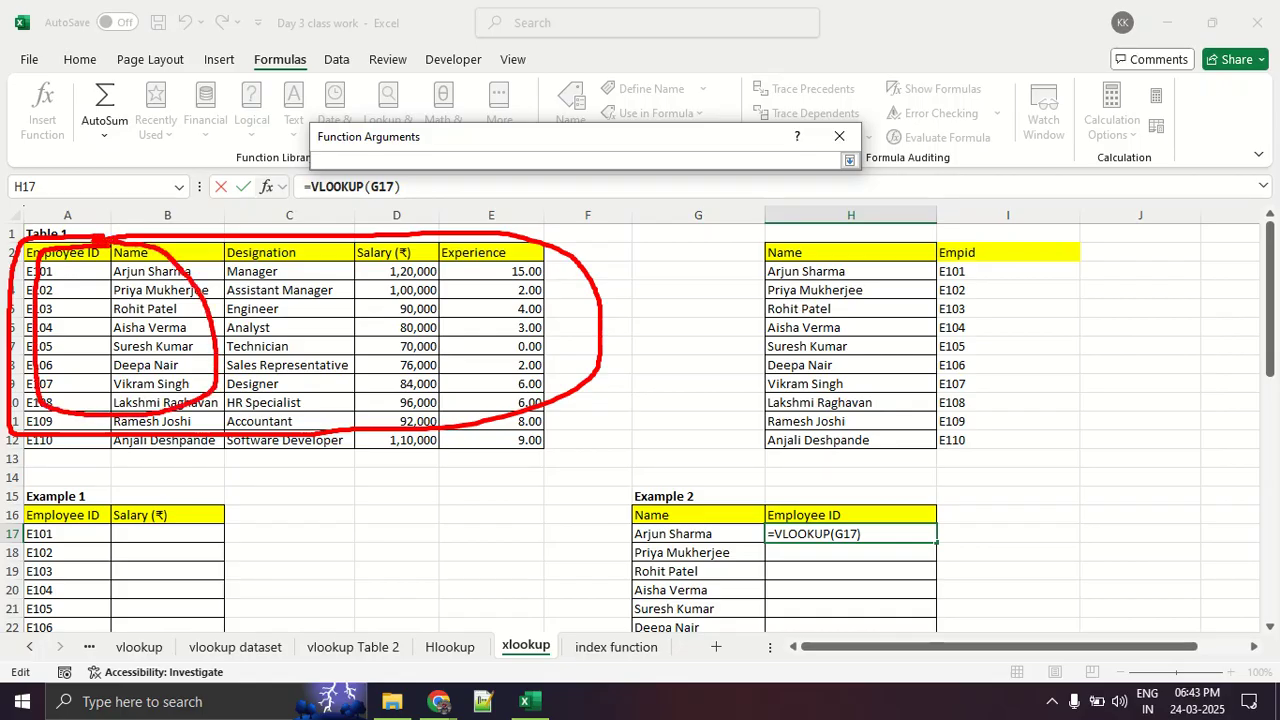
key("Escape")
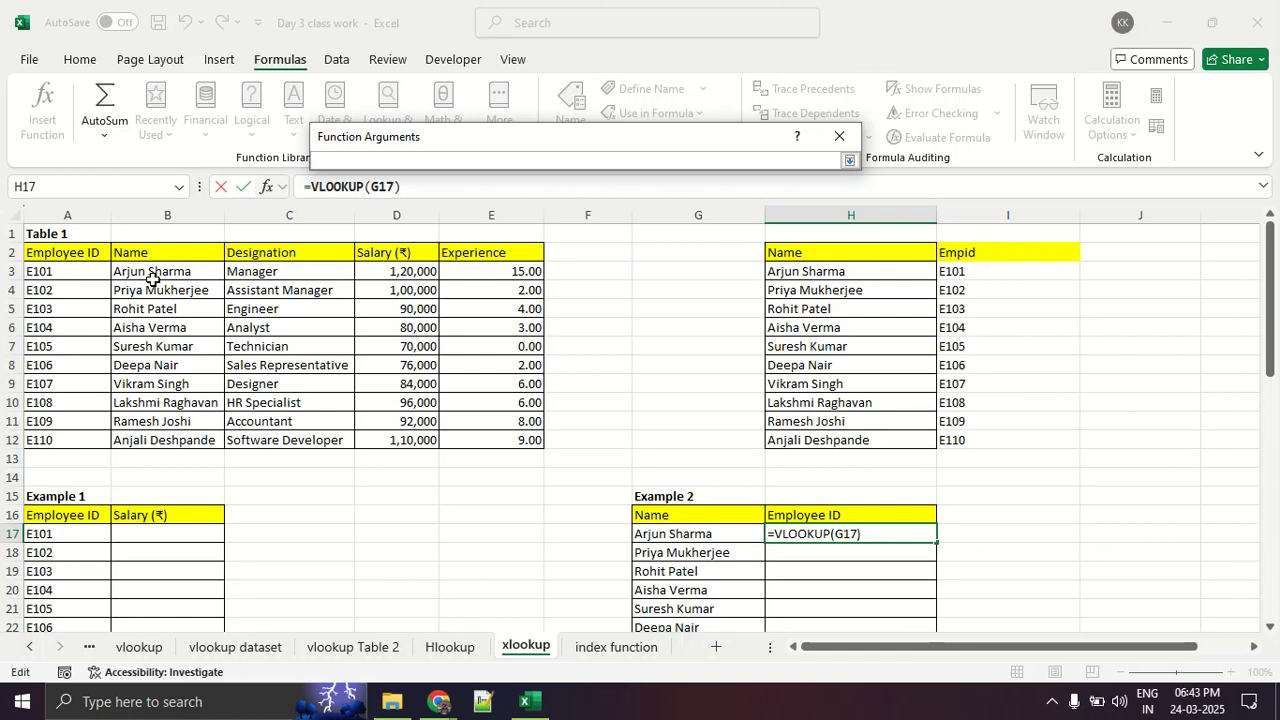
- Outline Table 1's data rows below the headers in red, outline only the Employee ID and Name data, and clear the marks
left_click_drag(440, 263, 542, 263)
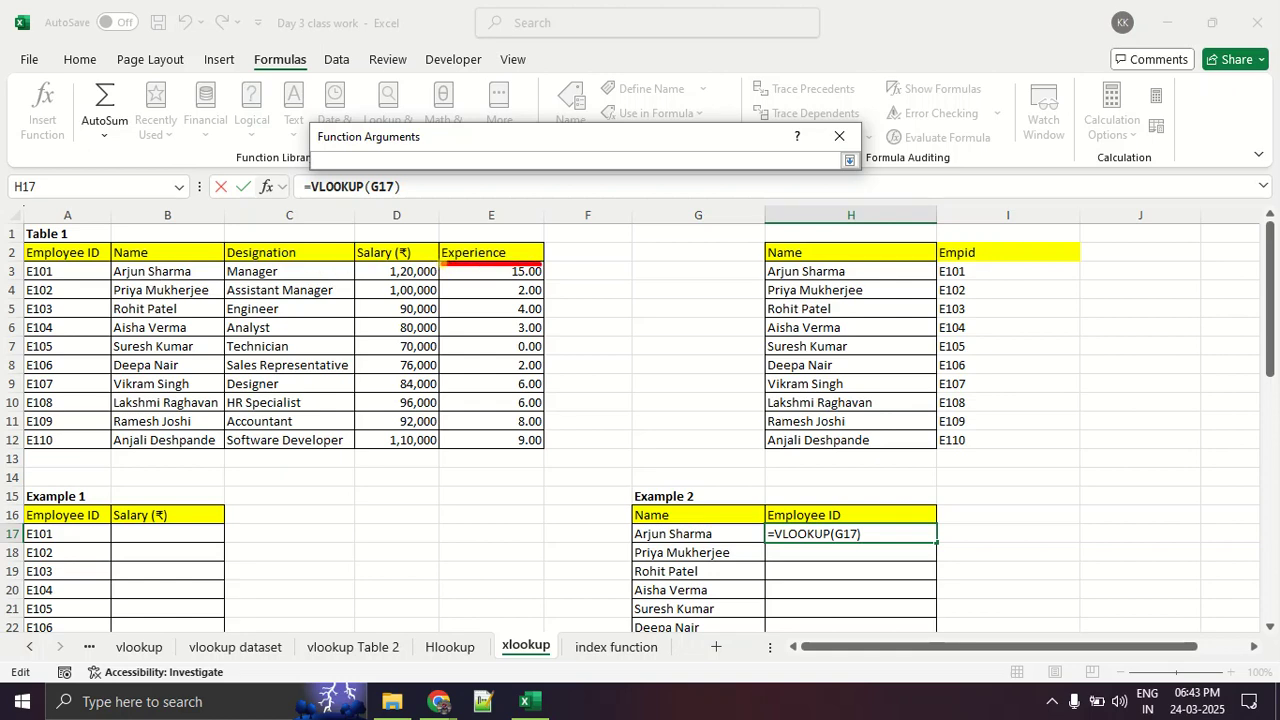
mouse_move(78, 263)
left_mouse_down()
mouse_move(18, 264)
mouse_move(26, 464)
mouse_move(569, 438)
mouse_move(556, 282)
left_mouse_up()
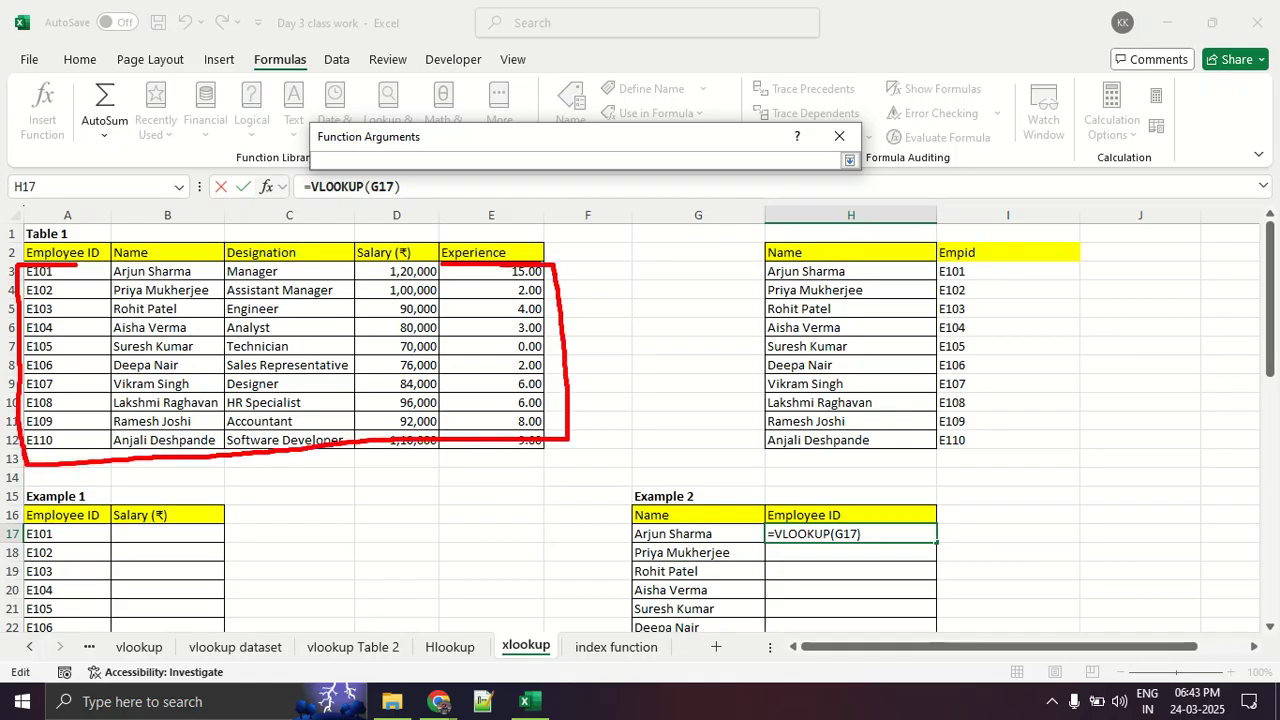
mouse_move(440, 265)
left_mouse_down()
mouse_move(50, 268)
mouse_move(4, 430)
mouse_move(166, 477)
mouse_move(228, 355)
mouse_move(206, 262)
mouse_move(54, 261)
left_mouse_up()
key("Escape")
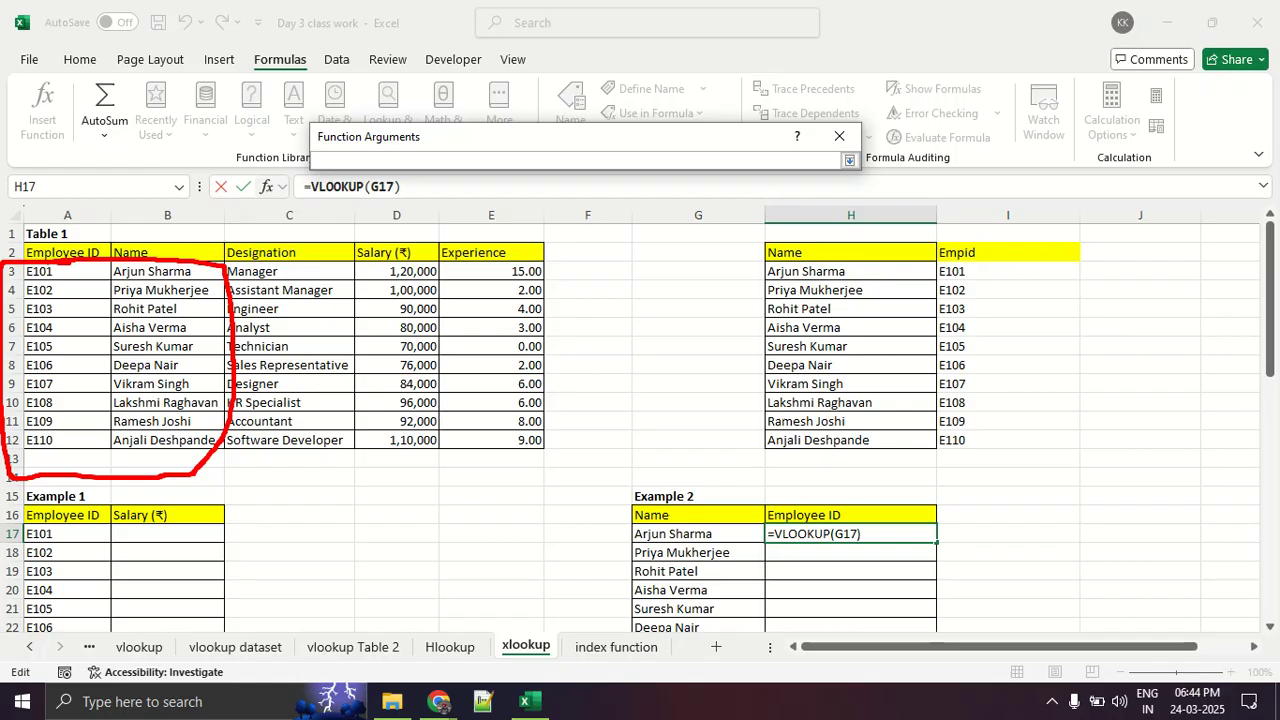
key("Escape")
- Set the VLOOKUP's Table_array to the Employee ID and Name data A3:B12 and lock it as $A$3:$B$12
mouse_move(57, 266)
left_mouse_down()
mouse_move(140, 418)
mouse_move(126, 440)
left_mouse_up()
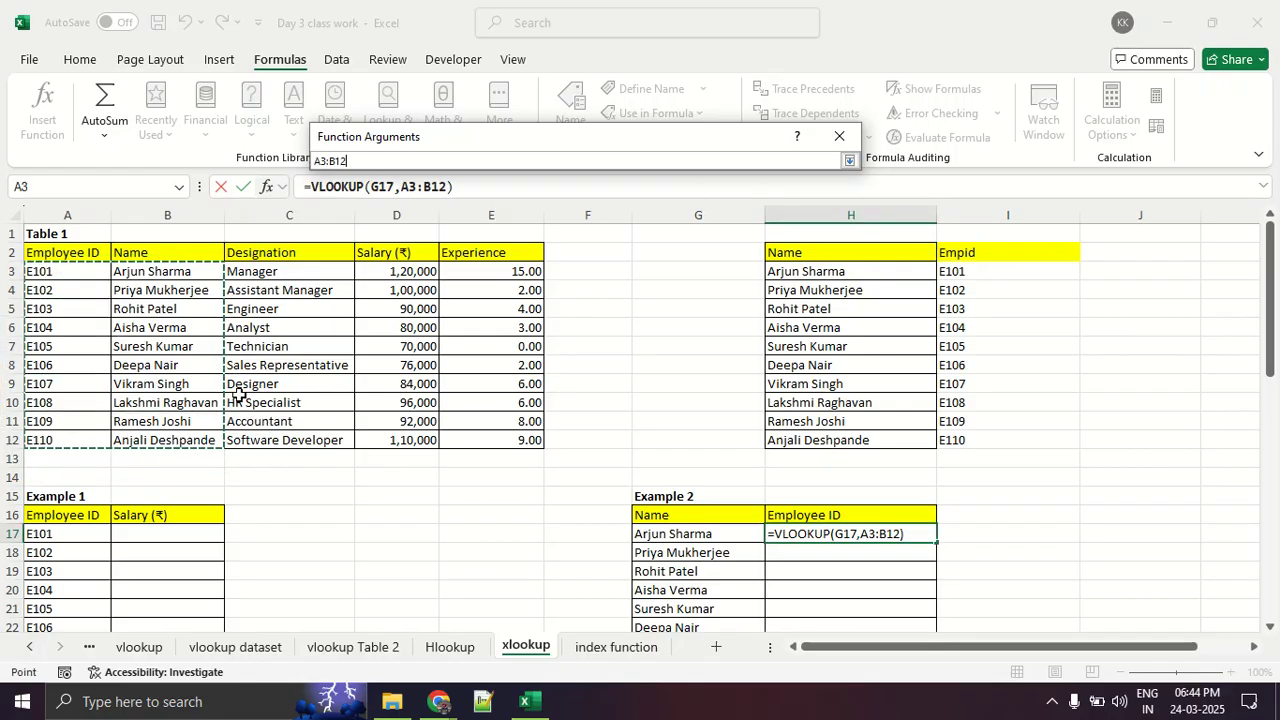
left_click(849, 159)
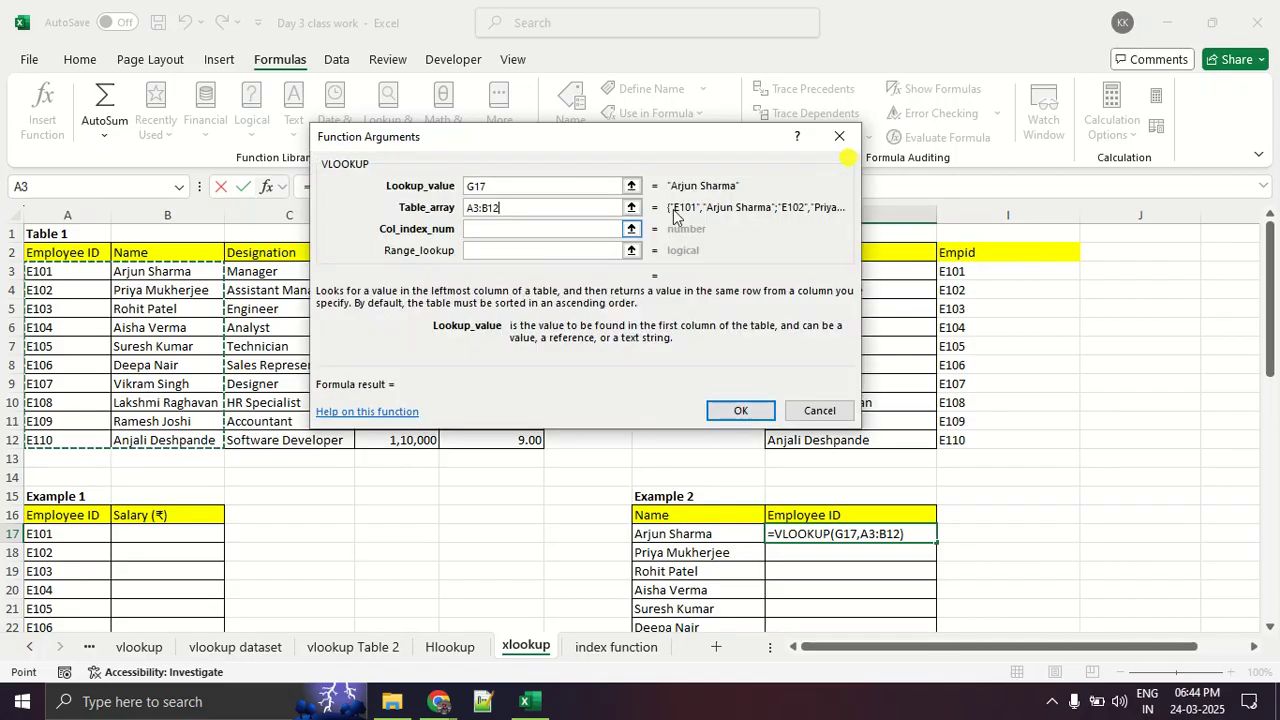
left_click(517, 229)
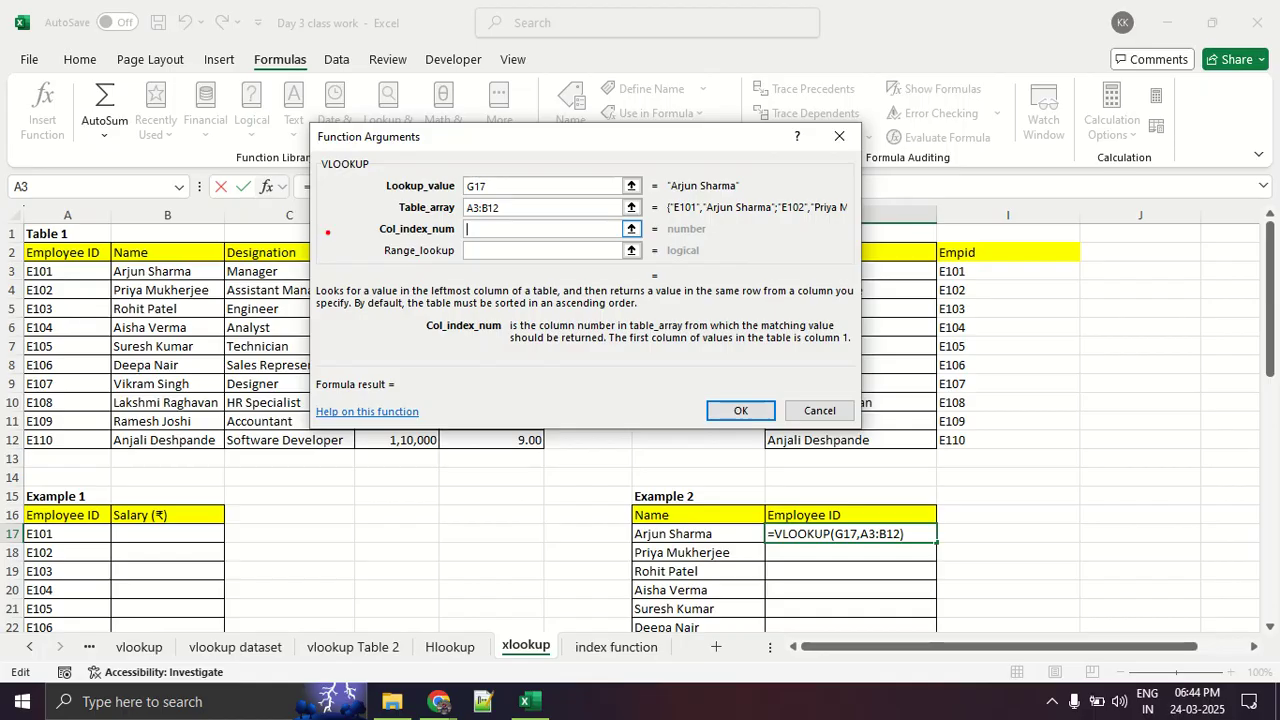
mouse_move(378, 210)
left_mouse_down()
mouse_move(586, 222)
mouse_move(432, 198)
mouse_move(452, 222)
left_mouse_up()
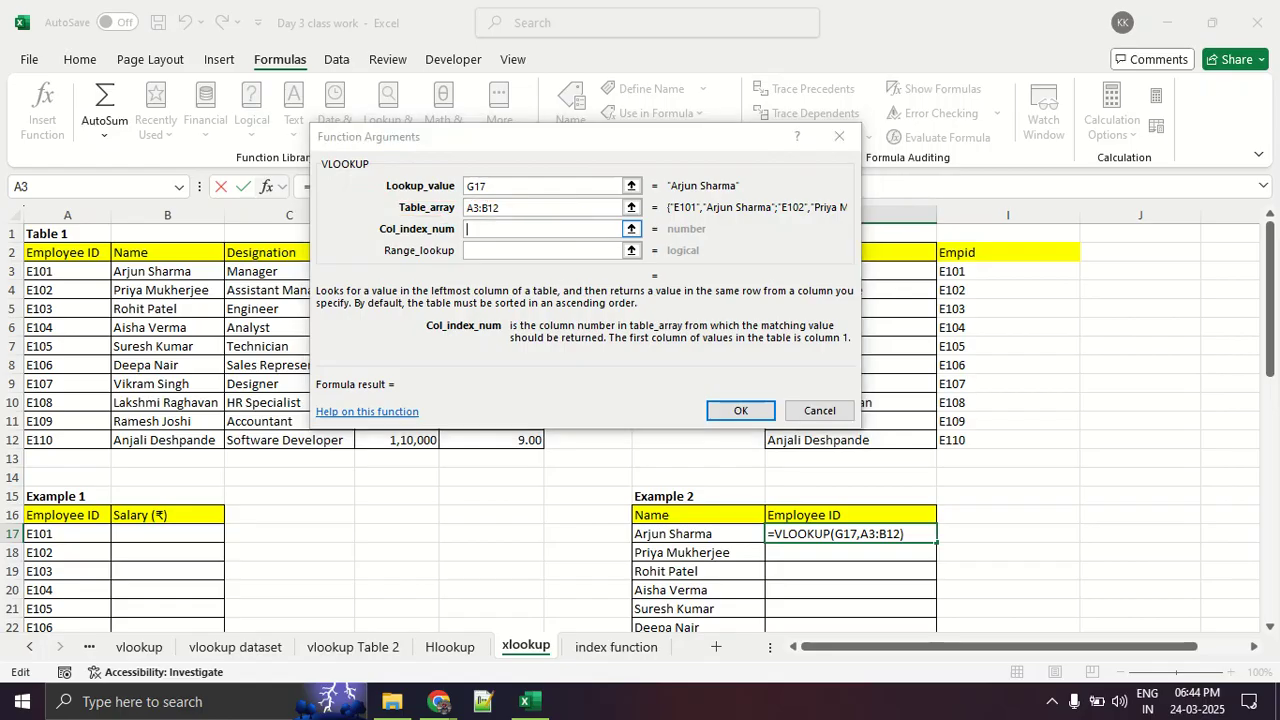
left_click_drag(524, 207, 450, 215)
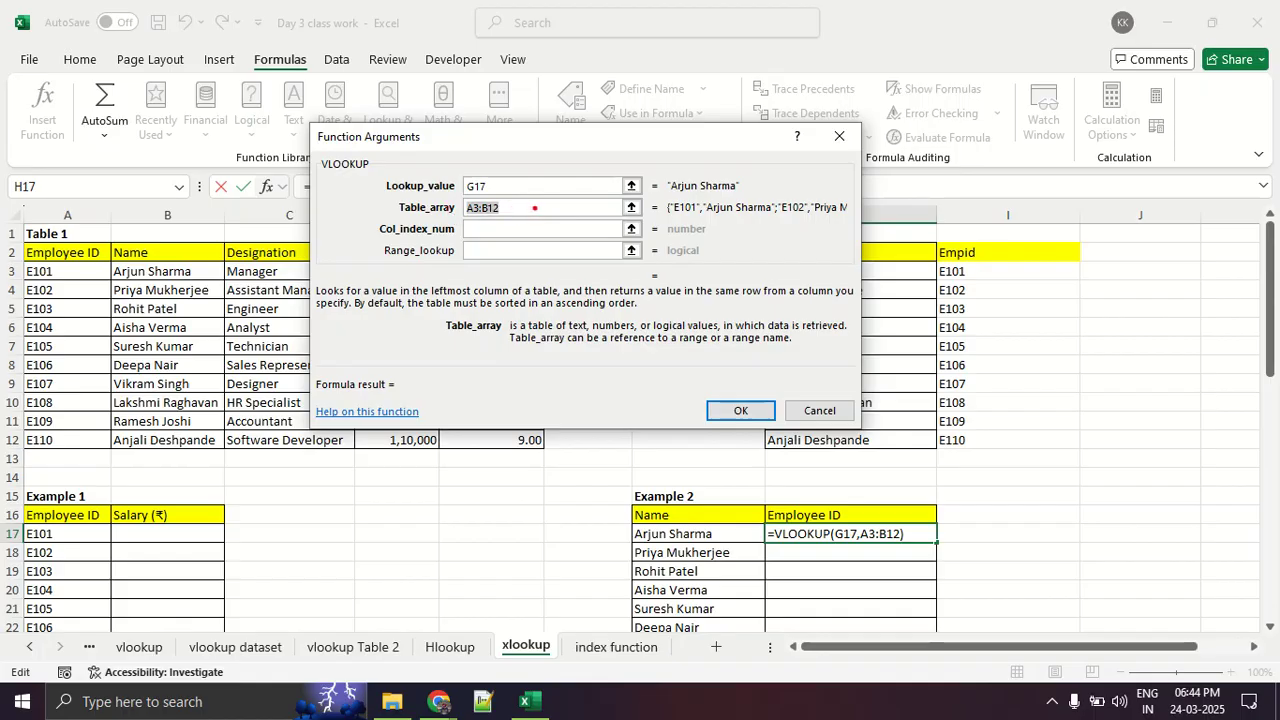
left_click(523, 207)
left_click_drag(522, 207, 435, 215)
key("F4")
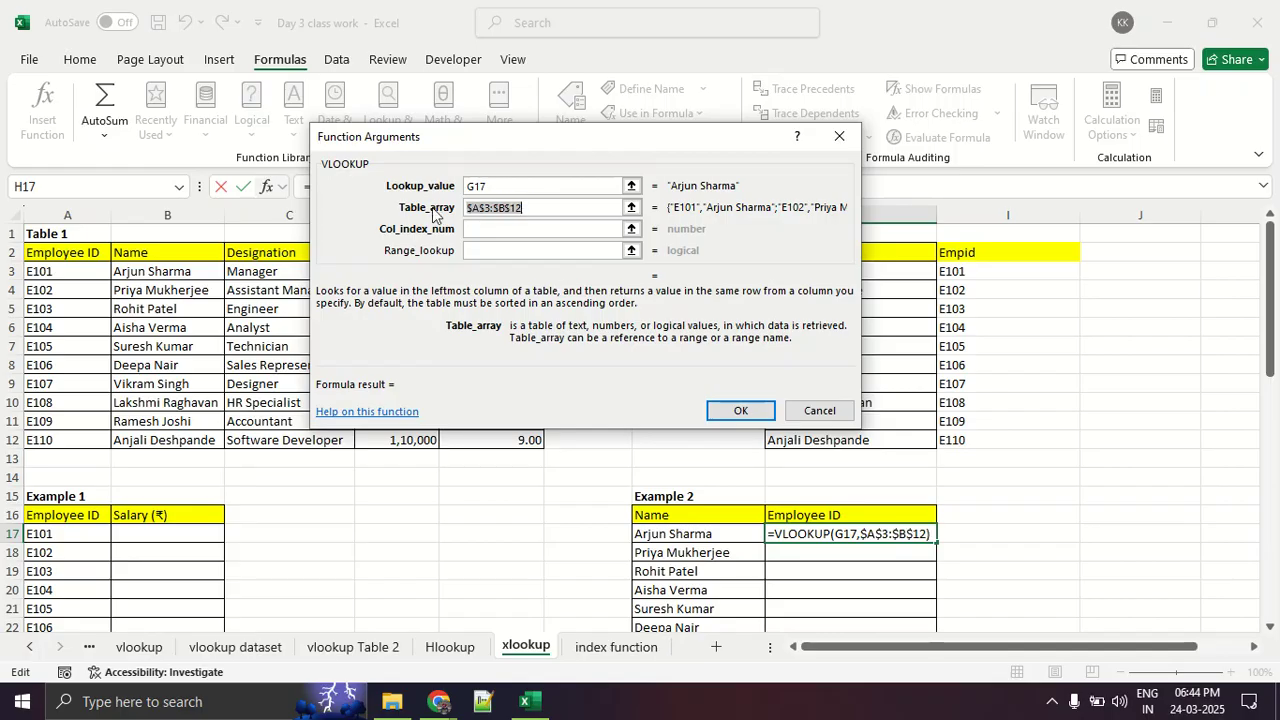
- Underline Table 1's Designation header in red, circle part of the column below it, and clear the marks
left_click(477, 228)
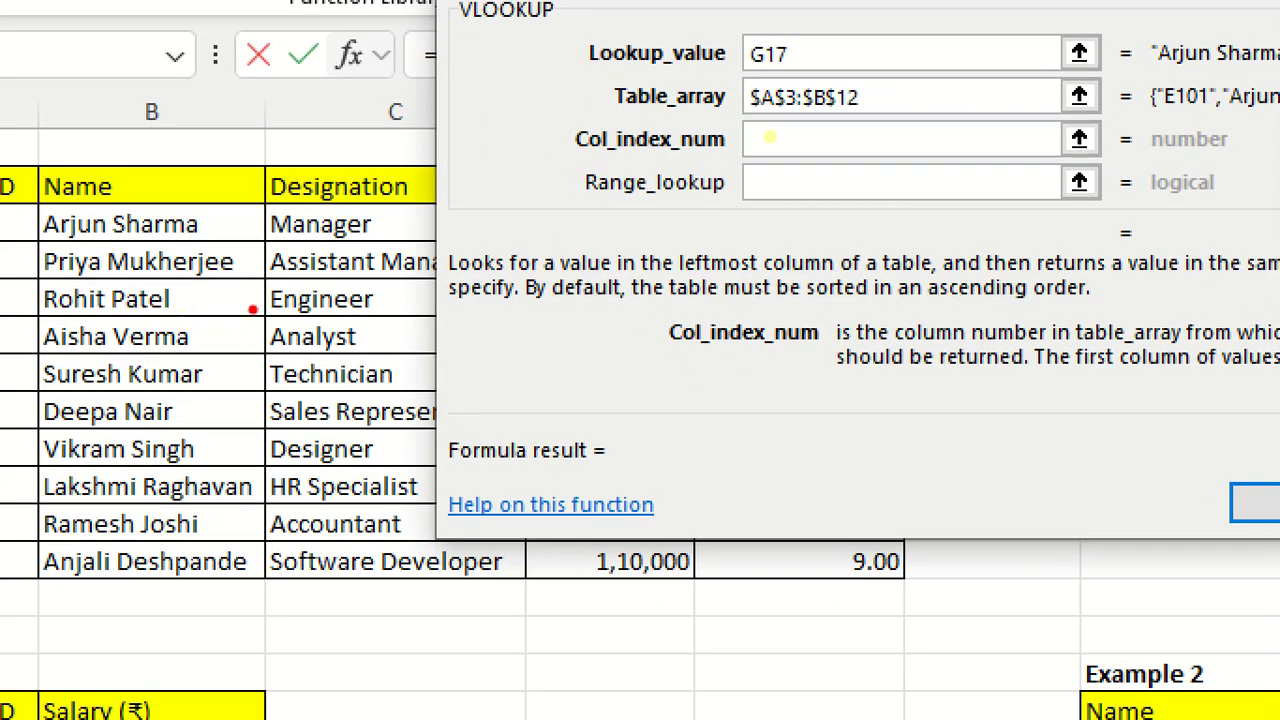
left_click_drag(266, 195, 438, 205)
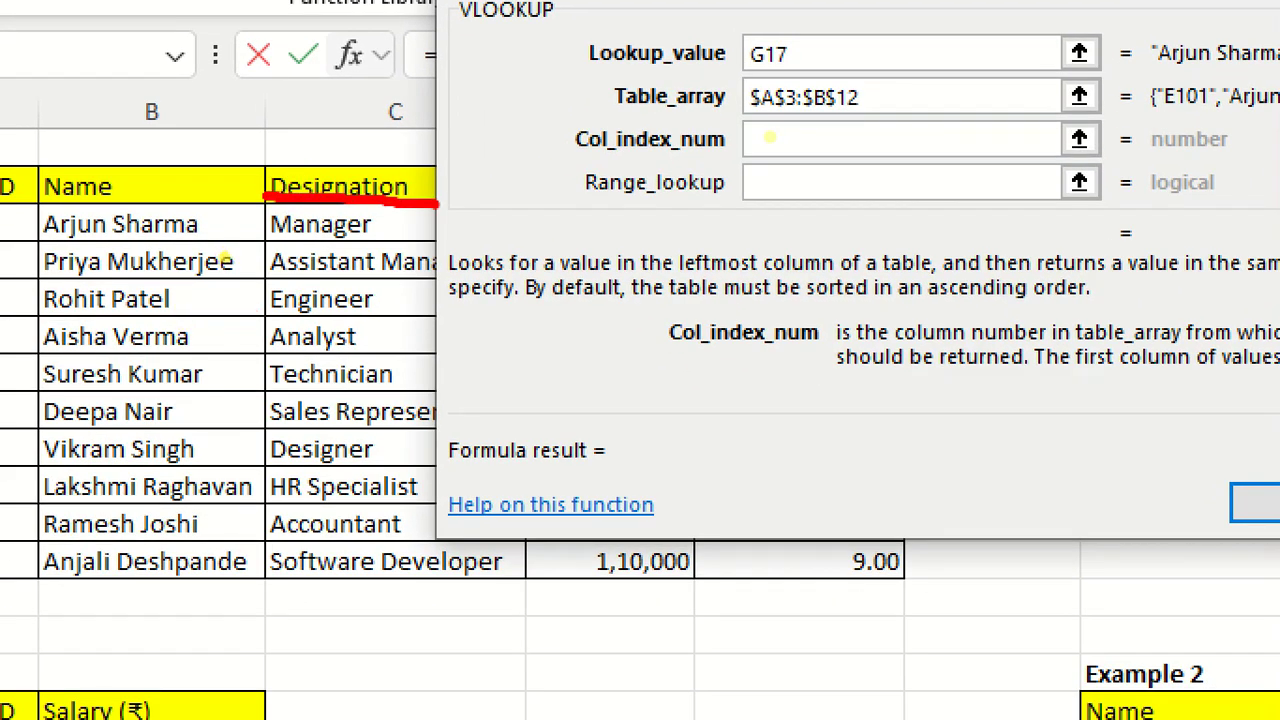
mouse_move(340, 318)
left_mouse_down()
mouse_move(408, 322)
mouse_move(345, 322)
left_mouse_up()
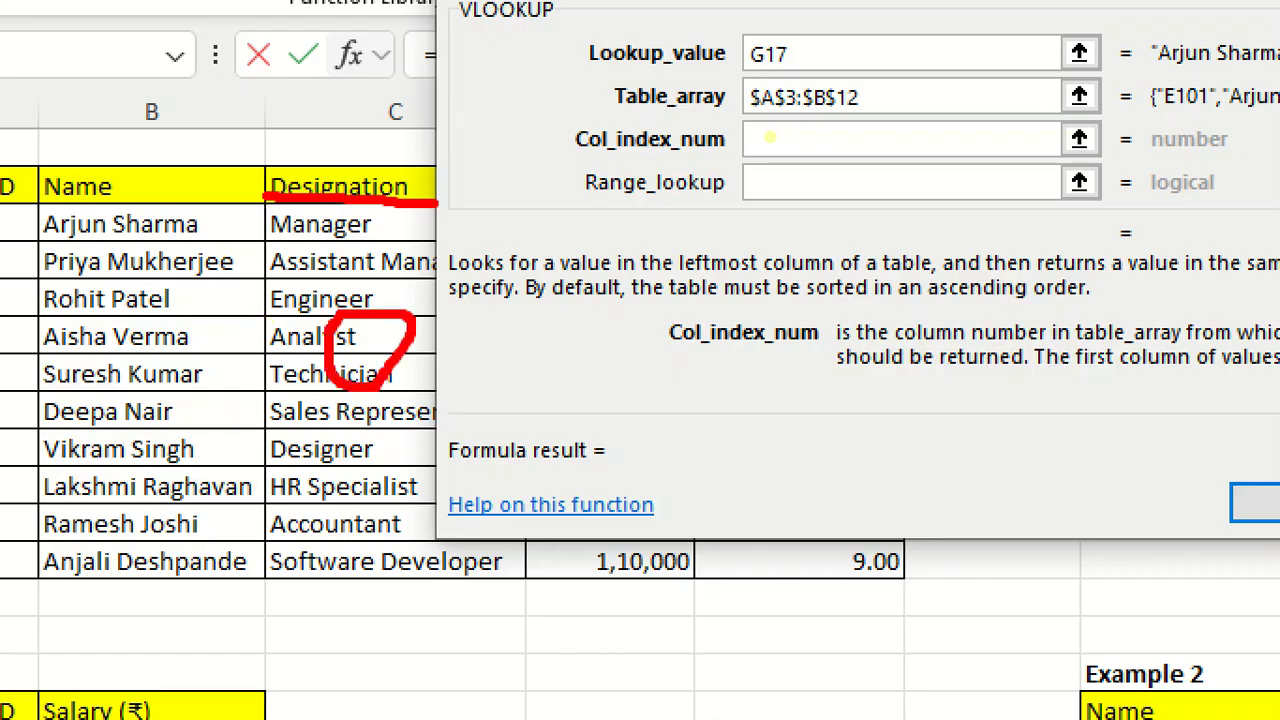
key("Escape")
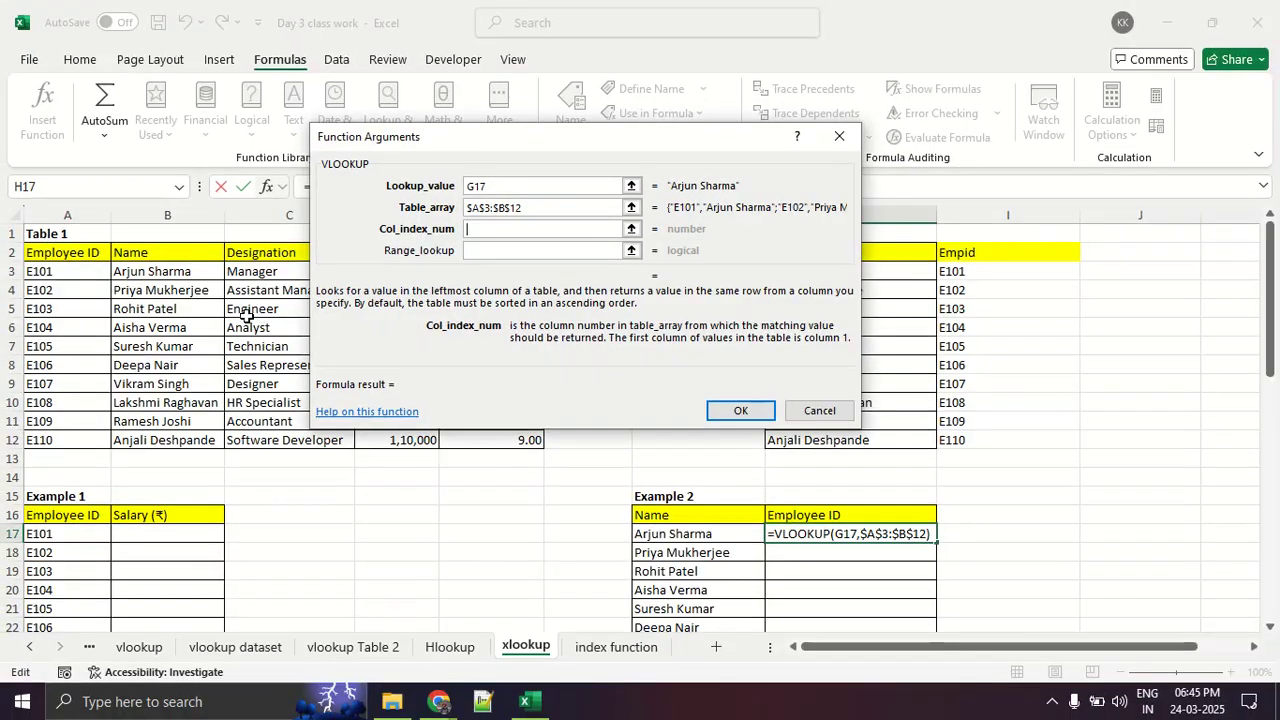
- Circle entries in Table 1's Name column, underline the Employee ID header, draw a long line to the right, and clear the drawing
key("ctrl+2")
mouse_move(147, 293)
left_mouse_down()
mouse_move(168, 350)
mouse_move(152, 311)
left_mouse_up()
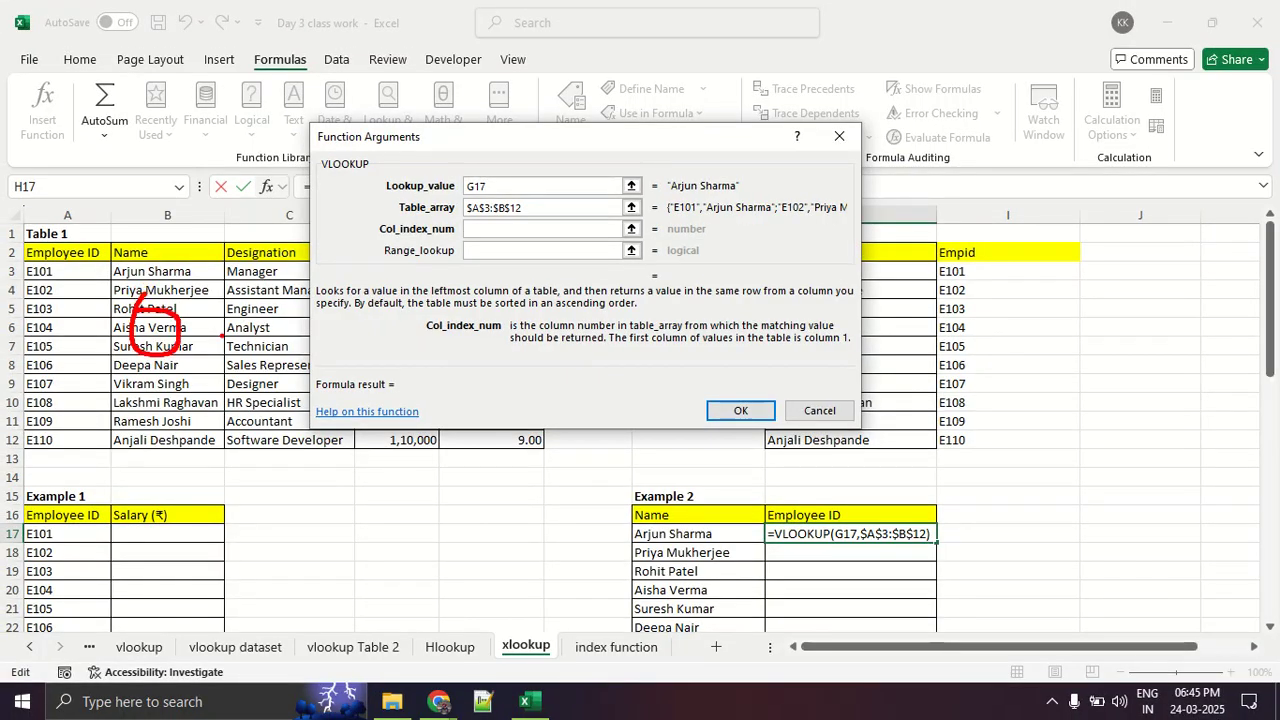
left_click_drag(80, 262, 28, 268)
left_click_drag(189, 376, 683, 370)
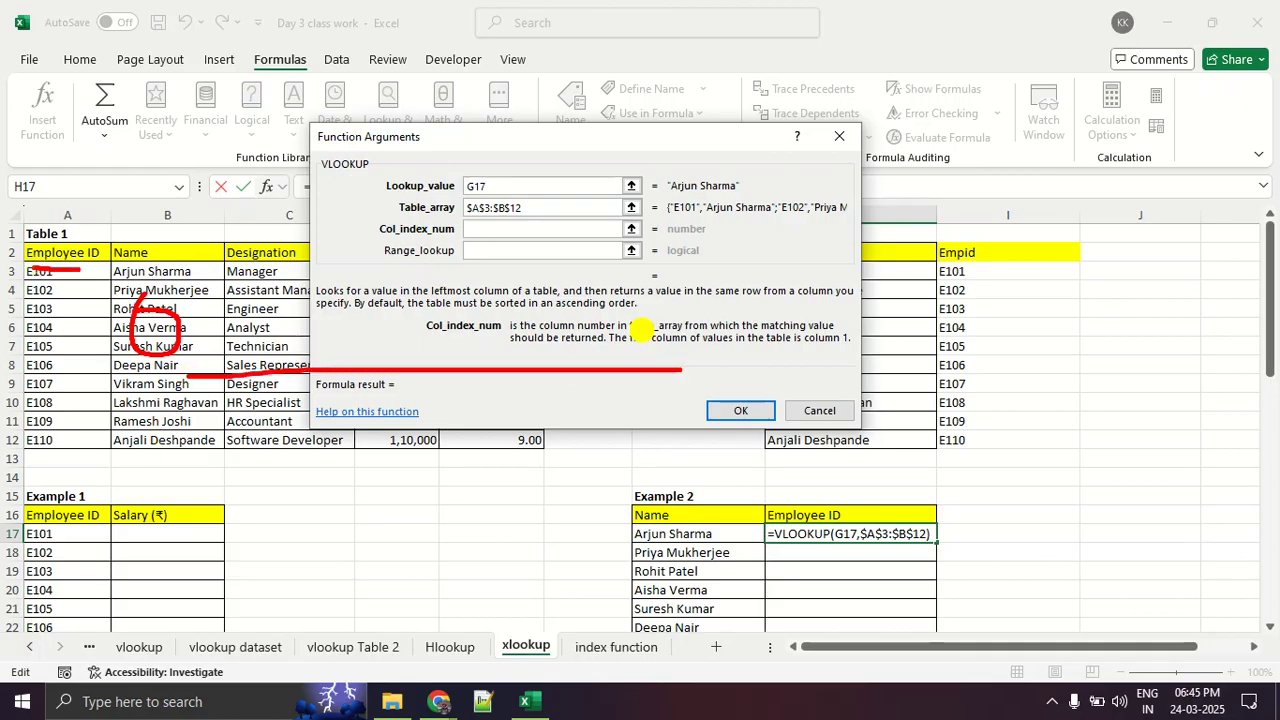
left_click_drag(643, 330, 607, 405)
key("Escape")
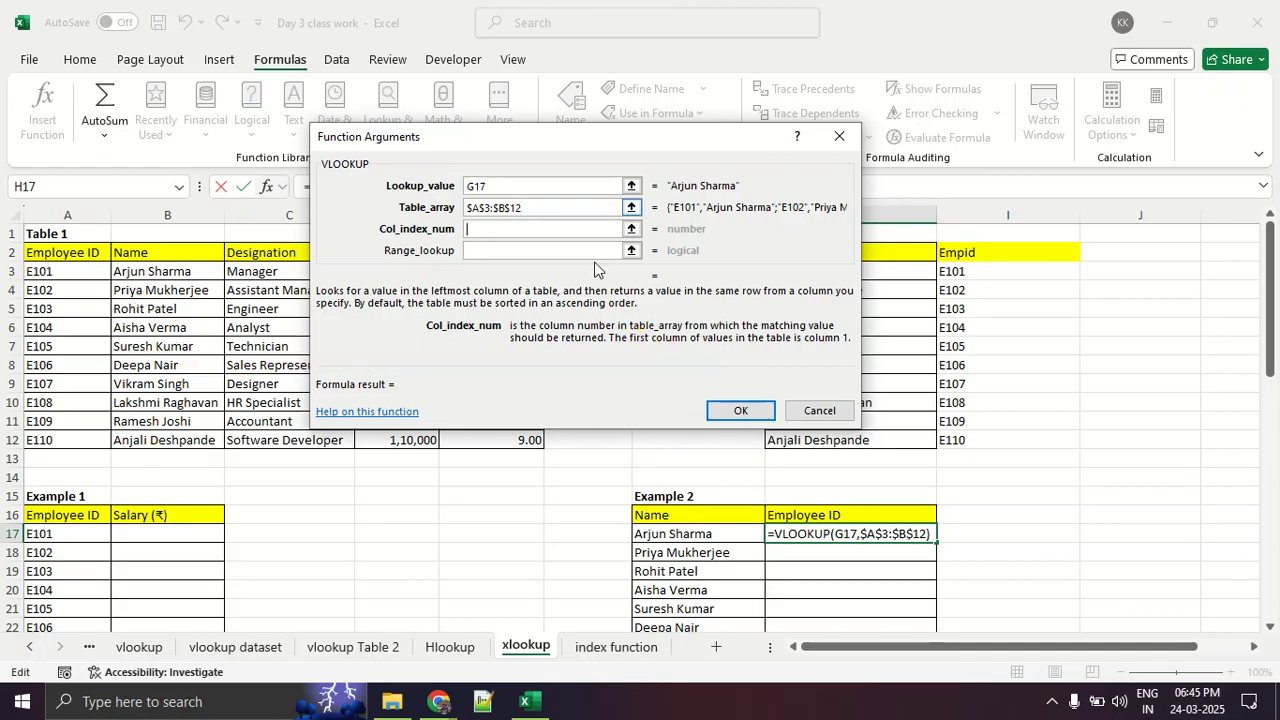
- Circle part of Table 1's Name column, write 1 and 2 over the Designation and Salary columns, and clear the drawing
left_click(631, 207)
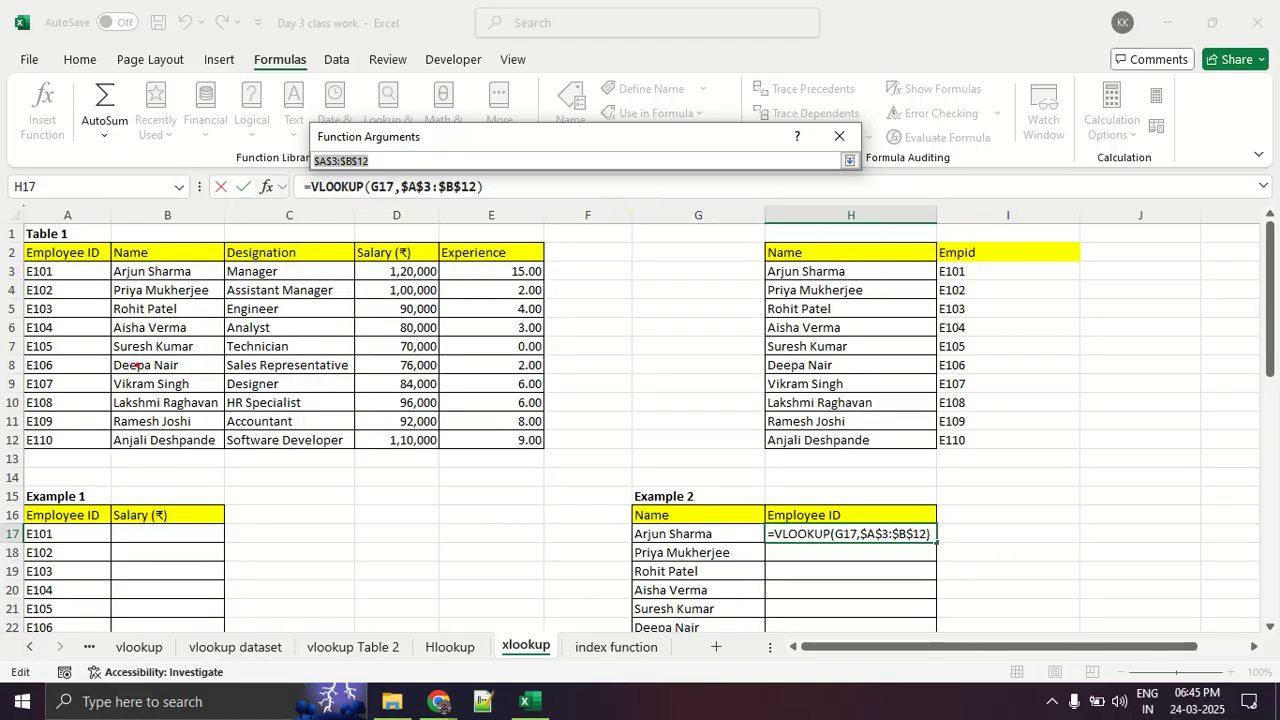
mouse_move(170, 346)
left_mouse_down()
mouse_move(212, 385)
mouse_move(160, 342)
left_mouse_up()
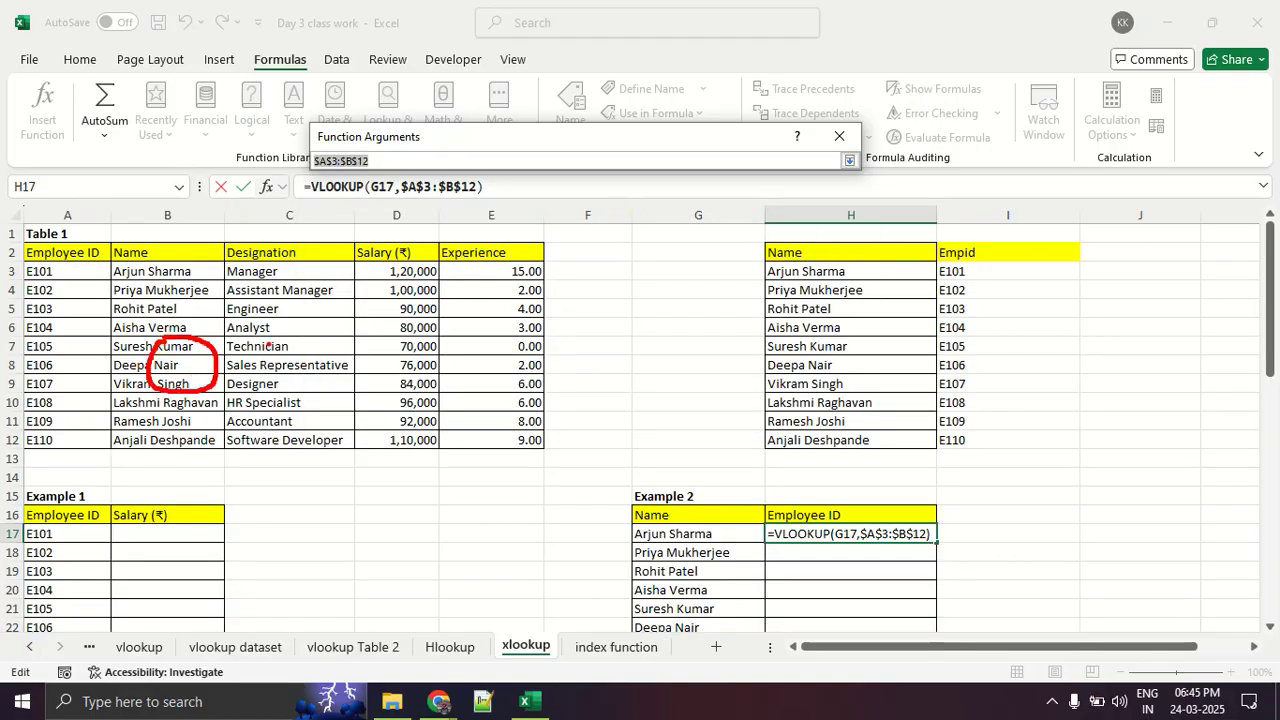
mouse_move(280, 342)
left_mouse_down()
mouse_move(298, 322)
mouse_move(302, 368)
left_mouse_up()
mouse_move(385, 346)
left_mouse_down()
mouse_move(382, 390)
mouse_move(408, 392)
left_mouse_up()
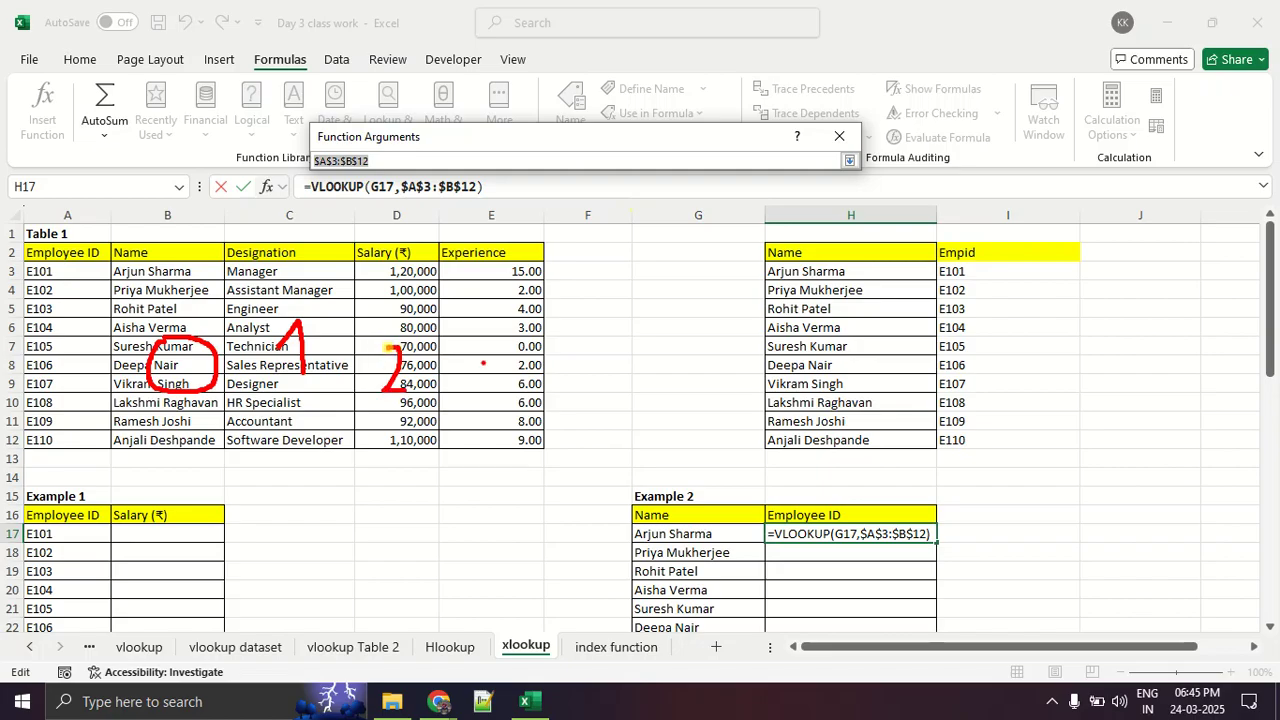
mouse_move(484, 348)
left_mouse_down()
mouse_move(502, 394)
mouse_move(450, 396)
left_mouse_up()
key("Escape")
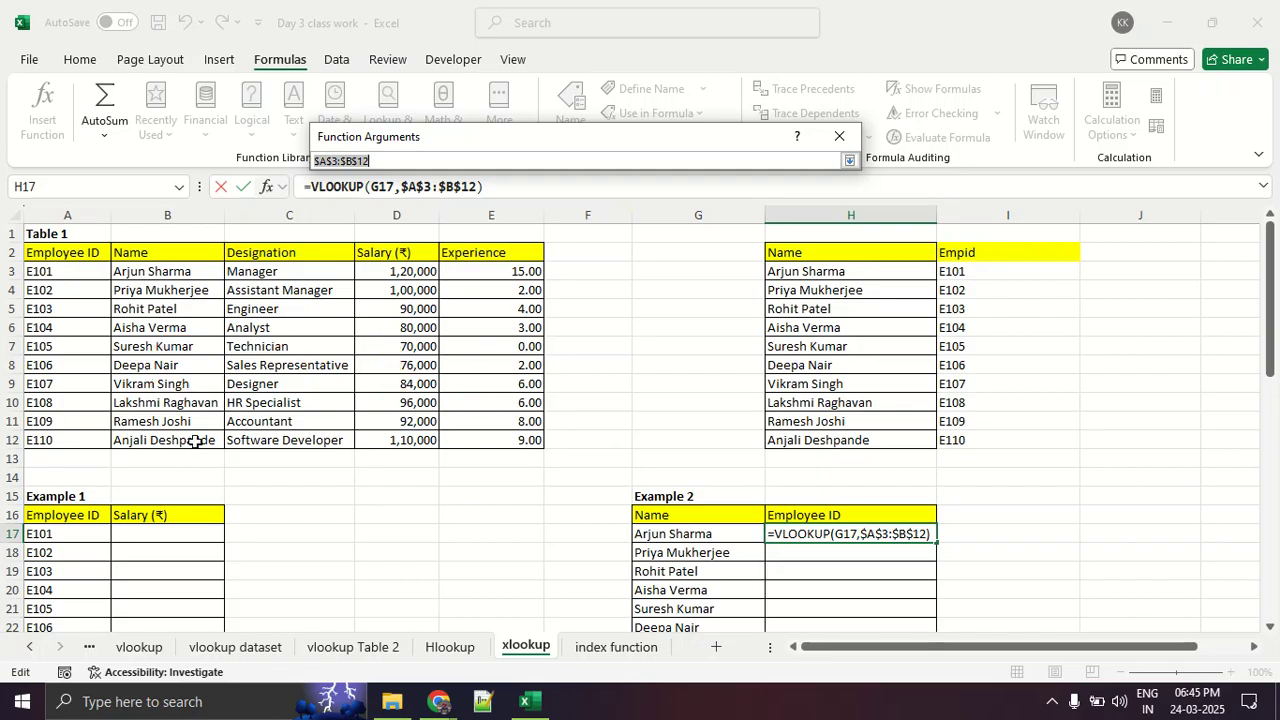
- Circle part of the Name column, underline the Employee ID header, write -1 over the Employee ID column, and clear the drawing
key("Escape")
key("ctrl+1")
left_click(336, 351)
mouse_move(333, 341)
left_mouse_down()
mouse_move(410, 342)
mouse_move(316, 330)
left_mouse_up()
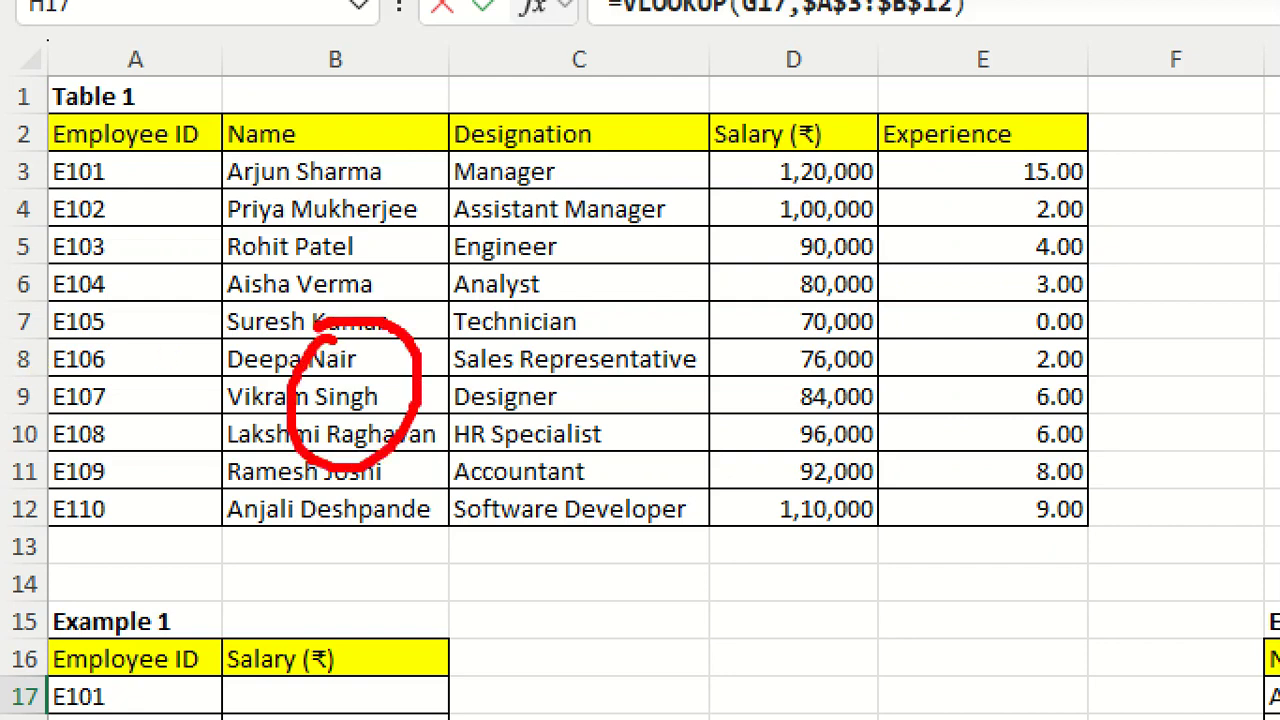
left_click_drag(28, 158, 267, 158)
left_click_drag(46, 168, 204, 168)
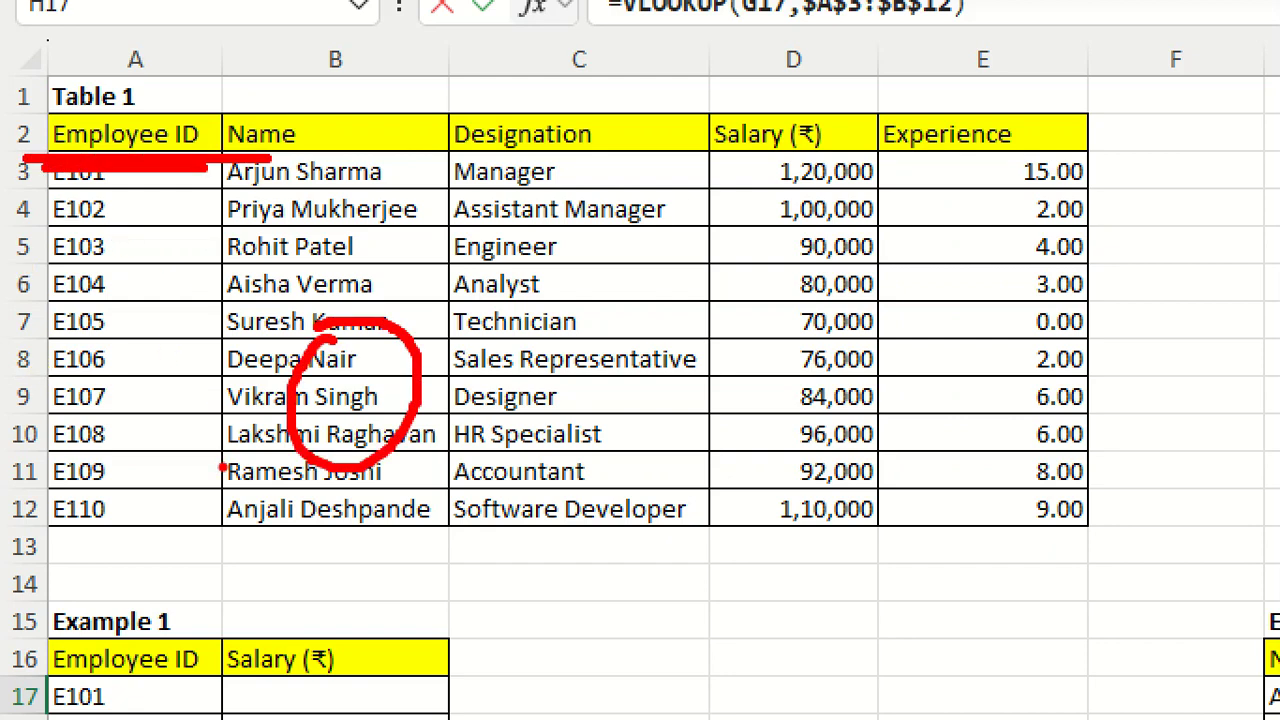
left_click_drag(88, 404, 144, 410)
left_click_drag(166, 384, 172, 448)
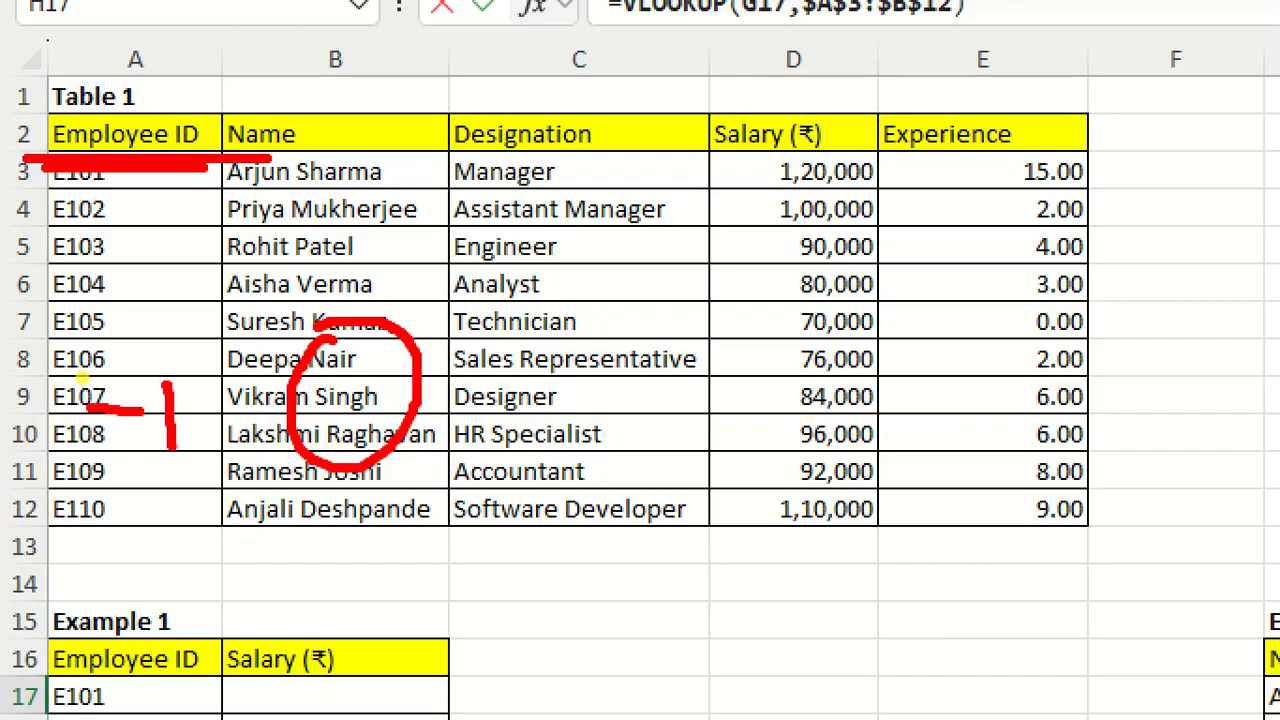
key("Escape")
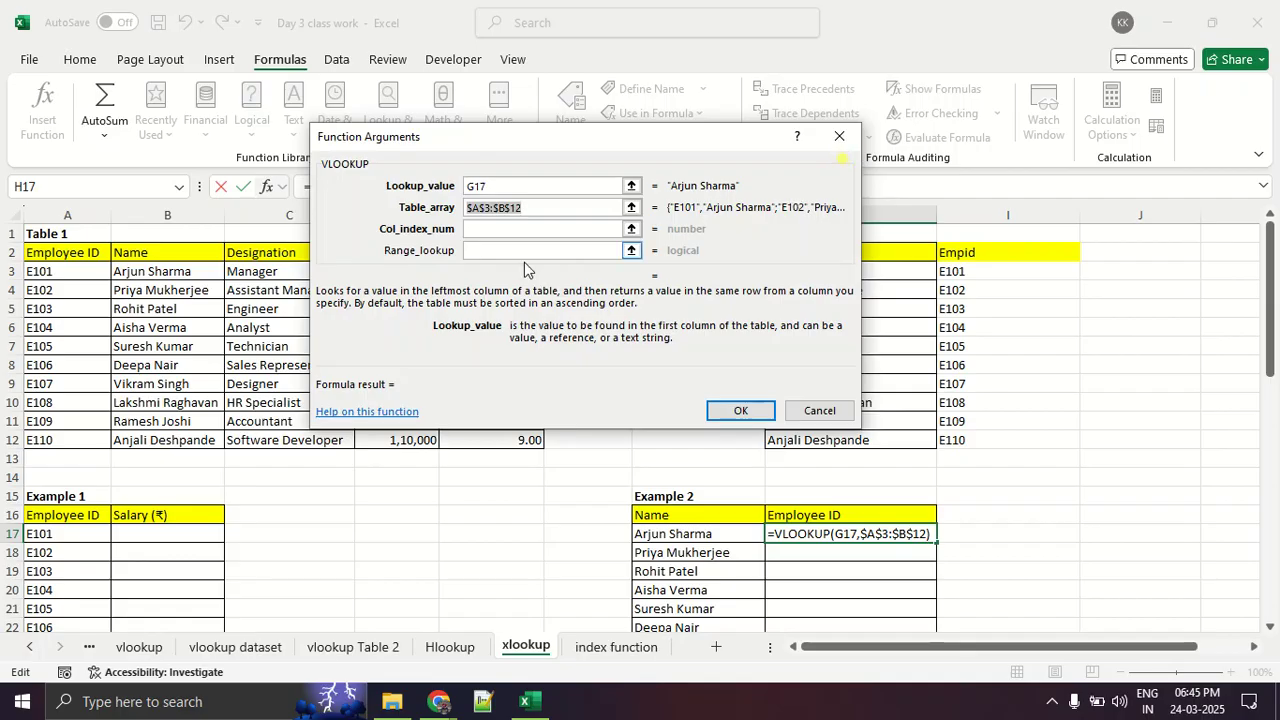
- Set the VLOOKUP's Col_index_num to -1, leave Range_lookup empty, and enter the formula in H17
left_click(522, 229)
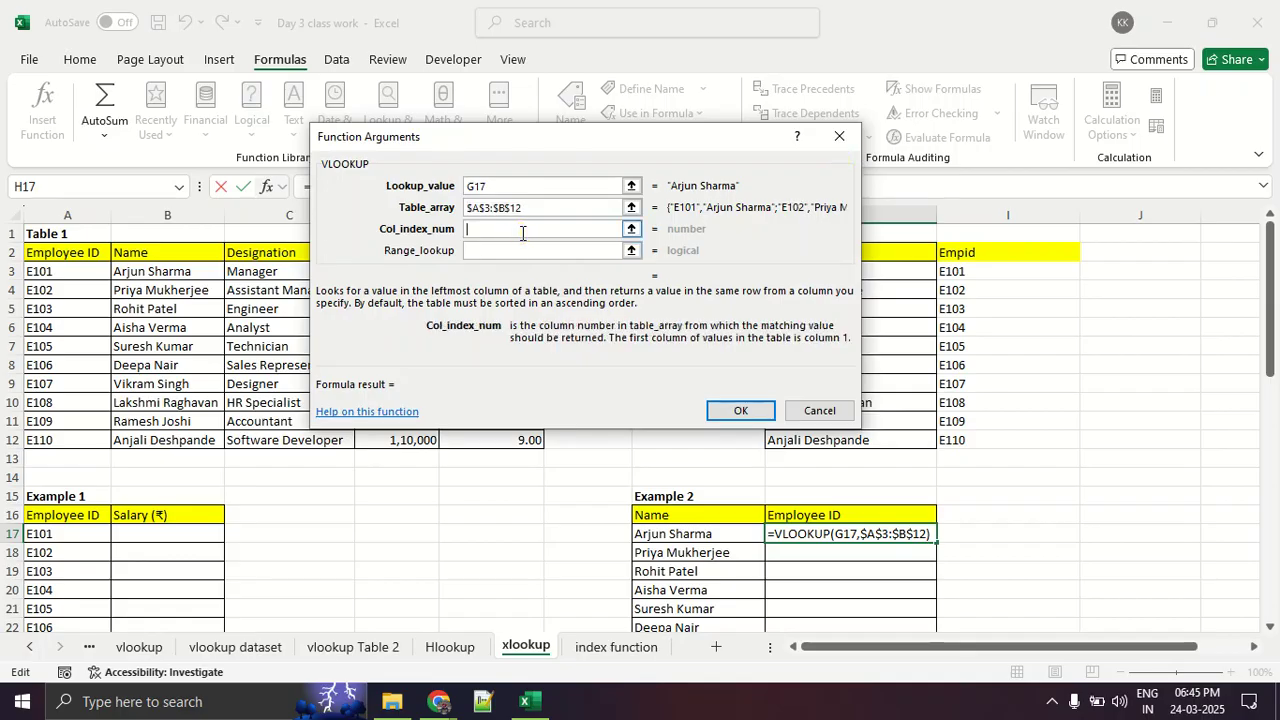
type("-1")
left_click(567, 250)
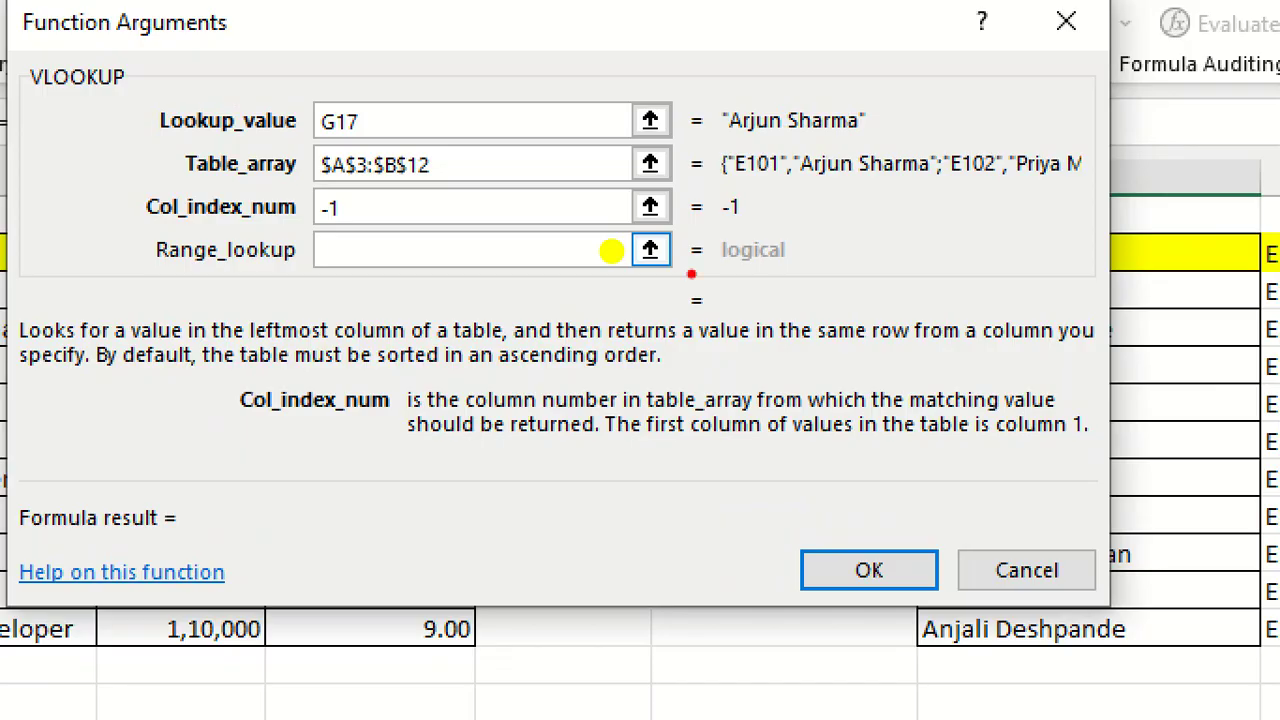
mouse_move(700, 259)
left_mouse_down()
mouse_move(654, 255)
mouse_move(931, 294)
mouse_move(722, 262)
left_mouse_up()
key("Escape")
left_click(860, 575)
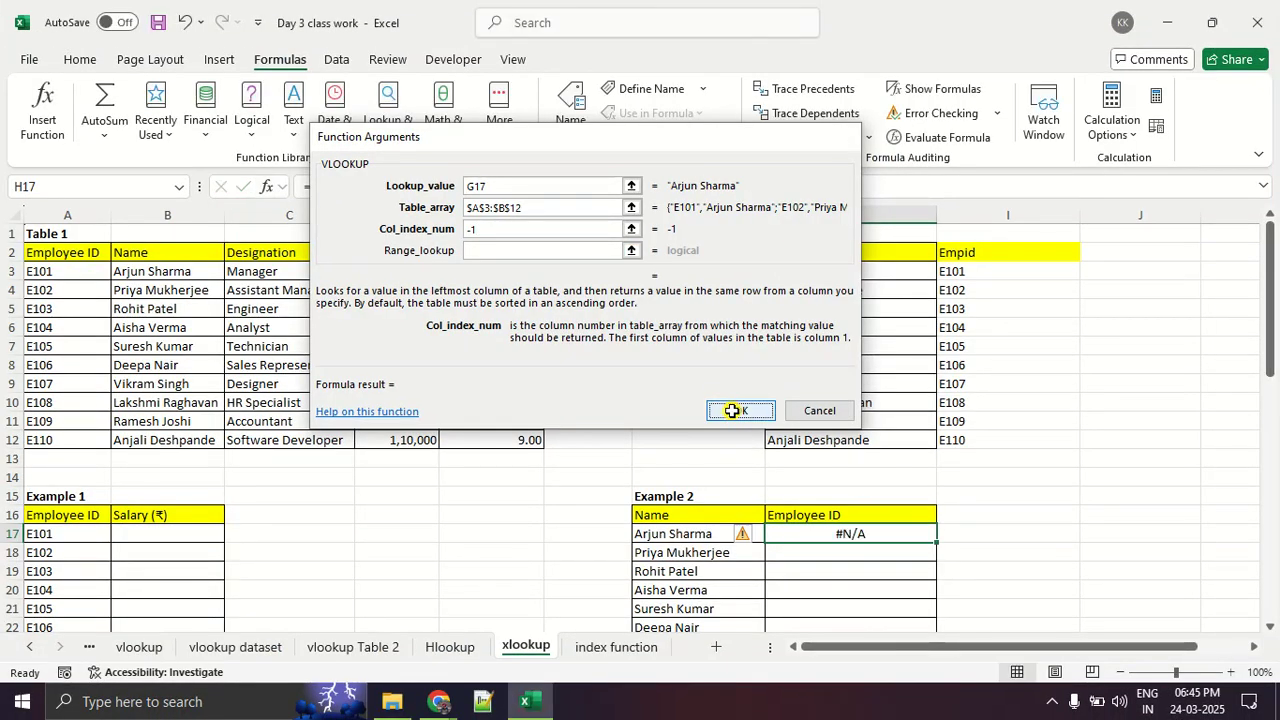
- Fill the VLOOKUP formula from H17 down Example 2's Employee ID column to H26
scroll(870, 455, "down", 2)
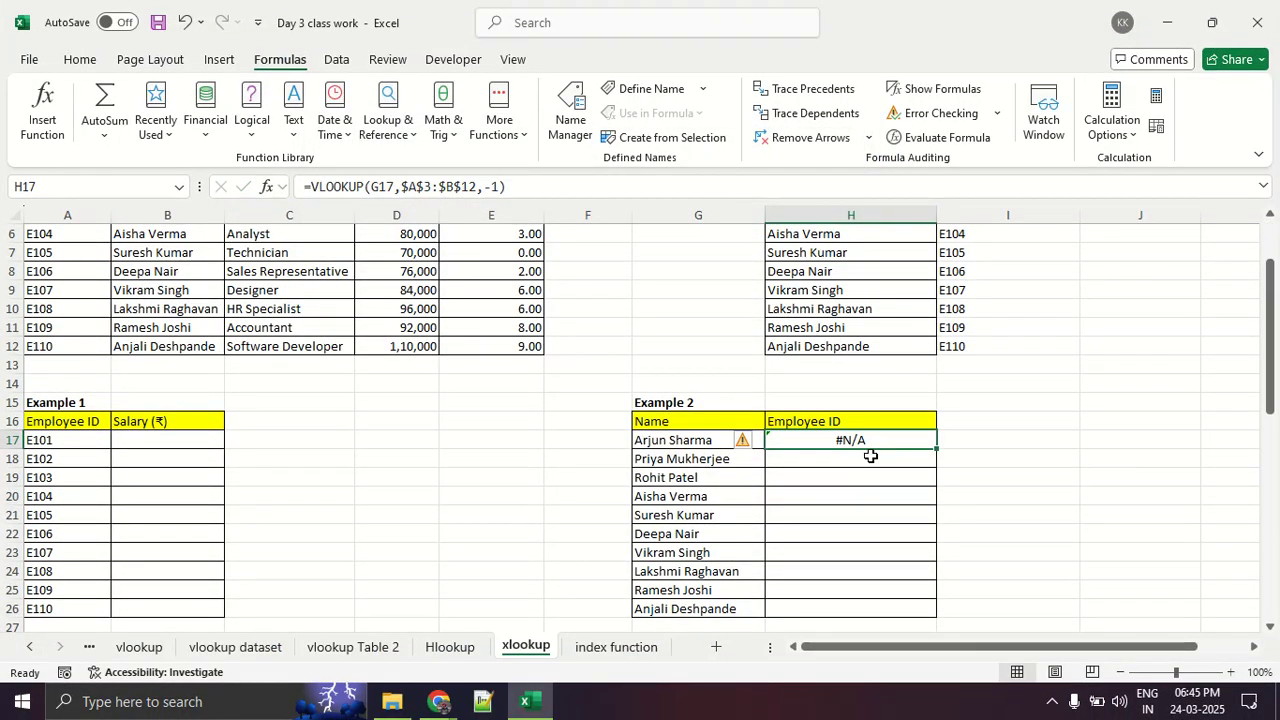
double_click(934, 451)
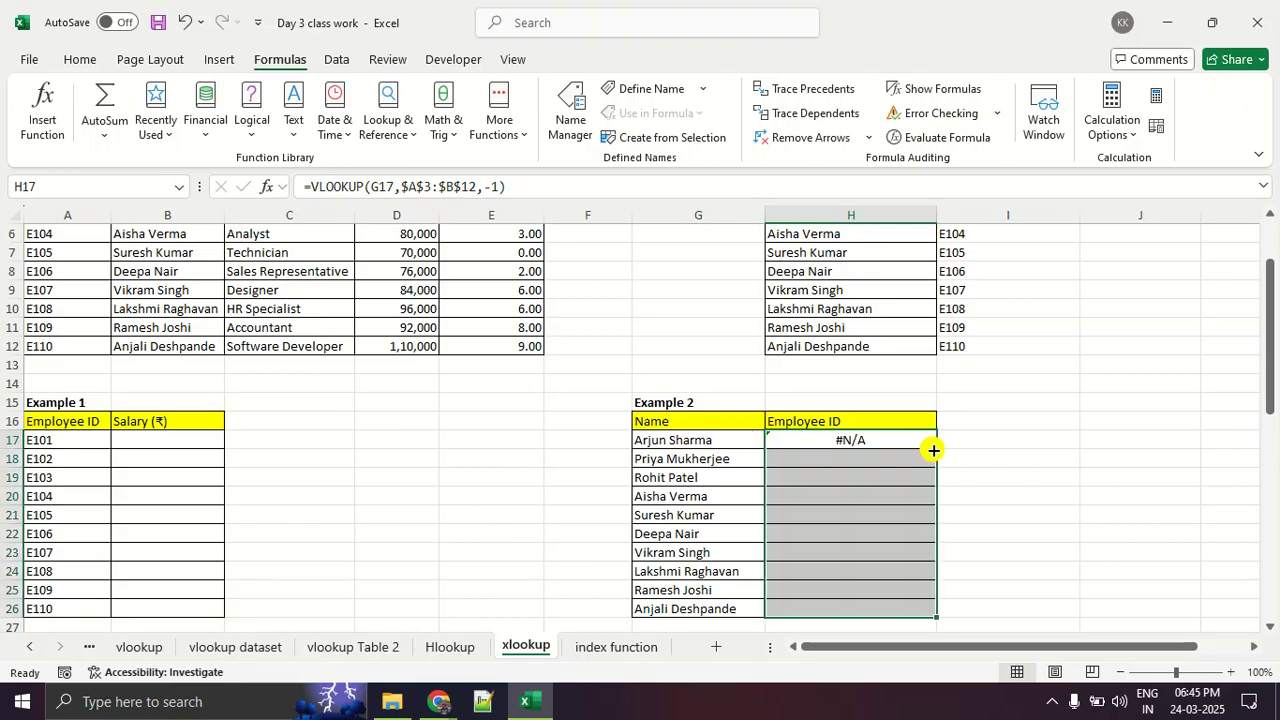
left_click(1011, 497)
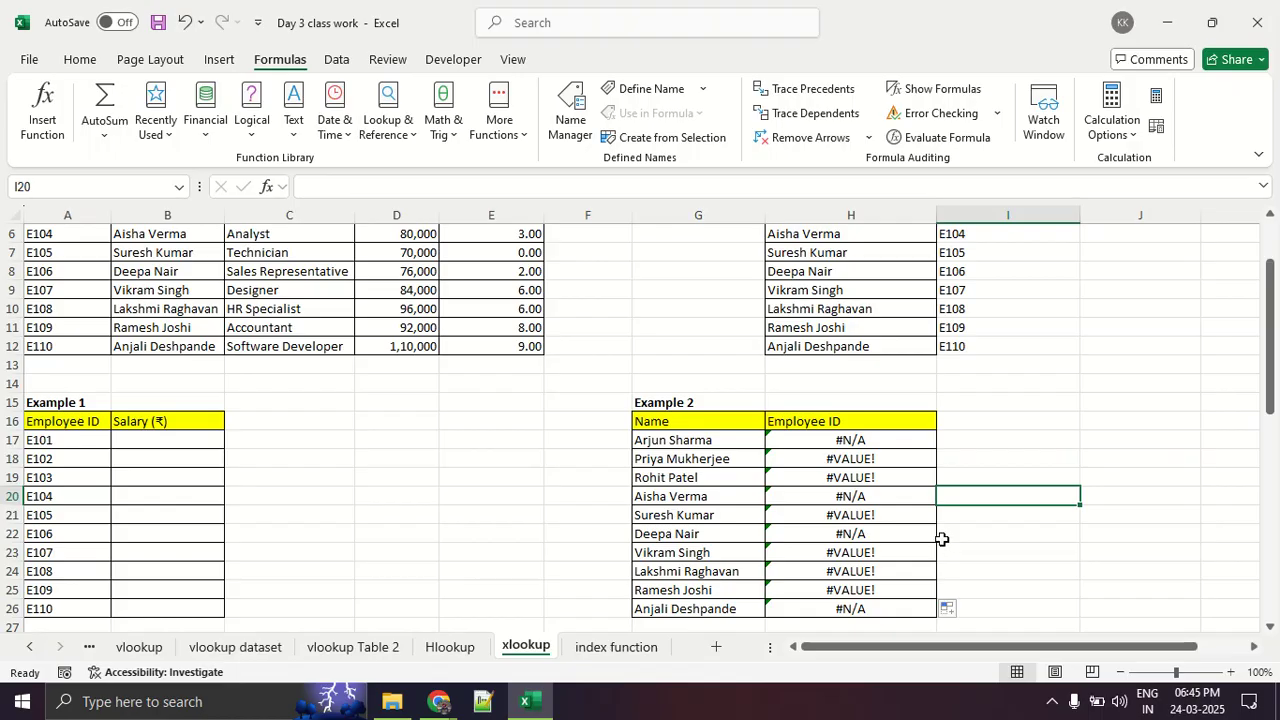
scroll(942, 539, "down", 3)
scroll(942, 539, "up", 3)
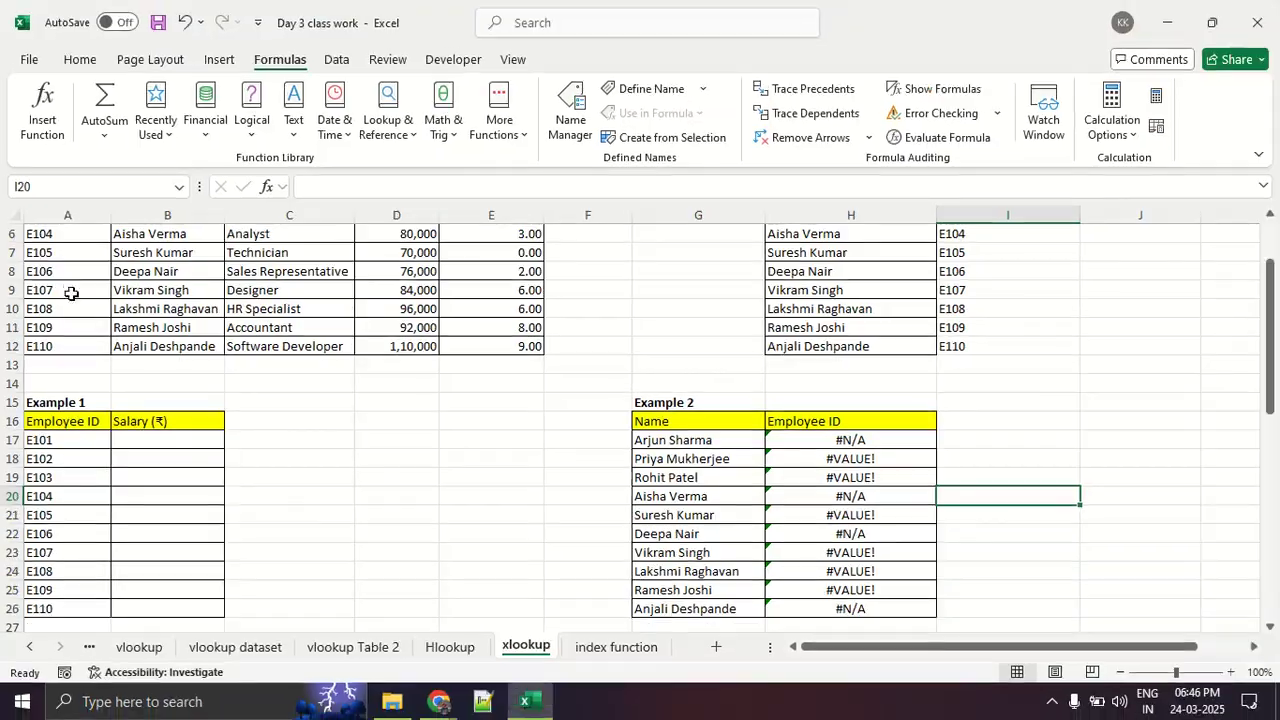
scroll(70, 295, "up", 2)
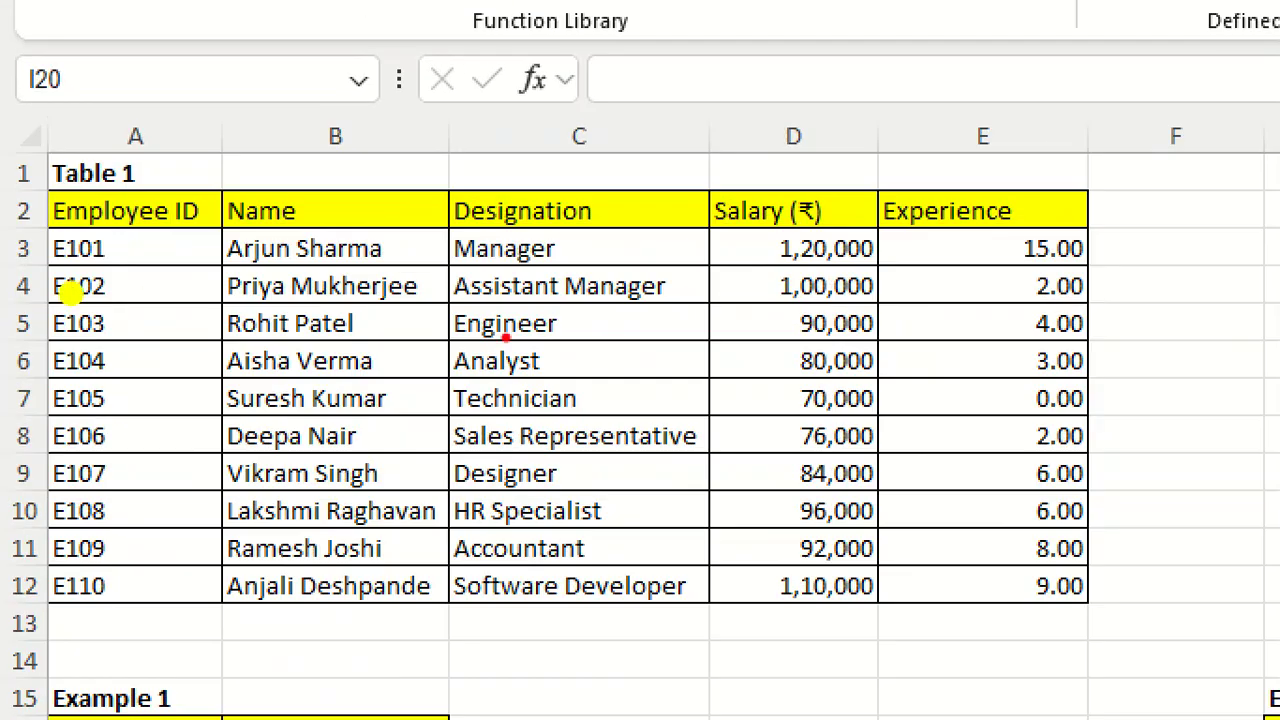
- Draw leftward arrows across Table 1's columns to show the leftward lookup direction, and clear the drawing
mouse_move(505, 338)
left_mouse_down()
mouse_move(180, 366)
mouse_move(160, 385)
mouse_move(282, 406)
left_mouse_up()
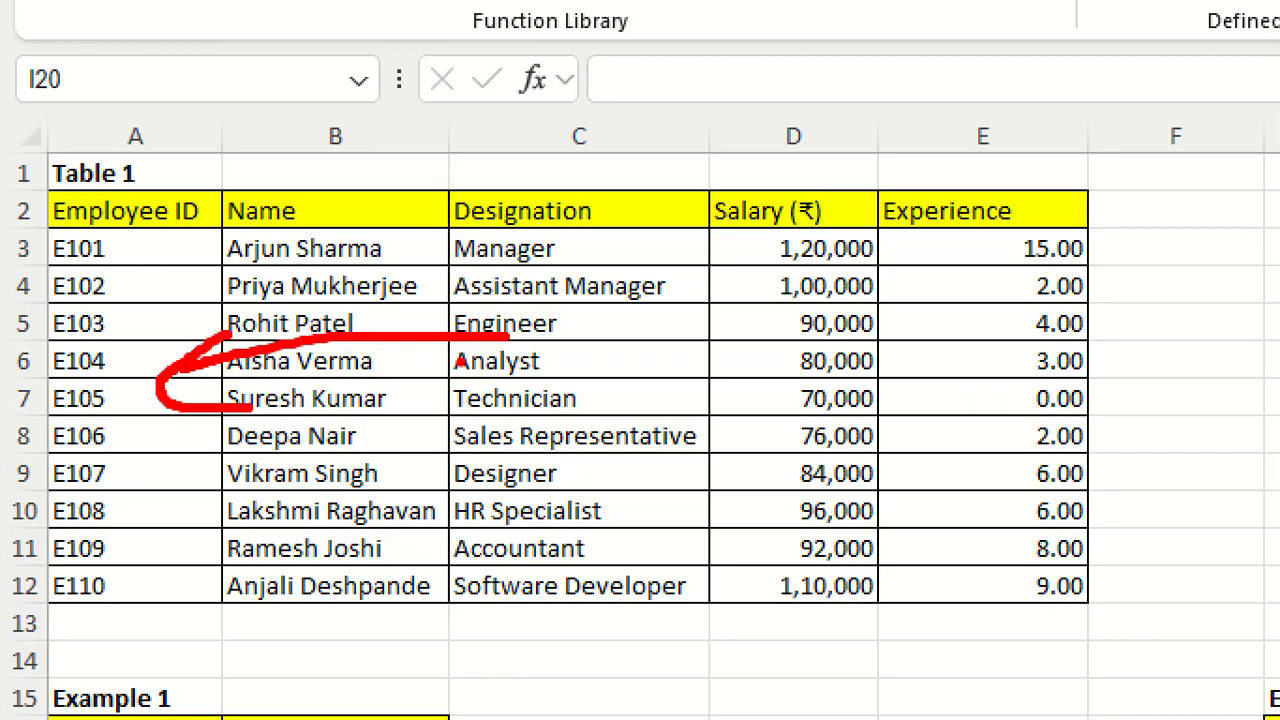
left_click_drag(567, 320, 2, 322)
left_click_drag(91, 268, 192, 352)
key("Escape")
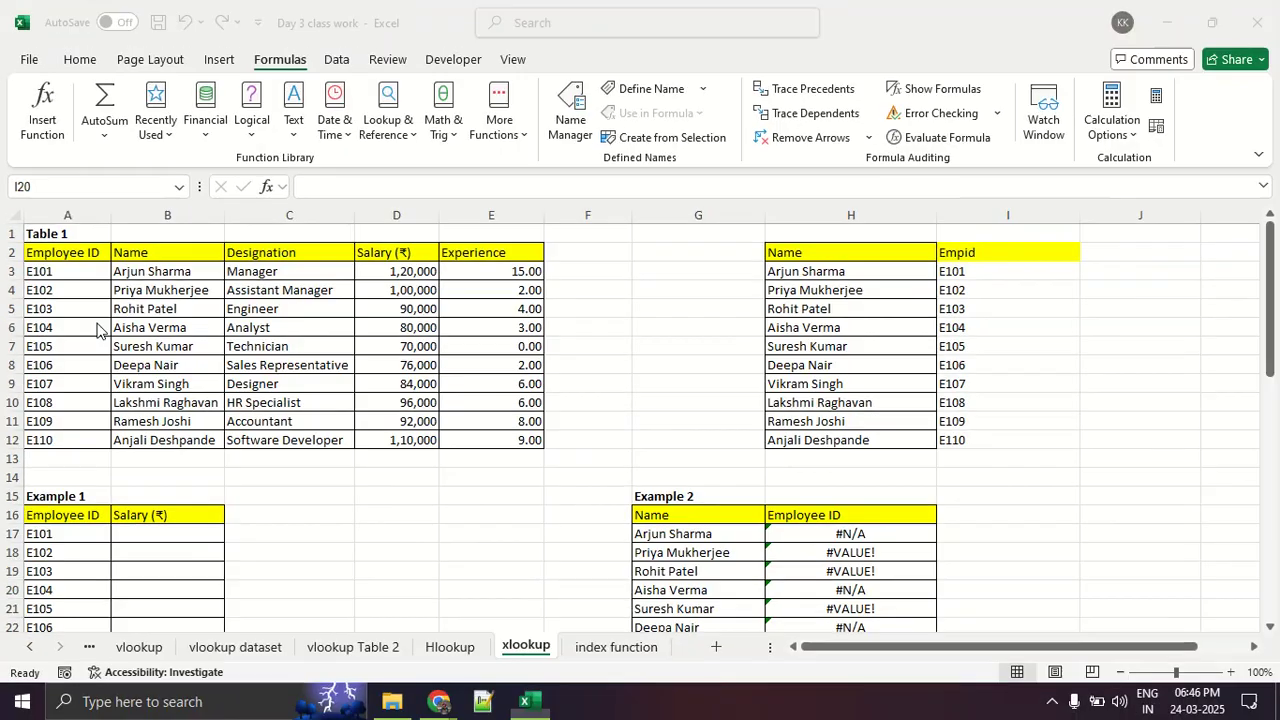
- Draw rightward arrows across Table 1 from Employee ID towards Experience to show VLOOKUP's direction, and clear the drawings
key("ctrl+2")
mouse_move(97, 323)
left_mouse_down()
mouse_move(512, 323)
mouse_move(464, 348)
left_mouse_up()
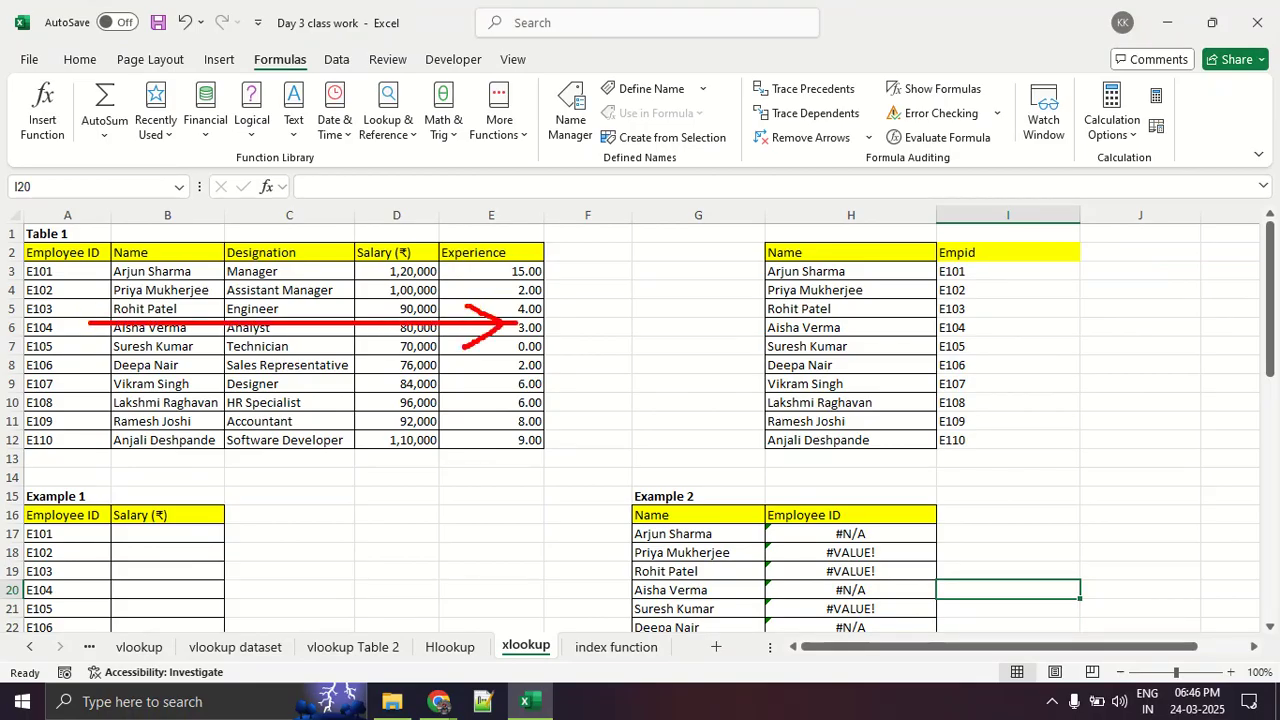
key("Escape")
key("ctrl+1")
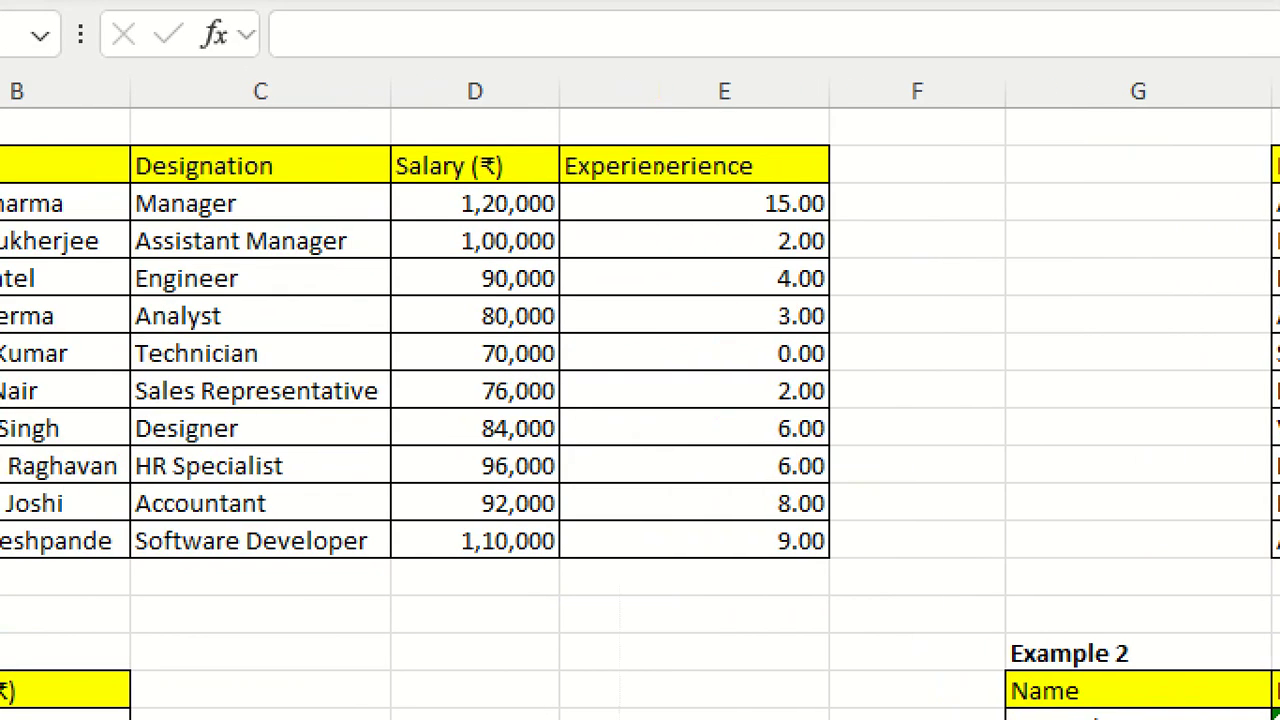
left_click(80, 342)
left_click_drag(166, 343, 845, 365)
left_click_drag(757, 335, 829, 366)
key("Escape")
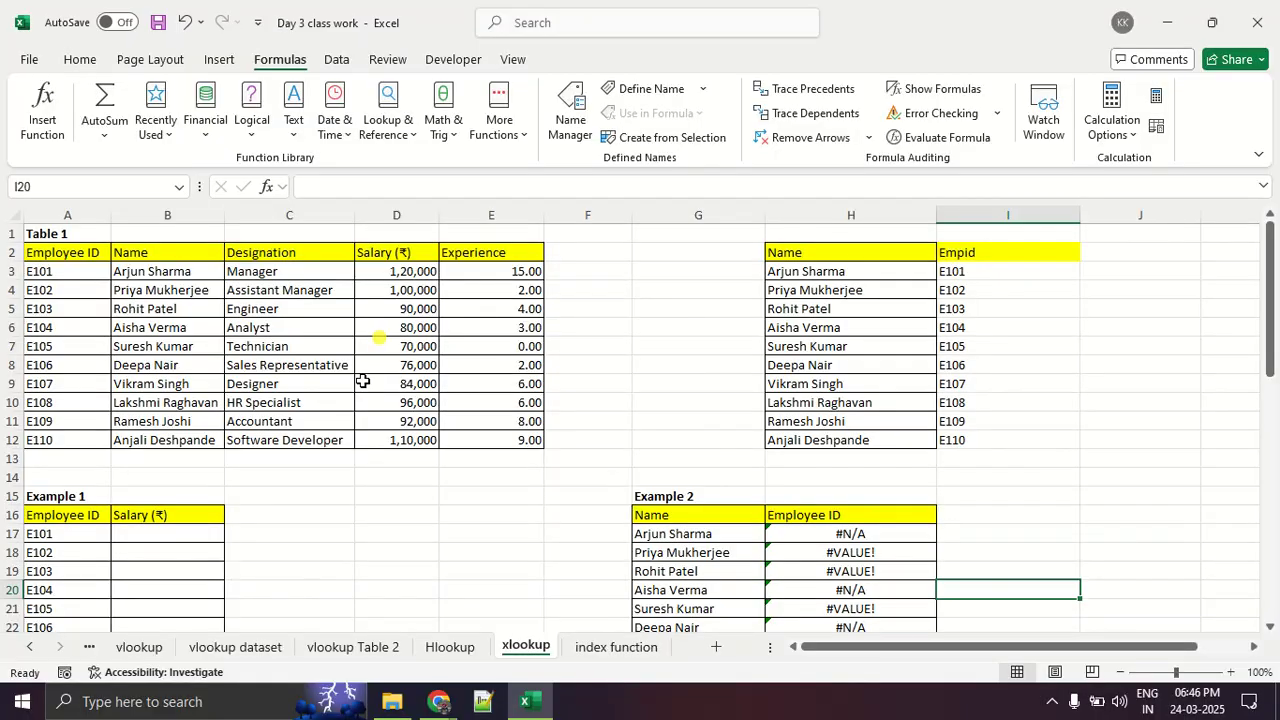
- Delete the VLOOKUP formulas from Example 2's Employee ID column, H17 to H26
scroll(590, 360, "down", 2)
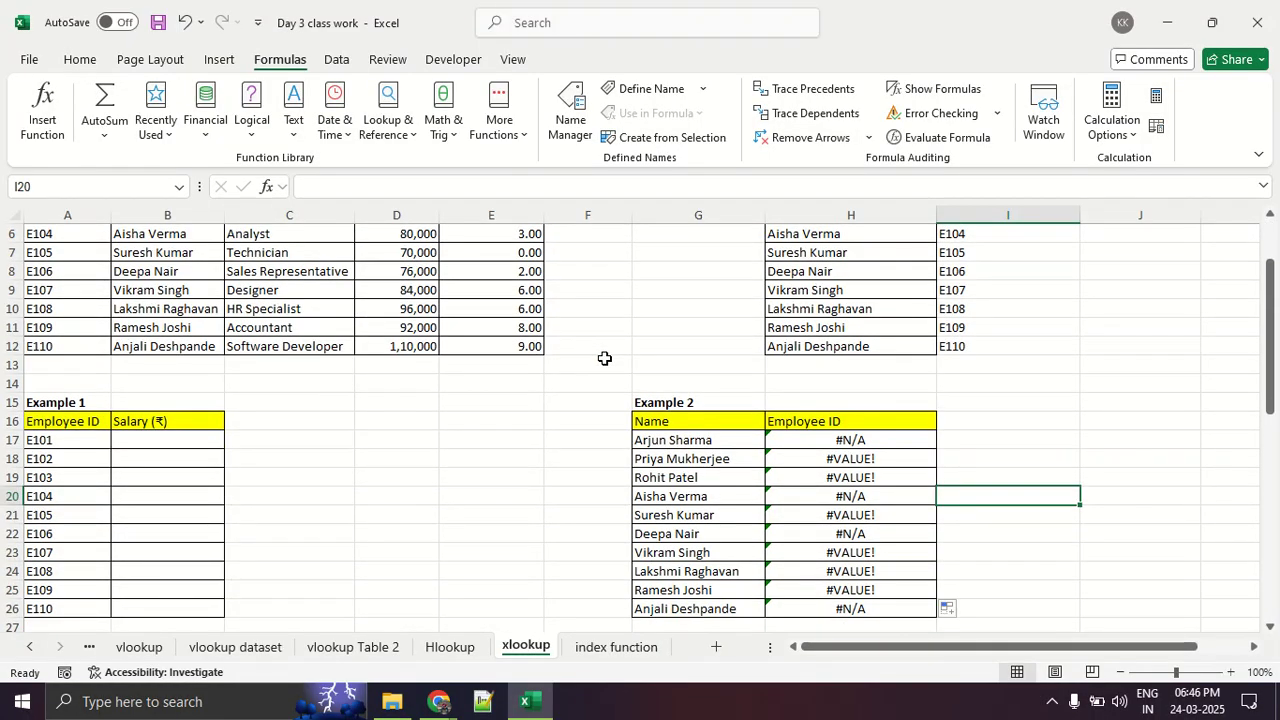
scroll(604, 358, "down", 2)
left_click_drag(871, 345, 891, 530)
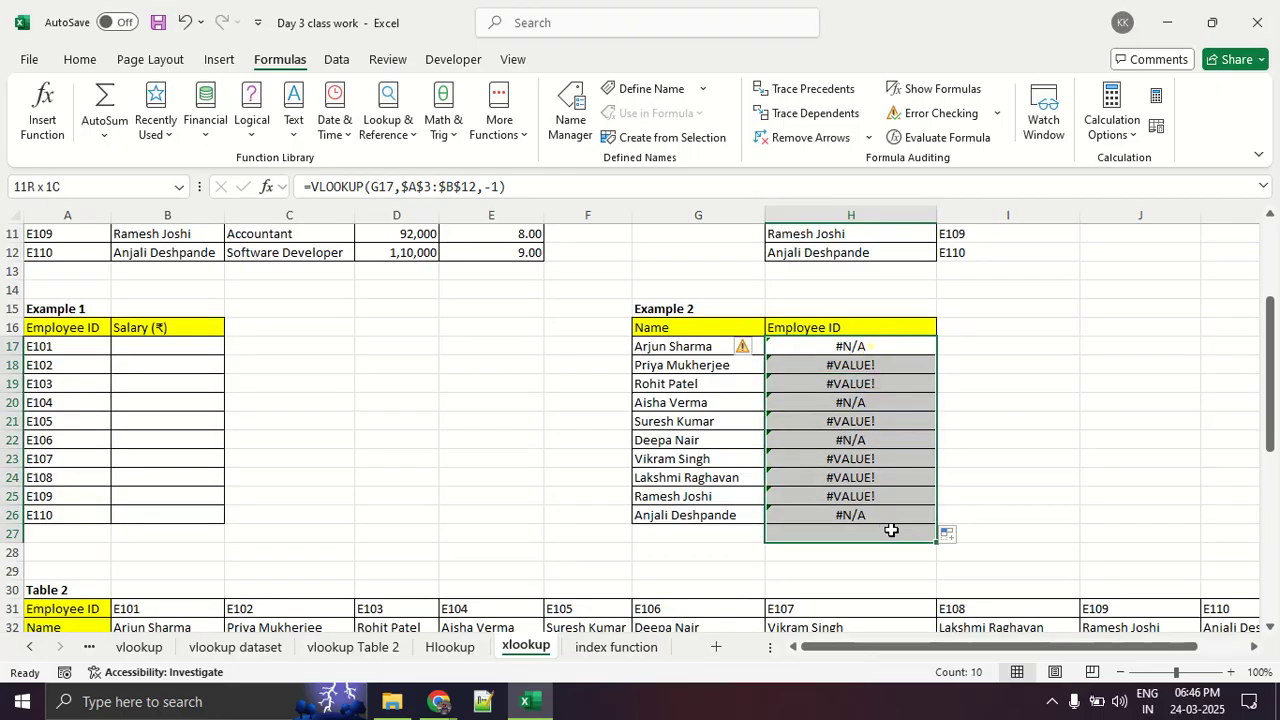
key("BackSpace")
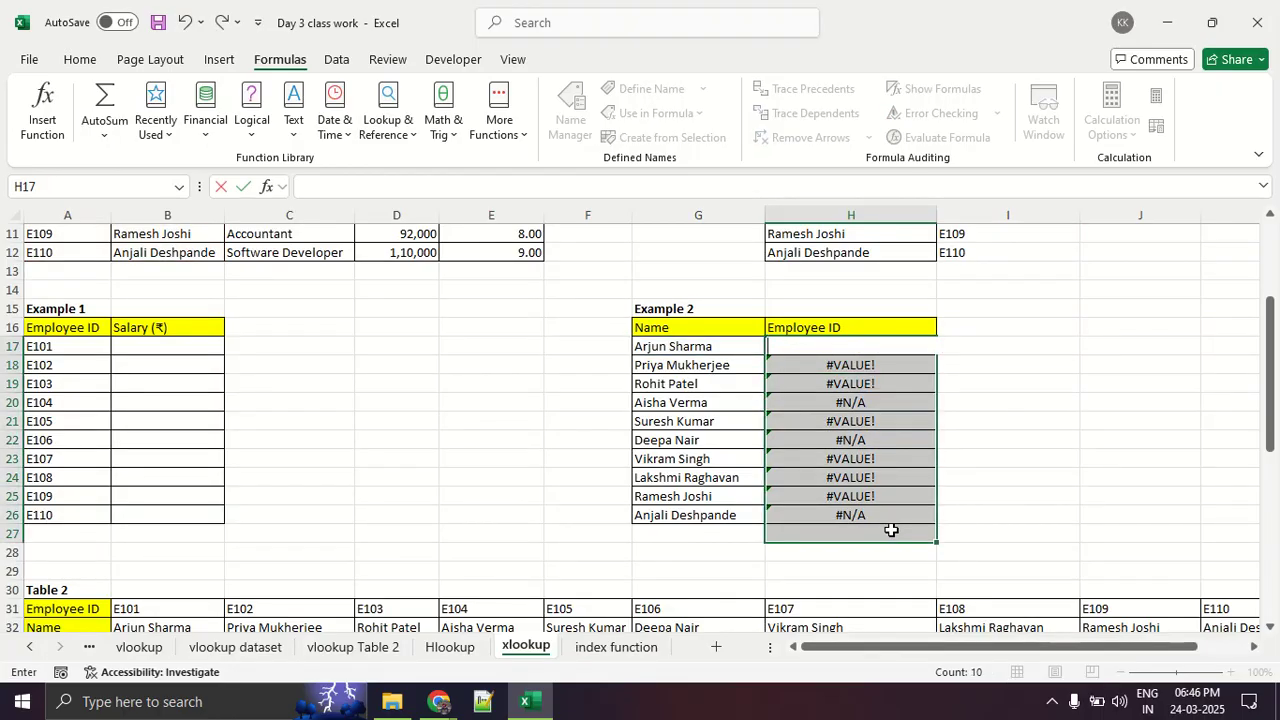
left_click(988, 486)
left_click_drag(884, 352, 914, 528)
key("Delete")
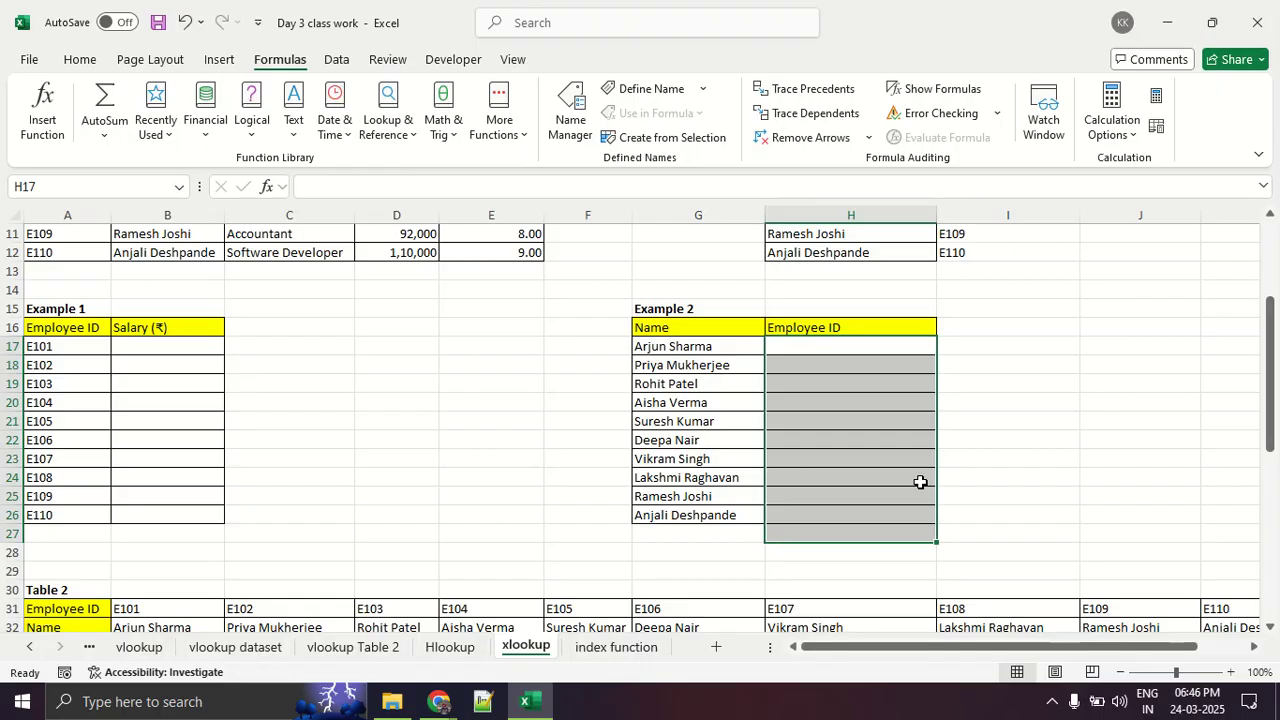
left_click(920, 482)
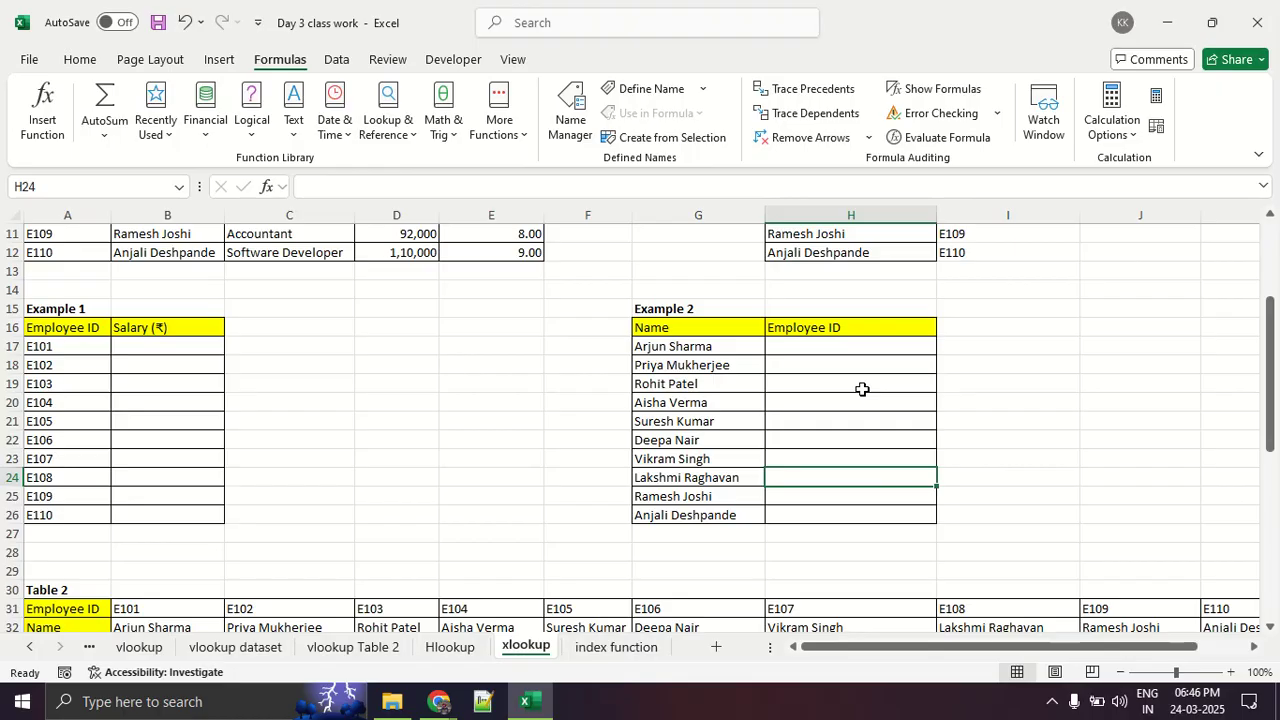
- Search for xlookup in the function list and insert the XLOOKUP function in H17
scroll(862, 389, "up", 4)
scroll(520, 350, "down", 2)
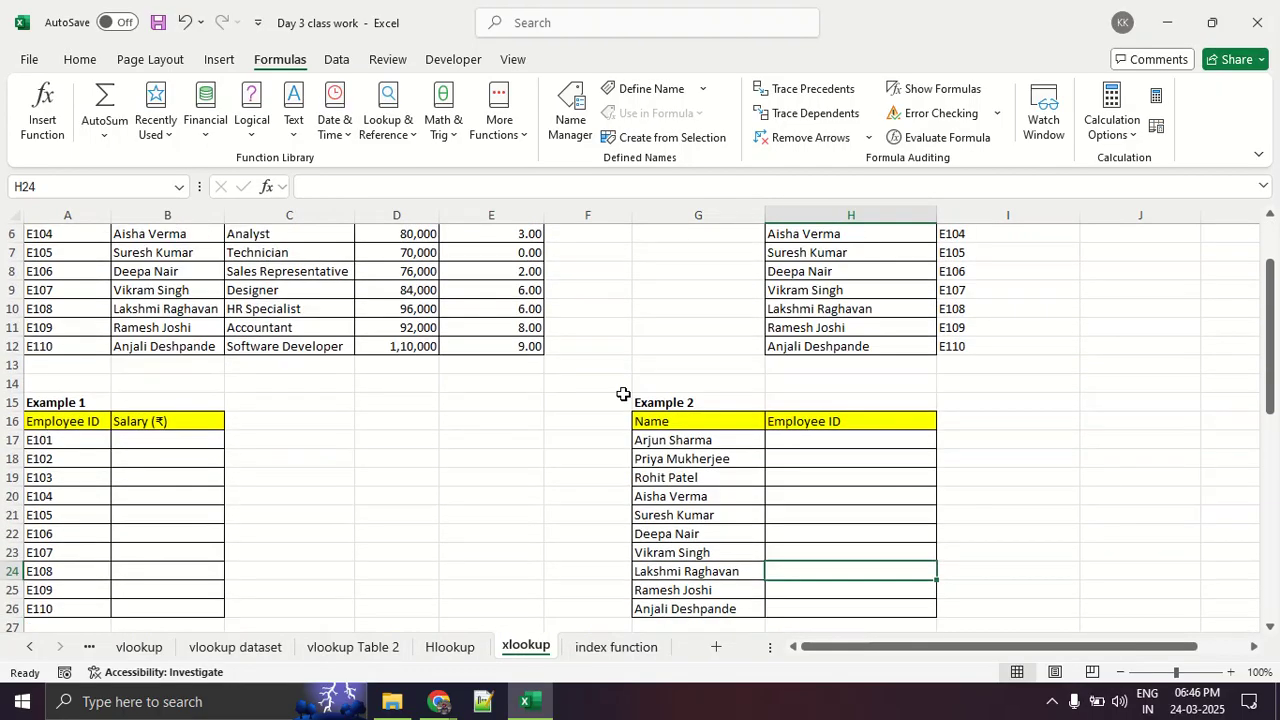
left_click(920, 439)
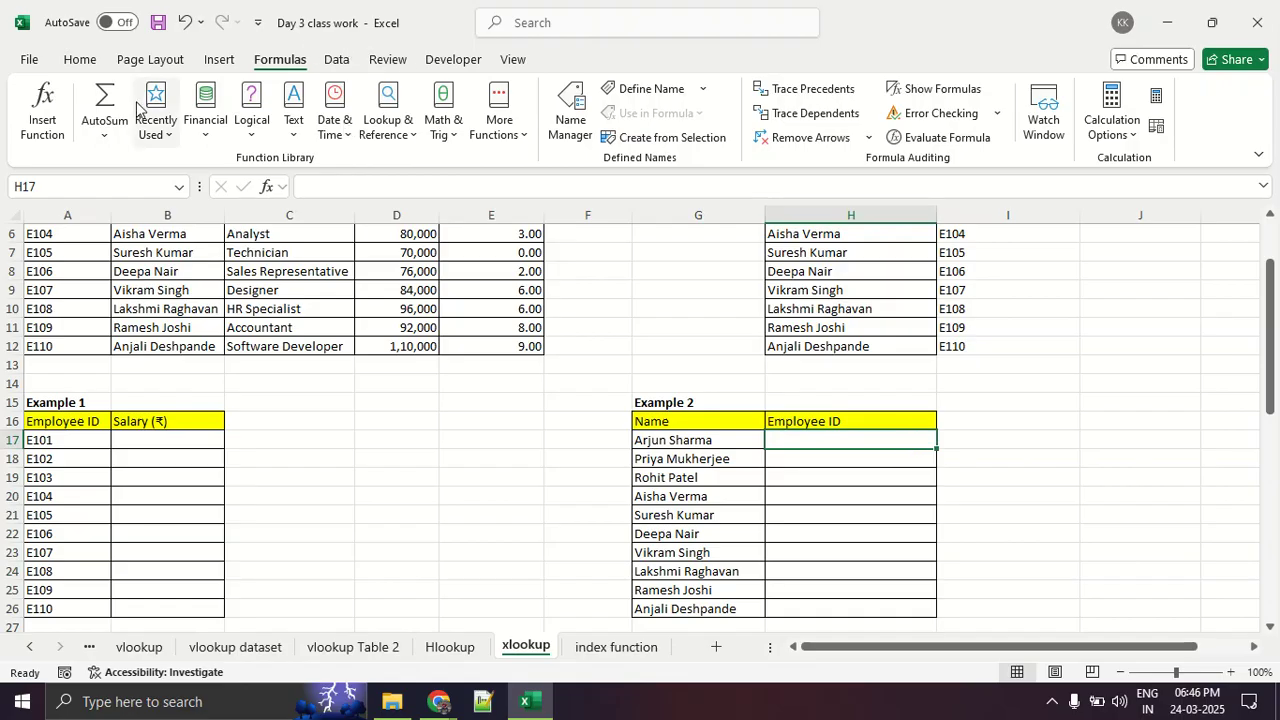
left_click(42, 105)
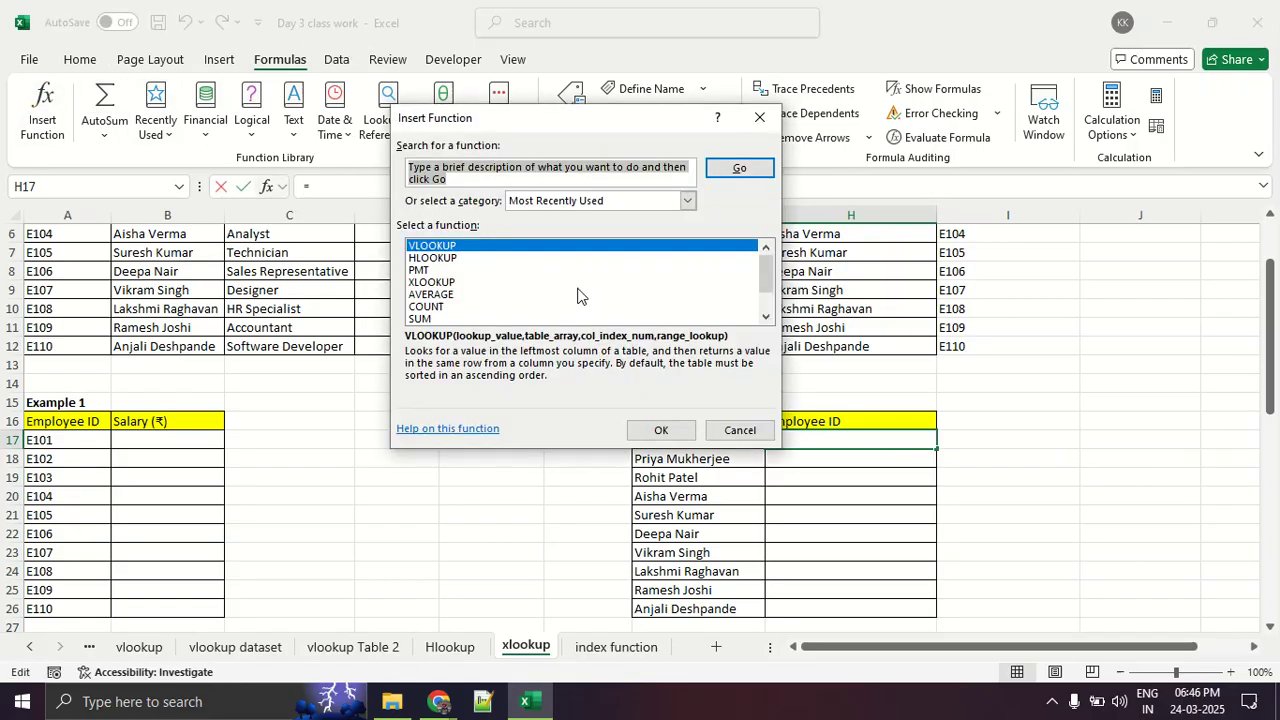
type("xlookup")
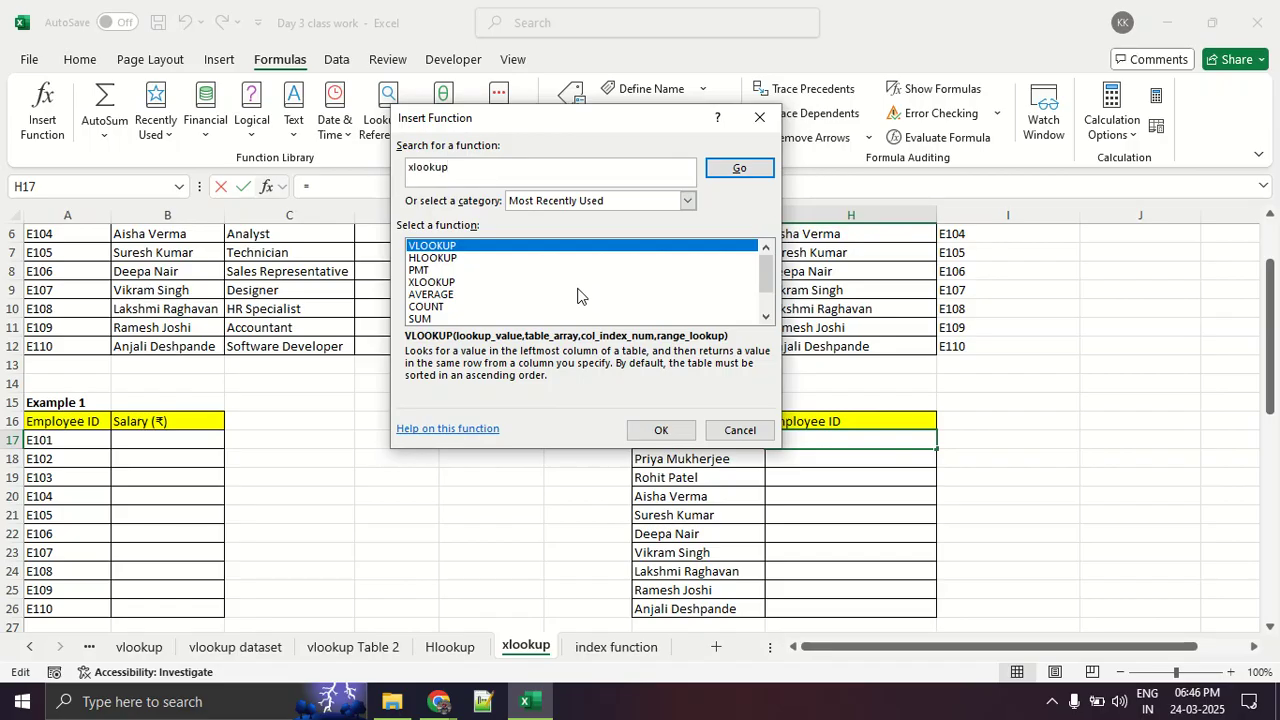
key("Return")
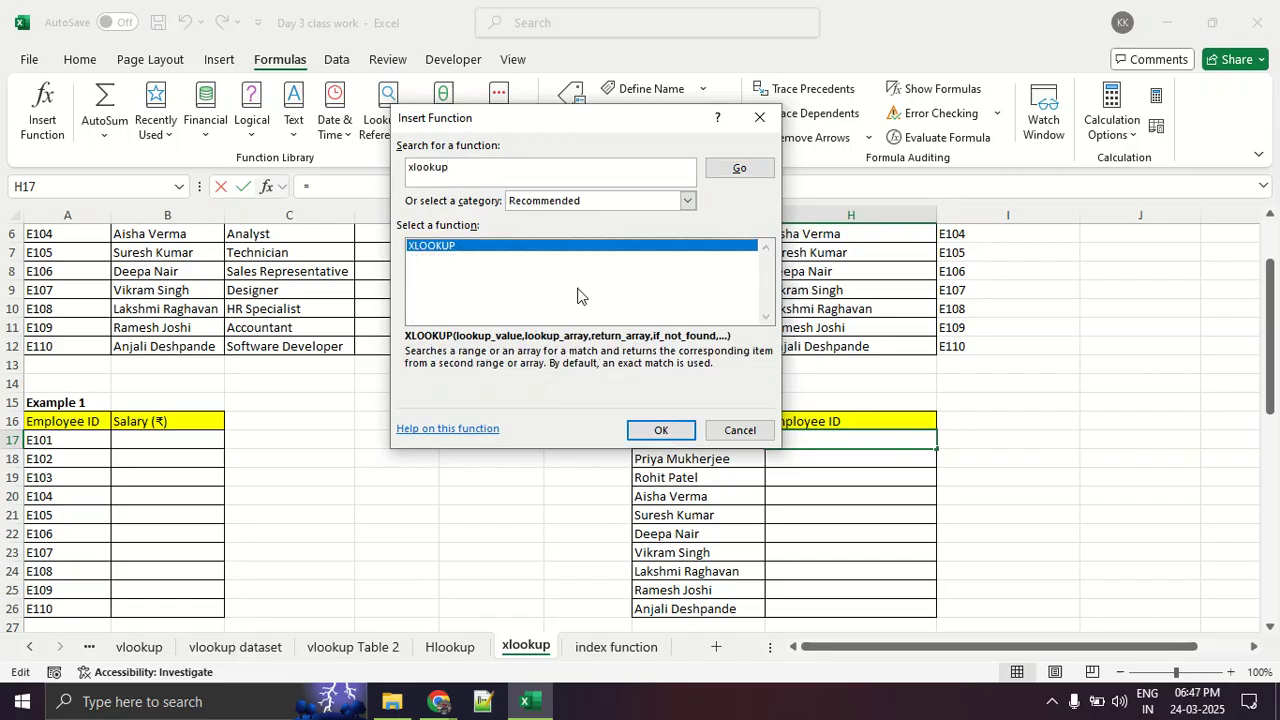
left_click(632, 436)
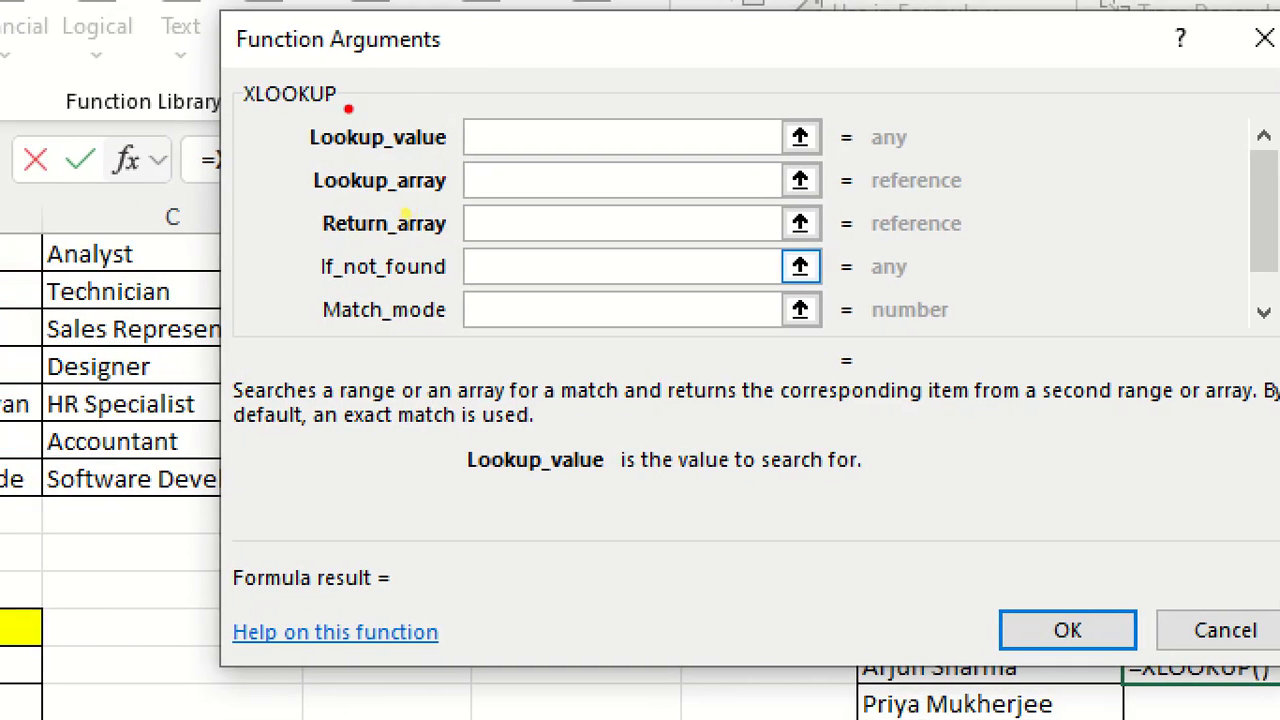
- Circle XLOOKUP's three required arguments, mark If_not_found, underline Lookup_value, and clear the drawings
mouse_move(317, 118)
left_mouse_down()
mouse_move(388, 245)
mouse_move(388, 119)
left_mouse_up()
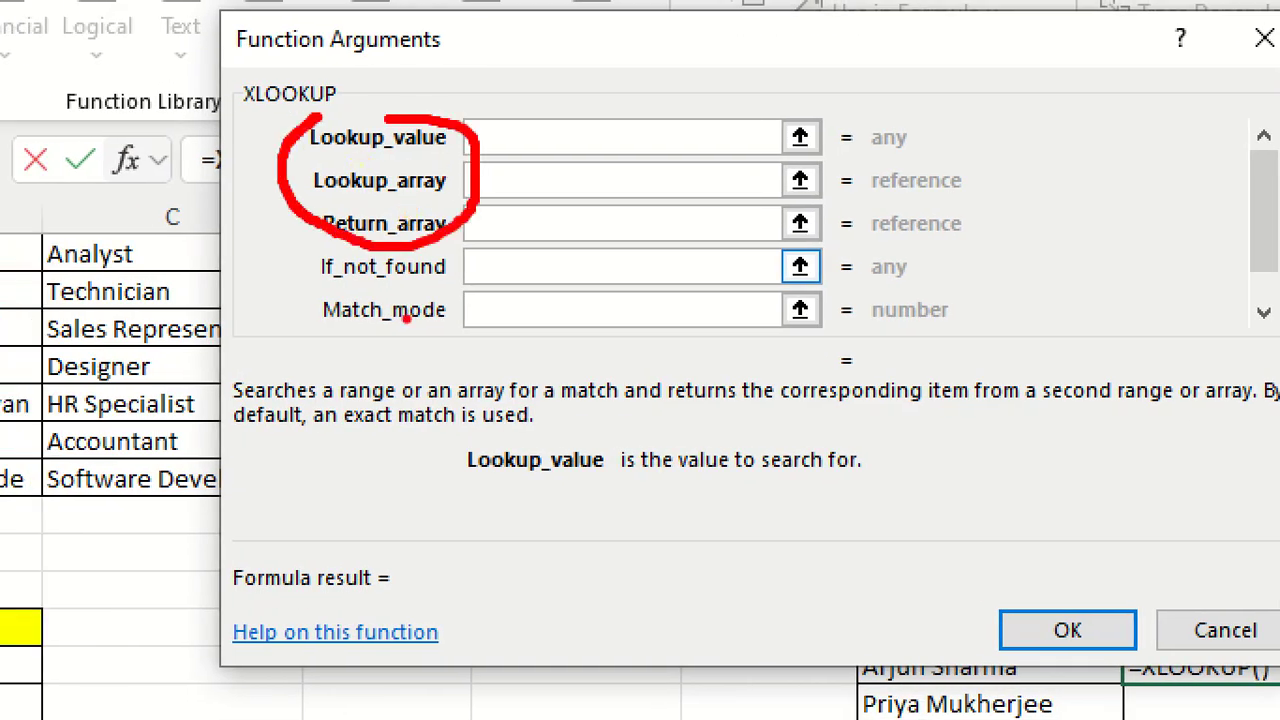
mouse_move(405, 268)
left_mouse_down()
mouse_move(368, 263)
mouse_move(880, 375)
mouse_move(320, 256)
left_mouse_up()
key("Escape")
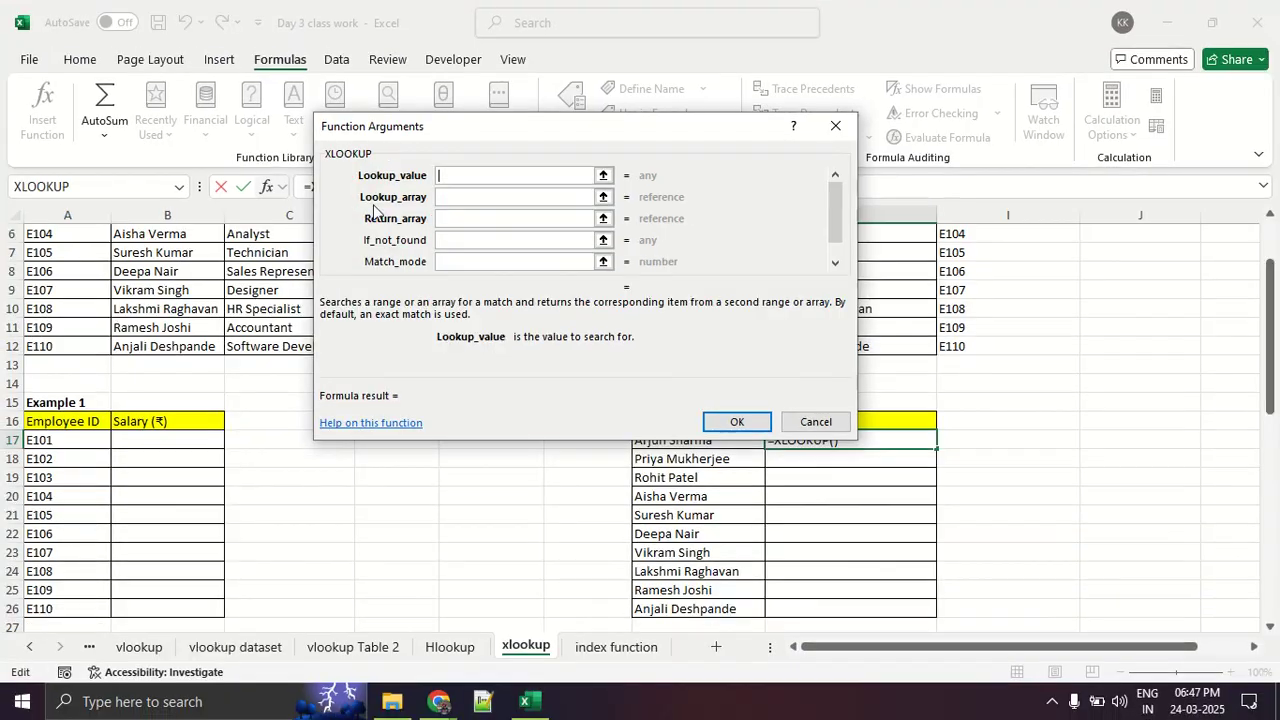
key("ctrl+1")
left_click_drag(330, 179, 841, 181)
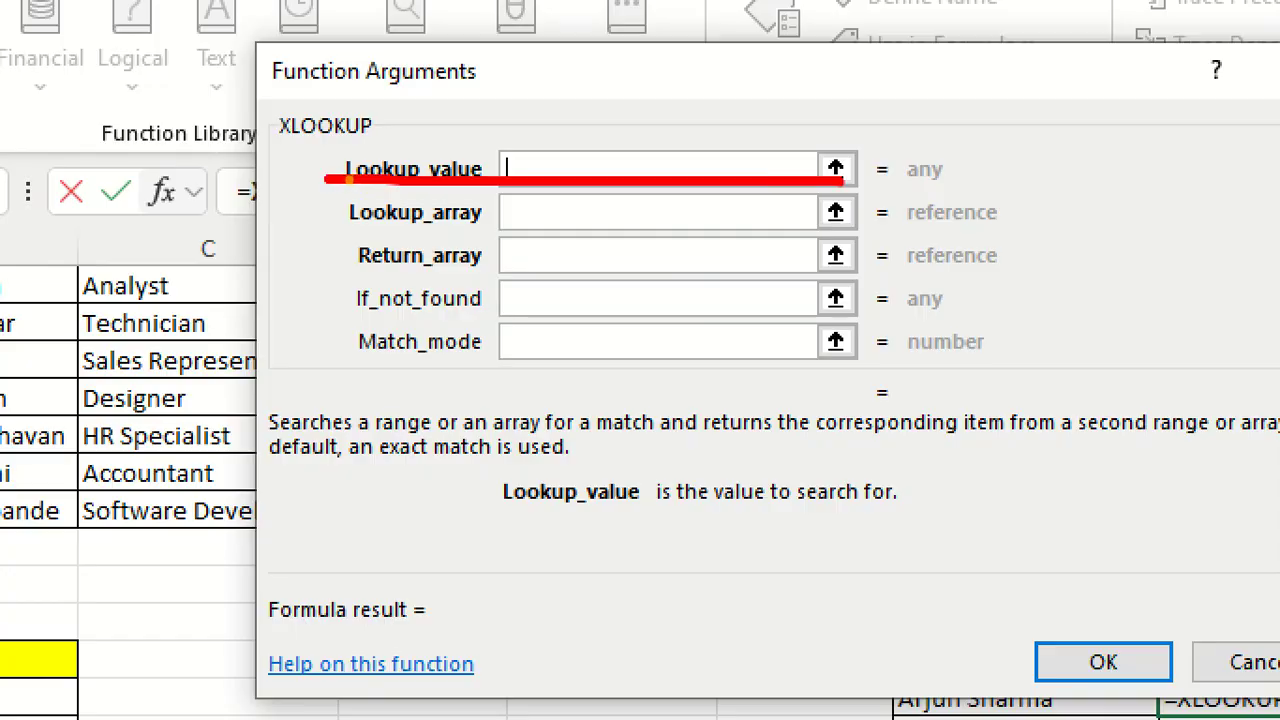
key("Escape")
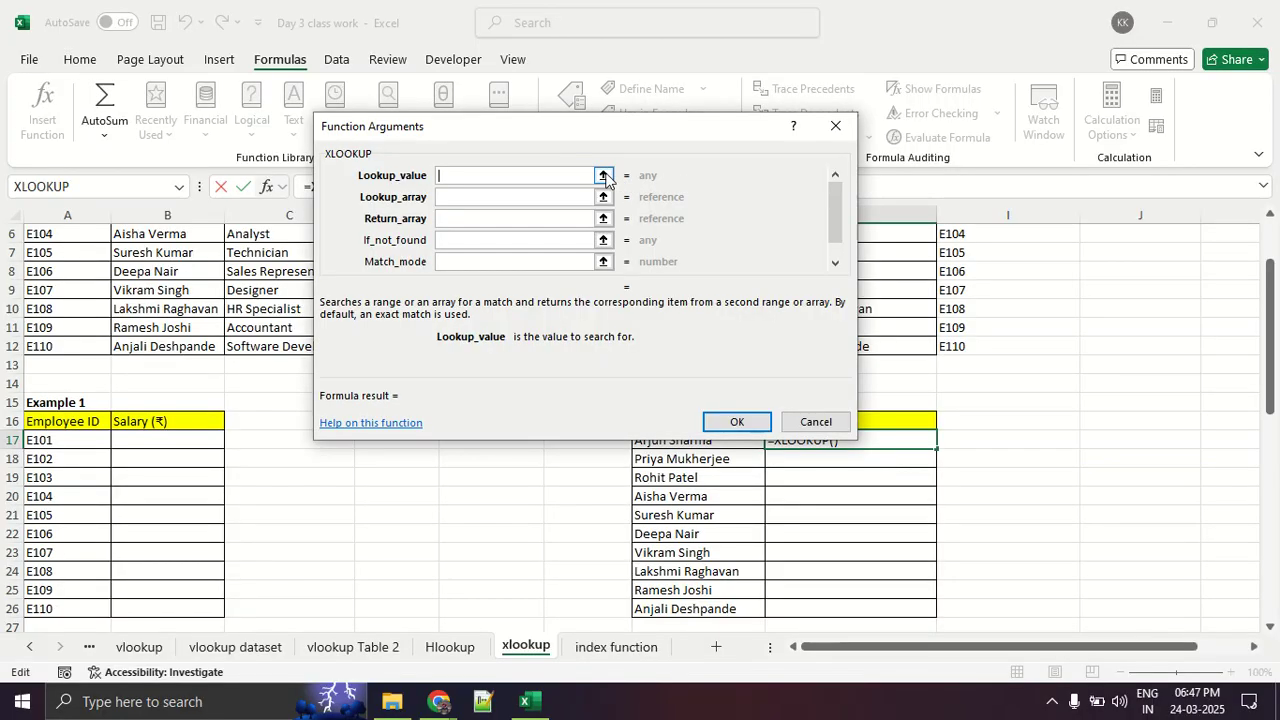
- Set the XLOOKUP's Lookup_value to cell G17, the first name in Example 2
left_click(603, 176)
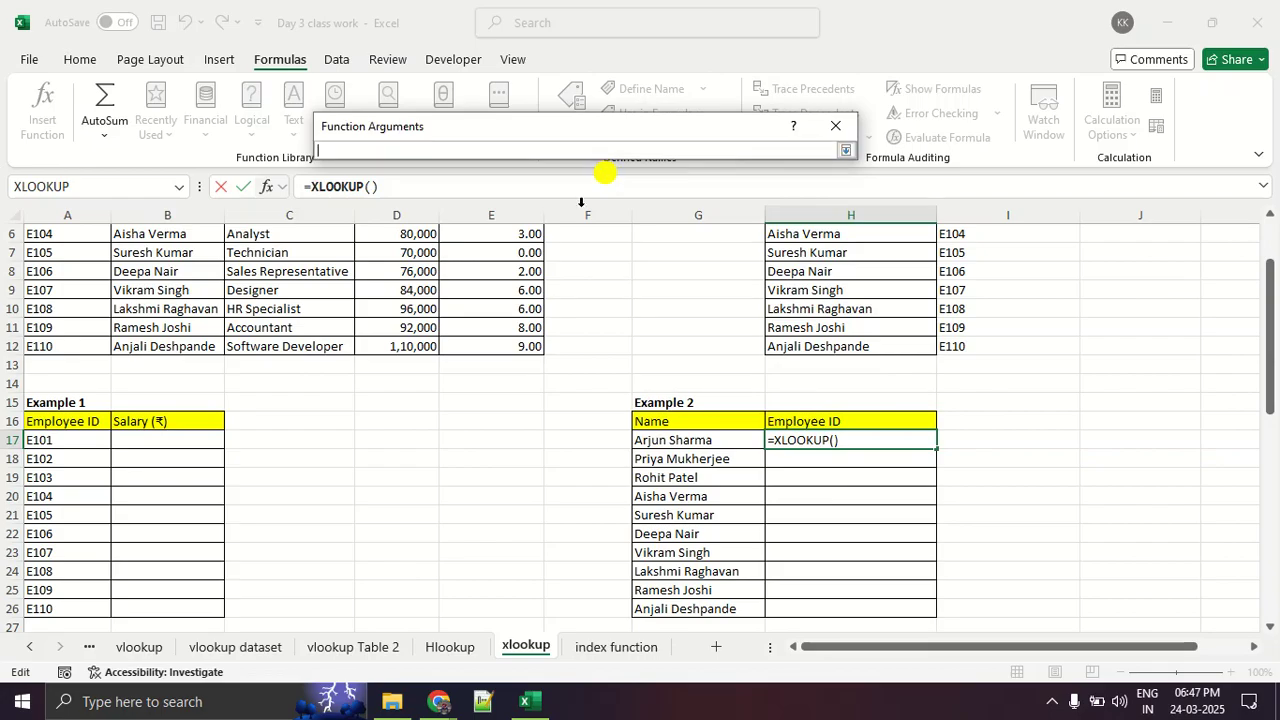
left_click(702, 441)
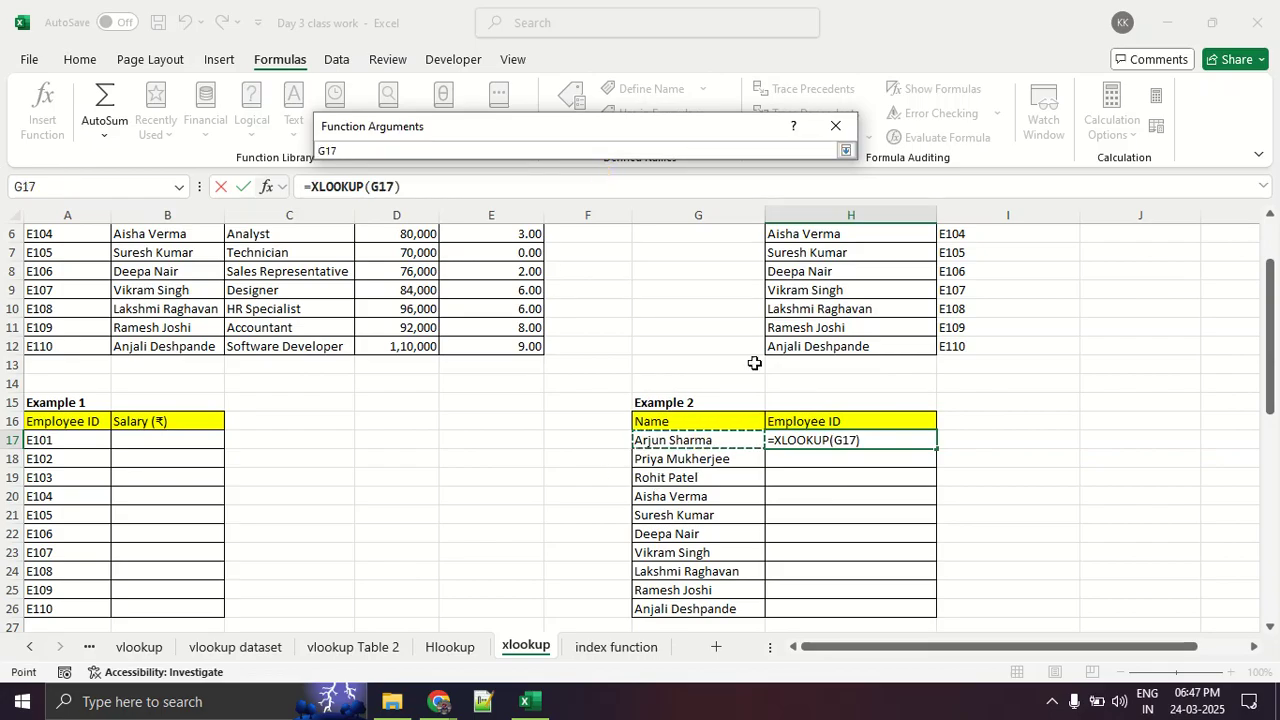
left_click(846, 151)
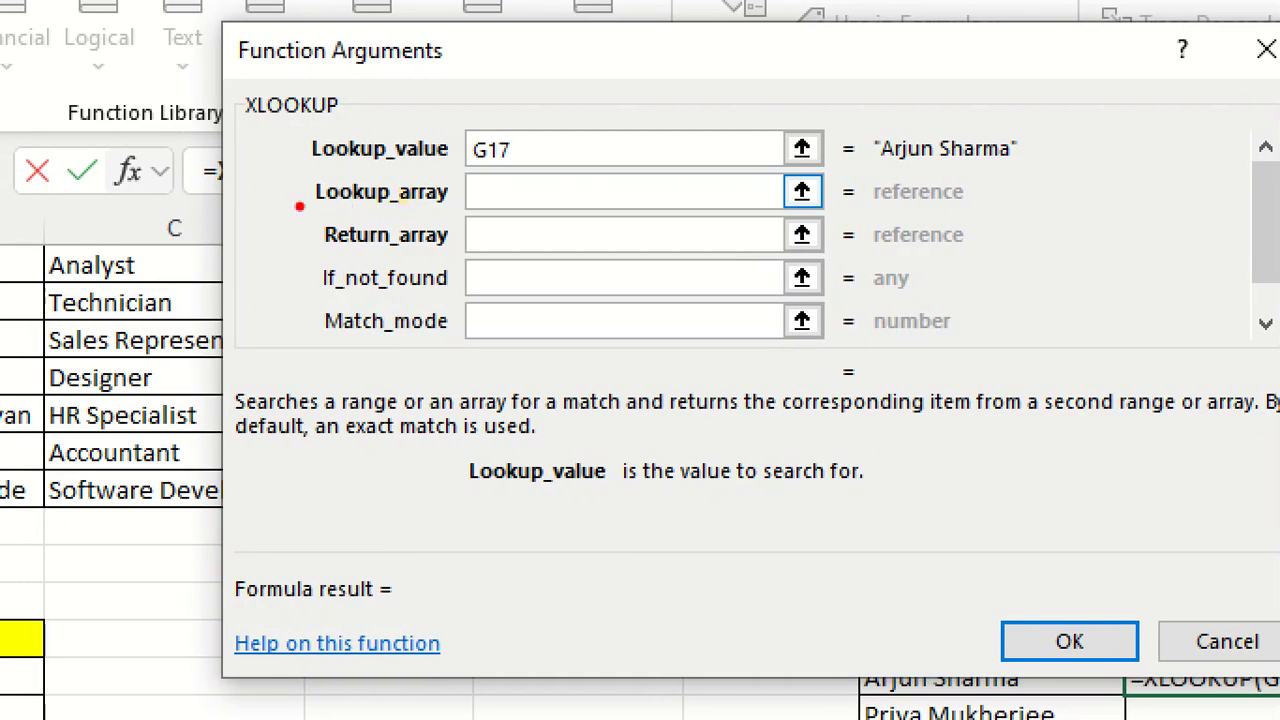
- Underline Lookup_array, draw an arrow from it to a sketched table outline divided by lines, and clear the drawing
left_click_drag(350, 204, 478, 203)
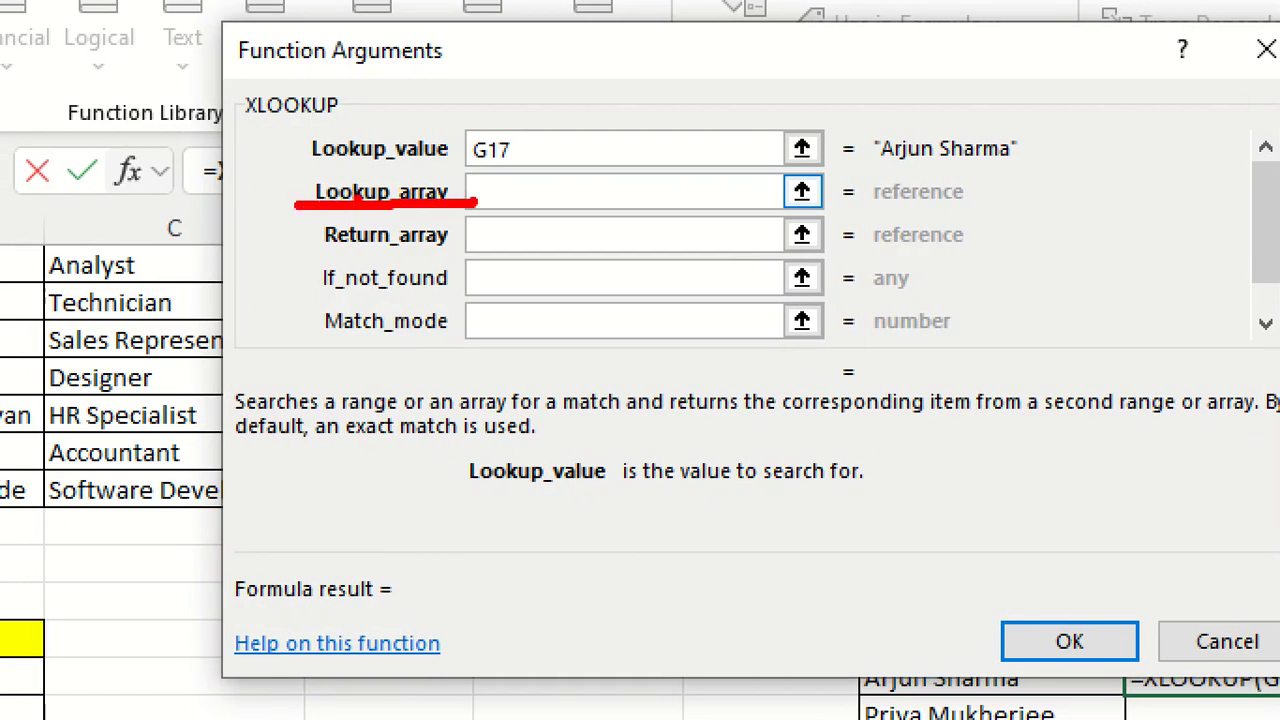
mouse_move(390, 215)
left_mouse_down()
mouse_move(771, 320)
mouse_move(865, 320)
left_mouse_up()
mouse_move(752, 282)
left_mouse_down()
mouse_move(862, 318)
mouse_move(838, 355)
left_mouse_up()
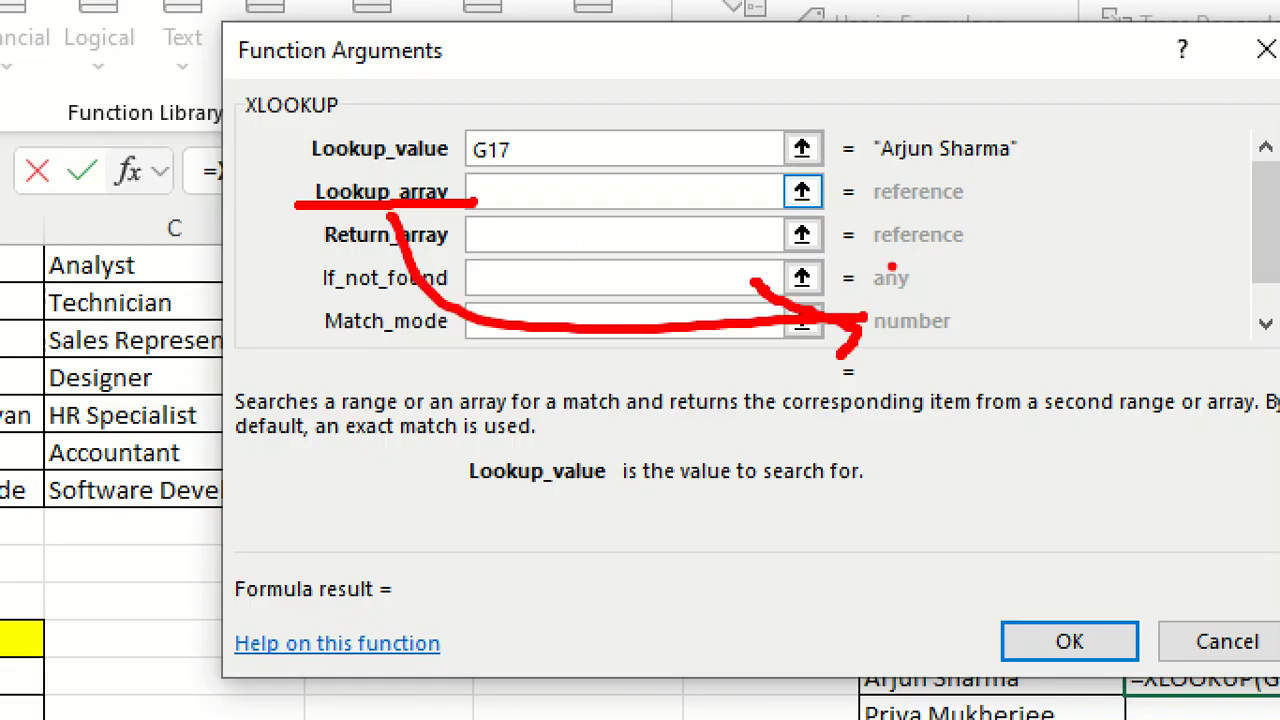
mouse_move(880, 128)
left_mouse_down()
mouse_move(846, 128)
mouse_move(1158, 405)
mouse_move(1150, 165)
mouse_move(870, 150)
left_mouse_up()
left_click_drag(815, 252, 970, 252)
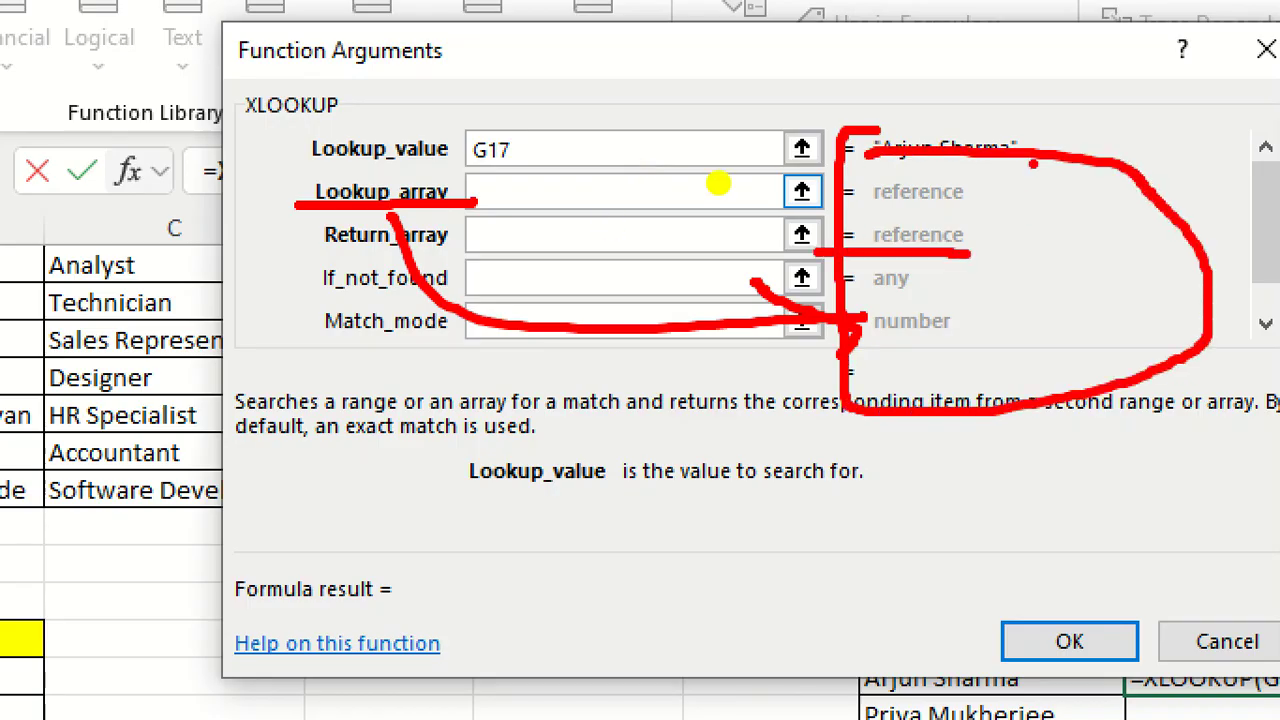
left_click_drag(1036, 156, 1030, 395)
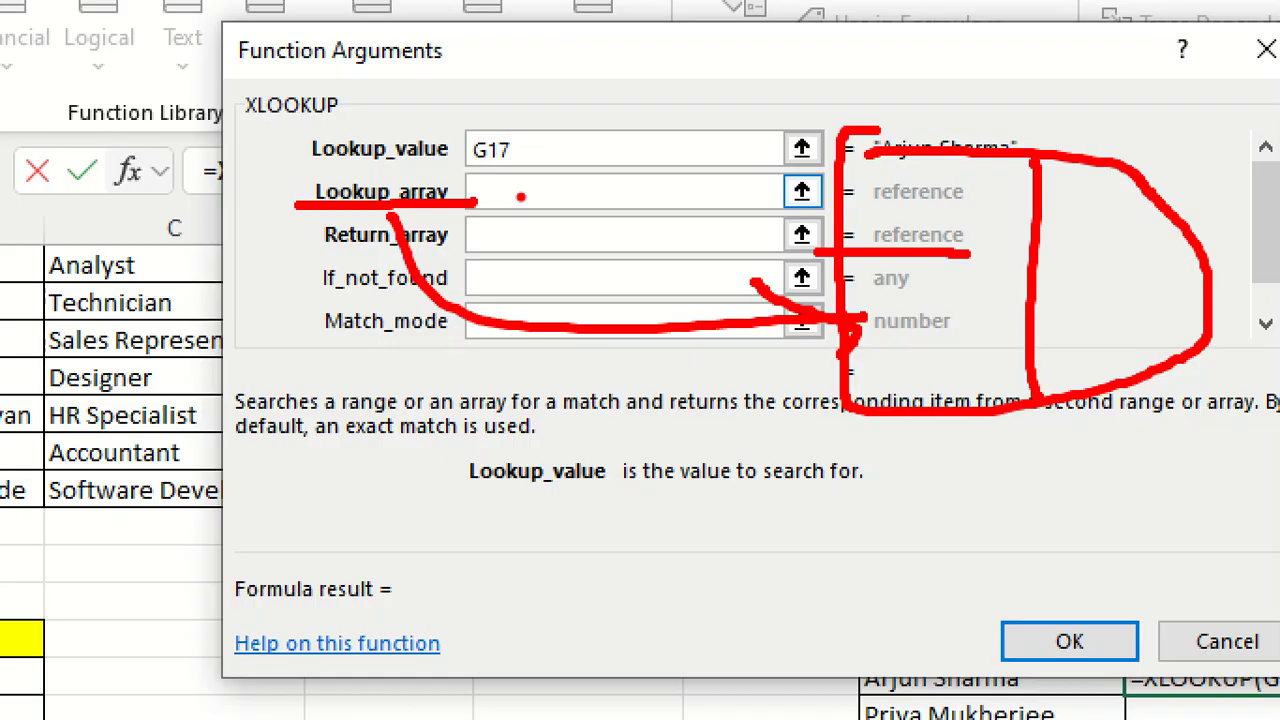
key("Escape")
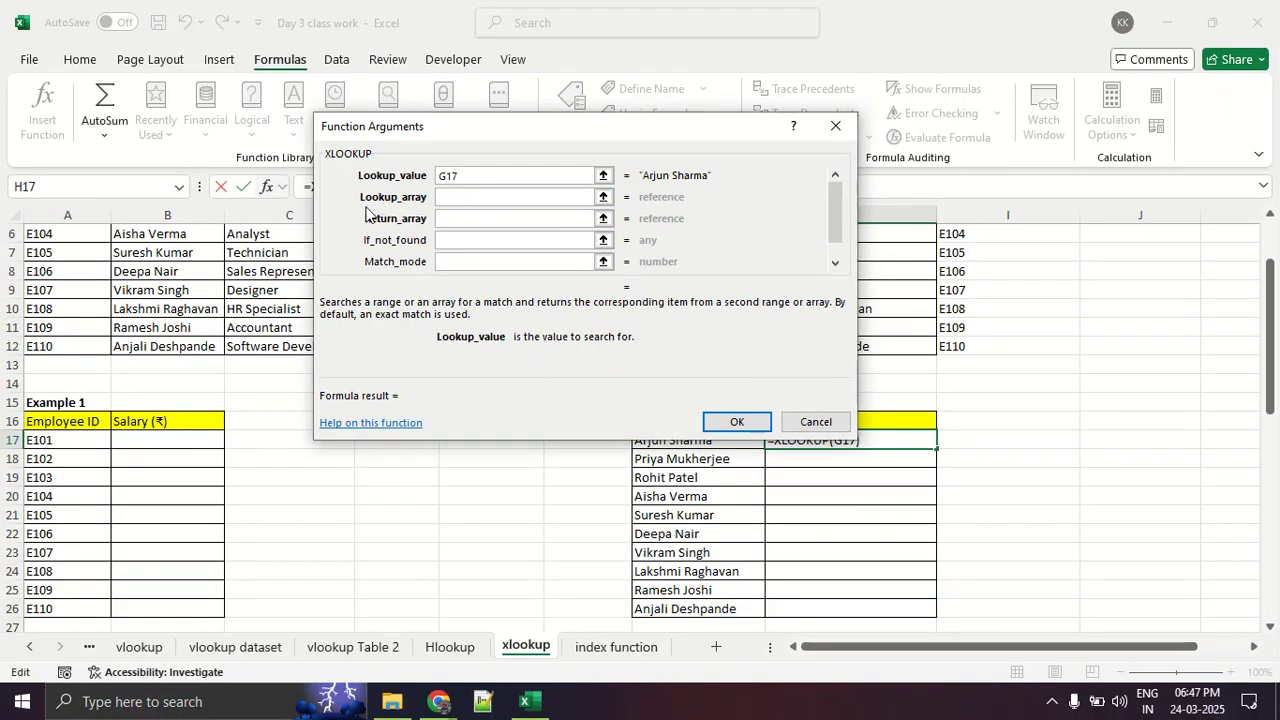
- Set the XLOOKUP's Lookup_array to Table 1's Name range B3:B12, marking the first name on screen
left_click(466, 197)
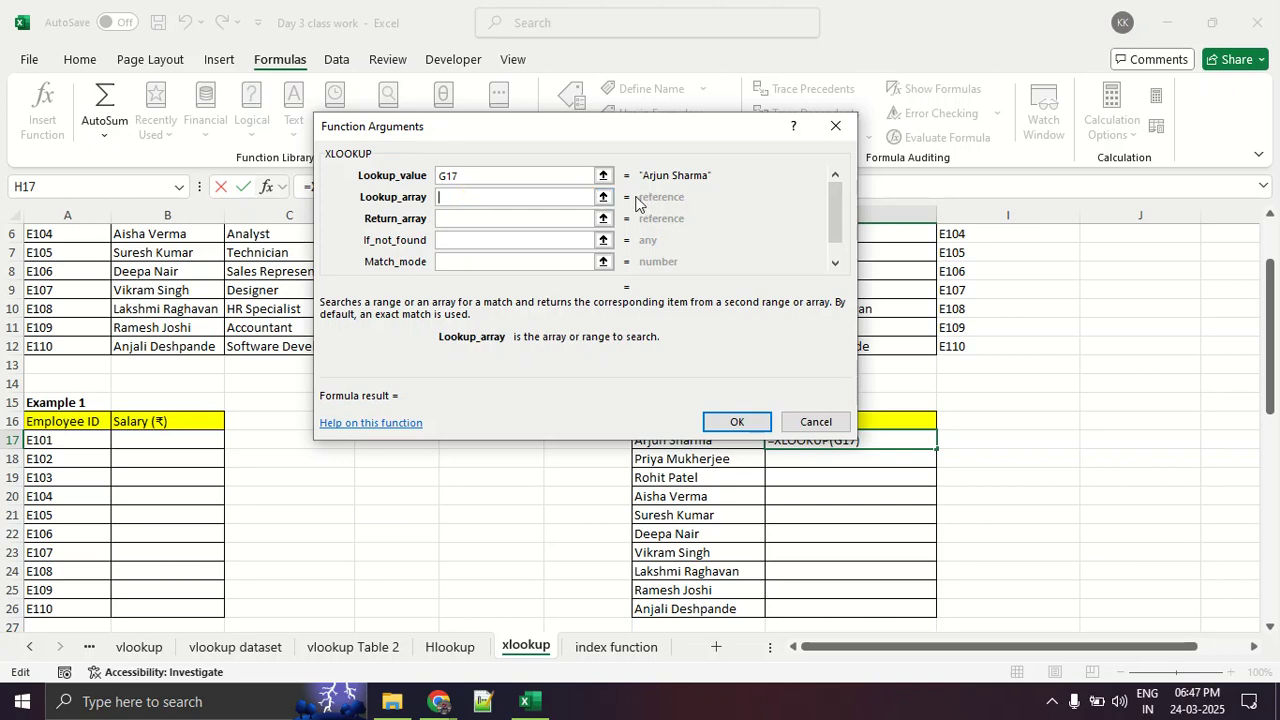
left_click(603, 197)
scroll(298, 297, "up", 2)
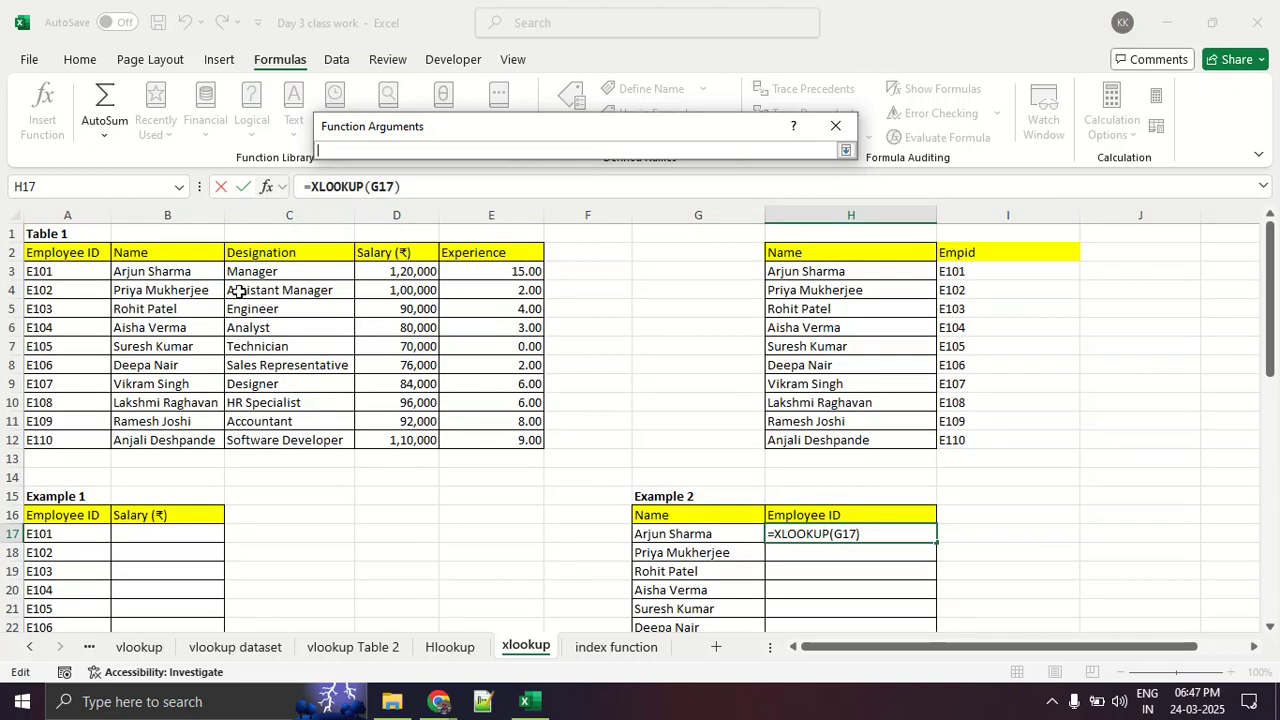
left_click_drag(200, 271, 186, 436)
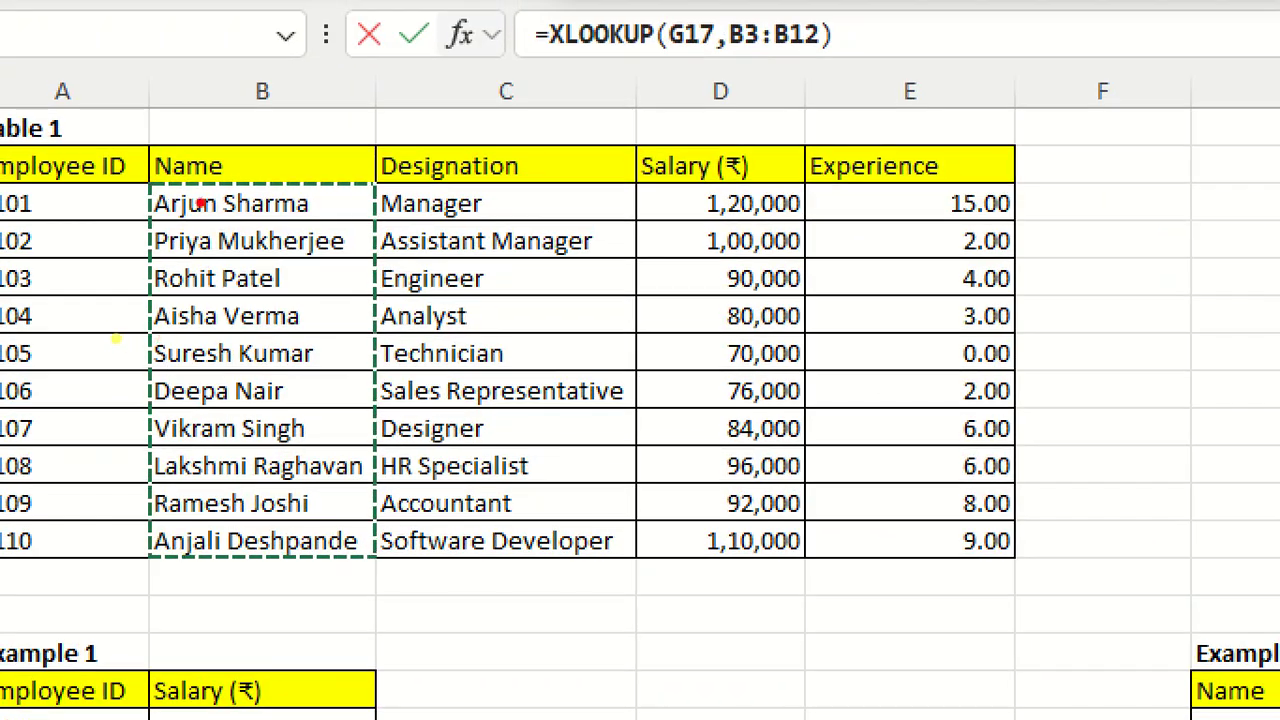
mouse_move(218, 178)
left_mouse_down()
mouse_move(160, 186)
mouse_move(162, 430)
mouse_move(198, 560)
mouse_move(368, 535)
mouse_move(400, 295)
mouse_move(395, 198)
mouse_move(205, 184)
left_mouse_up()
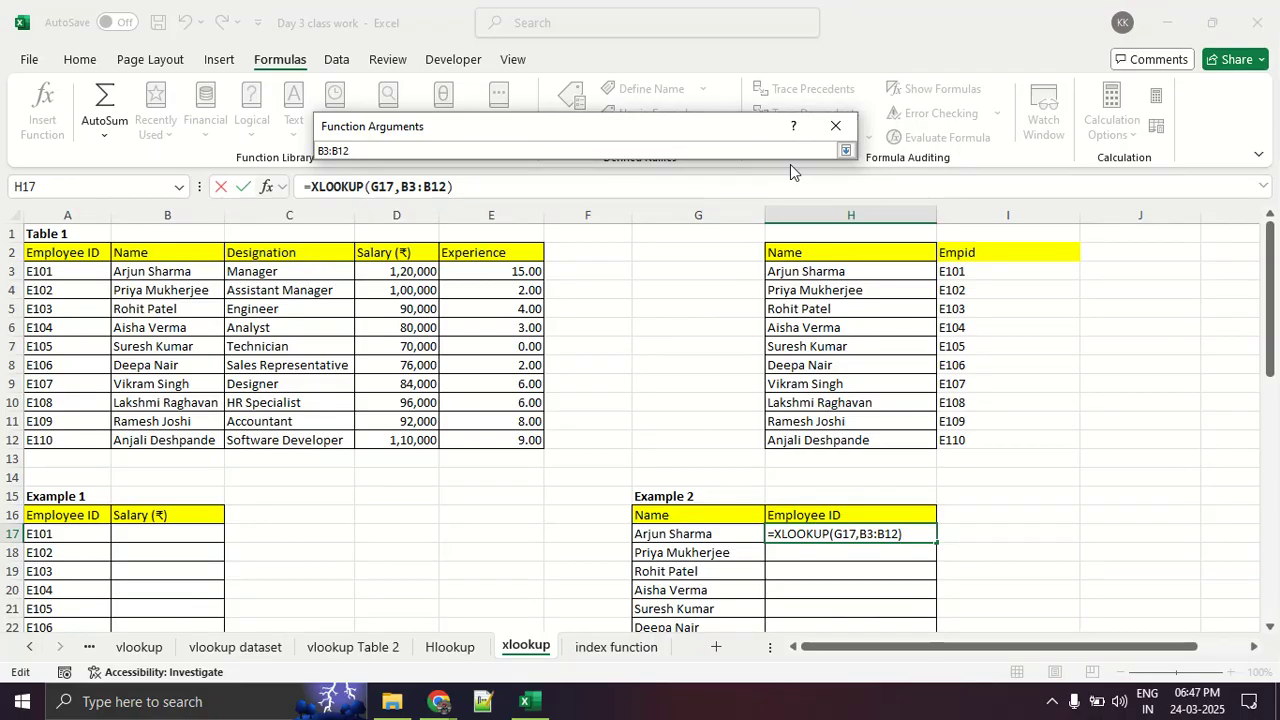
left_click(845, 150)
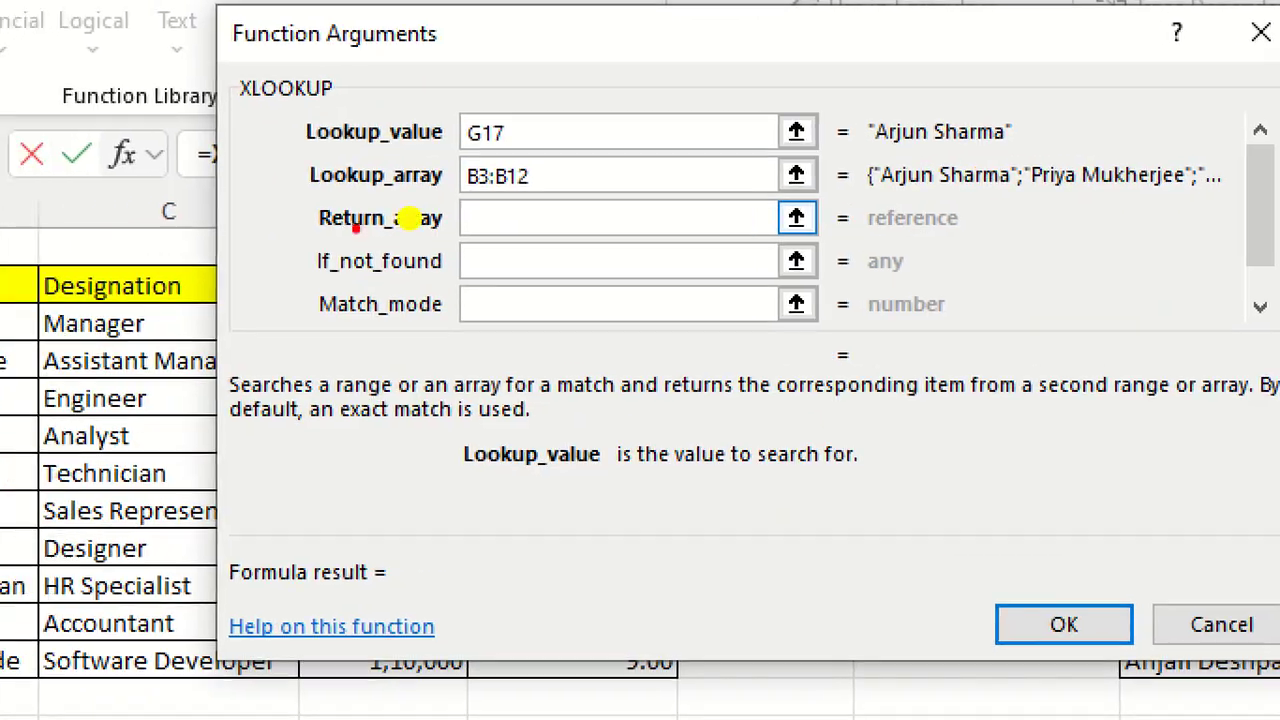
- Underline Return_array, clear the mark, and set the XLOOKUP's Return_array to Table 1's Employee ID range A3:A12
left_click_drag(357, 221, 421, 226)
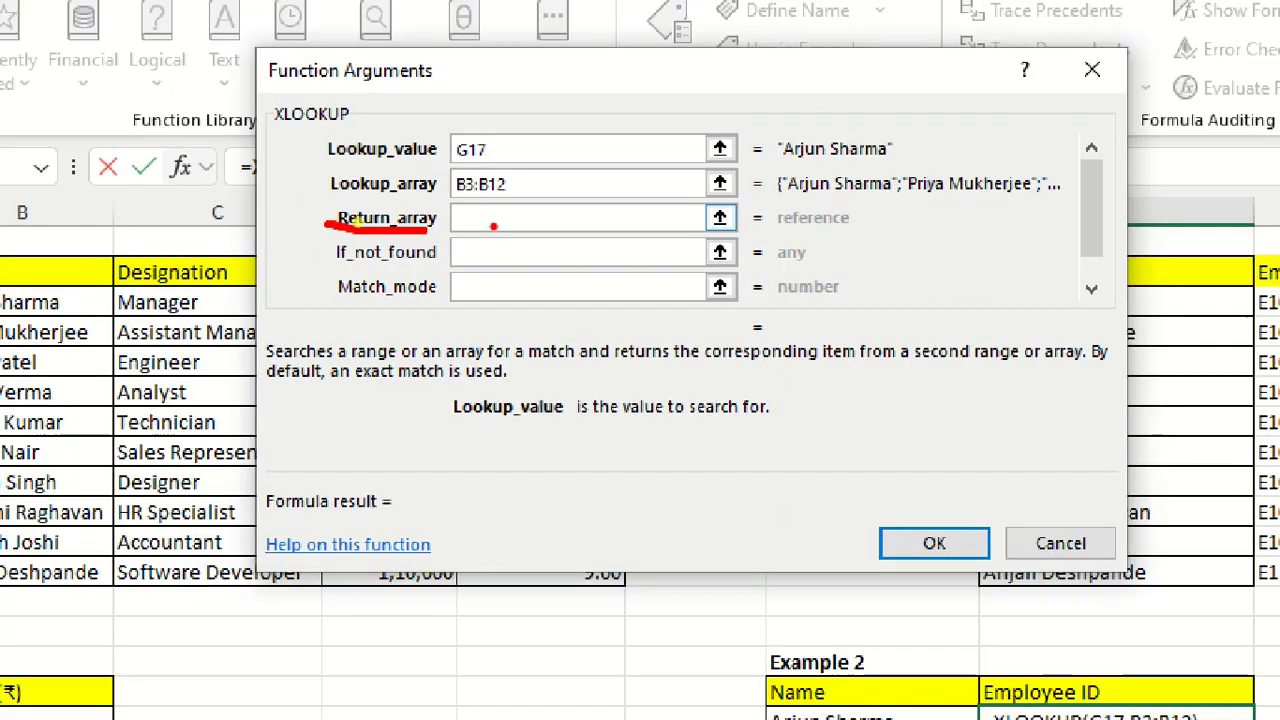
left_click(512, 215)
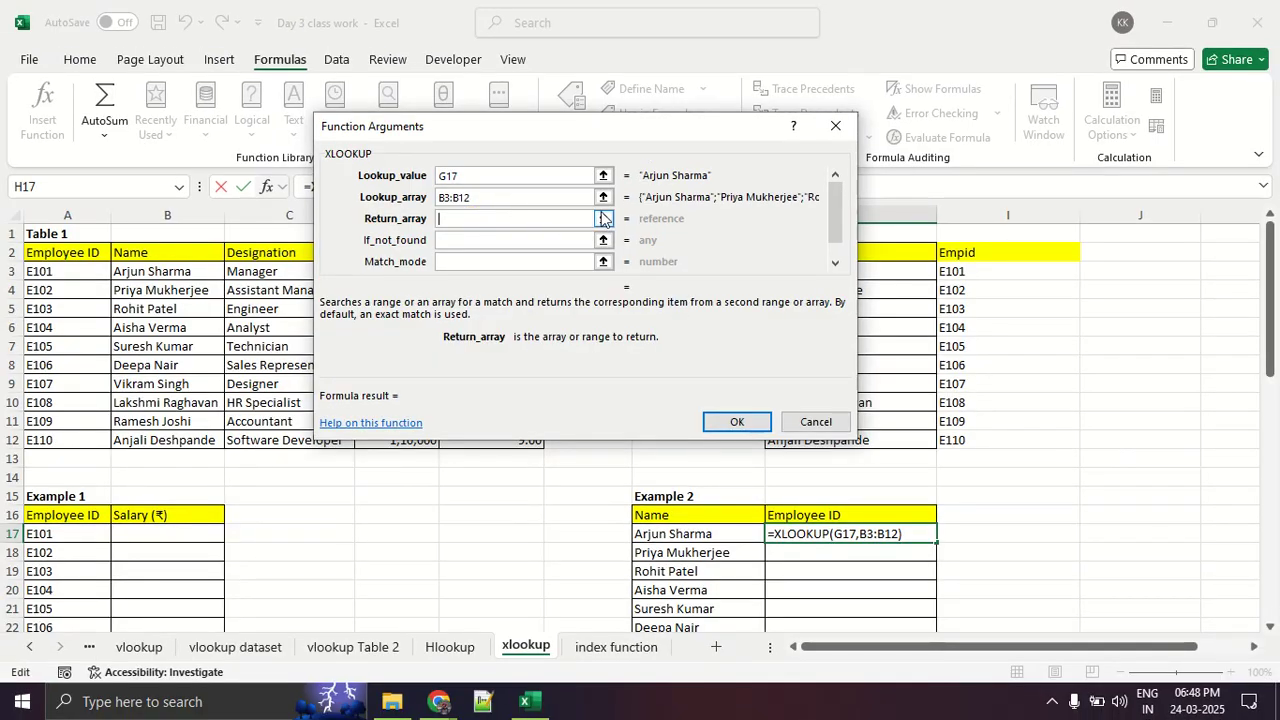
left_click(603, 218)
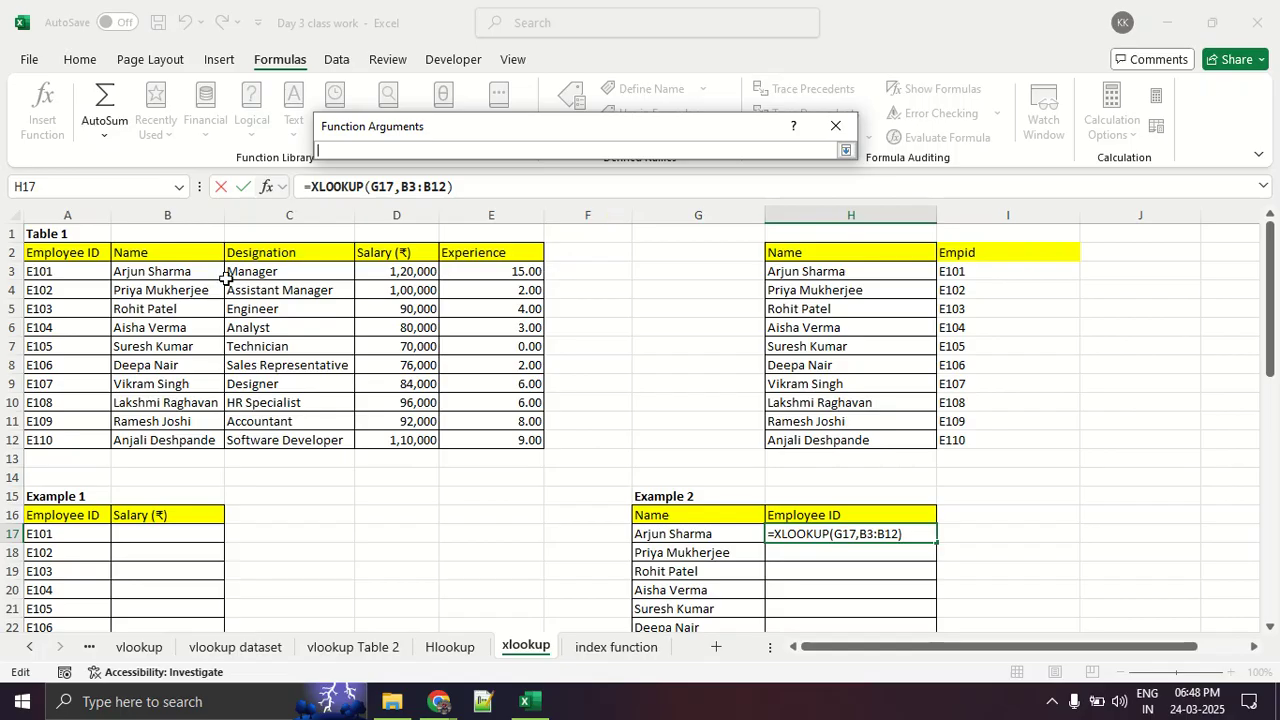
left_click_drag(91, 268, 97, 430)
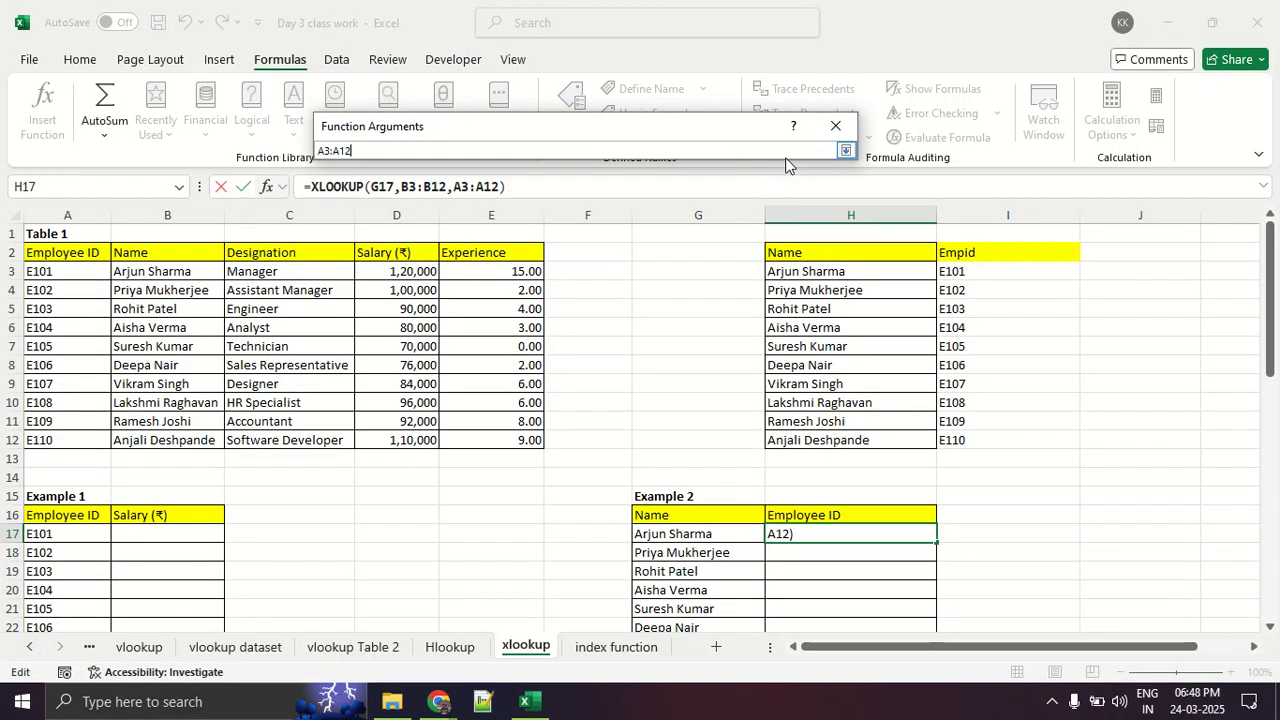
left_click(845, 150)
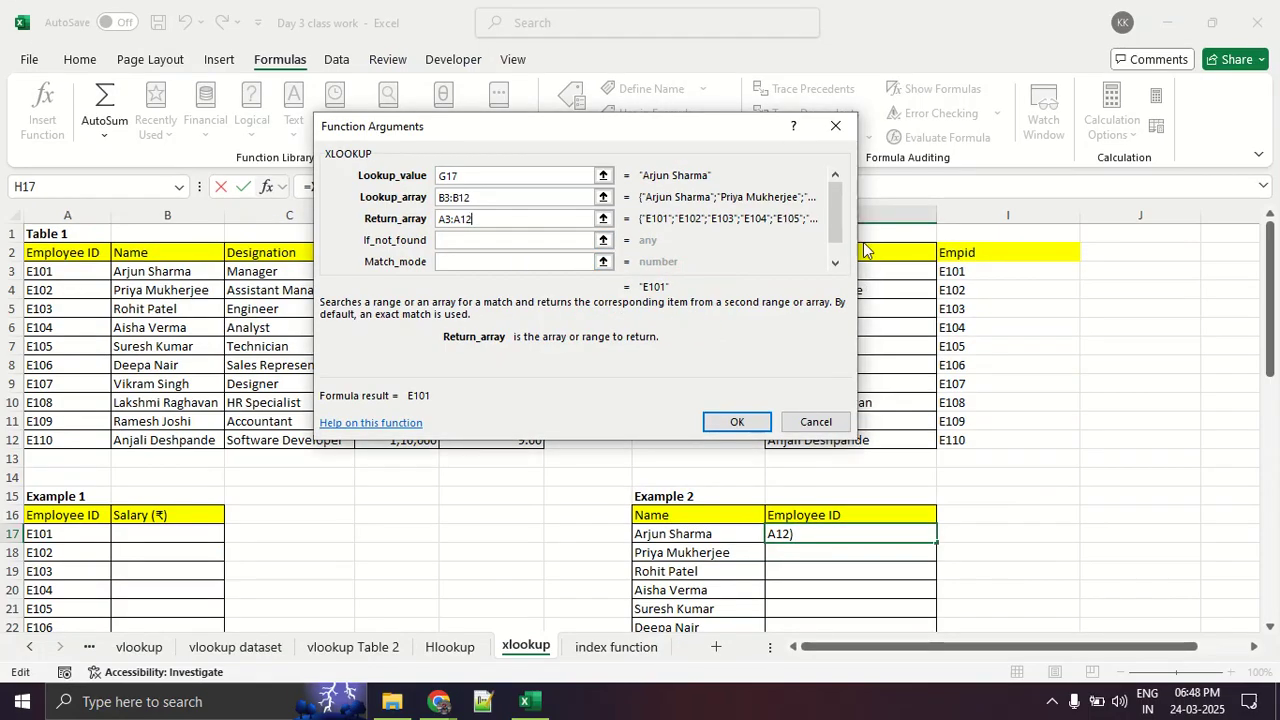
- Mark the optional Match_mode and Search_mode arguments of the XLOOKUP on screen, then clear the drawings
left_click_drag(840, 224, 841, 263)
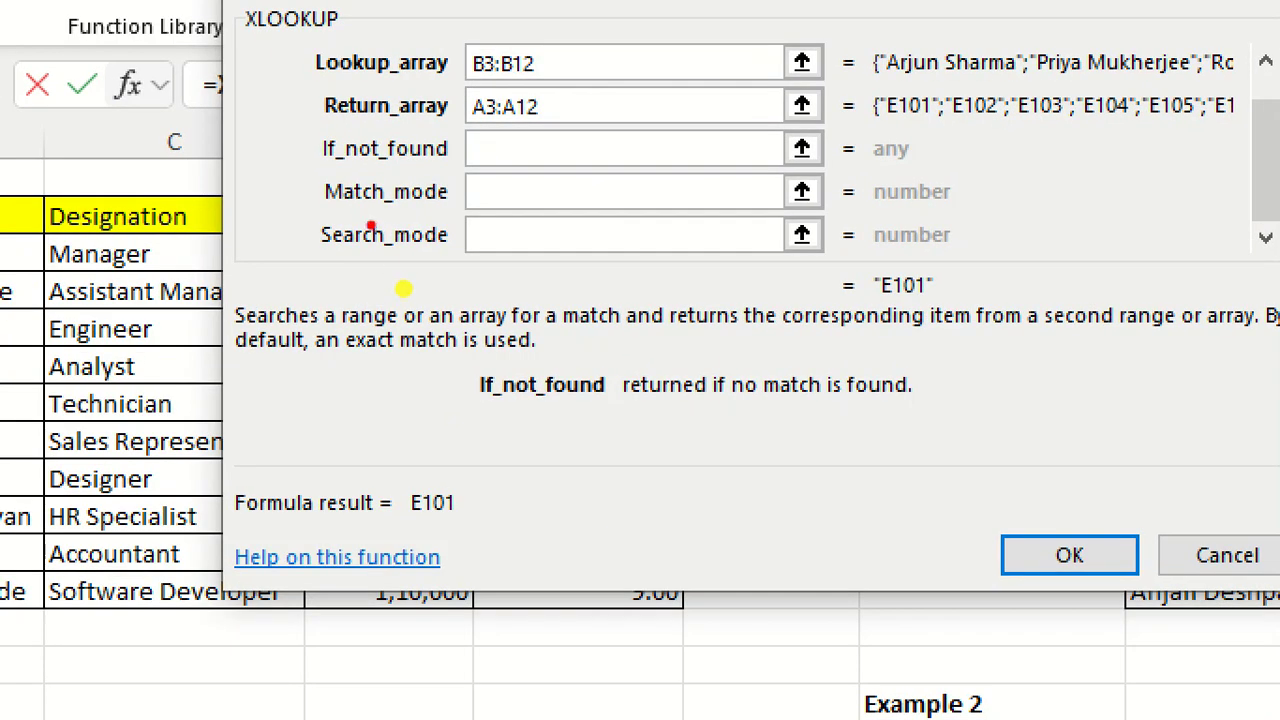
mouse_move(360, 251)
left_mouse_down()
mouse_move(602, 251)
mouse_move(628, 239)
left_mouse_up()
mouse_move(855, 185)
left_mouse_down()
mouse_move(452, 170)
mouse_move(318, 182)
mouse_move(320, 208)
left_mouse_up()
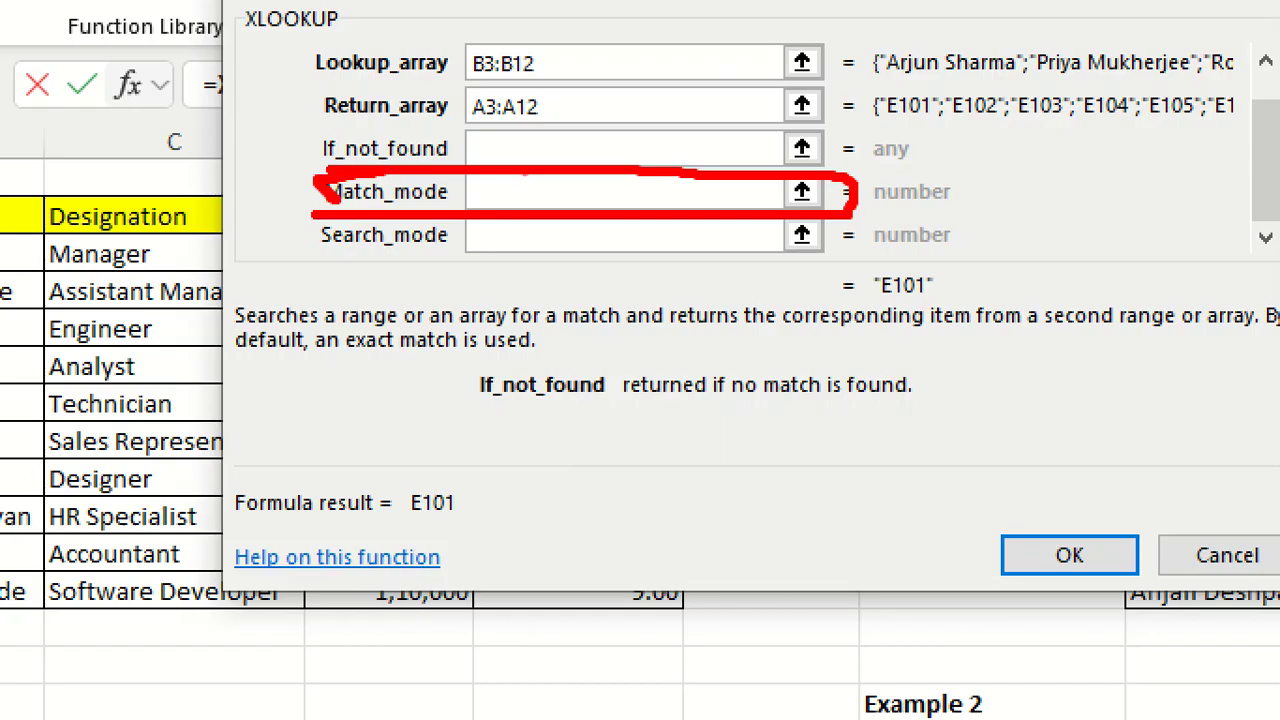
left_click_drag(396, 264, 866, 264)
key("Escape")
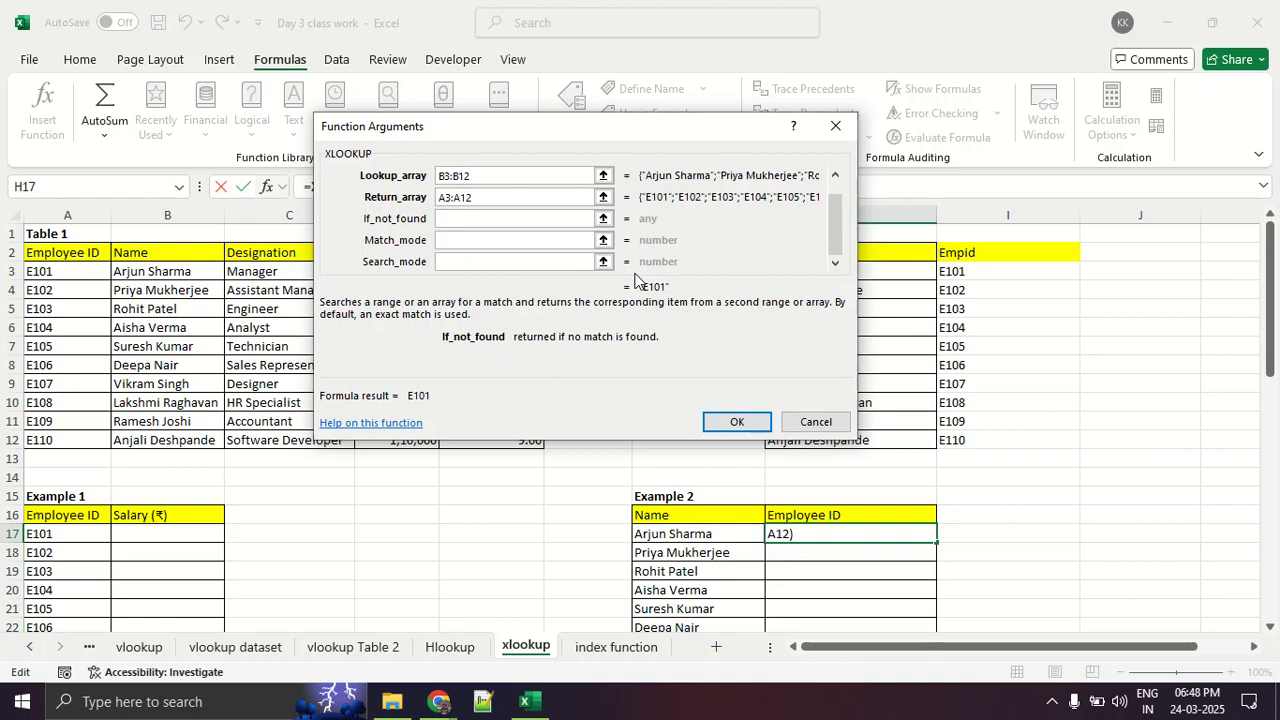
- Confirm the XLOOKUP in H17 and fill it down Example 2's Employee ID column to H26
left_click(737, 418)
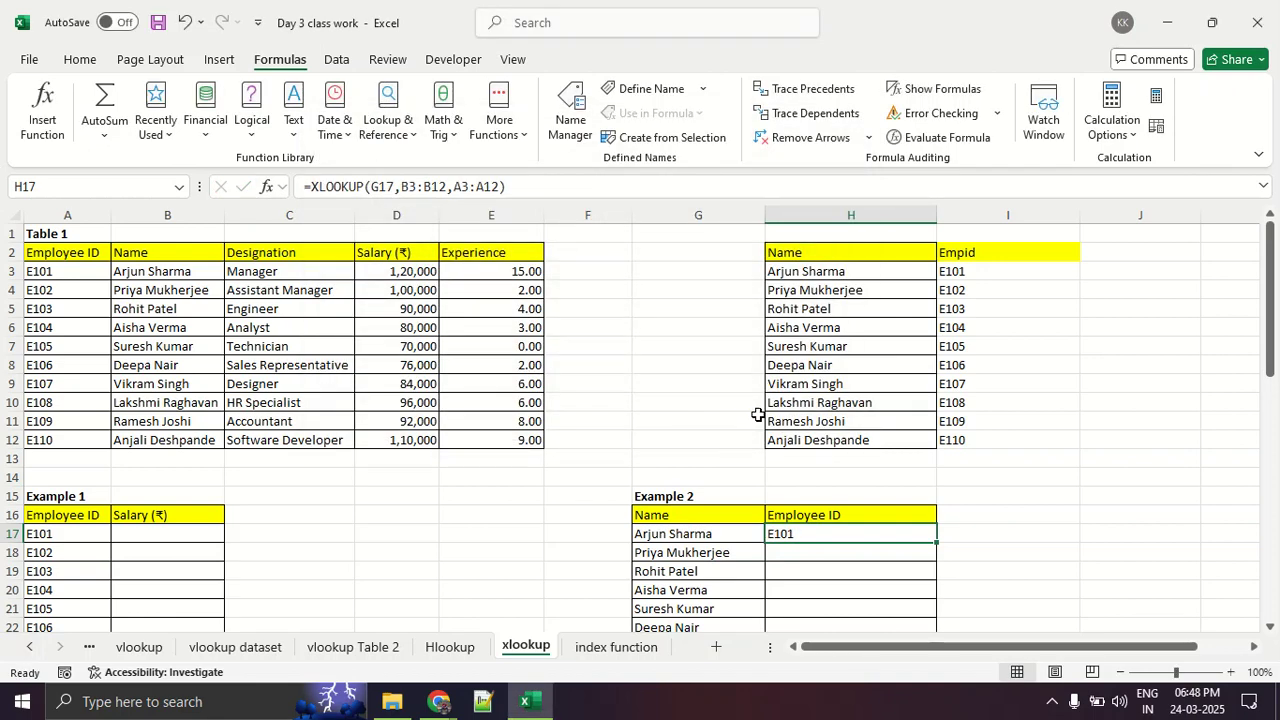
scroll(758, 414, "down", 3)
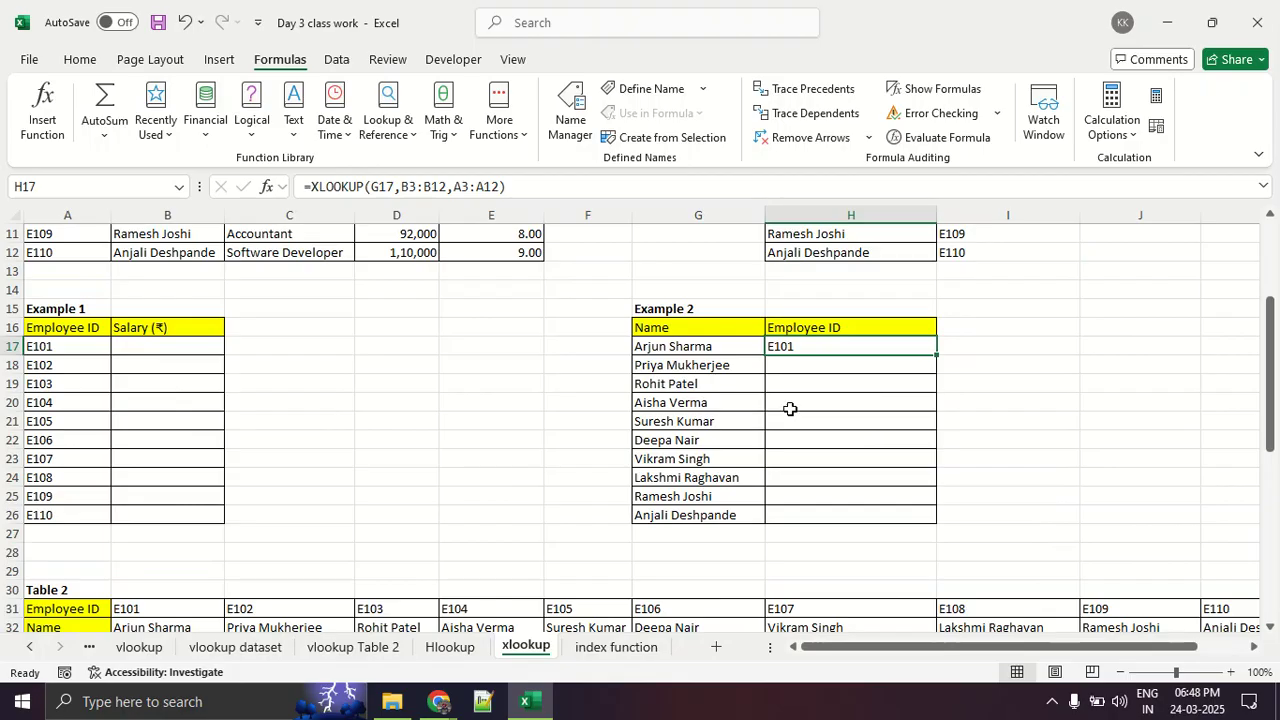
left_click(941, 358)
left_click(924, 352)
double_click(936, 356)
left_click(1060, 375)
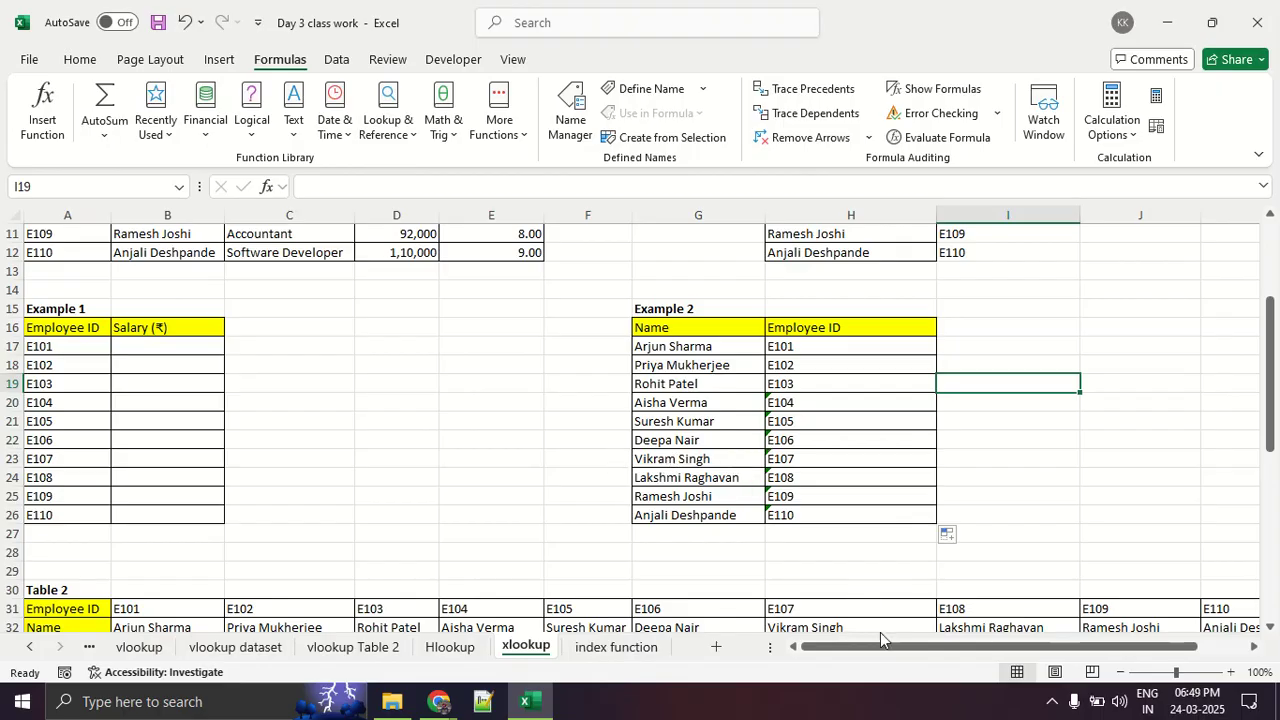
- Insert an XLOOKUP in B17, Example 1's first Salary cell, with employee ID cell A17 as Lookup_value
left_click_drag(884, 645, 803, 656)
left_click_drag(183, 343, 181, 517)
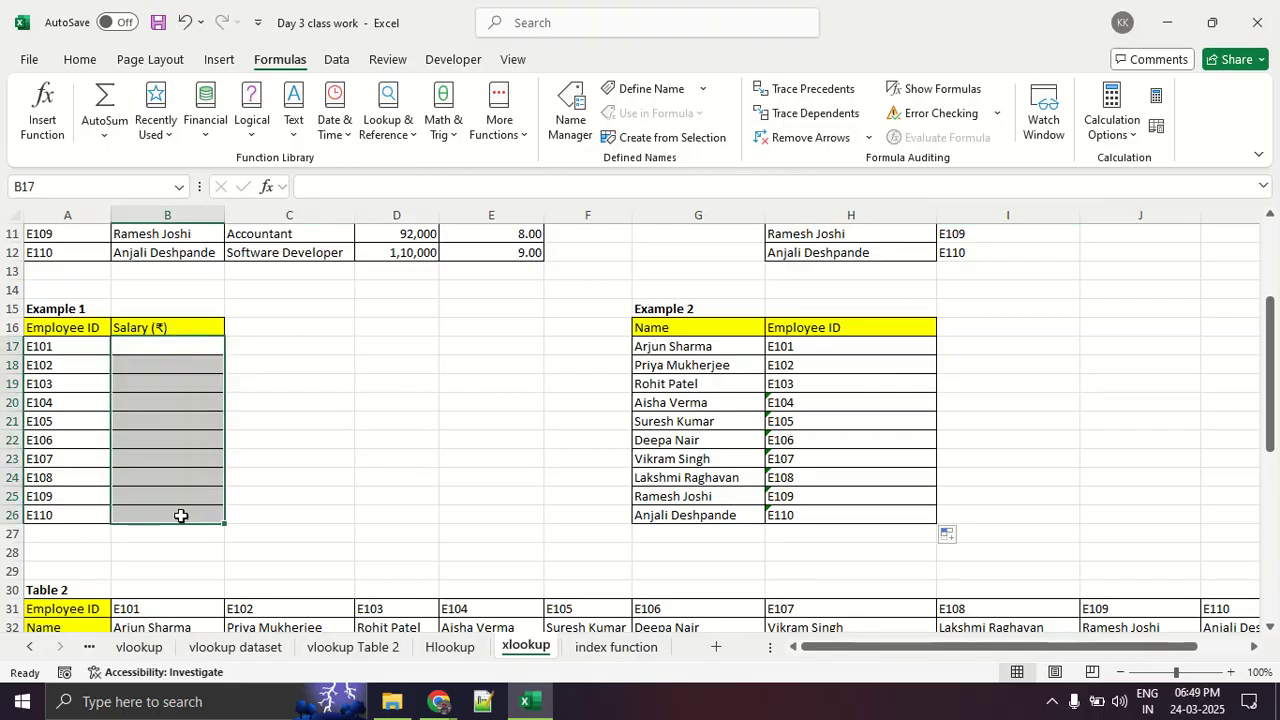
left_click(302, 455)
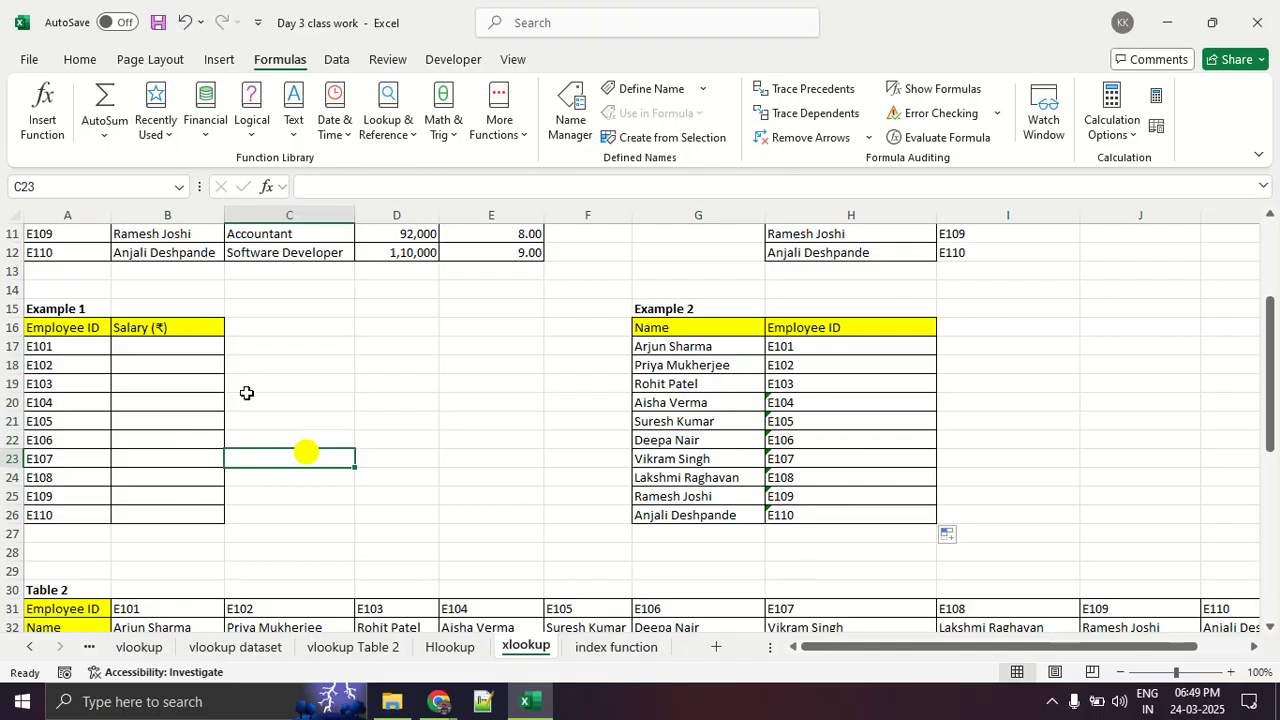
left_click(209, 347)
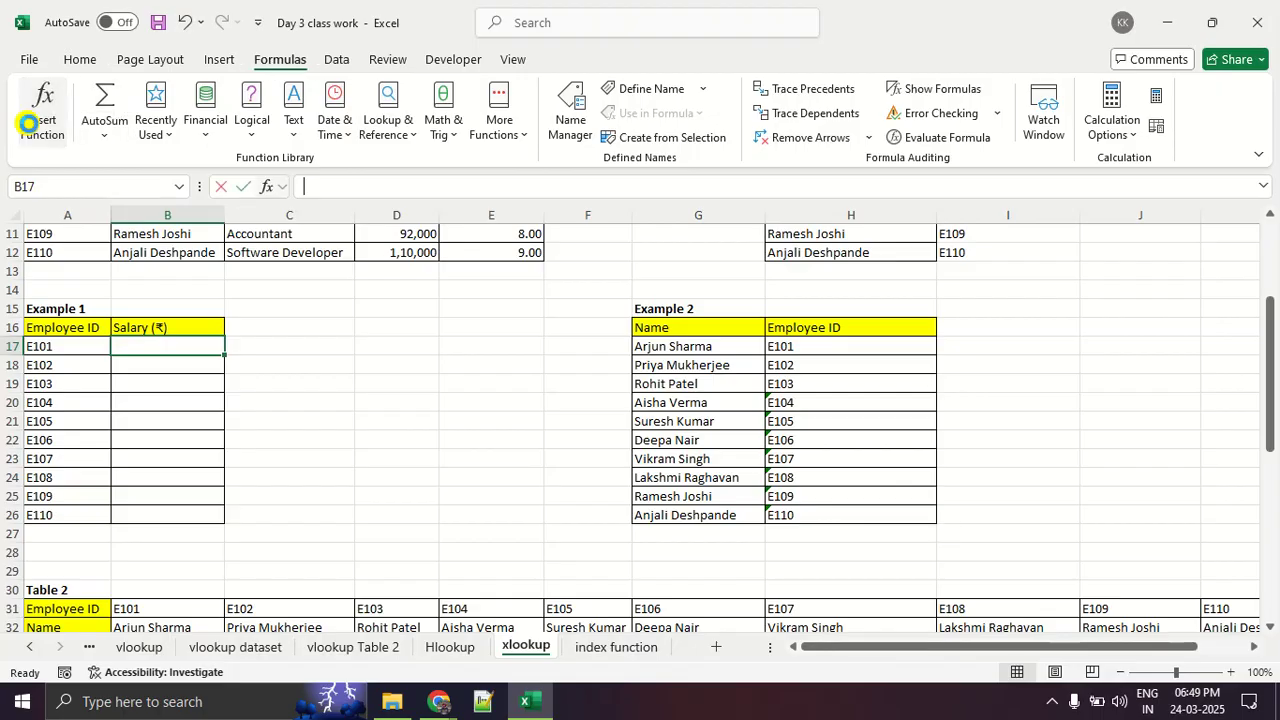
left_click(30, 118)
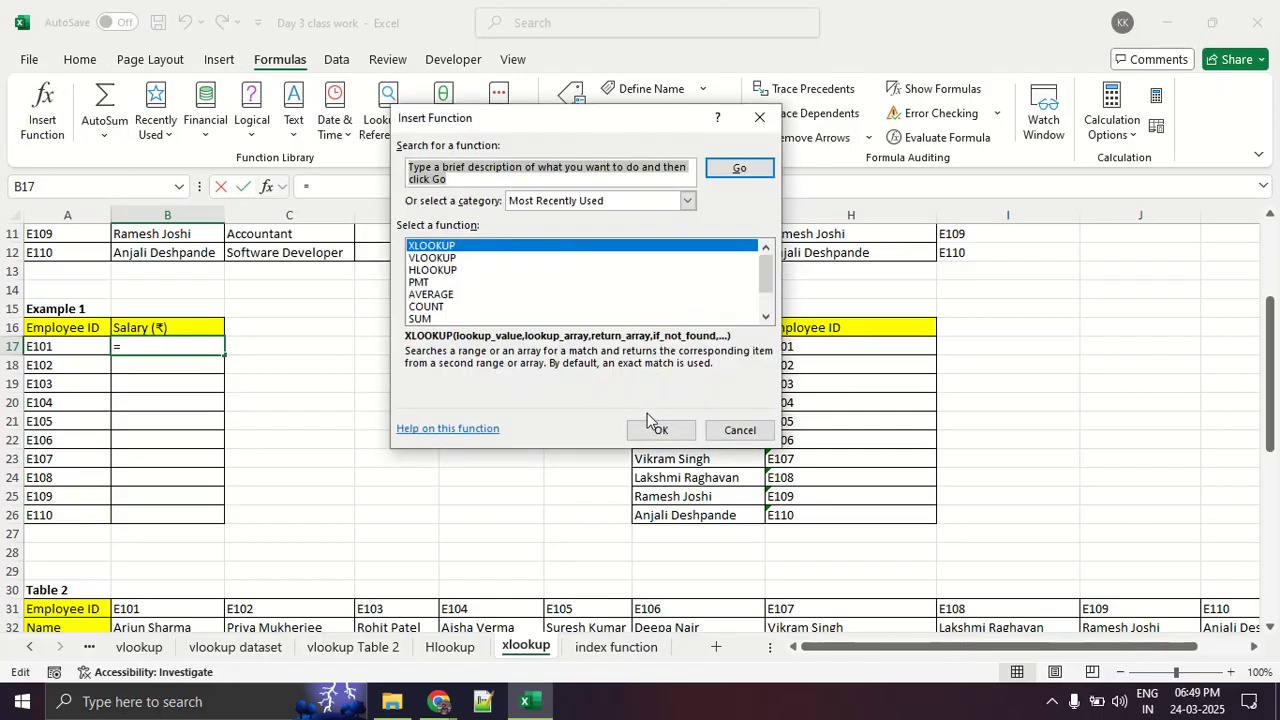
left_click(648, 428)
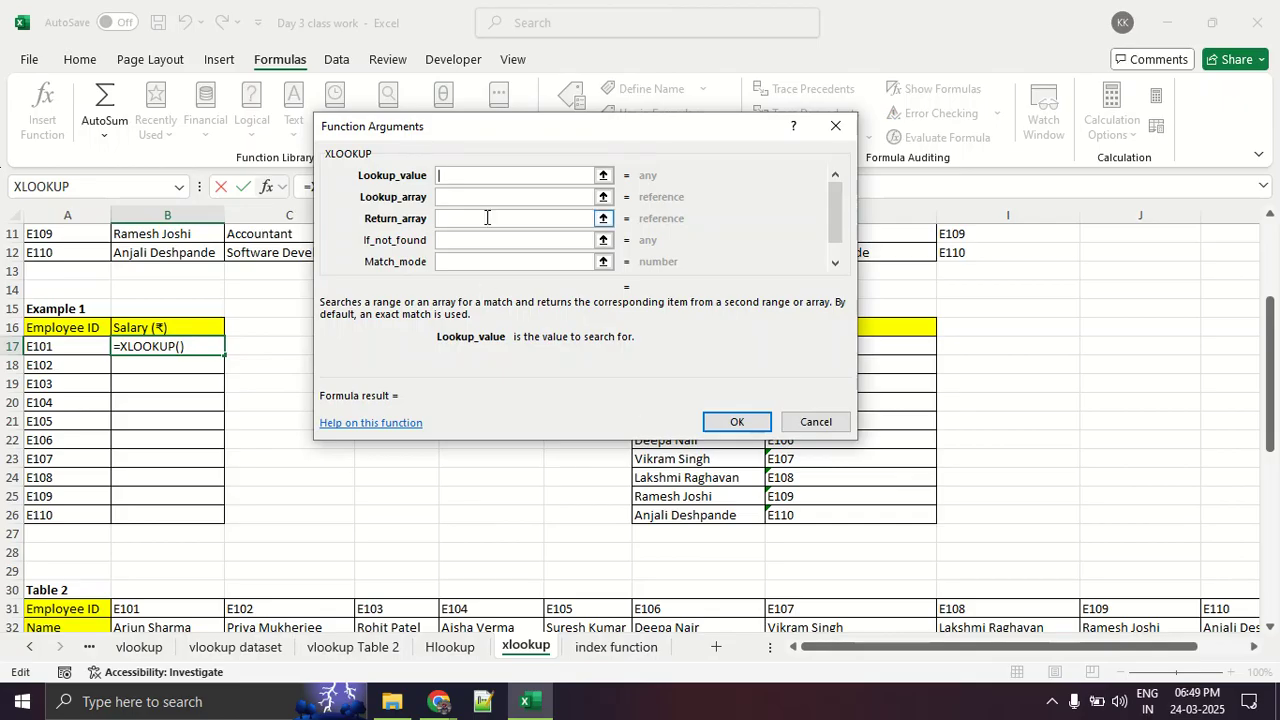
left_click(78, 347)
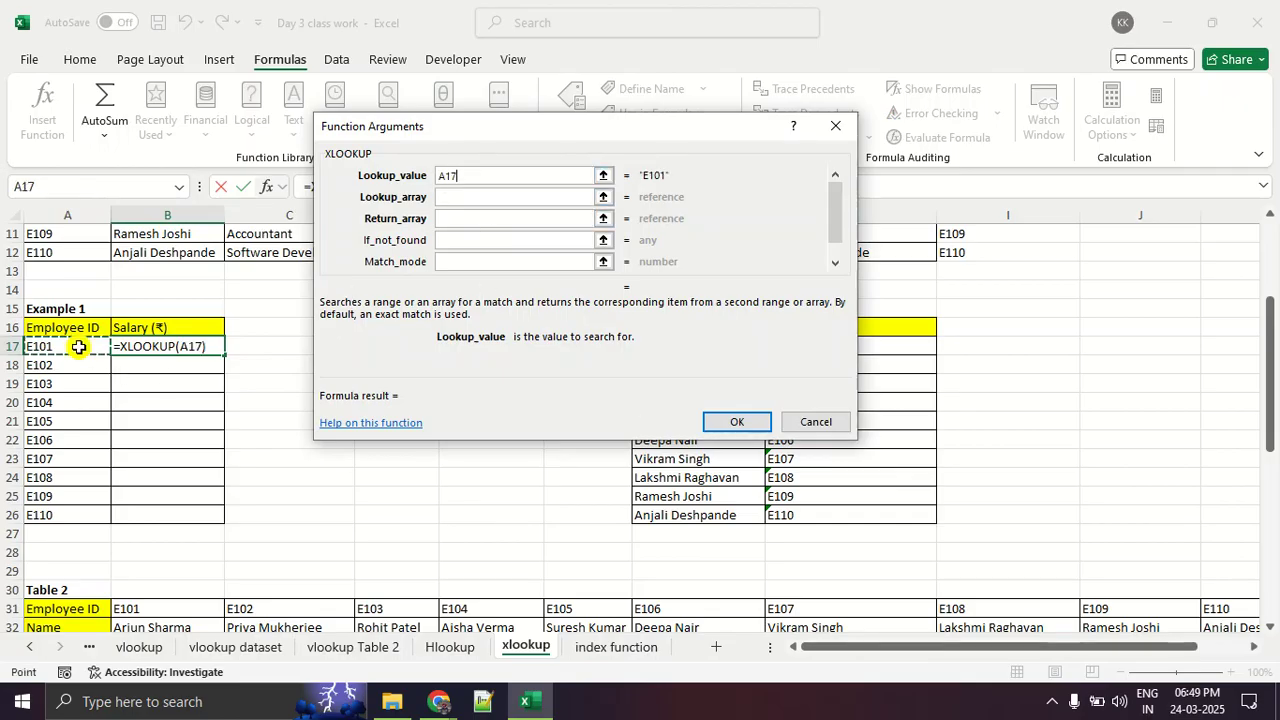
- Set the XLOOKUP's Lookup_array to Table 1's Employee ID range A3:A12 and its Return_array to the Salary range D3:D12
left_click(470, 196)
scroll(122, 318, "up", 4)
left_click_drag(83, 271, 73, 437)
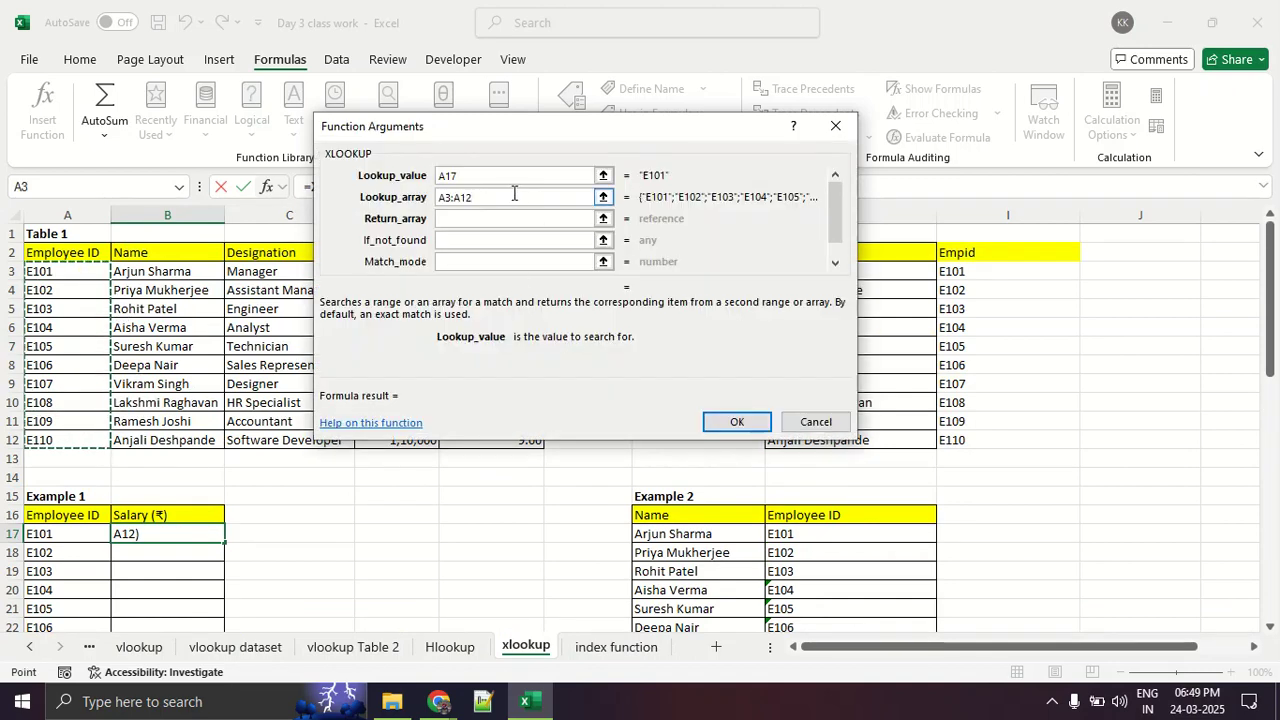
left_click(498, 218)
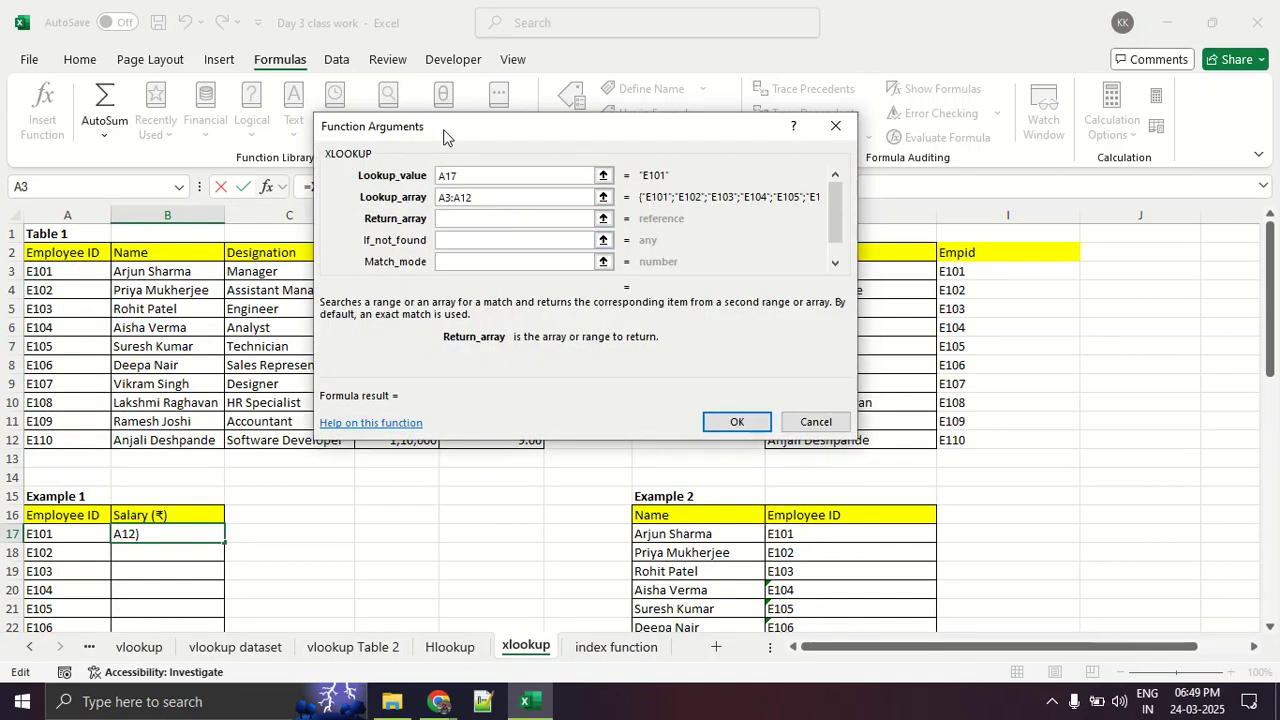
left_click_drag(443, 129, 768, 223)
left_click_drag(393, 268, 414, 440)
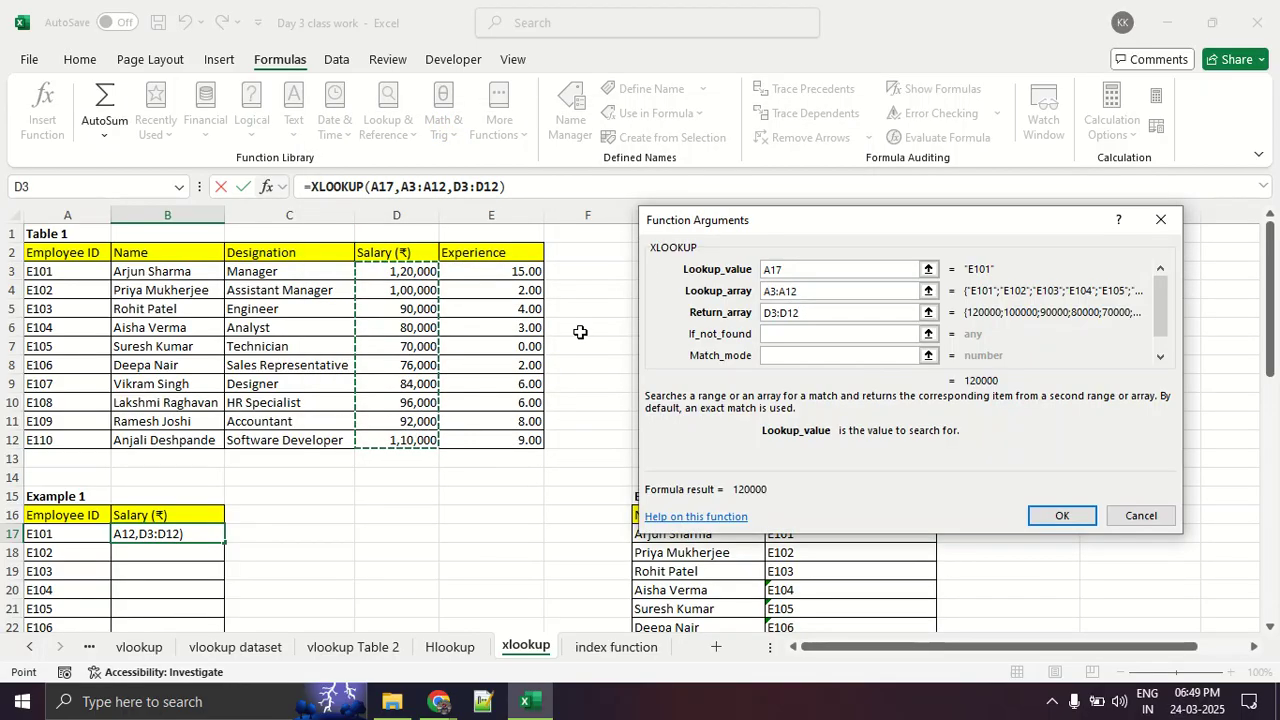
left_click_drag(677, 212, 387, 102)
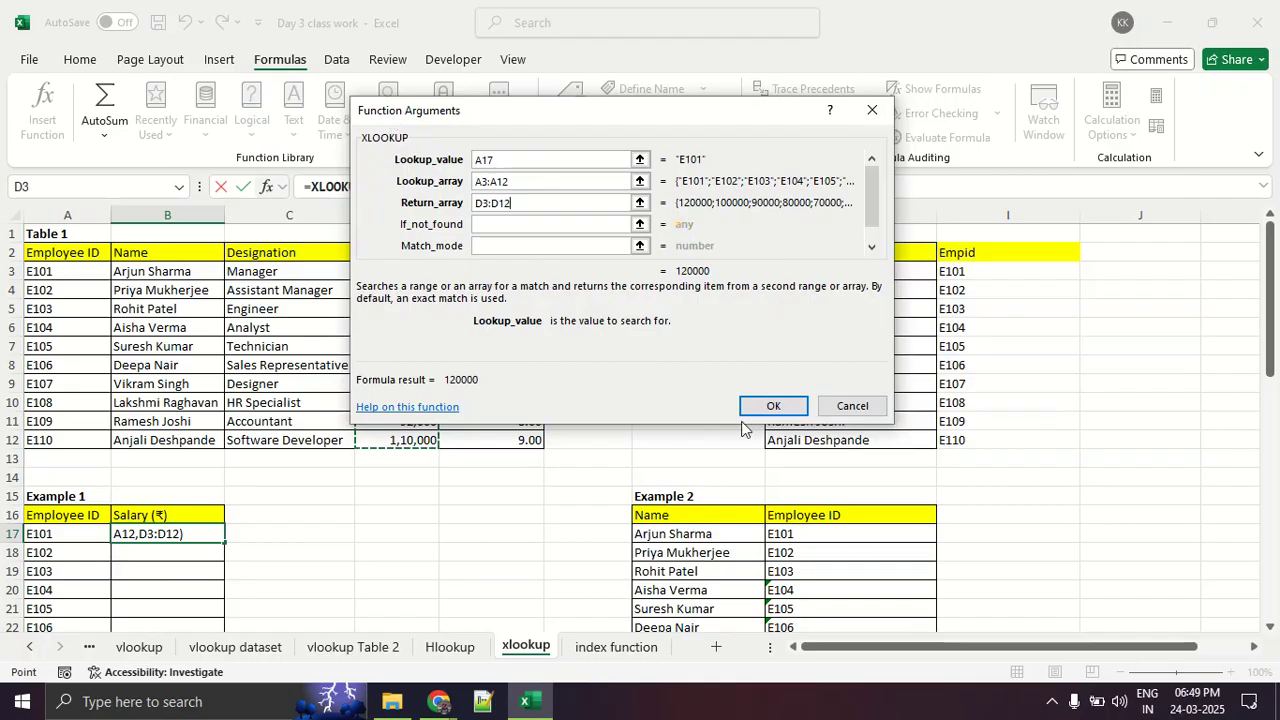
- Confirm the XLOOKUP in B17 and fill it down Example 1's Salary column to B26
left_click(773, 406)
scroll(337, 486, "down", 3)
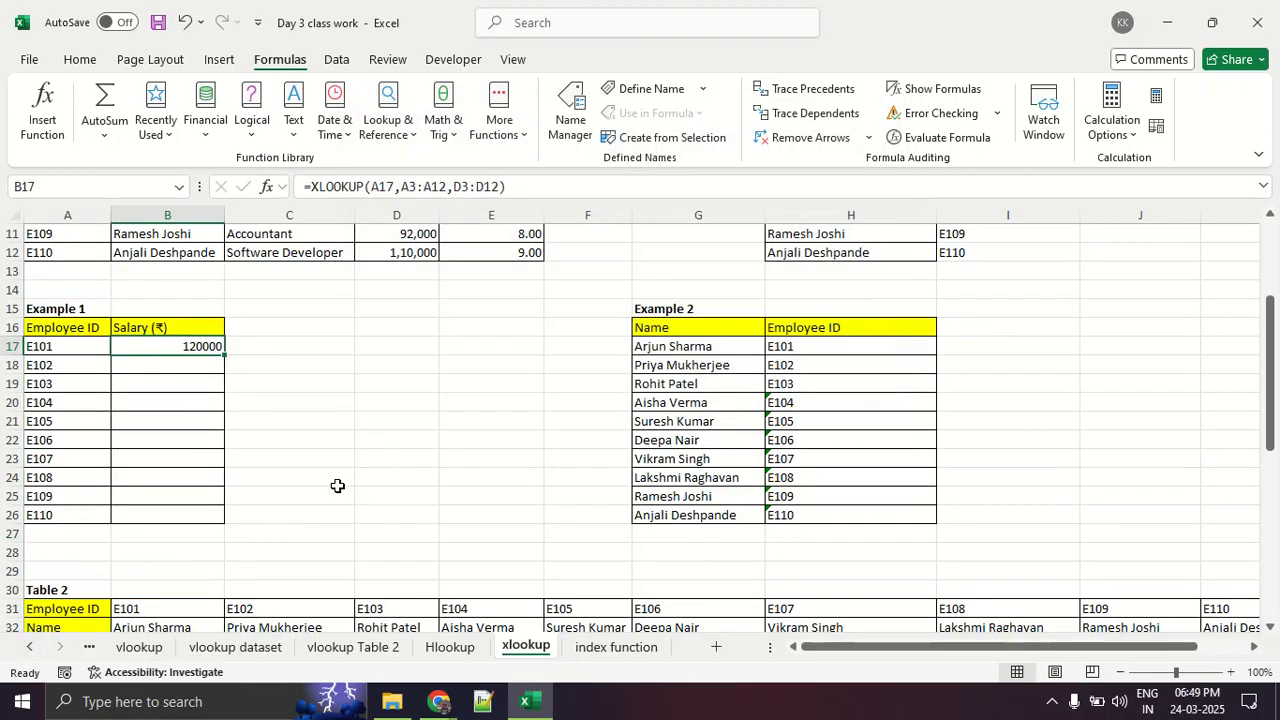
double_click(224, 356)
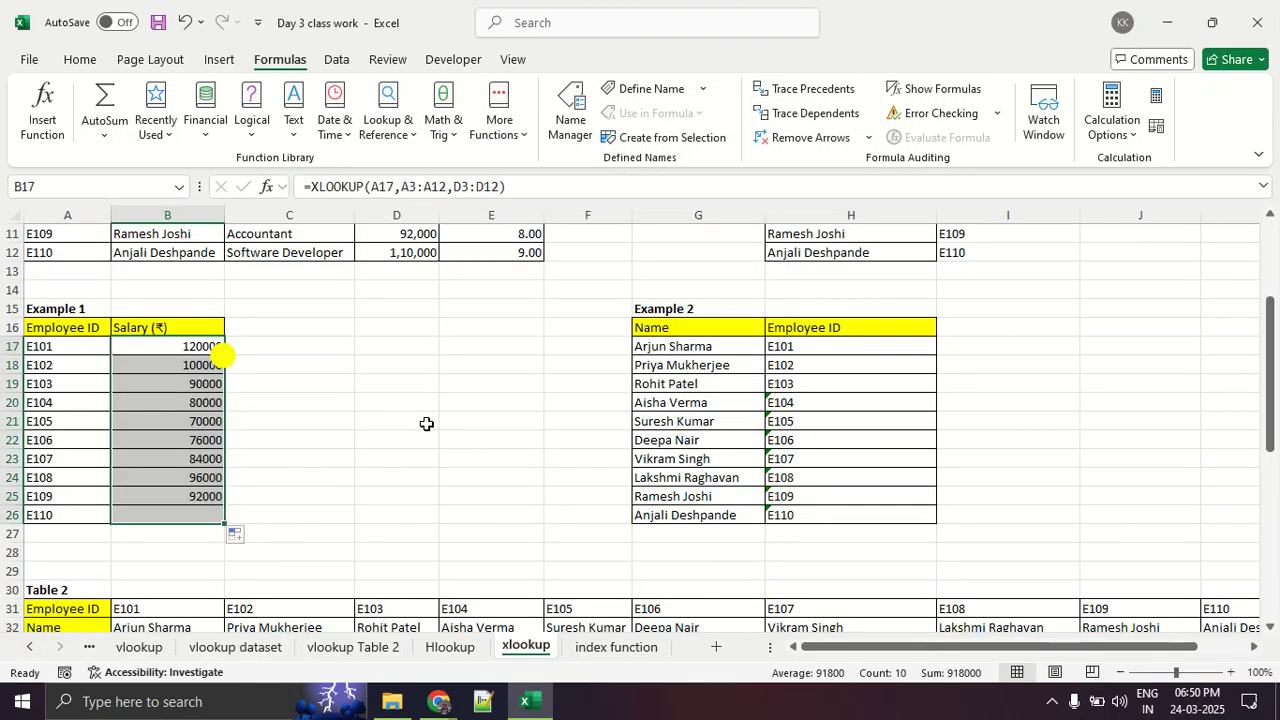
left_click(443, 428)
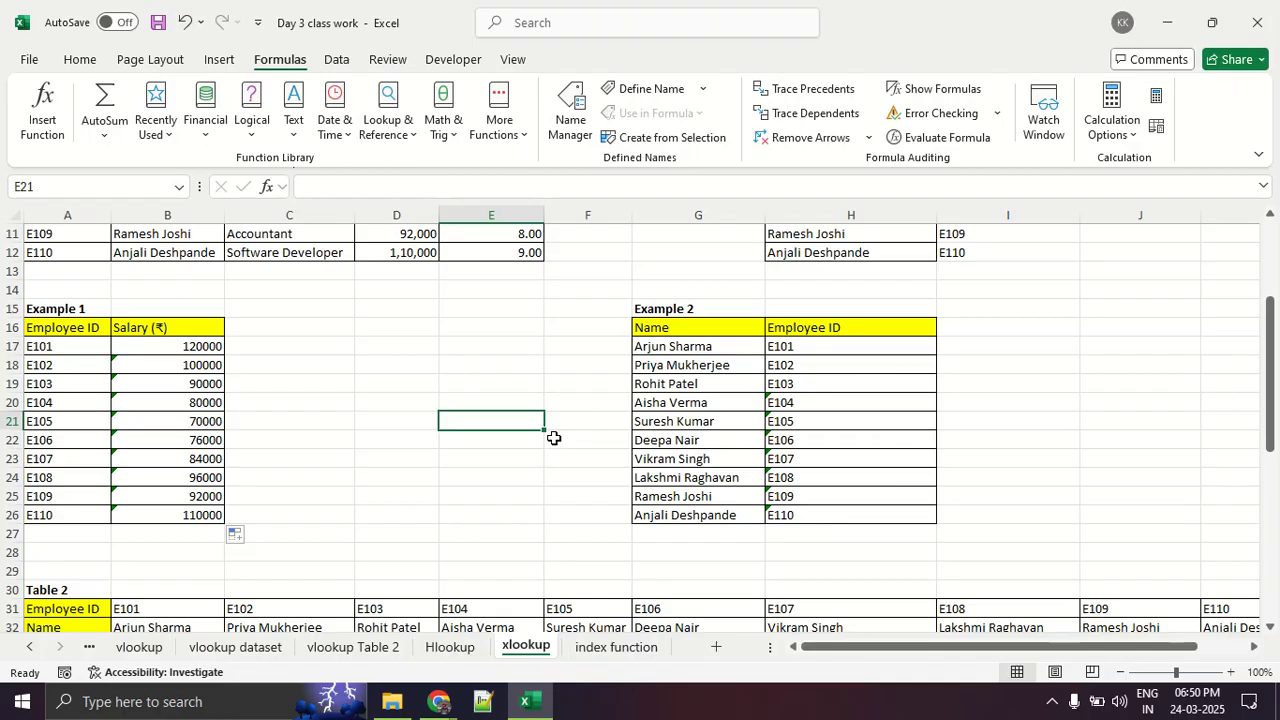
- Insert an XLOOKUP in B39, the first Salary cell below Table 2, with employee ID cell B38 as Lookup_value
scroll(553, 437, "down", 5)
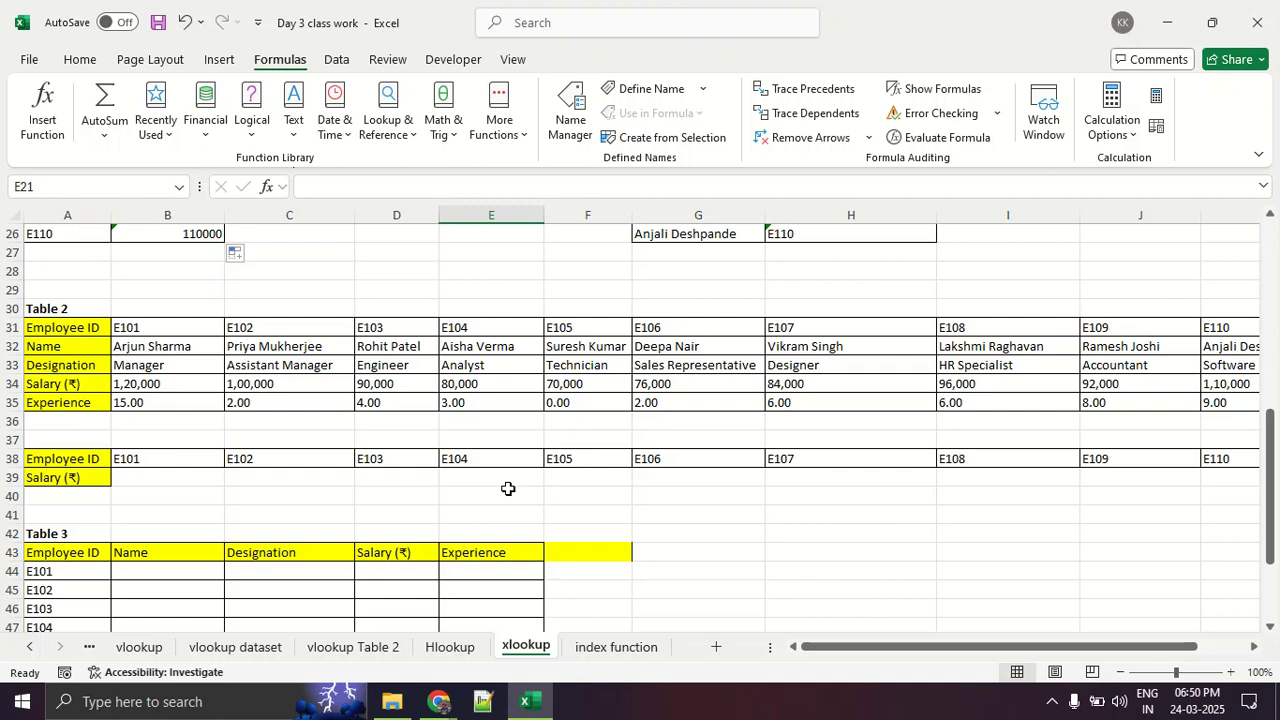
scroll(508, 488, "down", 2)
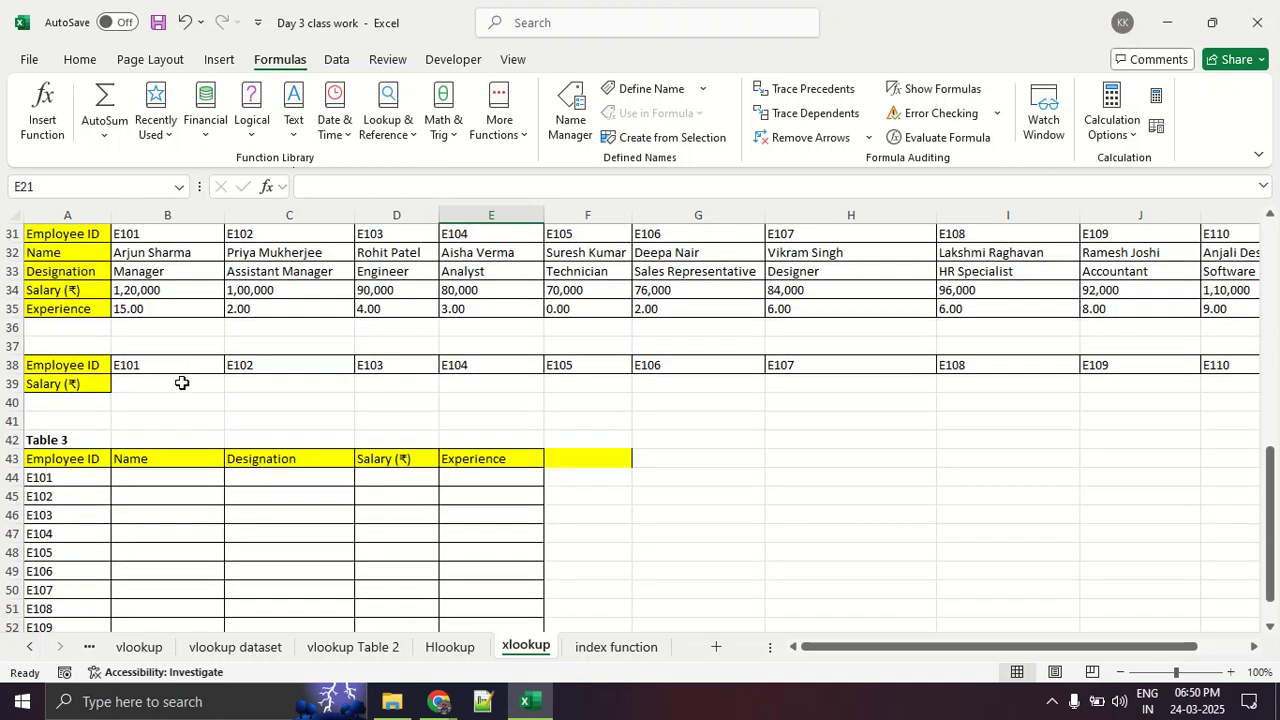
left_click_drag(181, 384, 1135, 405)
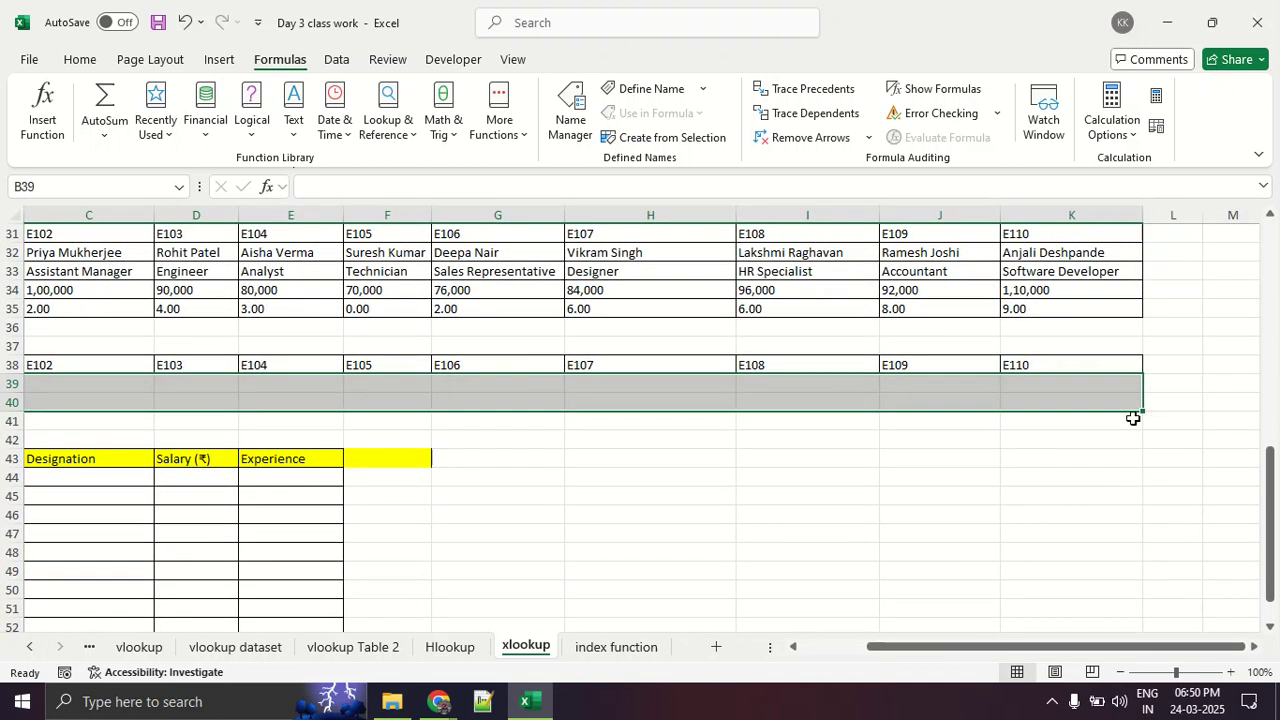
left_click(1087, 422)
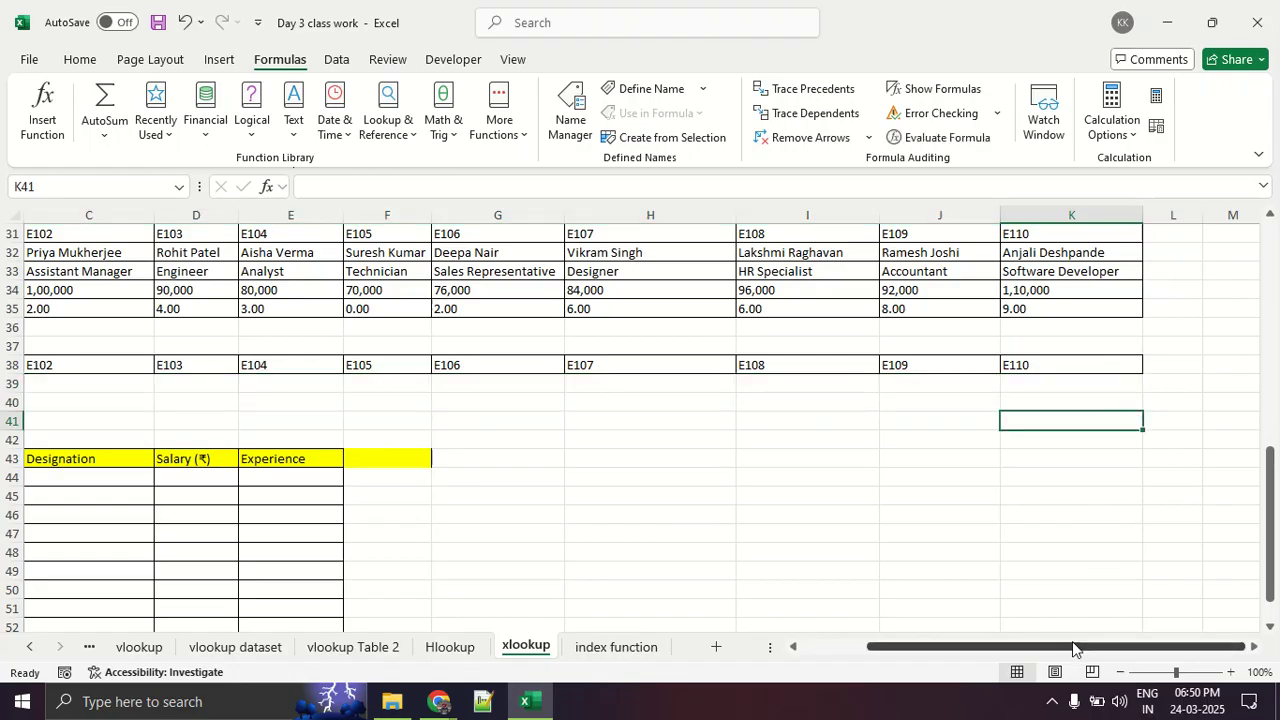
left_click_drag(1074, 645, 783, 645)
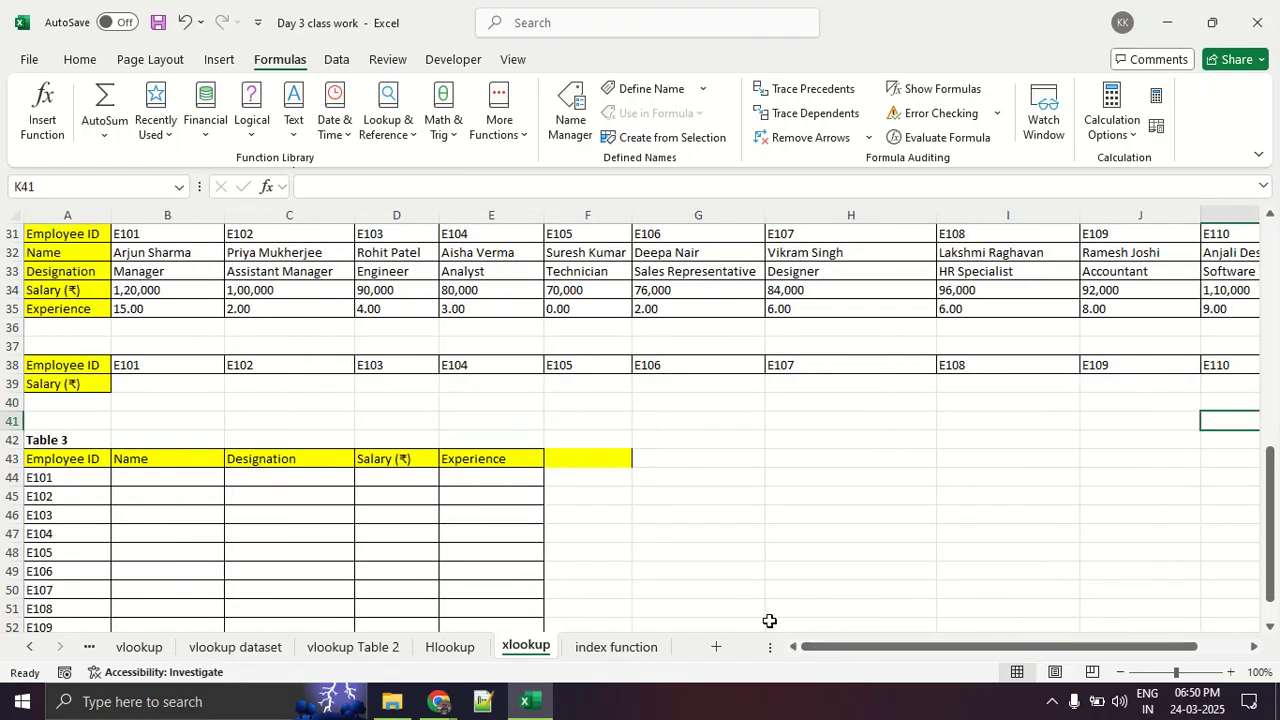
left_click(169, 366)
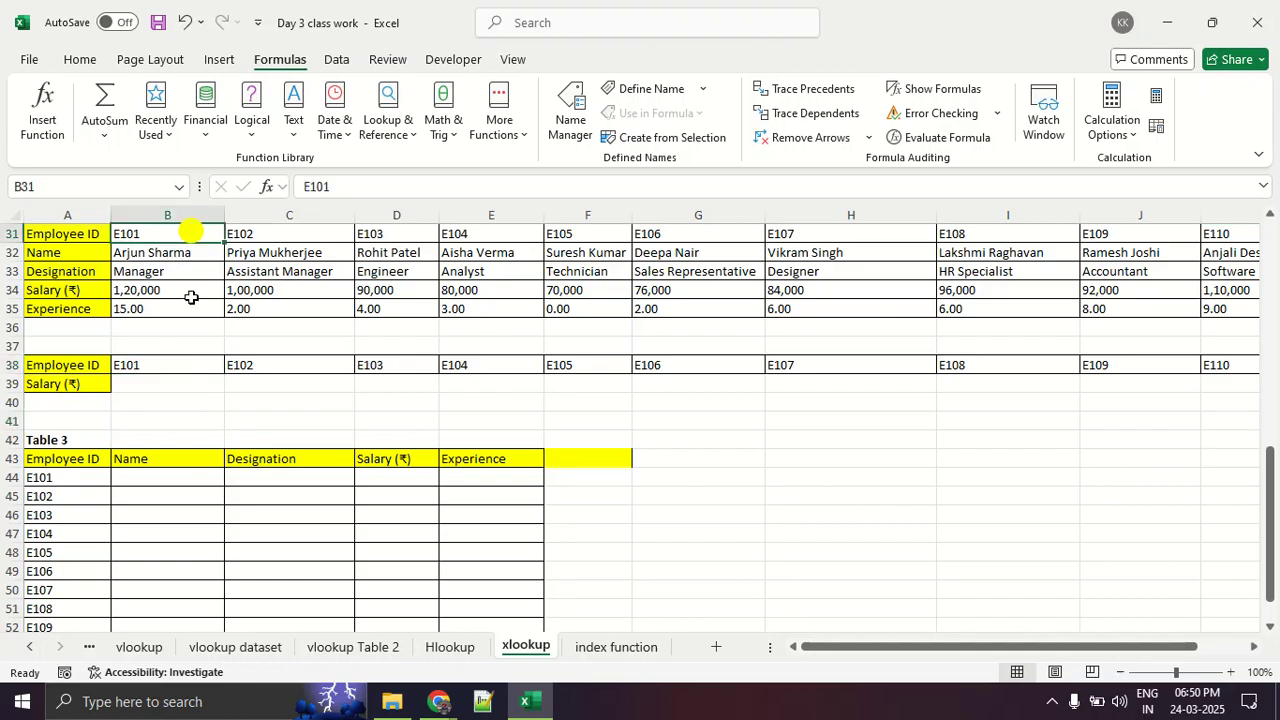
left_click(180, 382)
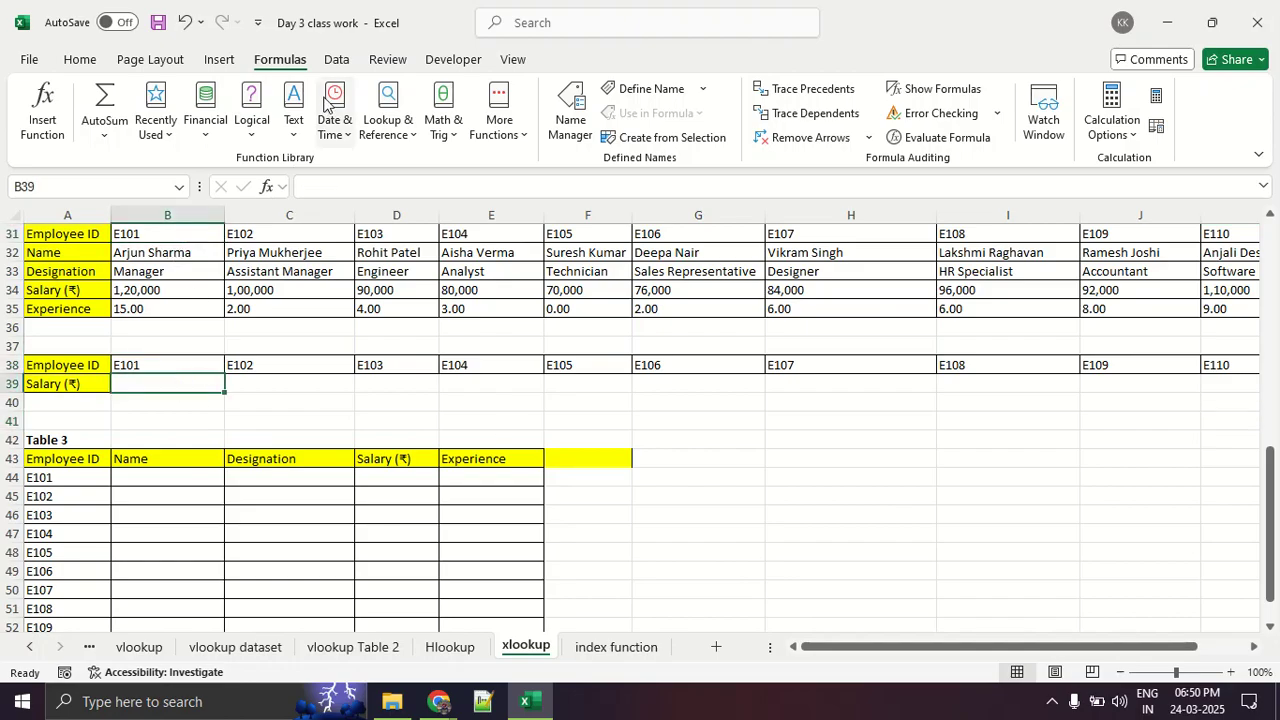
left_click(47, 110)
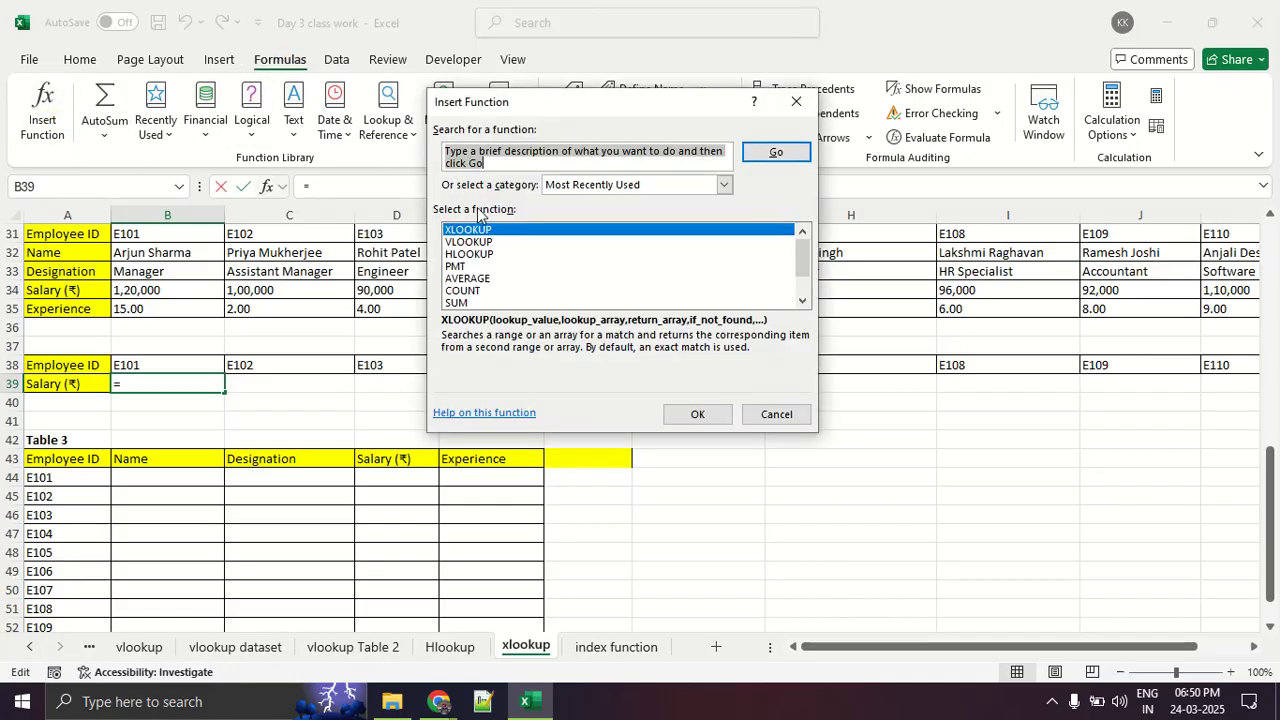
left_click(706, 418)
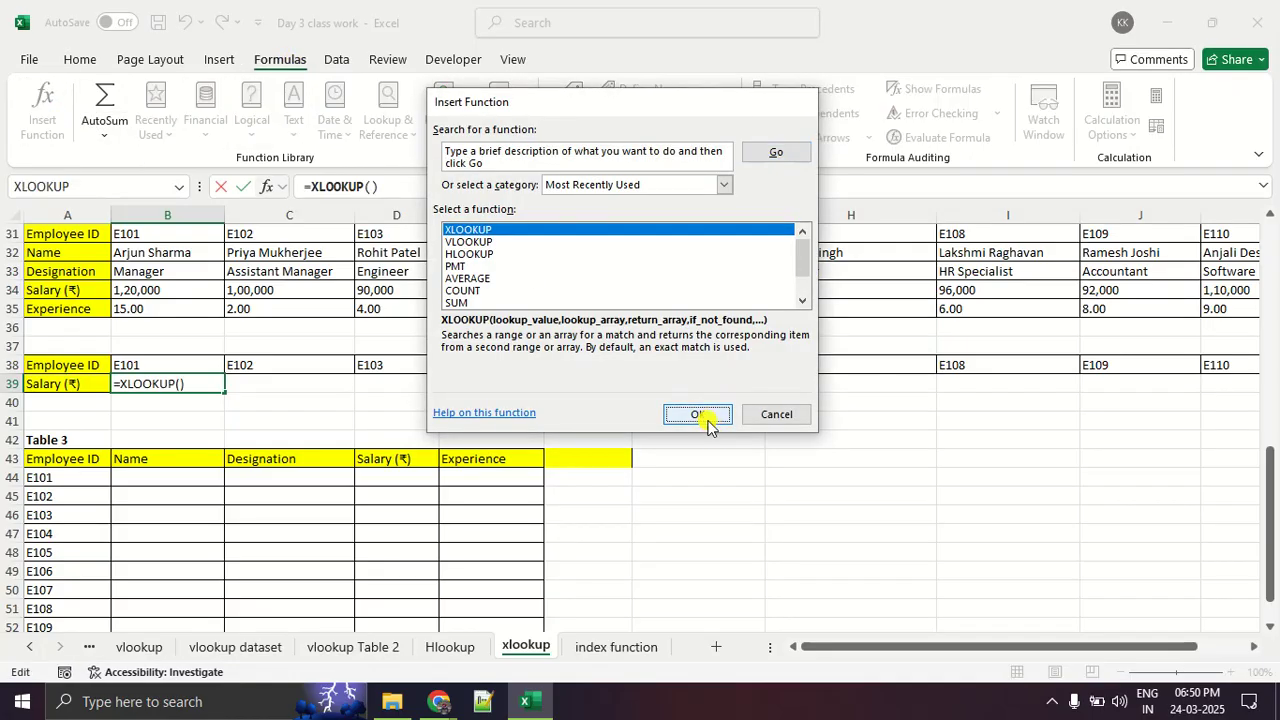
left_click(205, 362)
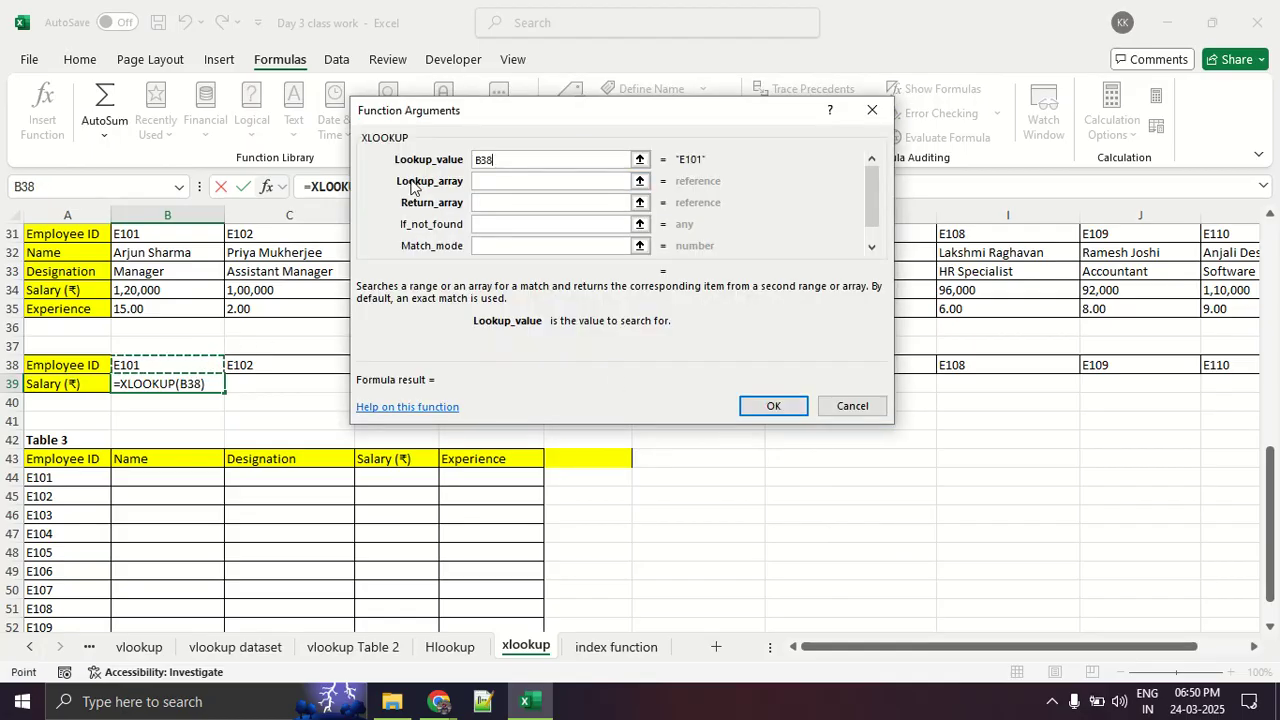
- Set the XLOOKUP's Lookup_array to Table 2's Employee ID range B31:K31 and its Return_array to the Salary range B34:K34
left_click(500, 180)
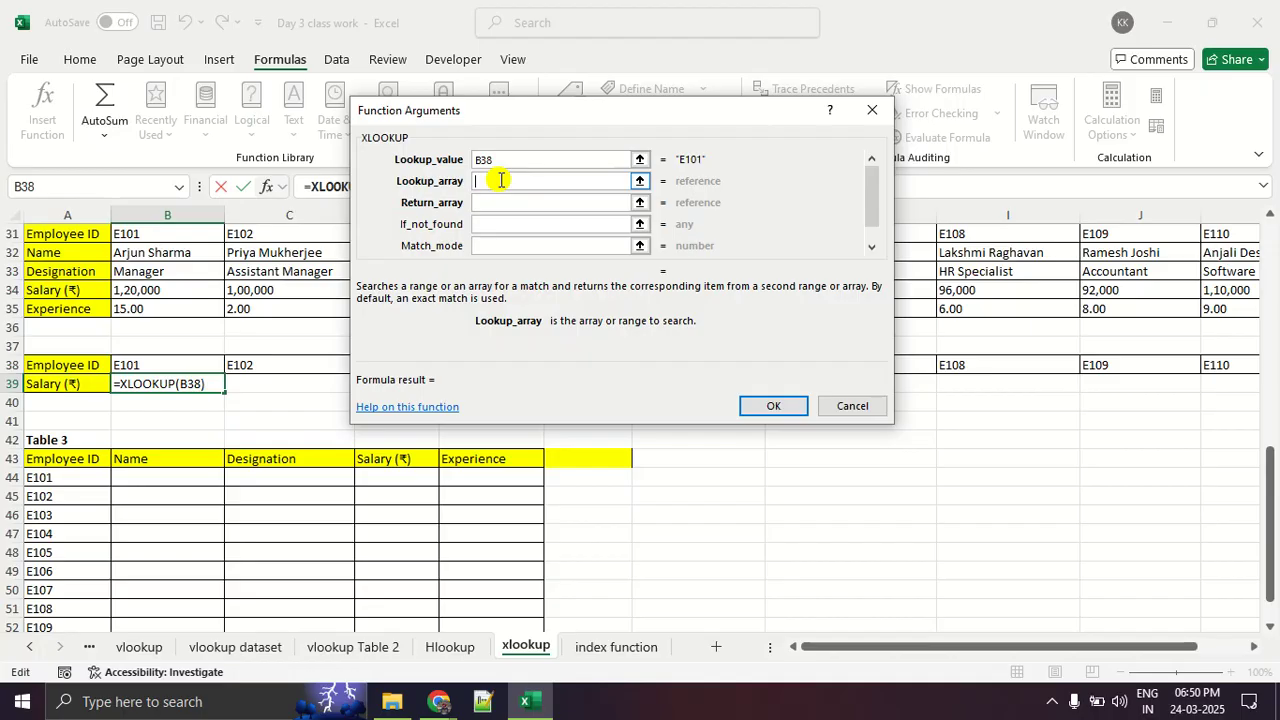
left_click(643, 184)
left_click_drag(191, 231, 1129, 234)
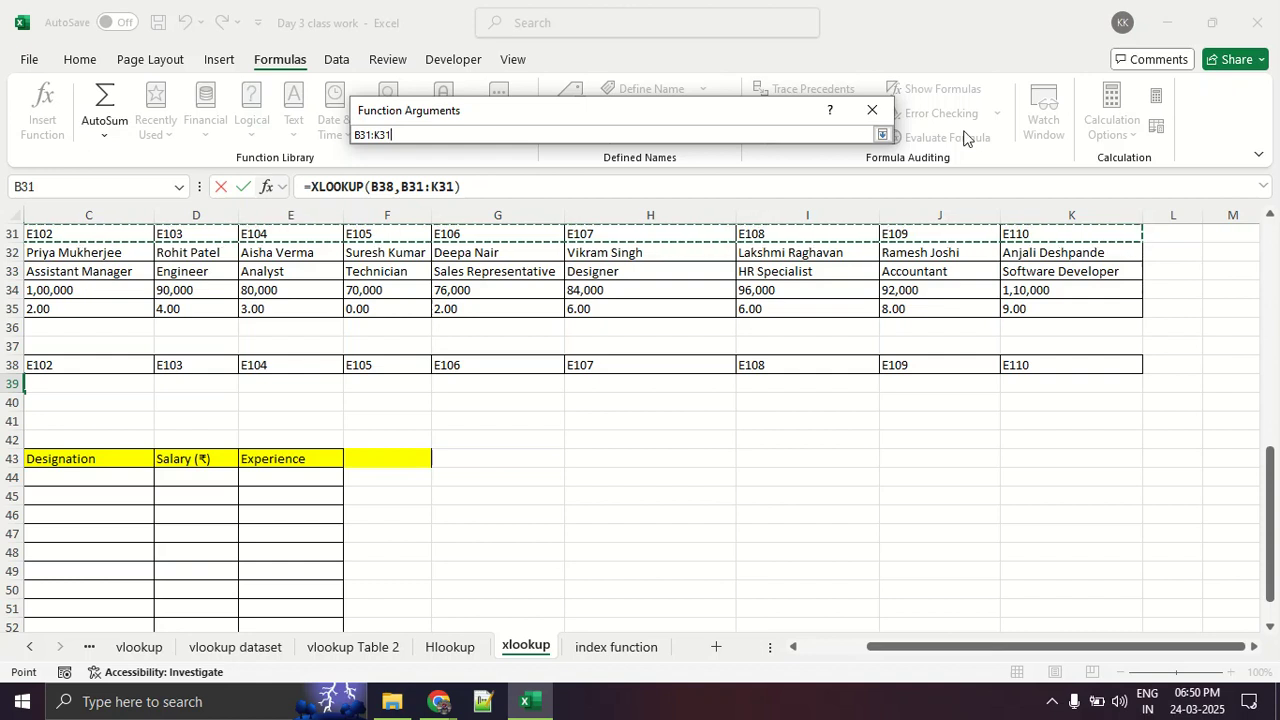
left_click(882, 134)
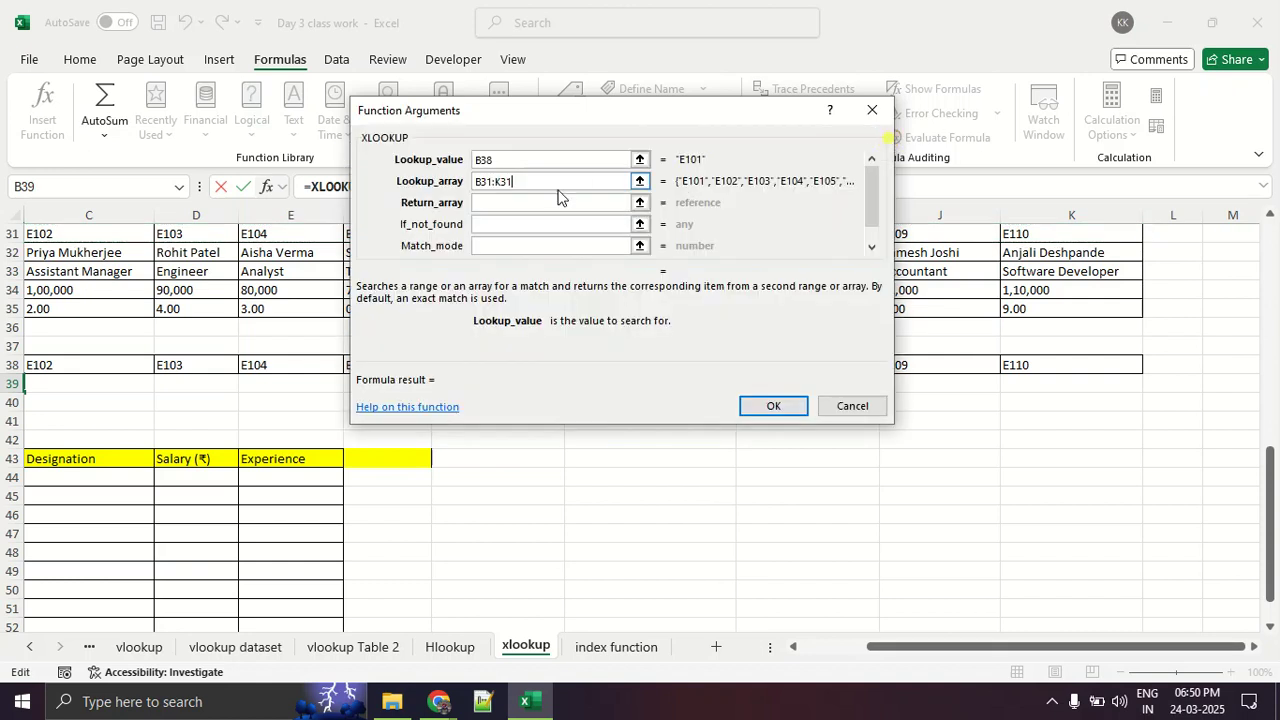
left_click(544, 201)
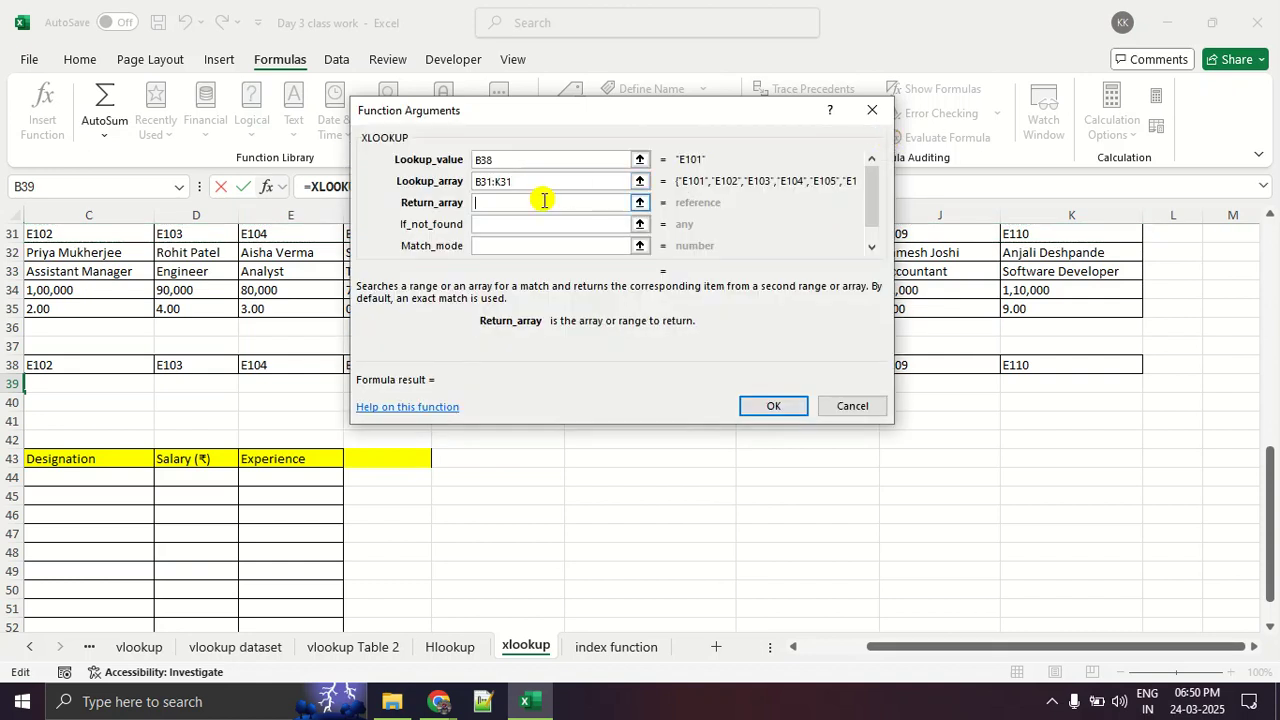
left_click(639, 205)
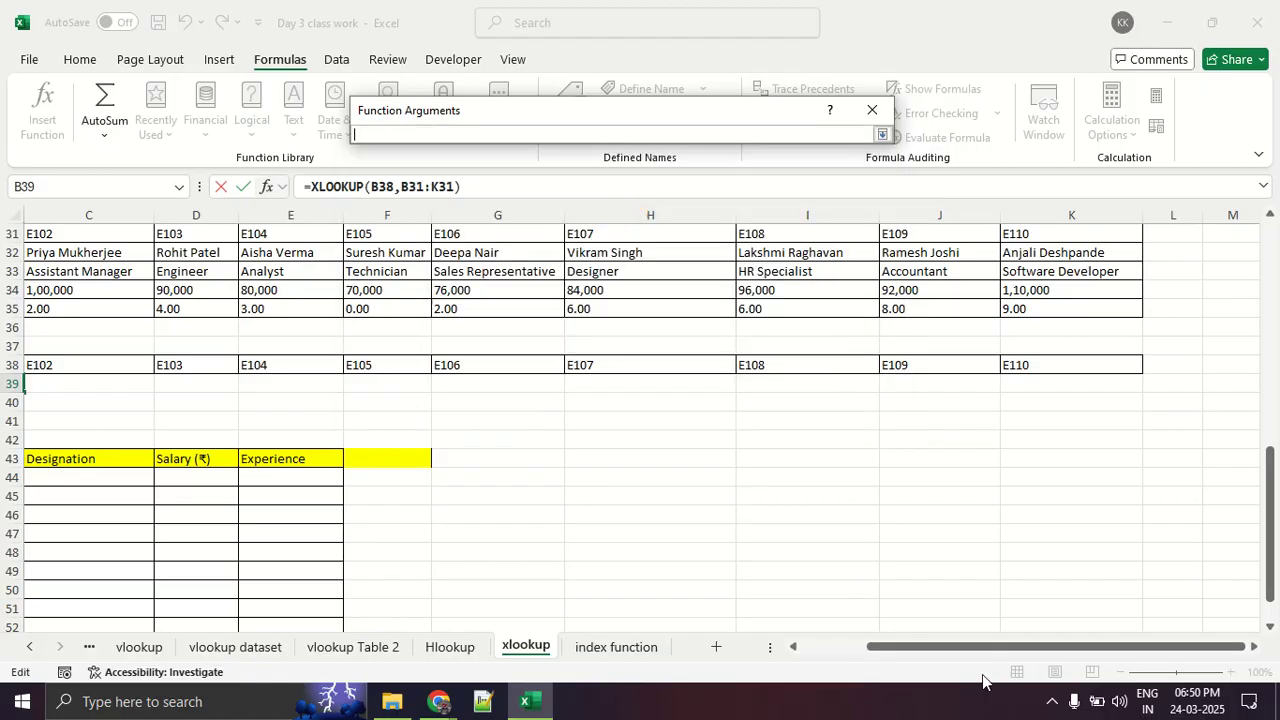
left_click_drag(950, 648, 884, 652)
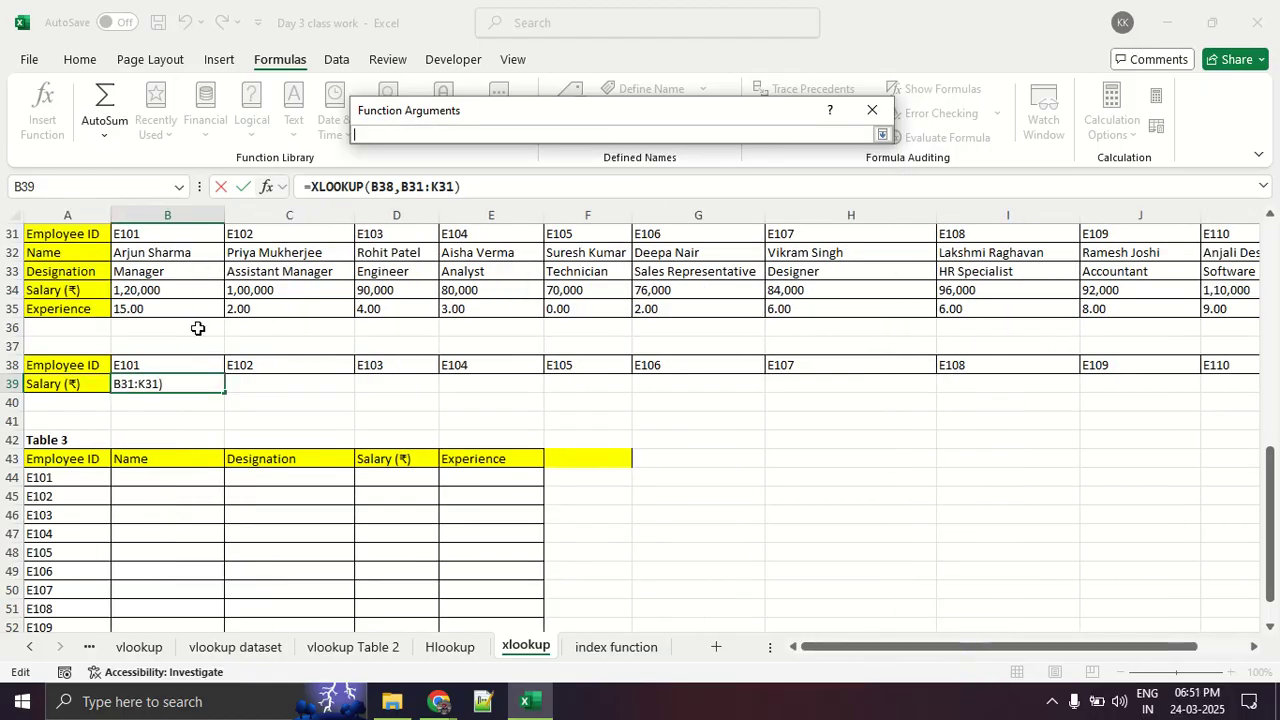
left_click_drag(183, 295, 1123, 292)
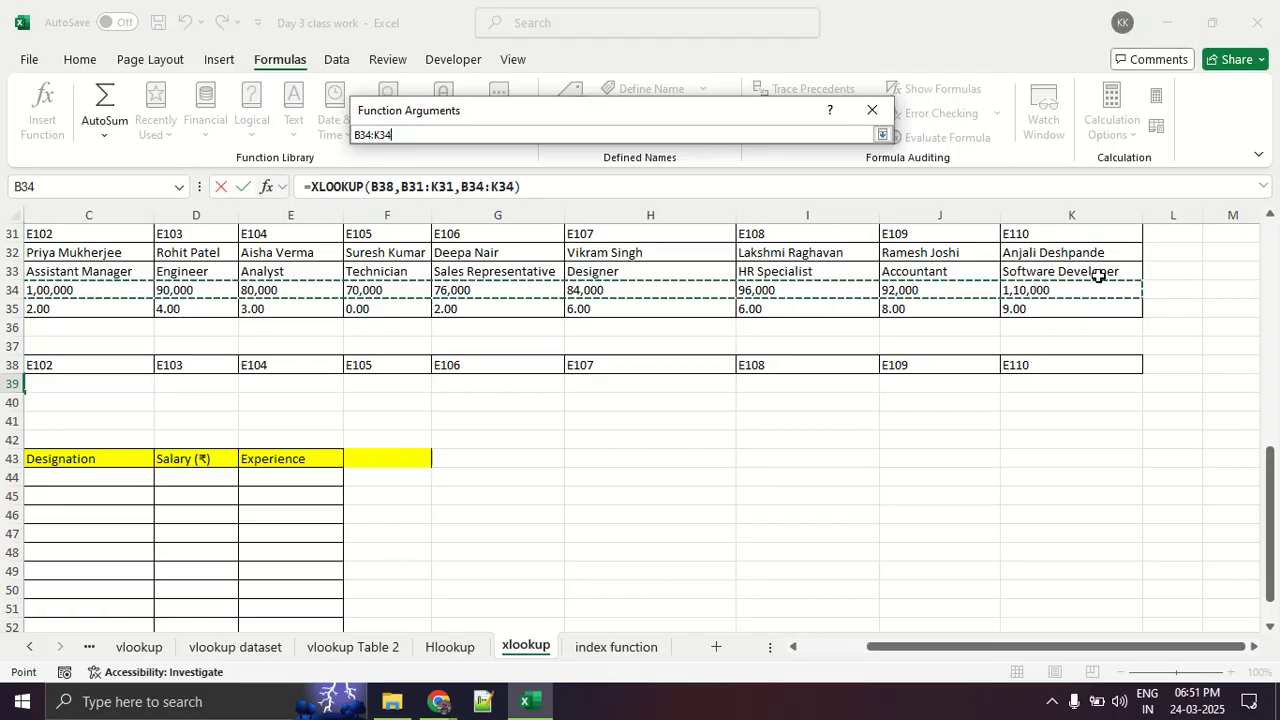
left_click(882, 134)
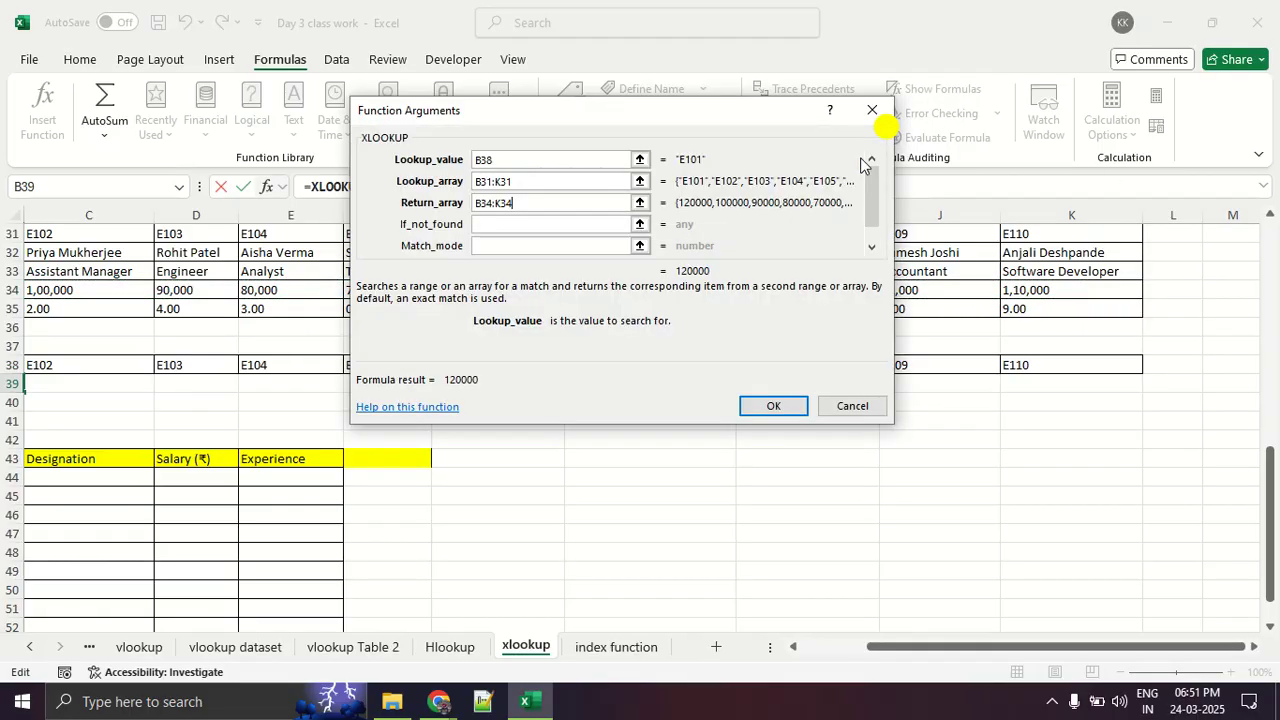
- Confirm the XLOOKUP in B39 and fill it across the Salary row to K39
left_click(779, 404)
left_click(731, 458)
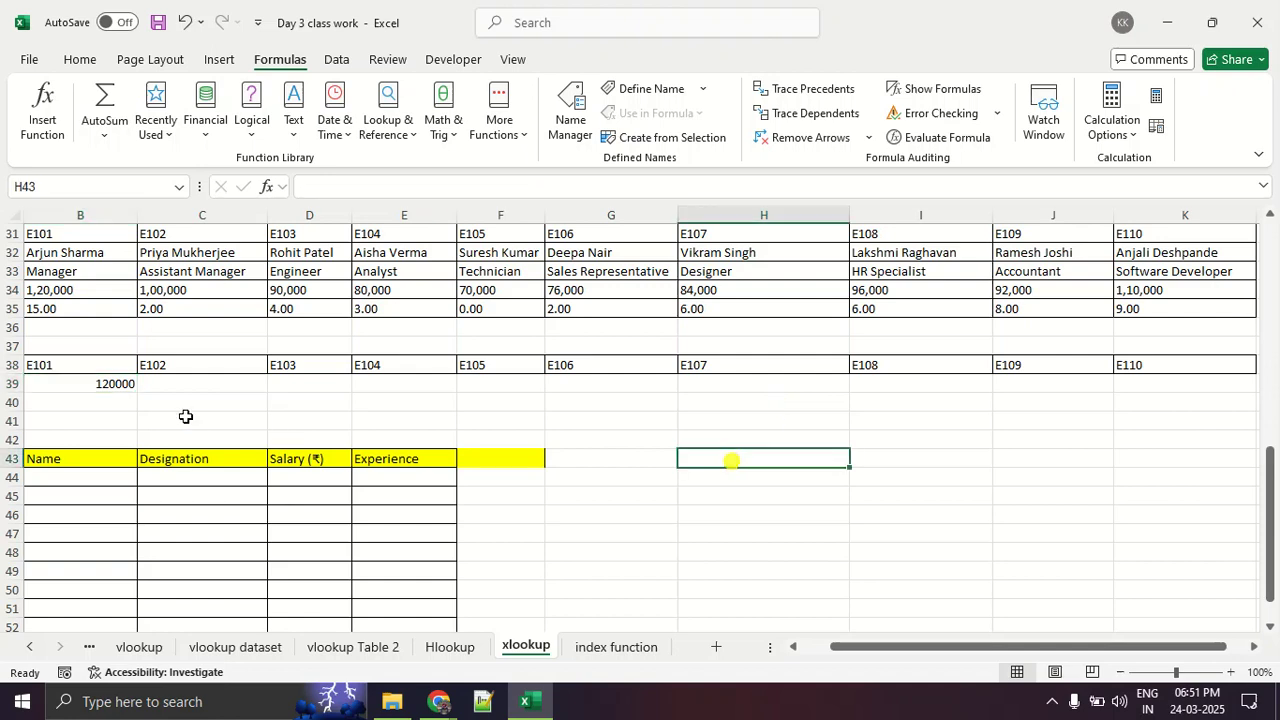
left_click(131, 385)
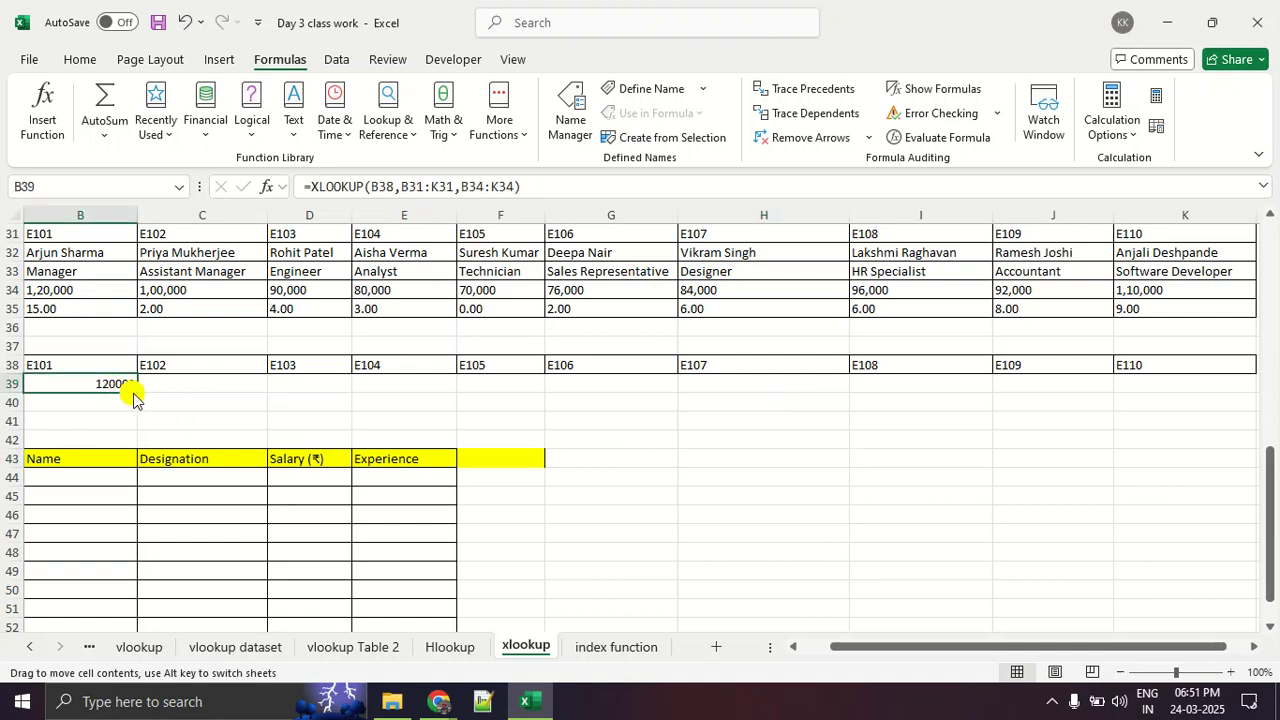
left_click_drag(134, 394, 1275, 398)
key("ctrl+z")
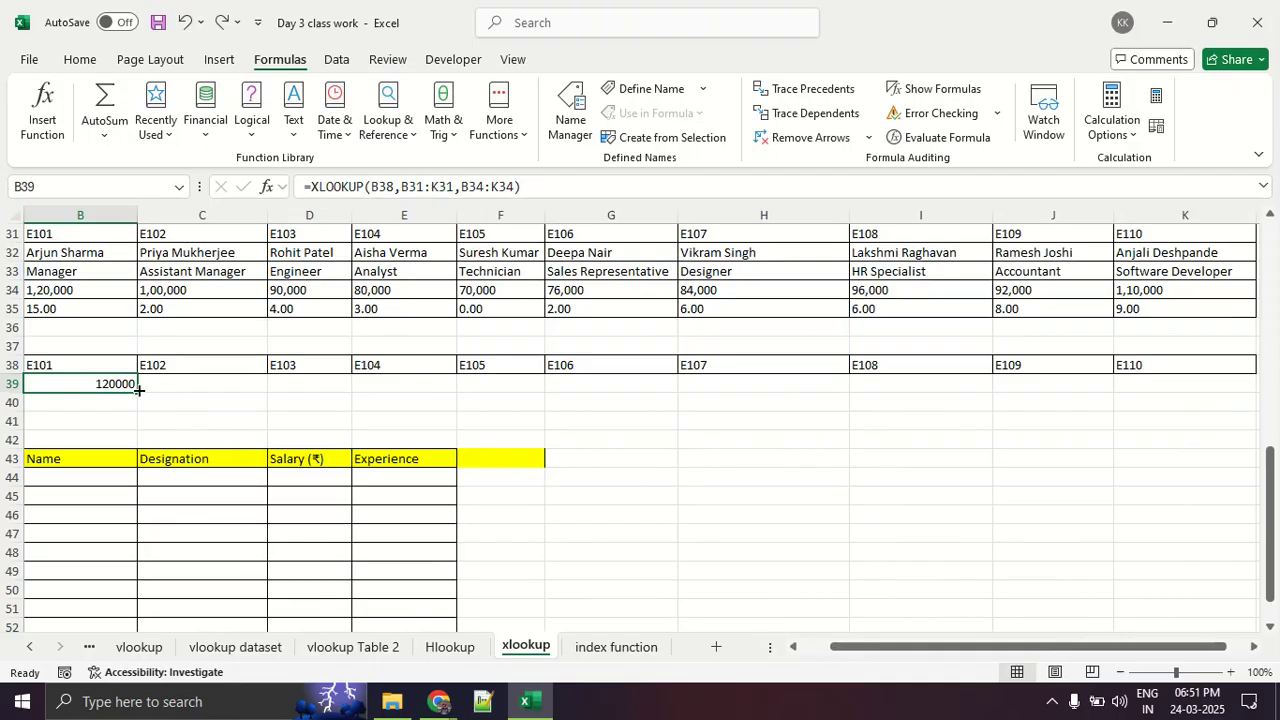
left_click_drag(138, 390, 971, 381)
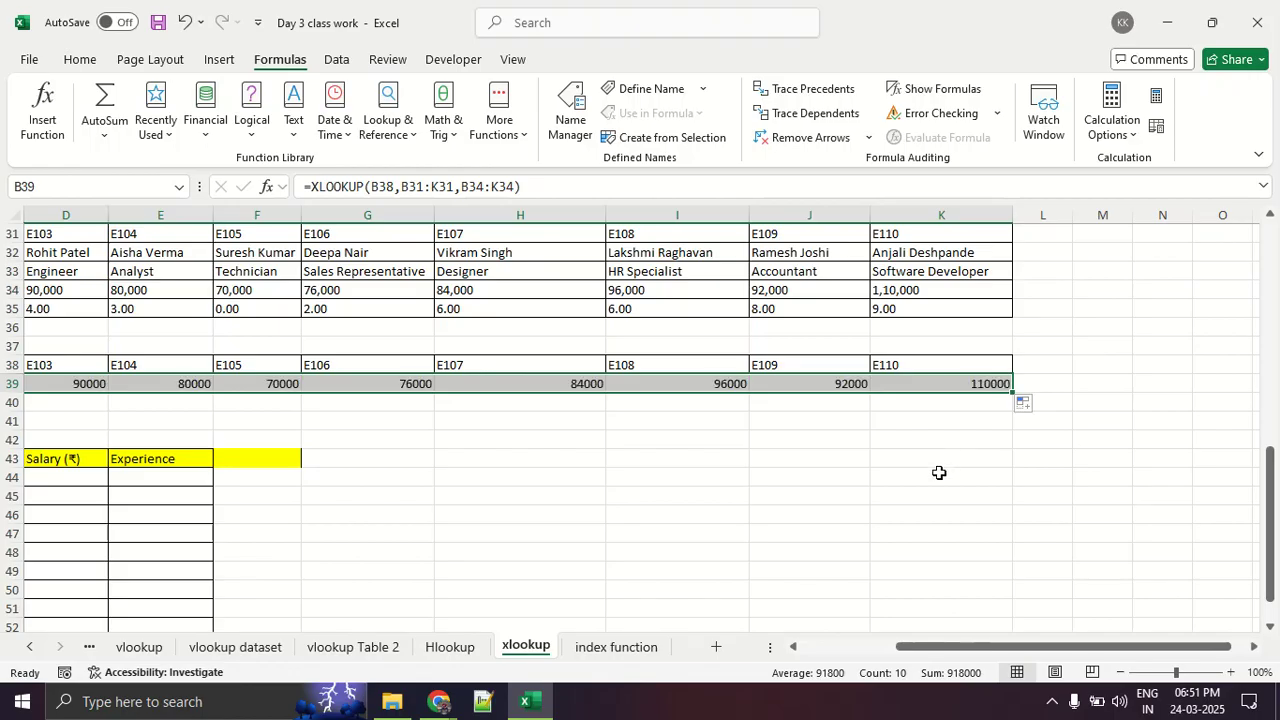
left_click(939, 472)
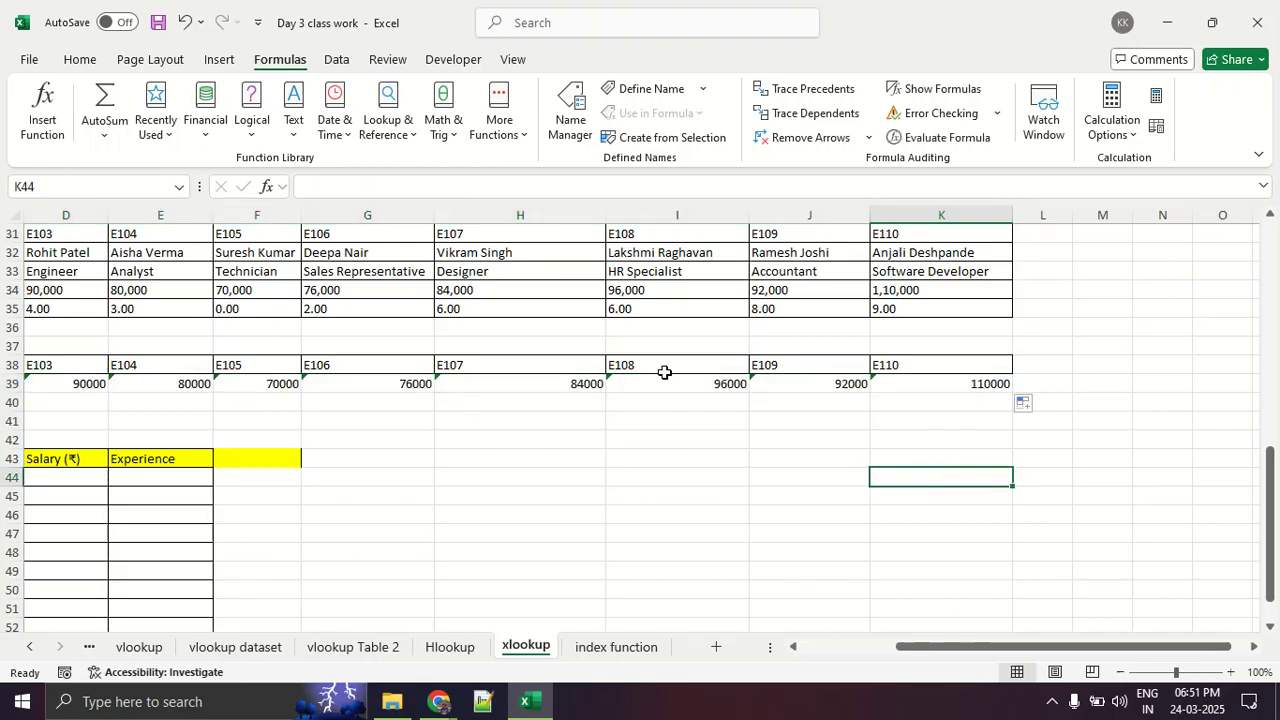
- Compare employee E109's salary in Table 2 with the XLOOKUP result in J39
left_click(766, 247)
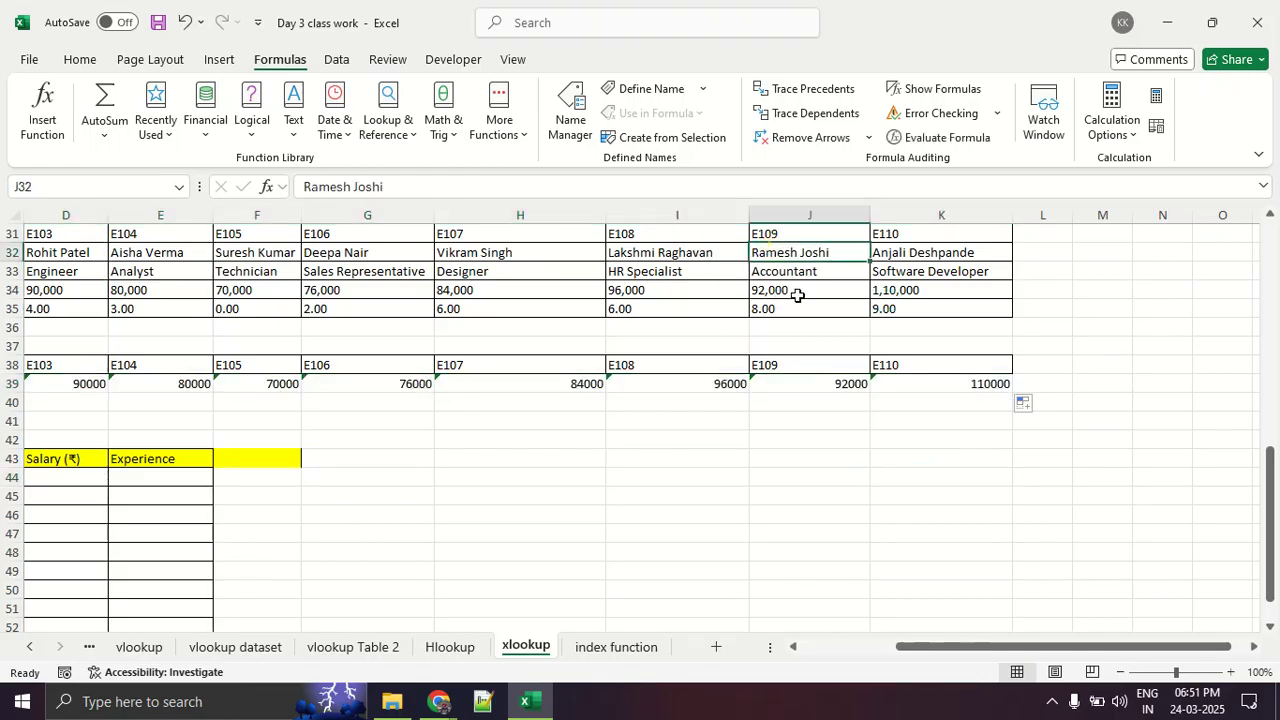
left_click(800, 290)
left_click(798, 368)
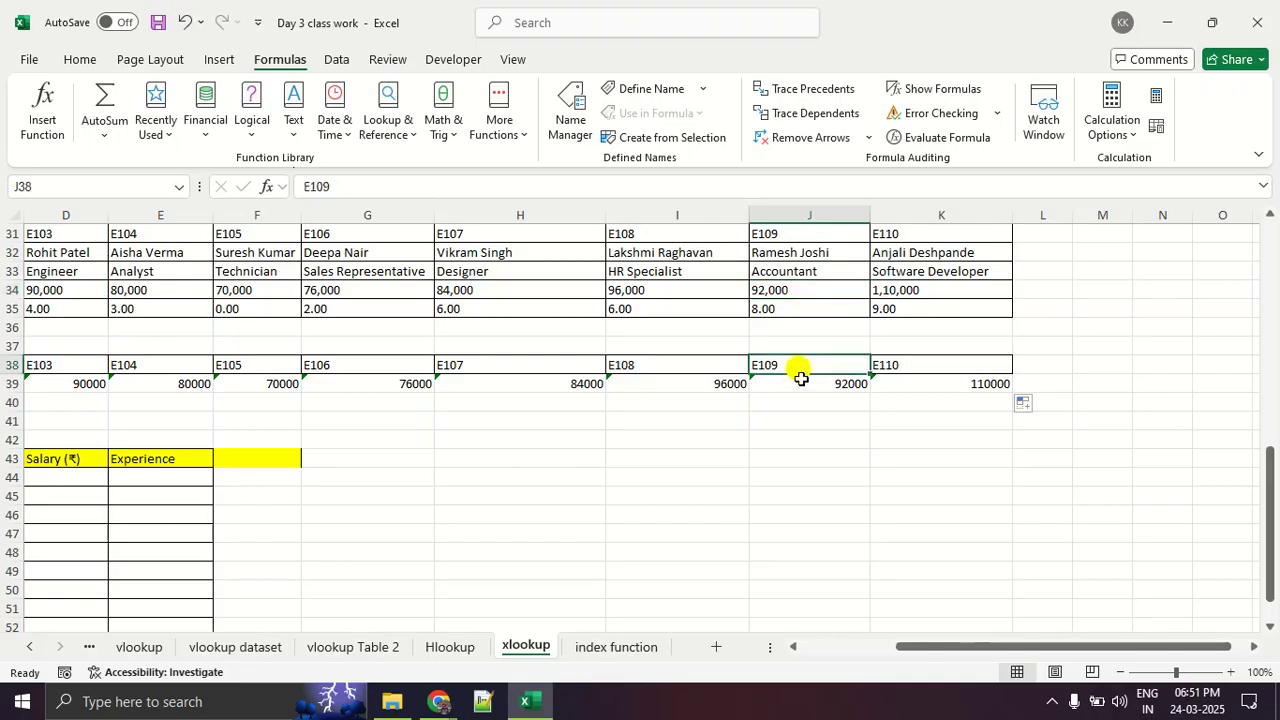
double_click(802, 383)
left_click(791, 471)
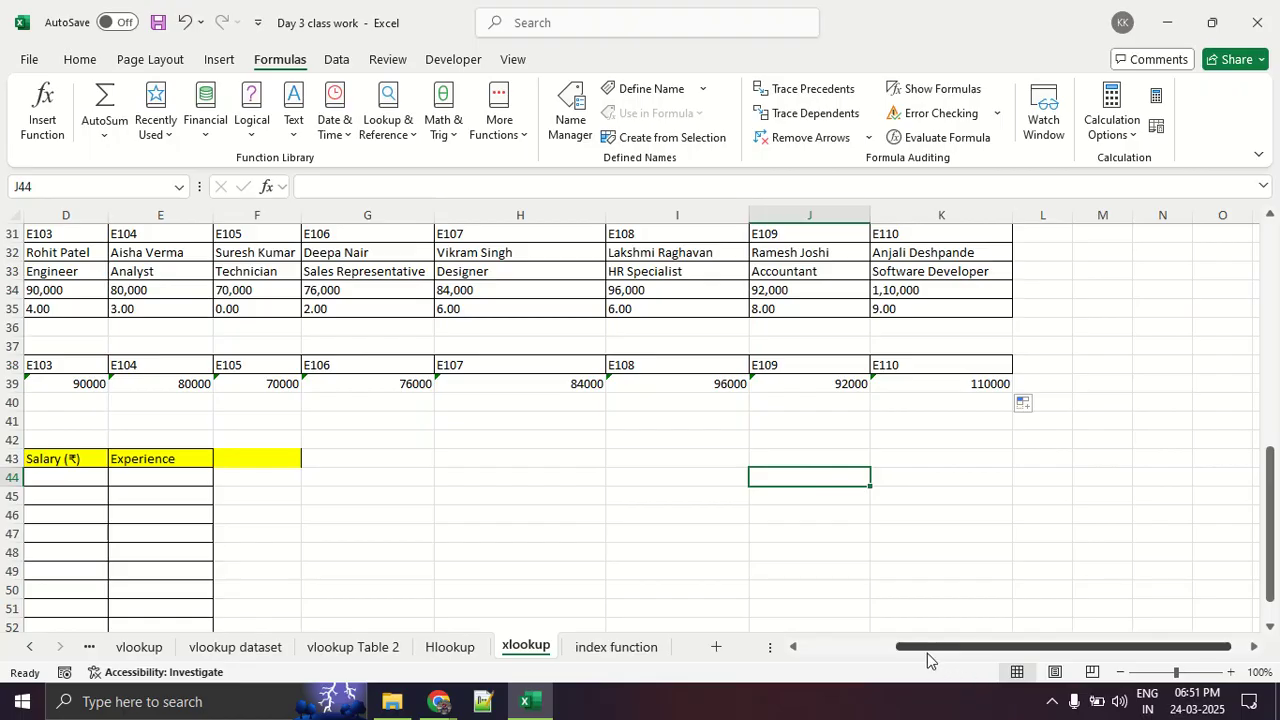
- Examine Table 3's Employee ID column and its blank Name, Designation, Salary and Experience columns
left_click_drag(927, 652, 733, 668)
scroll(283, 480, "down", 3)
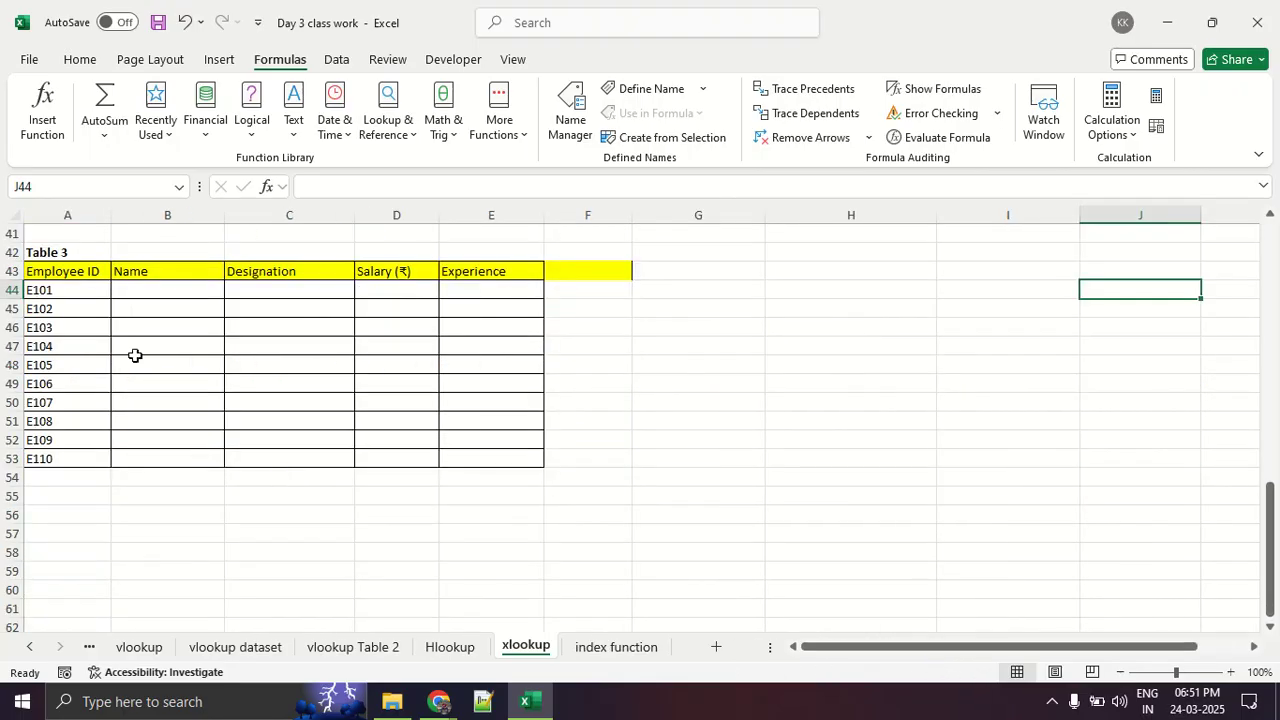
left_click_drag(146, 292, 596, 456)
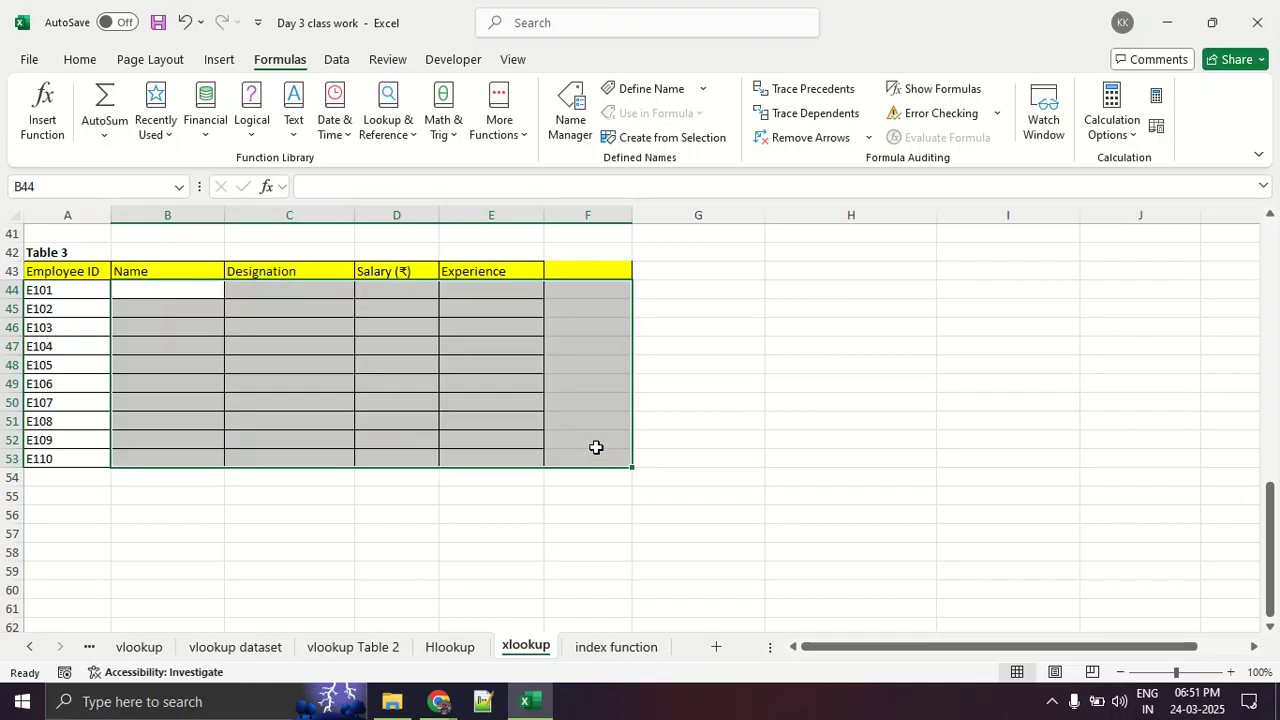
right_click(708, 317)
left_click(643, 371)
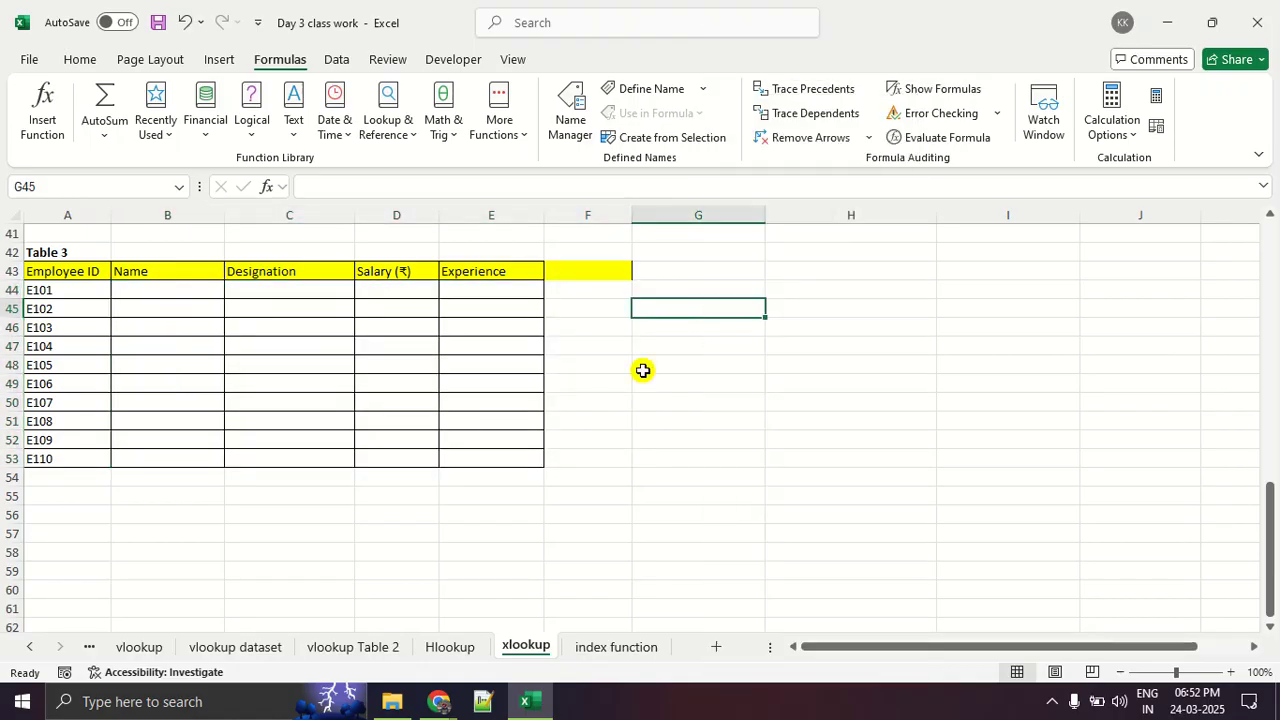
left_click(574, 370)
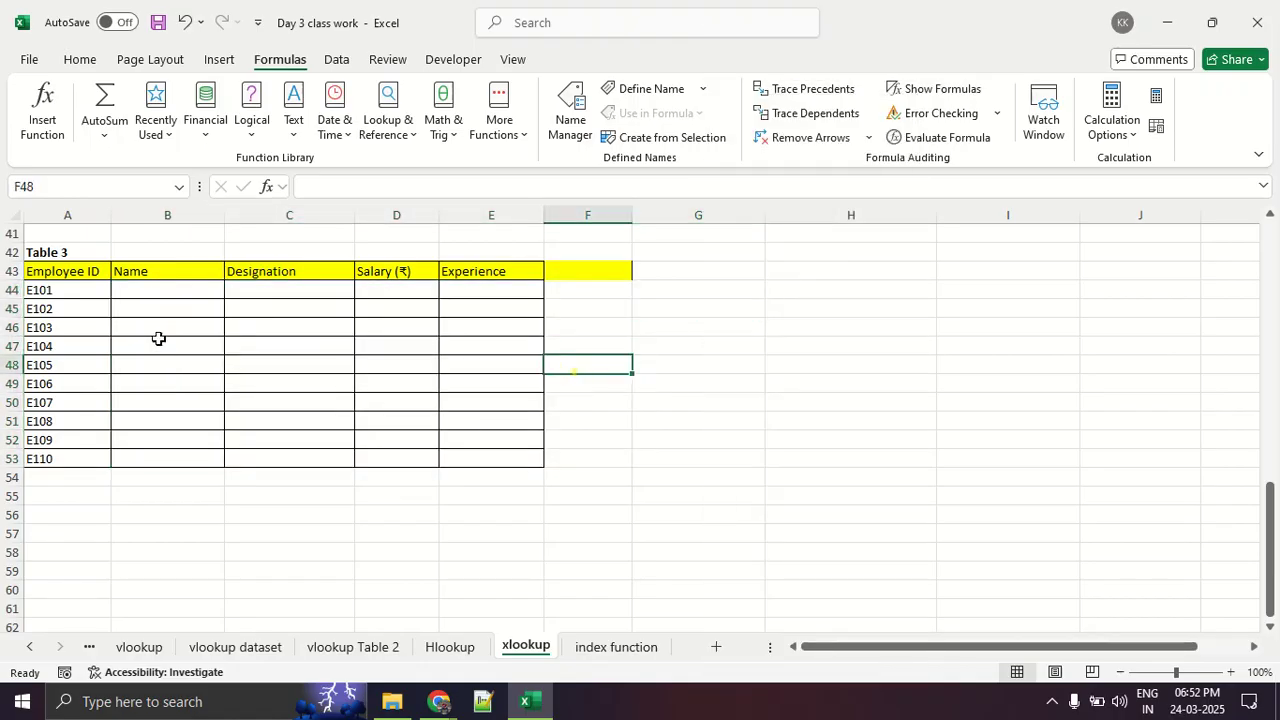
left_click_drag(86, 291, 120, 309)
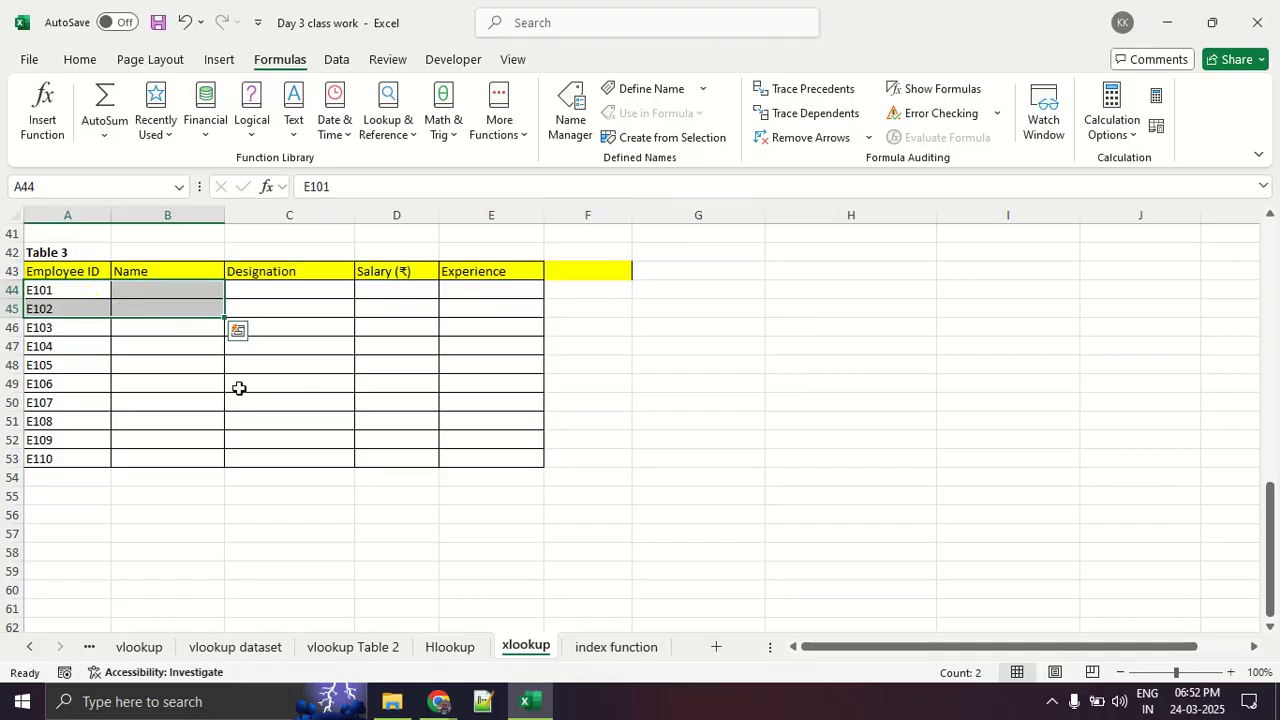
- Switch to the Google Meet call in Chrome and look through its participant list
left_click(439, 701)
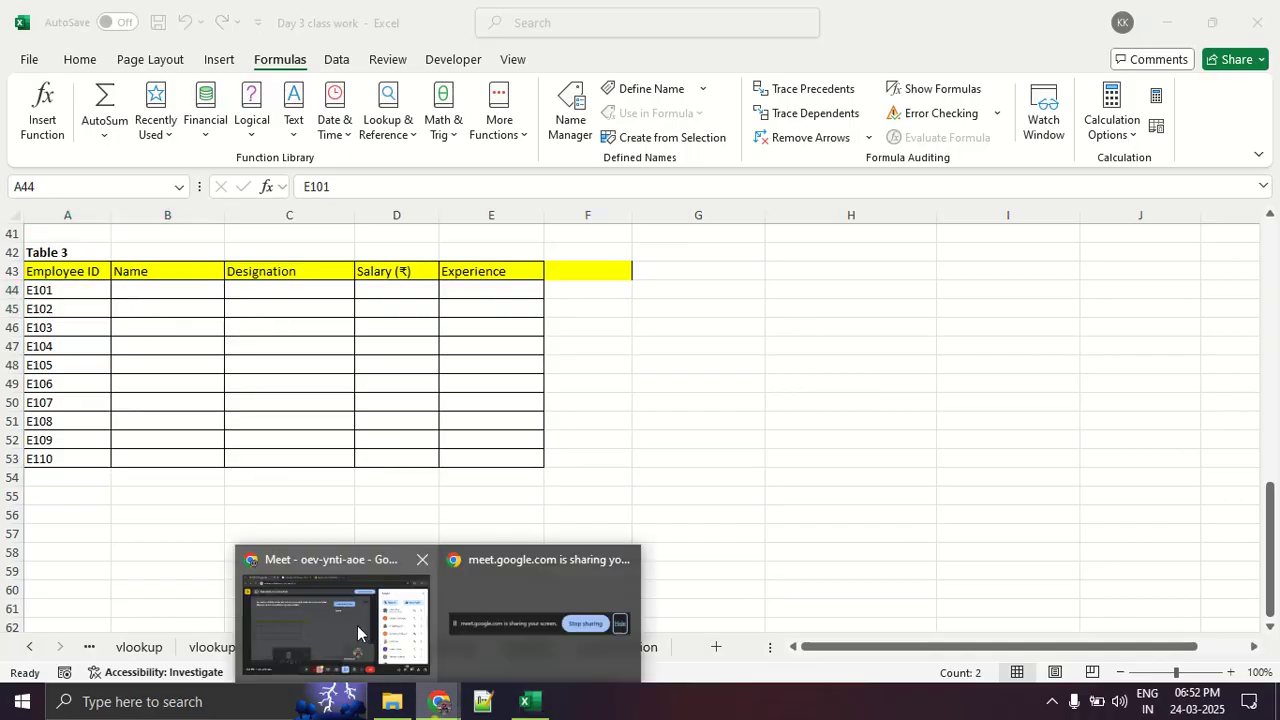
left_click(358, 633)
scroll(1051, 486, "down", 6)
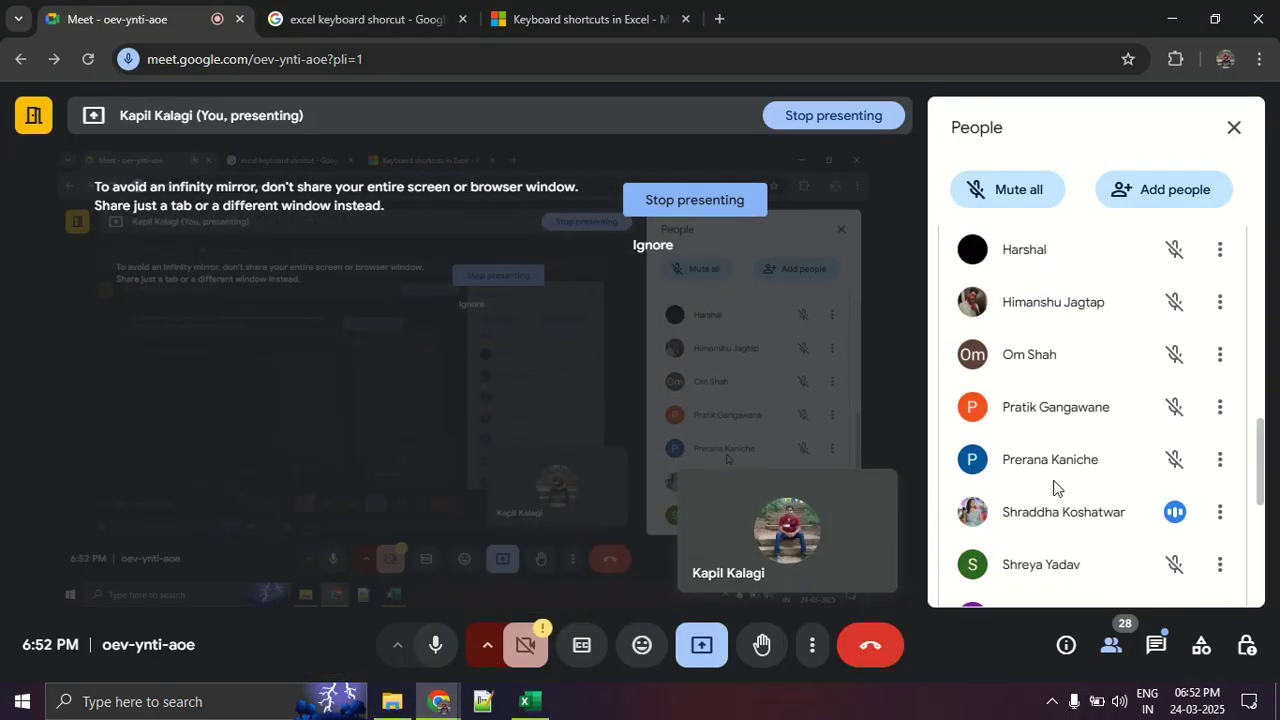
scroll(1051, 486, "down", 5)
scroll(1153, 502, "up", 6)
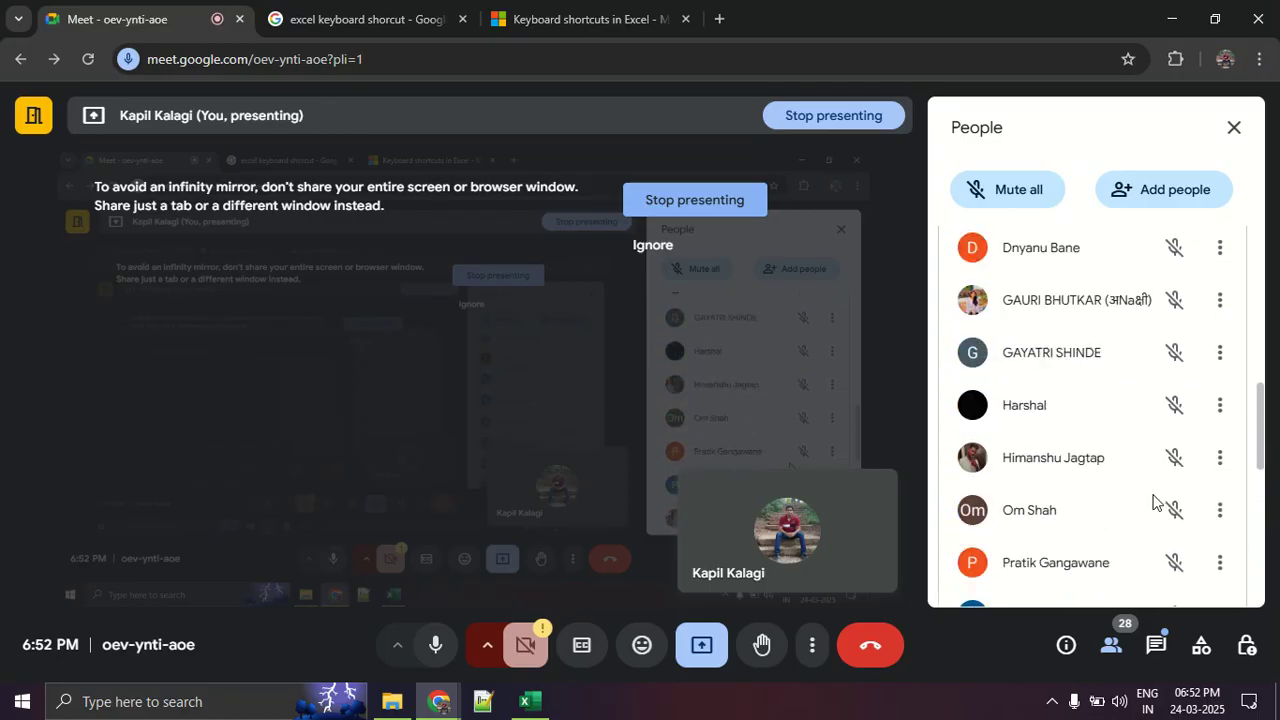
scroll(1153, 502, "up", 1)
scroll(1145, 502, "up", 5)
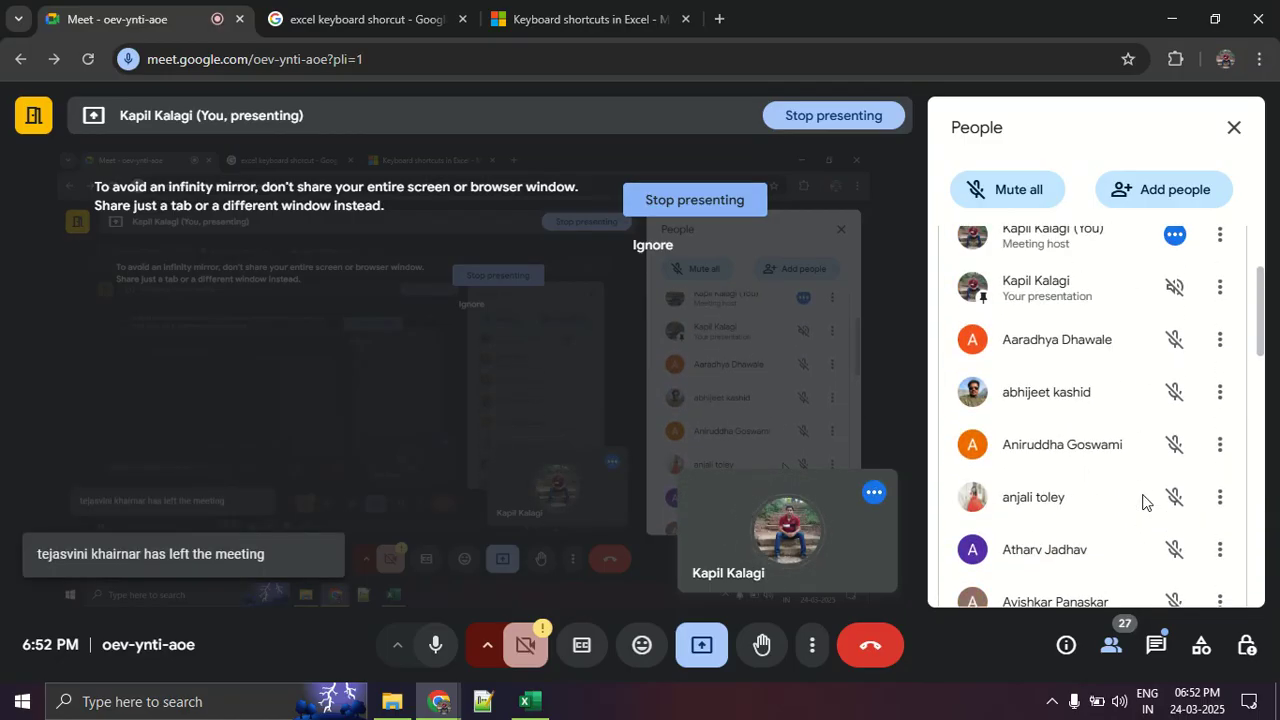
scroll(1143, 502, "down", 2)
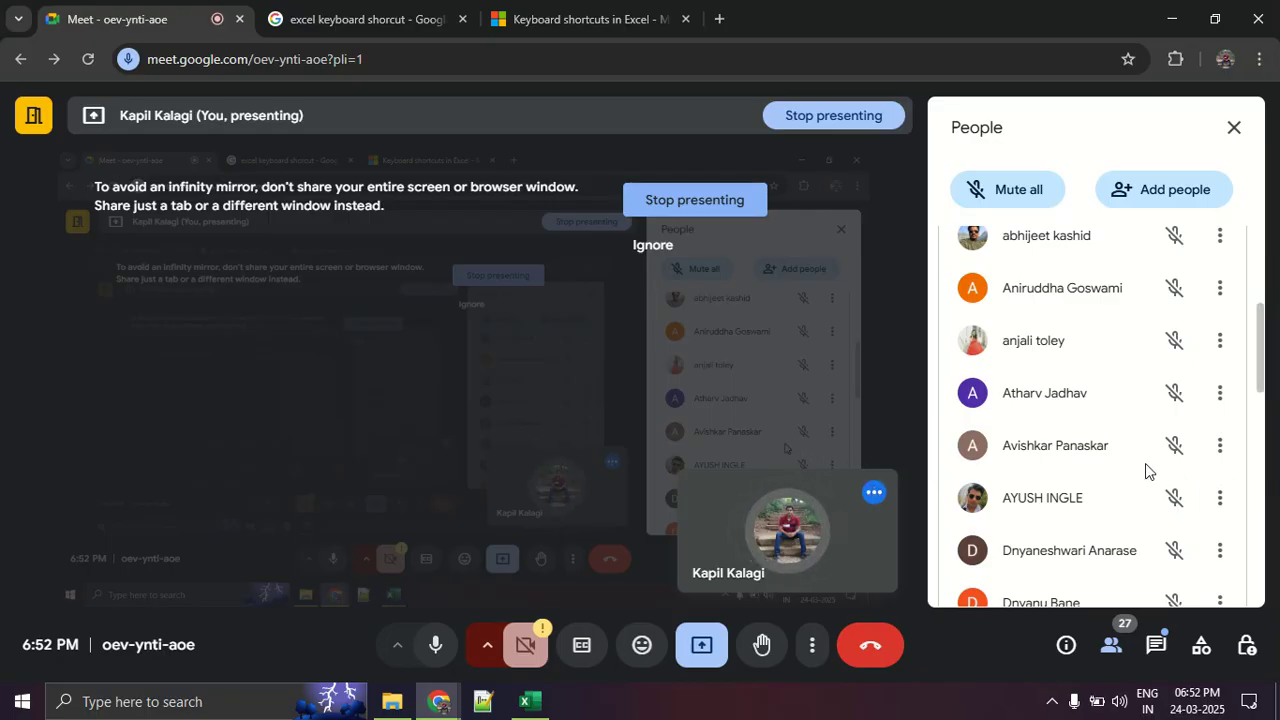
scroll(1148, 470, "up", 3)
scroll(1152, 469, "down", 7)
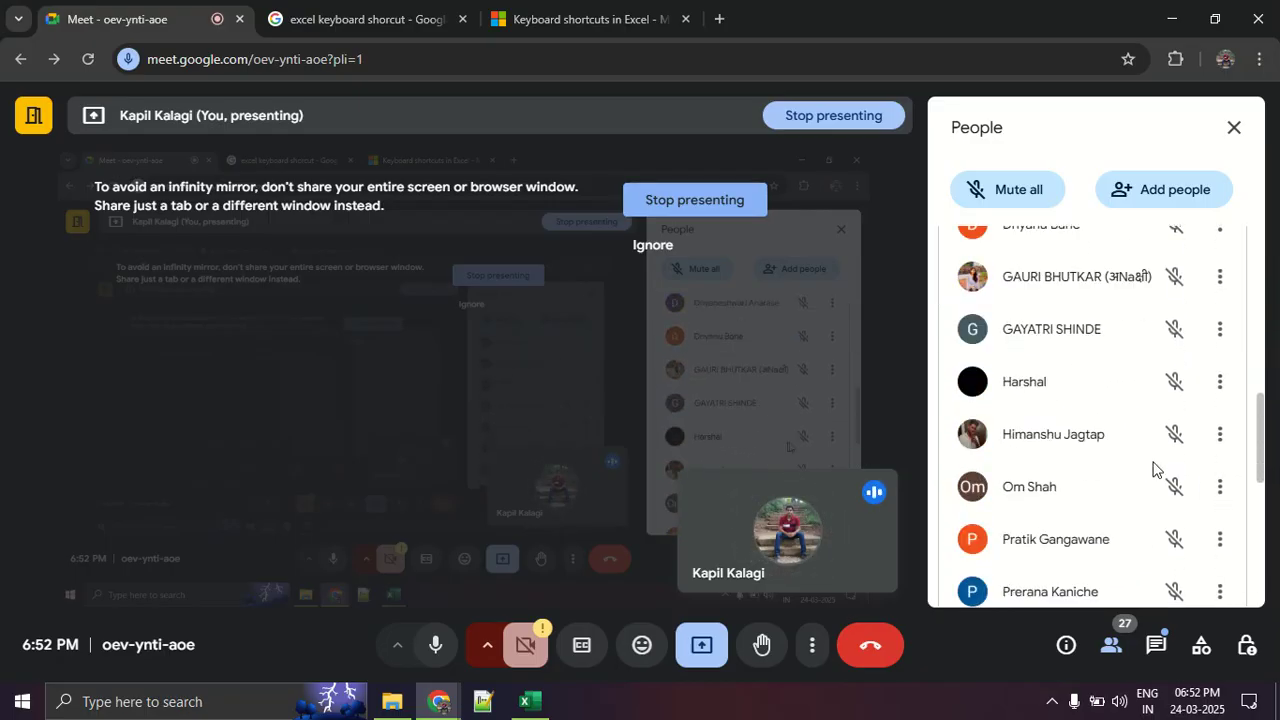
scroll(1152, 468, "down", 5)
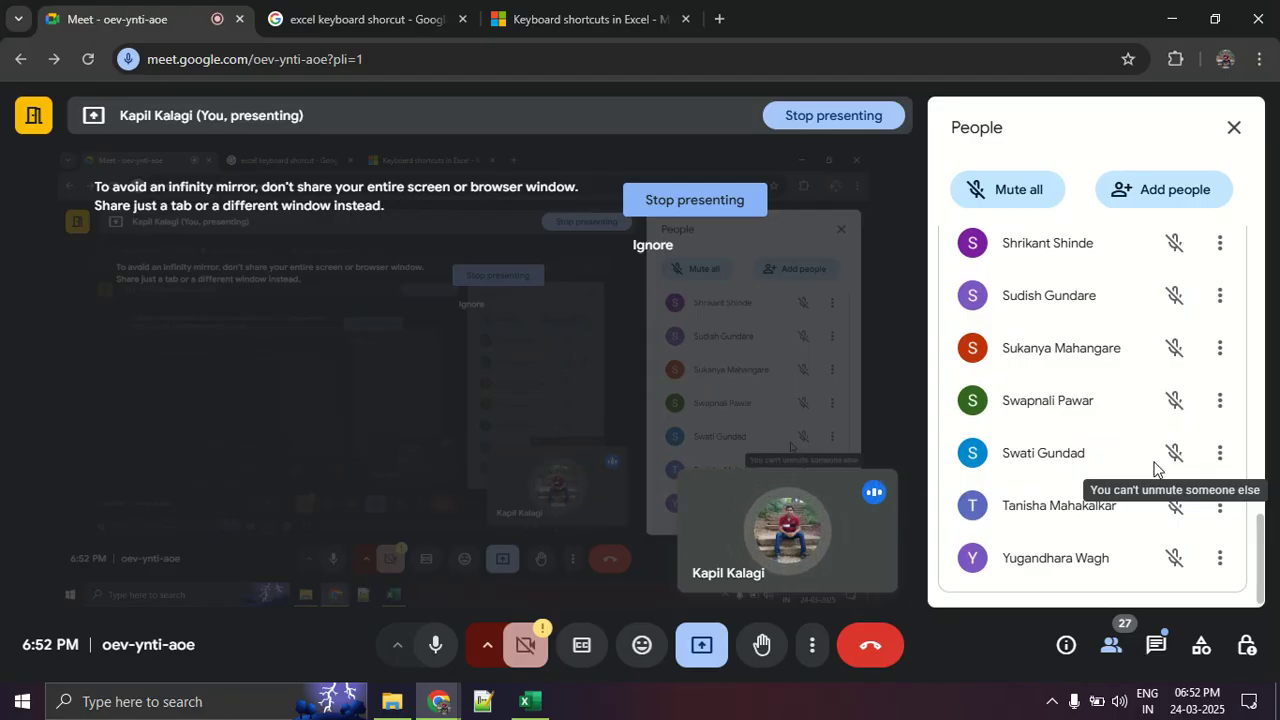
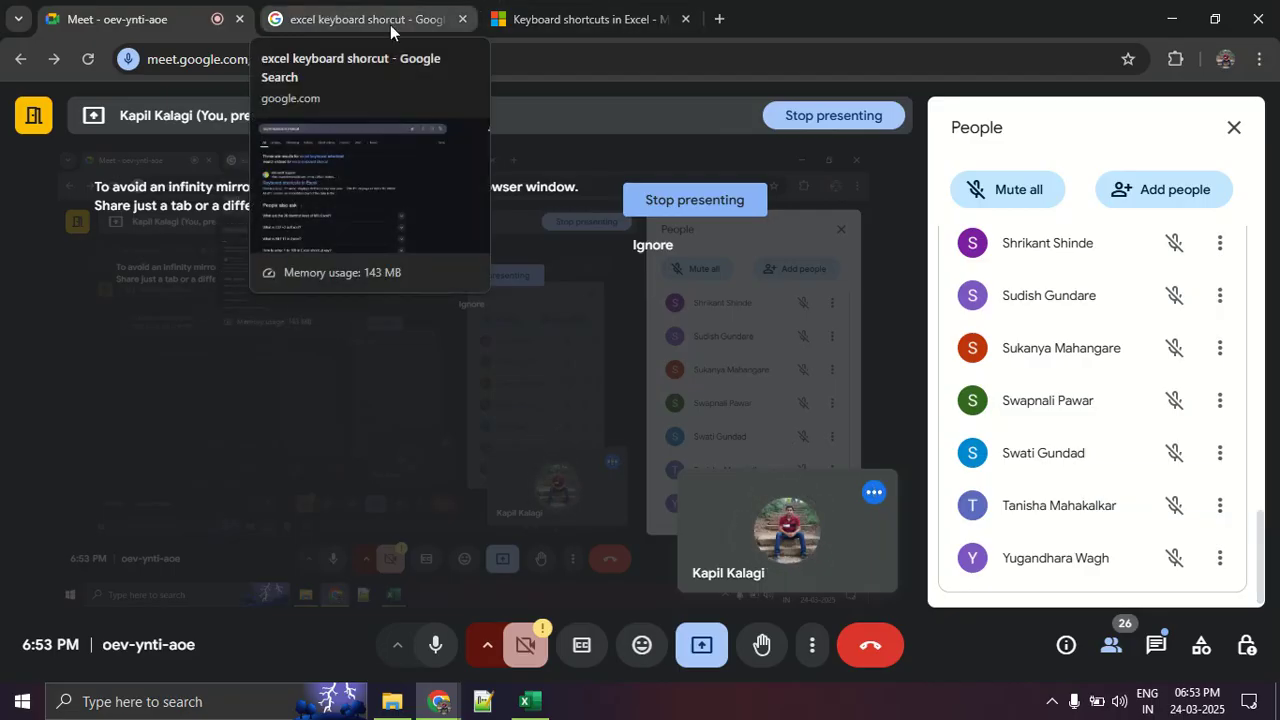
- Switch to Excel, search the Insert Function dialog for xlookup, and close the dialog without inserting the function
left_click(530, 702)
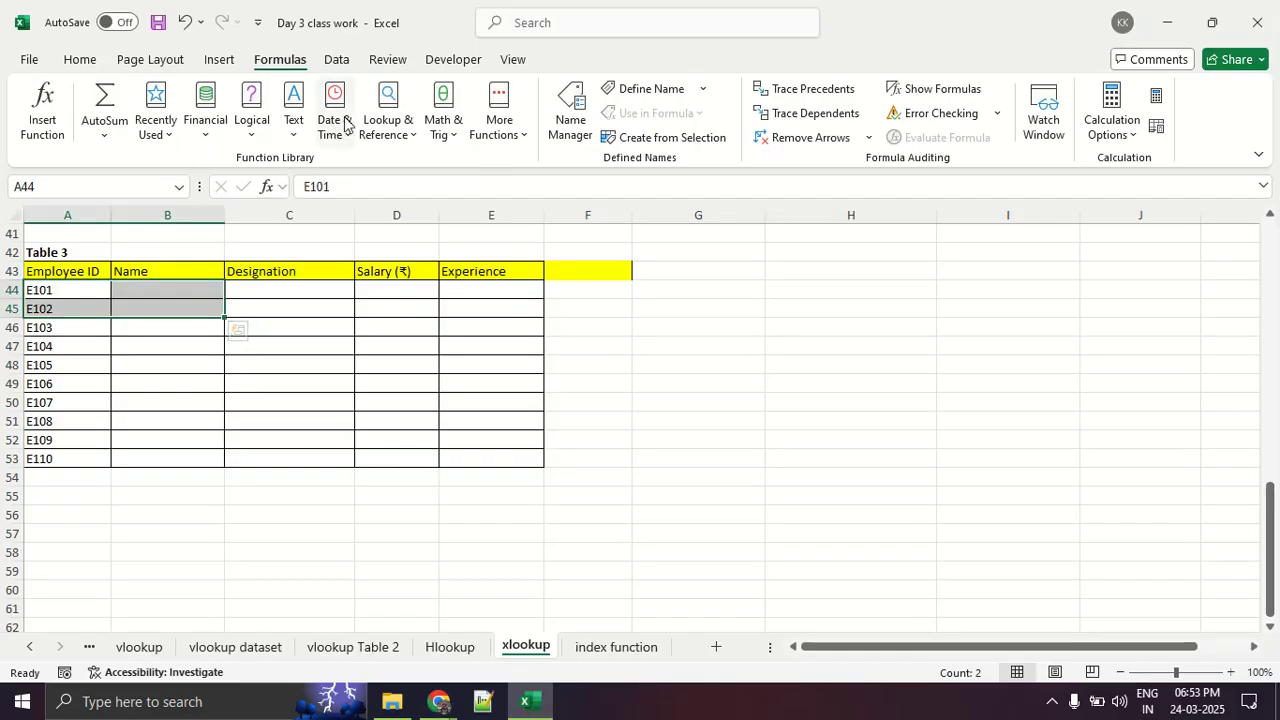
left_click(51, 132)
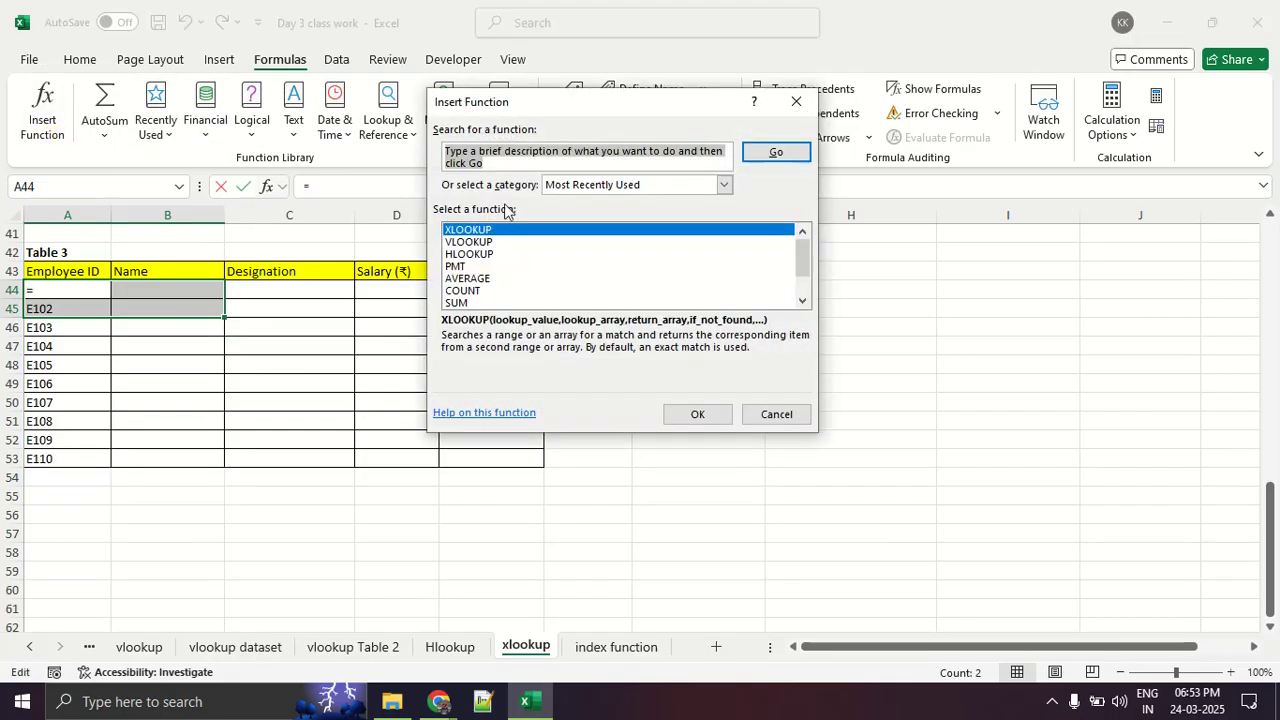
type("xlookup")
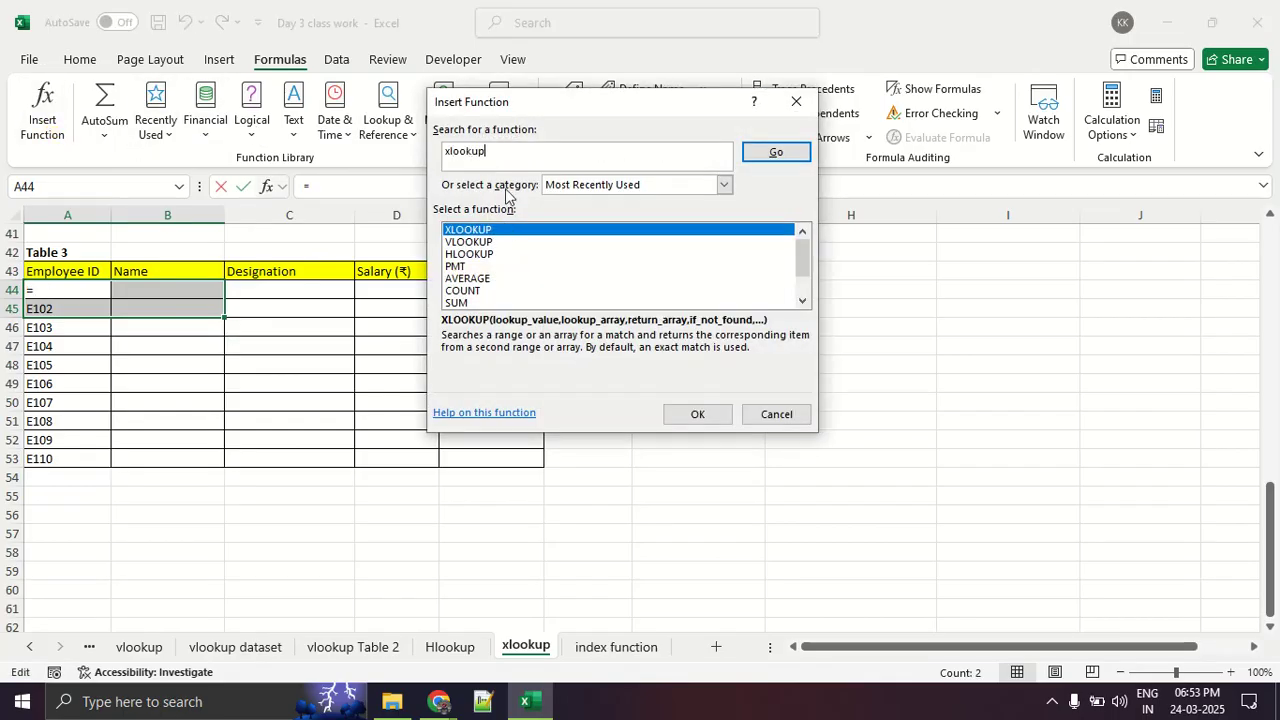
key("Return")
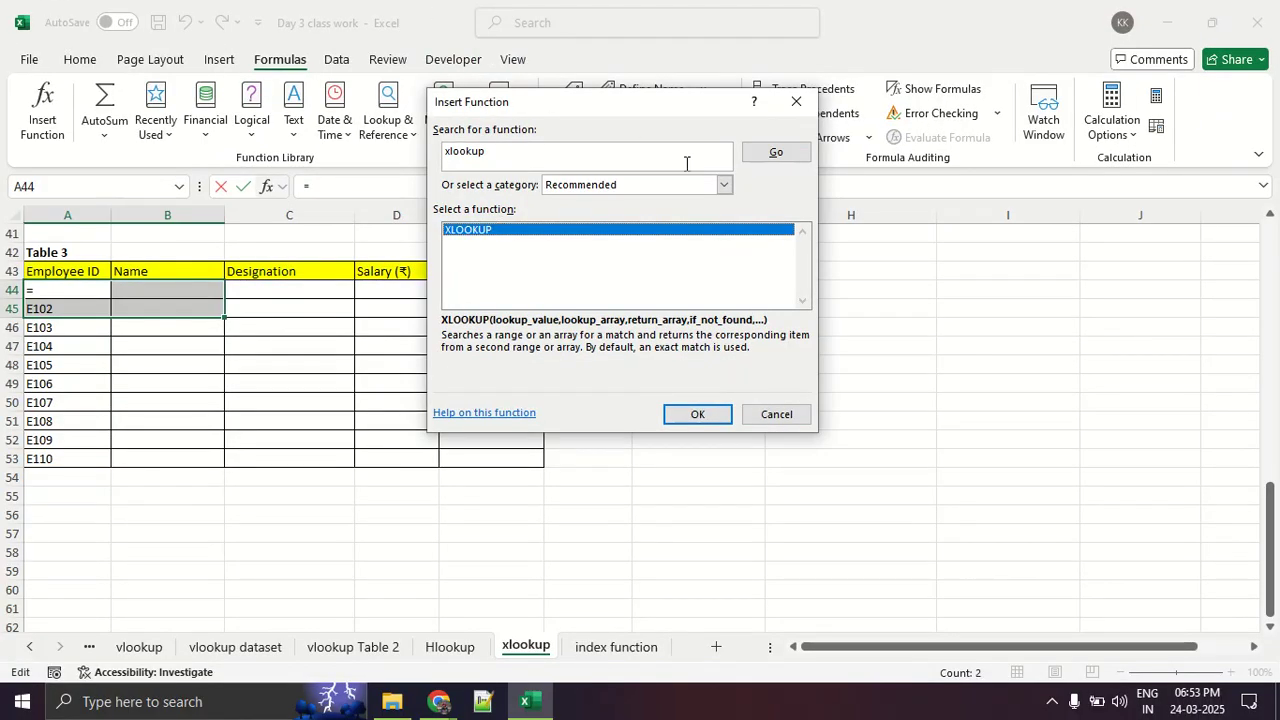
left_click(797, 102)
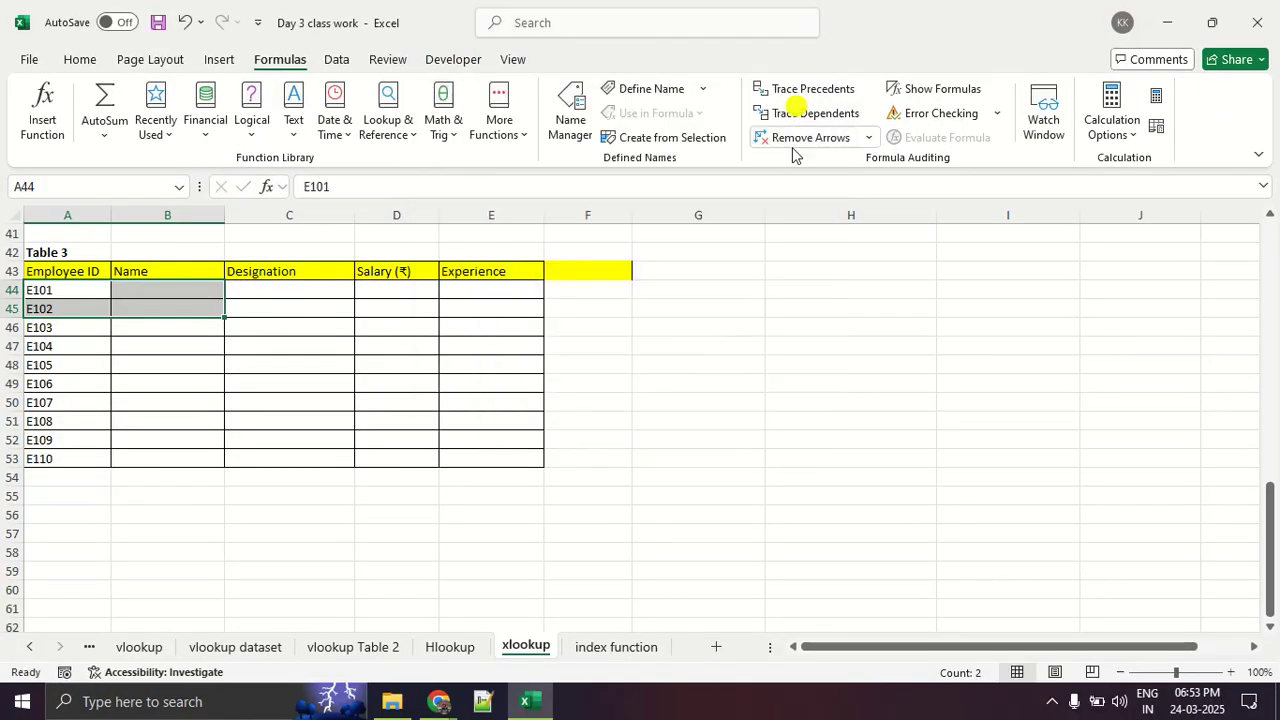
- Deselect the Table 3 cells and review the Table 2 employee data together with its XLOOKUP Salary row
left_click(730, 325)
scroll(702, 339, "up", 2)
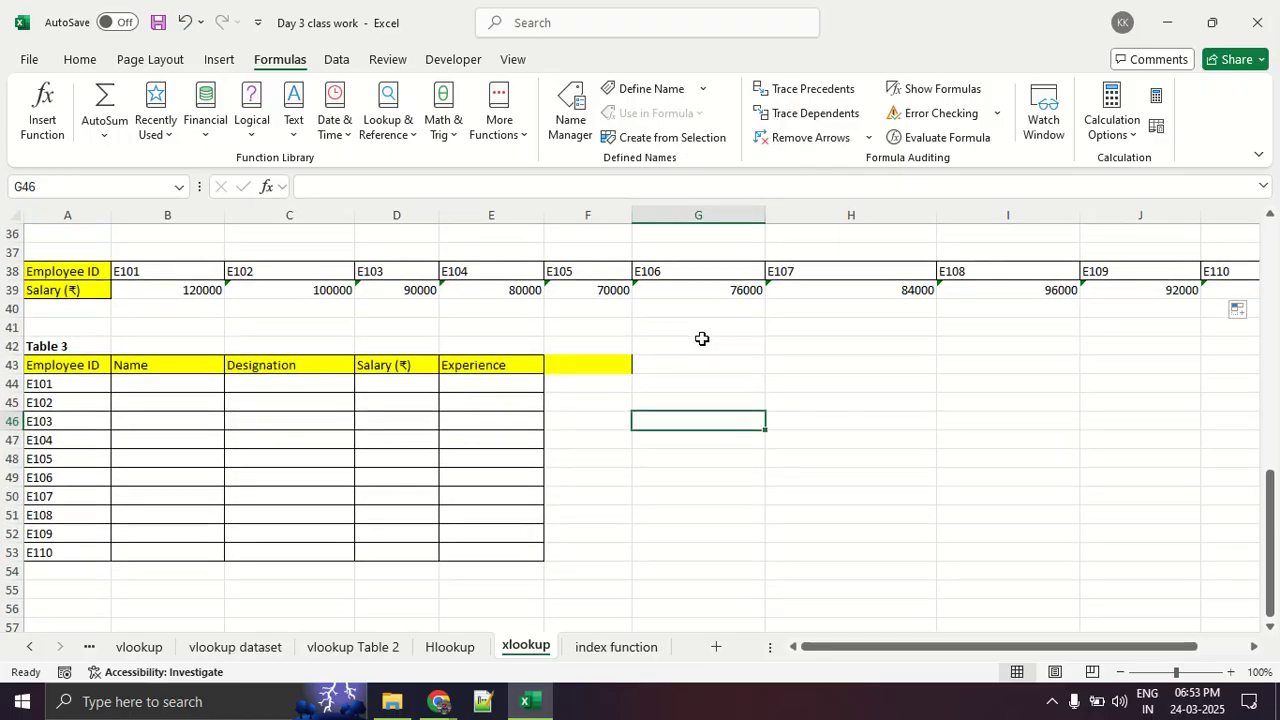
scroll(702, 339, "up", 2)
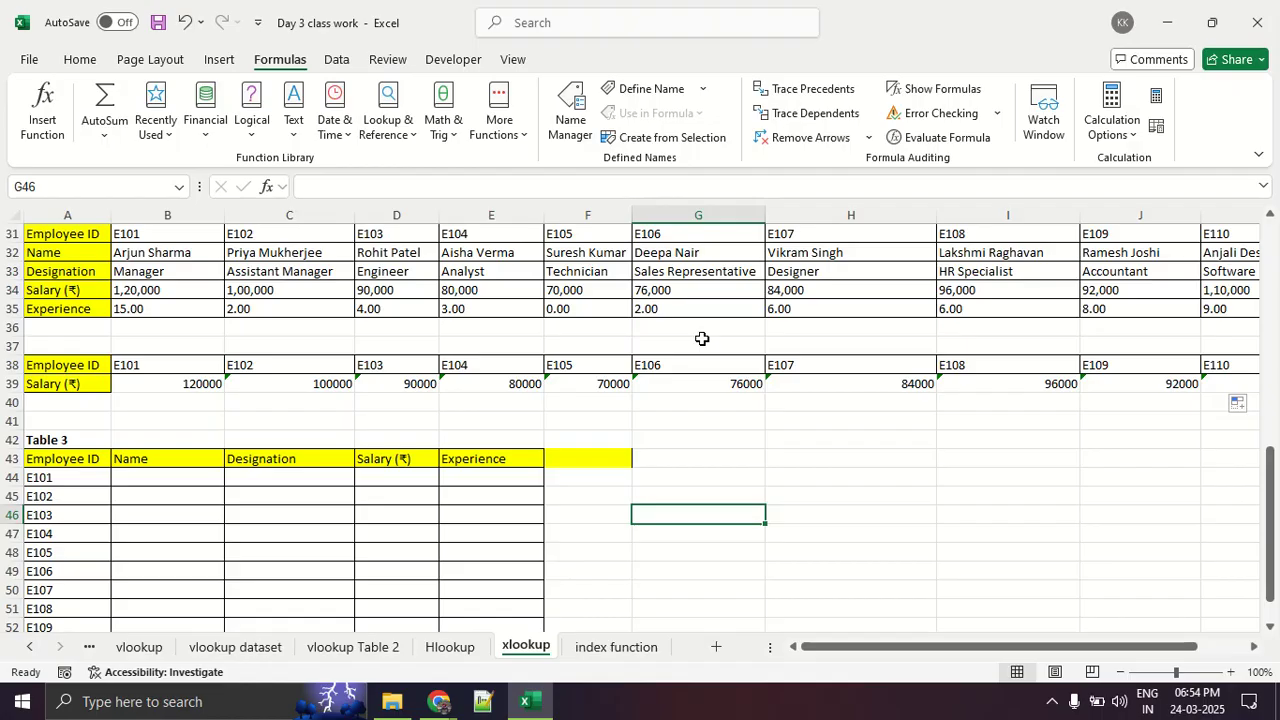
- Return to the Google Meet call in Chrome and check the earlier entries of the participant list
key("alt+Tab")
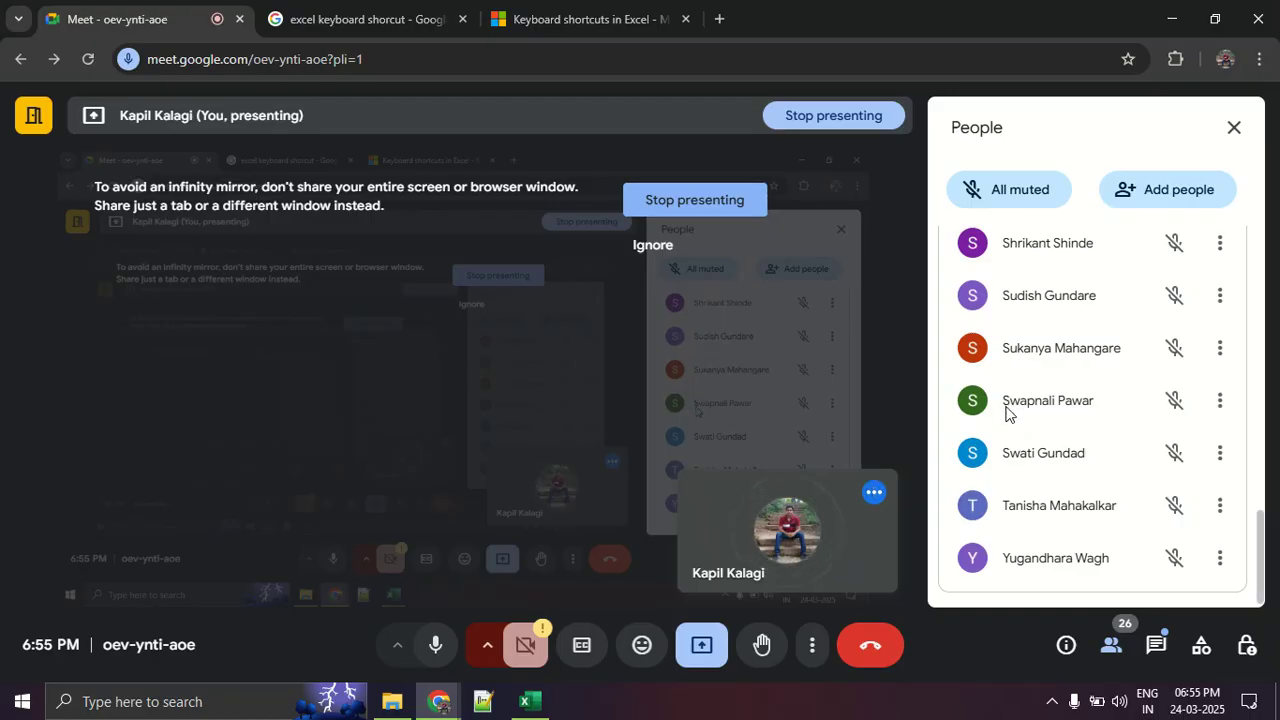
scroll(1015, 422, "up", 3)
scroll(1015, 422, "up", 2)
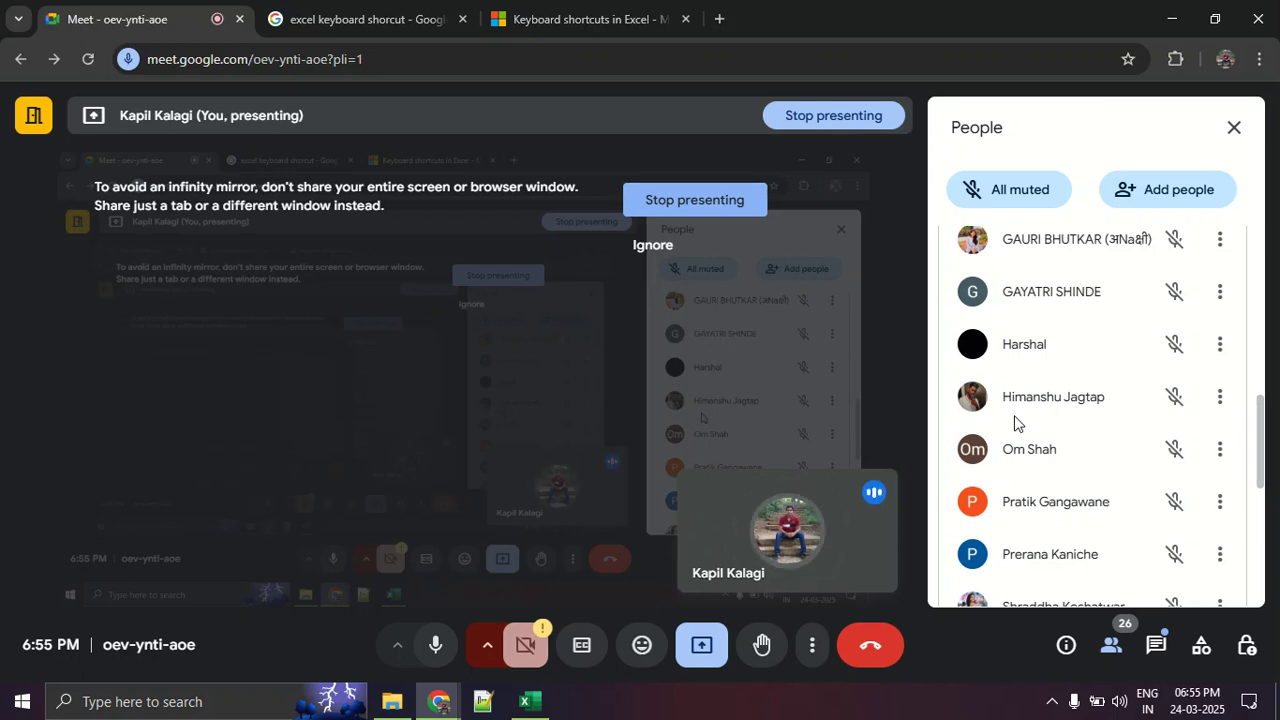
left_click(11, 578)
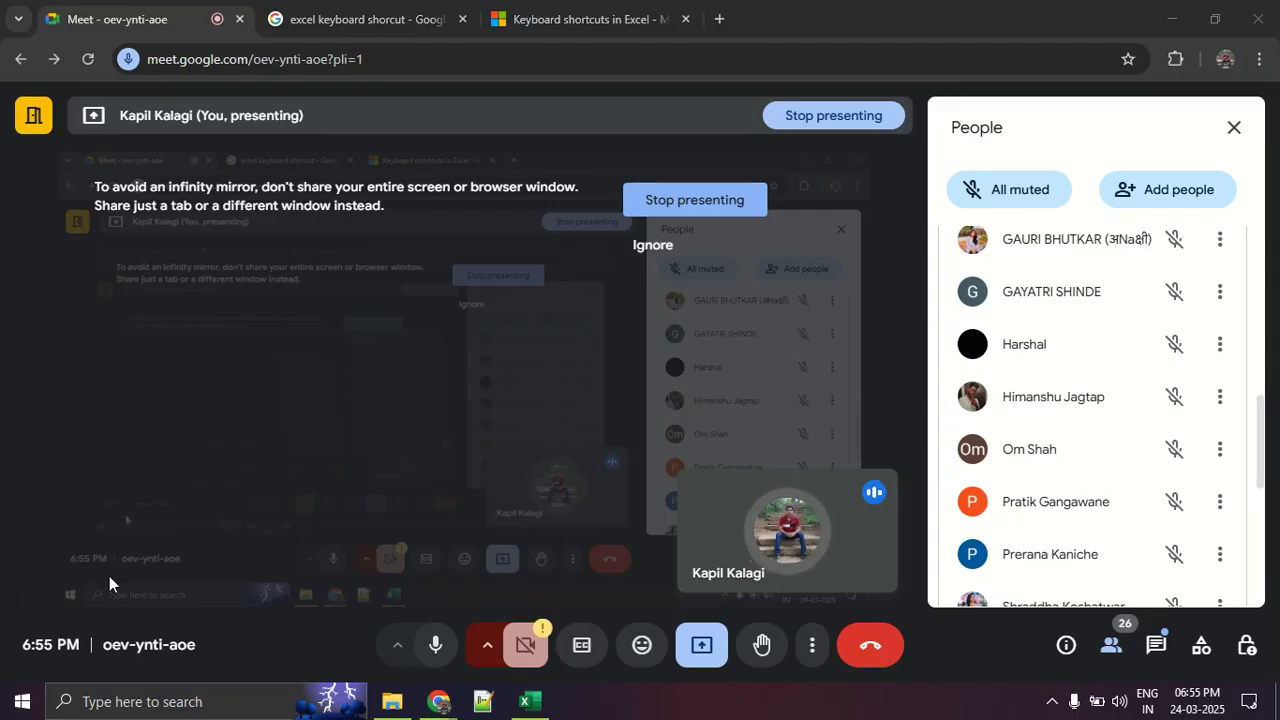